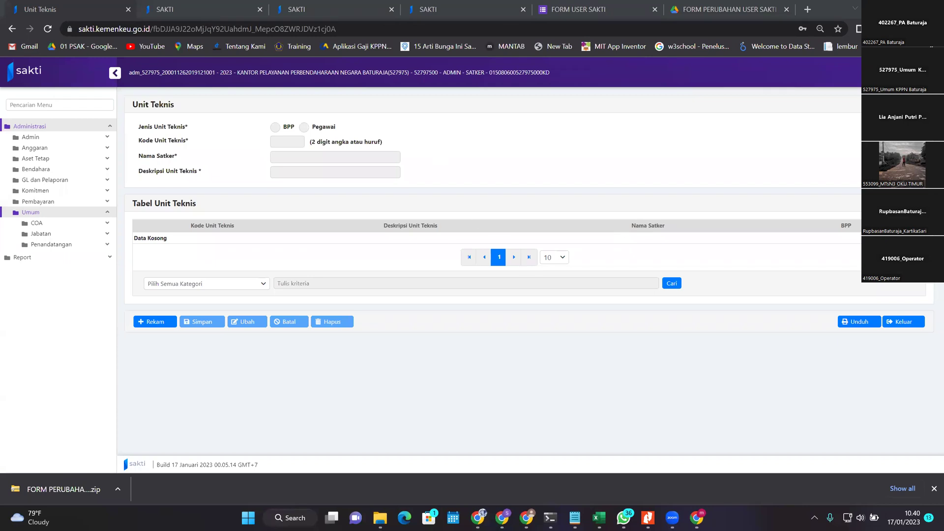
Step: Switch to the FORM USER SAKTI form and return to its top, with Email still empty
{"action": "left_click", "coordinate": [582, 4]}
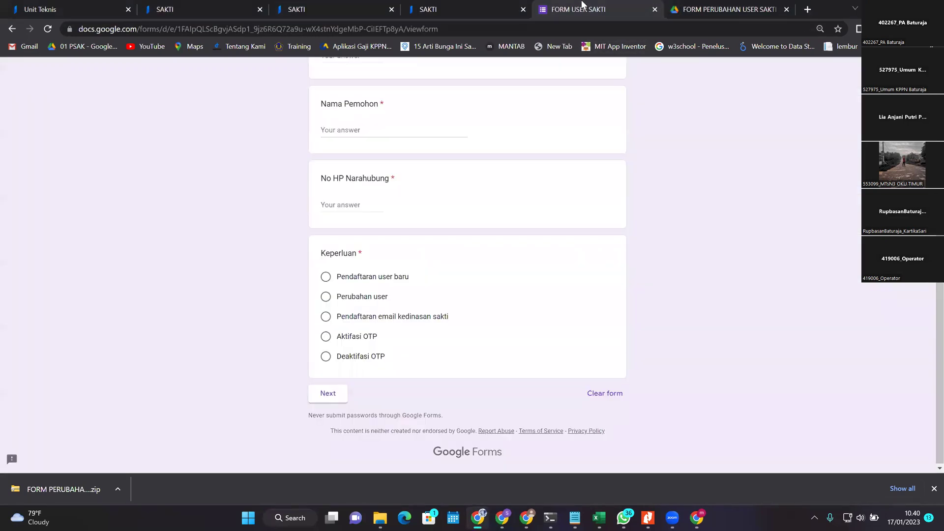
{"action": "scroll", "coordinate": [601, 79], "scroll_direction": "up", "scroll_amount": 5}
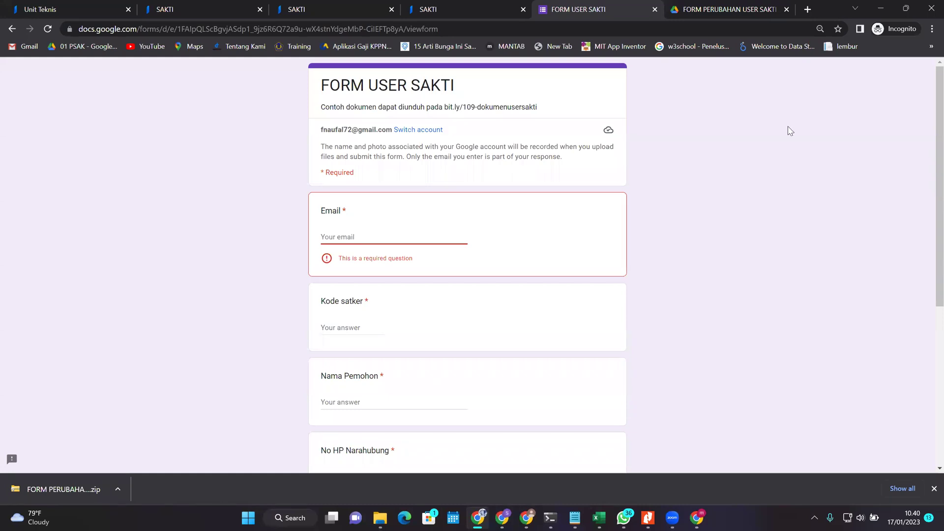
{"action": "scroll", "coordinate": [721, 158], "scroll_direction": "down", "scroll_amount": 5}
{"action": "scroll", "coordinate": [609, 169], "scroll_direction": "up", "scroll_amount": 5}
{"action": "scroll", "coordinate": [609, 170], "scroll_direction": "down", "scroll_amount": 1}
{"action": "scroll", "coordinate": [612, 169], "scroll_direction": "up", "scroll_amount": 1}
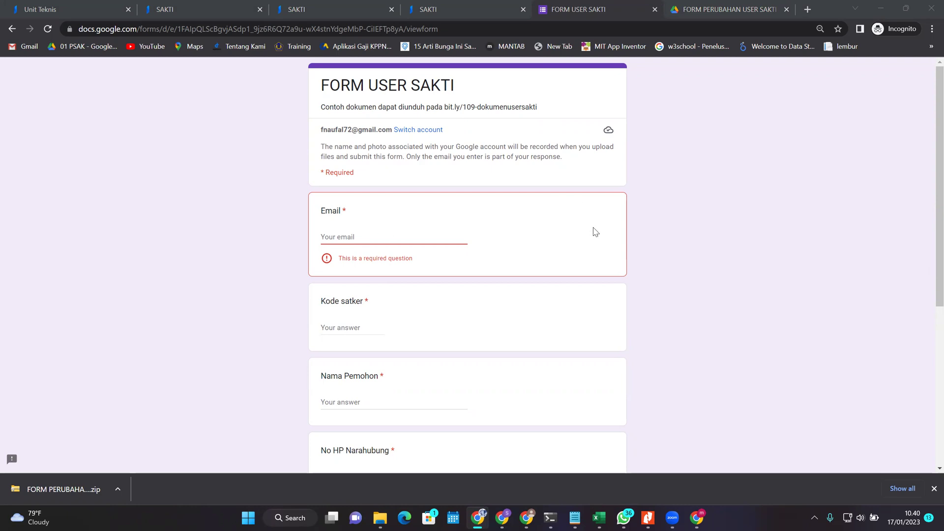
{"action": "scroll", "coordinate": [586, 254], "scroll_direction": "down", "scroll_amount": 5}
{"action": "scroll", "coordinate": [497, 259], "scroll_direction": "up", "scroll_amount": 6}
{"action": "scroll", "coordinate": [792, 158], "scroll_direction": "down", "scroll_amount": 1}
{"action": "scroll", "coordinate": [624, 166], "scroll_direction": "up", "scroll_amount": 1}
Step: Enter the applicant's email, the satker code, the applicant's name and contact phone number
{"action": "left_click", "coordinate": [400, 228]}
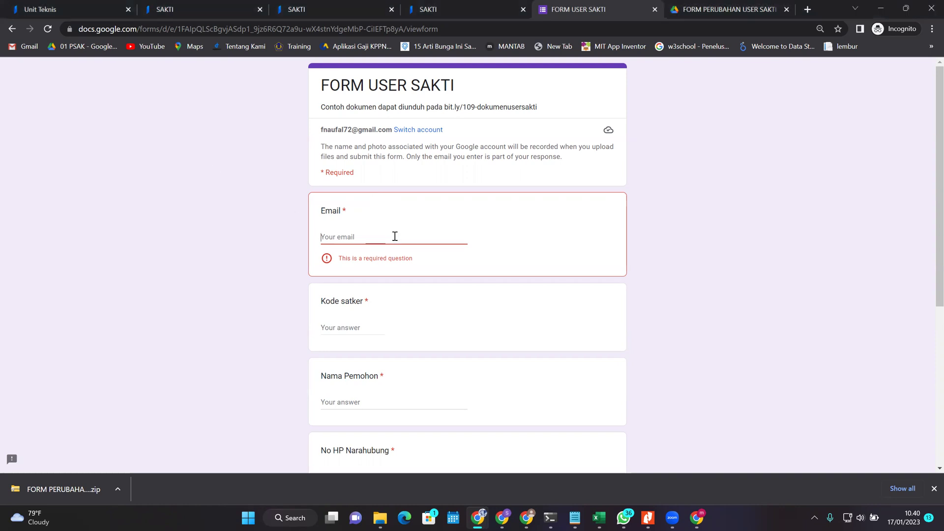
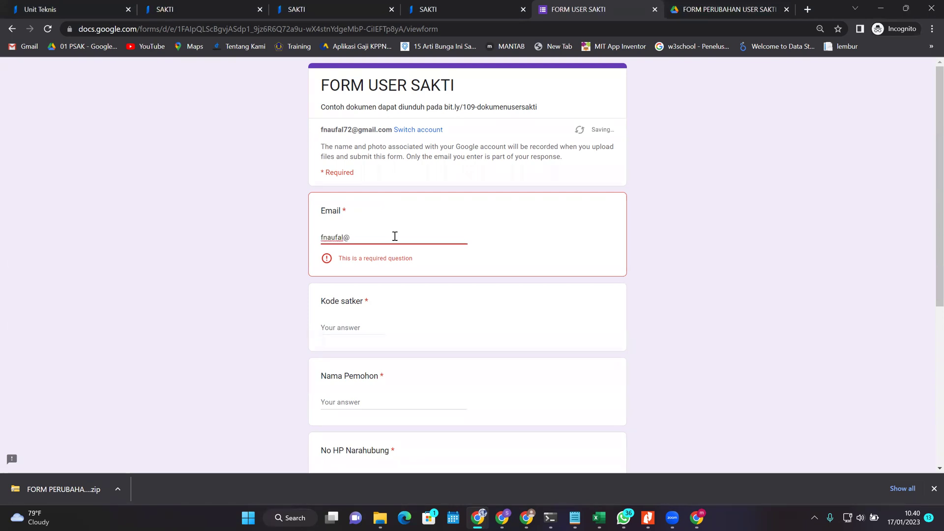
{"action": "key", "text": "Tab"}
{"action": "scroll", "coordinate": [435, 280], "scroll_direction": "down", "scroll_amount": 2}
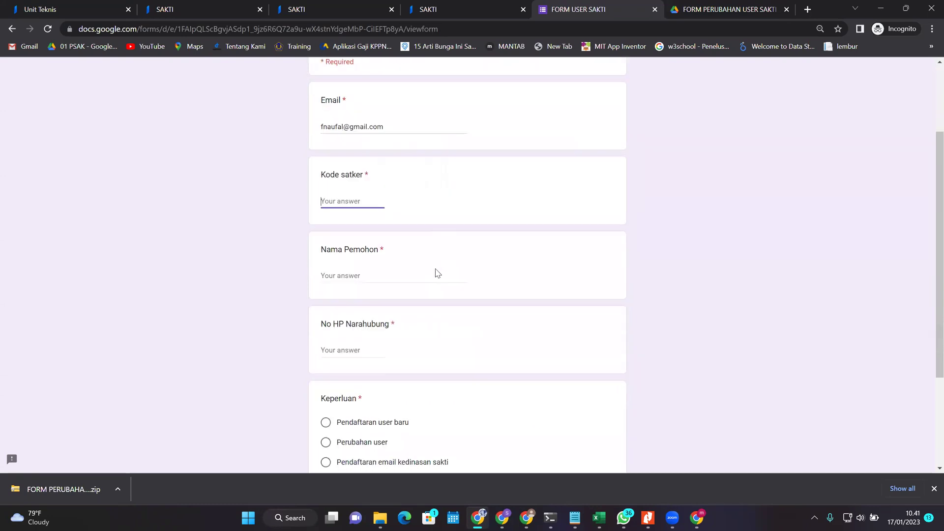
{"action": "type", "text": "527975"}
{"action": "left_click", "coordinate": [419, 273]}
{"action": "type", "text": "N"}
{"action": "key", "text": "BackSpace"}
{"action": "type", "text": "Naufals"}
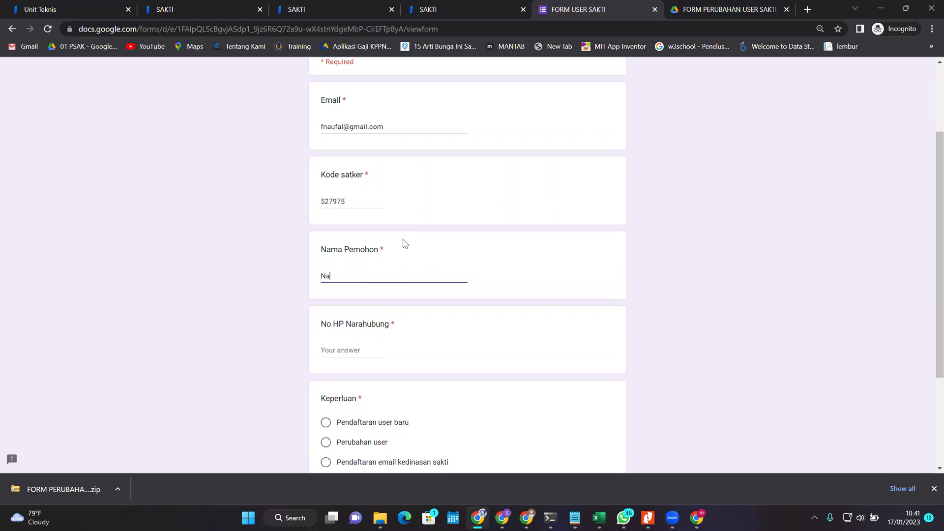
{"action": "key", "text": "Tab"}
{"action": "scroll", "coordinate": [623, 302], "scroll_direction": "down", "scroll_amount": 3}
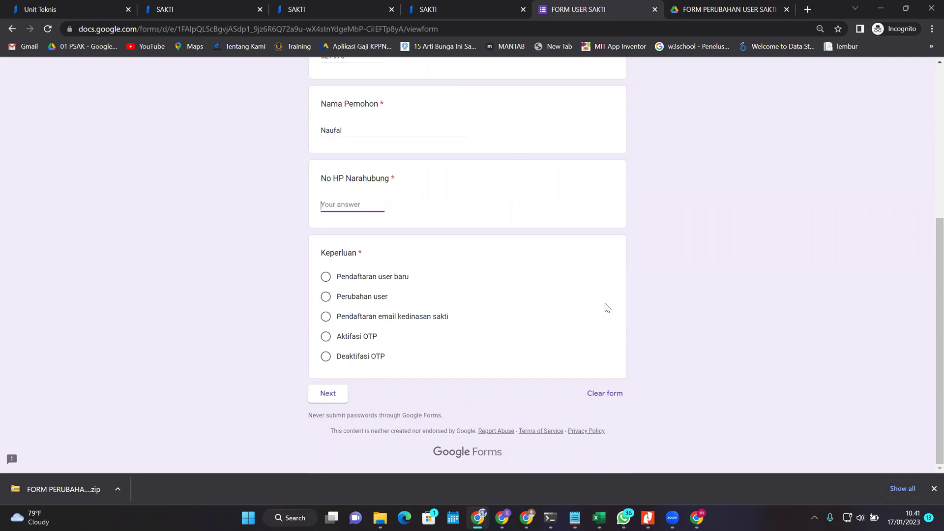
Step: Set Keperluan to Pendaftaran user baru and continue to the next section
{"action": "double_click", "coordinate": [340, 277]}
{"action": "left_click", "coordinate": [469, 299]}
{"action": "left_click", "coordinate": [370, 276]}
{"action": "left_click", "coordinate": [385, 314]}
{"action": "key", "text": "Down"}
{"action": "left_click", "coordinate": [357, 363]}
{"action": "left_click_drag", "start_coordinate": [354, 363], "coordinate": [310, 276]}
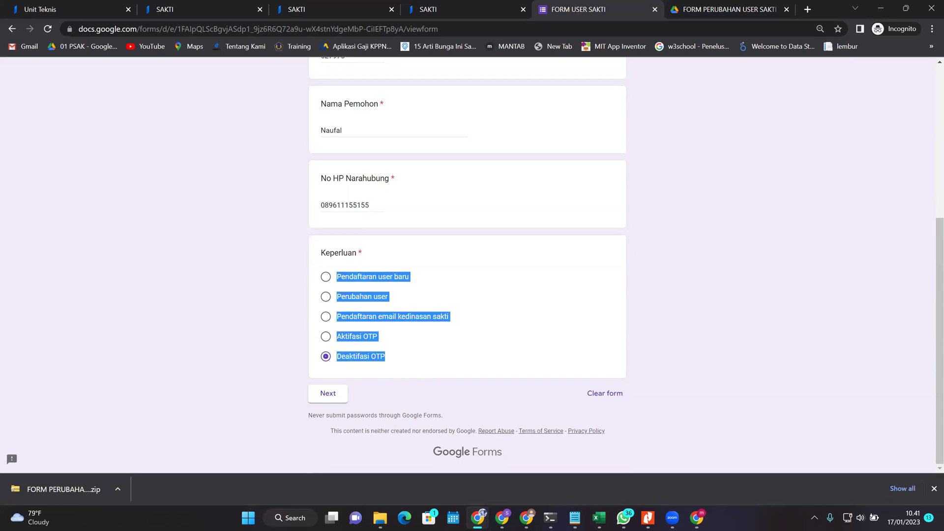
{"action": "left_click", "coordinate": [370, 346]}
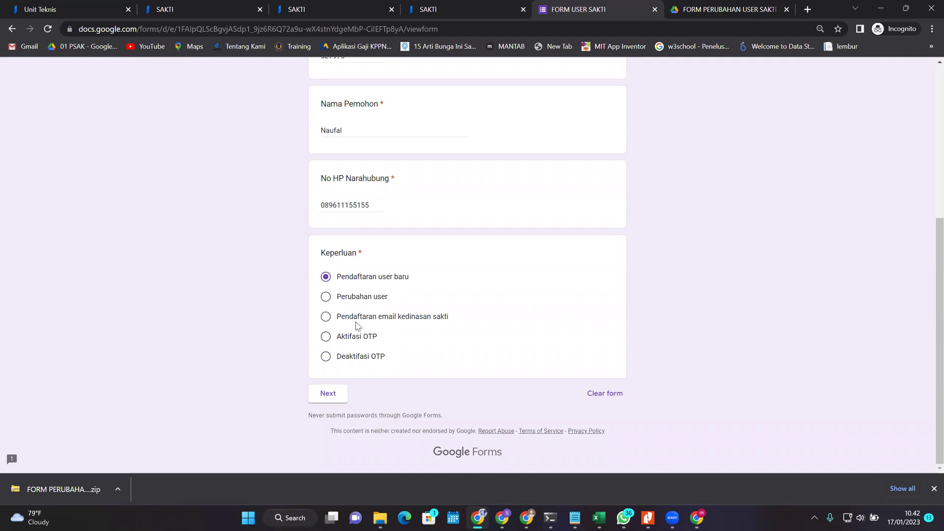
{"action": "left_click", "coordinate": [342, 337]}
{"action": "left_click", "coordinate": [376, 280]}
{"action": "left_click", "coordinate": [329, 393]}
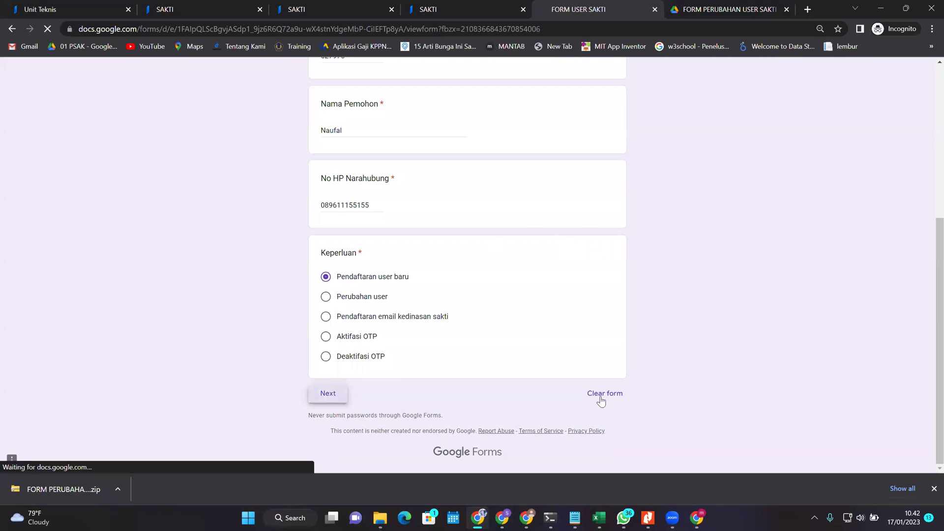
Step: Scroll through the upload questions and highlight SK pengelola in the first one
{"action": "scroll", "coordinate": [510, 310], "scroll_direction": "down", "scroll_amount": 9}
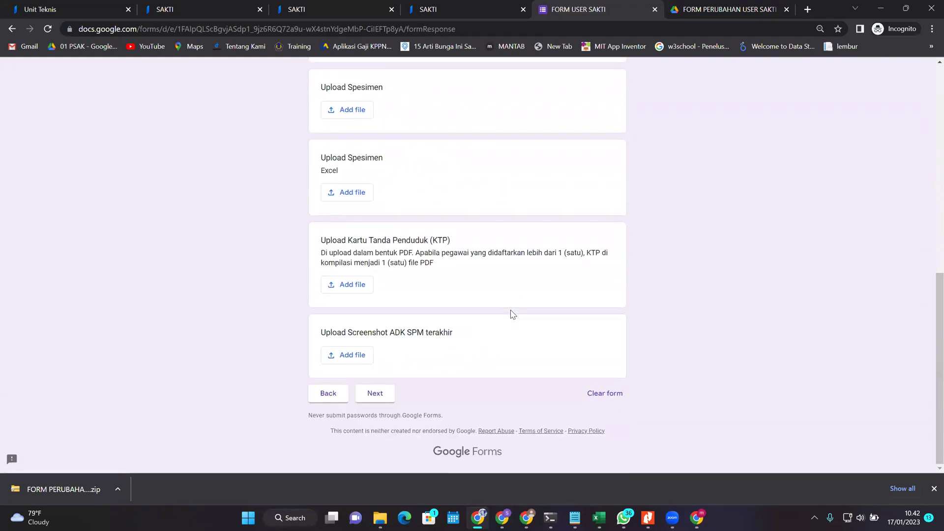
{"action": "scroll", "coordinate": [509, 295], "scroll_direction": "up", "scroll_amount": 7}
{"action": "scroll", "coordinate": [262, 194], "scroll_direction": "up", "scroll_amount": 3}
{"action": "scroll", "coordinate": [289, 207], "scroll_direction": "down", "scroll_amount": 9}
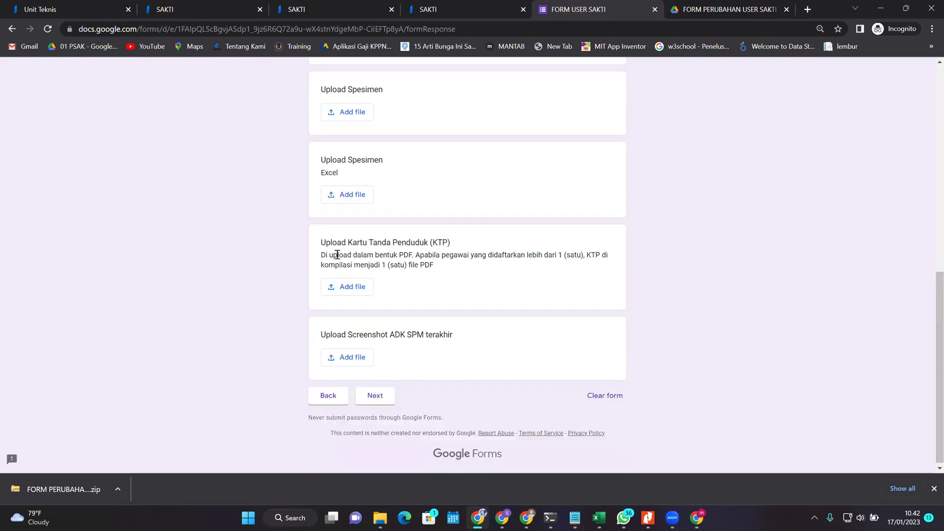
{"action": "left_click_drag", "start_coordinate": [454, 349], "coordinate": [332, 270]}
{"action": "scroll", "coordinate": [413, 273], "scroll_direction": "up", "scroll_amount": 9}
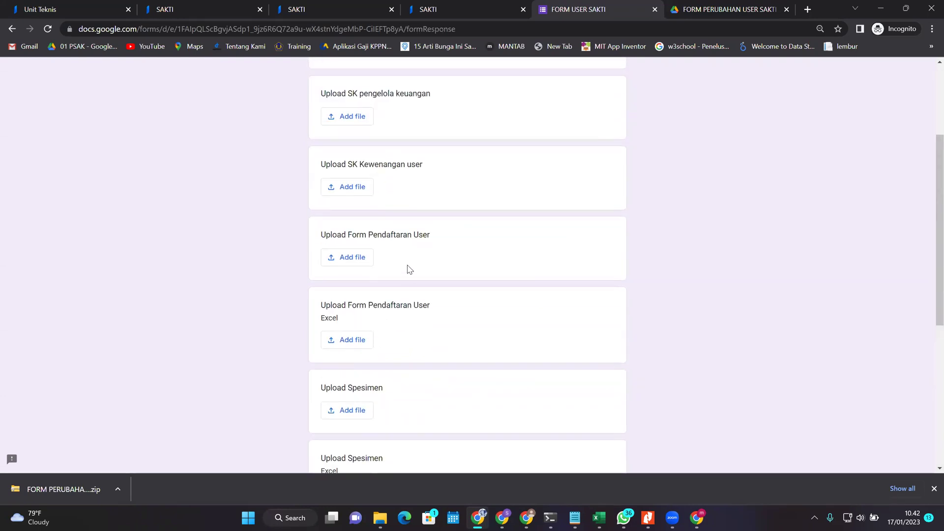
{"action": "scroll", "coordinate": [421, 266], "scroll_direction": "down", "scroll_amount": 9}
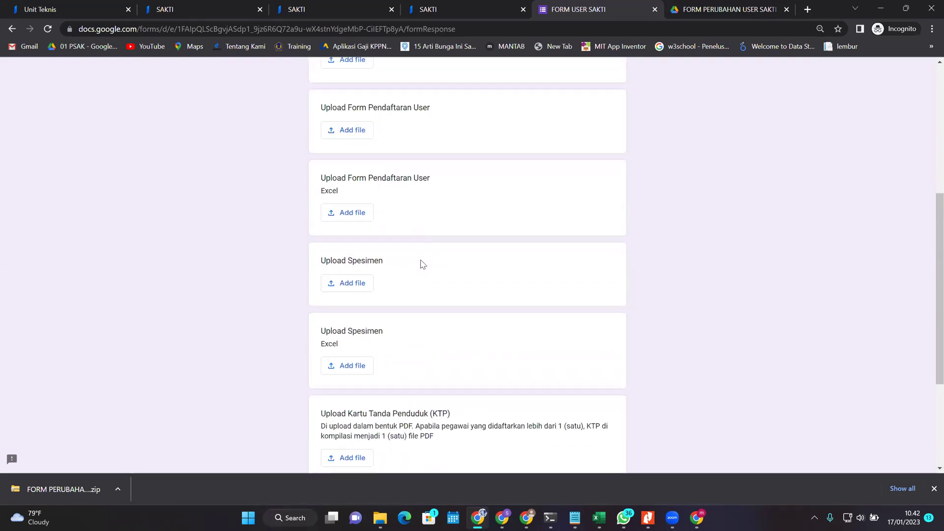
{"action": "scroll", "coordinate": [422, 277], "scroll_direction": "up", "scroll_amount": 9}
{"action": "left_click_drag", "start_coordinate": [337, 242], "coordinate": [389, 310]}
{"action": "left_click", "coordinate": [397, 309]}
Step: Highlight ADK SPM terakhir and the SK pengelola keuangan question title
{"action": "scroll", "coordinate": [495, 333], "scroll_direction": "down", "scroll_amount": 5}
{"action": "scroll", "coordinate": [470, 317], "scroll_direction": "up", "scroll_amount": 4}
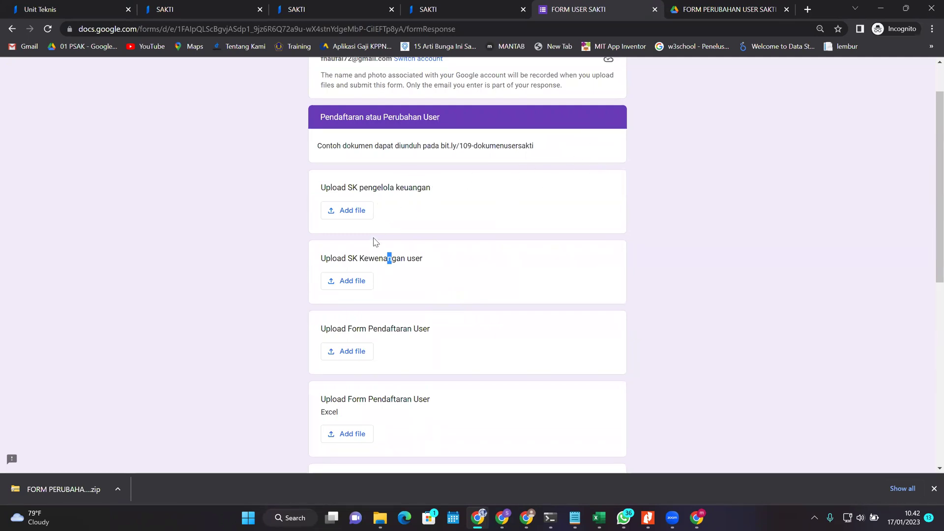
{"action": "scroll", "coordinate": [386, 179], "scroll_direction": "up", "scroll_amount": 1}
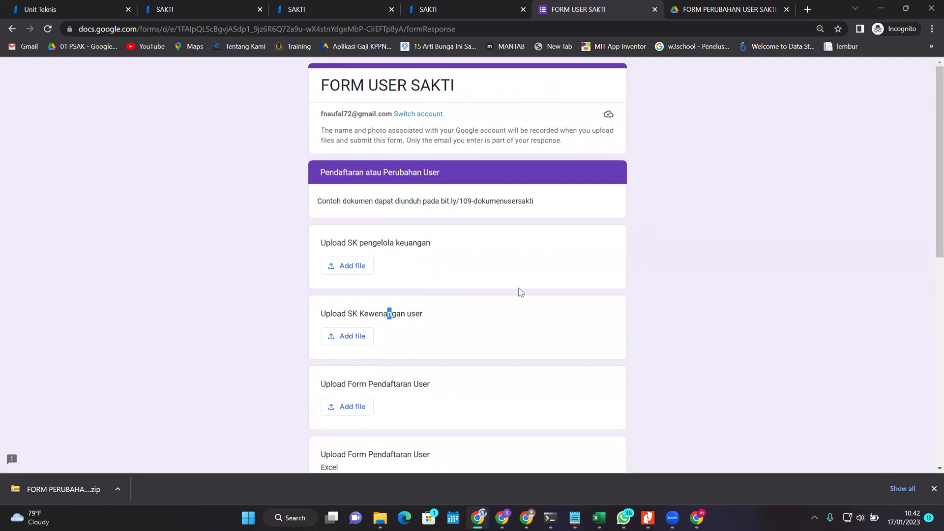
{"action": "scroll", "coordinate": [432, 316], "scroll_direction": "down", "scroll_amount": 10}
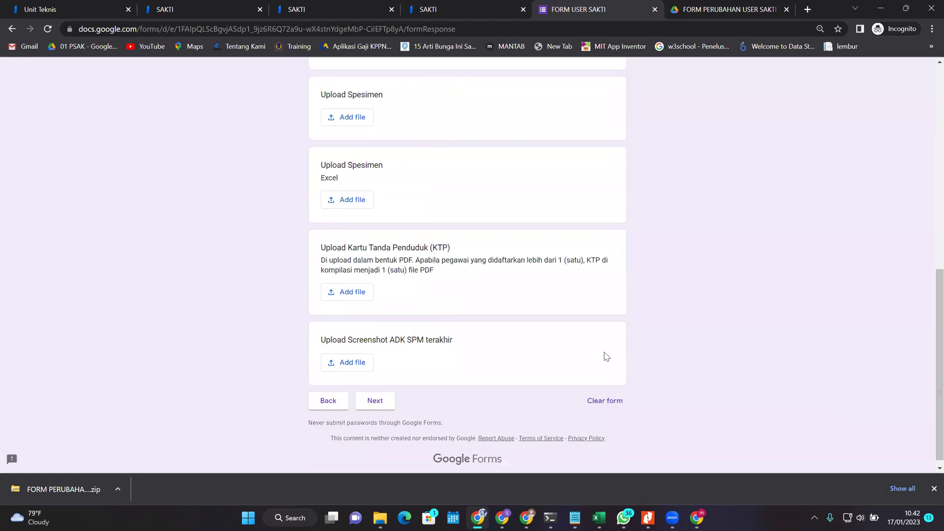
{"action": "left_click_drag", "start_coordinate": [456, 333], "coordinate": [390, 333]}
{"action": "scroll", "coordinate": [445, 324], "scroll_direction": "up", "scroll_amount": 10}
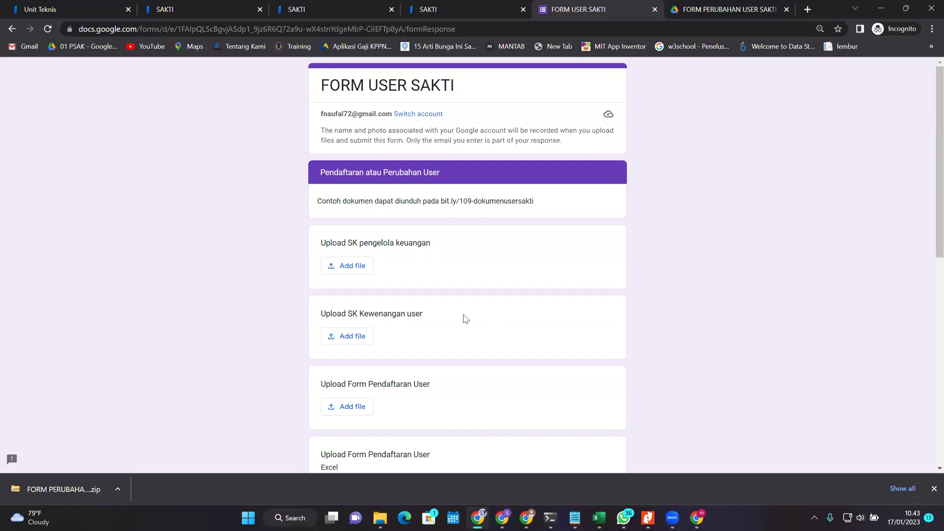
{"action": "left_click_drag", "start_coordinate": [331, 242], "coordinate": [458, 241]}
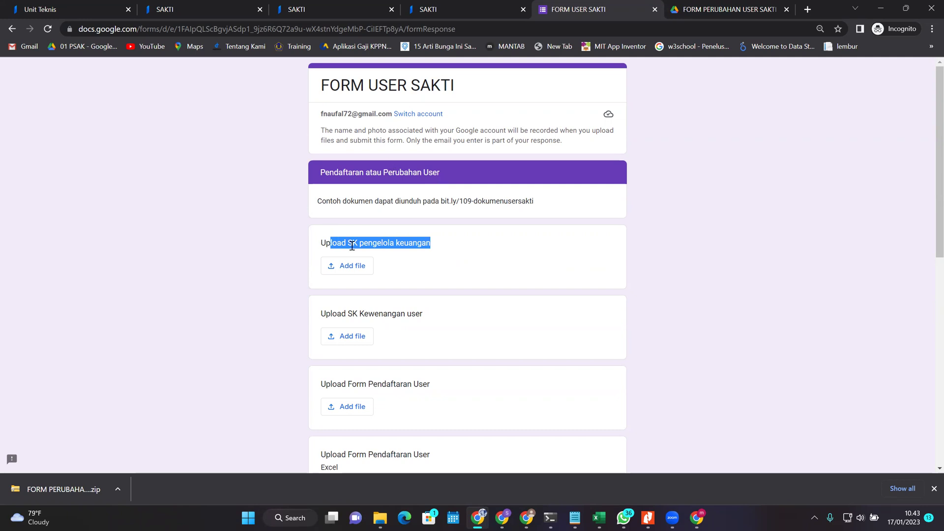
Step: Highlight the SK pengelola keuangan and SK Kewenangan user titles, then go to the Drive folder
{"action": "left_click", "coordinate": [337, 234]}
{"action": "left_click_drag", "start_coordinate": [323, 240], "coordinate": [466, 233]}
{"action": "scroll", "coordinate": [508, 280], "scroll_direction": "down", "scroll_amount": 2}
{"action": "scroll", "coordinate": [480, 280], "scroll_direction": "up", "scroll_amount": 2}
{"action": "scroll", "coordinate": [610, 381], "scroll_direction": "down", "scroll_amount": 2}
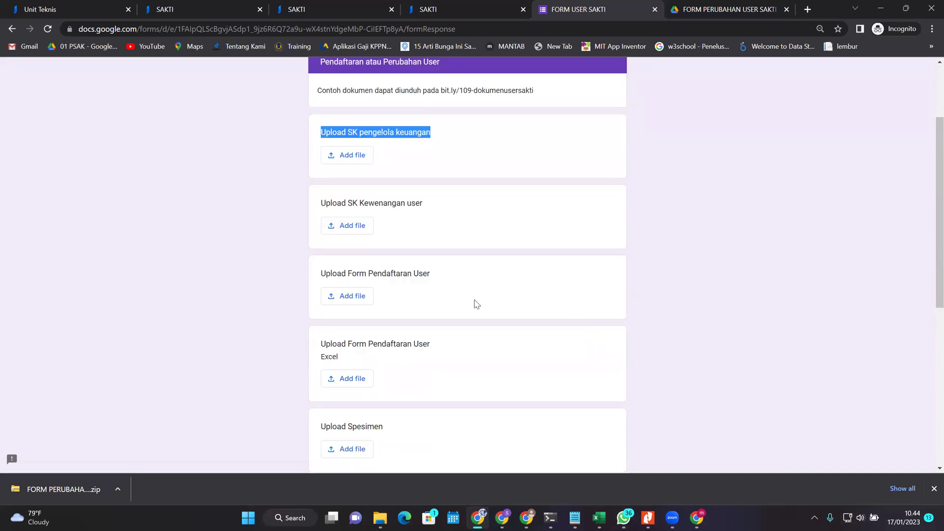
{"action": "left_click_drag", "start_coordinate": [387, 204], "coordinate": [392, 205]}
{"action": "left_click", "coordinate": [466, 247]}
{"action": "left_click_drag", "start_coordinate": [332, 201], "coordinate": [423, 204]}
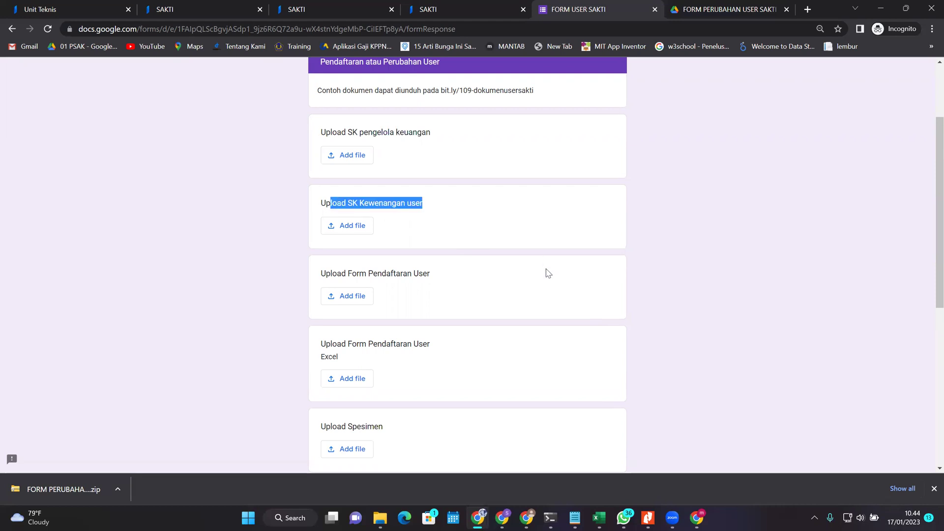
{"action": "left_click", "coordinate": [688, 8]}
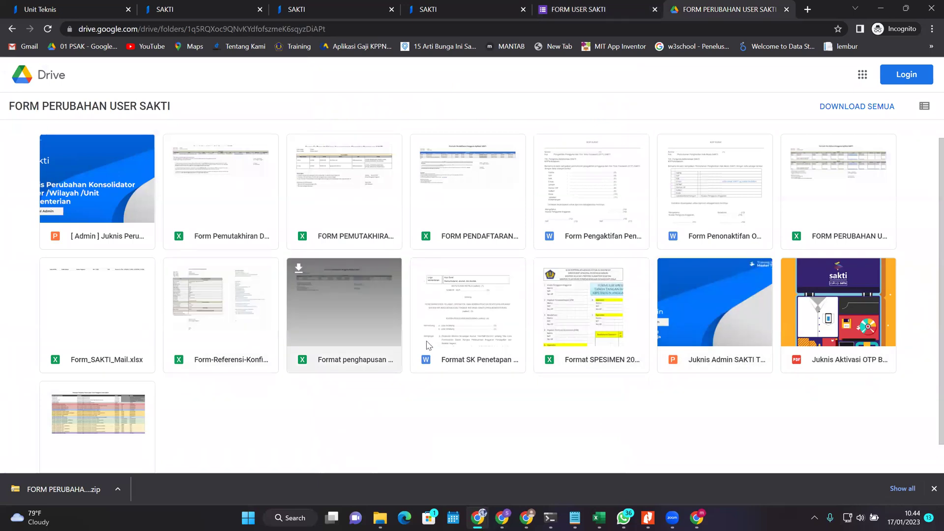
Step: Preview Format SK Penetapan User SAKTI.docx in Drive, close it, and return to the form
{"action": "left_click", "coordinate": [459, 319]}
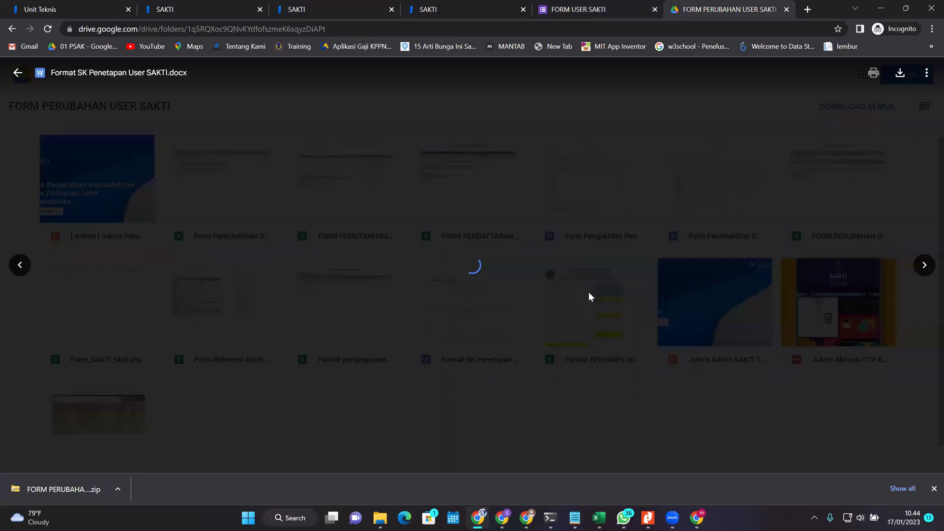
{"action": "scroll", "coordinate": [600, 276], "scroll_direction": "down", "scroll_amount": 5}
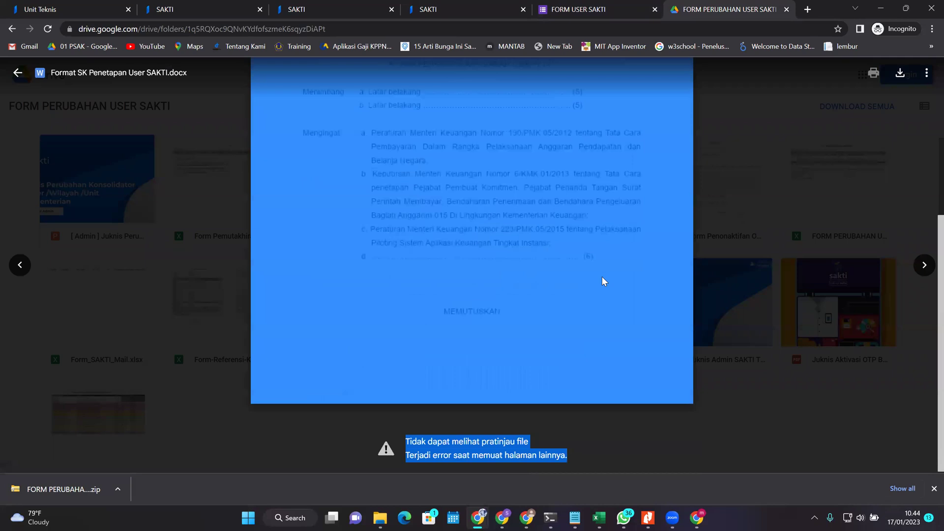
{"action": "left_click", "coordinate": [725, 262]}
{"action": "left_click", "coordinate": [600, 9]}
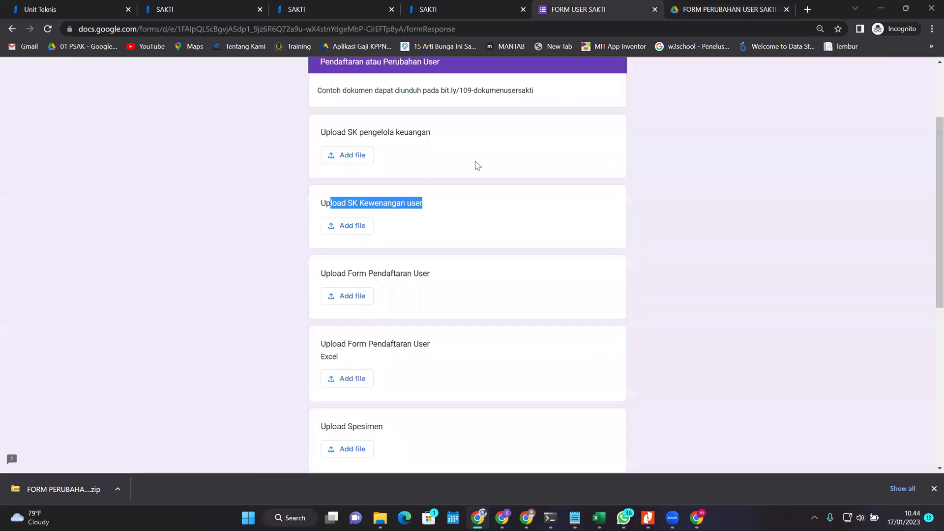
Step: Highlight the bit.ly sample-documents link and switch to the local template folder window
{"action": "scroll", "coordinate": [474, 164], "scroll_direction": "up", "scroll_amount": 3}
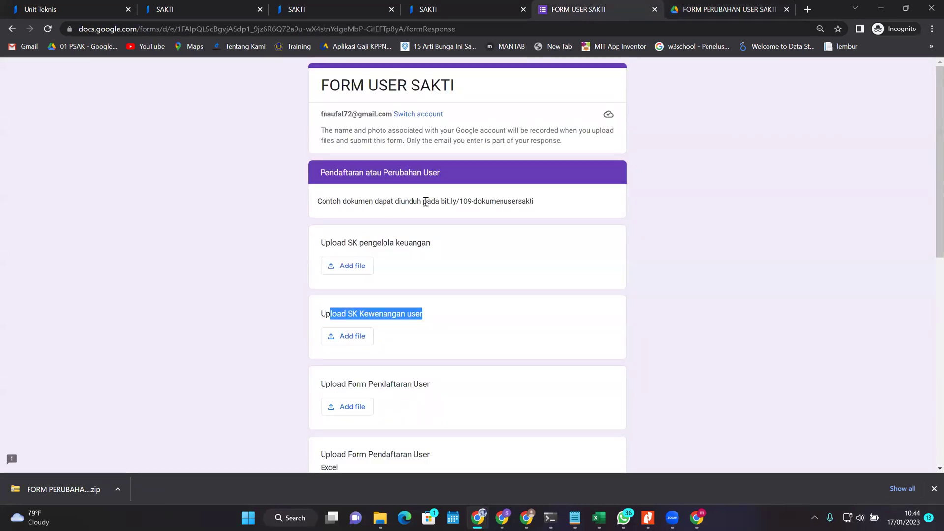
{"action": "left_click_drag", "start_coordinate": [440, 201], "coordinate": [546, 206]}
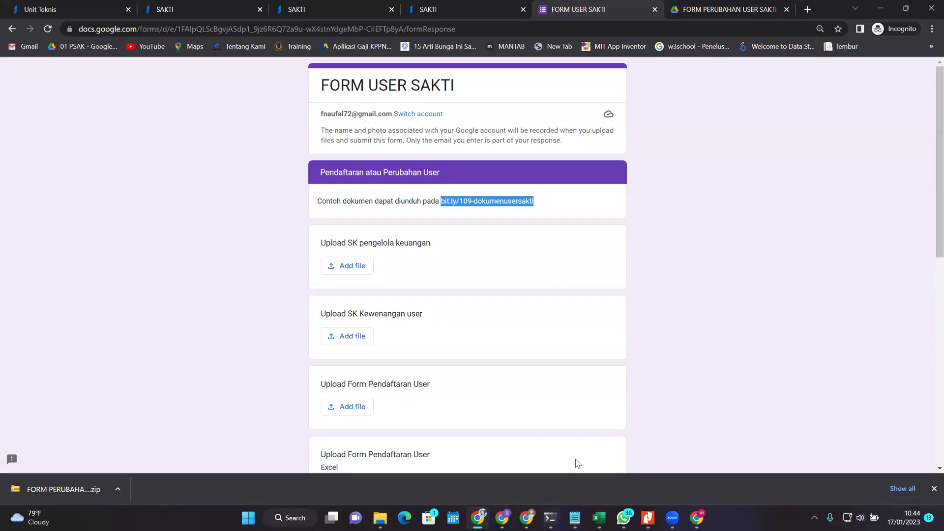
{"action": "key", "text": "alt+Tab"}
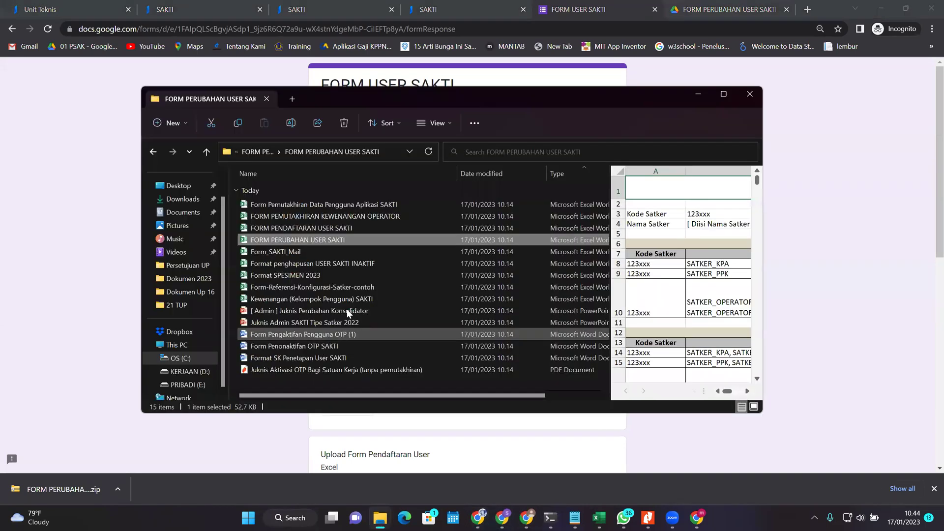
Step: Open Format SK Penetapan User SAKTI from the local folder in Word
{"action": "scroll", "coordinate": [329, 253], "scroll_direction": "right", "scroll_amount": 1}
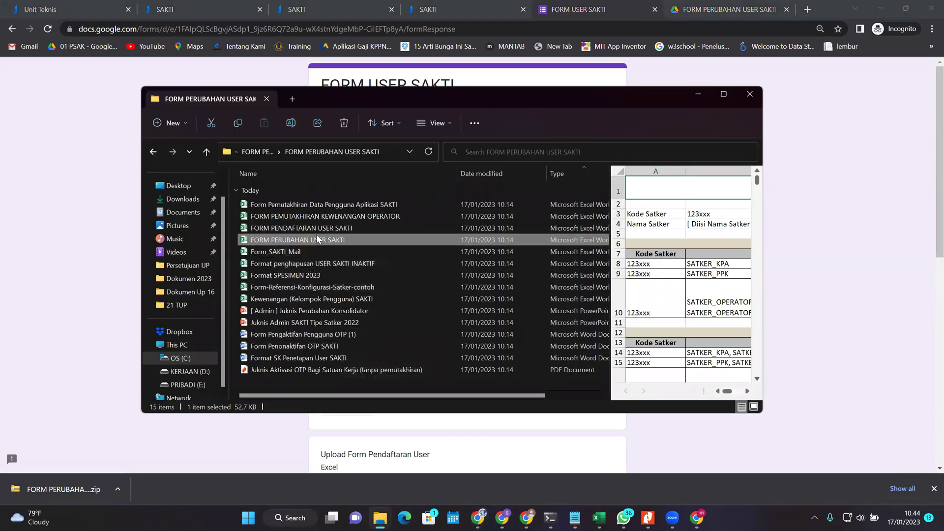
{"action": "scroll", "coordinate": [308, 241], "scroll_direction": "left", "scroll_amount": 1}
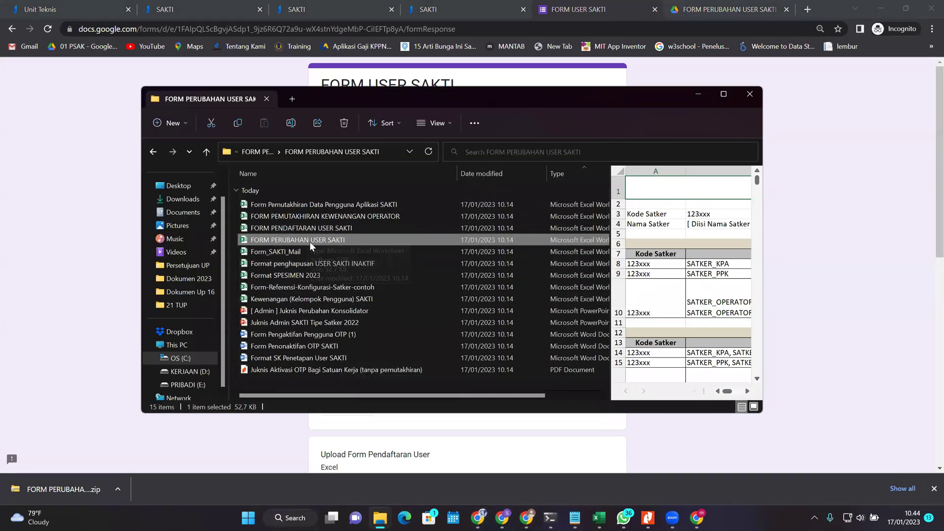
{"action": "double_click", "coordinate": [348, 359]}
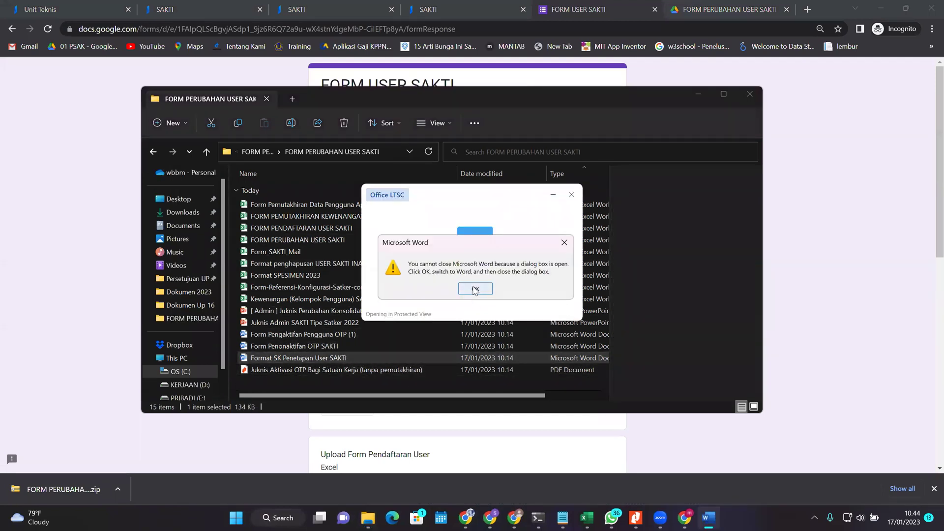
Step: Dismiss the Word warning, enable editing, and inspect the letterhead and KEPUTUSAN title
{"action": "left_click", "coordinate": [471, 290]}
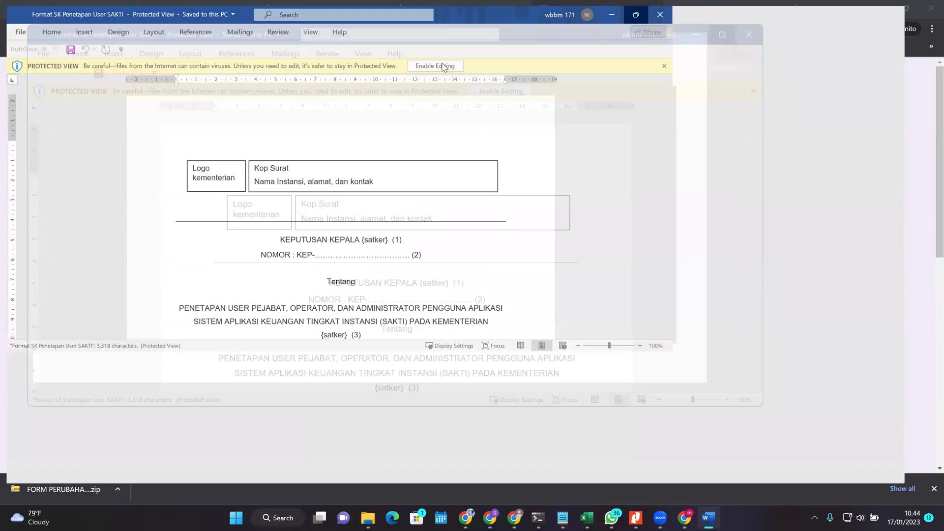
{"action": "left_click", "coordinate": [442, 67]}
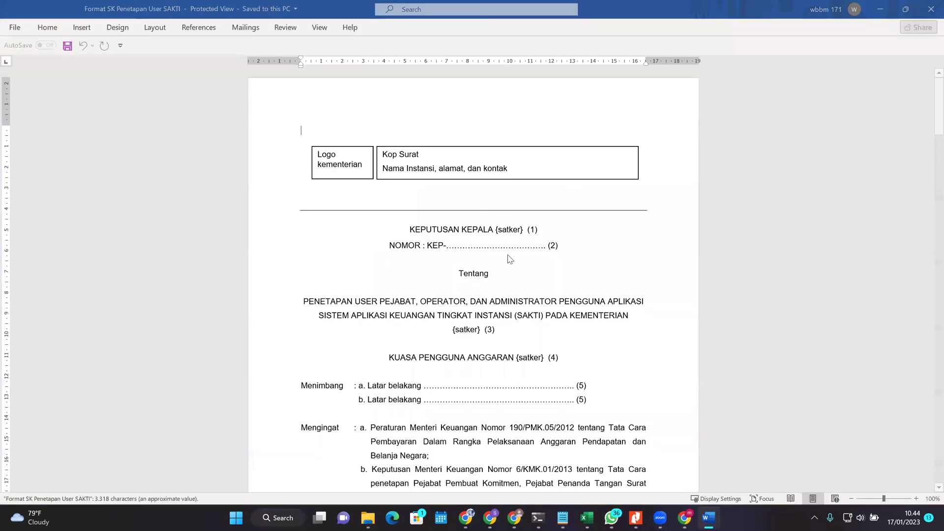
{"action": "scroll", "coordinate": [471, 276], "scroll_direction": "down", "scroll_amount": 5}
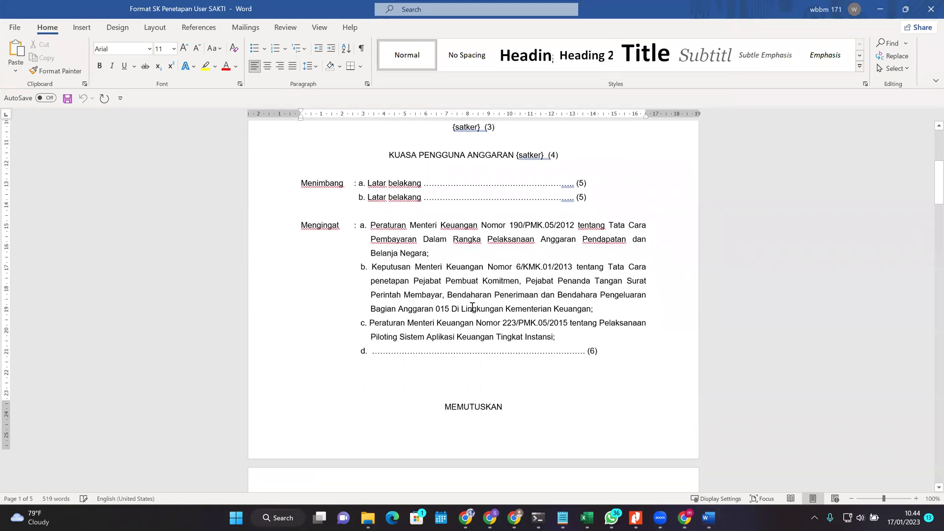
{"action": "scroll", "coordinate": [470, 265], "scroll_direction": "up", "scroll_amount": 6}
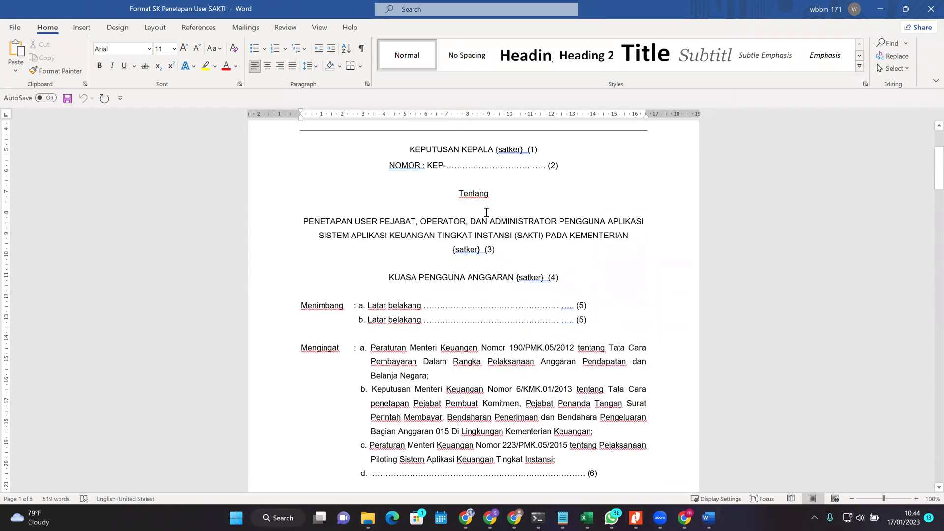
{"action": "scroll", "coordinate": [518, 195], "scroll_direction": "up", "scroll_amount": 2}
{"action": "left_click", "coordinate": [536, 255]}
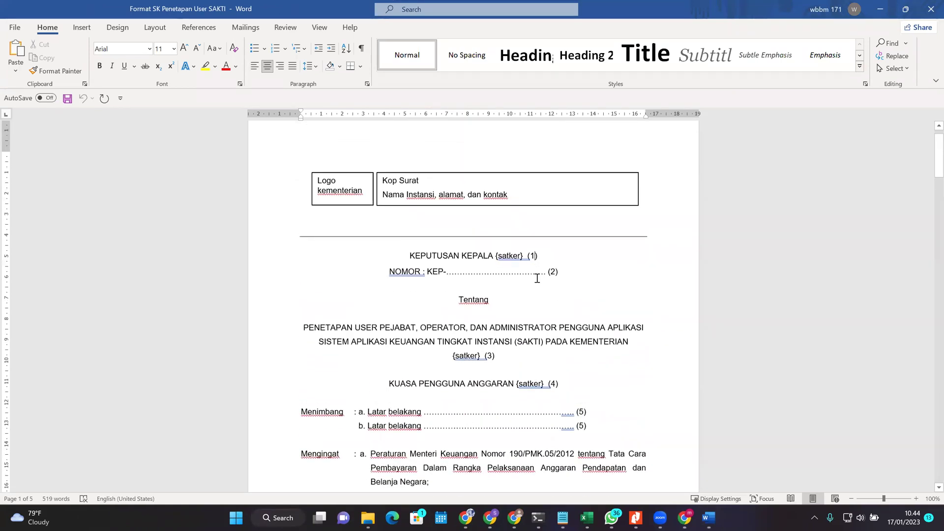
{"action": "scroll", "coordinate": [505, 236], "scroll_direction": "down", "scroll_amount": 3}
{"action": "scroll", "coordinate": [504, 236], "scroll_direction": "up", "scroll_amount": 1}
{"action": "left_click_drag", "start_coordinate": [520, 205], "coordinate": [542, 205]}
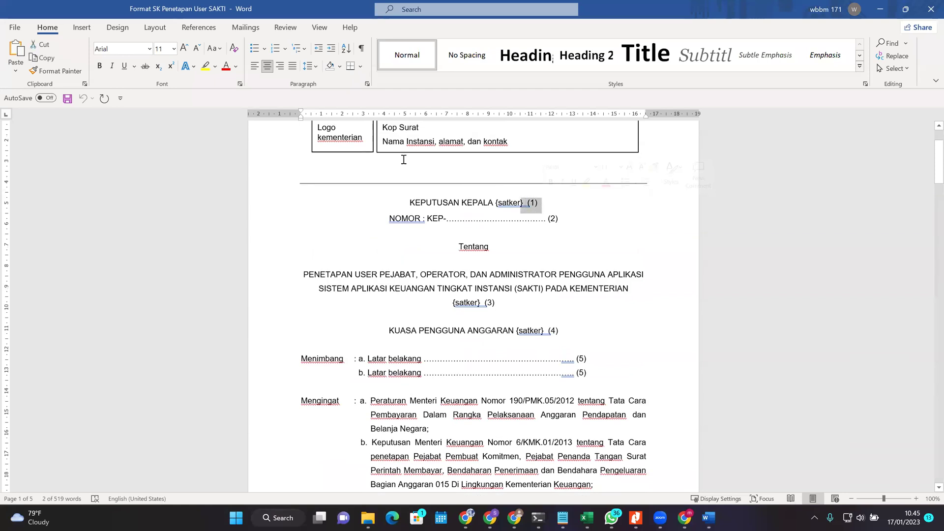
{"action": "scroll", "coordinate": [403, 158], "scroll_direction": "up", "scroll_amount": 3}
{"action": "left_click", "coordinate": [570, 228]}
{"action": "left_click_drag", "start_coordinate": [383, 207], "coordinate": [423, 207]}
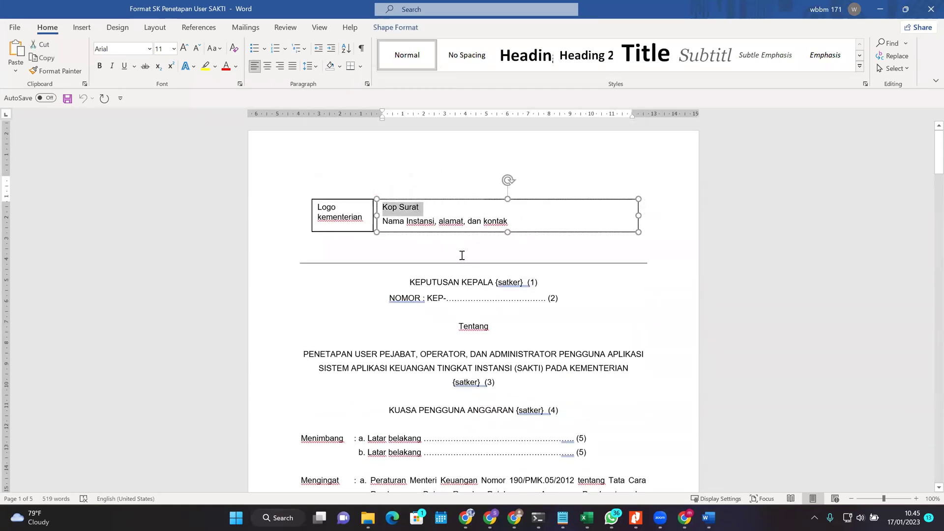
{"action": "scroll", "coordinate": [516, 207], "scroll_direction": "down", "scroll_amount": 3}
{"action": "left_click", "coordinate": [551, 202]}
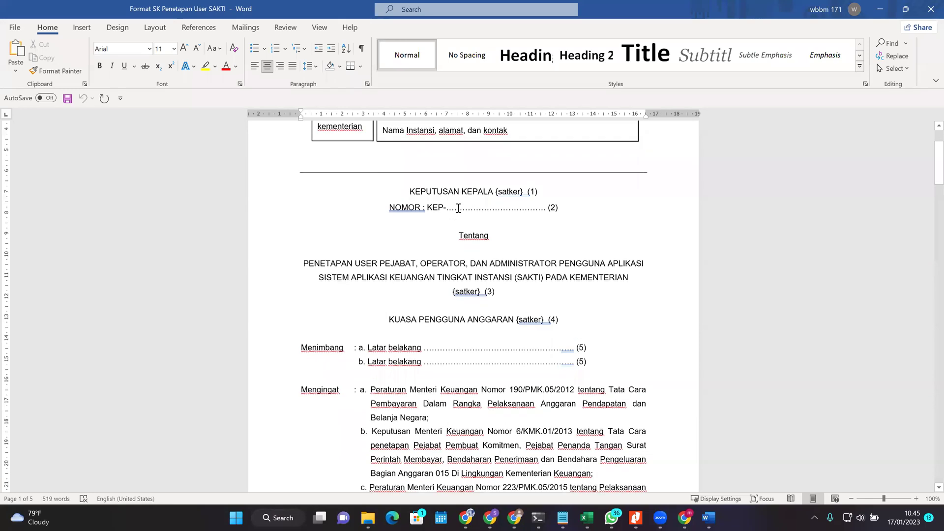
Step: Select KEPALA in the title and move down through the decree to the signature block
{"action": "scroll", "coordinate": [461, 210], "scroll_direction": "down", "scroll_amount": 2}
{"action": "double_click", "coordinate": [486, 158]}
{"action": "left_click", "coordinate": [578, 180]}
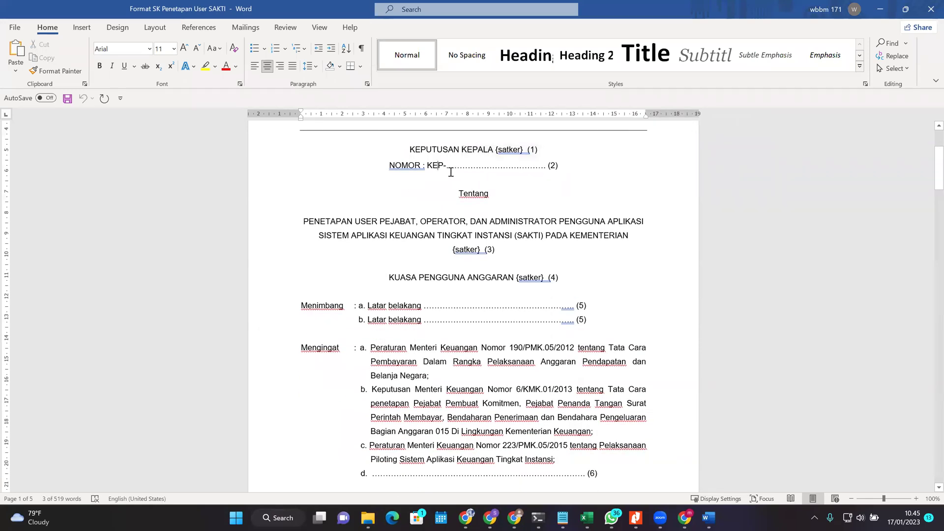
{"action": "scroll", "coordinate": [579, 180], "scroll_direction": "down", "scroll_amount": 15}
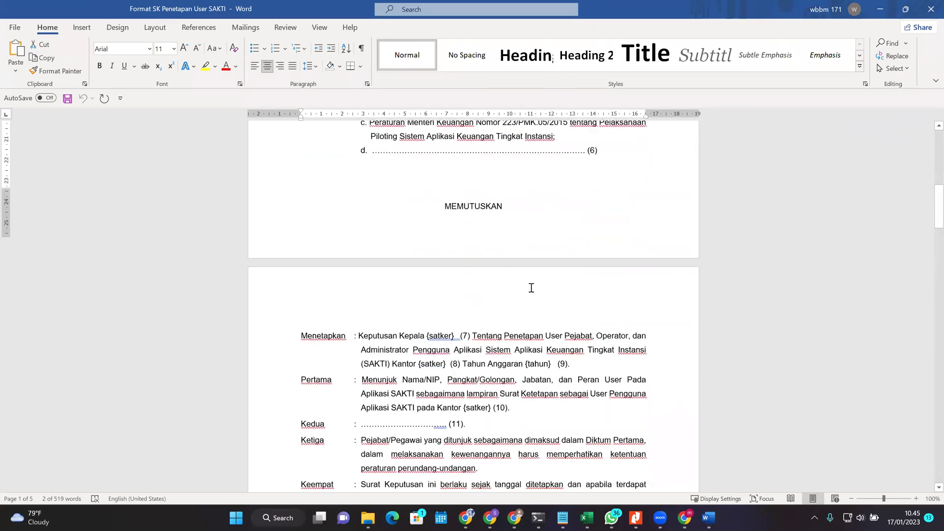
{"action": "scroll", "coordinate": [517, 306], "scroll_direction": "down", "scroll_amount": 3}
{"action": "scroll", "coordinate": [534, 329], "scroll_direction": "down", "scroll_amount": 15}
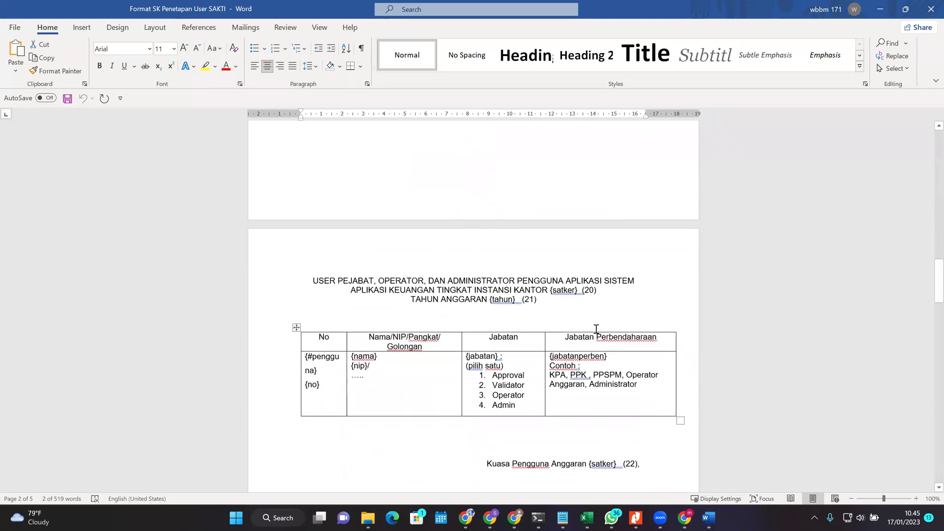
{"action": "scroll", "coordinate": [581, 349], "scroll_direction": "down", "scroll_amount": 7}
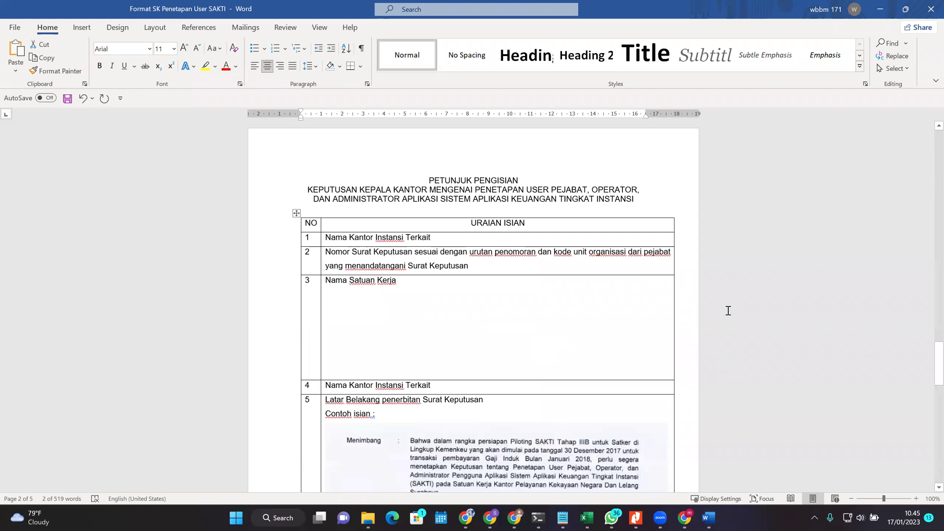
{"action": "scroll", "coordinate": [708, 302], "scroll_direction": "up", "scroll_amount": 10}
{"action": "scroll", "coordinate": [822, 274], "scroll_direction": "down", "scroll_amount": 6}
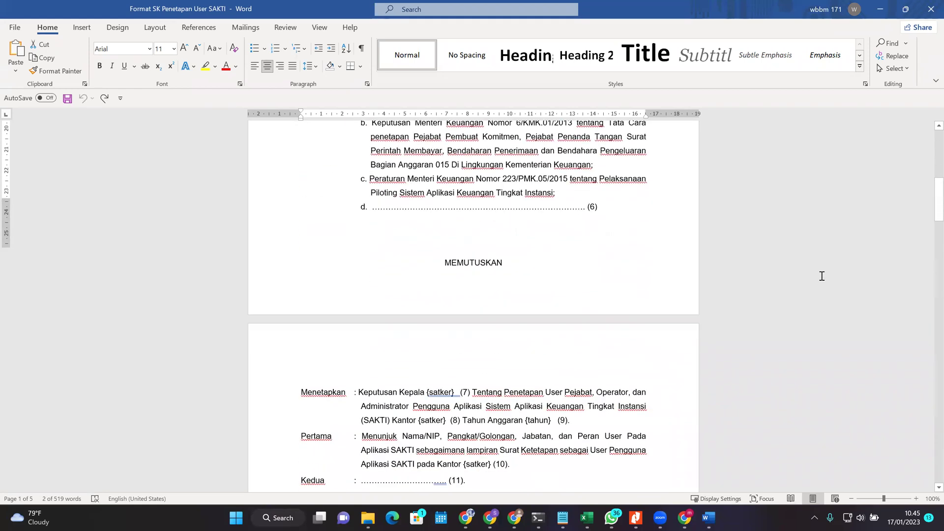
{"action": "mouse_move", "coordinate": [934, 210]}
{"action": "left_mouse_down"}
{"action": "mouse_move", "coordinate": [931, 430]}
{"action": "mouse_move", "coordinate": [905, 347]}
{"action": "mouse_move", "coordinate": [887, 364]}
{"action": "mouse_move", "coordinate": [858, 443]}
{"action": "mouse_move", "coordinate": [866, 462]}
{"action": "mouse_move", "coordinate": [874, 460]}
{"action": "mouse_move", "coordinate": [861, 386]}
{"action": "mouse_move", "coordinate": [574, 310]}
{"action": "left_mouse_up"}
{"action": "scroll", "coordinate": [573, 310], "scroll_direction": "up", "scroll_amount": 4}
{"action": "scroll", "coordinate": [573, 310], "scroll_direction": "down", "scroll_amount": 8}
{"action": "scroll", "coordinate": [571, 320], "scroll_direction": "up", "scroll_amount": 1}
{"action": "scroll", "coordinate": [571, 333], "scroll_direction": "down", "scroll_amount": 5}
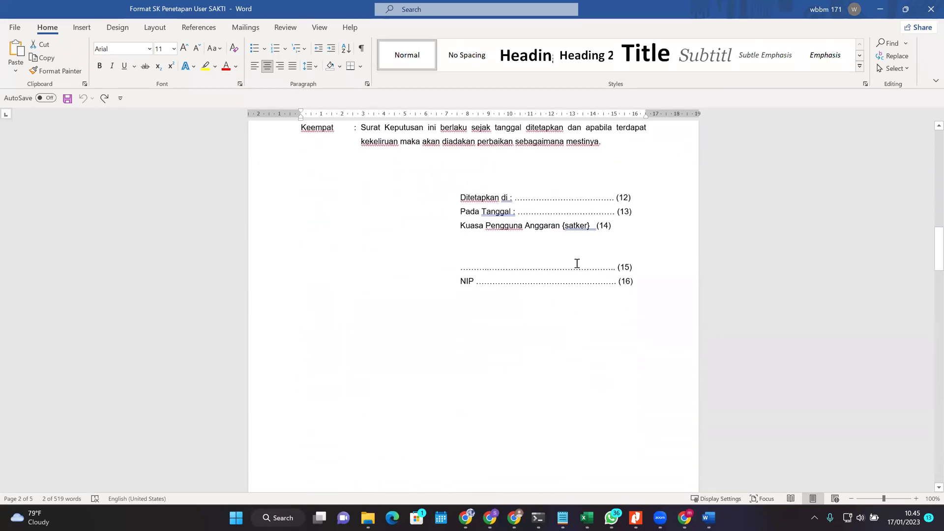
Step: Select the Ditetapkan di (12) line and its dotted leader in the signature block
{"action": "left_click_drag", "start_coordinate": [631, 197], "coordinate": [438, 197]}
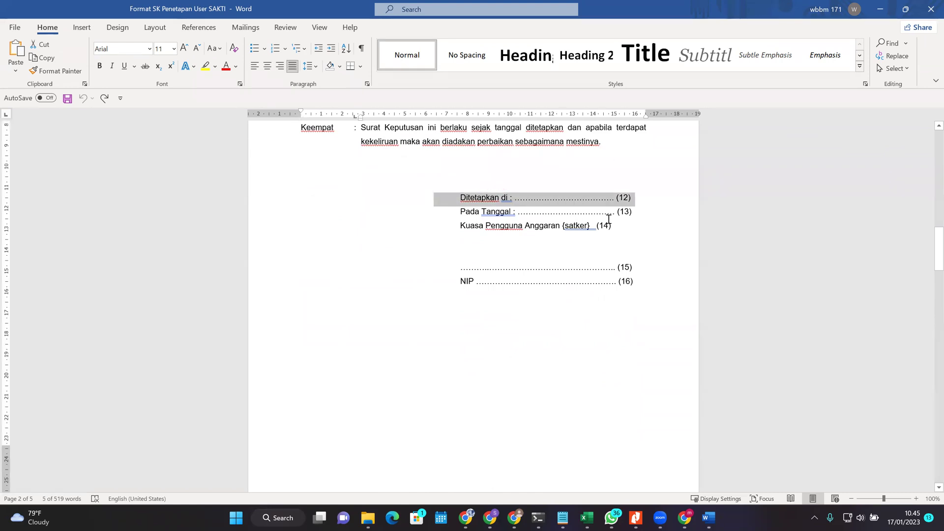
{"action": "left_click", "coordinate": [609, 217]}
{"action": "left_click_drag", "start_coordinate": [520, 198], "coordinate": [677, 201]}
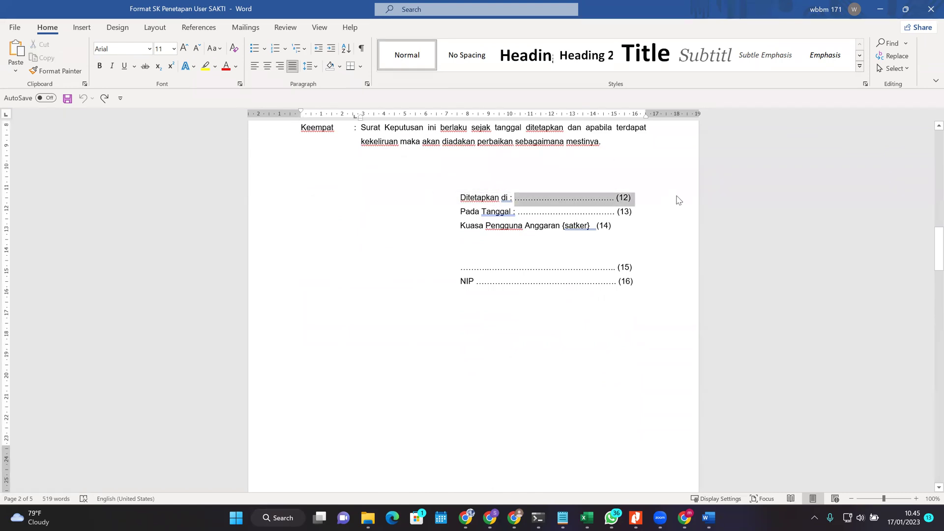
{"action": "left_click", "coordinate": [589, 242]}
{"action": "left_click_drag", "start_coordinate": [412, 199], "coordinate": [618, 202]}
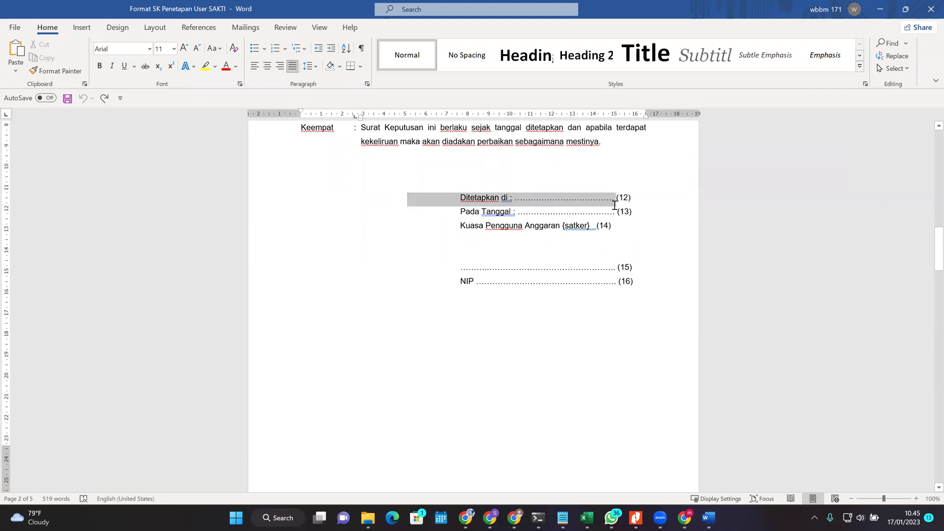
{"action": "left_click", "coordinate": [654, 212]}
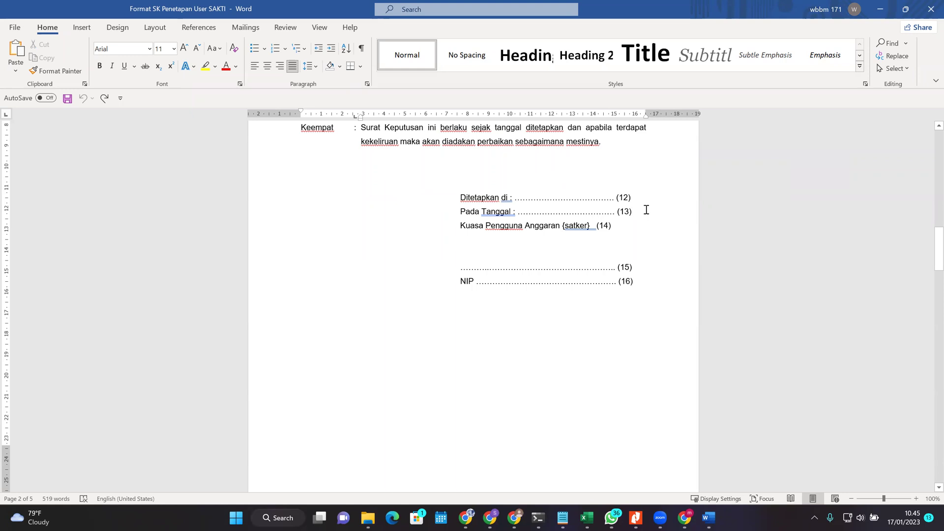
{"action": "left_click_drag", "start_coordinate": [640, 212], "coordinate": [476, 197]}
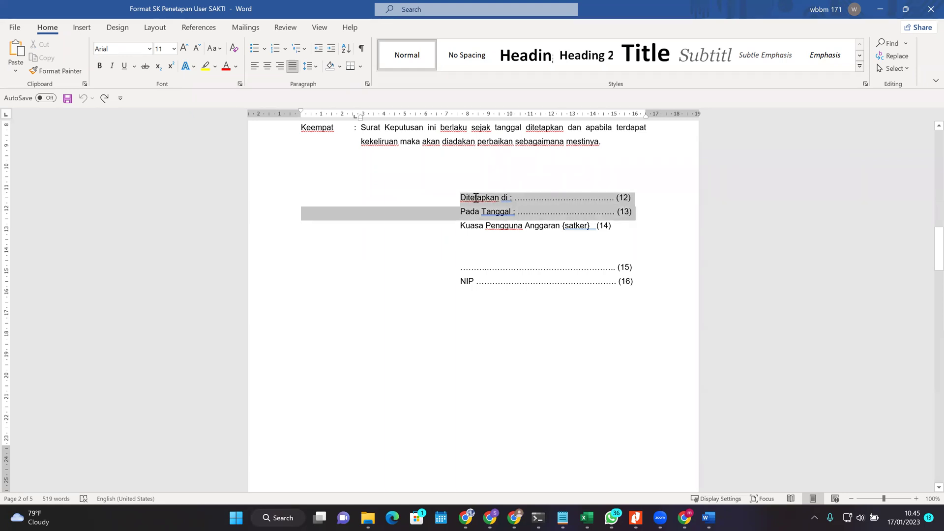
{"action": "left_click", "coordinate": [513, 201]}
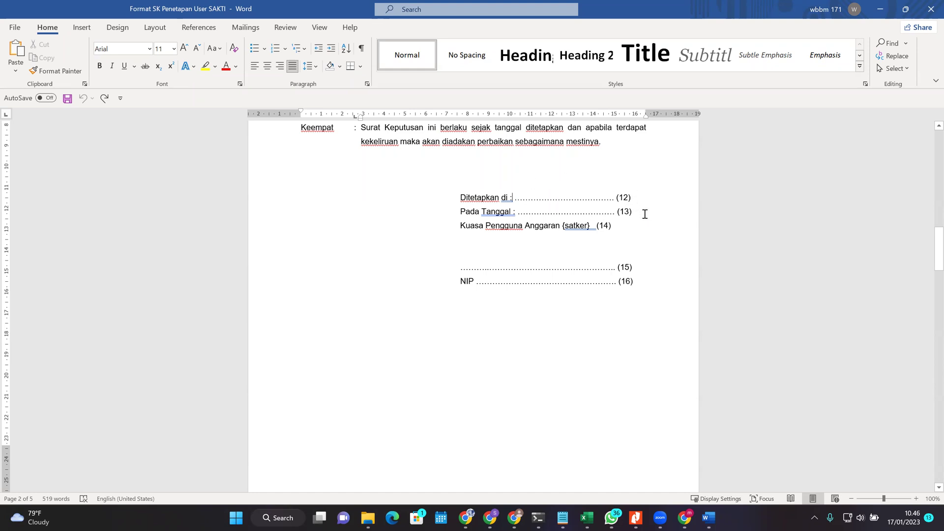
Step: Reselect the Ditetapkan (12) line, then select the Pada Tanggal (13) line
{"action": "left_click_drag", "start_coordinate": [657, 197], "coordinate": [486, 199]}
{"action": "left_click", "coordinate": [579, 197]}
{"action": "left_click", "coordinate": [673, 201]}
{"action": "left_click_drag", "start_coordinate": [649, 211], "coordinate": [520, 218]}
{"action": "left_click", "coordinate": [540, 210]}
{"action": "left_click", "coordinate": [655, 224]}
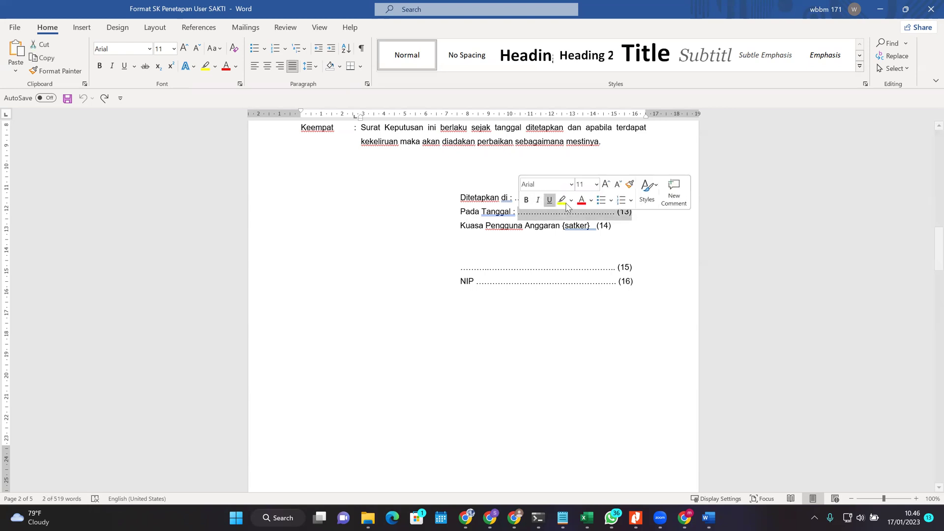
Step: Select the Tanggal : … (13) text in the signature block, twice
{"action": "scroll", "coordinate": [689, 257], "scroll_direction": "up", "scroll_amount": 5}
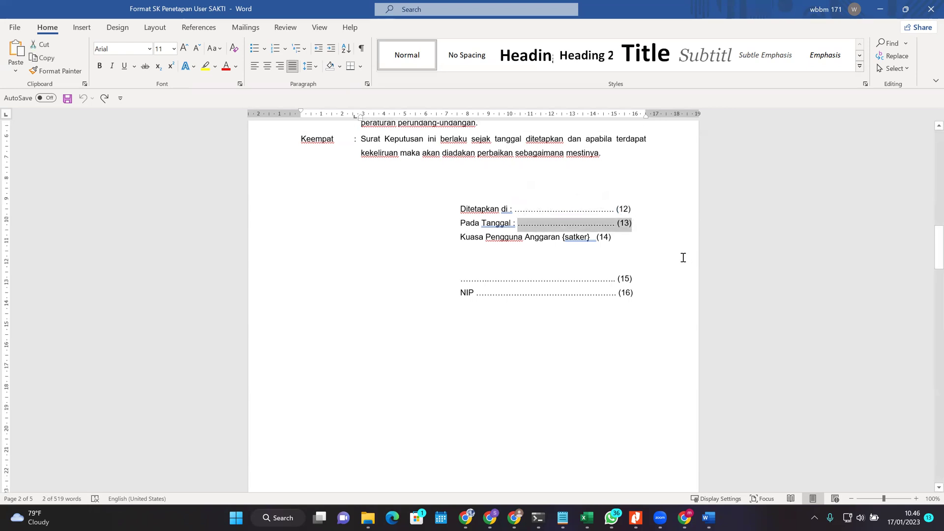
{"action": "scroll", "coordinate": [696, 261], "scroll_direction": "up", "scroll_amount": 15}
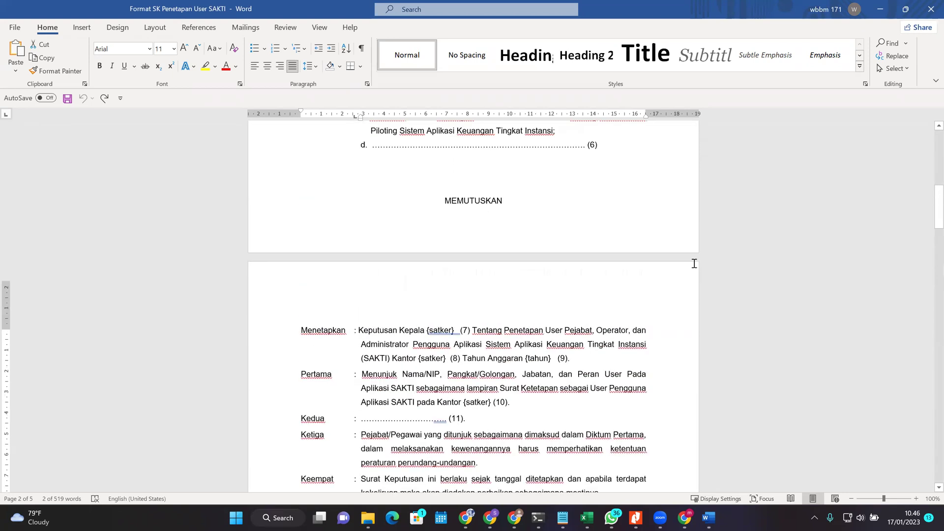
{"action": "scroll", "coordinate": [689, 298], "scroll_direction": "down", "scroll_amount": 10}
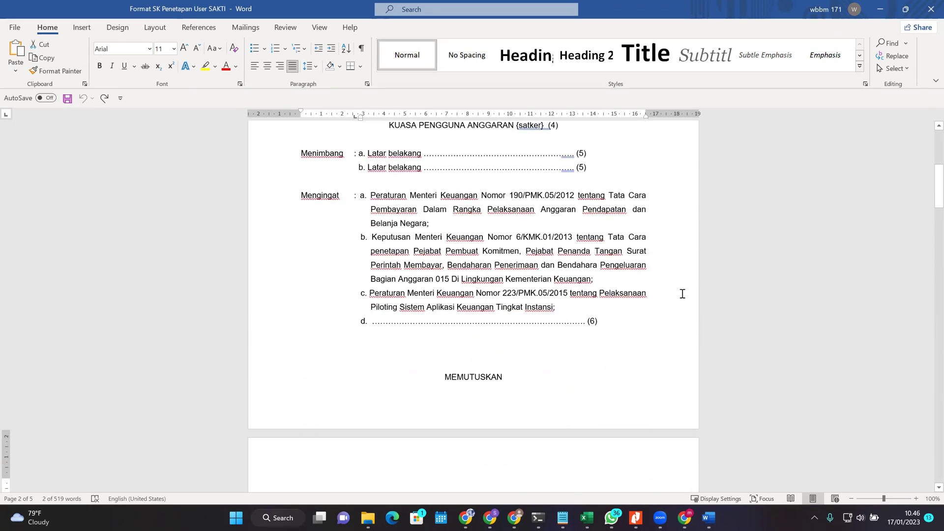
{"action": "scroll", "coordinate": [744, 305], "scroll_direction": "down", "scroll_amount": 5}
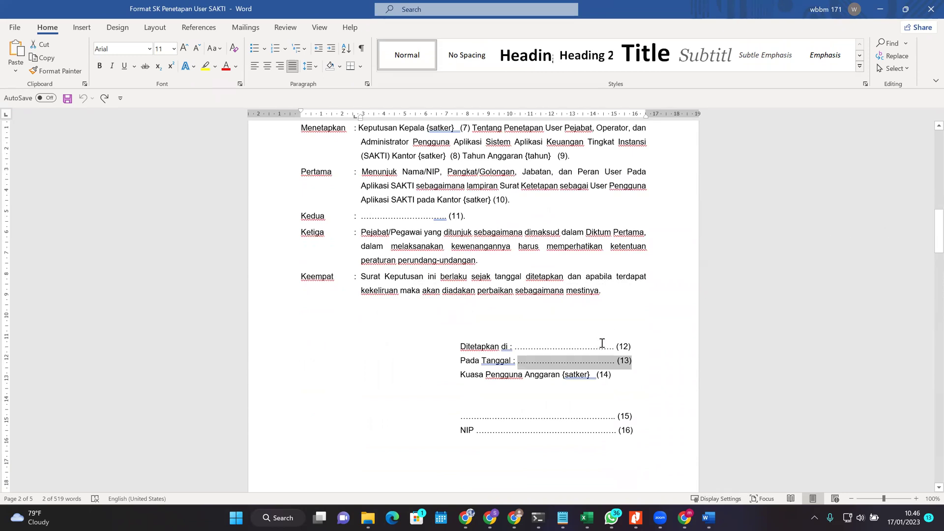
{"action": "scroll", "coordinate": [601, 341], "scroll_direction": "down", "scroll_amount": 5}
{"action": "scroll", "coordinate": [622, 357], "scroll_direction": "up", "scroll_amount": 3}
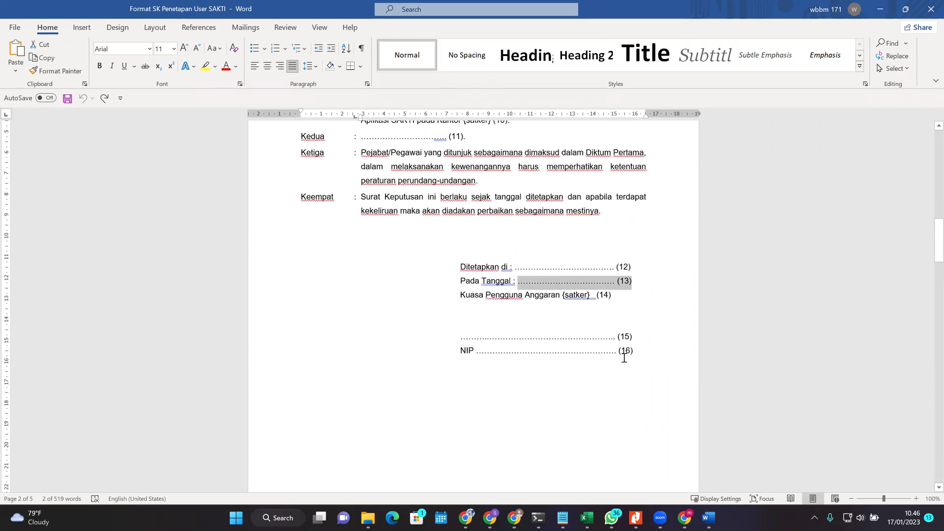
{"action": "left_click", "coordinate": [701, 326]}
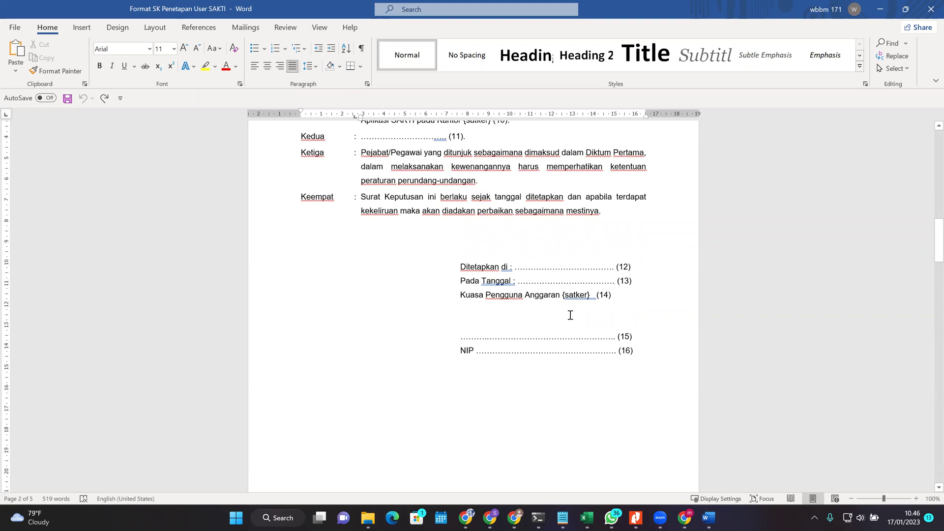
{"action": "scroll", "coordinate": [570, 317], "scroll_direction": "up", "scroll_amount": 1}
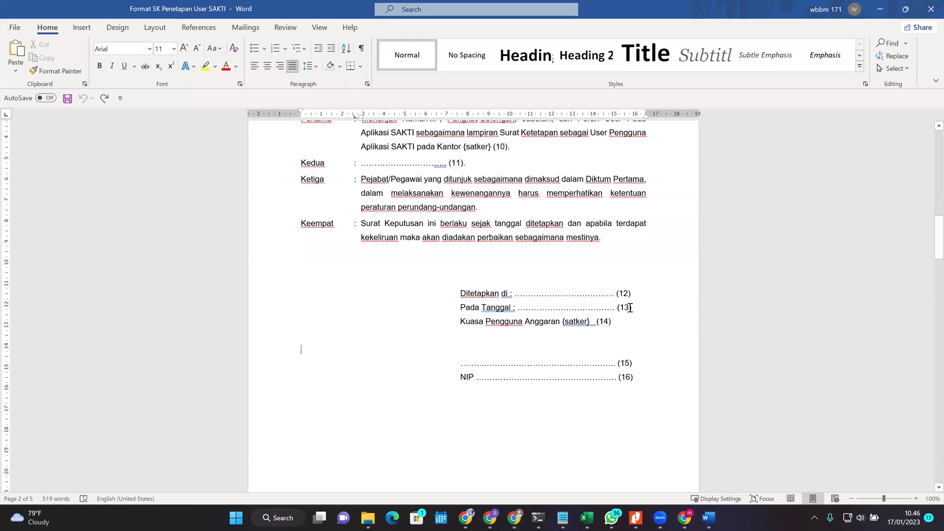
{"action": "left_click_drag", "start_coordinate": [632, 307], "coordinate": [492, 309]}
{"action": "left_click", "coordinate": [666, 309]}
{"action": "left_click_drag", "start_coordinate": [633, 308], "coordinate": [481, 309]}
{"action": "left_click", "coordinate": [682, 332]}
Step: Select the whole Pada Tanggal (13) line, then move down to the page 3 lampiran user table
{"action": "scroll", "coordinate": [571, 297], "scroll_direction": "up", "scroll_amount": 8}
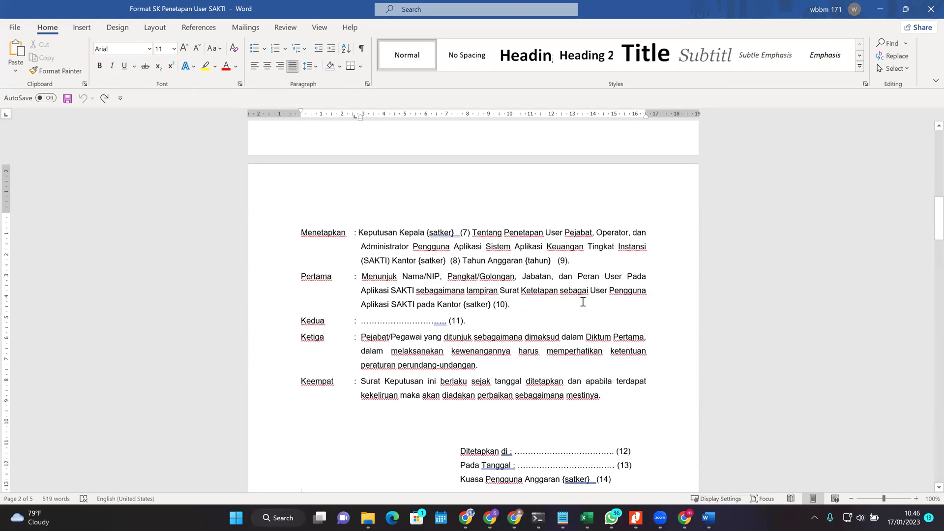
{"action": "scroll", "coordinate": [585, 304], "scroll_direction": "down", "scroll_amount": 10}
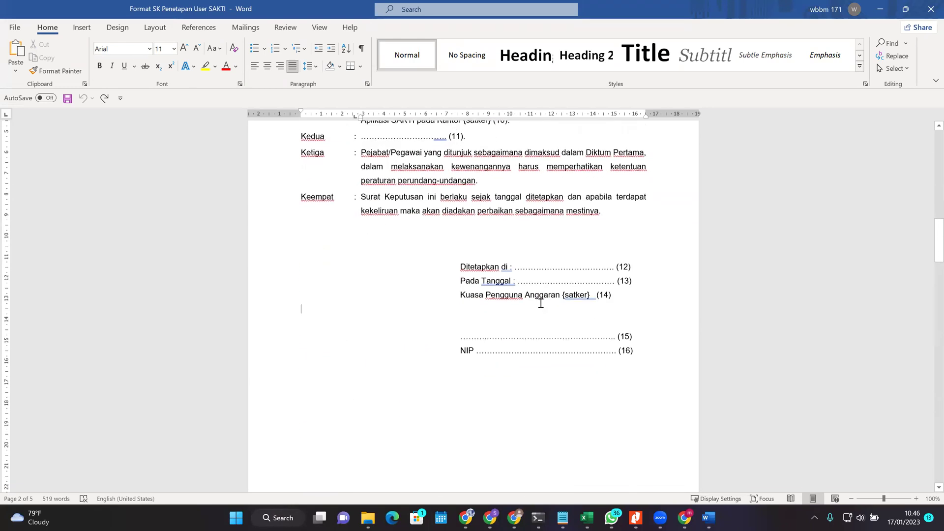
{"action": "scroll", "coordinate": [626, 287], "scroll_direction": "down", "scroll_amount": 1}
{"action": "left_click_drag", "start_coordinate": [647, 203], "coordinate": [517, 201]}
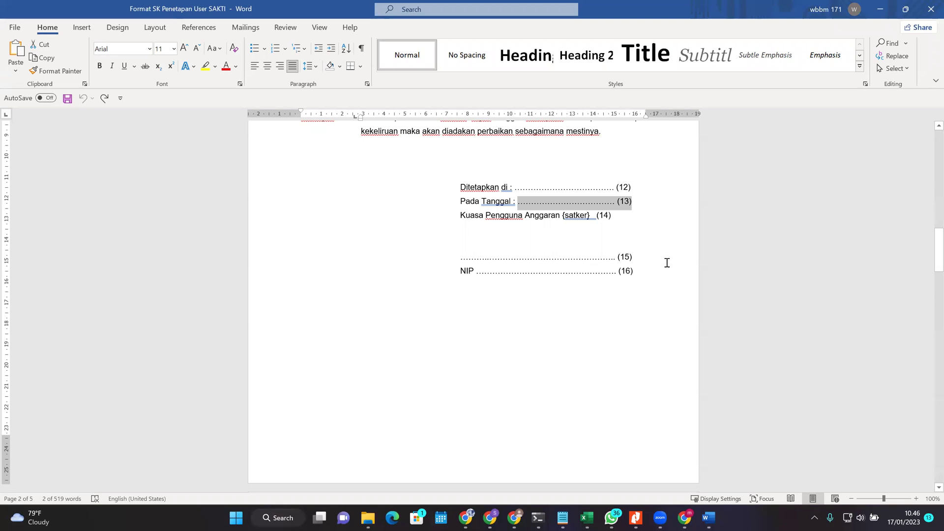
{"action": "scroll", "coordinate": [665, 280], "scroll_direction": "up", "scroll_amount": 2}
{"action": "scroll", "coordinate": [659, 273], "scroll_direction": "down", "scroll_amount": 1}
{"action": "scroll", "coordinate": [653, 269], "scroll_direction": "up", "scroll_amount": 1}
{"action": "scroll", "coordinate": [653, 270], "scroll_direction": "up", "scroll_amount": 3}
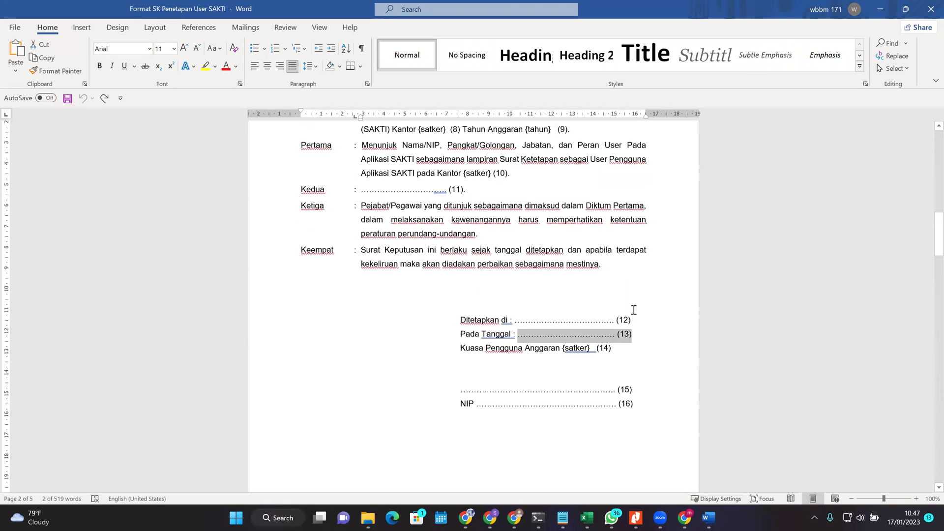
{"action": "scroll", "coordinate": [634, 309], "scroll_direction": "down", "scroll_amount": 2}
{"action": "scroll", "coordinate": [641, 294], "scroll_direction": "down", "scroll_amount": 2}
{"action": "left_click", "coordinate": [635, 314]}
{"action": "left_click_drag", "start_coordinate": [633, 229], "coordinate": [457, 231]}
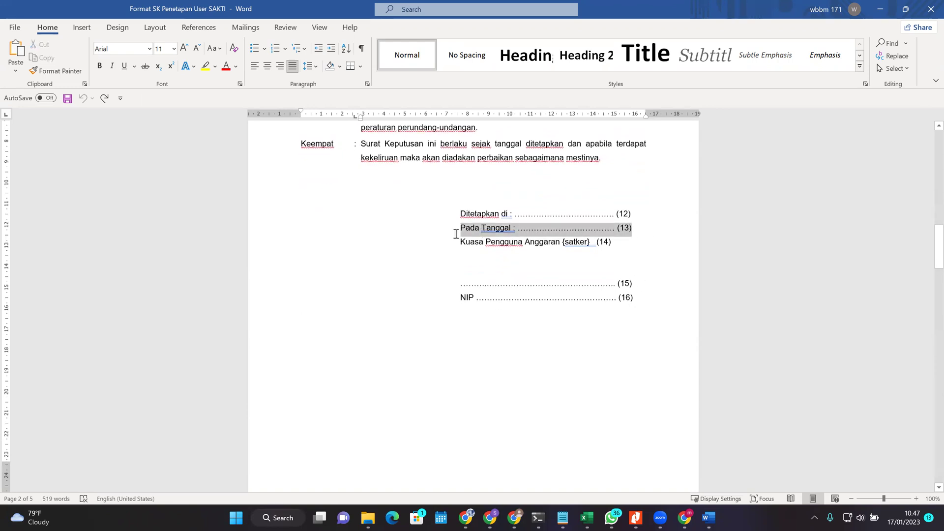
{"action": "left_click", "coordinate": [684, 261]}
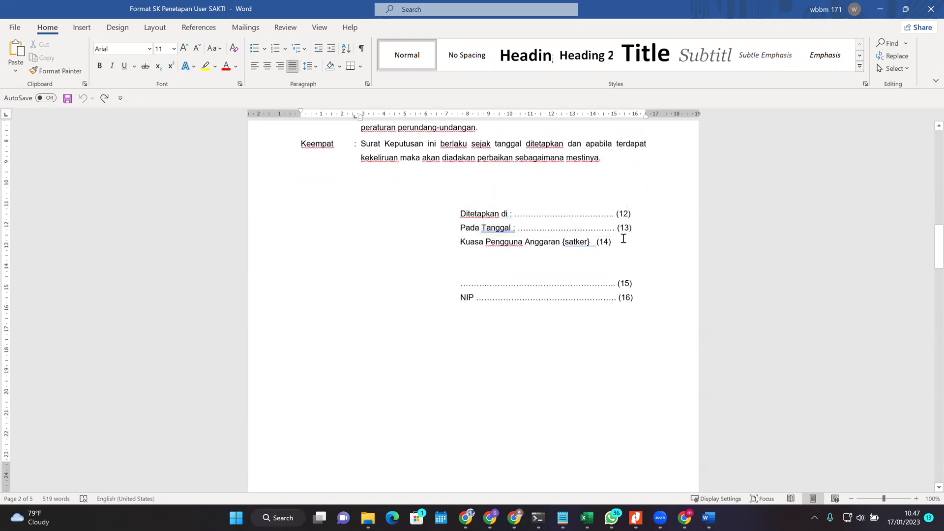
{"action": "left_click", "coordinate": [641, 227]}
{"action": "triple_click", "coordinate": [555, 229]}
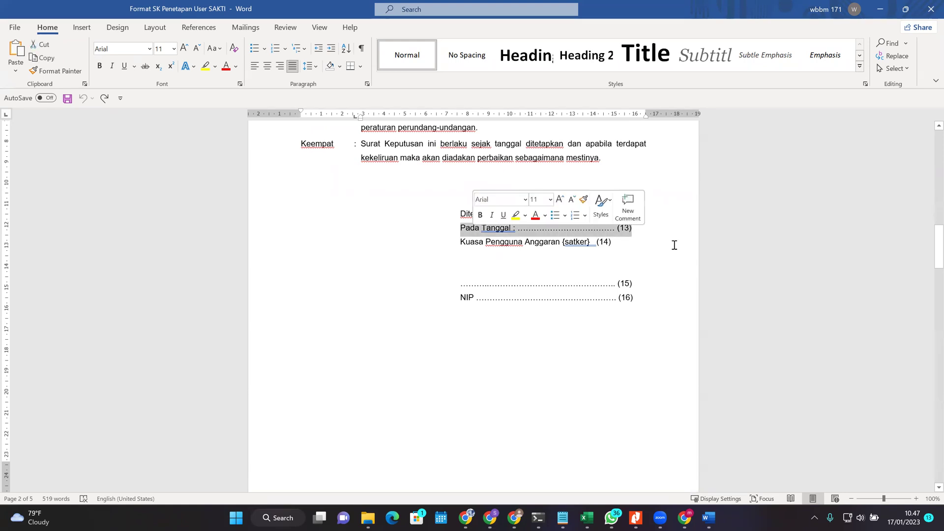
{"action": "left_click", "coordinate": [716, 277]}
{"action": "scroll", "coordinate": [716, 276], "scroll_direction": "down", "scroll_amount": 10}
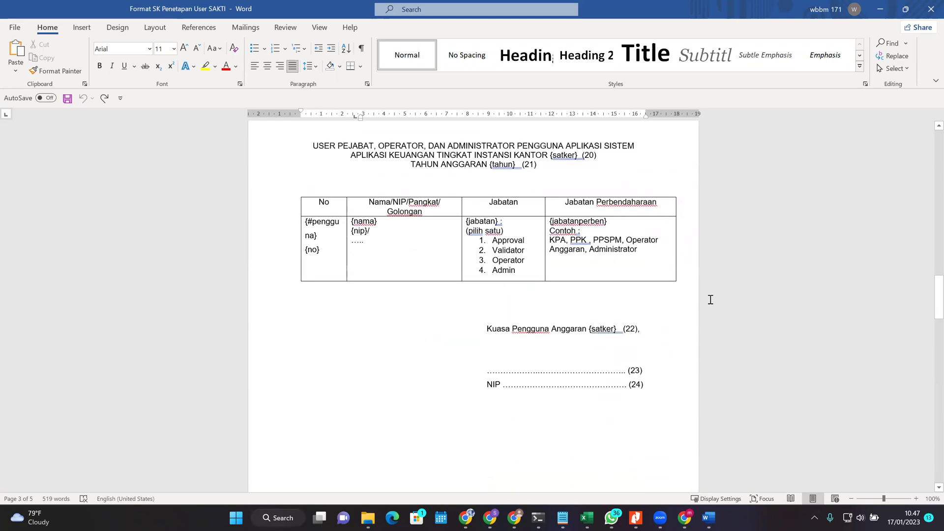
{"action": "scroll", "coordinate": [659, 293], "scroll_direction": "up", "scroll_amount": 1}
{"action": "scroll", "coordinate": [656, 282], "scroll_direction": "down", "scroll_amount": 3}
{"action": "scroll", "coordinate": [630, 286], "scroll_direction": "up", "scroll_amount": 4}
{"action": "scroll", "coordinate": [639, 295], "scroll_direction": "up", "scroll_amount": 3}
{"action": "scroll", "coordinate": [494, 293], "scroll_direction": "down", "scroll_amount": 3}
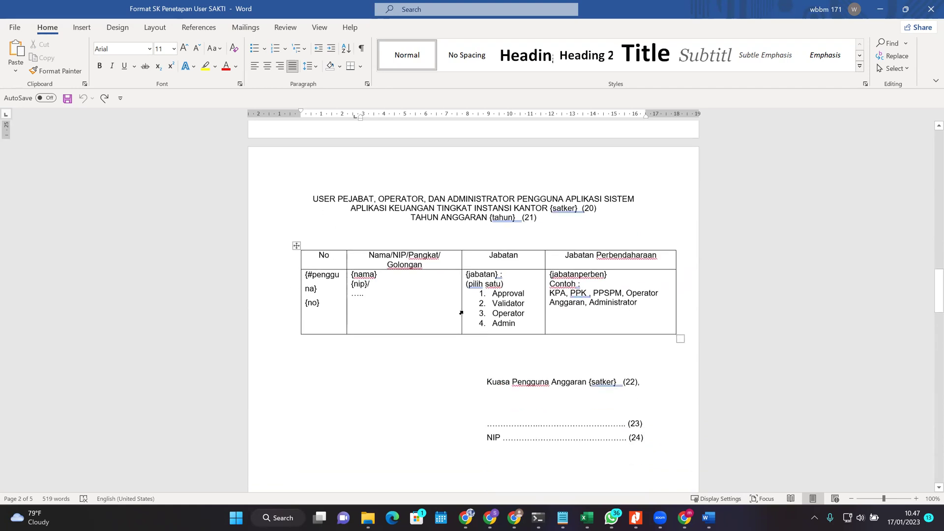
{"action": "scroll", "coordinate": [461, 313], "scroll_direction": "down", "scroll_amount": 1}
{"action": "left_click", "coordinate": [447, 289]}
{"action": "left_click_drag", "start_coordinate": [609, 302], "coordinate": [372, 280]}
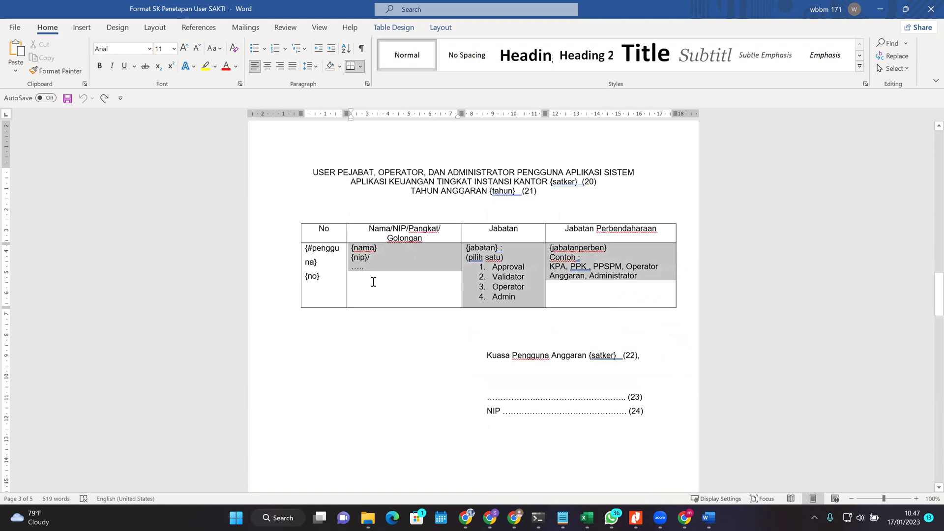
{"action": "left_click", "coordinate": [319, 287]}
{"action": "left_click", "coordinate": [327, 257]}
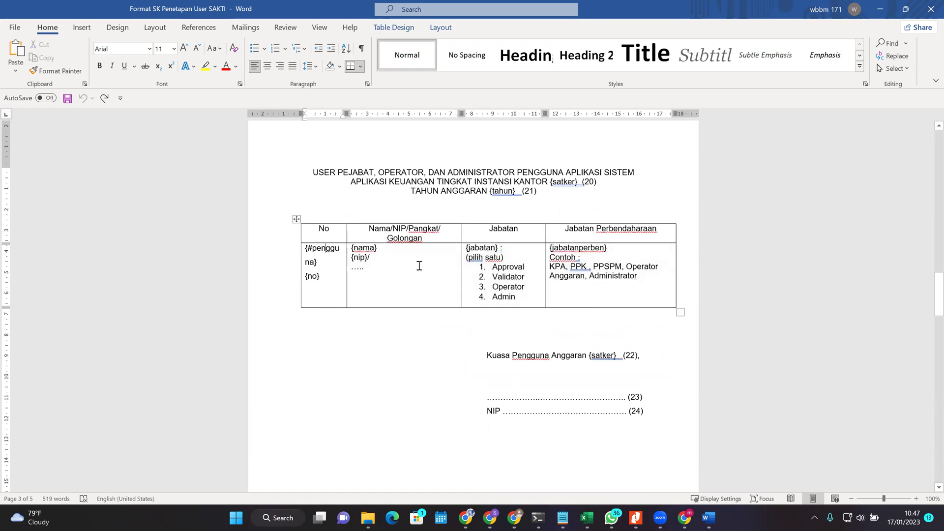
{"action": "left_click", "coordinate": [410, 257]}
{"action": "left_click", "coordinate": [364, 248]}
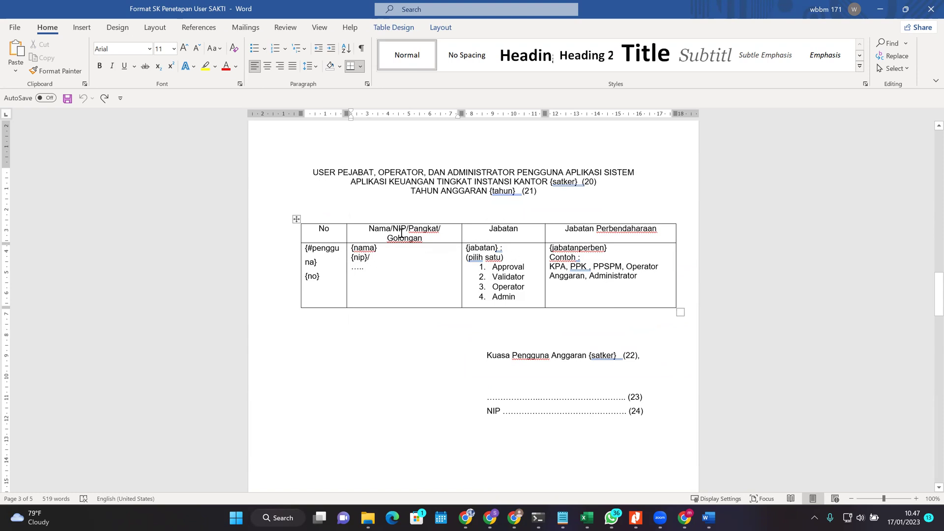
{"action": "mouse_move", "coordinate": [366, 229]}
{"action": "left_mouse_down"}
{"action": "mouse_move", "coordinate": [434, 229]}
{"action": "mouse_move", "coordinate": [424, 249]}
{"action": "left_mouse_up"}
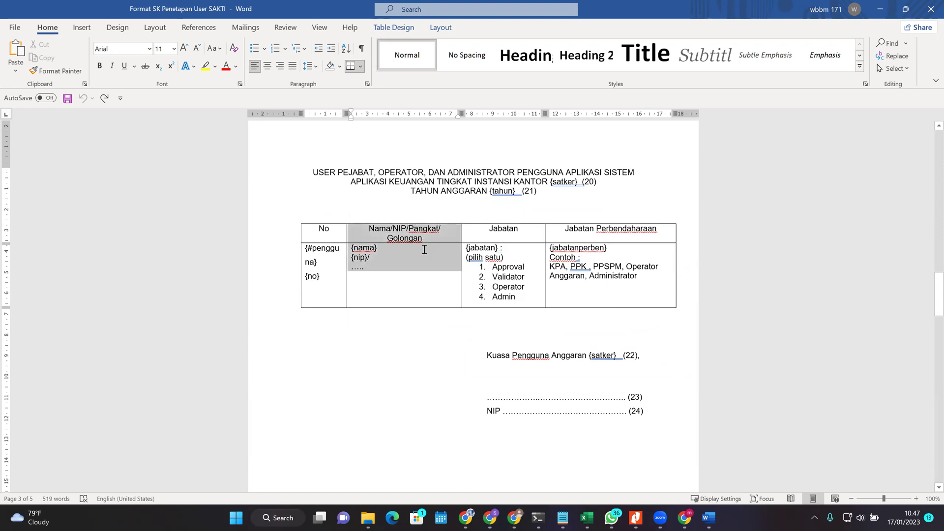
{"action": "left_click", "coordinate": [422, 240]}
{"action": "left_click_drag", "start_coordinate": [486, 232], "coordinate": [521, 253]}
{"action": "left_click", "coordinate": [493, 287]}
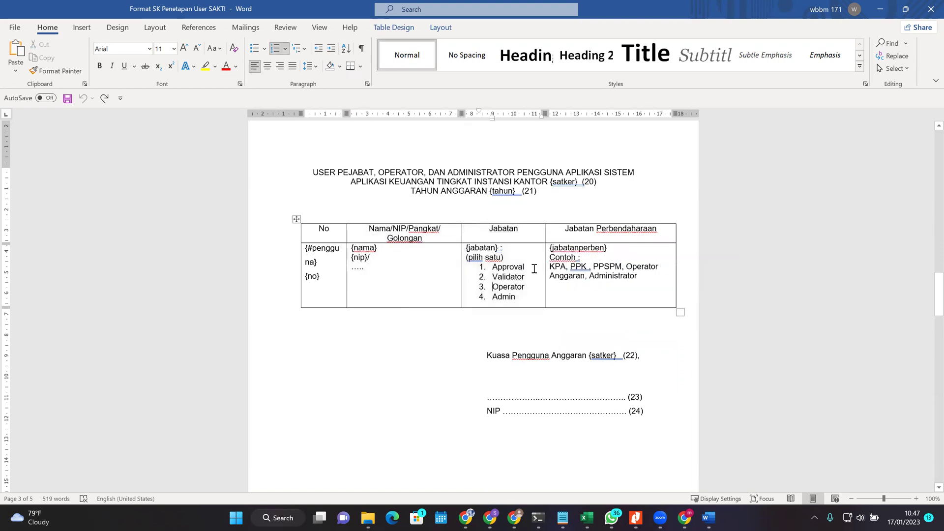
{"action": "left_click", "coordinate": [524, 260]}
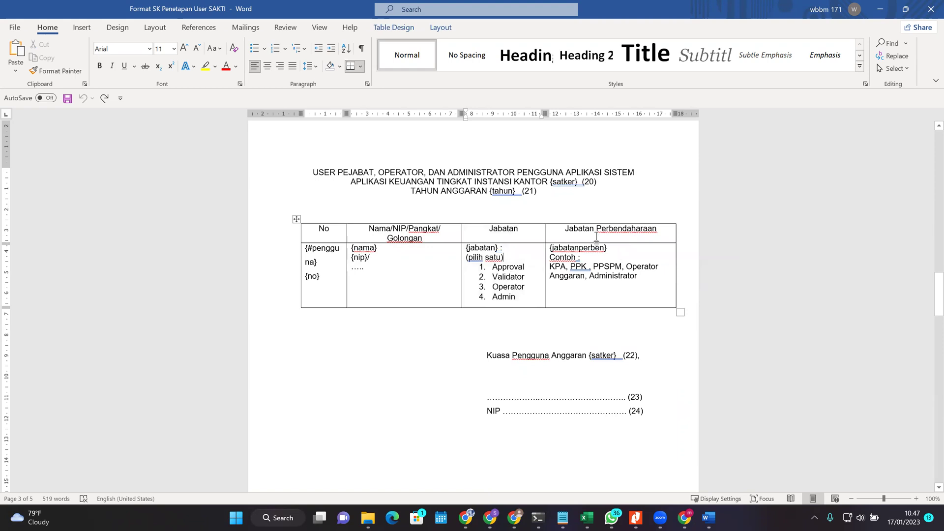
{"action": "left_click_drag", "start_coordinate": [563, 227], "coordinate": [656, 274]}
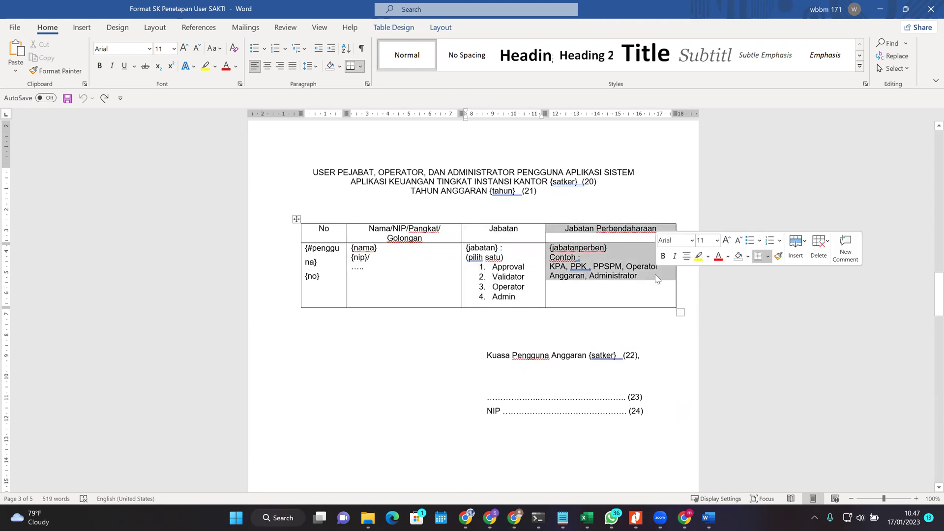
{"action": "left_click", "coordinate": [503, 274]}
{"action": "left_click_drag", "start_coordinate": [527, 301], "coordinate": [493, 267]}
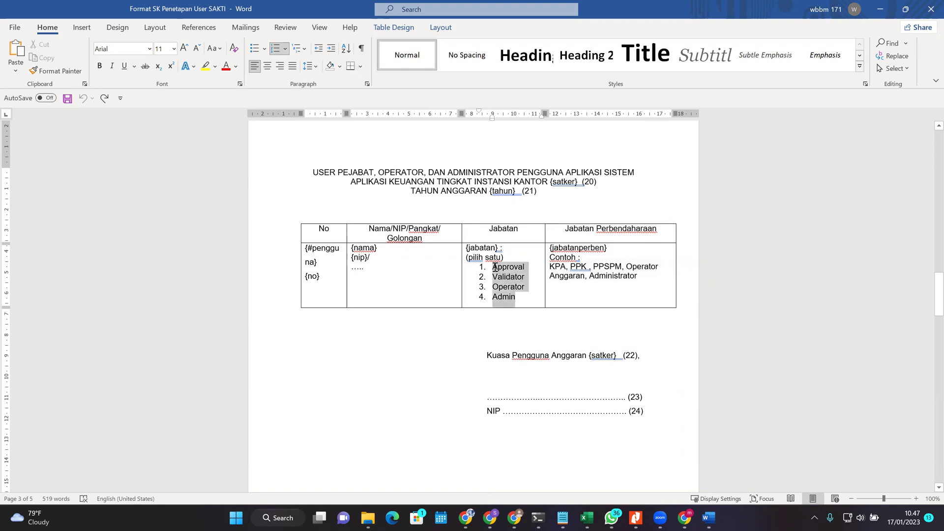
{"action": "left_click", "coordinate": [483, 297]}
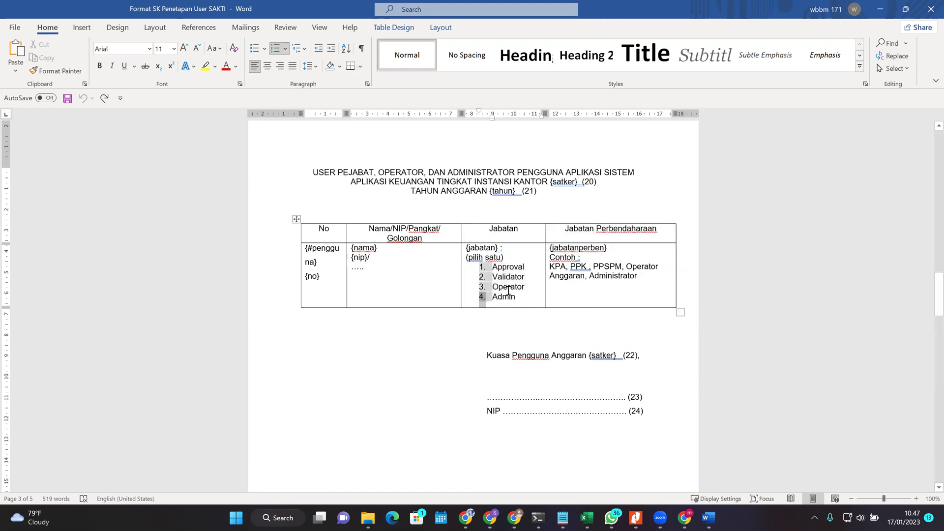
{"action": "left_click", "coordinate": [508, 302]}
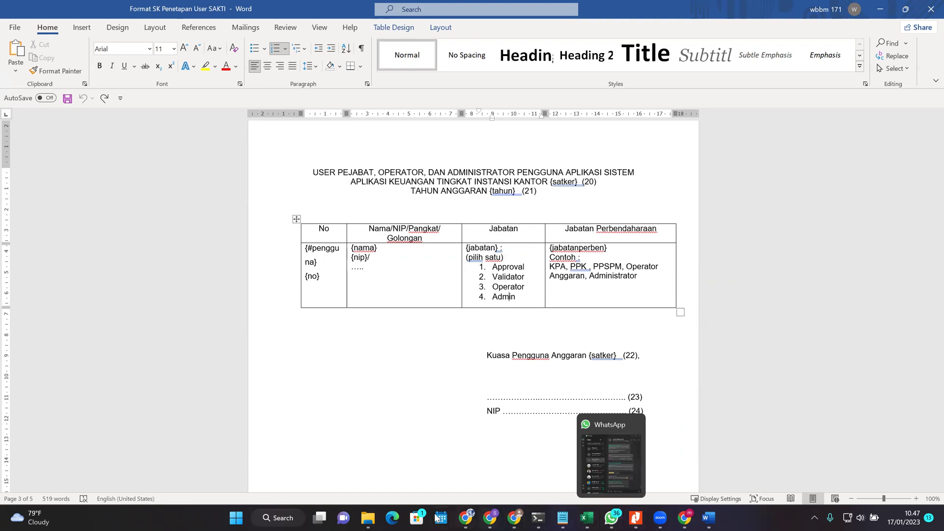
Step: Open the Kewenangan (Kelompok Pengguna) SAKTI workbook from the FORM PERUBAHAN USER SAKTI folder
{"action": "mouse_move", "coordinate": [370, 517]}
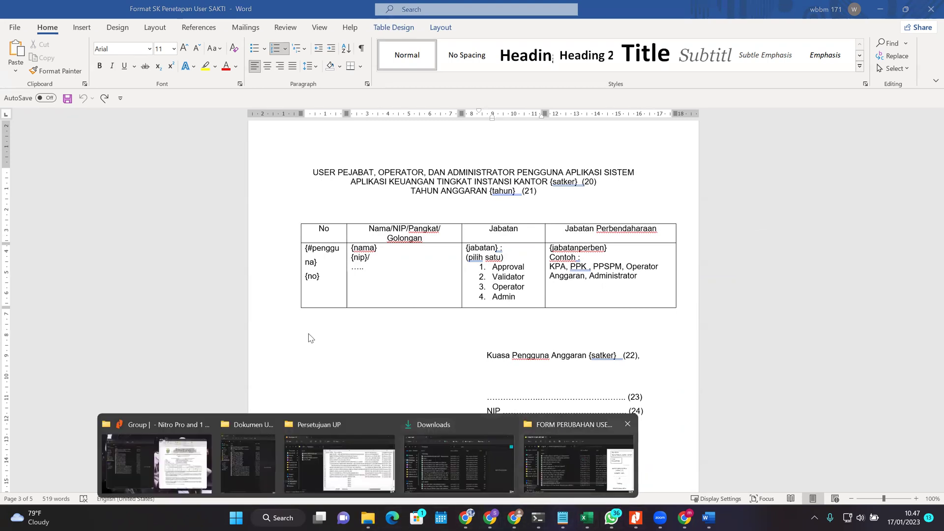
{"action": "left_click", "coordinate": [579, 465]}
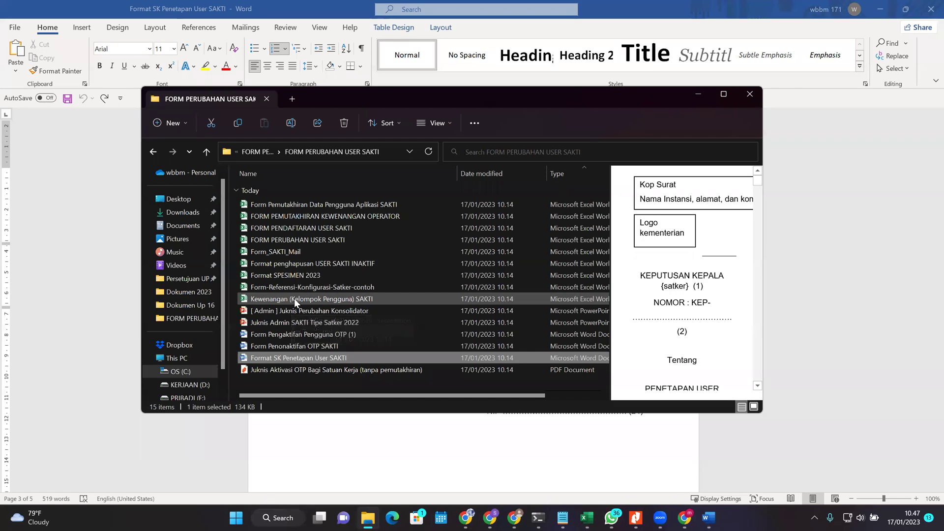
{"action": "double_click", "coordinate": [295, 299]}
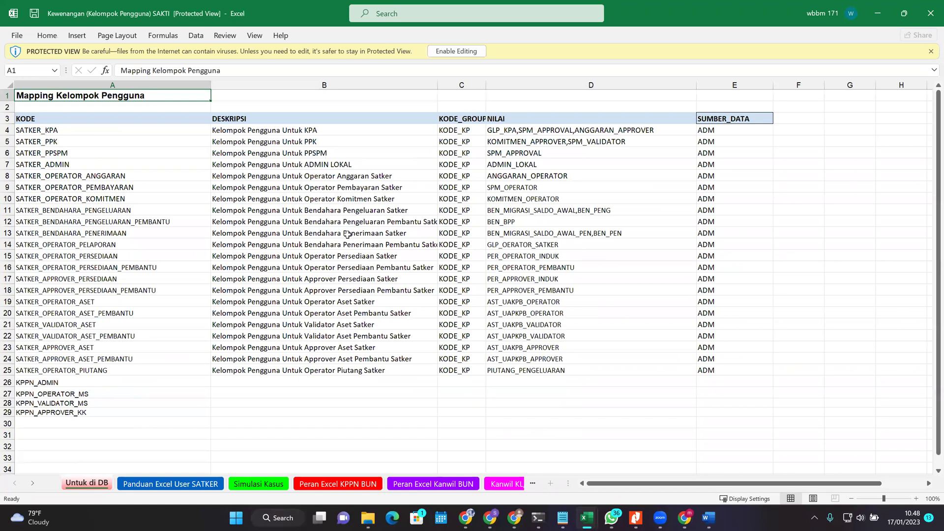
Step: Enable editing and review the PERAN column (e.g. APPROVER) on the Panduan Excel User SATKER sheet
{"action": "left_click", "coordinate": [453, 52]}
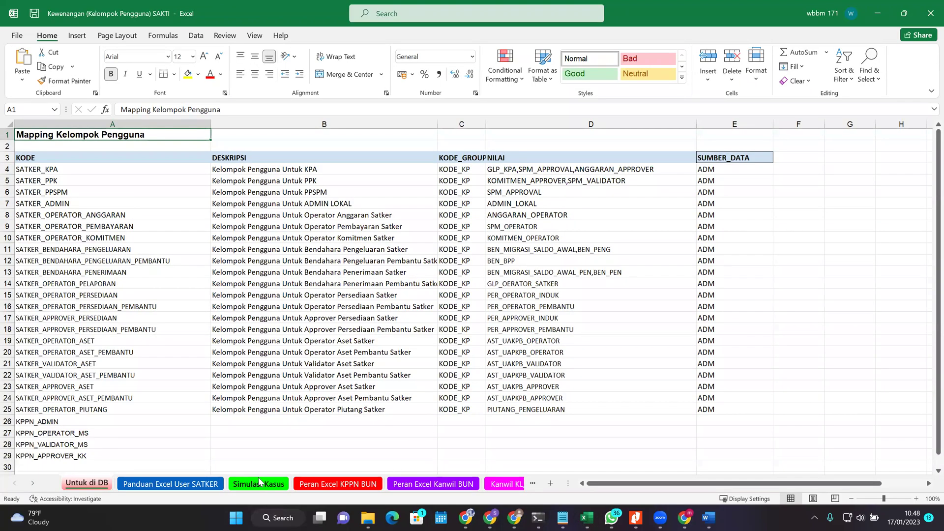
{"action": "left_click", "coordinate": [170, 484]}
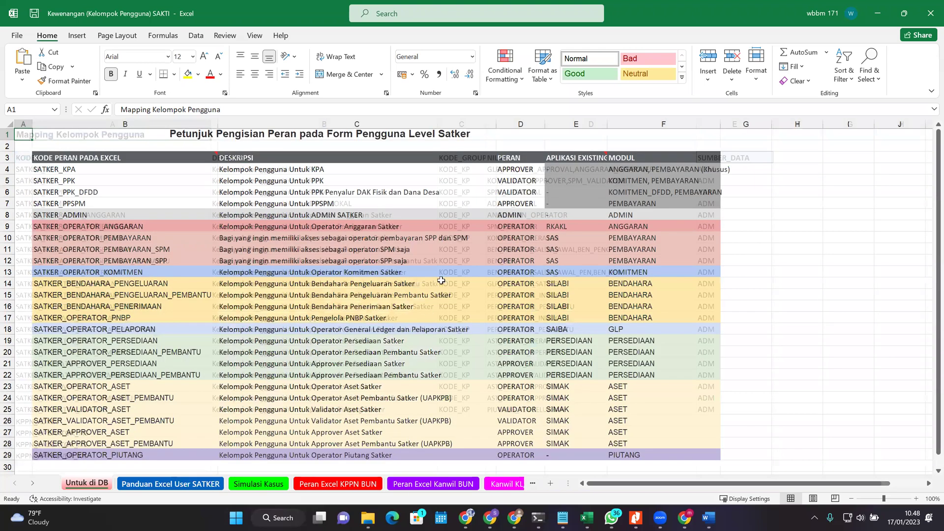
{"action": "left_click", "coordinate": [544, 253]}
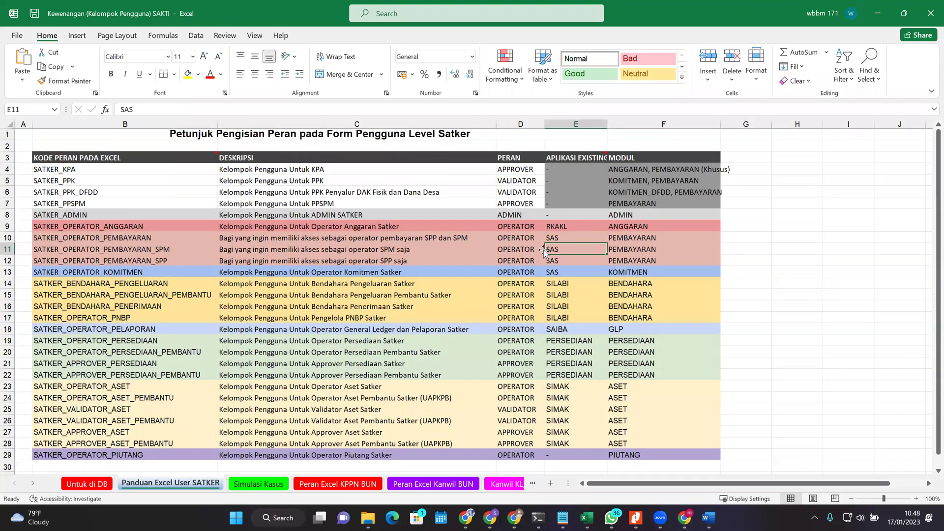
{"action": "left_click", "coordinate": [512, 158]}
{"action": "left_click_drag", "start_coordinate": [512, 180], "coordinate": [517, 260]}
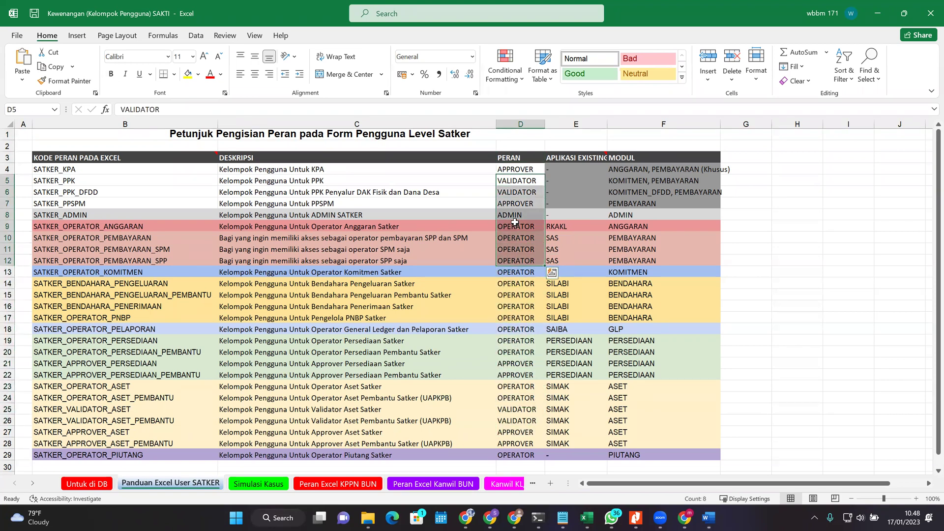
{"action": "left_click", "coordinate": [514, 203]}
Step: Compare the KPA and PPK example roles in Word with the SATKER_KPA and SATKER_PPK rows in Excel
{"action": "mouse_move", "coordinate": [612, 517]}
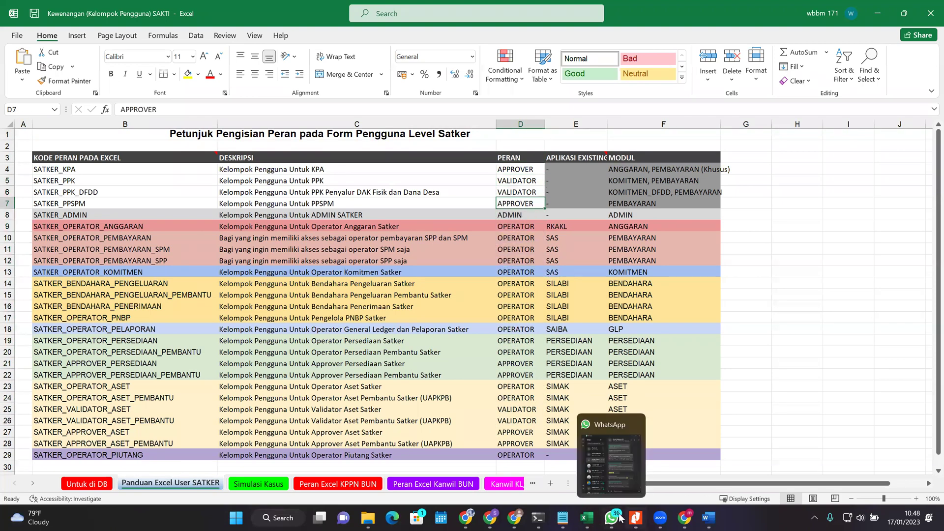
{"action": "left_click", "coordinate": [731, 469]}
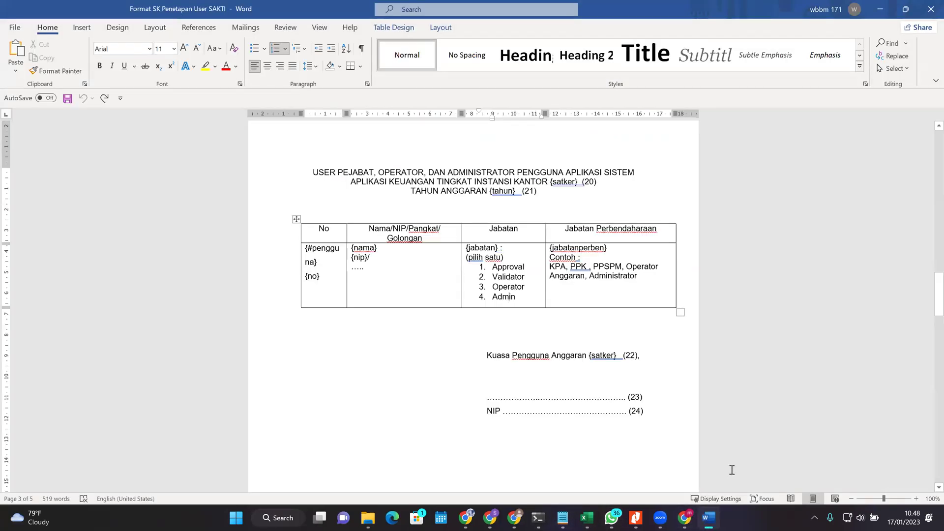
{"action": "double_click", "coordinate": [552, 267]}
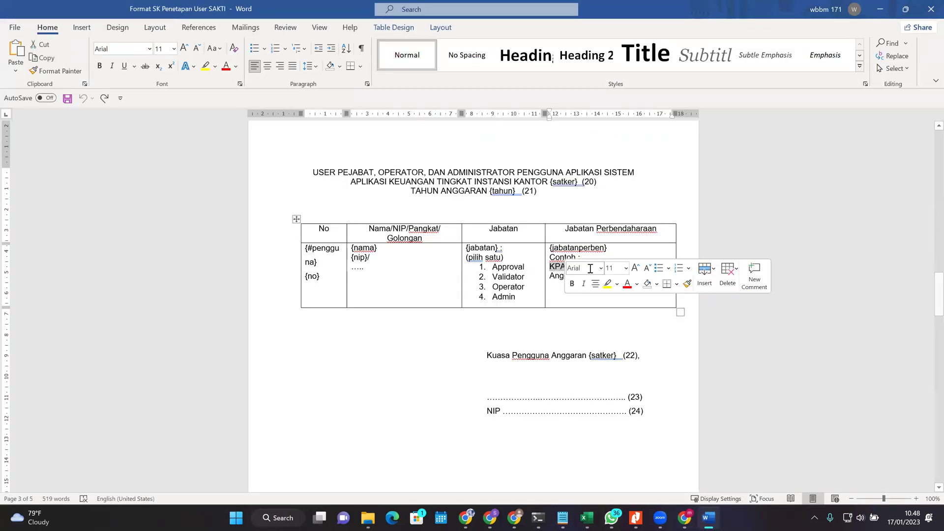
{"action": "double_click", "coordinate": [576, 267]}
{"action": "left_click", "coordinate": [600, 266]}
{"action": "double_click", "coordinate": [552, 267]}
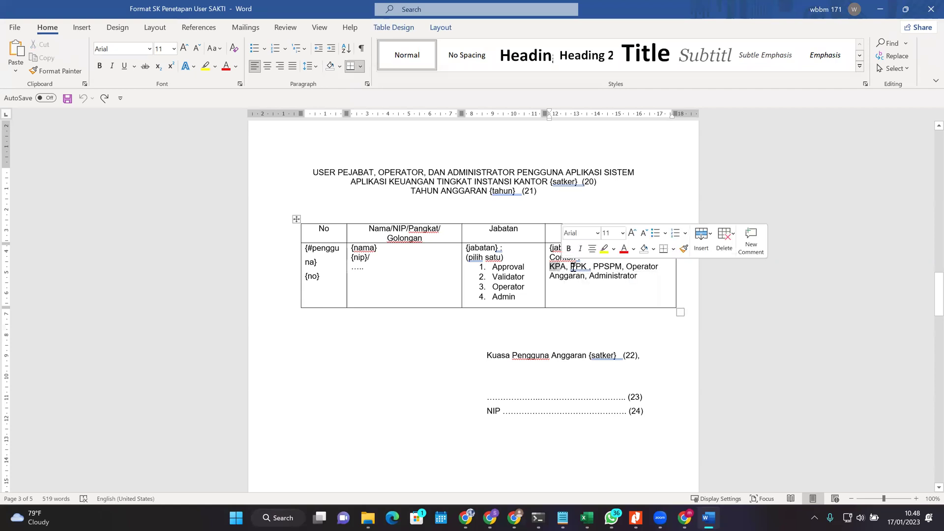
{"action": "double_click", "coordinate": [577, 267]}
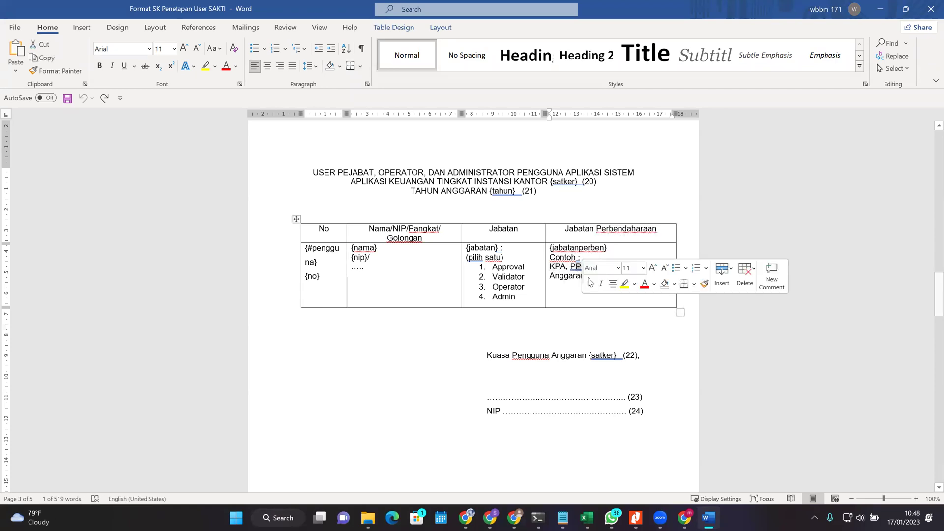
{"action": "left_click", "coordinate": [552, 266]}
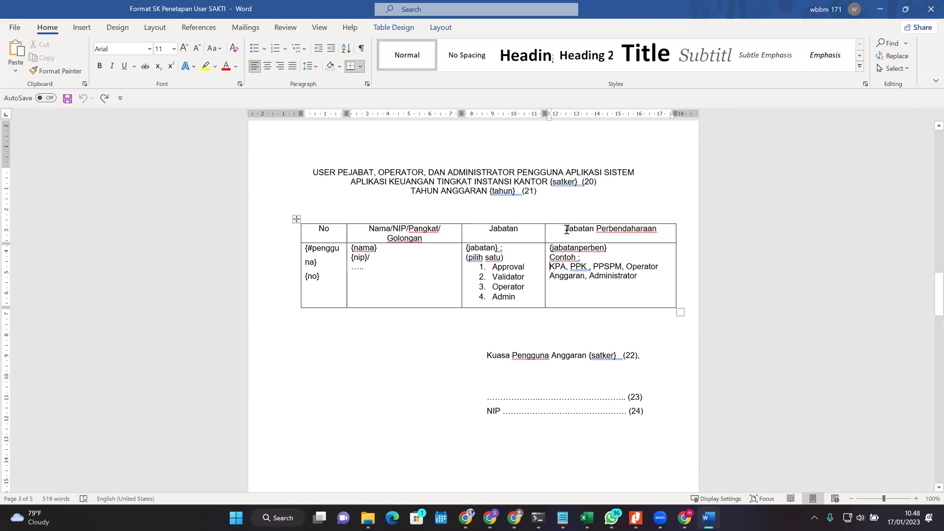
{"action": "key", "text": "alt+Tab"}
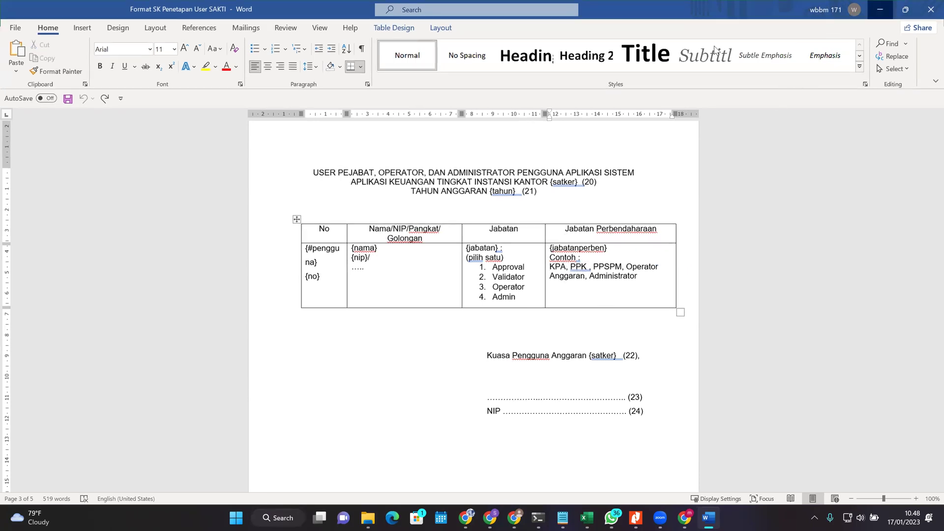
{"action": "left_click_drag", "start_coordinate": [96, 164], "coordinate": [505, 169]}
{"action": "left_click_drag", "start_coordinate": [81, 182], "coordinate": [507, 182]}
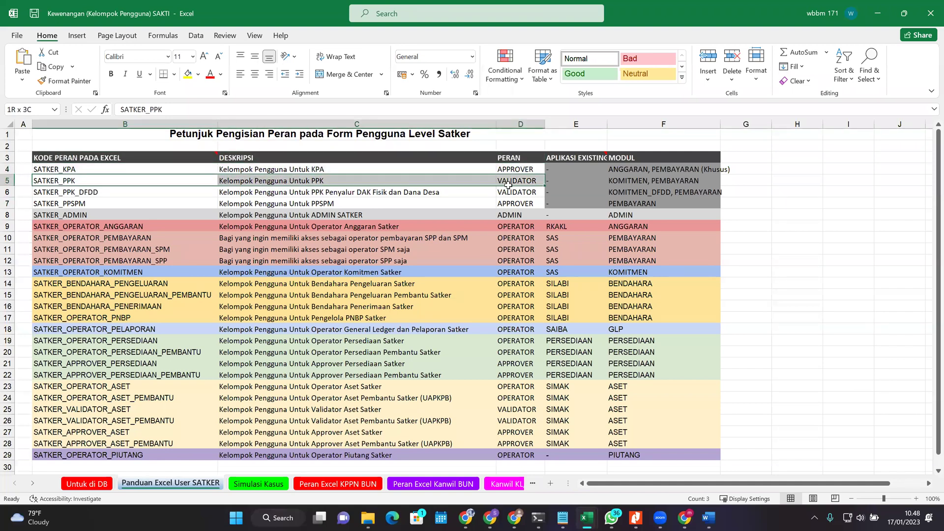
Step: Review the Approval and Validator Jabatan options and PPSPM, Operator examples, then minimize Word
{"action": "left_click", "coordinate": [708, 517]}
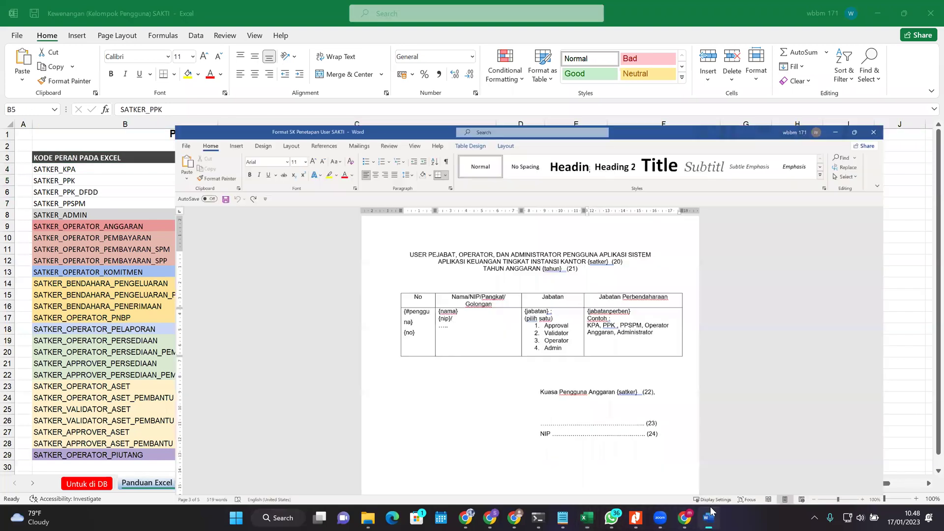
{"action": "left_click_drag", "start_coordinate": [530, 268], "coordinate": [487, 258]}
{"action": "double_click", "coordinate": [508, 276]}
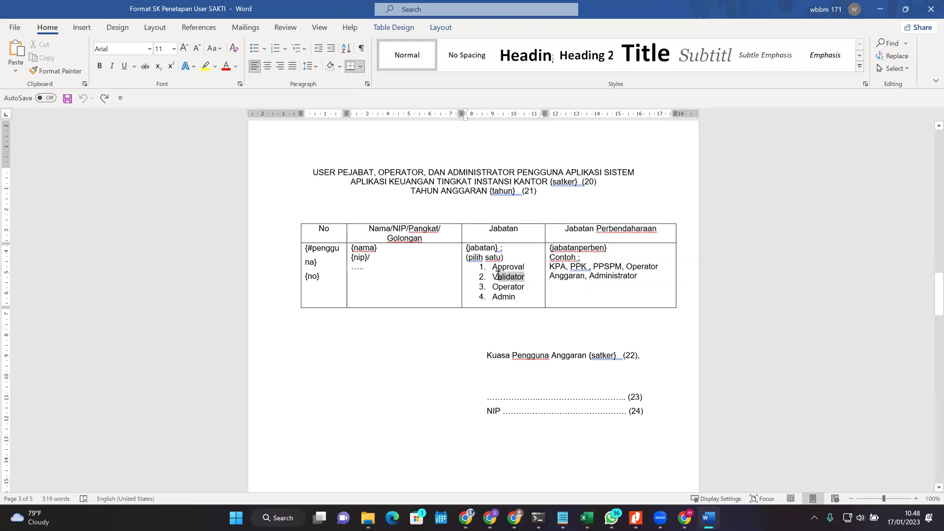
{"action": "left_click", "coordinate": [582, 278]}
{"action": "left_click", "coordinate": [412, 255]}
{"action": "left_click_drag", "start_coordinate": [551, 266], "coordinate": [589, 268]}
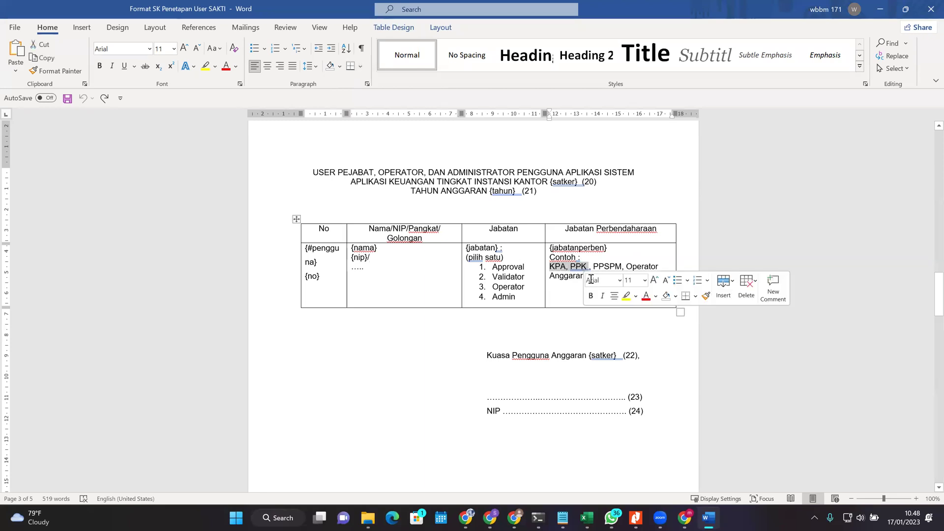
{"action": "left_click", "coordinate": [564, 276]}
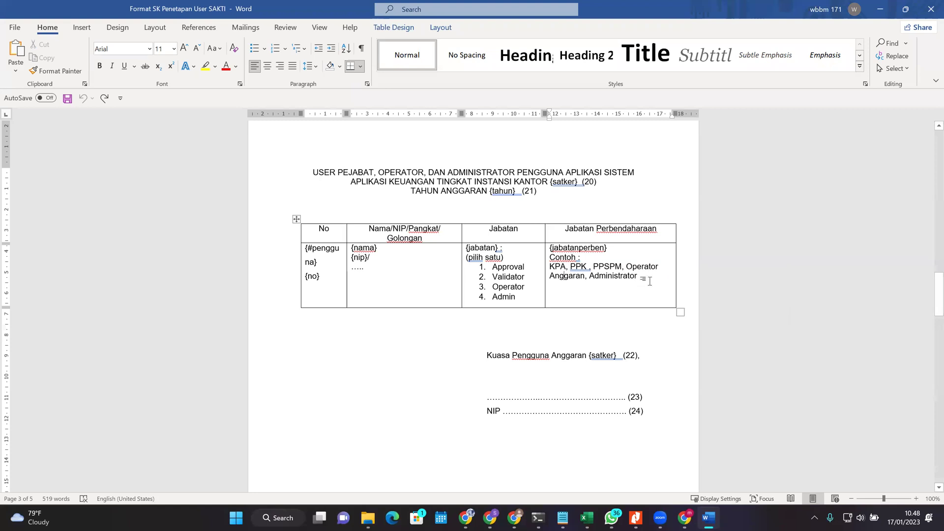
{"action": "left_click_drag", "start_coordinate": [594, 266], "coordinate": [658, 267]}
{"action": "left_click", "coordinate": [609, 275]}
{"action": "double_click", "coordinate": [598, 266]}
{"action": "left_click", "coordinate": [609, 288]}
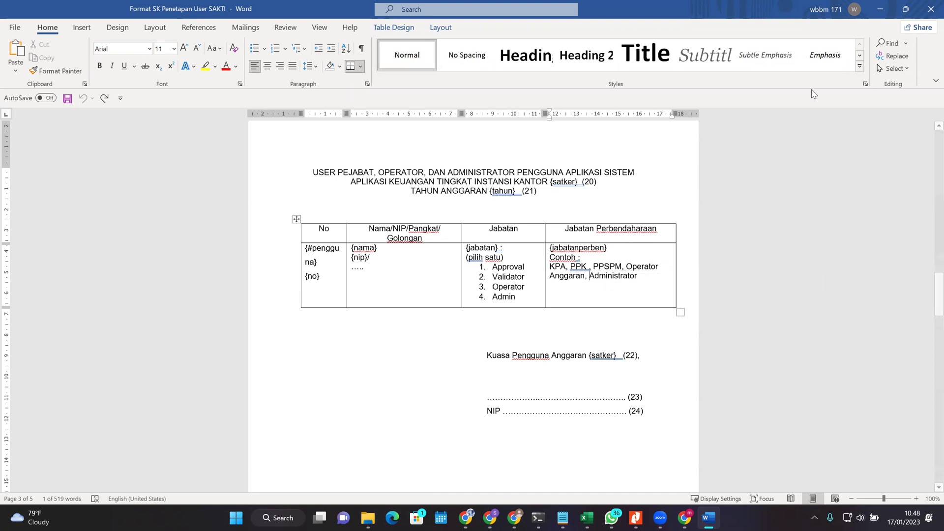
{"action": "left_click", "coordinate": [872, 9]}
Step: Check SATKER_PPSPM (APPROVER) and SATKER_VALIDATOR_ASET (VALIDATOR) against Word's Approval and Operator roles
{"action": "left_click_drag", "start_coordinate": [100, 207], "coordinate": [519, 201]}
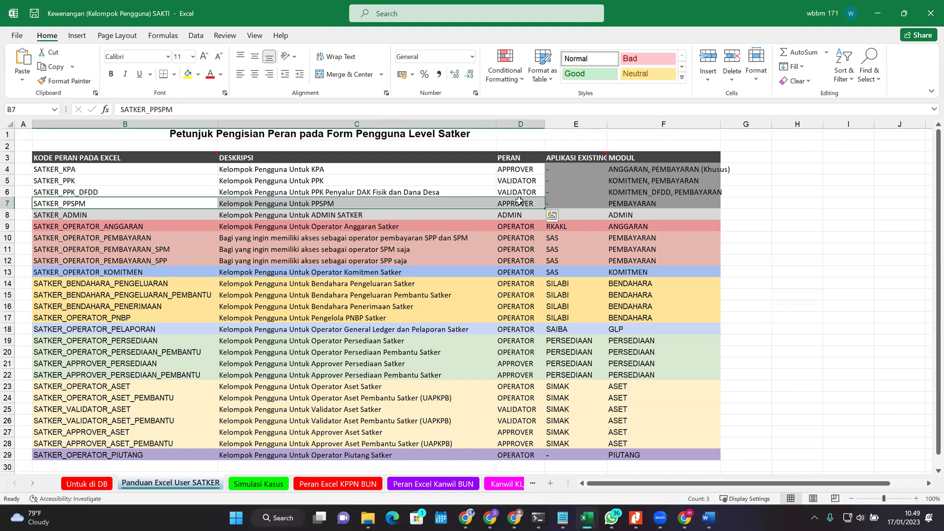
{"action": "left_click", "coordinate": [519, 201]}
{"action": "left_click", "coordinate": [127, 410]}
{"action": "left_click_drag", "start_coordinate": [127, 409], "coordinate": [517, 409]}
{"action": "left_click", "coordinate": [516, 409]}
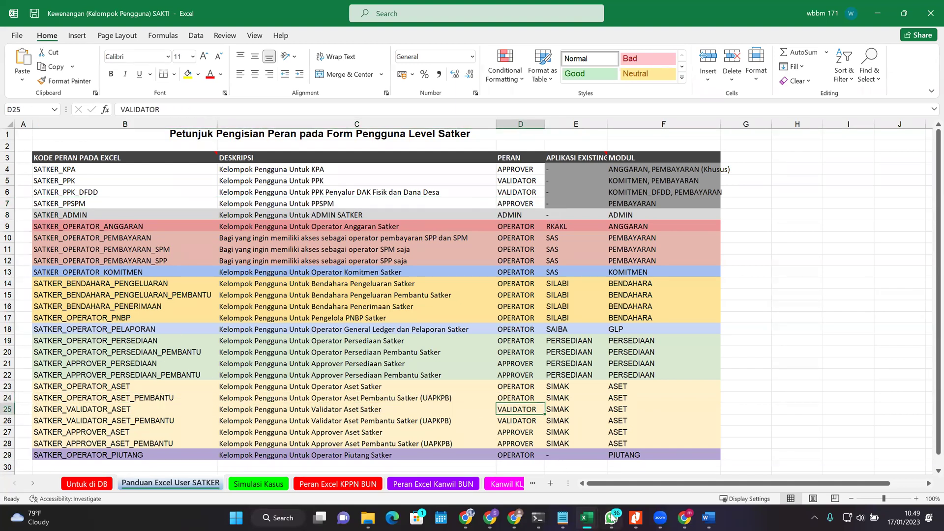
{"action": "left_click", "coordinate": [708, 518]}
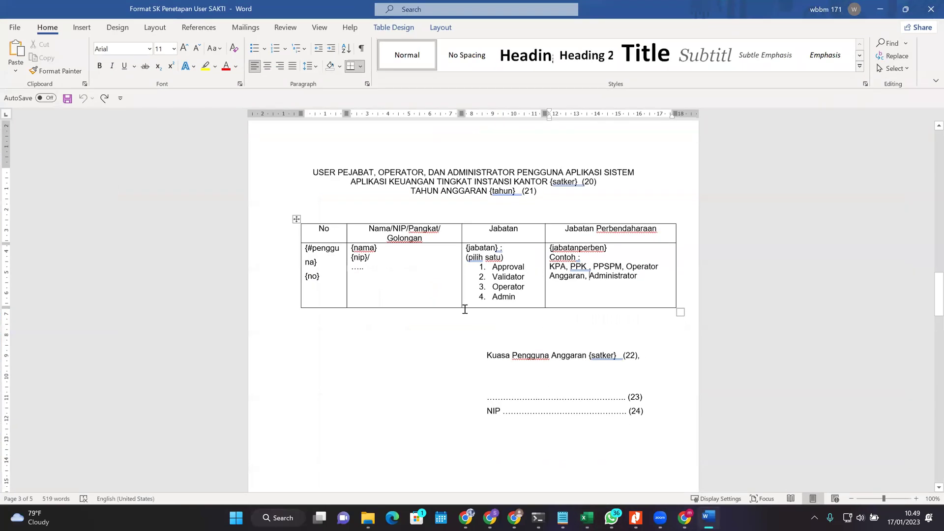
{"action": "double_click", "coordinate": [493, 266]}
{"action": "left_click", "coordinate": [528, 267]}
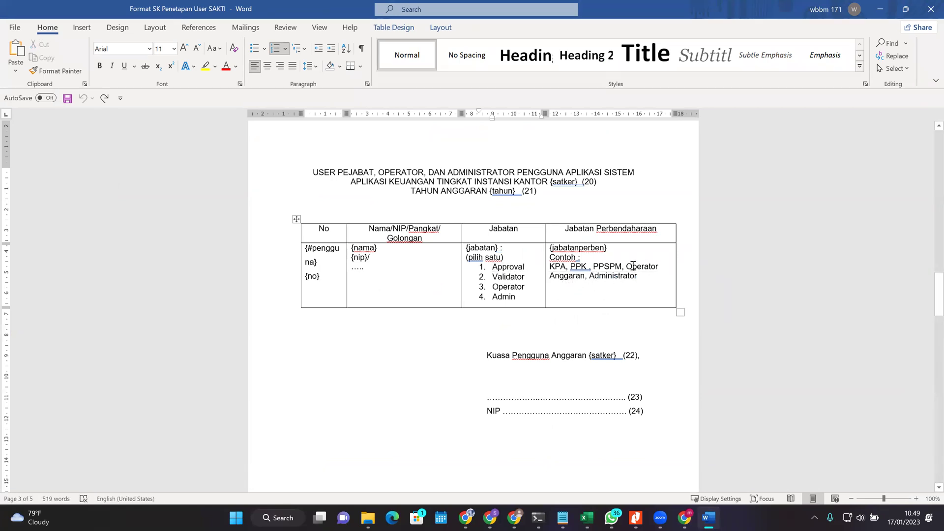
{"action": "left_click_drag", "start_coordinate": [627, 266], "coordinate": [659, 266]}
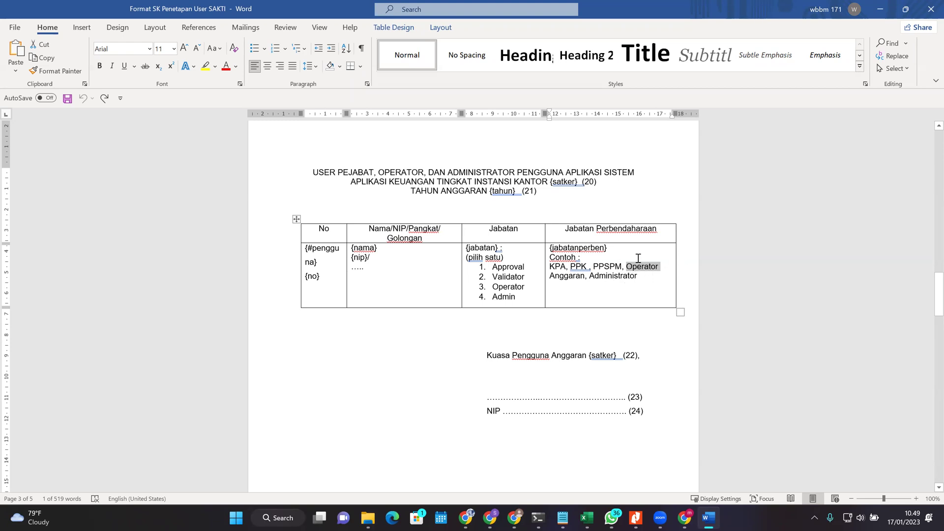
{"action": "left_click", "coordinate": [638, 267]}
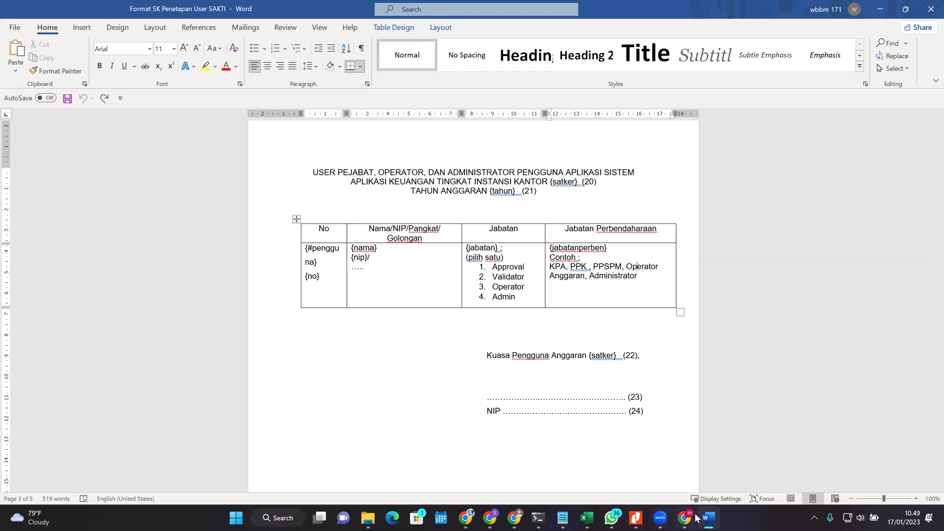
Step: Check SATKER_BENDAHARA_PENGELUARAN's OPERATOR role and match it to Operator in Word's Jabatan list
{"action": "mouse_move", "coordinate": [587, 518]}
{"action": "left_click", "coordinate": [708, 455]}
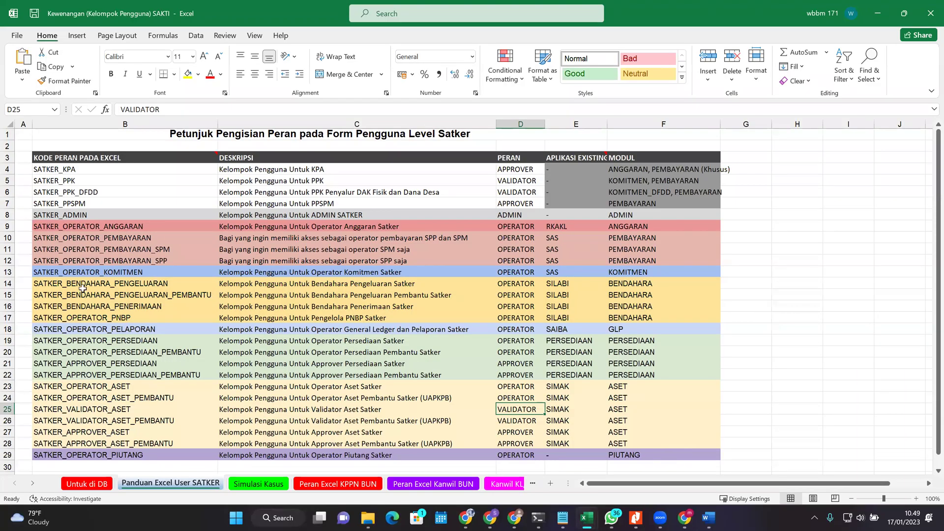
{"action": "left_click", "coordinate": [92, 240]}
{"action": "left_click", "coordinate": [124, 281]}
{"action": "left_click_drag", "start_coordinate": [123, 283], "coordinate": [529, 284]}
{"action": "left_click", "coordinate": [529, 284]}
{"action": "left_click_drag", "start_coordinate": [511, 158], "coordinate": [511, 285]}
{"action": "left_click", "coordinate": [511, 285]}
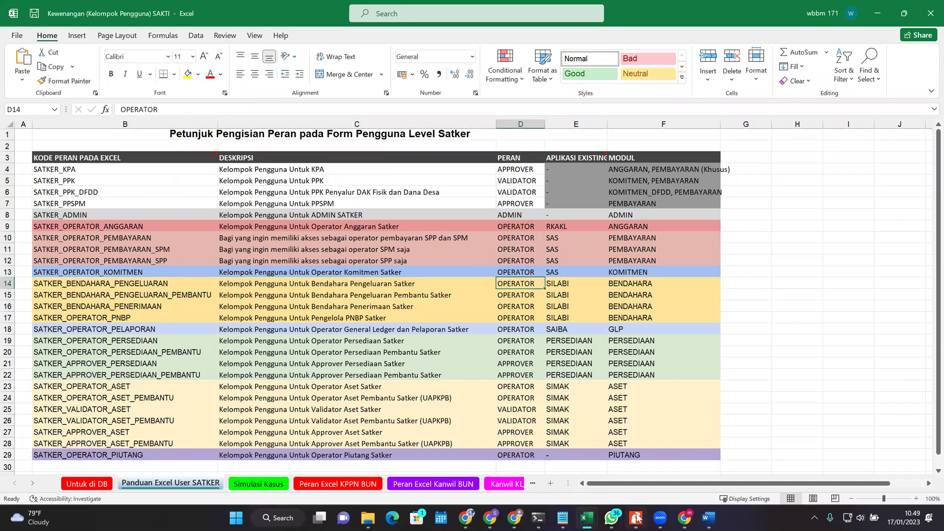
{"action": "left_click", "coordinate": [718, 517]}
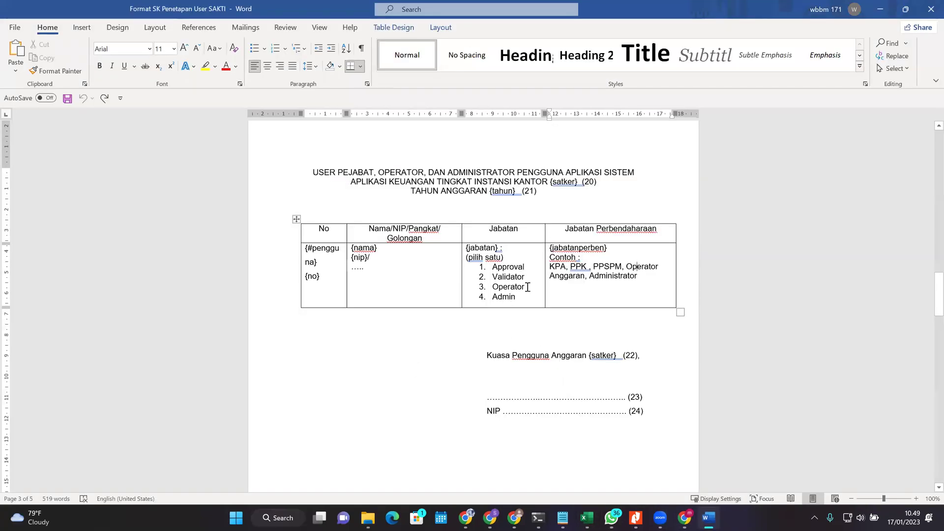
{"action": "left_click_drag", "start_coordinate": [530, 286], "coordinate": [492, 287]}
{"action": "left_click", "coordinate": [580, 297]}
Step: Review the Kuasa Pengguna Anggaran signature line in the SK template
{"action": "scroll", "coordinate": [585, 295], "scroll_direction": "down", "scroll_amount": 1}
{"action": "scroll", "coordinate": [582, 315], "scroll_direction": "up", "scroll_amount": 3}
{"action": "scroll", "coordinate": [561, 354], "scroll_direction": "down", "scroll_amount": 3}
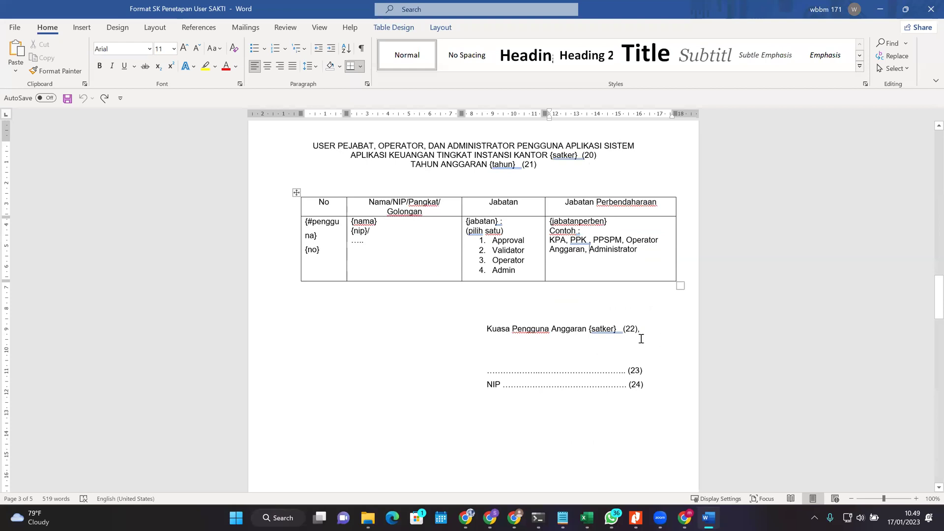
{"action": "triple_click", "coordinate": [530, 333]}
{"action": "left_click", "coordinate": [636, 408]}
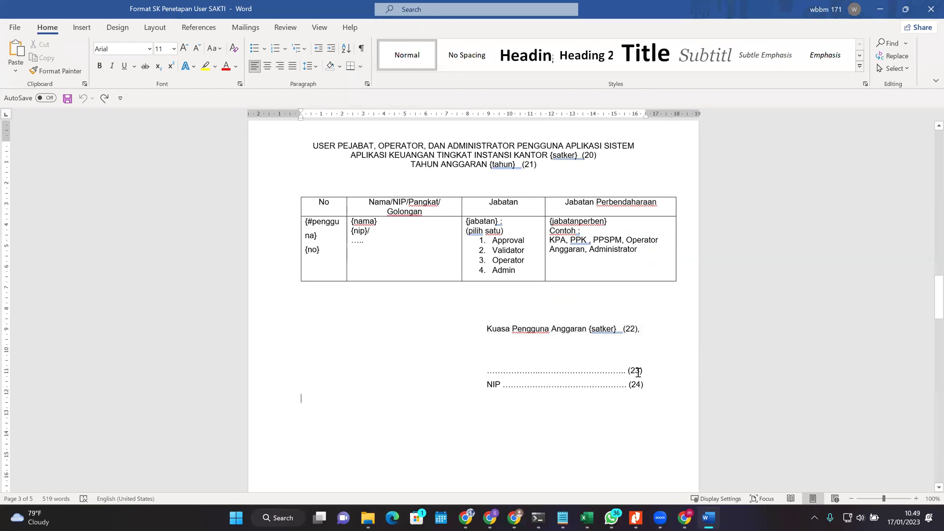
Step: Review the dotted name and NIP lines and page 2 clauses, then minimize Word
{"action": "scroll", "coordinate": [620, 379], "scroll_direction": "down", "scroll_amount": 1}
{"action": "scroll", "coordinate": [485, 363], "scroll_direction": "down", "scroll_amount": 2}
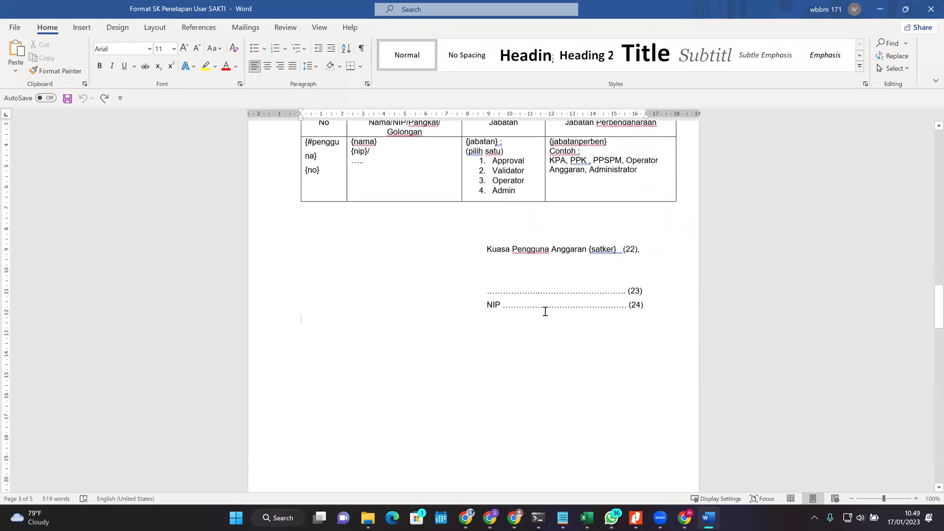
{"action": "scroll", "coordinate": [521, 322], "scroll_direction": "down", "scroll_amount": 1}
{"action": "scroll", "coordinate": [517, 341], "scroll_direction": "up", "scroll_amount": 3}
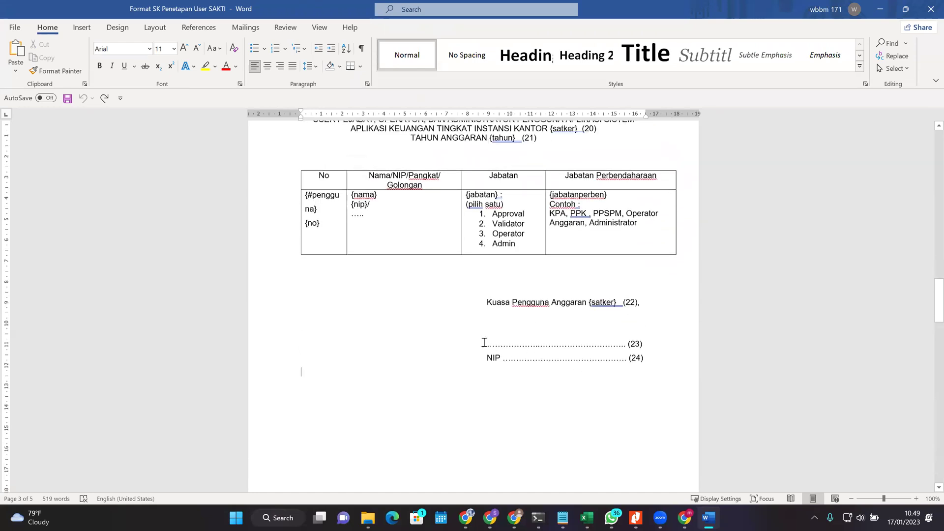
{"action": "left_click_drag", "start_coordinate": [484, 343], "coordinate": [565, 345]}
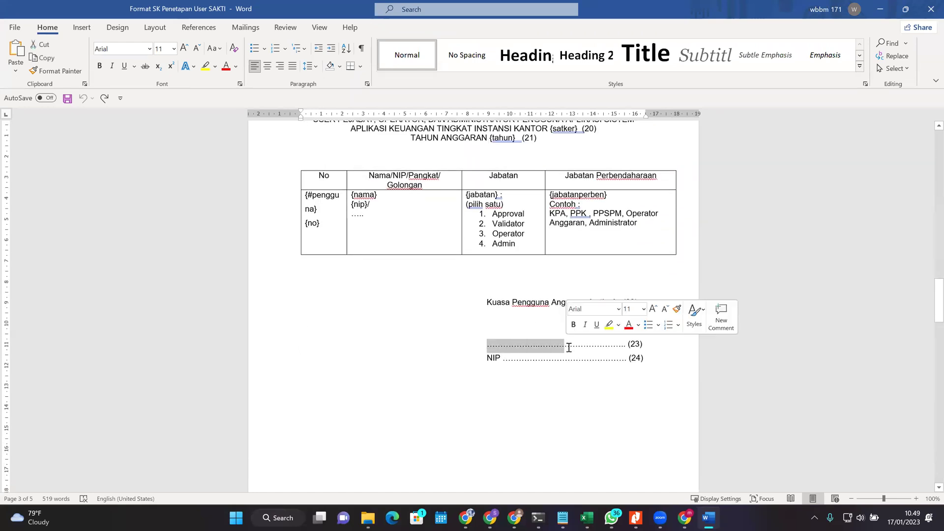
{"action": "double_click", "coordinate": [523, 358]}
{"action": "scroll", "coordinate": [544, 337], "scroll_direction": "up", "scroll_amount": 12}
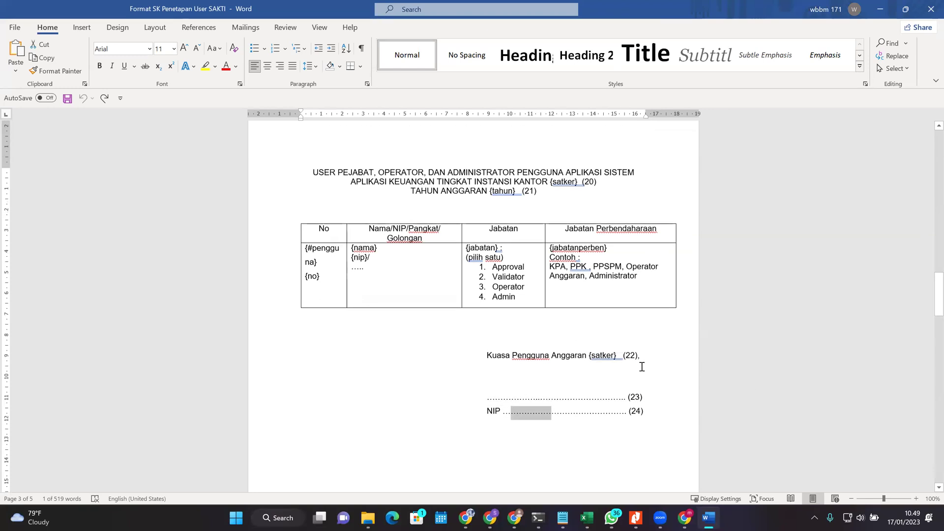
{"action": "scroll", "coordinate": [714, 358], "scroll_direction": "up", "scroll_amount": 14}
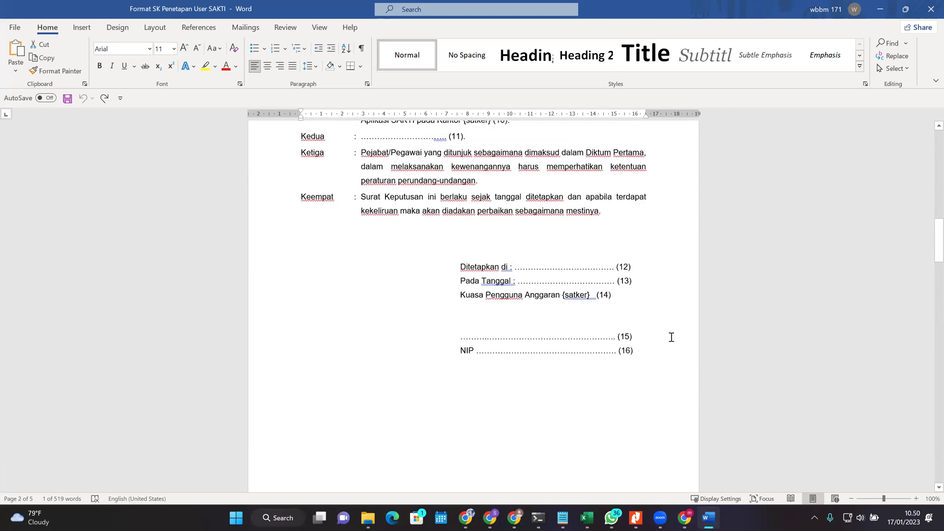
{"action": "scroll", "coordinate": [665, 345], "scroll_direction": "up", "scroll_amount": 15}
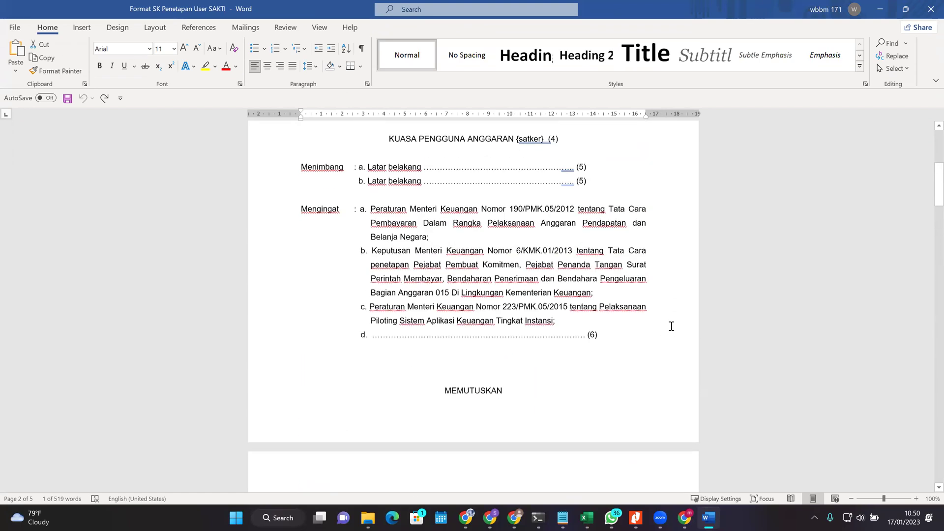
{"action": "scroll", "coordinate": [662, 297], "scroll_direction": "down", "scroll_amount": 8}
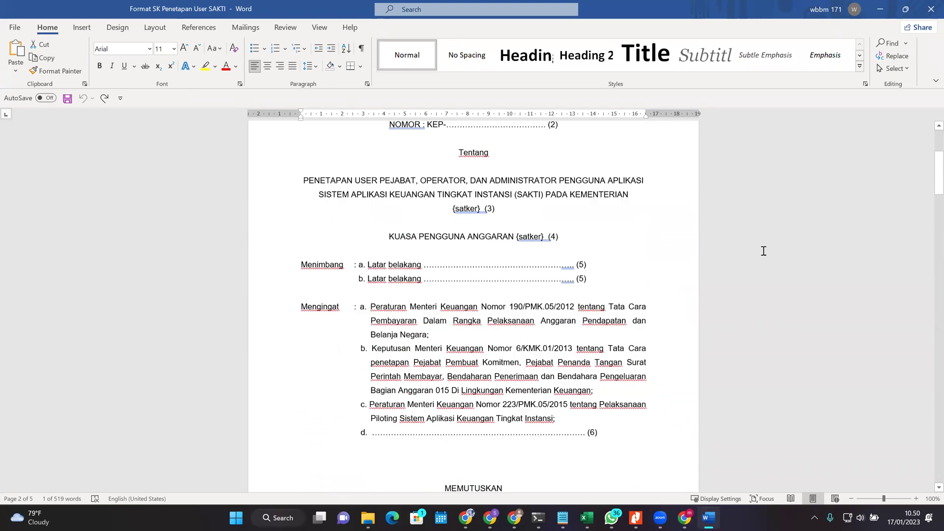
{"action": "left_click", "coordinate": [879, 9]}
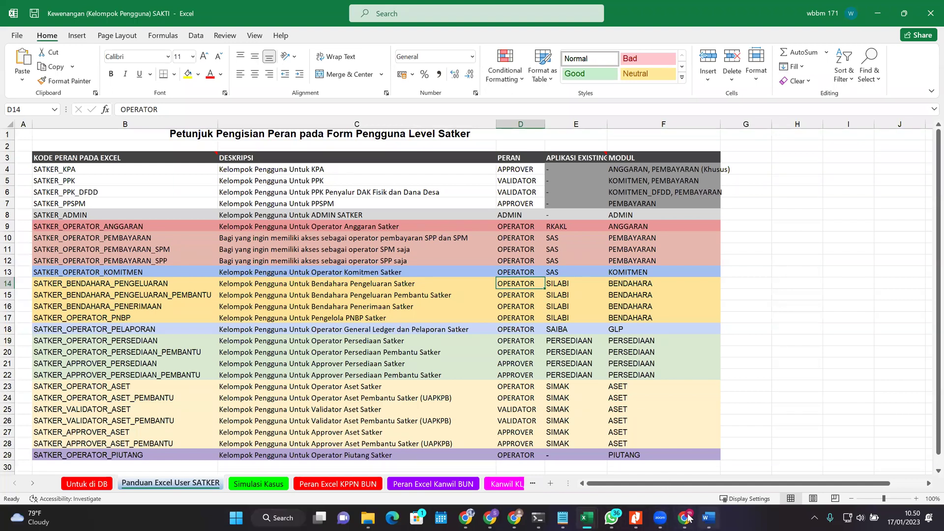
{"action": "mouse_move", "coordinate": [635, 518]}
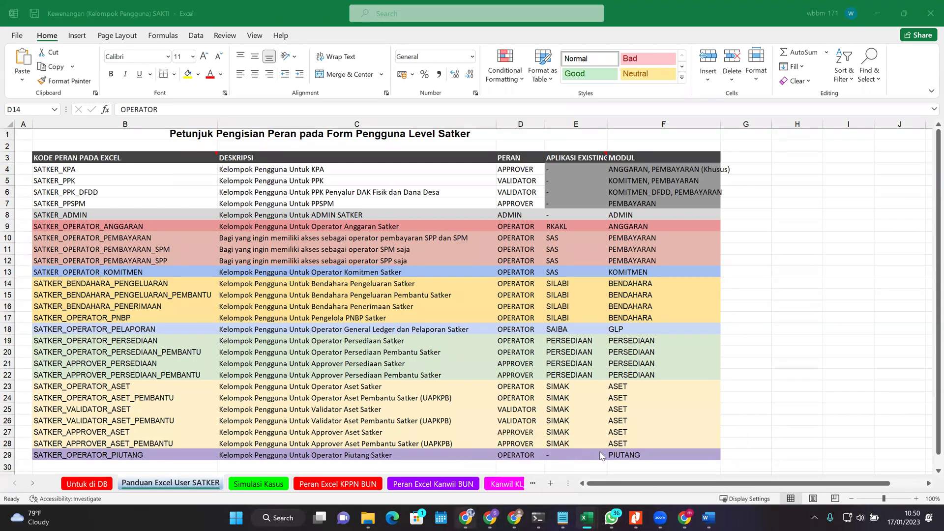
Step: Review the FORM USER SAKTI upload questions, including Upload Form Pendaftaran User, then go to the Drive tab
{"action": "key", "text": "alt+Tab"}
{"action": "scroll", "coordinate": [539, 316], "scroll_direction": "down", "scroll_amount": 3}
{"action": "scroll", "coordinate": [457, 246], "scroll_direction": "up", "scroll_amount": 2}
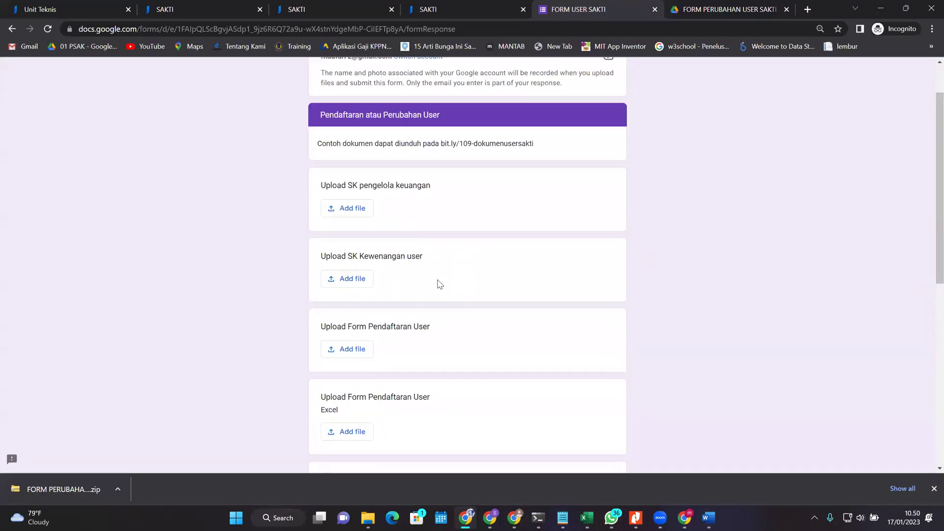
{"action": "left_click_drag", "start_coordinate": [357, 329], "coordinate": [438, 346]}
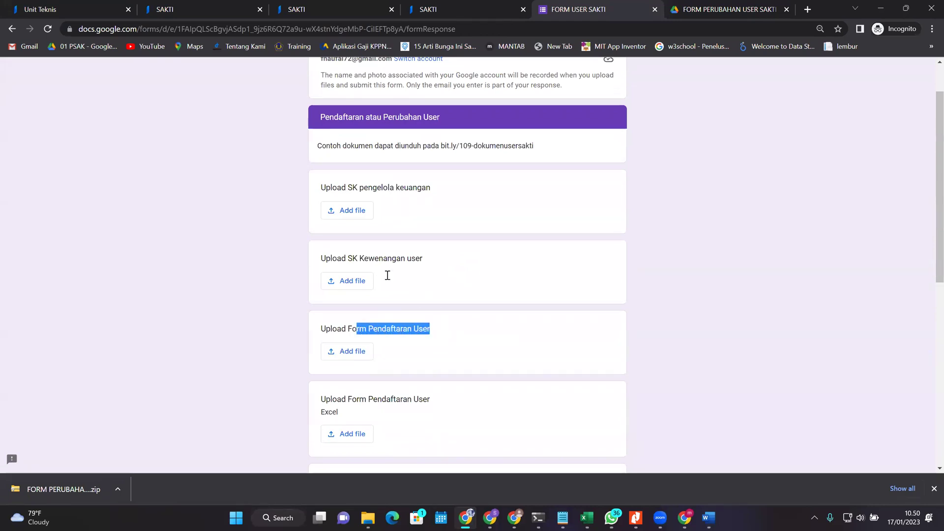
{"action": "scroll", "coordinate": [388, 276], "scroll_direction": "down", "scroll_amount": 1}
{"action": "left_click", "coordinate": [351, 270]}
{"action": "scroll", "coordinate": [356, 277], "scroll_direction": "up", "scroll_amount": 2}
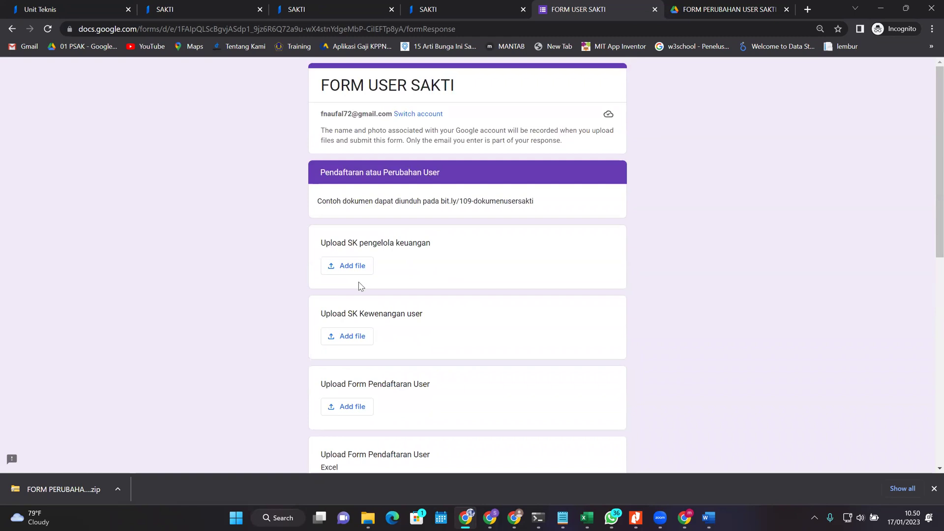
{"action": "scroll", "coordinate": [353, 312], "scroll_direction": "down", "scroll_amount": 2}
{"action": "left_click_drag", "start_coordinate": [330, 274], "coordinate": [407, 289]}
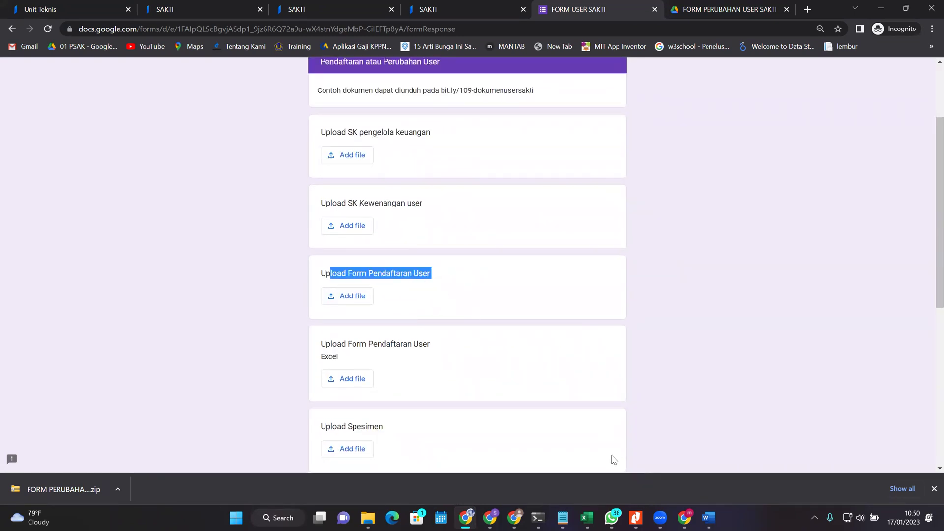
{"action": "scroll", "coordinate": [458, 295], "scroll_direction": "down", "scroll_amount": 4}
{"action": "scroll", "coordinate": [576, 457], "scroll_direction": "up", "scroll_amount": 3}
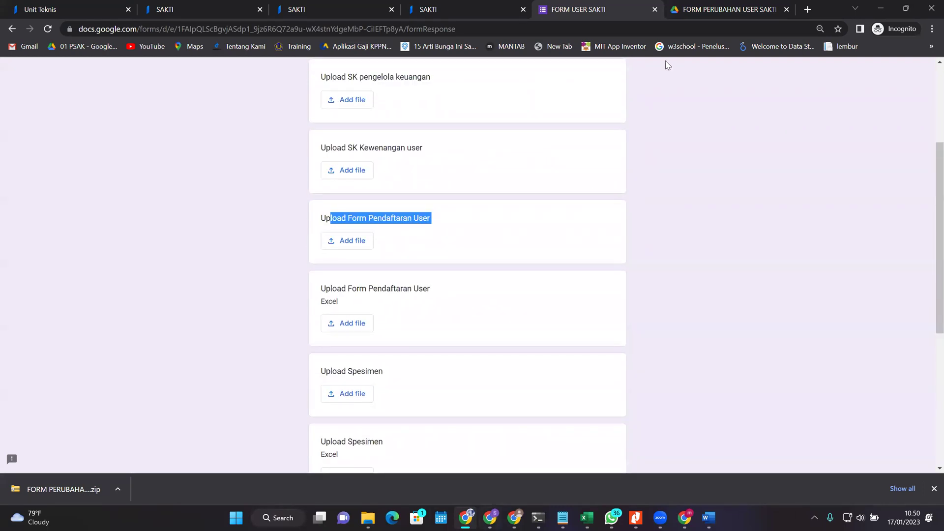
{"action": "key", "text": "ctrl+Tab"}
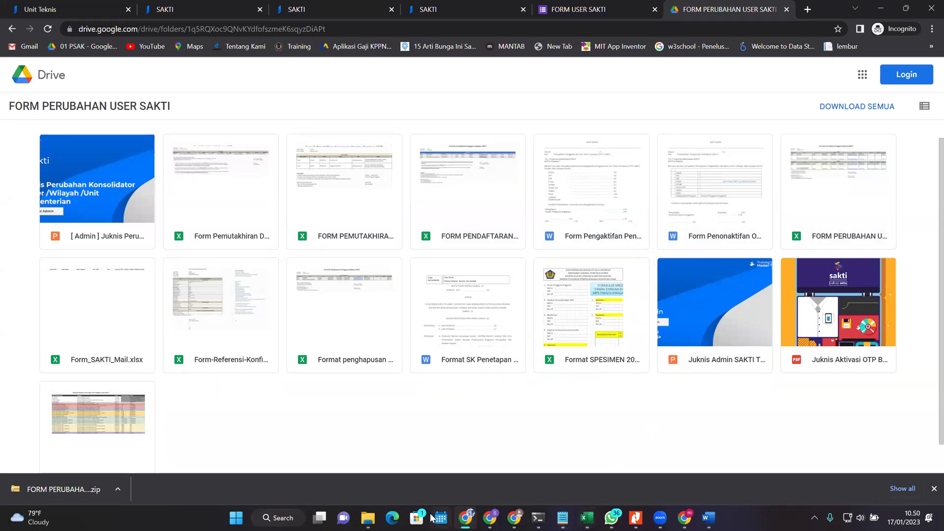
Step: Open the FORM PERUBAHAN USER SAKTI Excel file from the downloaded folder in File Explorer
{"action": "left_click", "coordinate": [366, 518]}
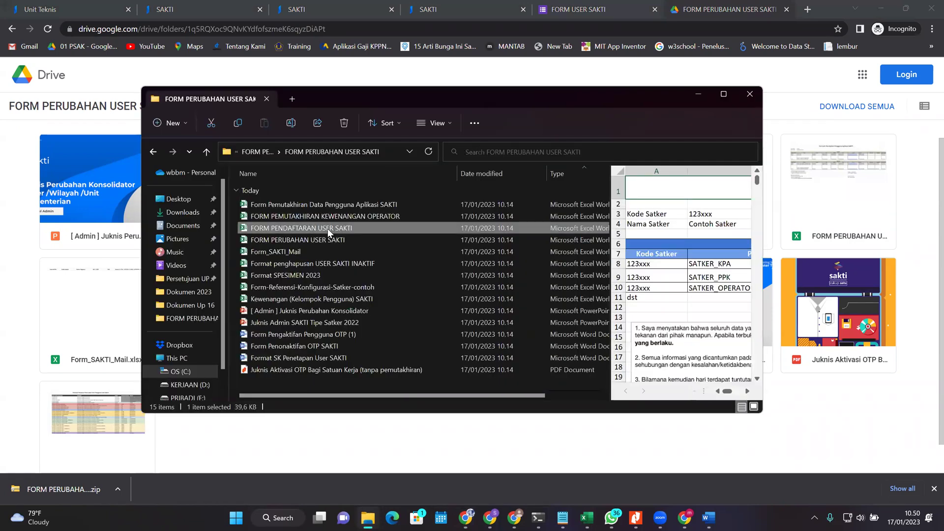
{"action": "double_click", "coordinate": [329, 228]}
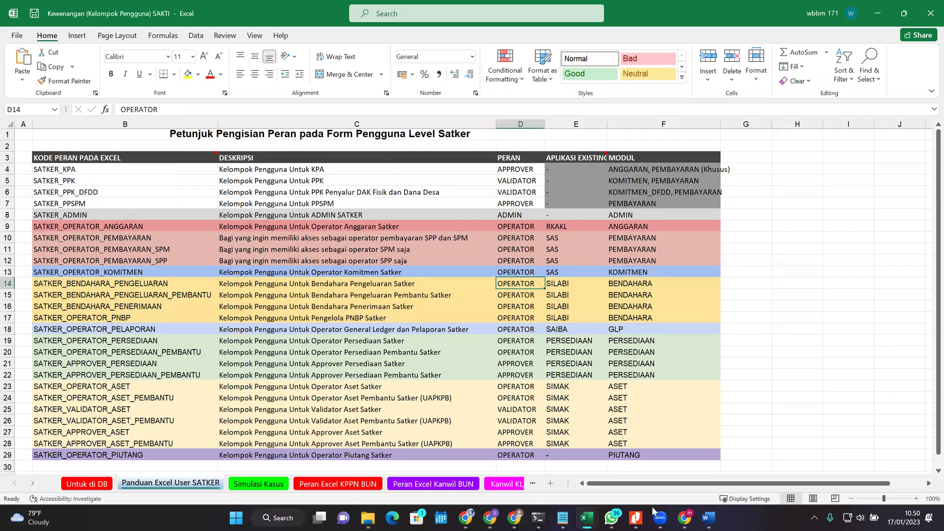
{"action": "left_click", "coordinate": [589, 517]}
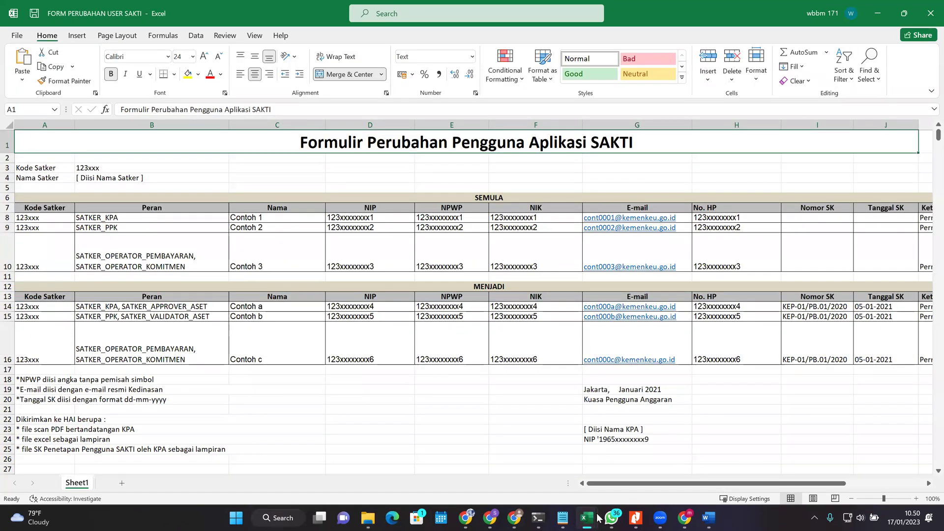
Step: Enable editing in FORM PENDAFTARAN USER SAKTI and review its Level Satker table and NIK samples
{"action": "left_click", "coordinate": [492, 458]}
{"action": "left_click", "coordinate": [450, 51]}
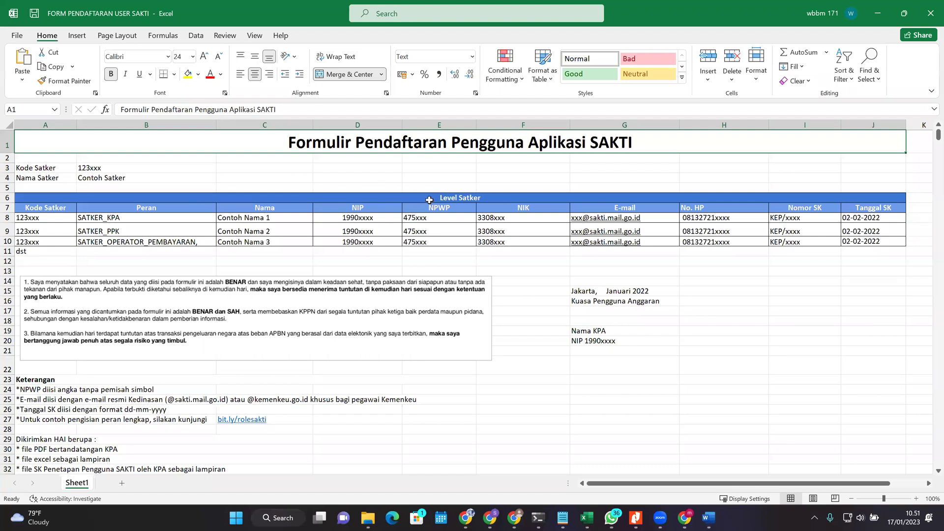
{"action": "left_click", "coordinate": [447, 197]}
{"action": "left_click", "coordinate": [494, 241]}
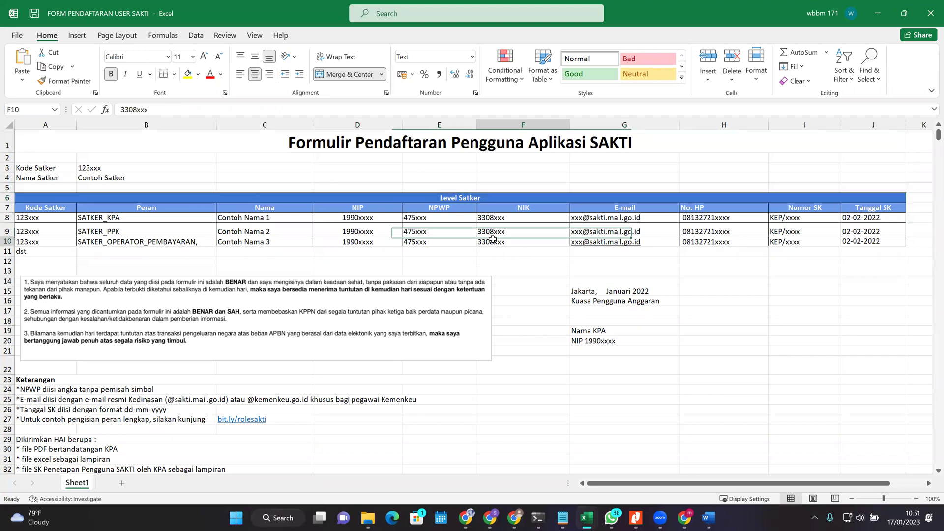
{"action": "left_click", "coordinate": [489, 270]}
{"action": "left_click", "coordinate": [522, 218]}
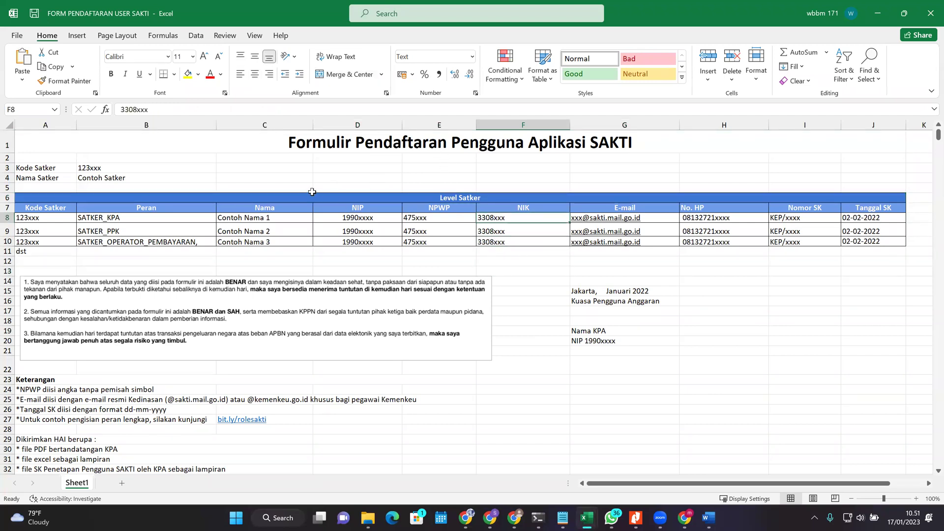
{"action": "left_click_drag", "start_coordinate": [120, 202], "coordinate": [579, 256]}
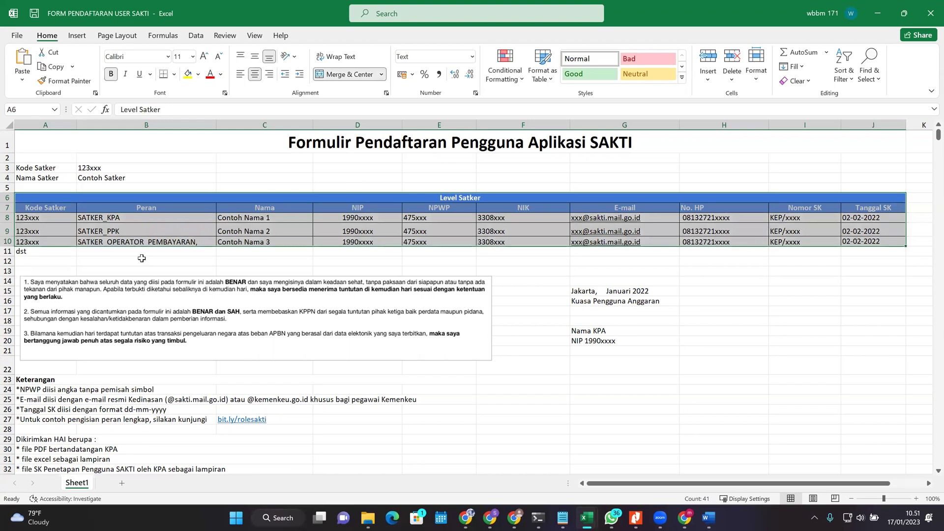
Step: Compare it with the MENJADI table in FORM PERUBAHAN USER SAKTI, then return to the registration workbook
{"action": "mouse_move", "coordinate": [587, 517]}
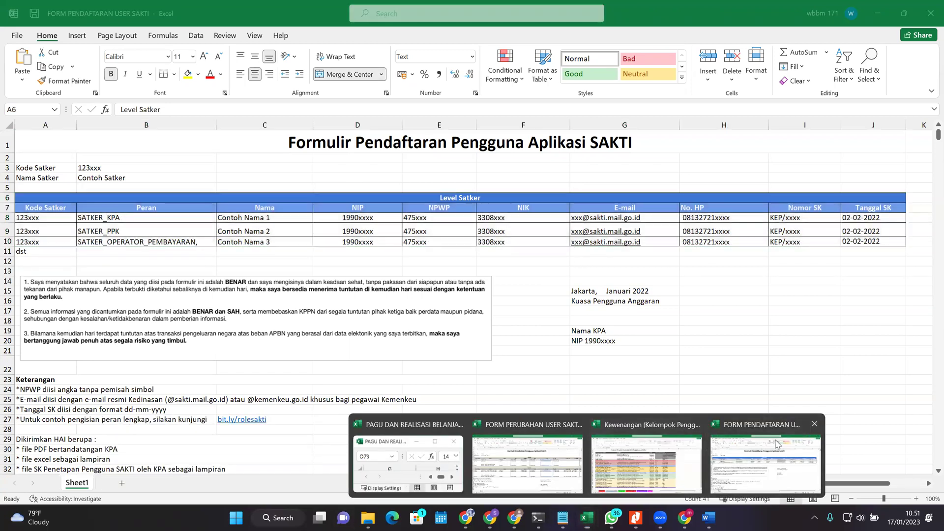
{"action": "left_click", "coordinate": [529, 457]}
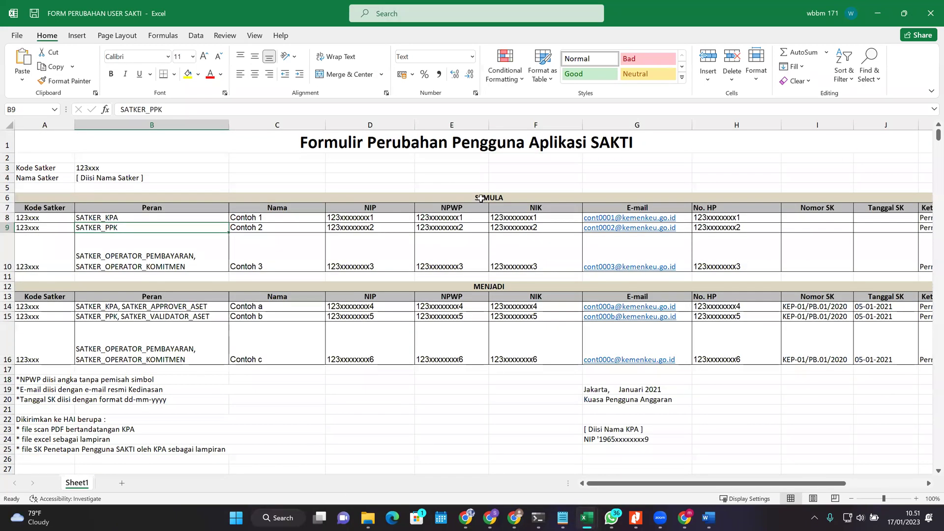
{"action": "left_click", "coordinate": [457, 295]}
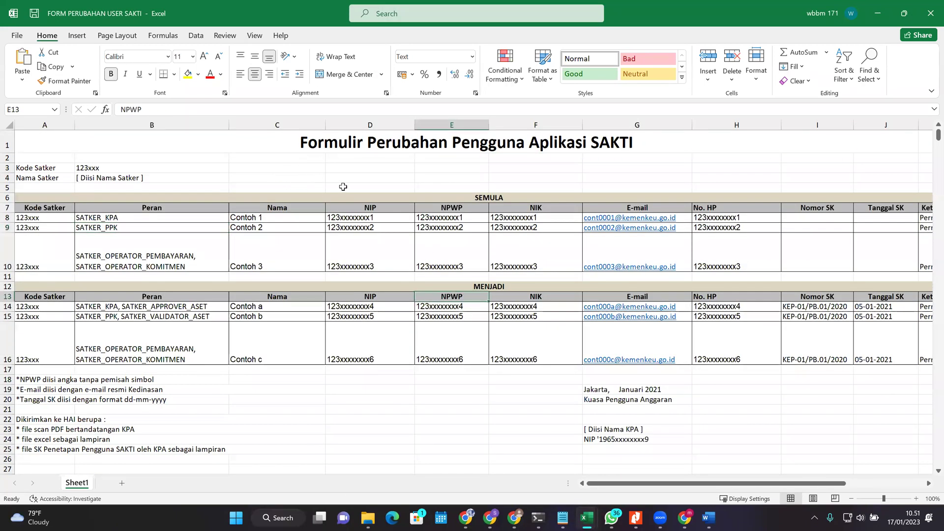
{"action": "left_click", "coordinate": [421, 278]}
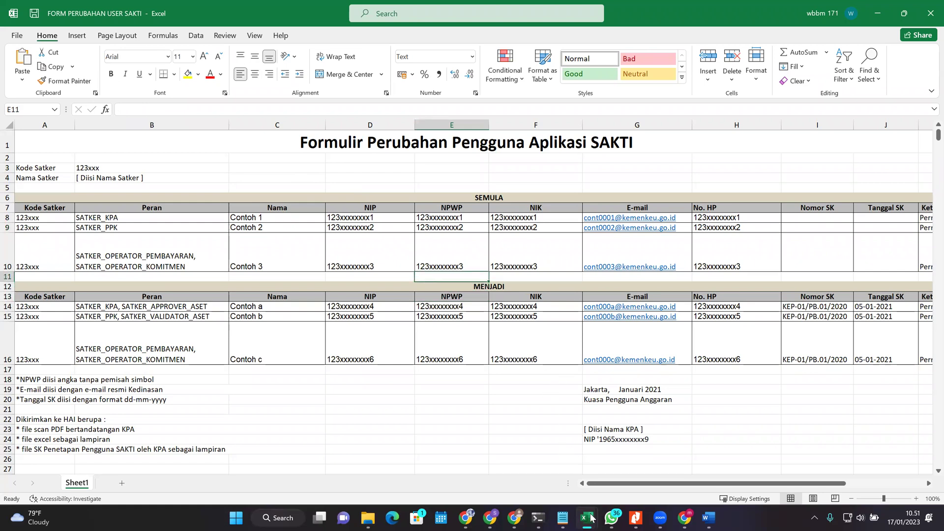
{"action": "left_click", "coordinate": [580, 457]}
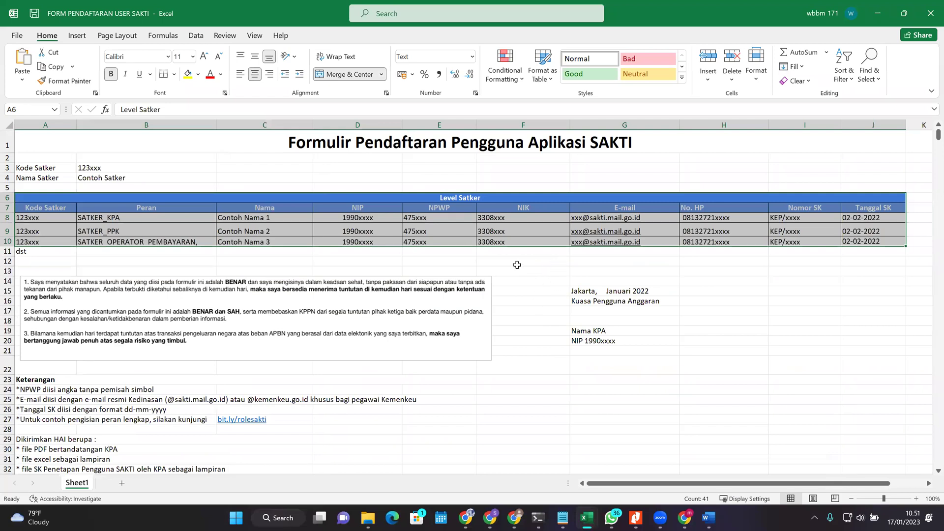
{"action": "left_click", "coordinate": [520, 254]}
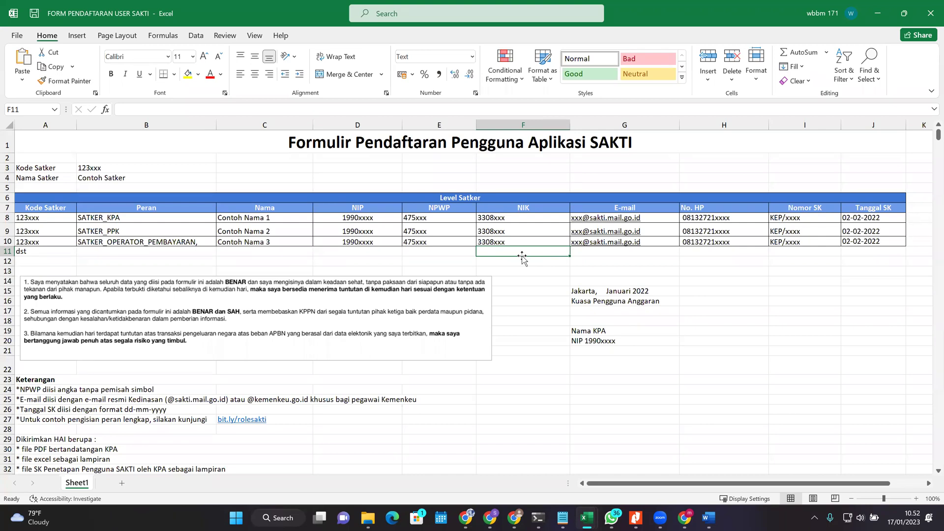
Step: Bring the FORM PERUBAHAN USER SAKTI workbook to the front from the Excel taskbar previews
{"action": "mouse_move", "coordinate": [586, 517]}
{"action": "left_click", "coordinate": [524, 452]}
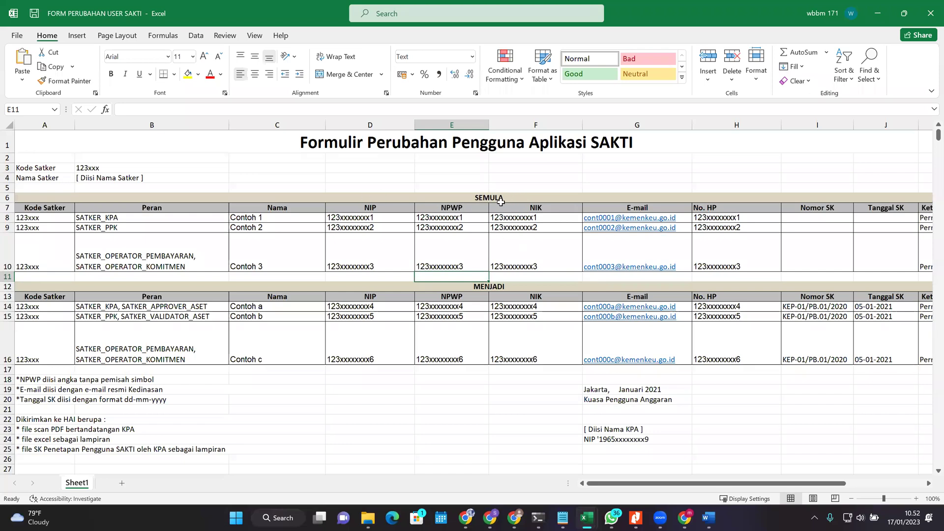
Step: Review the Contoh names in the SEMULA and MENJADI tables, briefly checking the registration workbook
{"action": "left_click", "coordinate": [310, 237]}
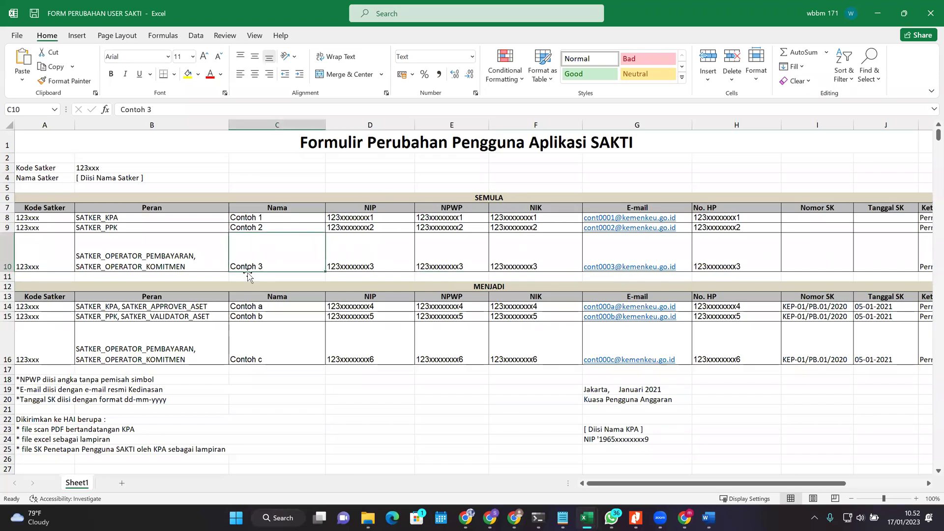
{"action": "left_click", "coordinate": [484, 197]}
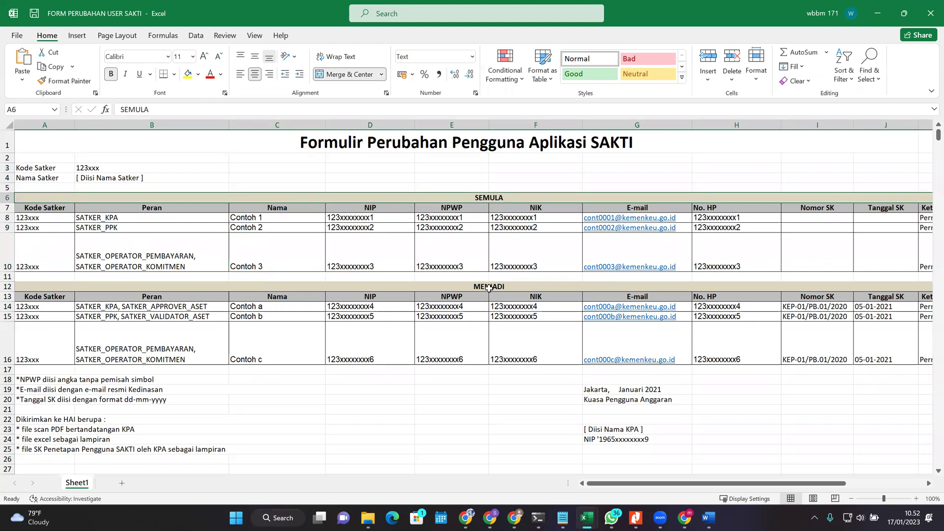
{"action": "left_click", "coordinate": [298, 250]}
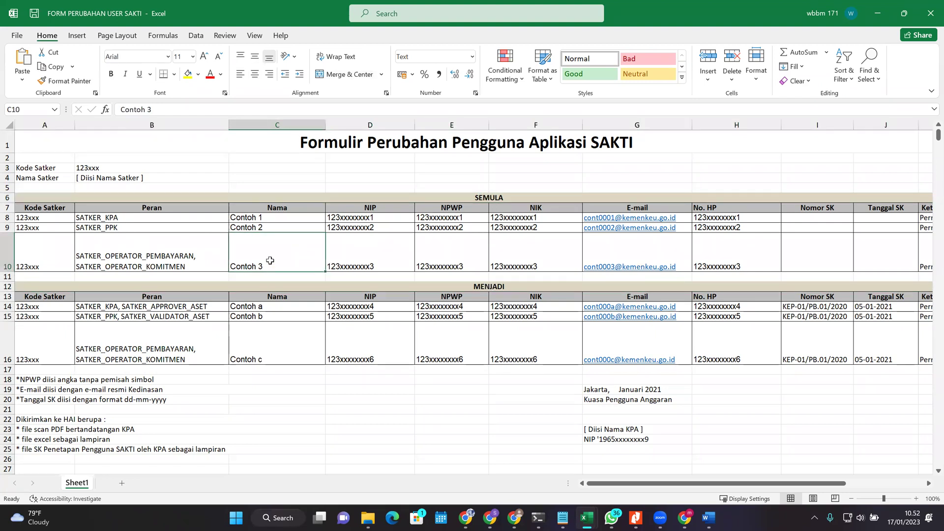
{"action": "left_click", "coordinate": [242, 350]}
{"action": "left_click", "coordinate": [287, 250]}
{"action": "left_click", "coordinate": [281, 350]}
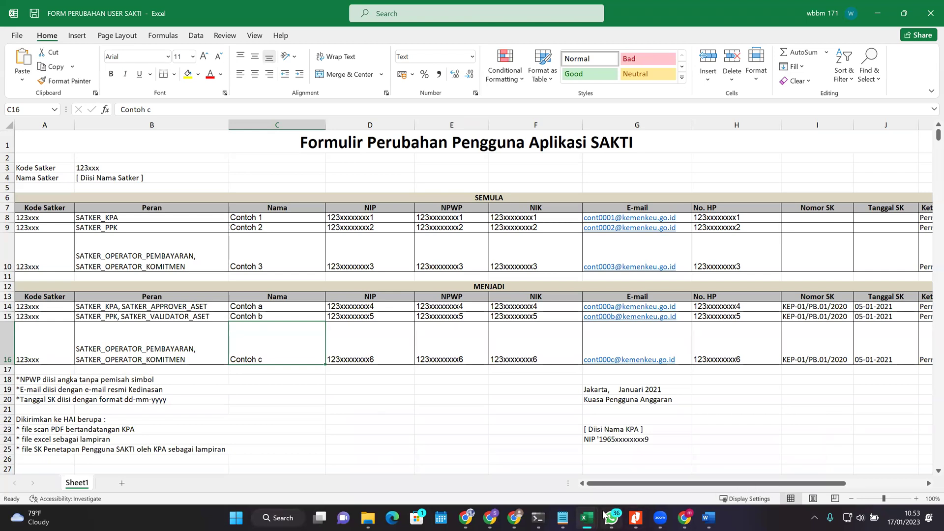
{"action": "mouse_move", "coordinate": [588, 517]}
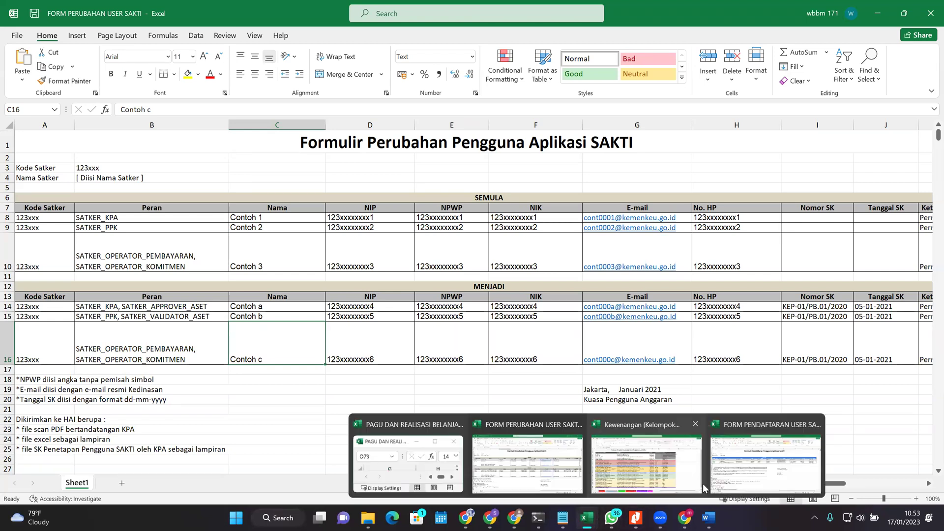
{"action": "left_click", "coordinate": [792, 469]}
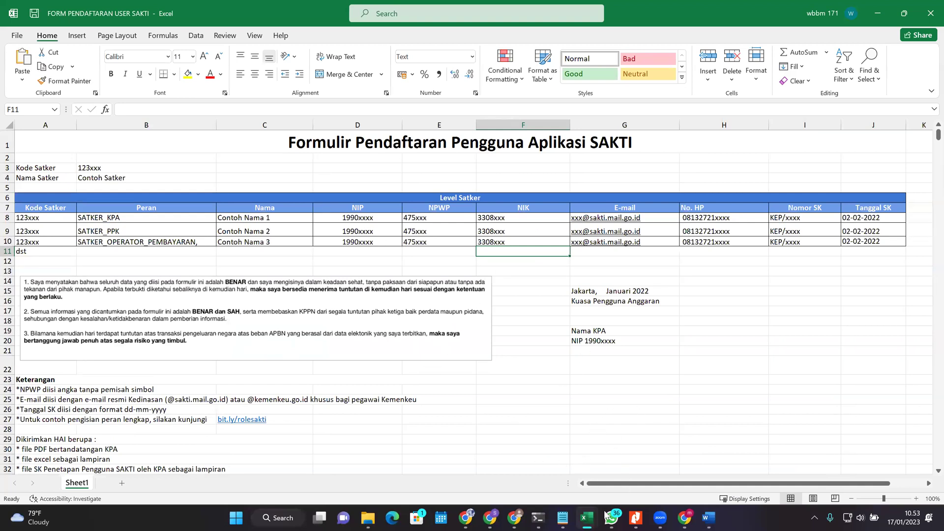
{"action": "mouse_move", "coordinate": [605, 514]}
{"action": "left_click", "coordinate": [527, 462]}
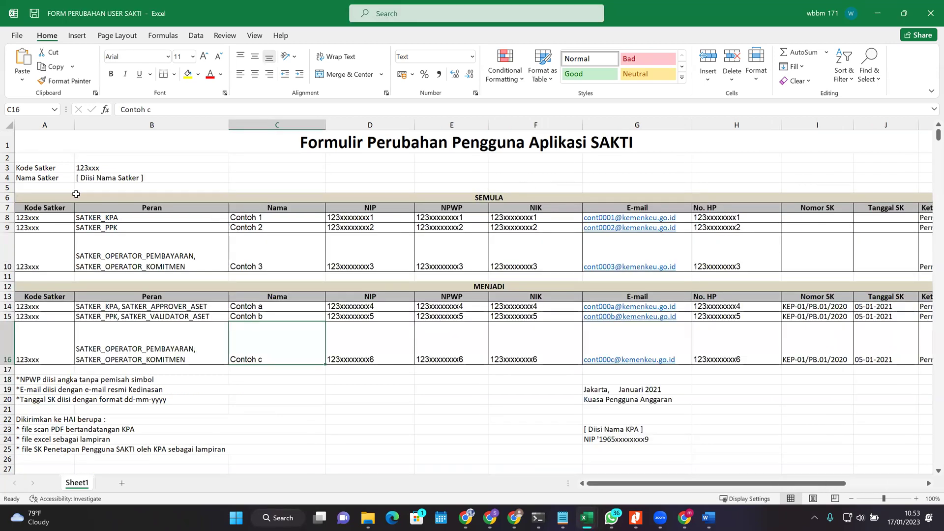
Step: Select the whole SEMULA and MENJADI tables, then switch to FORM PENDAFTARAN USER SAKTI
{"action": "left_click_drag", "start_coordinate": [48, 197], "coordinate": [635, 259]}
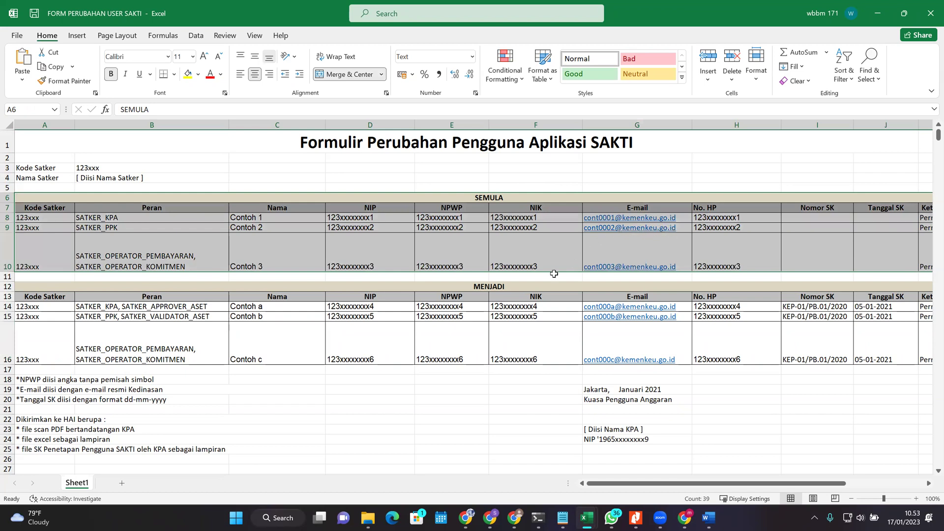
{"action": "left_click", "coordinate": [465, 267]}
{"action": "left_click_drag", "start_coordinate": [445, 197], "coordinate": [527, 249]}
{"action": "left_click_drag", "start_coordinate": [375, 287], "coordinate": [509, 349]}
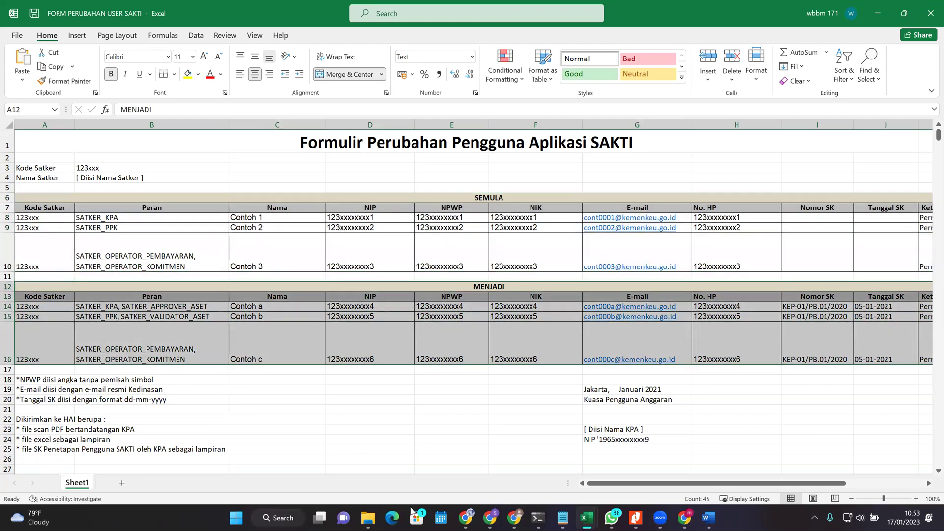
{"action": "mouse_move", "coordinate": [586, 517]}
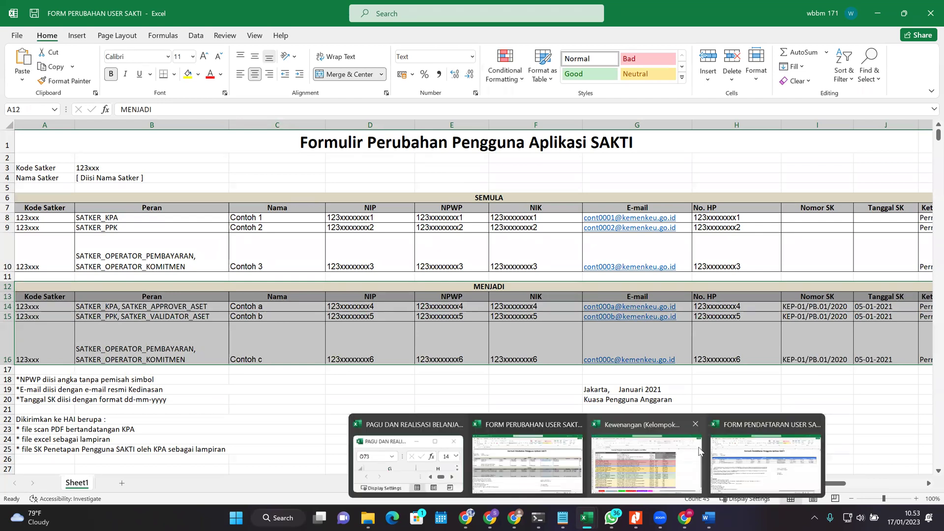
{"action": "left_click", "coordinate": [745, 455]}
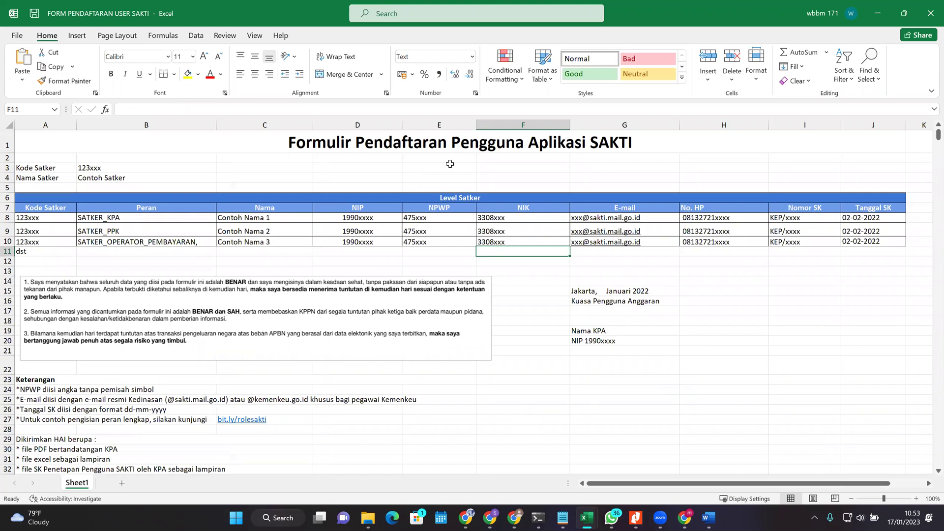
{"action": "left_click", "coordinate": [136, 169]}
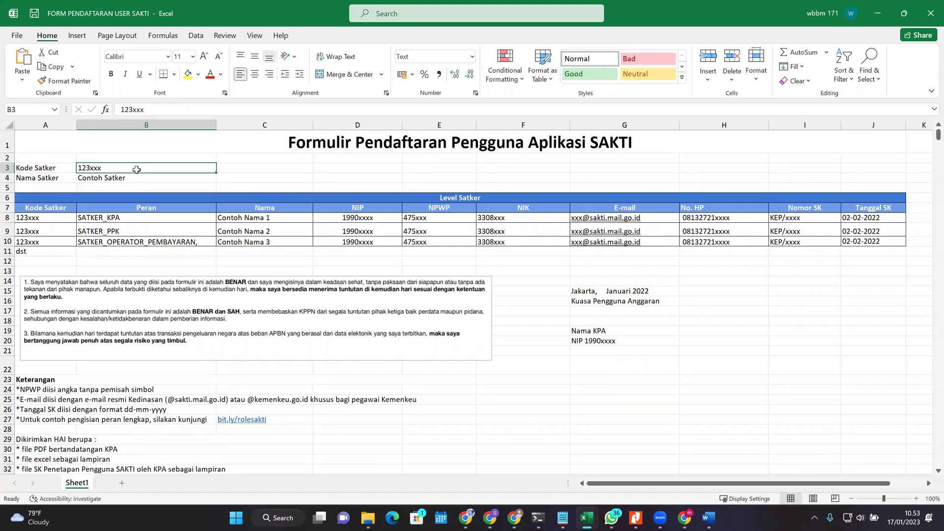
{"action": "left_click_drag", "start_coordinate": [44, 173], "coordinate": [123, 169]}
{"action": "left_click", "coordinate": [88, 178]}
{"action": "left_click_drag", "start_coordinate": [62, 175], "coordinate": [98, 179]}
{"action": "left_click", "coordinate": [99, 179]}
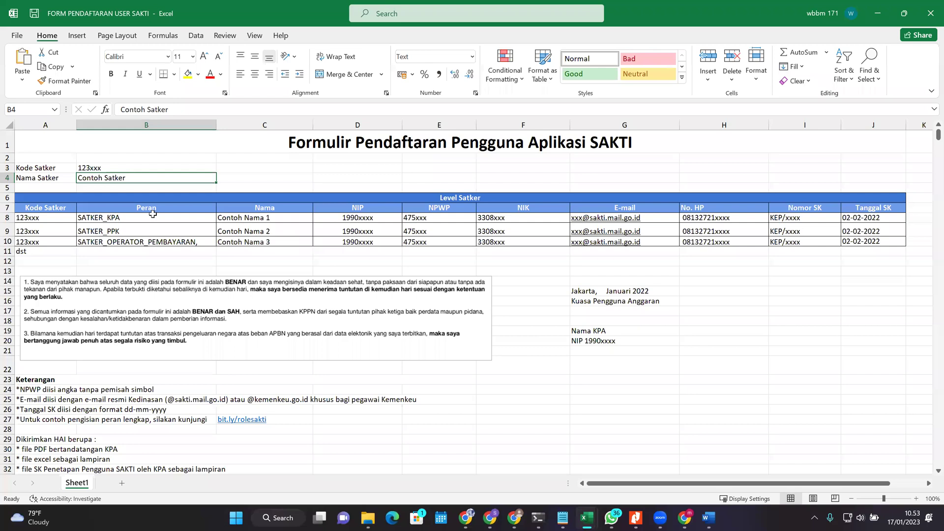
{"action": "left_click", "coordinate": [55, 219]}
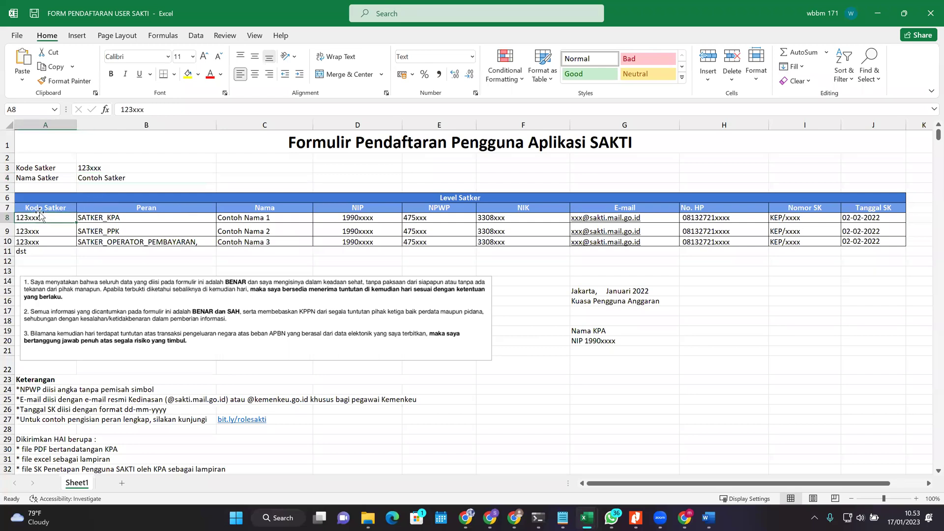
{"action": "left_click_drag", "start_coordinate": [65, 198], "coordinate": [232, 240]}
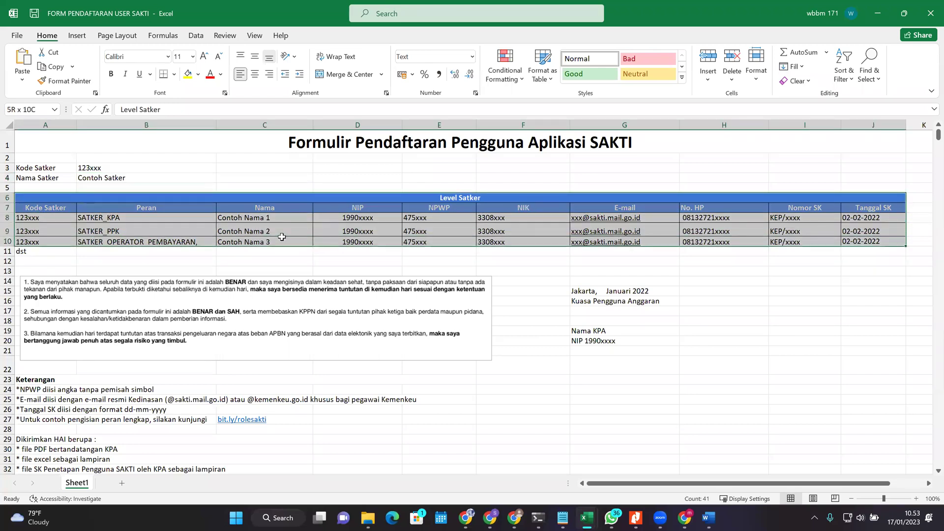
{"action": "left_click", "coordinate": [50, 220]}
{"action": "key", "text": "Tab"}
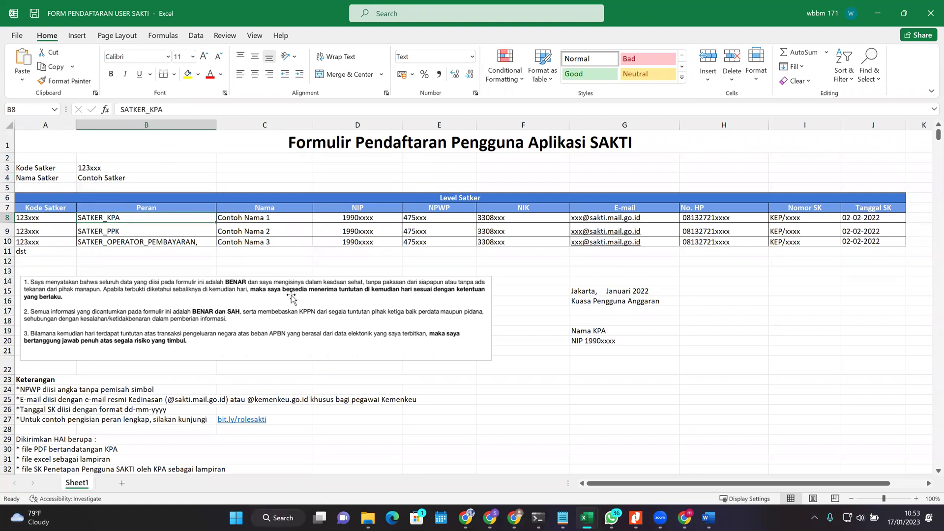
{"action": "mouse_move", "coordinate": [582, 517]}
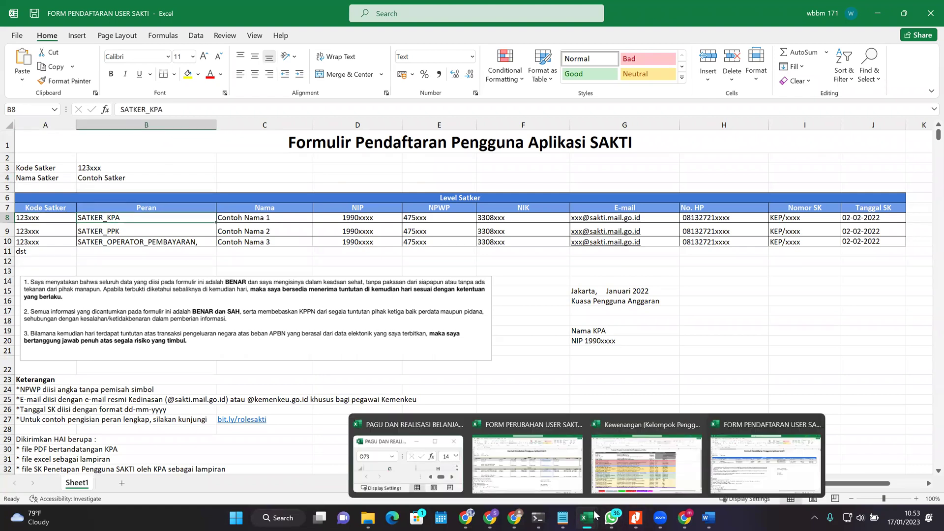
Step: Review the role codes in the Kewenangan SAKTI guide, then return to the FORM PENDAFTARAN USER SAKTI workbook
{"action": "left_click", "coordinate": [625, 478]}
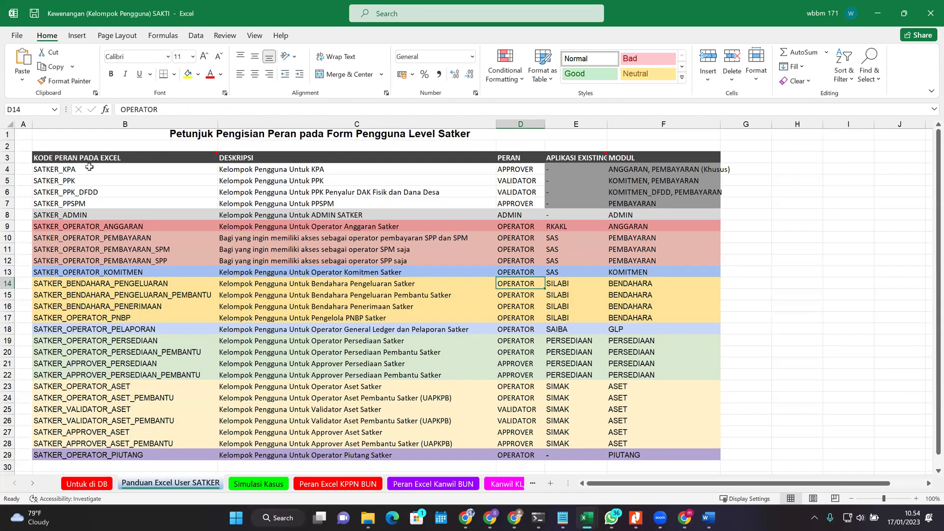
{"action": "left_click", "coordinate": [105, 157]}
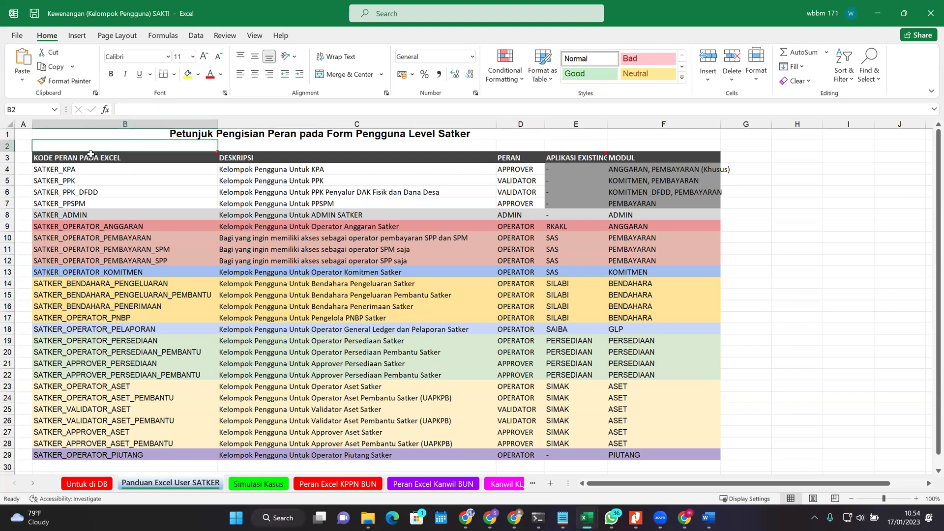
{"action": "key", "text": "Down"}
{"action": "key", "text": "Down"}
{"action": "key", "text": "Down"}
{"action": "key", "text": "Down"}
{"action": "key", "text": "Down"}
{"action": "key", "text": "Down"}
{"action": "key", "text": "Down"}
{"action": "key", "text": "Down"}
{"action": "key", "text": "Down"}
{"action": "key", "text": "Down"}
{"action": "key", "text": "Down"}
{"action": "key", "text": "Down"}
{"action": "key", "text": "Down"}
{"action": "key", "text": "Down"}
{"action": "key", "text": "Down"}
{"action": "key", "text": "Down"}
{"action": "key", "text": "Down"}
{"action": "key", "text": "Down"}
{"action": "key", "text": "Down"}
{"action": "key", "text": "Down"}
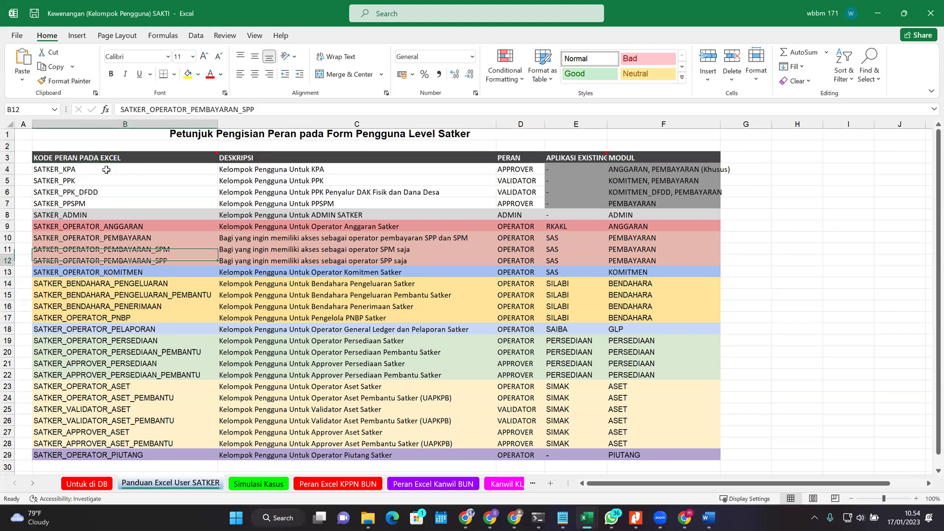
{"action": "key", "text": "Up"}
{"action": "key", "text": "Up"}
{"action": "key", "text": "Up"}
{"action": "key", "text": "Up"}
{"action": "key", "text": "Up"}
{"action": "key", "text": "Up"}
{"action": "key", "text": "Up"}
{"action": "key", "text": "Up"}
{"action": "key", "text": "Up"}
{"action": "key", "text": "Up"}
{"action": "key", "text": "Up"}
{"action": "key", "text": "Up"}
{"action": "key", "text": "Up"}
{"action": "key", "text": "Up"}
{"action": "key", "text": "Up"}
{"action": "key", "text": "Up"}
{"action": "key", "text": "Up"}
{"action": "key", "text": "Up"}
{"action": "key", "text": "Up"}
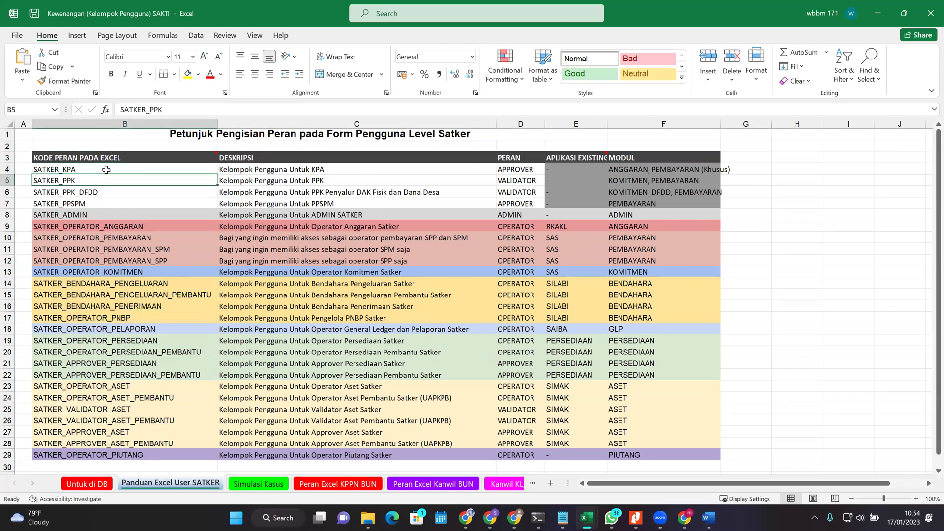
{"action": "key", "text": "Up"}
{"action": "key", "text": "Up"}
{"action": "key", "text": "Down"}
{"action": "key", "text": "Down"}
{"action": "key", "text": "Down"}
{"action": "key", "text": "Down"}
{"action": "key", "text": "Down"}
{"action": "key", "text": "Down"}
{"action": "key", "text": "Down"}
{"action": "key", "text": "Down"}
{"action": "key", "text": "Down"}
{"action": "key", "text": "Down"}
{"action": "key", "text": "Down"}
{"action": "key", "text": "Down"}
{"action": "key", "text": "Down"}
{"action": "key", "text": "Down"}
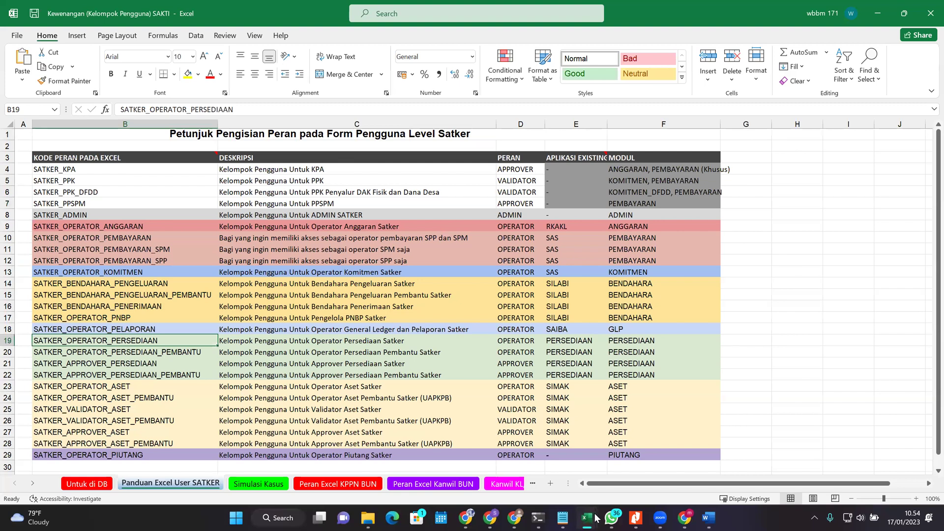
{"action": "mouse_move", "coordinate": [596, 518]}
{"action": "left_click", "coordinate": [763, 471]}
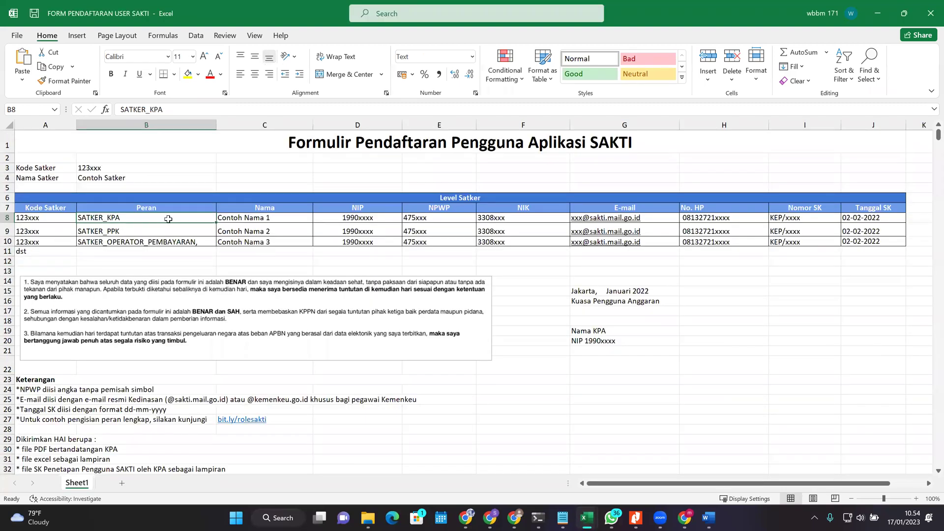
{"action": "left_click", "coordinate": [269, 217]}
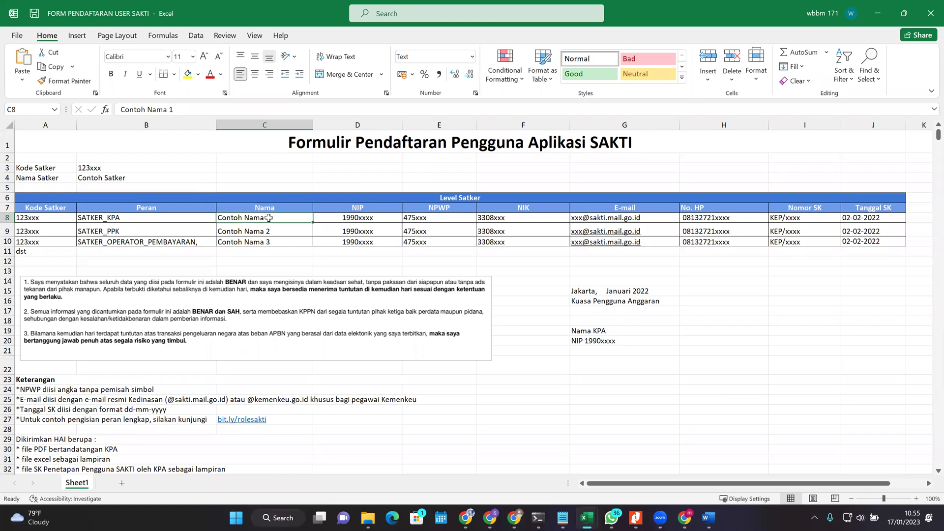
{"action": "key", "text": "Right"}
{"action": "key", "text": "Right"}
{"action": "key", "text": "Left"}
{"action": "key", "text": "Left"}
{"action": "mouse_move", "coordinate": [269, 217]}
{"action": "left_mouse_down"}
{"action": "mouse_move", "coordinate": [270, 230]}
{"action": "mouse_move", "coordinate": [269, 219]}
{"action": "left_mouse_up"}
Step: Enter the employee's full 18-digit NIP as text in cell D8, replacing the 1990xxxx placeholder
{"action": "left_click", "coordinate": [377, 219]}
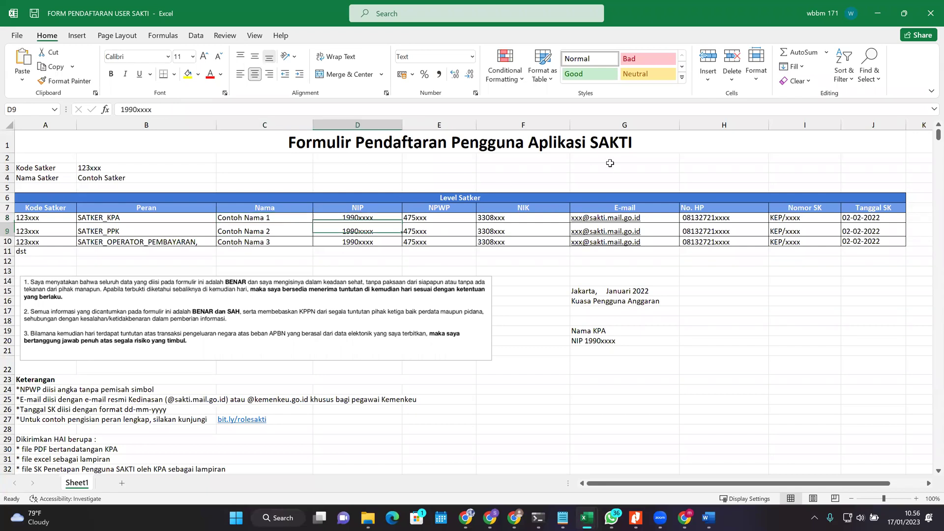
{"action": "key", "text": "Right"}
{"action": "key", "text": "Left"}
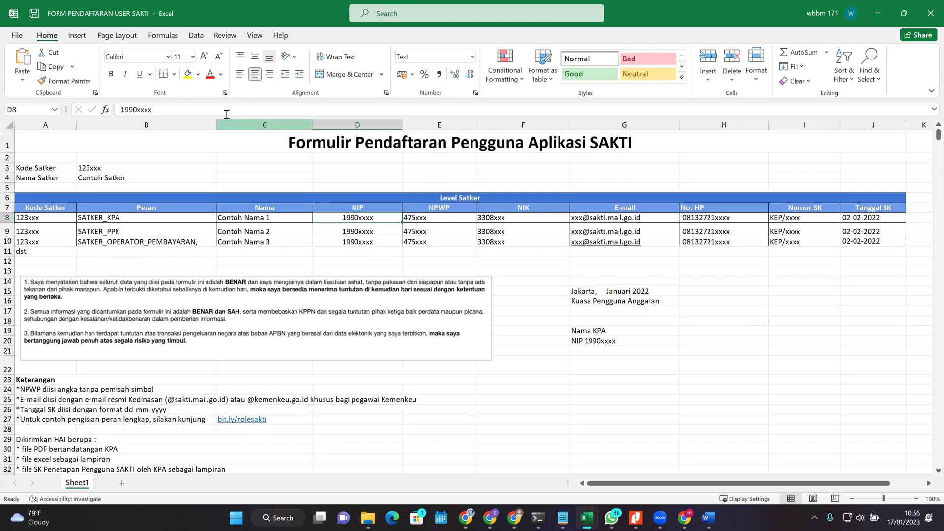
{"action": "left_click", "coordinate": [443, 58]}
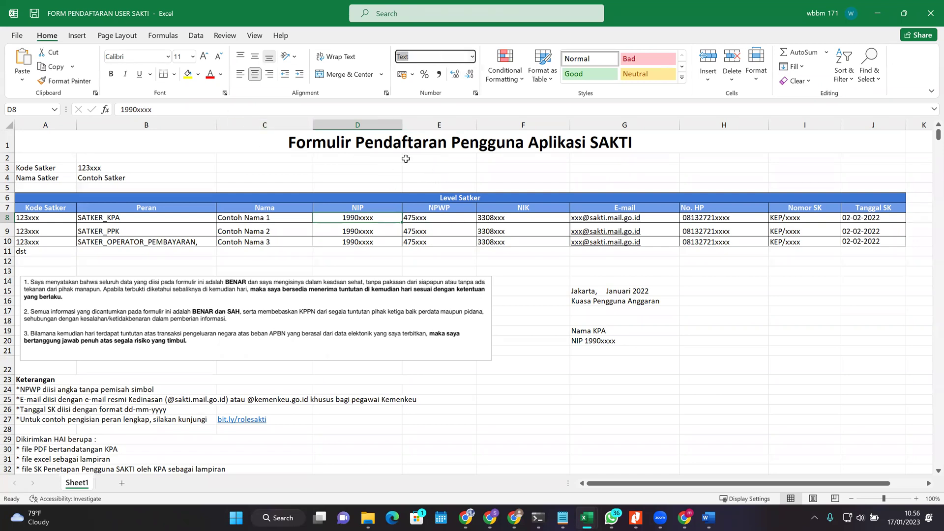
{"action": "left_click", "coordinate": [381, 219]}
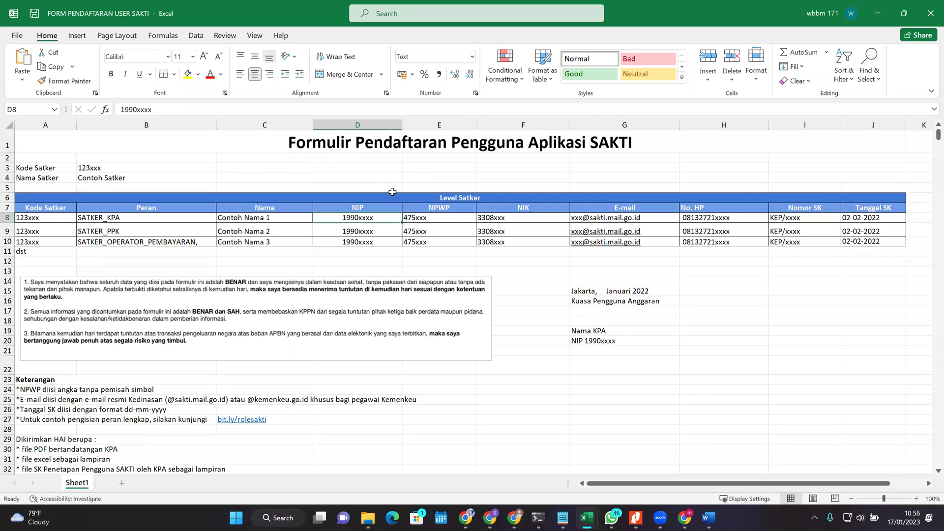
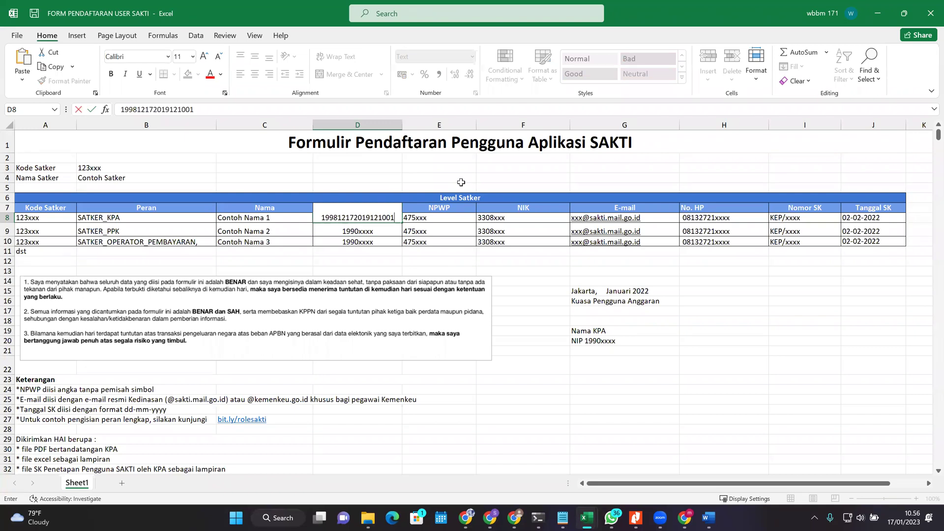
{"action": "key", "text": "Return"}
{"action": "left_click", "coordinate": [364, 218]}
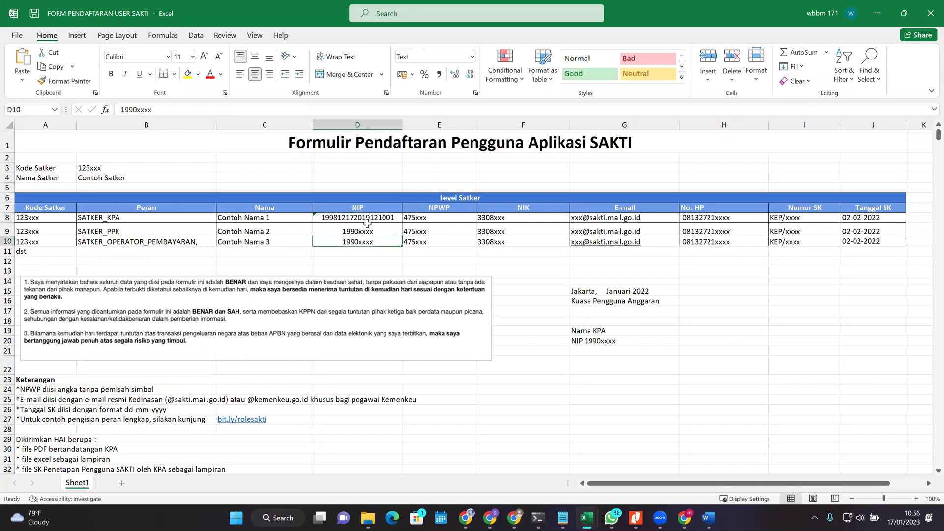
{"action": "left_click", "coordinate": [472, 56]}
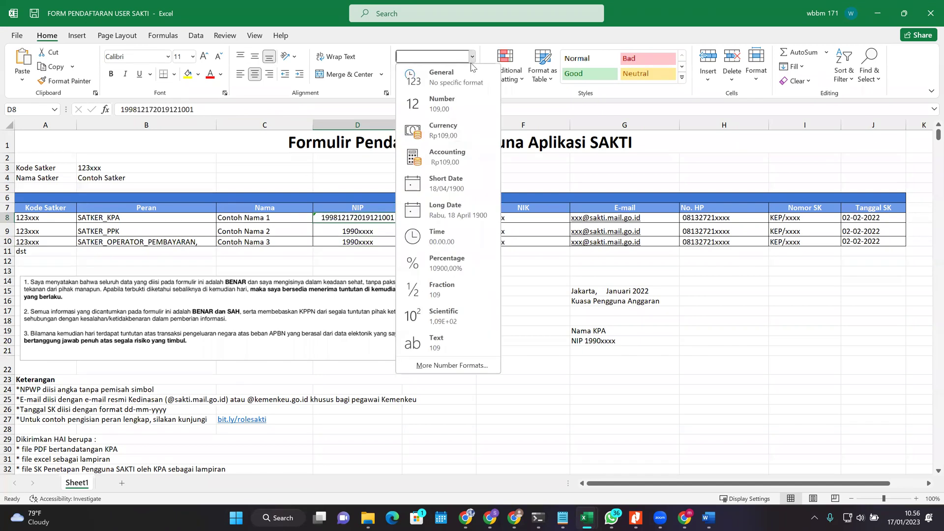
{"action": "left_click", "coordinate": [459, 103]}
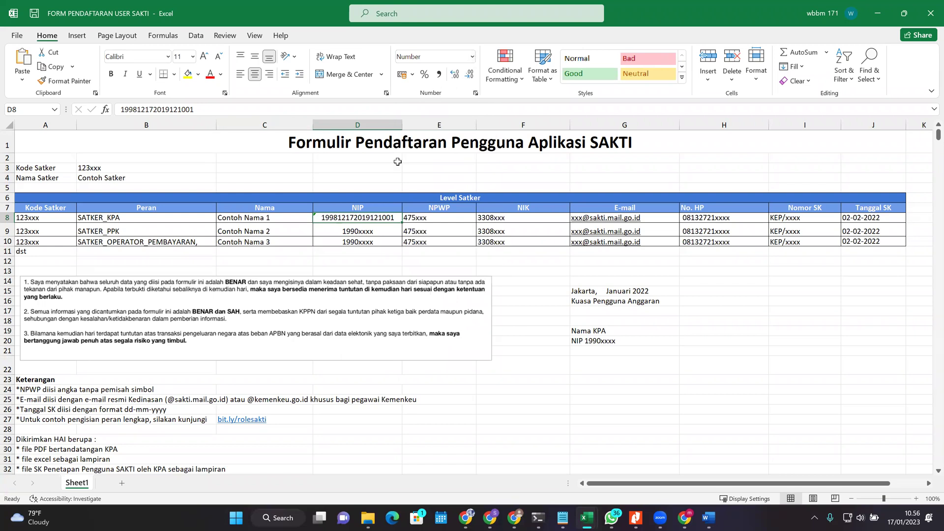
{"action": "left_click", "coordinate": [472, 57]}
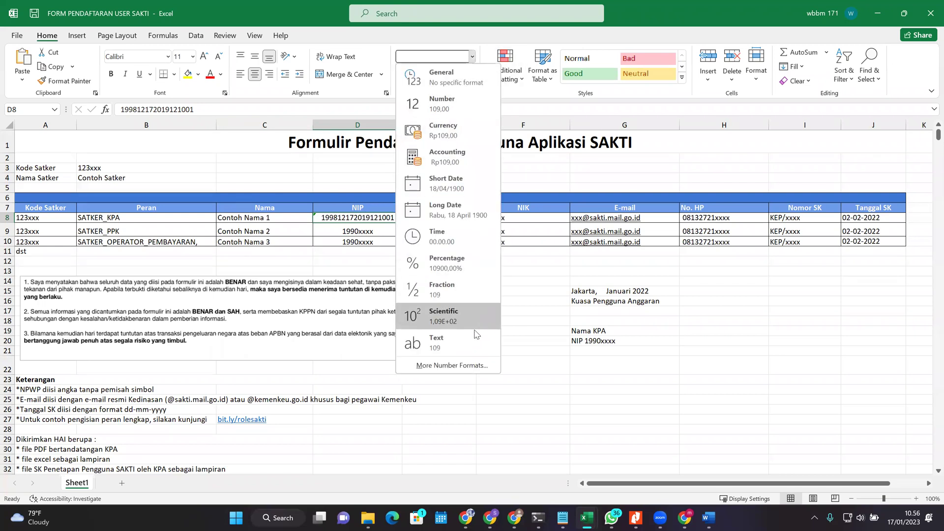
{"action": "left_click", "coordinate": [476, 339]}
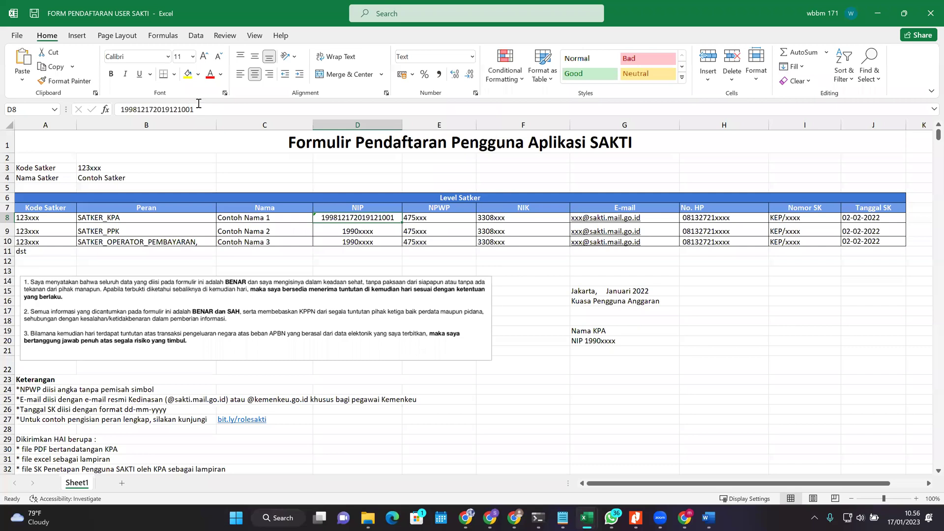
{"action": "left_click", "coordinate": [464, 210]}
{"action": "left_click", "coordinate": [539, 207]}
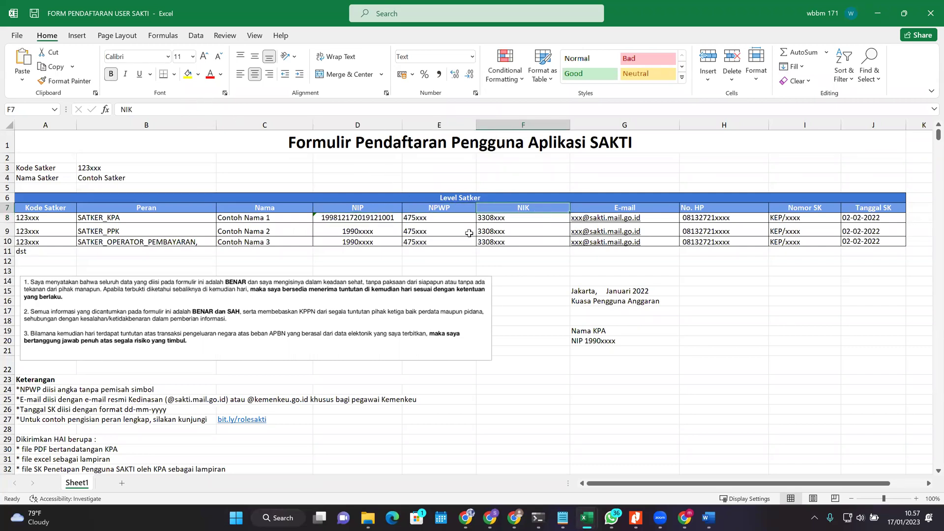
{"action": "left_click_drag", "start_coordinate": [332, 222], "coordinate": [438, 218]}
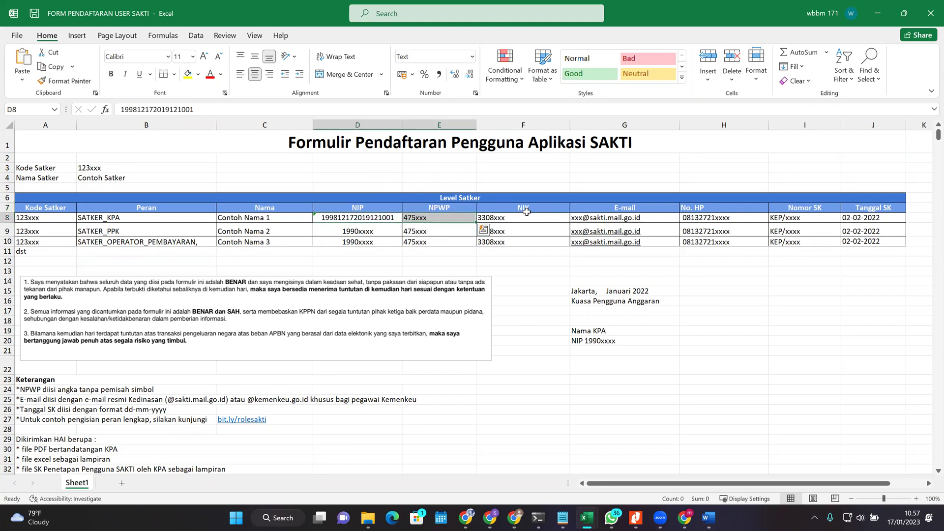
{"action": "left_click", "coordinate": [444, 217]}
{"action": "left_click", "coordinate": [497, 219]}
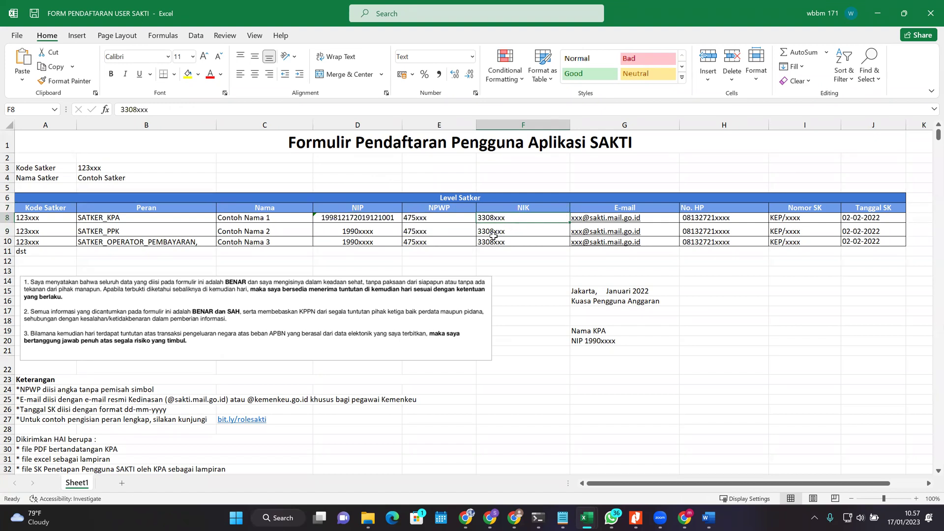
{"action": "left_click", "coordinate": [387, 226]}
{"action": "left_click", "coordinate": [467, 220]}
{"action": "left_click", "coordinate": [349, 219]}
{"action": "left_click", "coordinate": [520, 226]}
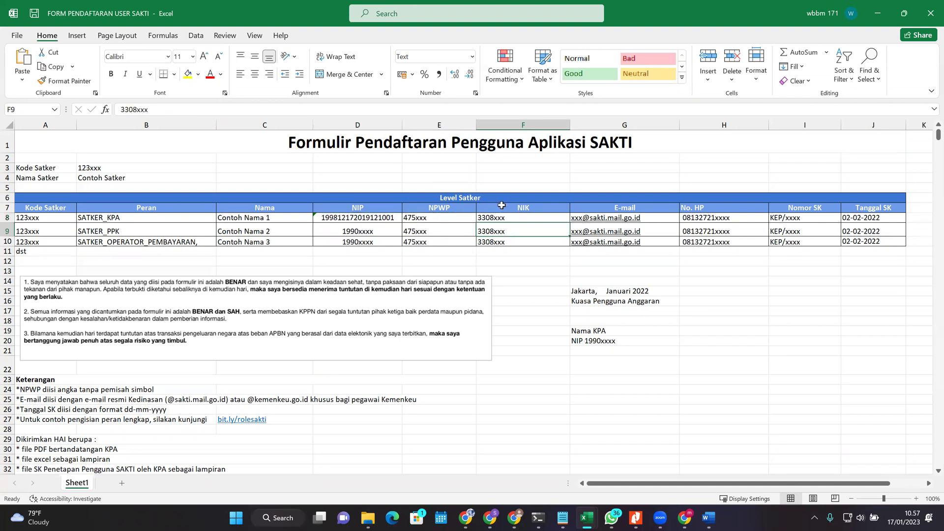
{"action": "left_click", "coordinate": [382, 218]}
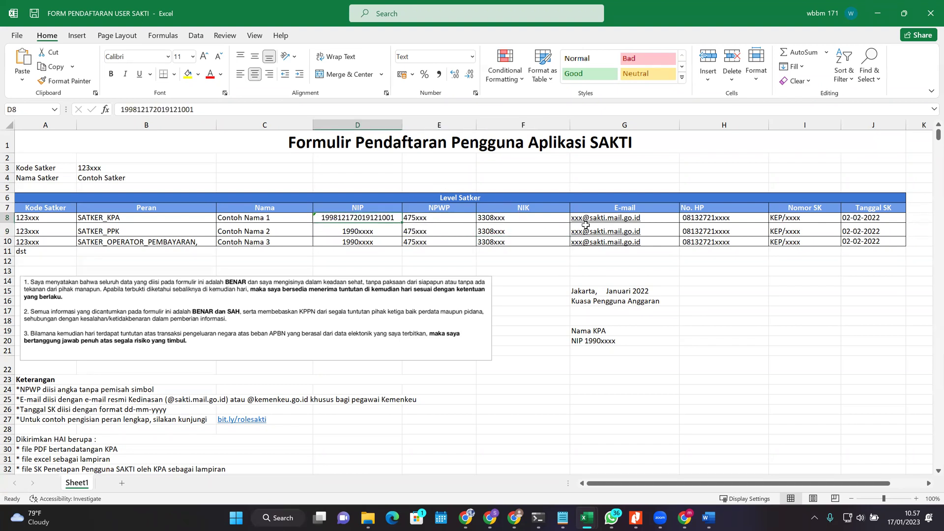
{"action": "left_click", "coordinate": [538, 218]}
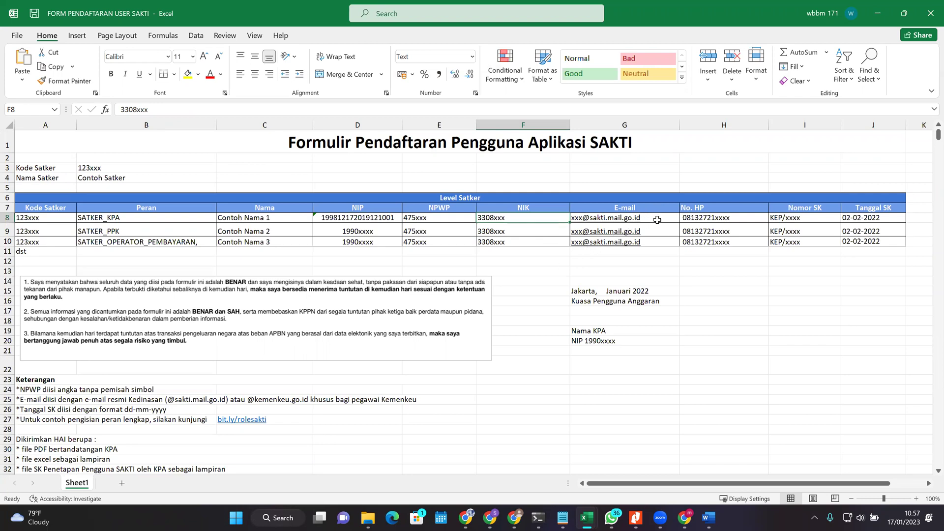
{"action": "left_click", "coordinate": [657, 220]}
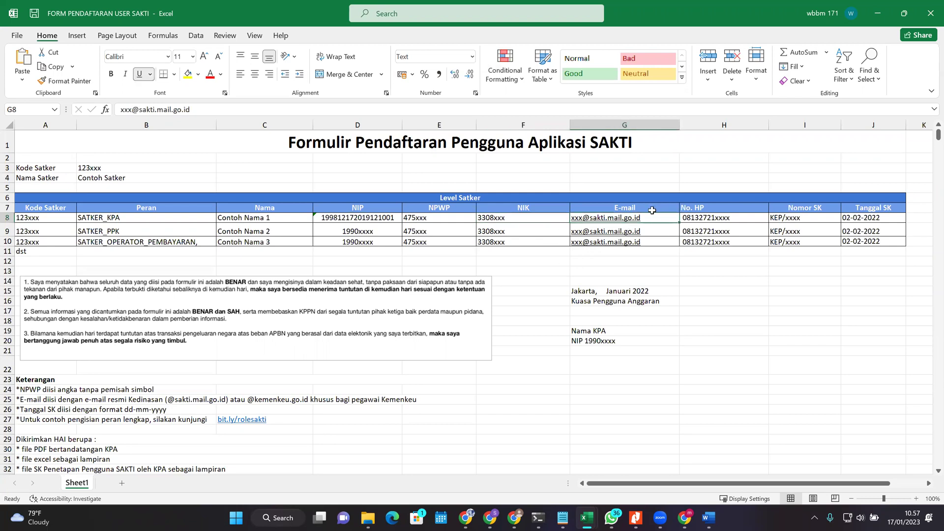
{"action": "left_click", "coordinate": [652, 211]}
{"action": "left_click", "coordinate": [672, 219]}
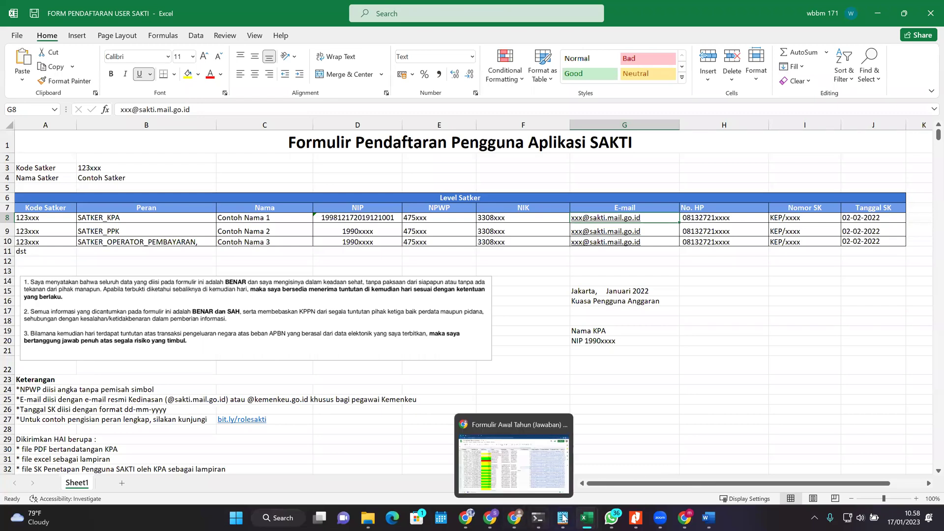
{"action": "left_click", "coordinate": [667, 439]}
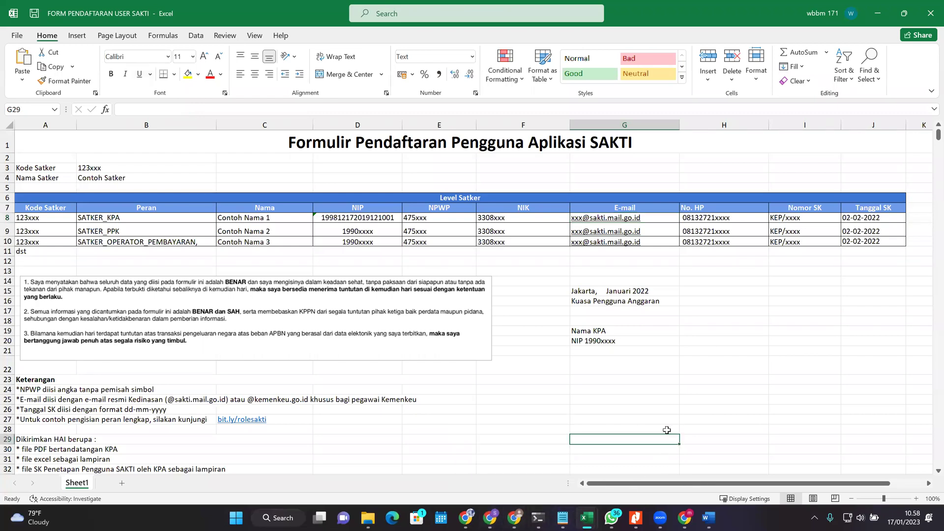
{"action": "left_click", "coordinate": [475, 518]}
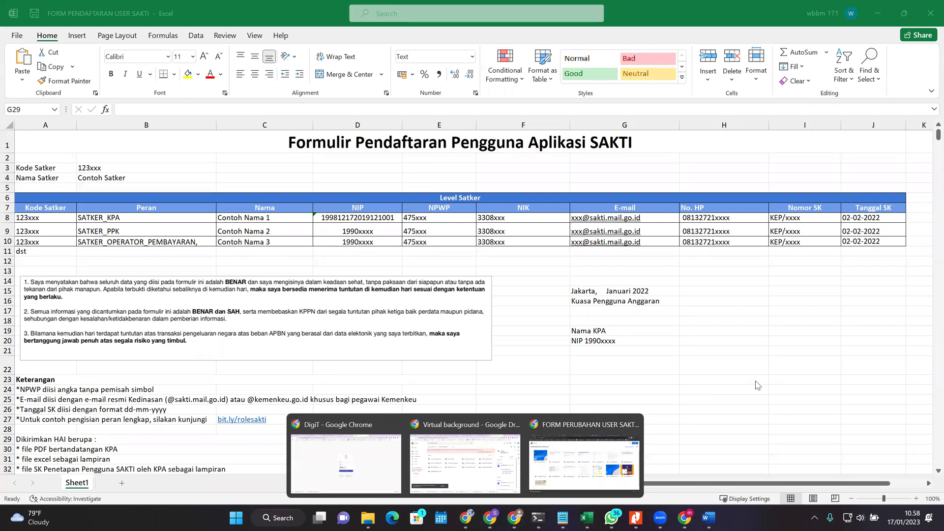
{"action": "left_click", "coordinate": [645, 443]}
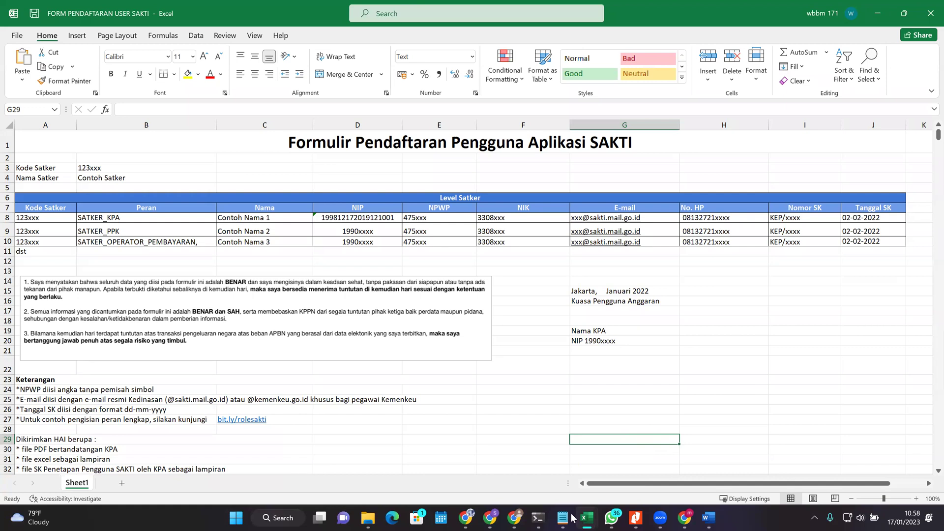
{"action": "left_click", "coordinate": [492, 518]}
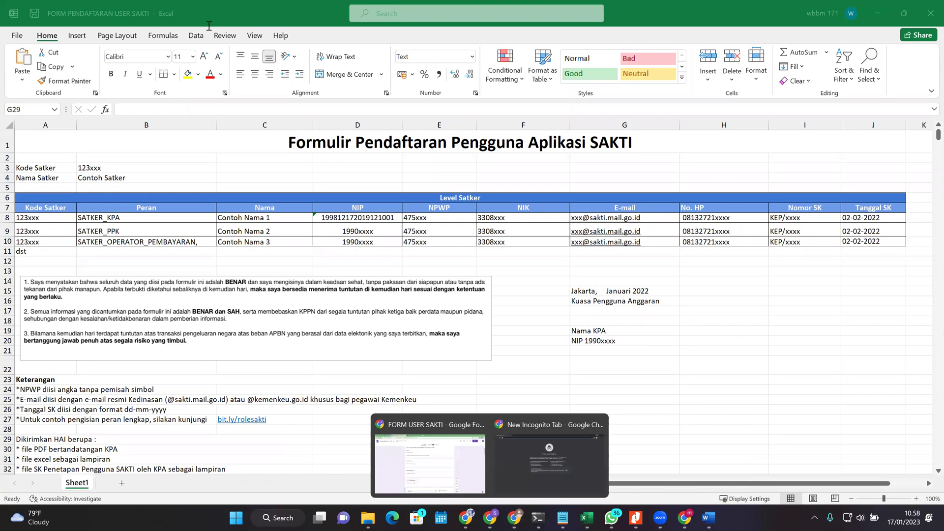
{"action": "type", "text": "kti"}
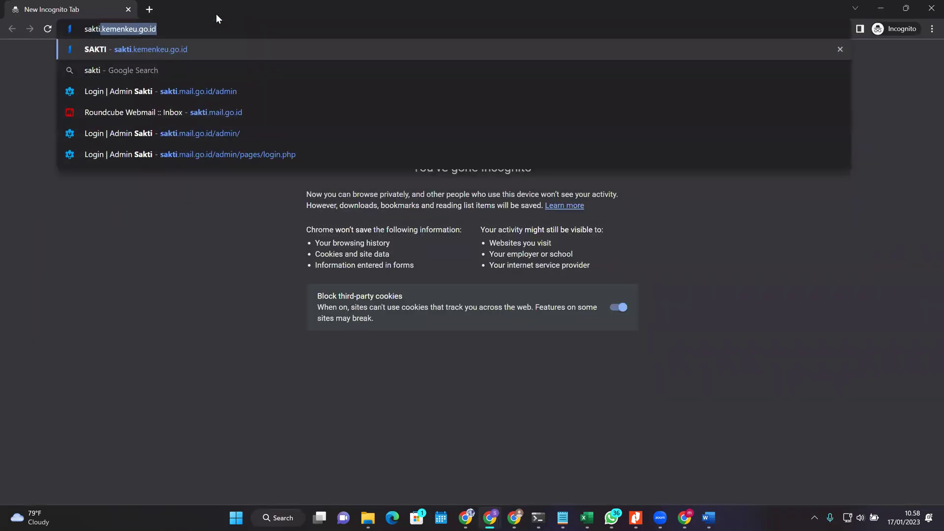
{"action": "key", "text": "Down"}
{"action": "key", "text": "Down"}
{"action": "key", "text": "Down"}
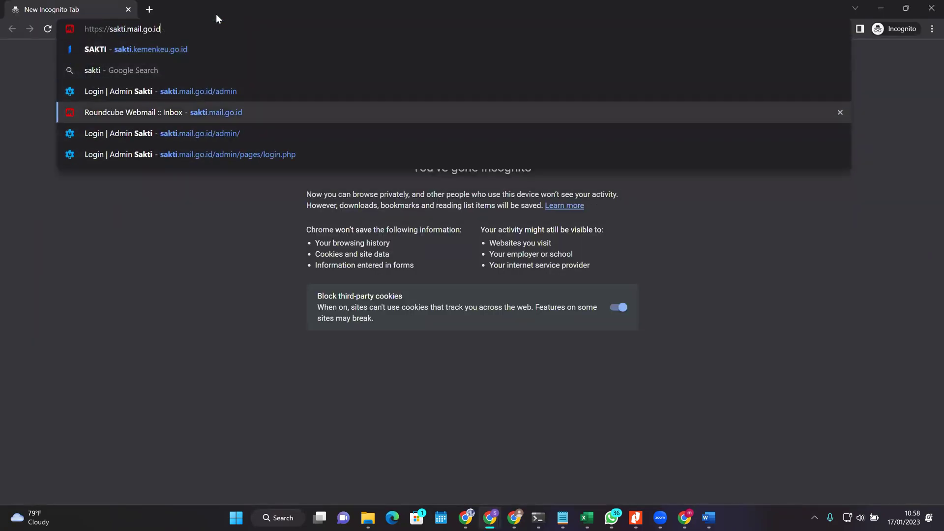
{"action": "type", "text": "/"}
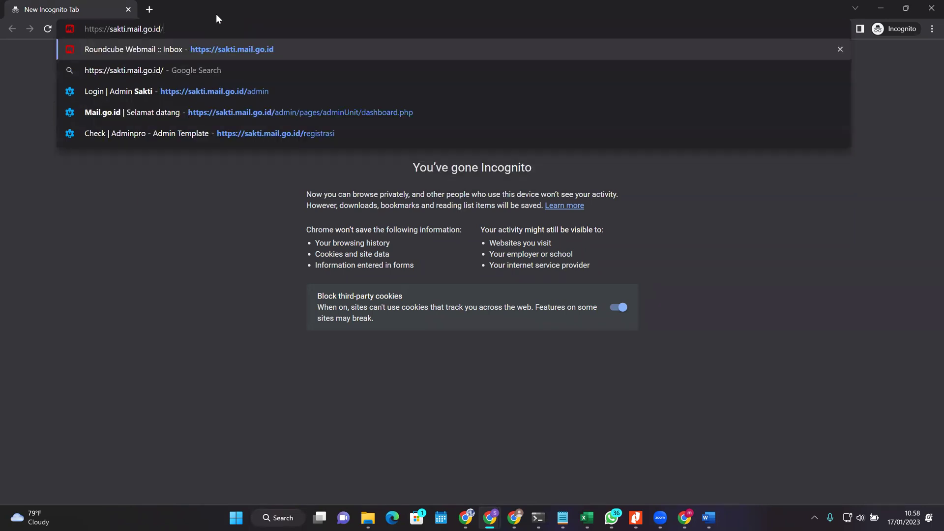
{"action": "type", "text": "registrasi"}
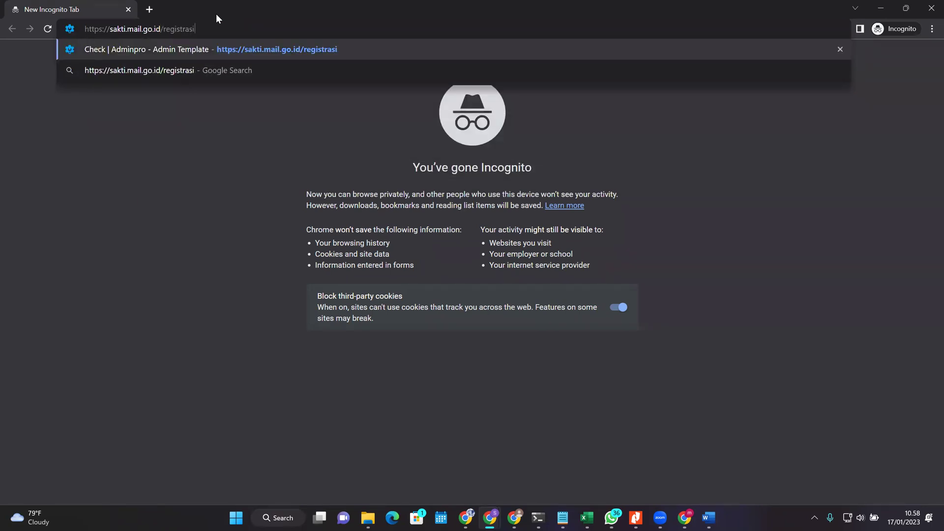
{"action": "key", "text": "Return"}
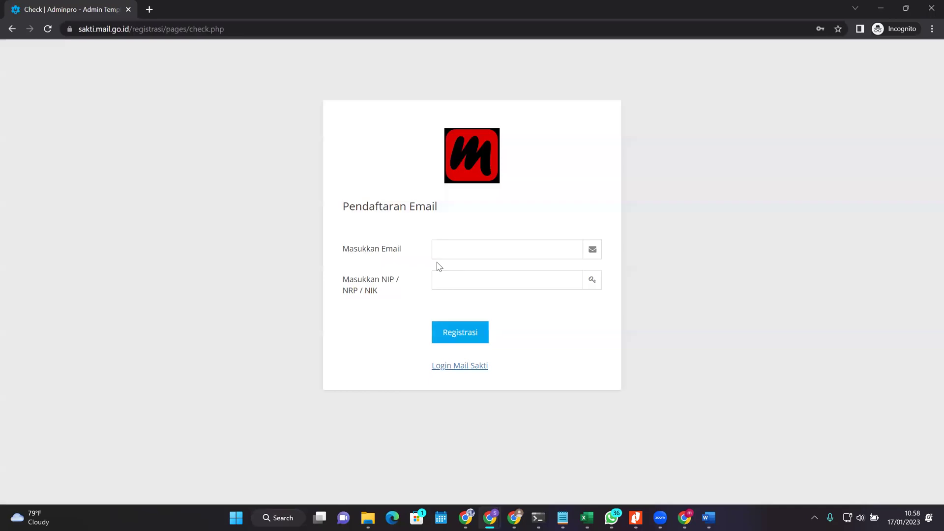
{"action": "left_click", "coordinate": [453, 245]}
{"action": "left_click", "coordinate": [447, 279]}
{"action": "left_click", "coordinate": [461, 246]}
{"action": "left_click", "coordinate": [442, 279]}
{"action": "left_click", "coordinate": [440, 246]}
{"action": "left_click", "coordinate": [587, 218]}
{"action": "left_click", "coordinate": [464, 253]}
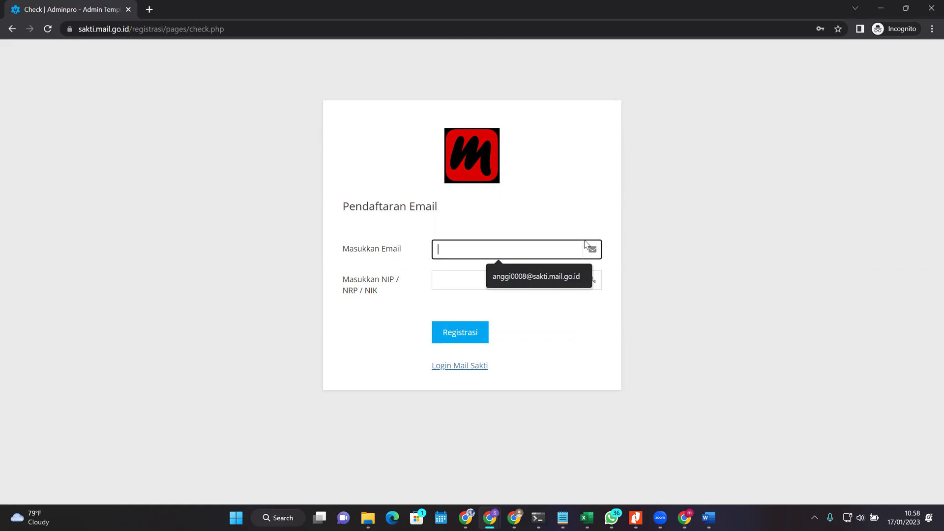
{"action": "left_click", "coordinate": [455, 283]}
{"action": "left_click_drag", "start_coordinate": [366, 298], "coordinate": [402, 281]}
{"action": "left_click", "coordinate": [343, 299]}
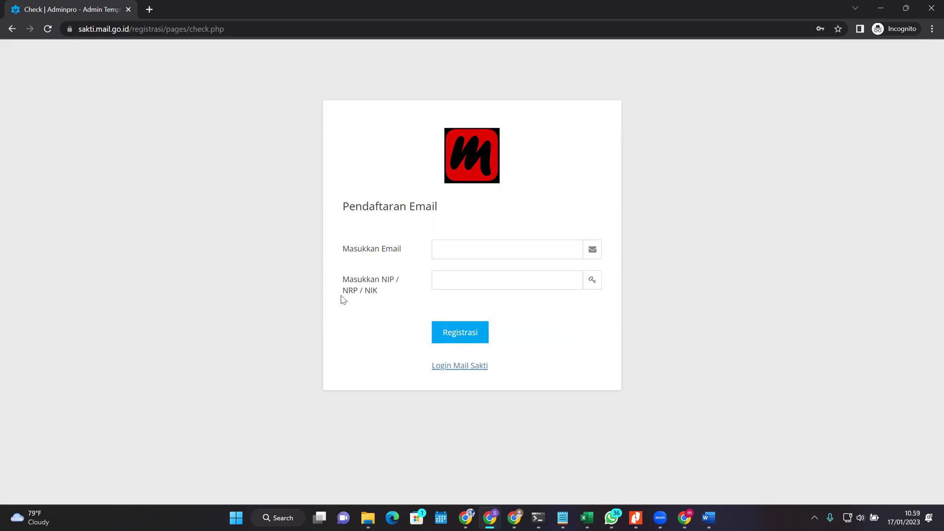
{"action": "triple_click", "coordinate": [387, 280]}
{"action": "left_click", "coordinate": [392, 290]}
{"action": "double_click", "coordinate": [368, 291]}
{"action": "left_click_drag", "start_coordinate": [387, 279], "coordinate": [391, 280]}
{"action": "triple_click", "coordinate": [373, 292]}
{"action": "left_click", "coordinate": [459, 285]}
{"action": "left_click", "coordinate": [408, 300]}
{"action": "left_click", "coordinate": [466, 518]}
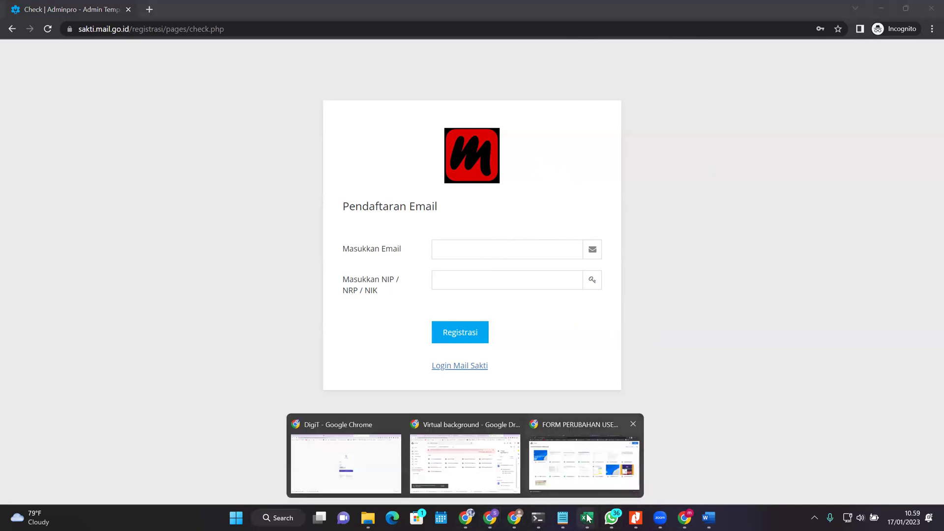
{"action": "left_click", "coordinate": [581, 462]}
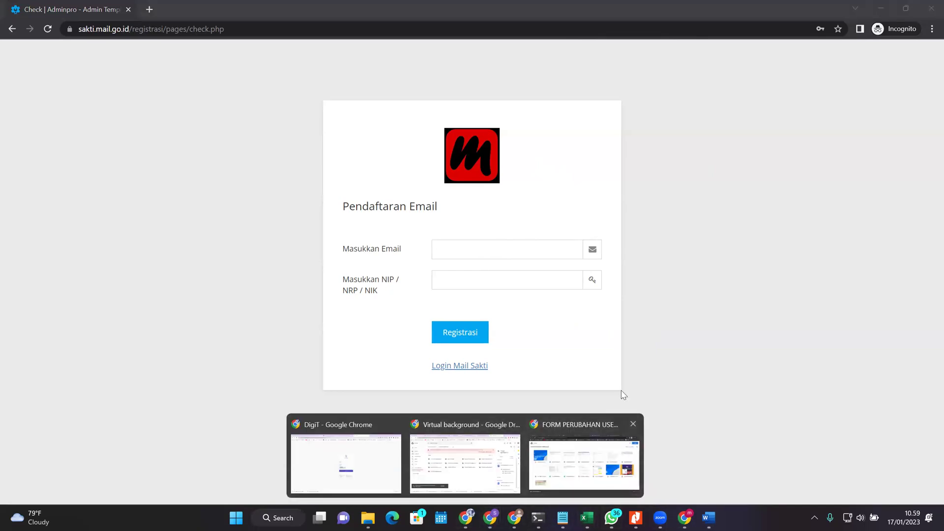
Step: Return to the first page of FORM USER SAKTI and leave Keperluan set to Pendaftaran user baru
{"action": "left_click", "coordinate": [608, 6]}
{"action": "scroll", "coordinate": [565, 354], "scroll_direction": "down", "scroll_amount": 5}
{"action": "scroll", "coordinate": [542, 339], "scroll_direction": "up", "scroll_amount": 6}
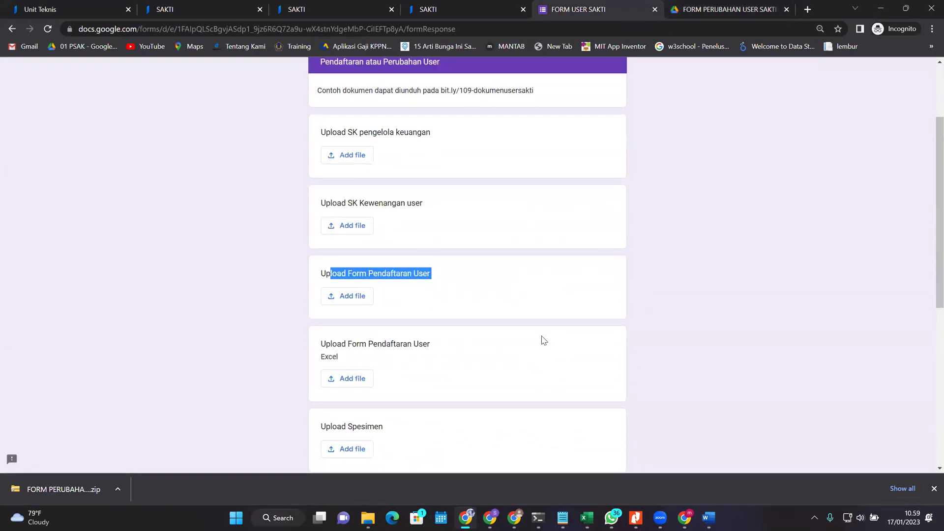
{"action": "scroll", "coordinate": [492, 346], "scroll_direction": "down", "scroll_amount": 7}
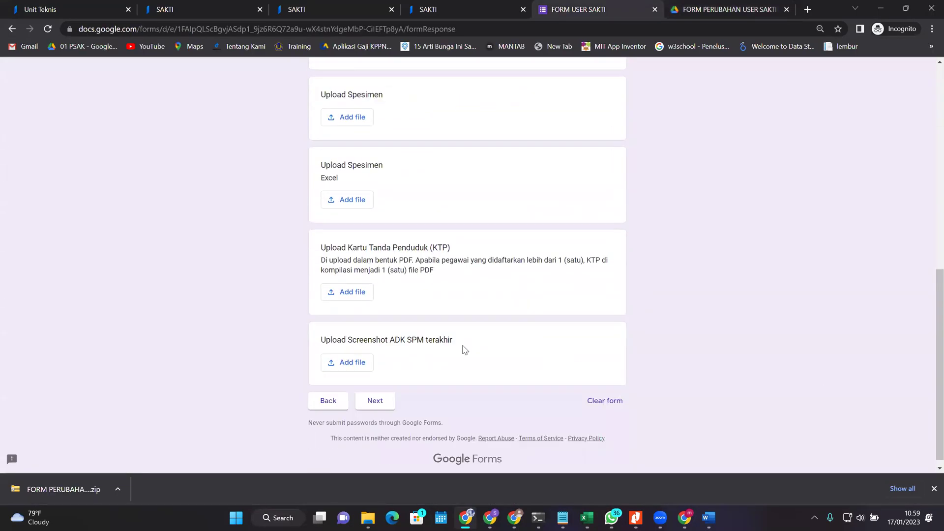
{"action": "left_click", "coordinate": [338, 402]}
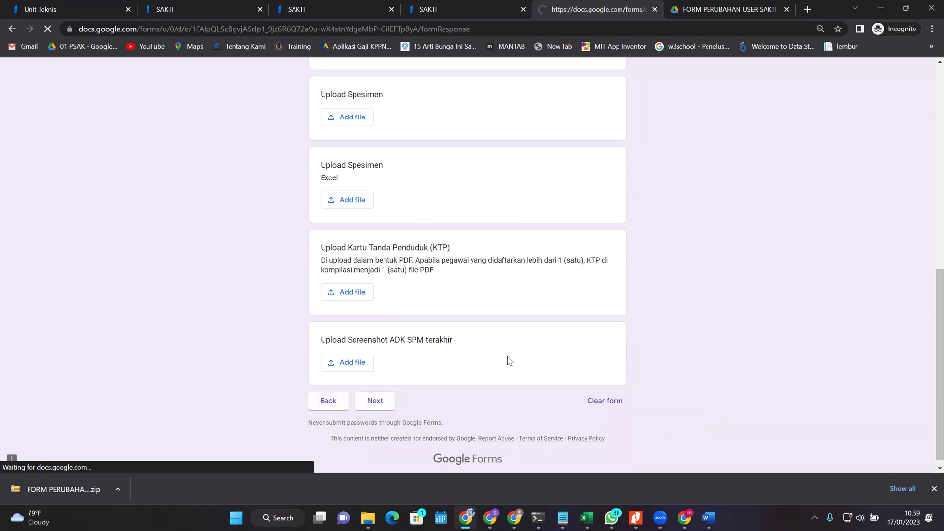
{"action": "scroll", "coordinate": [443, 398], "scroll_direction": "down", "scroll_amount": 4}
{"action": "left_click", "coordinate": [364, 358]}
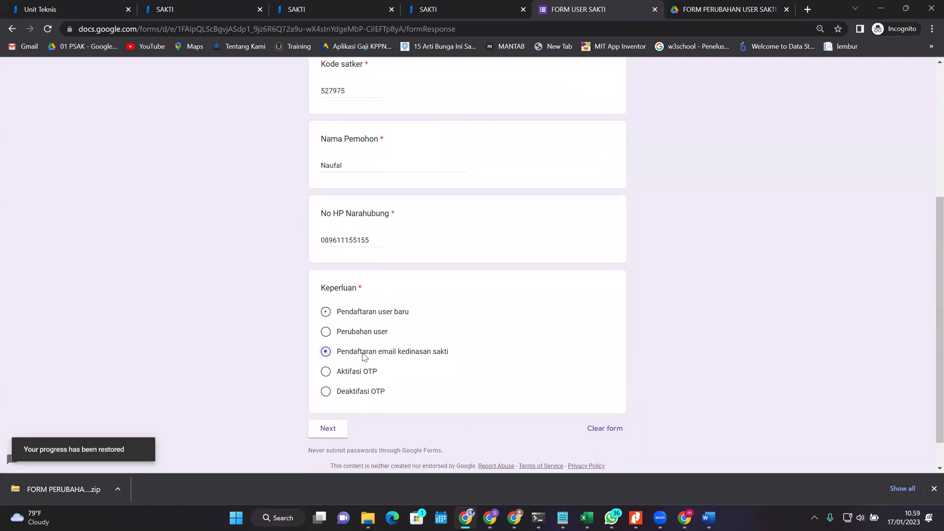
{"action": "left_click", "coordinate": [359, 315]}
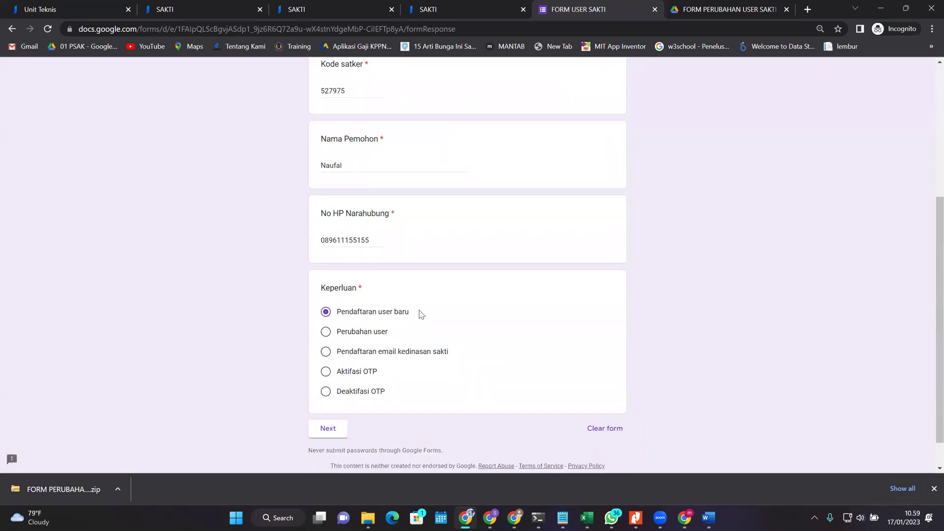
{"action": "left_click", "coordinate": [407, 357]}
{"action": "left_click", "coordinate": [377, 317]}
Step: Glance at the Format SK Penetapan document, then bring up the FORM PERUBAHAN USER SAKTI folder
{"action": "left_click", "coordinate": [709, 518]}
{"action": "left_click", "coordinate": [713, 518]}
{"action": "left_click", "coordinate": [585, 517]}
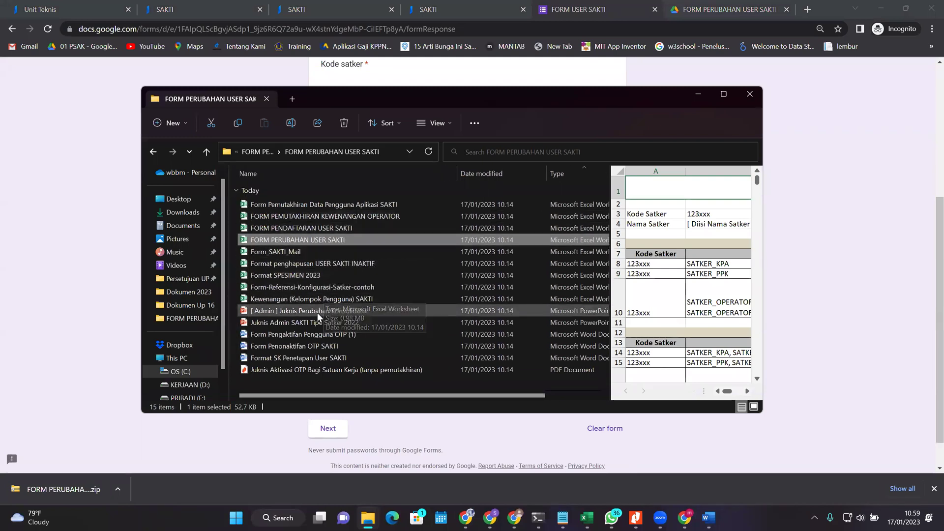
Step: Open the Form_SAKTI_Mail workbook from the FORM PERUBAHAN USER SAKTI folder
{"action": "double_click", "coordinate": [272, 252]}
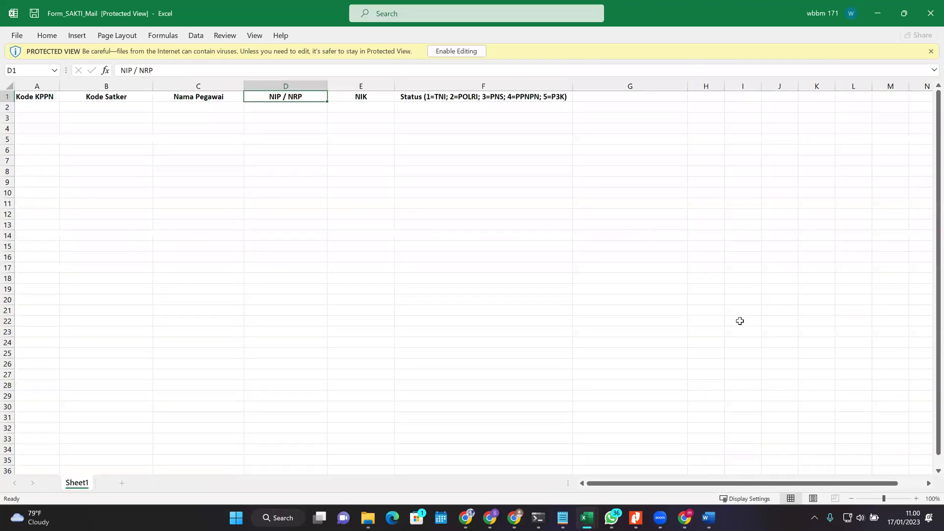
Step: Enable editing and enter KPPN code 109 and Satker code 527975 in A2:B2
{"action": "left_click", "coordinate": [469, 51]}
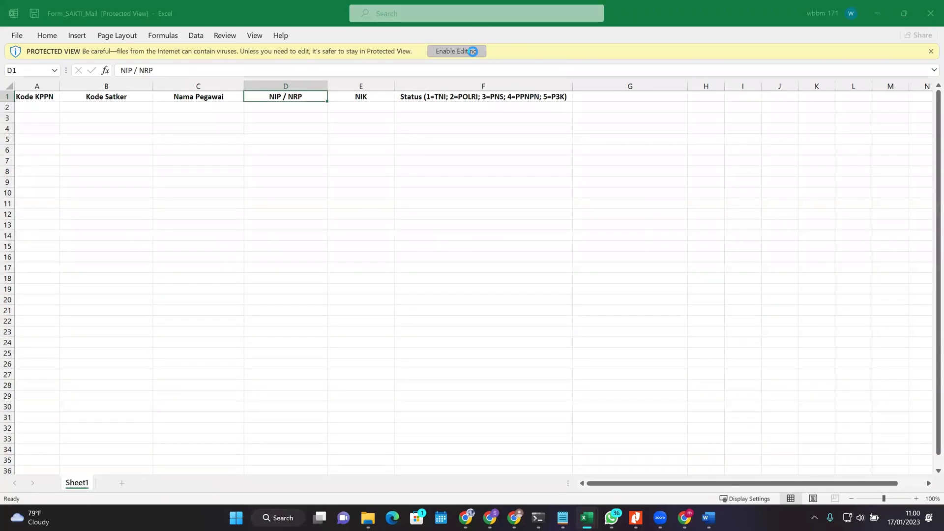
{"action": "left_click", "coordinate": [53, 151]}
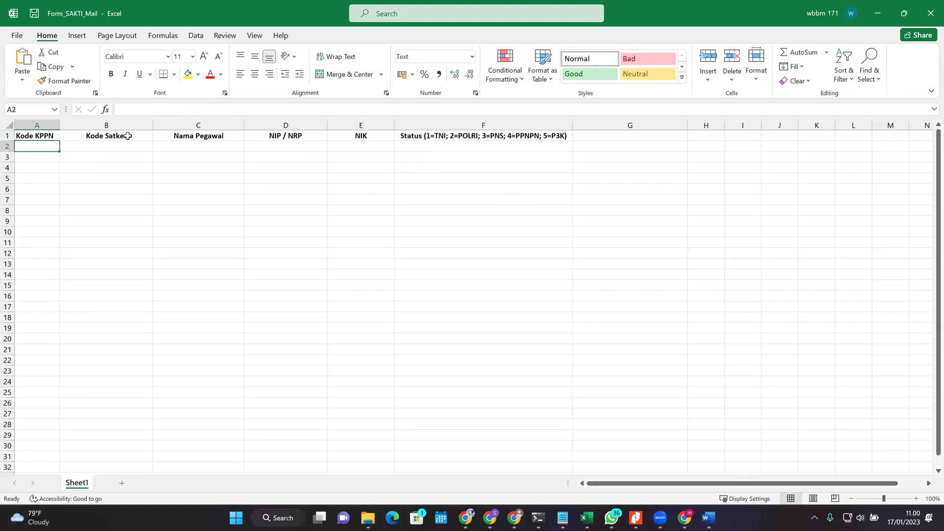
{"action": "left_click", "coordinate": [113, 144]}
{"action": "left_click", "coordinate": [52, 145]}
{"action": "type", "text": "109"}
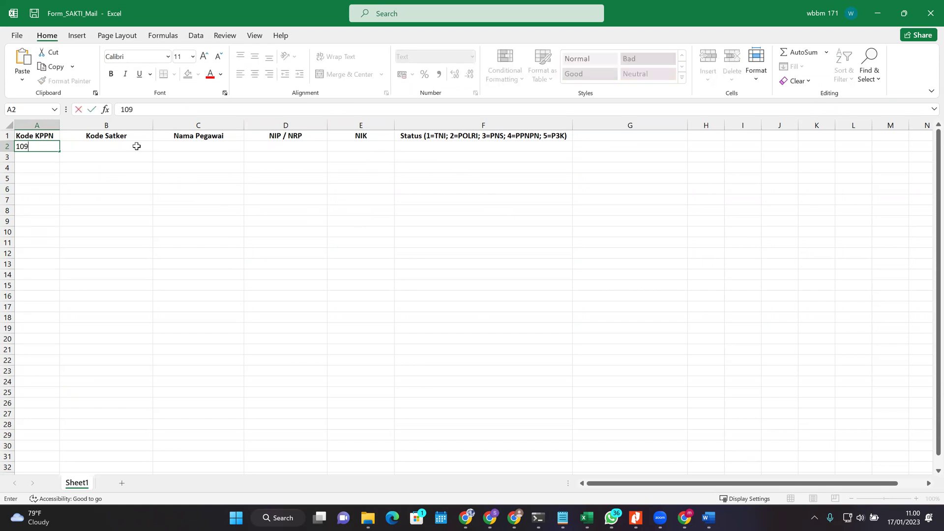
{"action": "left_click", "coordinate": [137, 146]}
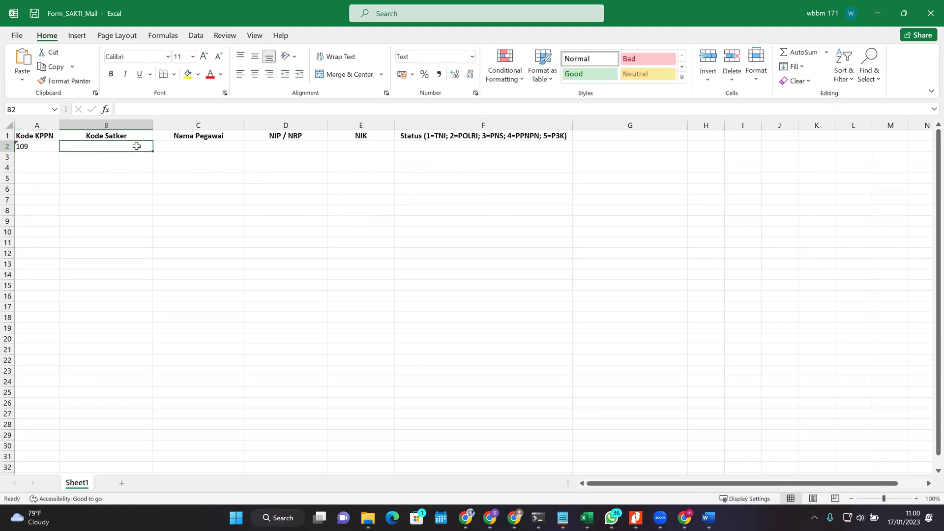
{"action": "type", "text": "527975"}
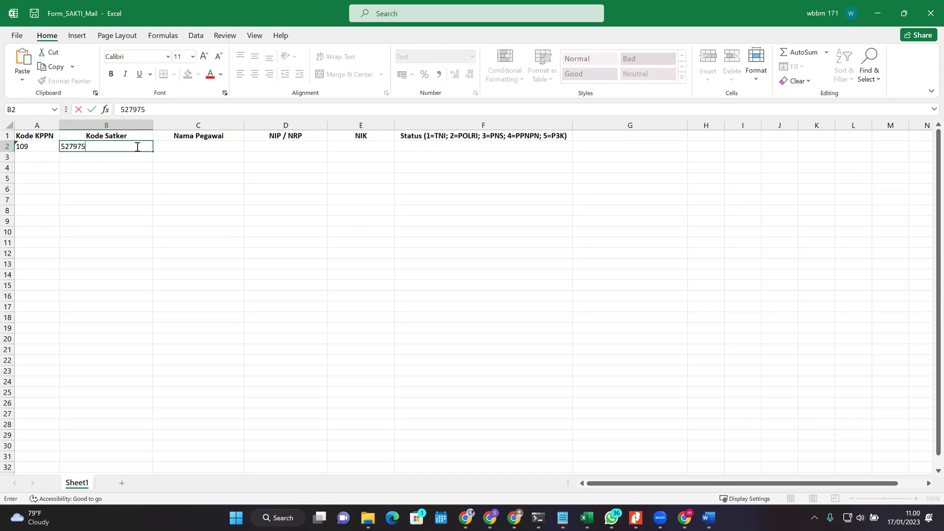
{"action": "key", "text": "Tab"}
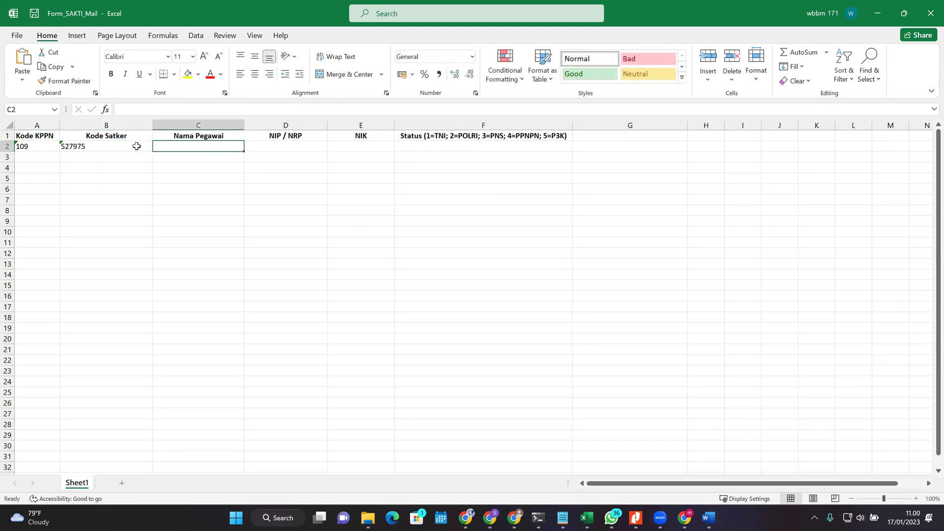
Step: Fill C2:F2 with the employee's name, NIP, NIK and status 1, then minimize the workbook
{"action": "type", "text": "fullan"}
{"action": "key", "text": "Tab"}
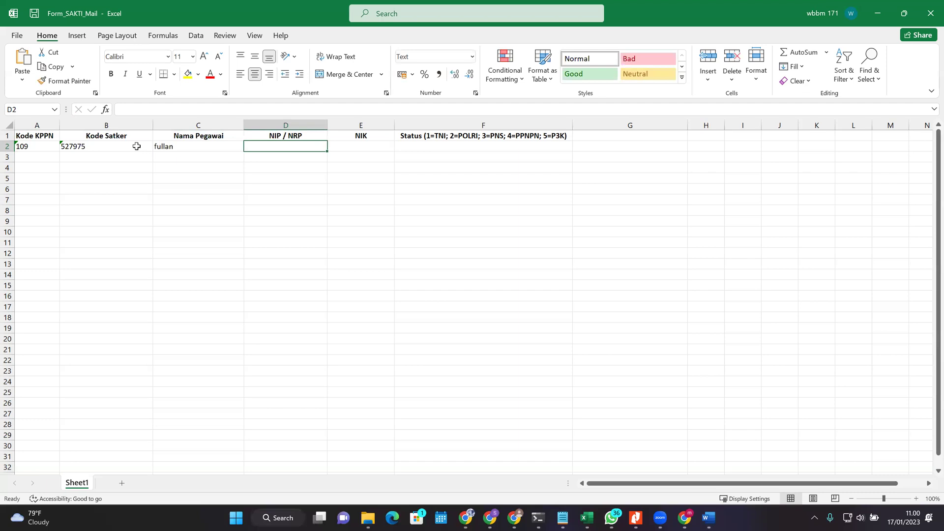
{"action": "type", "text": "154651"}
{"action": "key", "text": "Tab"}
{"action": "type", "text": "16565"}
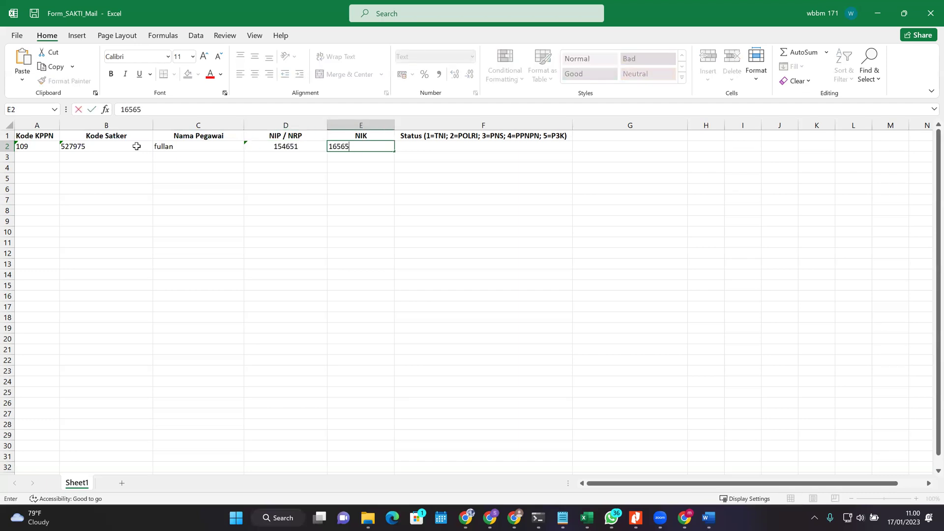
{"action": "key", "text": "Tab"}
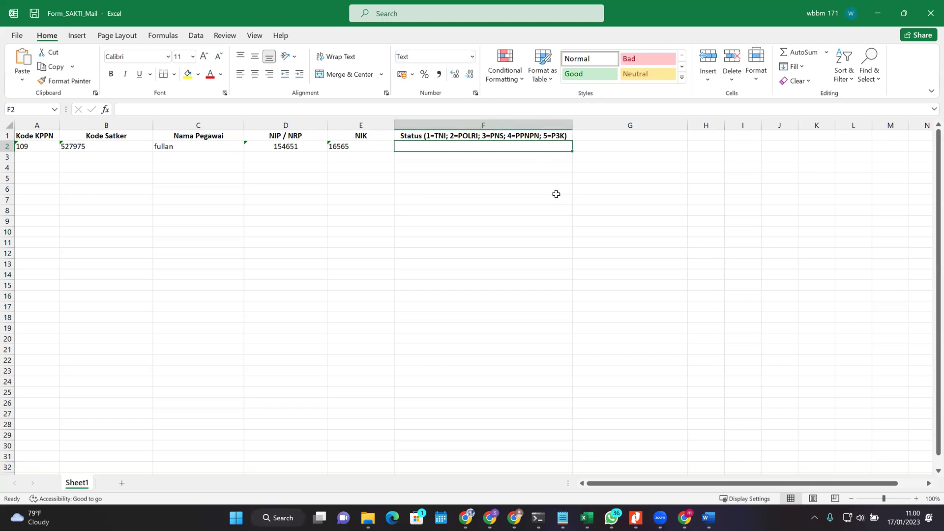
{"action": "type", "text": "3"}
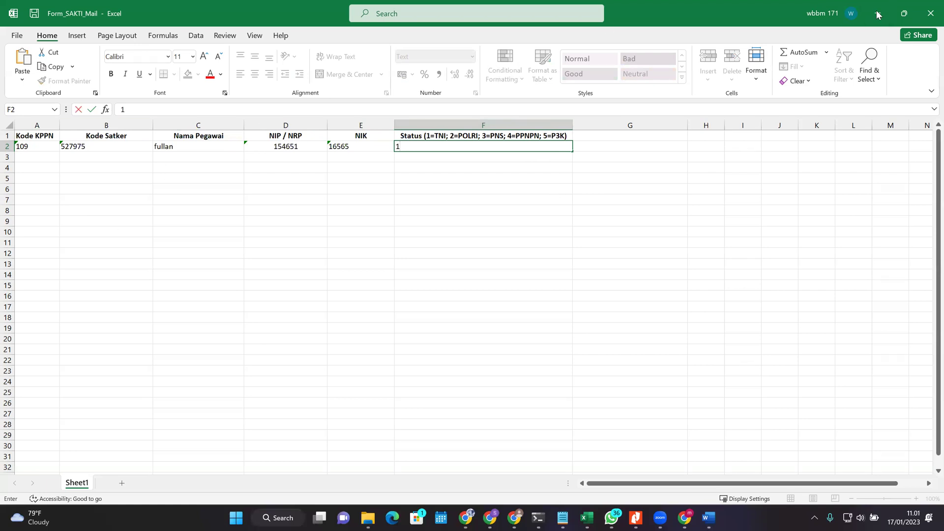
{"action": "left_click", "coordinate": [320, 156]}
{"action": "left_click", "coordinate": [888, 10]}
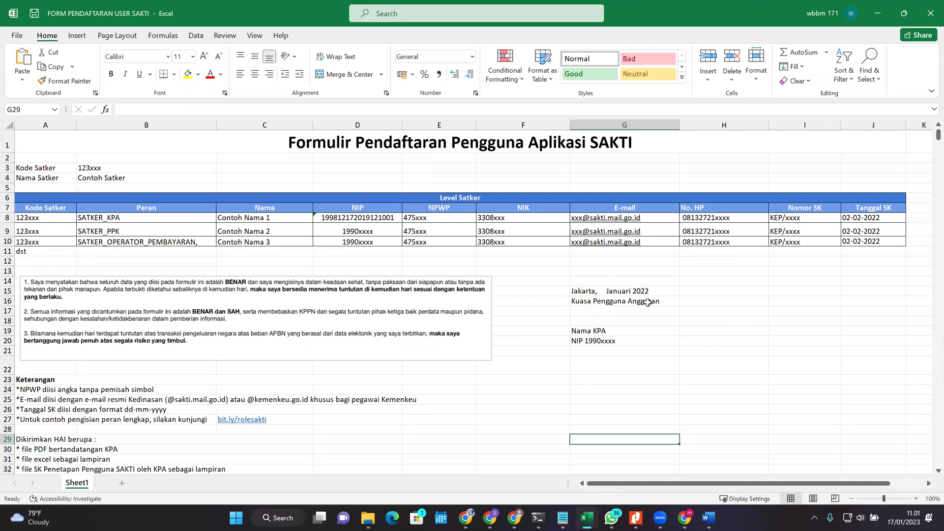
{"action": "mouse_move", "coordinate": [592, 518]}
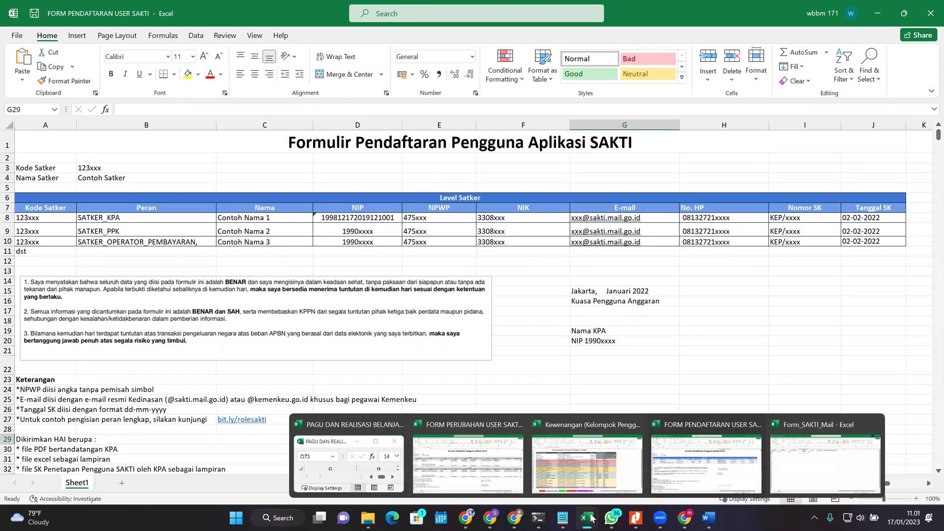
{"action": "left_click", "coordinate": [713, 352]}
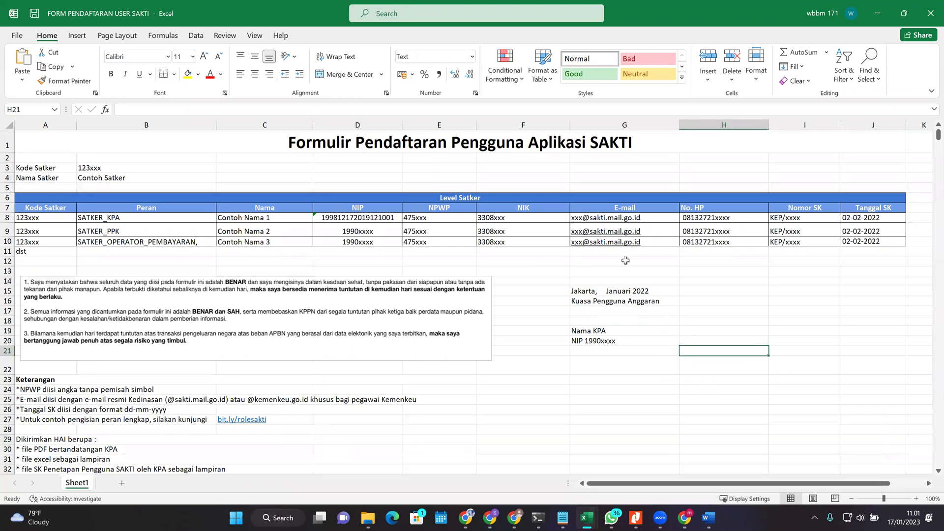
{"action": "left_click", "coordinate": [440, 262]}
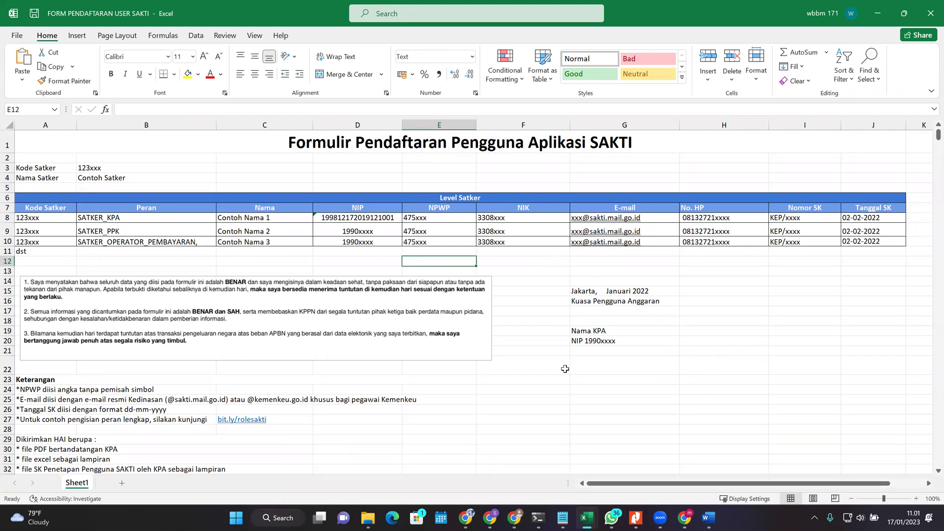
{"action": "left_click", "coordinate": [631, 279]}
{"action": "left_click", "coordinate": [676, 220]}
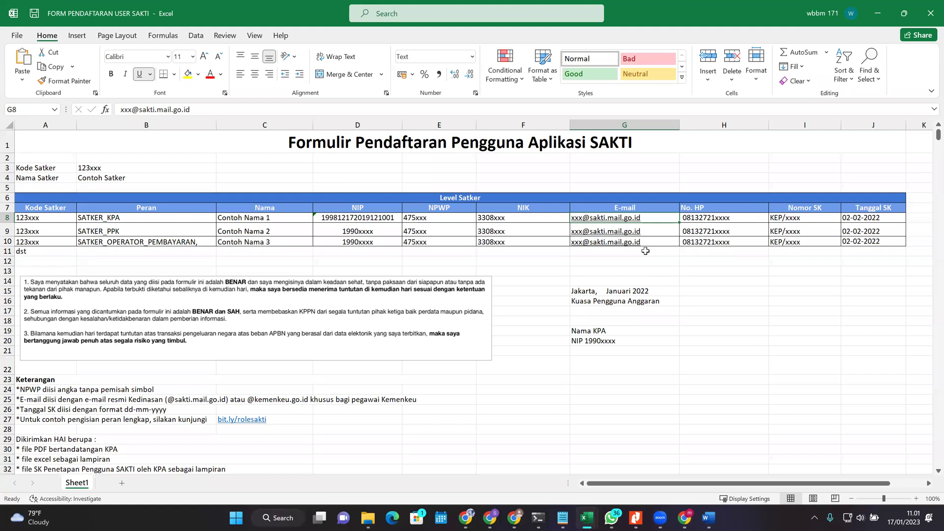
{"action": "left_click", "coordinate": [730, 219]}
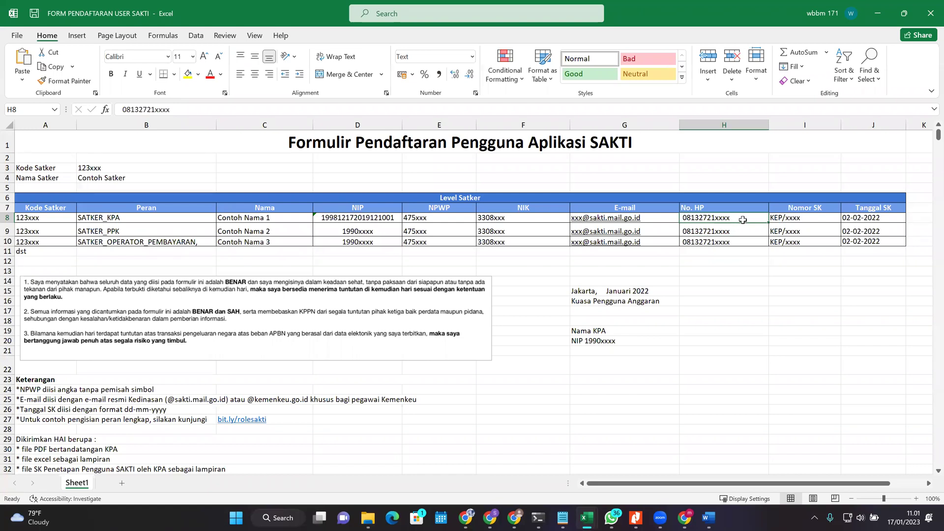
Step: Review the e-mail, phone number and Nomor SK entries in row 8 (G8–I8)
{"action": "key", "text": "Left"}
{"action": "key", "text": "Right"}
{"action": "key", "text": "Down"}
{"action": "left_click", "coordinate": [743, 220]}
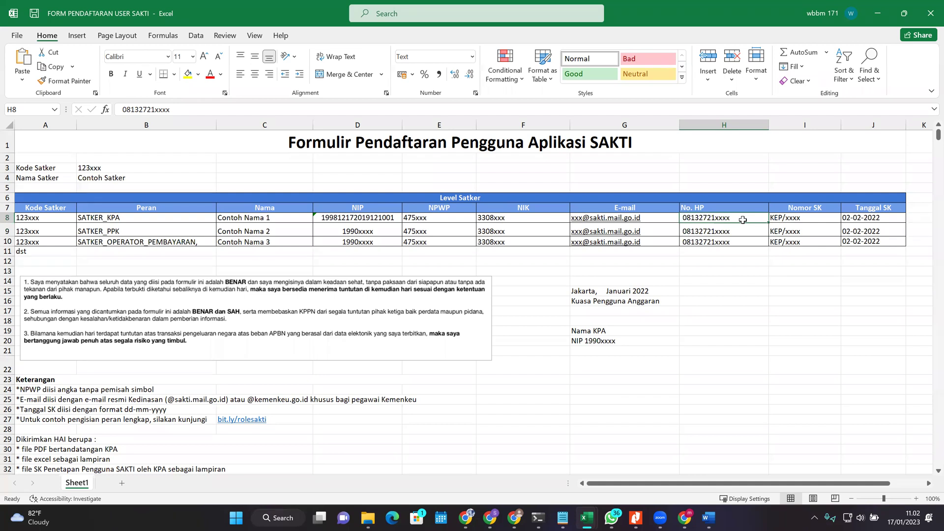
{"action": "key", "text": "Right"}
{"action": "key", "text": "Left"}
{"action": "key", "text": "Right"}
{"action": "key", "text": "Left"}
{"action": "key", "text": "Right"}
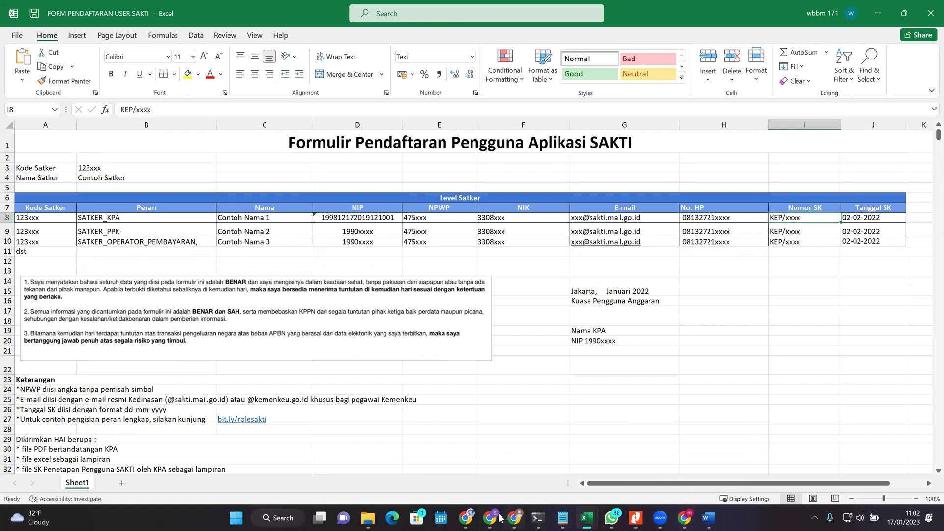
Step: Bring the FORM USER SAKTI Google Form in Chrome to the front
{"action": "mouse_move", "coordinate": [490, 518]}
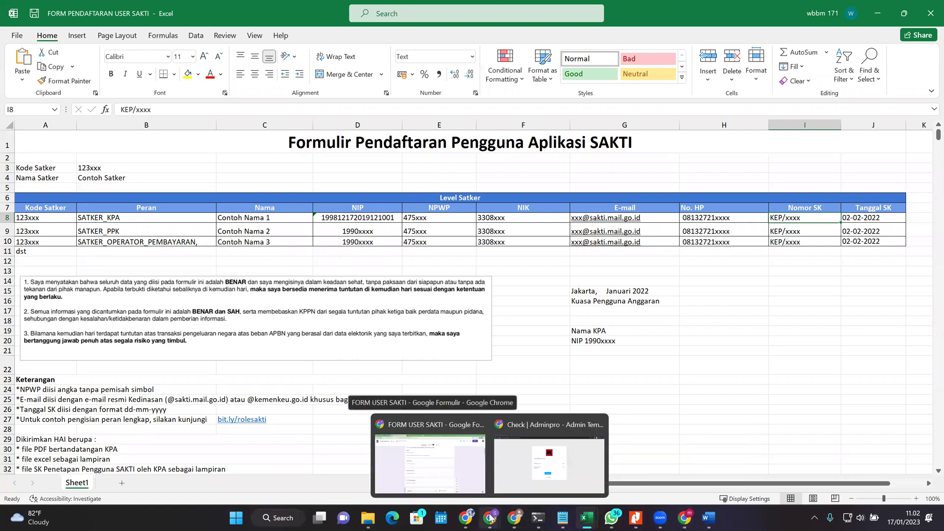
{"action": "left_click", "coordinate": [491, 518]}
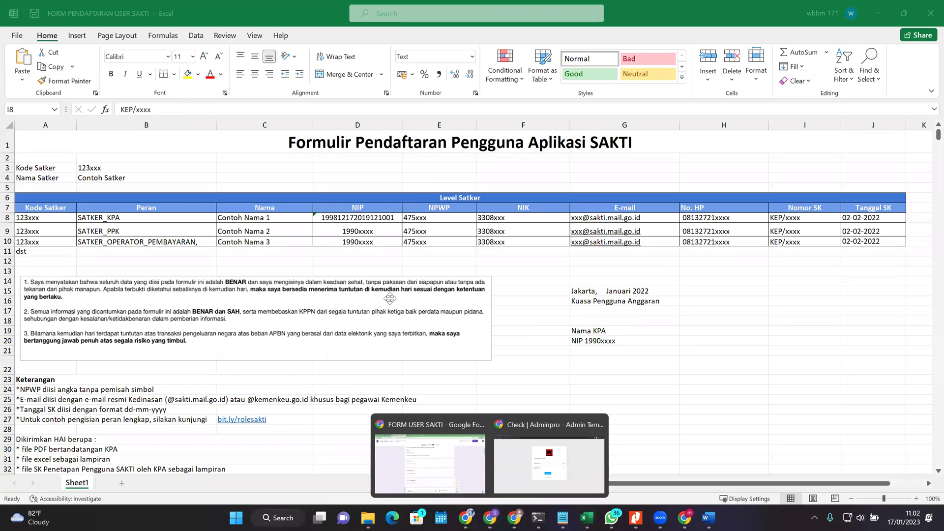
{"action": "left_click", "coordinate": [429, 464]}
Step: In the incognito form, choose Perubahan user as the purpose and go to the next section
{"action": "scroll", "coordinate": [391, 315], "scroll_direction": "up", "scroll_amount": 3}
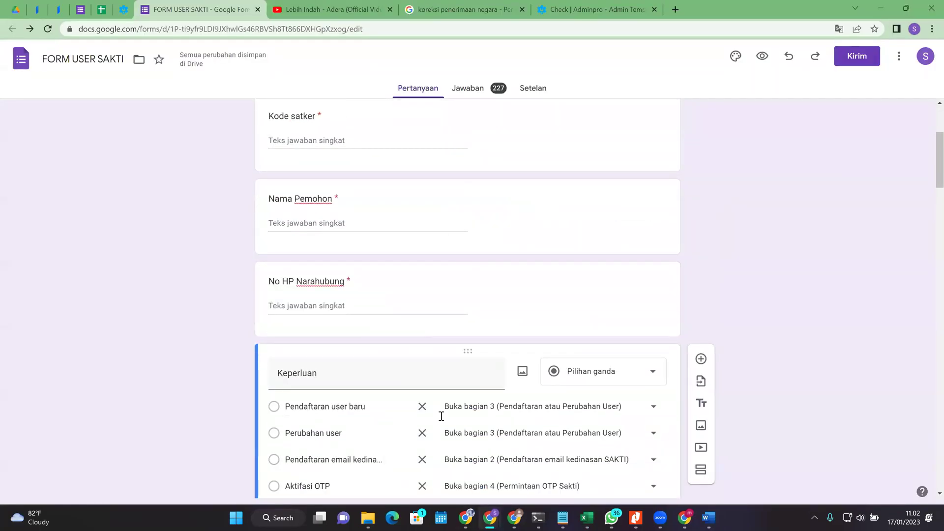
{"action": "key", "text": "alt+Tab"}
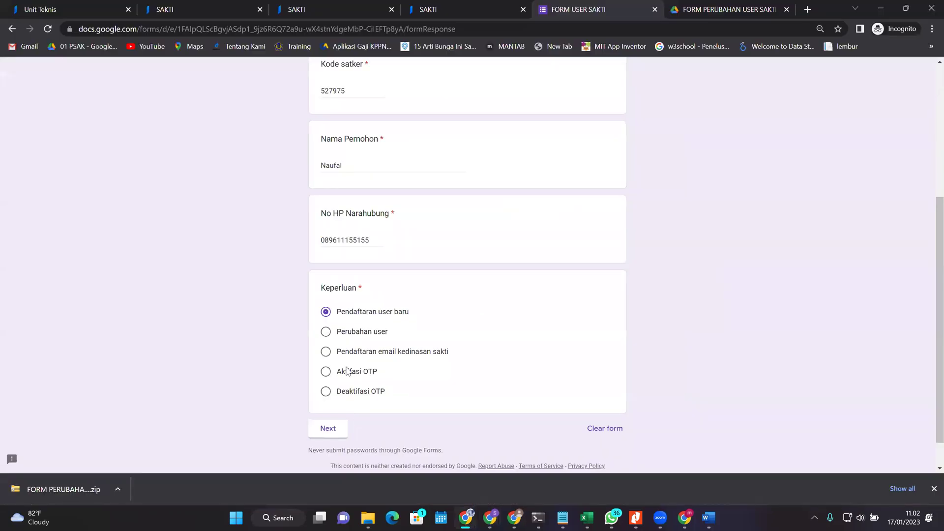
{"action": "left_click", "coordinate": [325, 332]}
{"action": "left_click", "coordinate": [335, 428]}
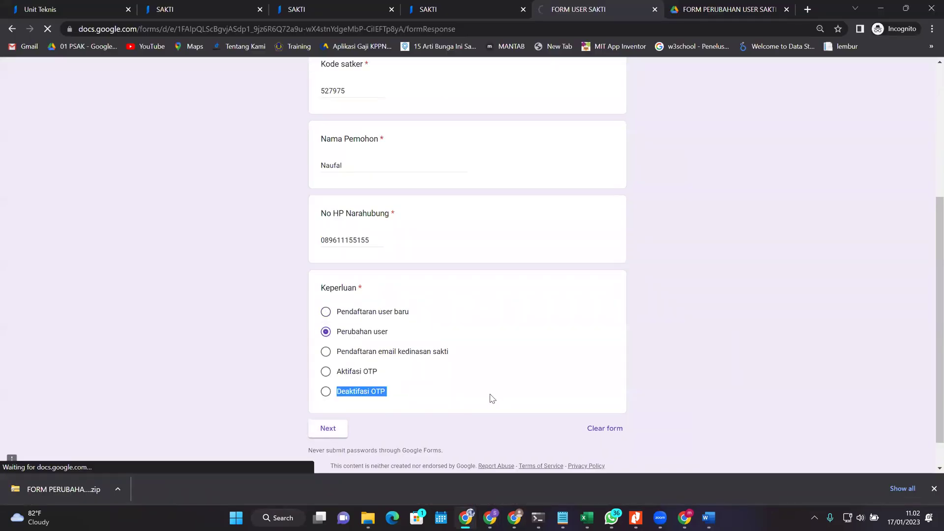
Step: Highlight the Upload Form Pendaftaran User and Upload SK Kewenangan user titles, then return to the Excel workbook
{"action": "scroll", "coordinate": [425, 356], "scroll_direction": "down", "scroll_amount": 6}
{"action": "scroll", "coordinate": [406, 354], "scroll_direction": "up", "scroll_amount": 3}
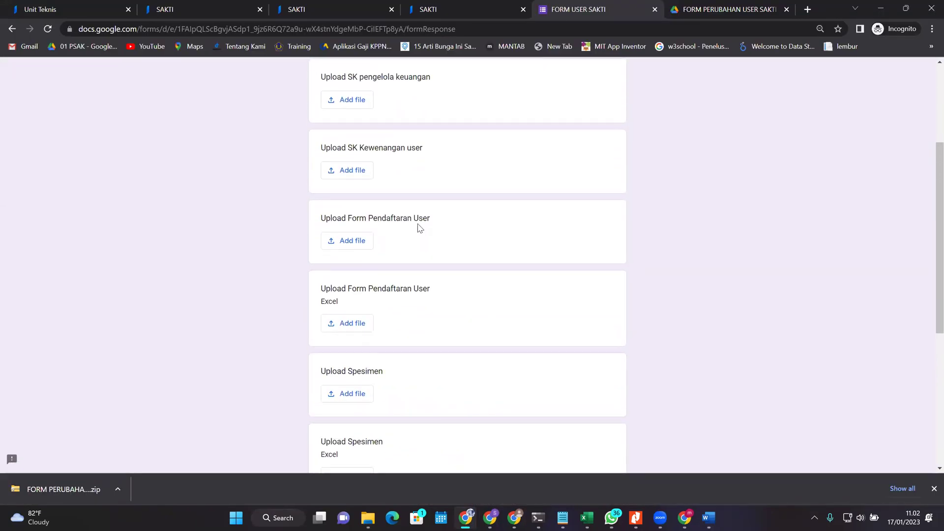
{"action": "left_click_drag", "start_coordinate": [325, 216], "coordinate": [391, 219]}
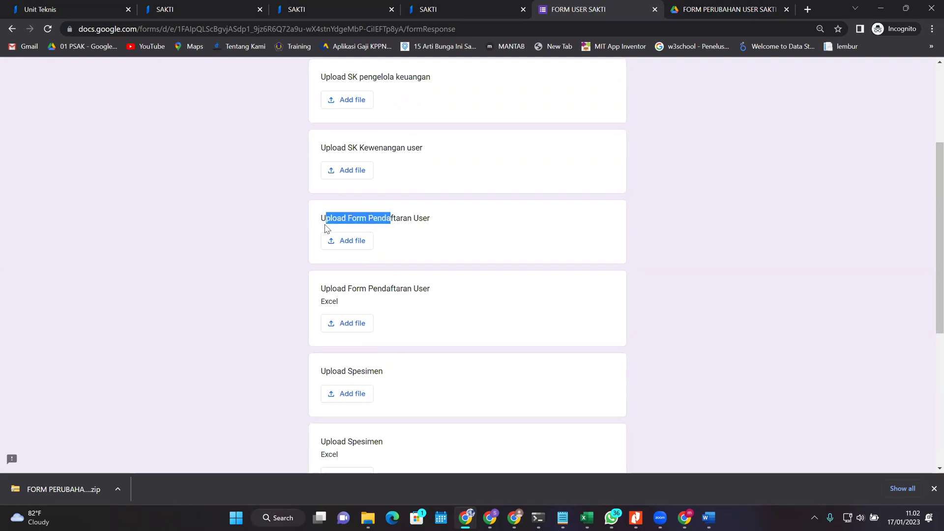
{"action": "left_click_drag", "start_coordinate": [324, 145], "coordinate": [558, 133]}
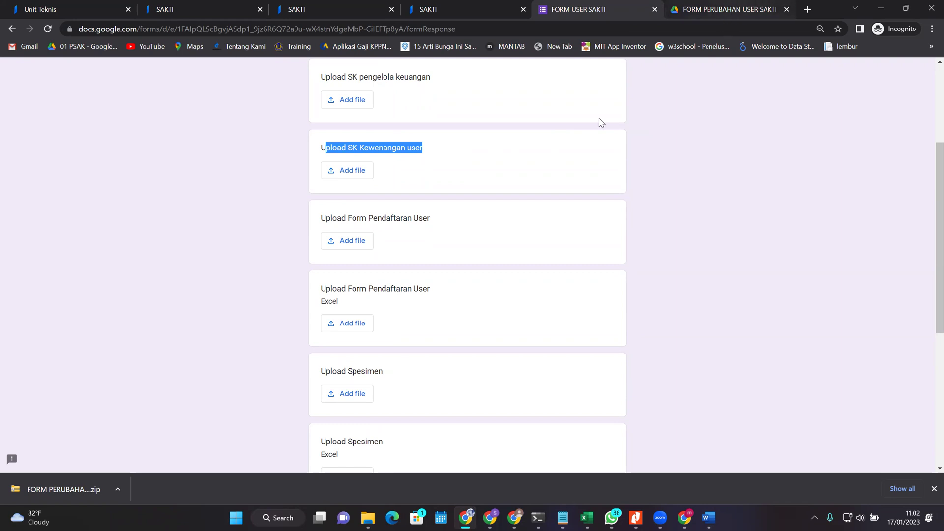
{"action": "left_click_drag", "start_coordinate": [320, 147], "coordinate": [564, 147]}
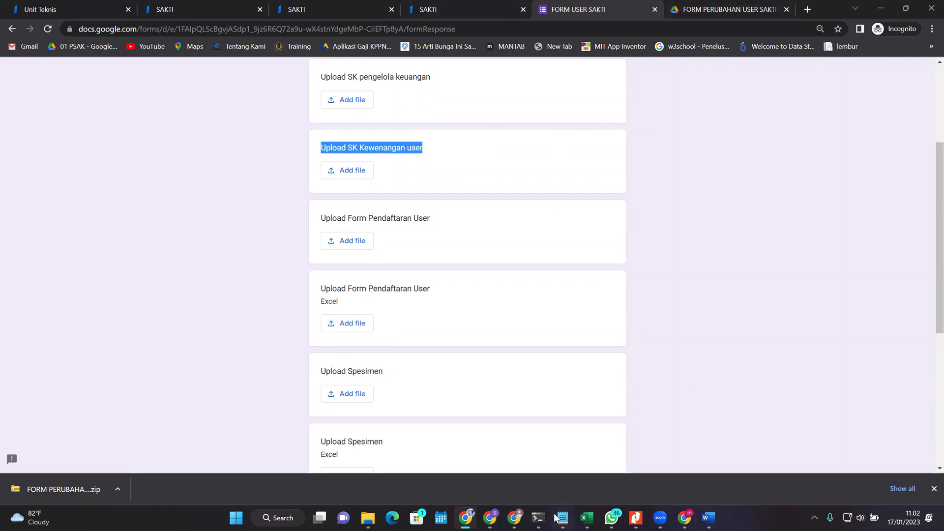
{"action": "left_click", "coordinate": [587, 517]}
{"action": "left_click", "coordinate": [688, 467]}
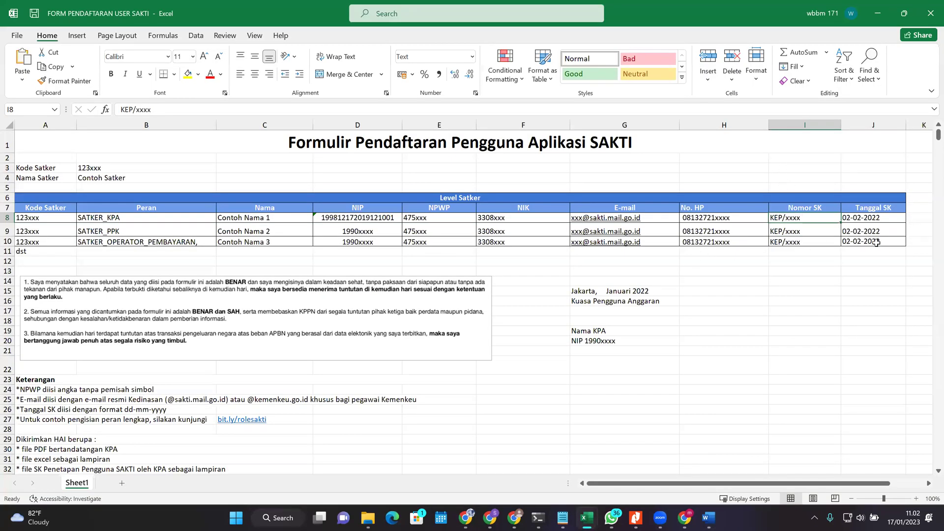
{"action": "left_click", "coordinate": [876, 216]}
{"action": "scroll", "coordinate": [202, 410], "scroll_direction": "down", "scroll_amount": 2}
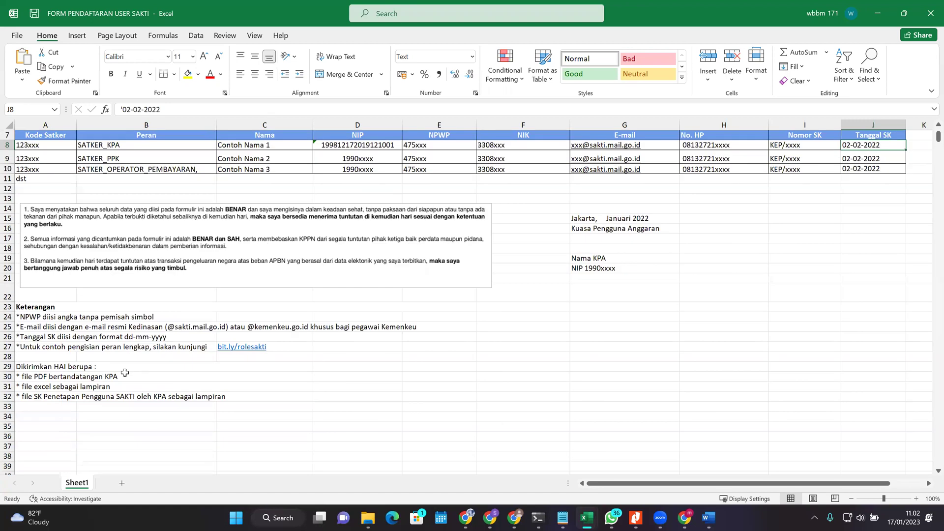
{"action": "left_click_drag", "start_coordinate": [28, 317], "coordinate": [38, 345]}
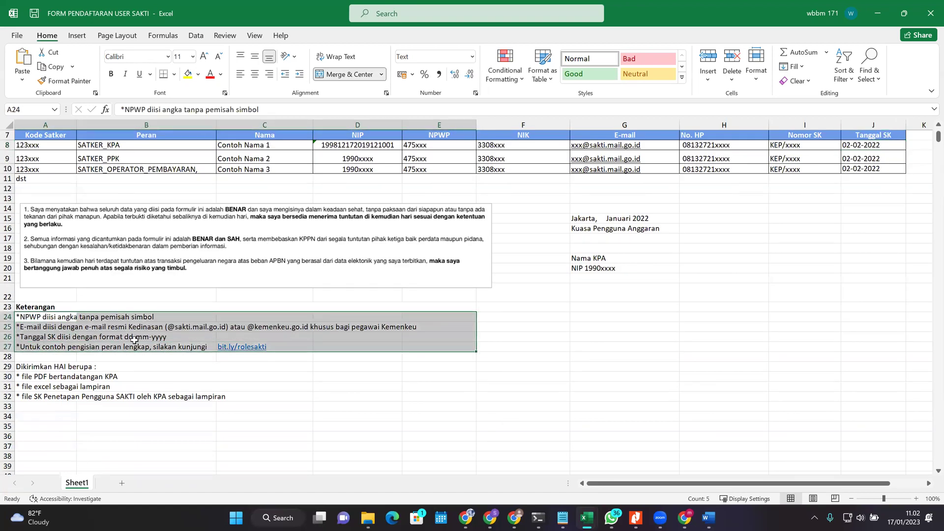
{"action": "left_click", "coordinate": [46, 346]}
{"action": "left_click", "coordinate": [35, 338]}
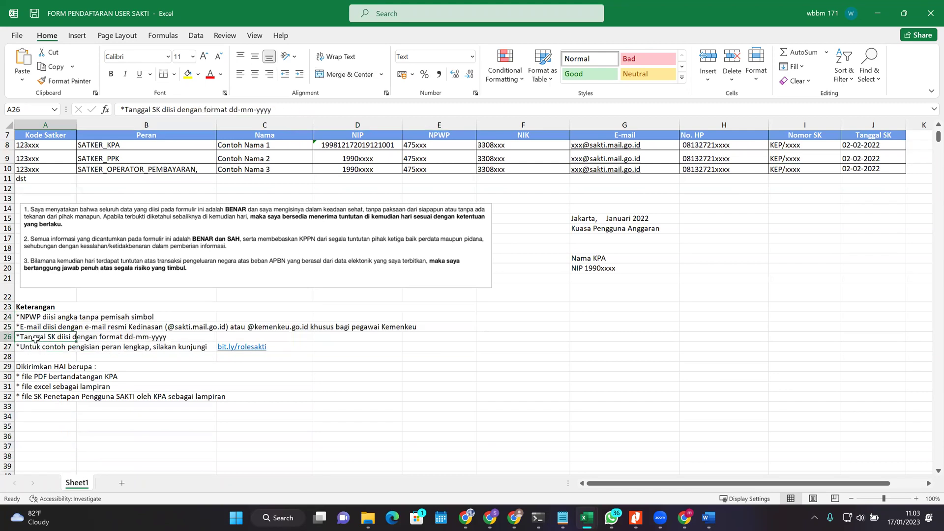
{"action": "left_click", "coordinate": [85, 337]}
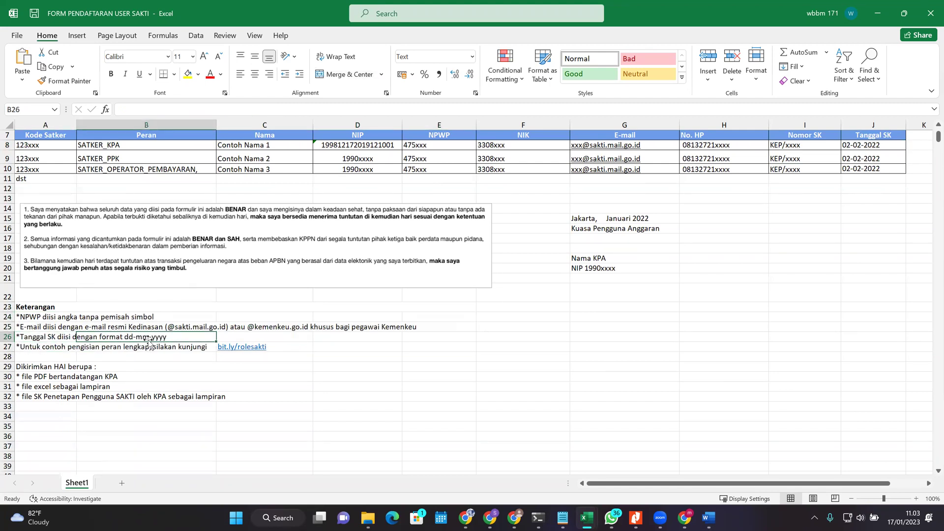
{"action": "scroll", "coordinate": [515, 301], "scroll_direction": "up", "scroll_amount": 2}
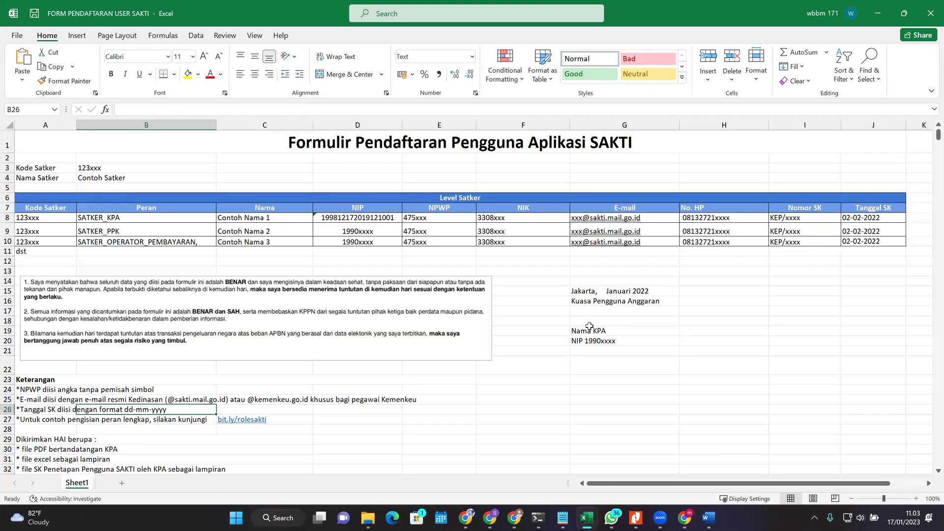
{"action": "left_click", "coordinate": [853, 251]}
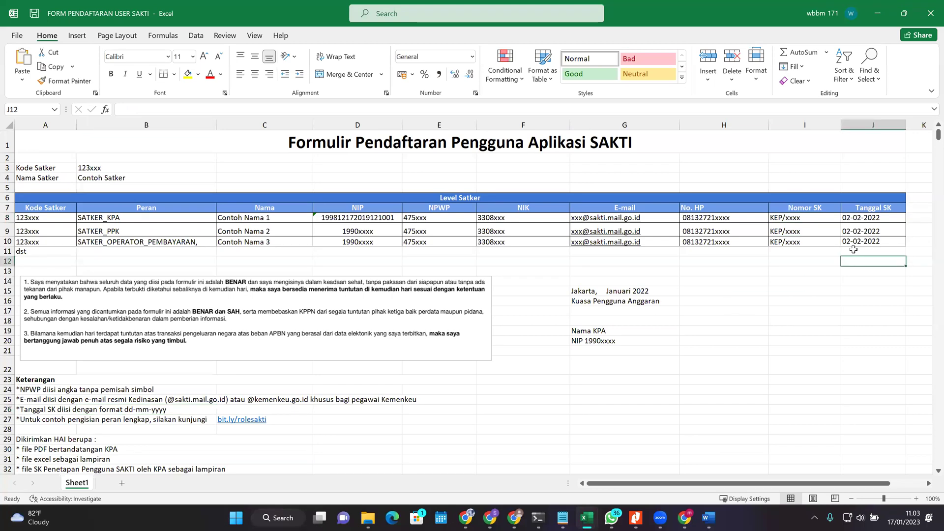
{"action": "left_click", "coordinate": [886, 237]}
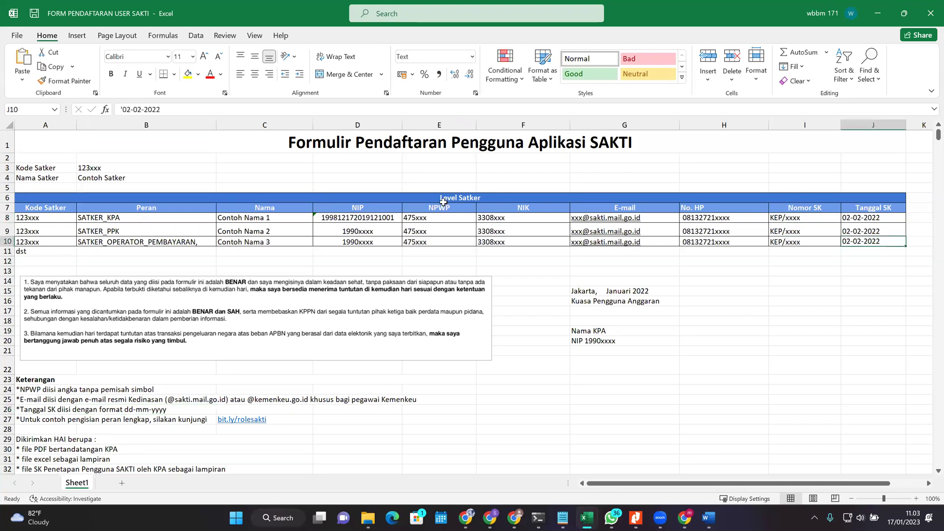
{"action": "left_click", "coordinate": [859, 251]}
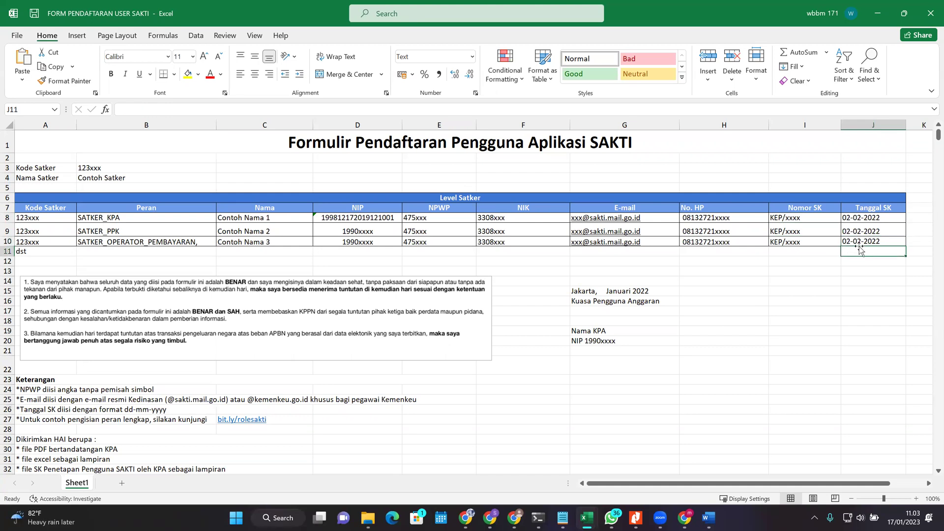
Step: Enter test dates 12 januari 2023 in J11 and 12/01/2023 in J12
{"action": "type", "text": "12 j"}
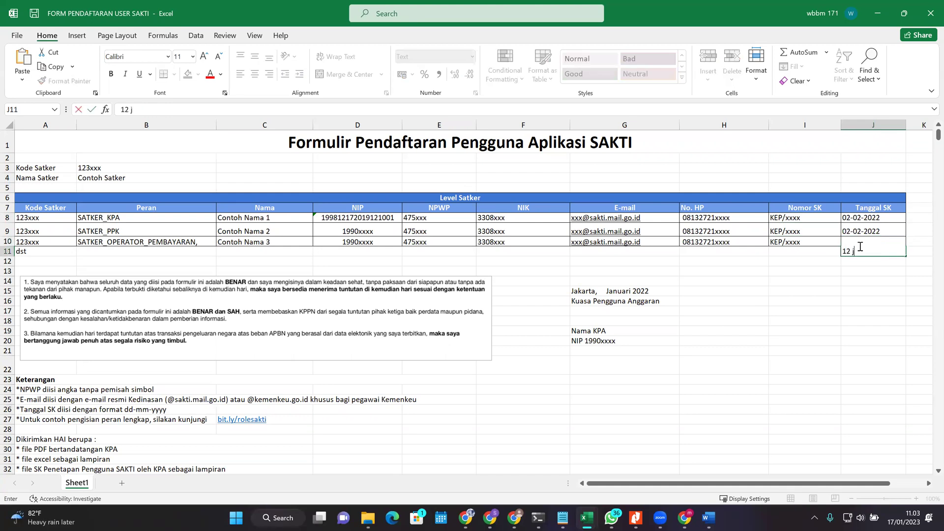
{"action": "type", "text": "anuari 2023"}
{"action": "key", "text": "Return"}
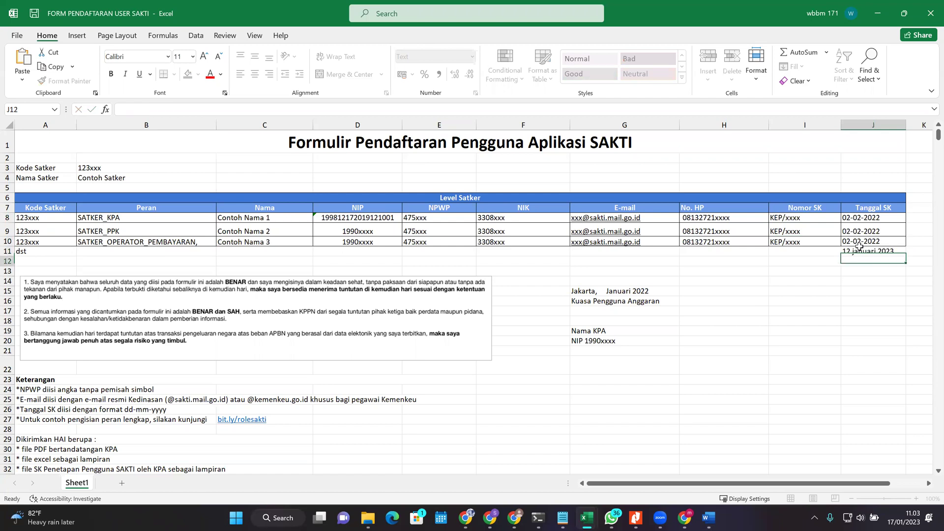
{"action": "type", "text": "12/01"}
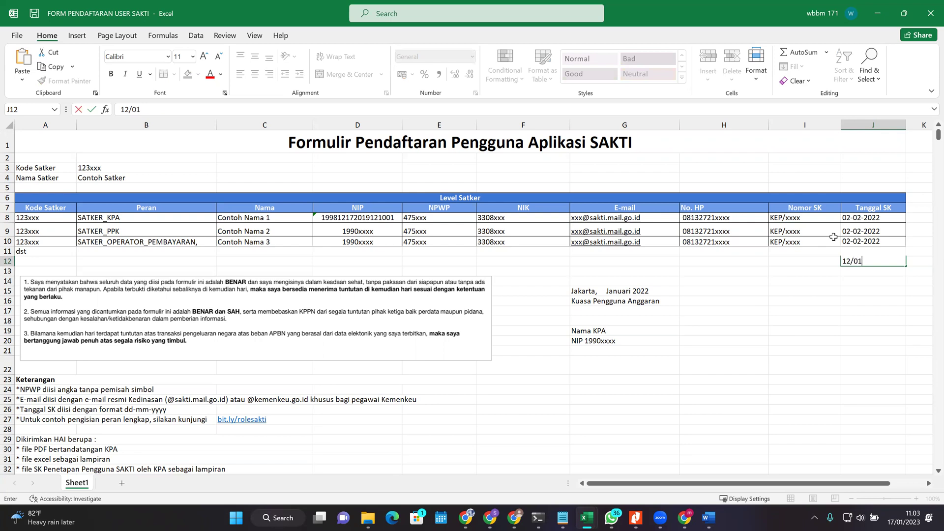
{"action": "type", "text": "/2023"}
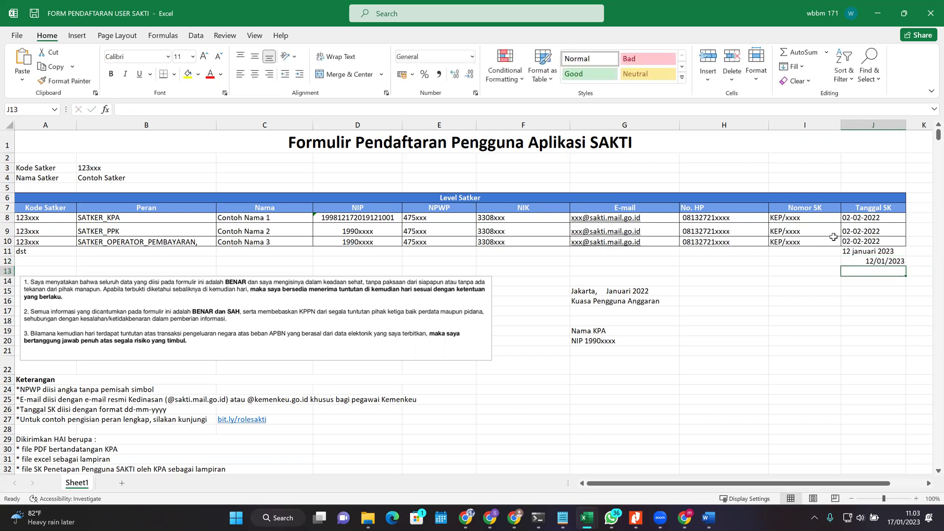
{"action": "key", "text": "ctrl+Return"}
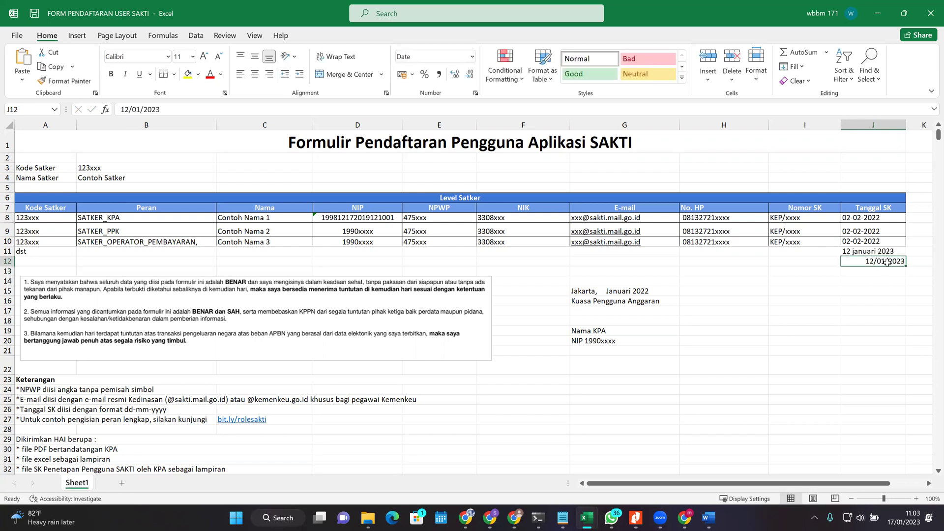
Step: Review the Tanggal SK dates in J9 through J12
{"action": "left_click_drag", "start_coordinate": [879, 251], "coordinate": [884, 264]}
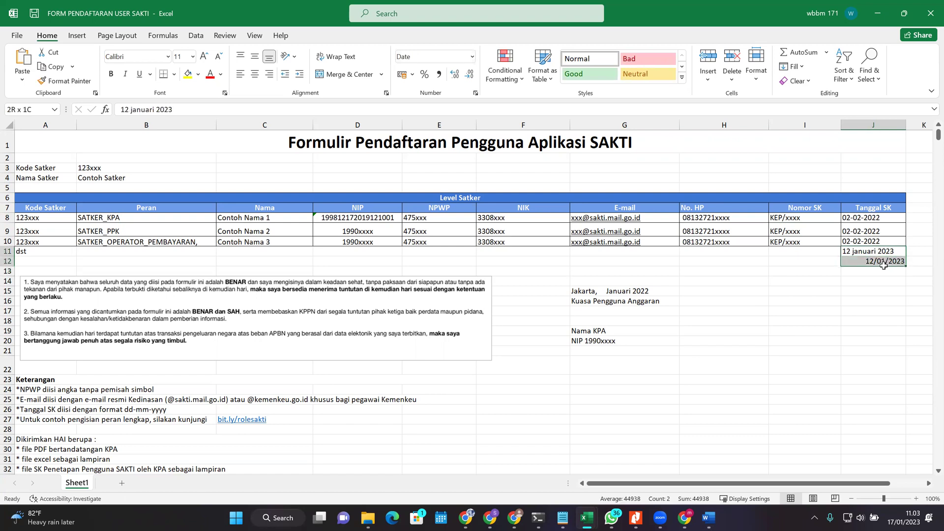
{"action": "left_click", "coordinate": [880, 276]}
{"action": "left_click", "coordinate": [877, 261]}
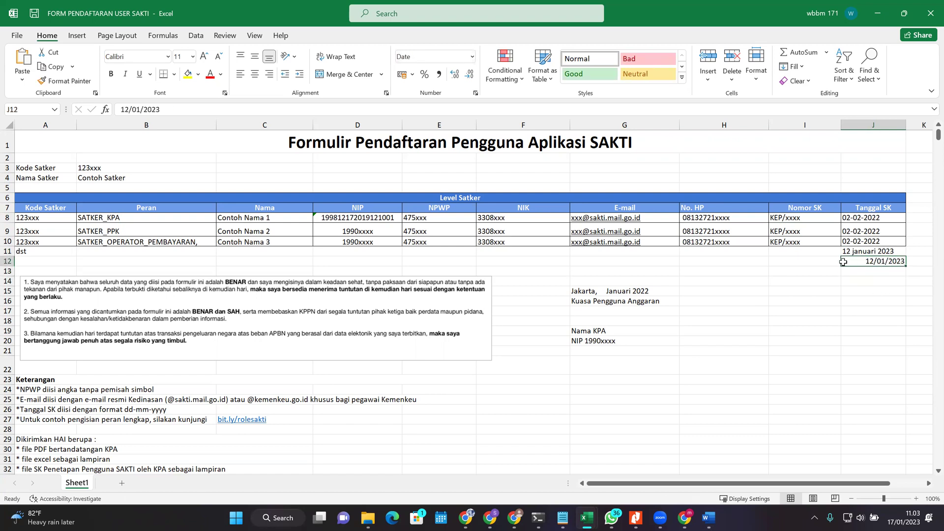
{"action": "left_click", "coordinate": [870, 240]}
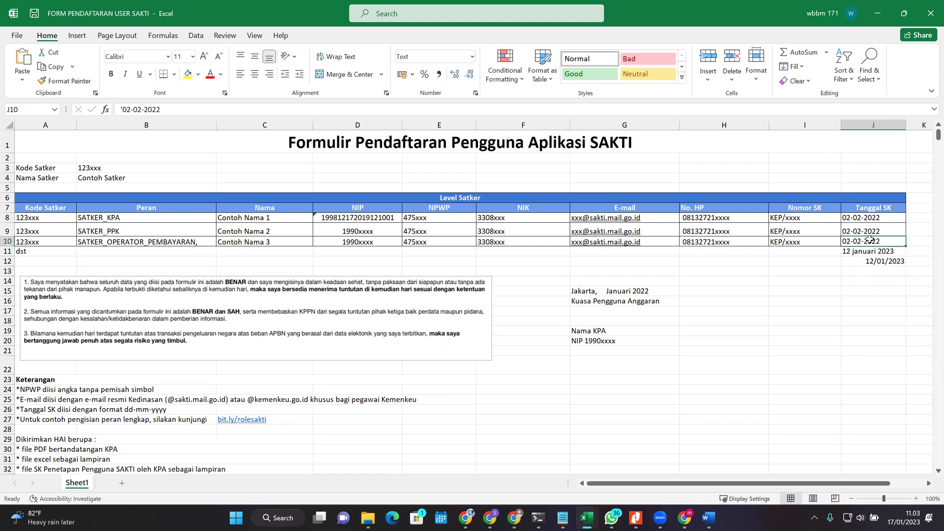
{"action": "left_click", "coordinate": [121, 109]}
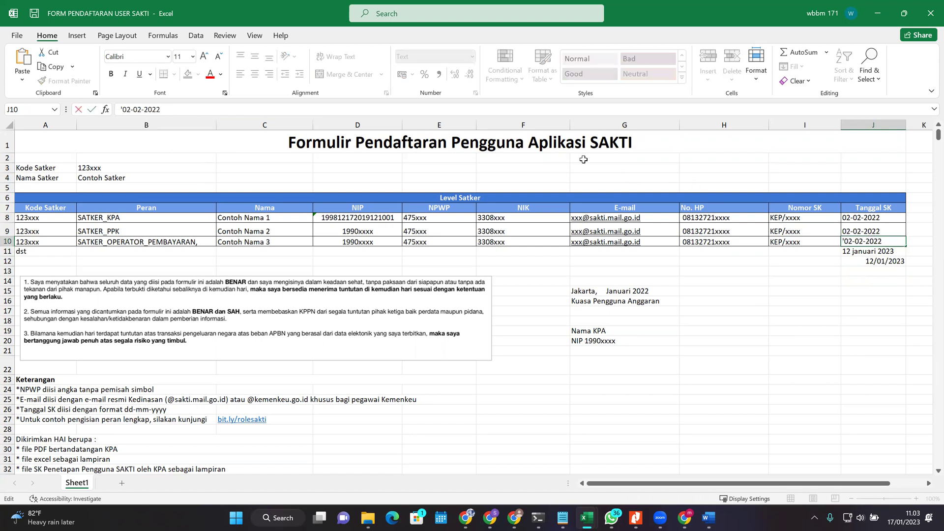
{"action": "left_click", "coordinate": [879, 271]}
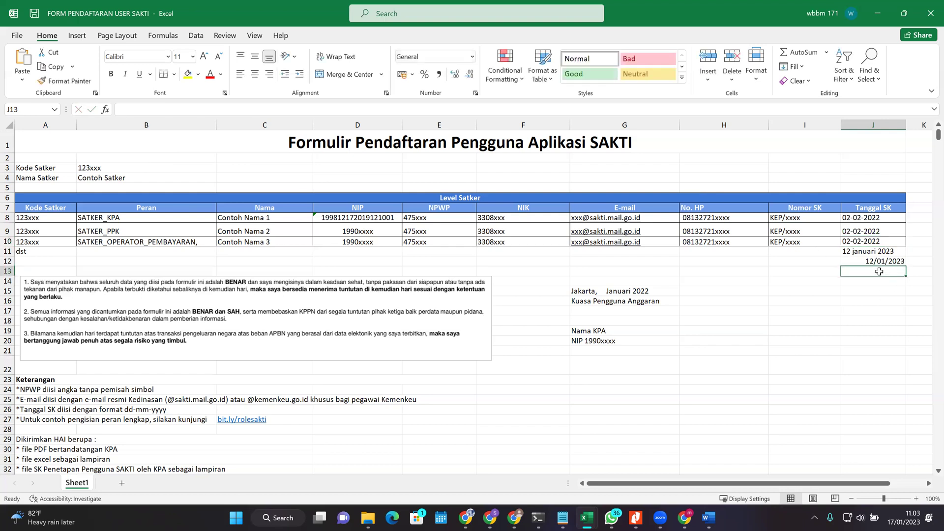
{"action": "left_click", "coordinate": [859, 231]}
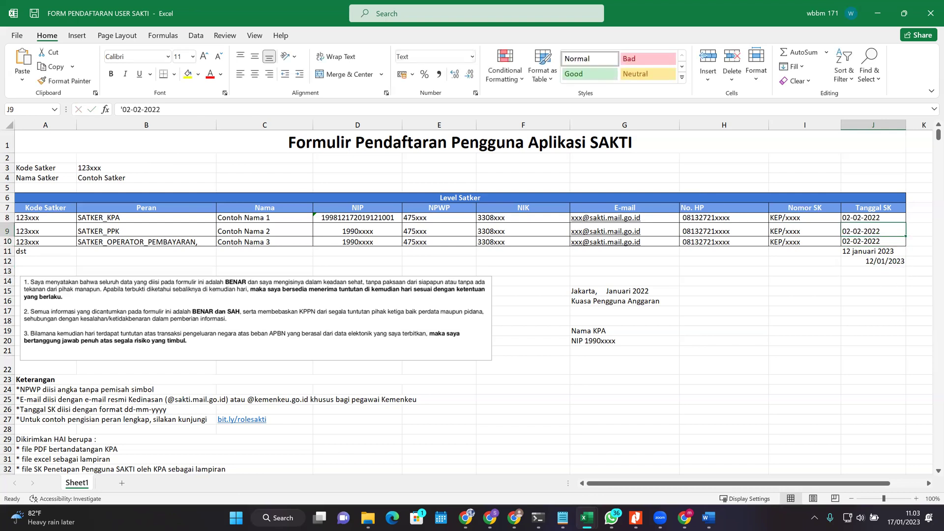
Step: Check the date-format note in row 26 and the example Tanggal SK dates
{"action": "scroll", "coordinate": [863, 235], "scroll_direction": "down", "scroll_amount": 3}
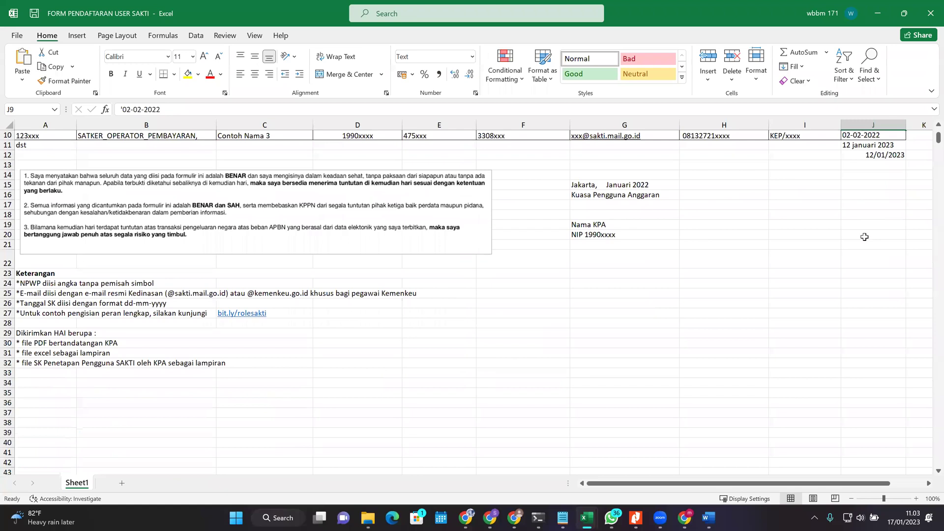
{"action": "left_click", "coordinate": [133, 303]}
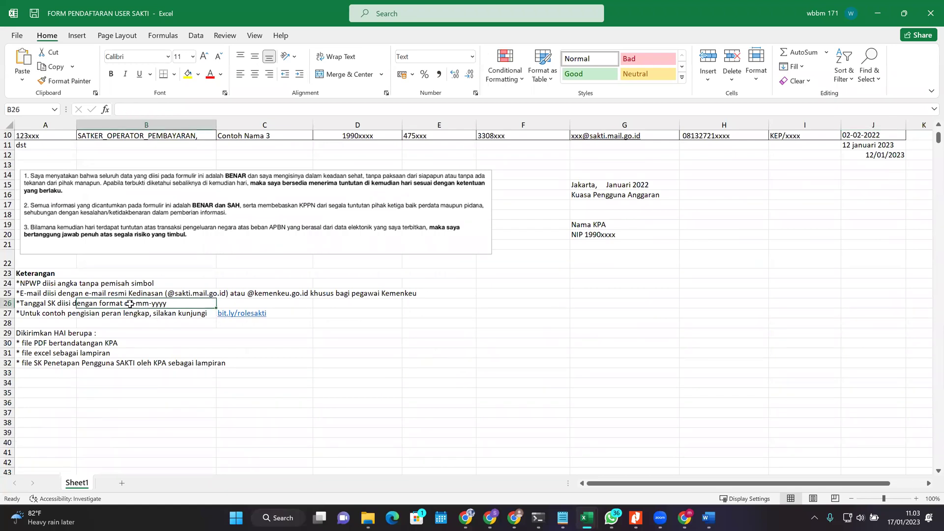
{"action": "scroll", "coordinate": [132, 315], "scroll_direction": "up", "scroll_amount": 1}
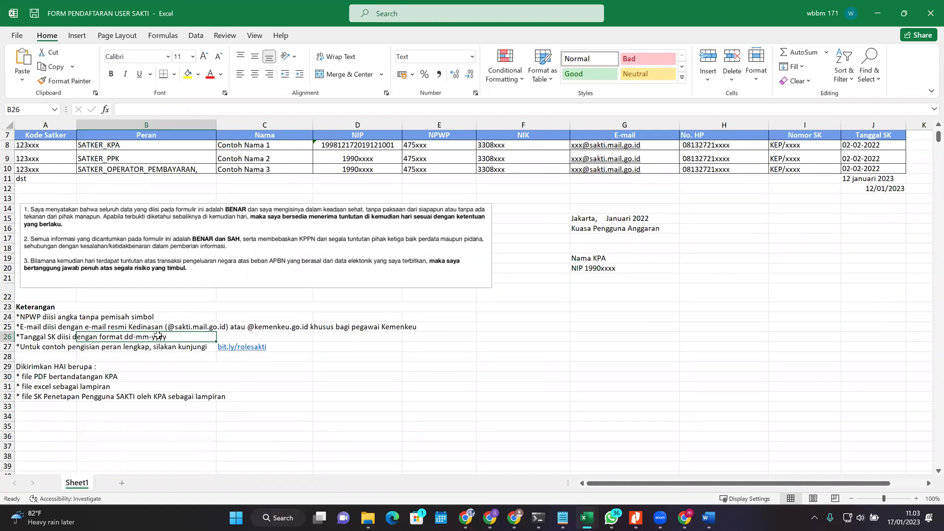
{"action": "left_click_drag", "start_coordinate": [871, 147], "coordinate": [875, 169]}
{"action": "left_click", "coordinate": [878, 193]}
{"action": "left_click", "coordinate": [873, 179]}
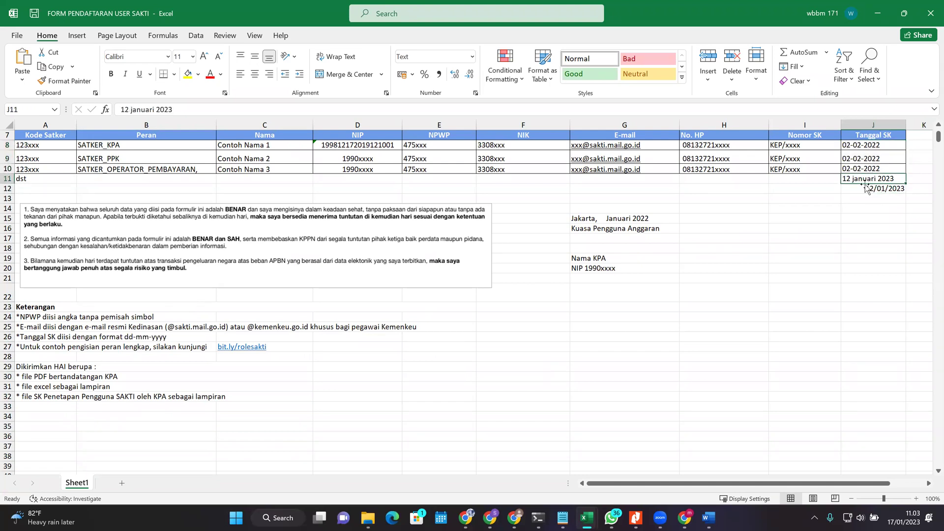
{"action": "left_click", "coordinate": [885, 191]}
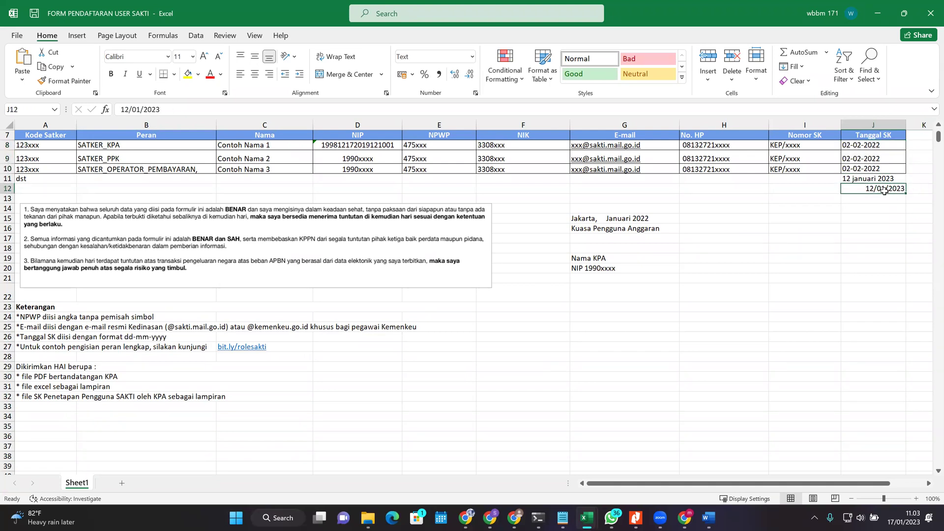
{"action": "left_click", "coordinate": [869, 199]}
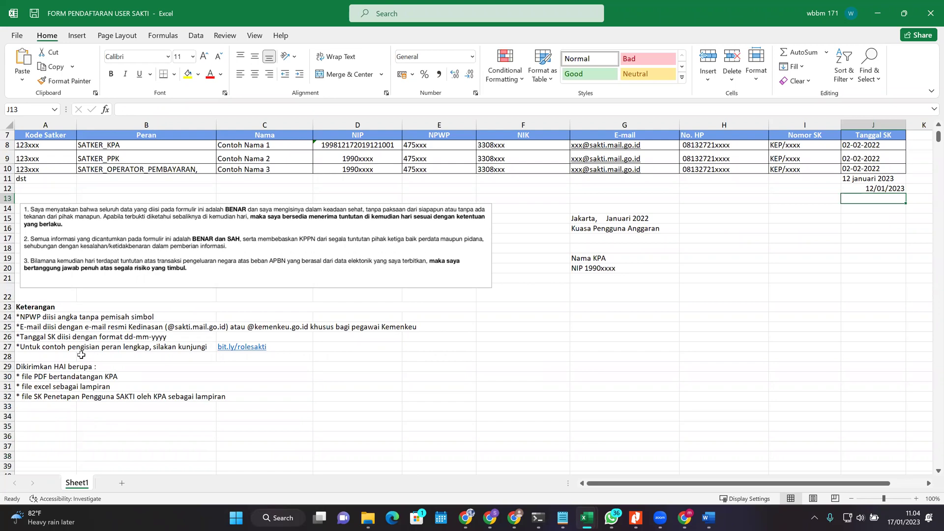
Step: Select the role-guide note in row 27 and its bit.ly/rolesakti link
{"action": "left_click_drag", "start_coordinate": [70, 350], "coordinate": [143, 347]}
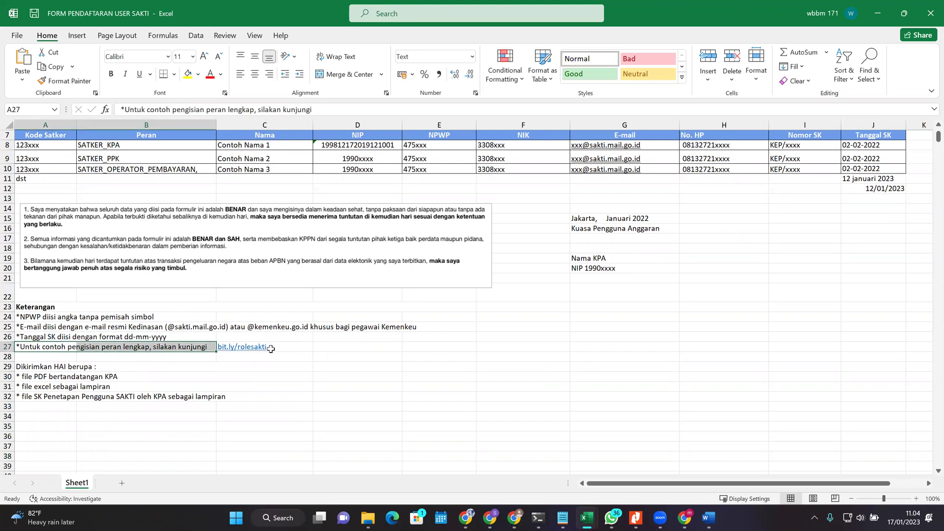
{"action": "left_click", "coordinate": [288, 356]}
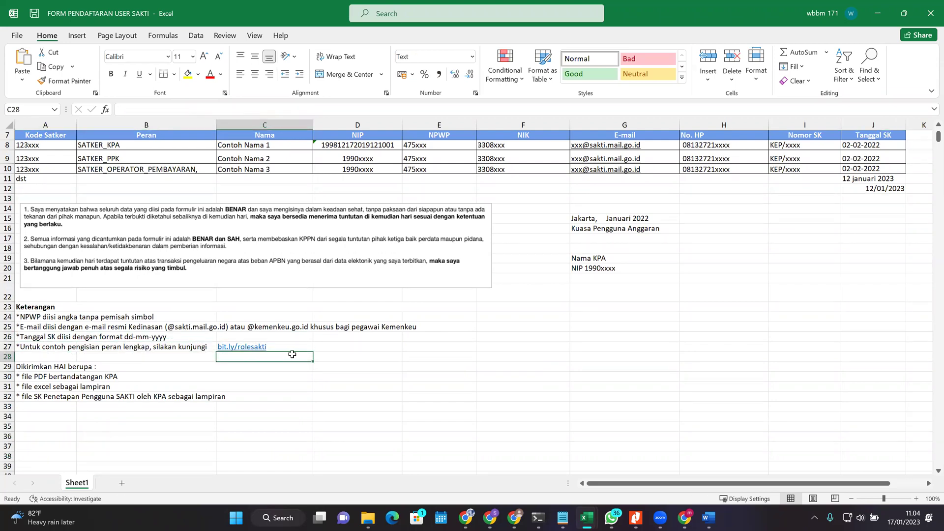
{"action": "left_click_drag", "start_coordinate": [224, 356], "coordinate": [301, 349]}
{"action": "mouse_move", "coordinate": [592, 518]}
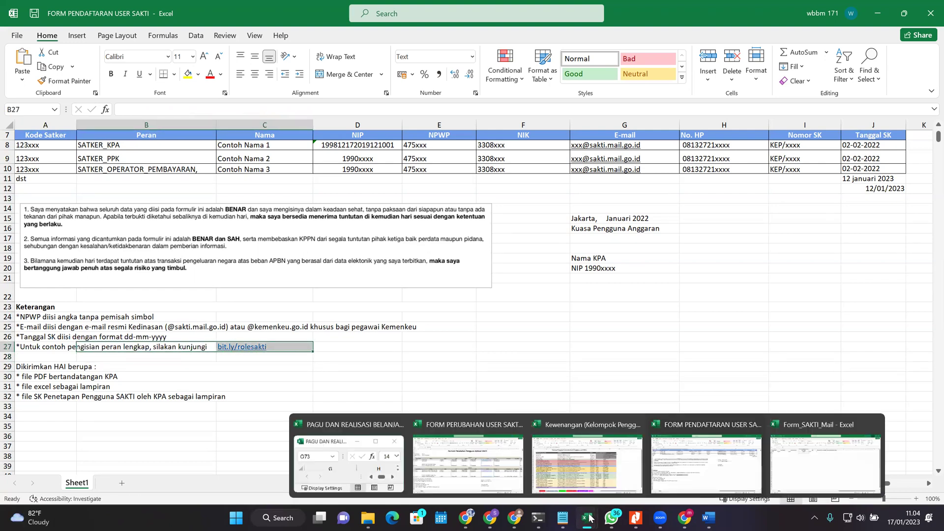
{"action": "left_click", "coordinate": [593, 470]}
{"action": "left_click_drag", "start_coordinate": [111, 172], "coordinate": [617, 411]}
{"action": "key", "text": "ctrl+v"}
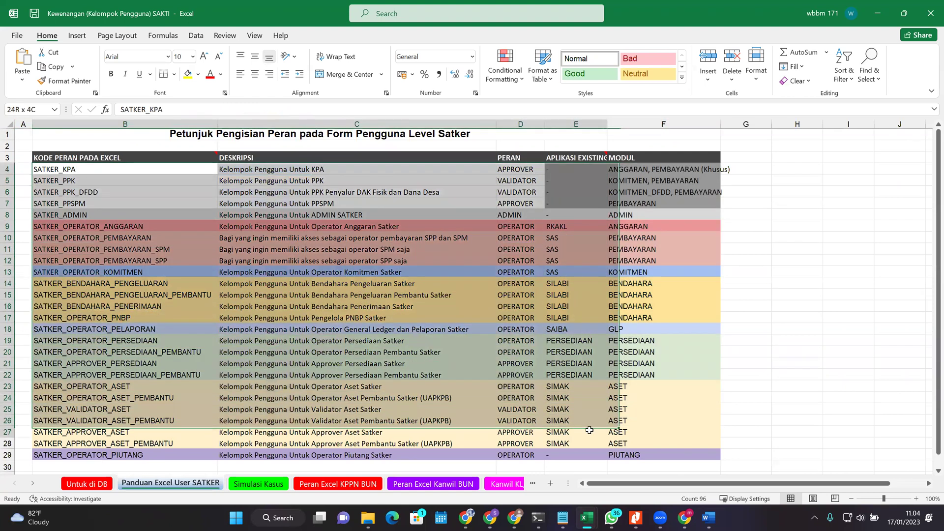
{"action": "mouse_move", "coordinate": [586, 518]}
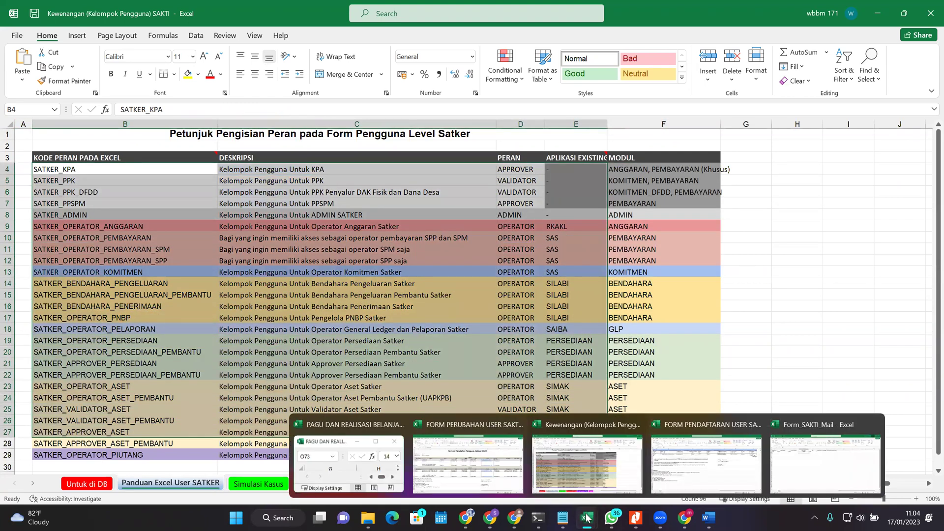
{"action": "left_click", "coordinate": [584, 467]}
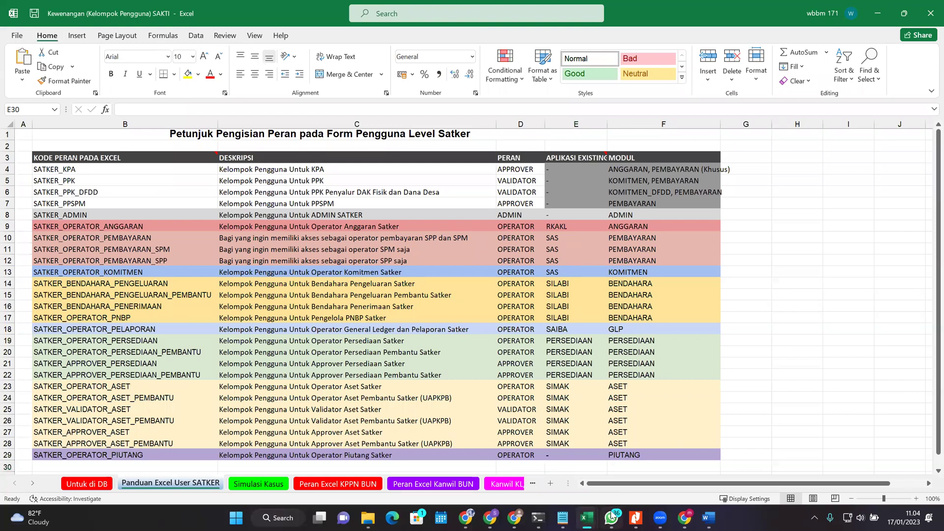
{"action": "key", "text": "alt+Tab"}
{"action": "left_click", "coordinate": [49, 146]}
{"action": "scroll", "coordinate": [260, 305], "scroll_direction": "up", "scroll_amount": 2}
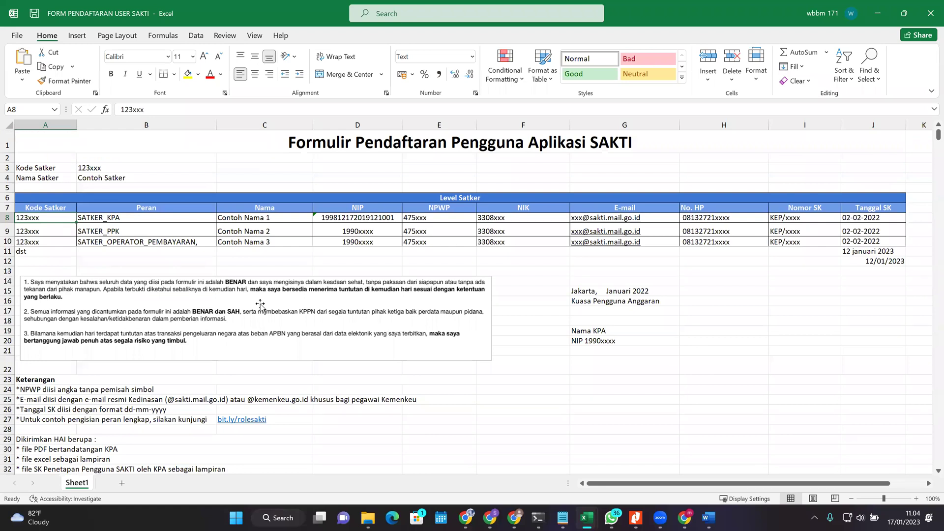
Step: Compare the sample users' Peran codes, like SATKER_KPA, with the Kewenangan role guide
{"action": "left_click_drag", "start_coordinate": [106, 207], "coordinate": [231, 230]}
{"action": "left_click", "coordinate": [227, 242]}
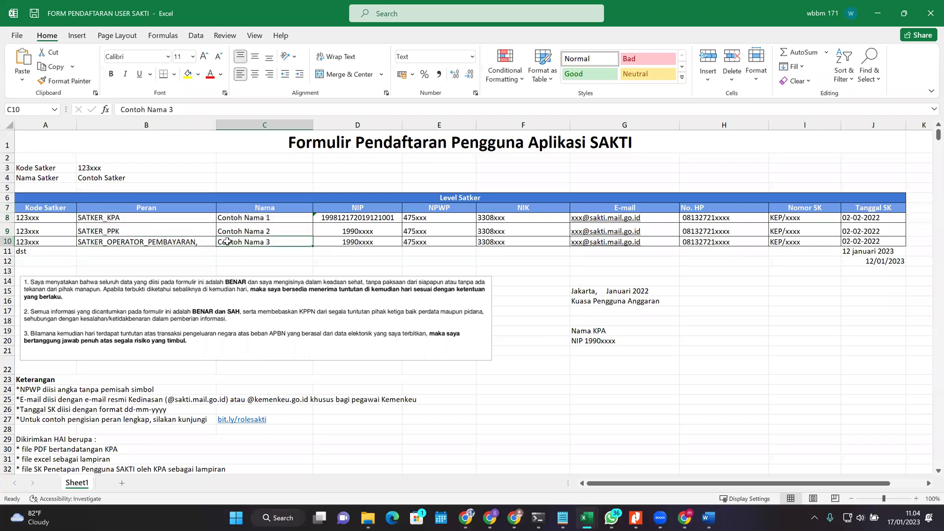
{"action": "left_click", "coordinate": [118, 217]}
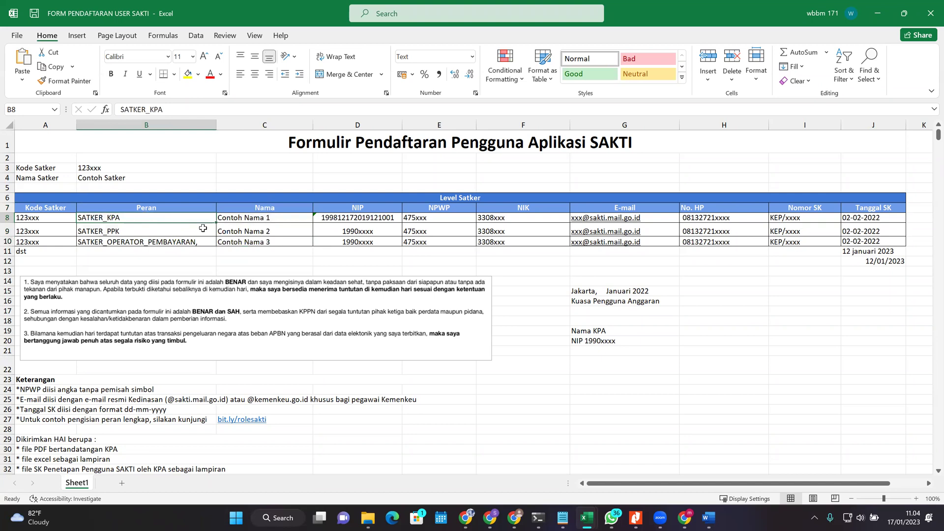
{"action": "left_click", "coordinate": [586, 518]}
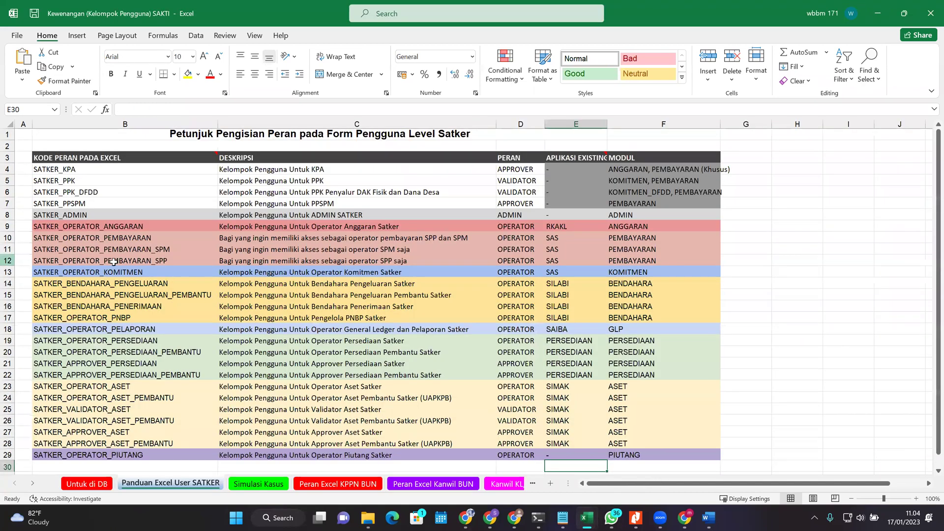
{"action": "left_click", "coordinate": [112, 262]}
{"action": "left_click_drag", "start_coordinate": [101, 185], "coordinate": [156, 373]}
{"action": "key", "text": "alt+Tab"}
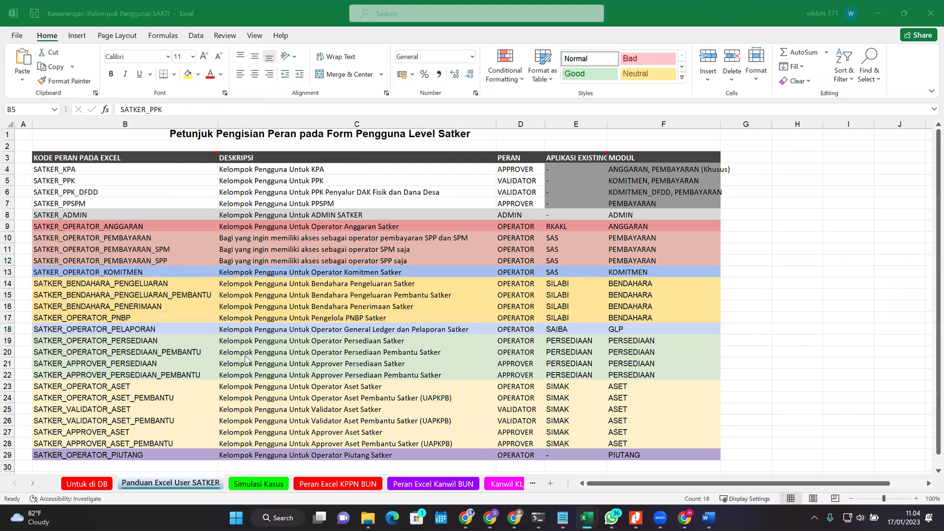
{"action": "left_click", "coordinate": [267, 220]}
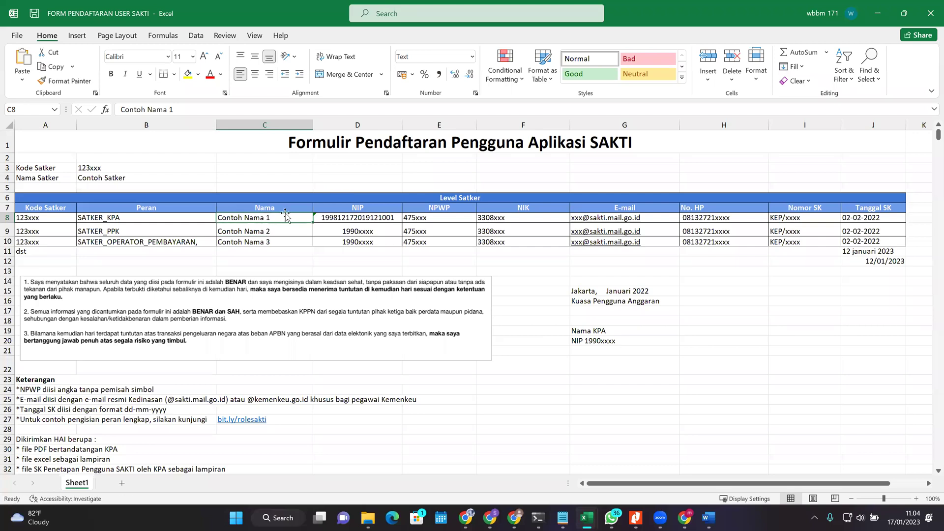
{"action": "key", "text": "alt+Tab"}
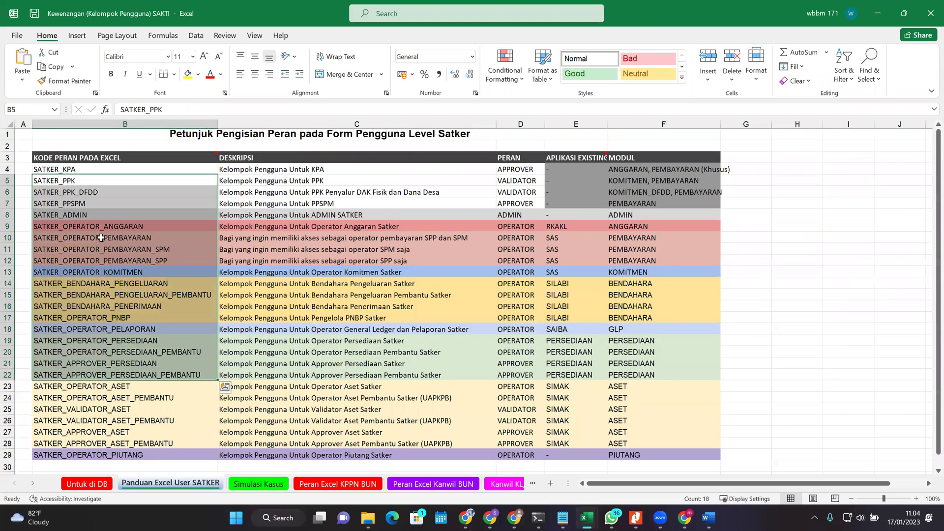
{"action": "key", "text": "alt+Tab"}
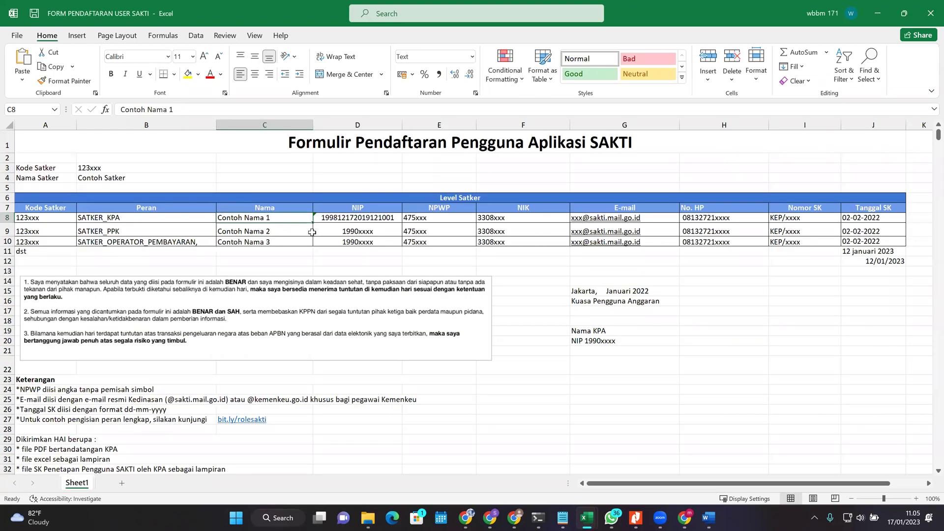
Step: Make row 10 taller so Contoh Nama 3's three operator roles show fully
{"action": "key", "text": "Down"}
{"action": "key", "text": "Down"}
{"action": "key", "text": "Down"}
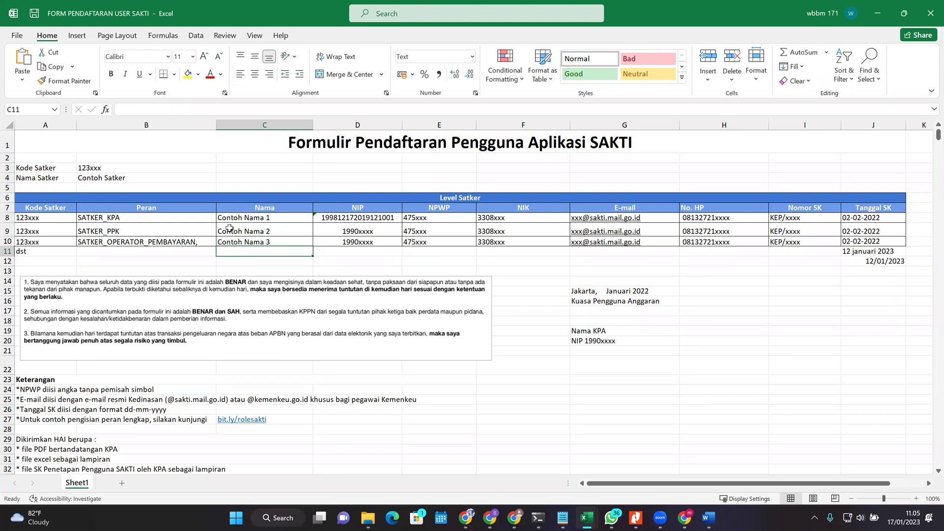
{"action": "left_click", "coordinate": [195, 243]}
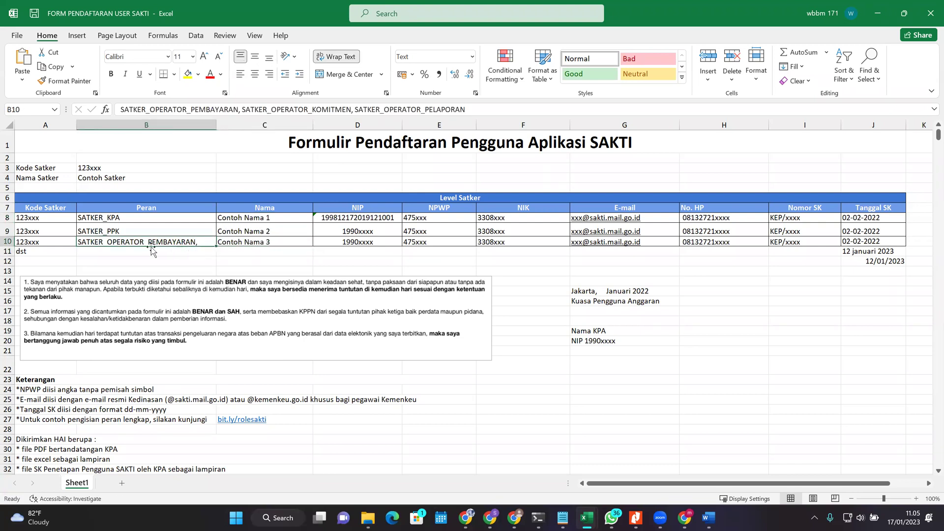
{"action": "left_click_drag", "start_coordinate": [5, 246], "coordinate": [7, 278]}
{"action": "left_click", "coordinate": [256, 260]}
Step: Check the APPROVER, VALIDATOR, ADMIN and OPERATOR role types in the Kewenangan guide
{"action": "key", "text": "alt+Tab"}
{"action": "key", "text": "alt+Tab"}
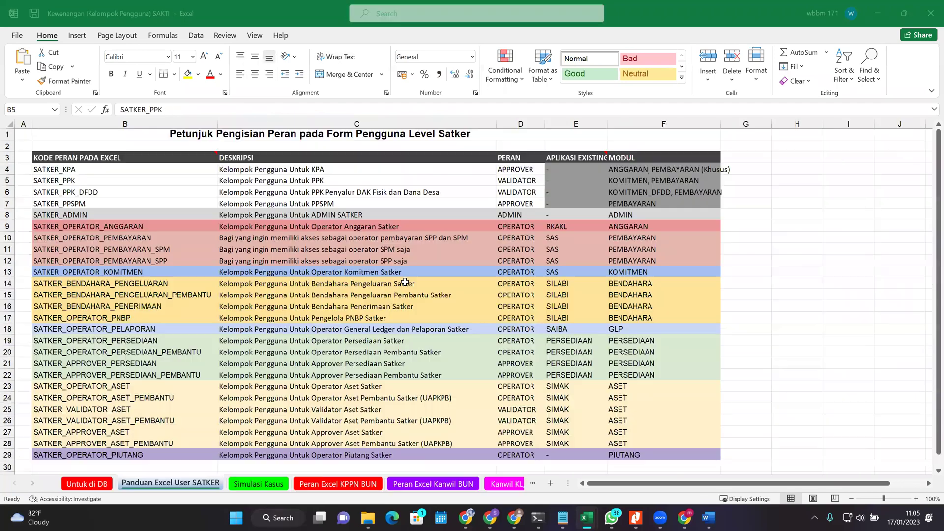
{"action": "left_click_drag", "start_coordinate": [514, 167], "coordinate": [515, 305]}
{"action": "left_click", "coordinate": [512, 156]}
{"action": "left_click", "coordinate": [508, 172]}
{"action": "left_click", "coordinate": [508, 181]}
{"action": "left_click", "coordinate": [510, 215]}
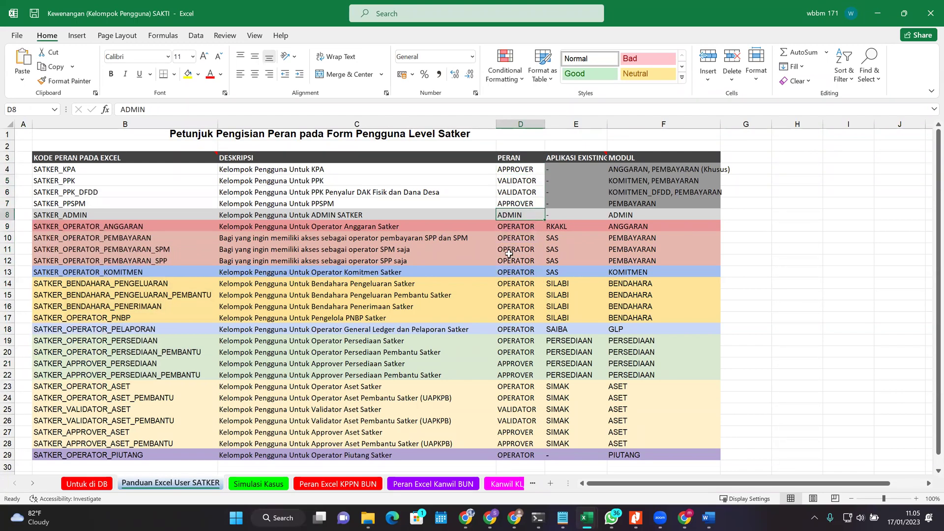
{"action": "left_click", "coordinate": [508, 256]}
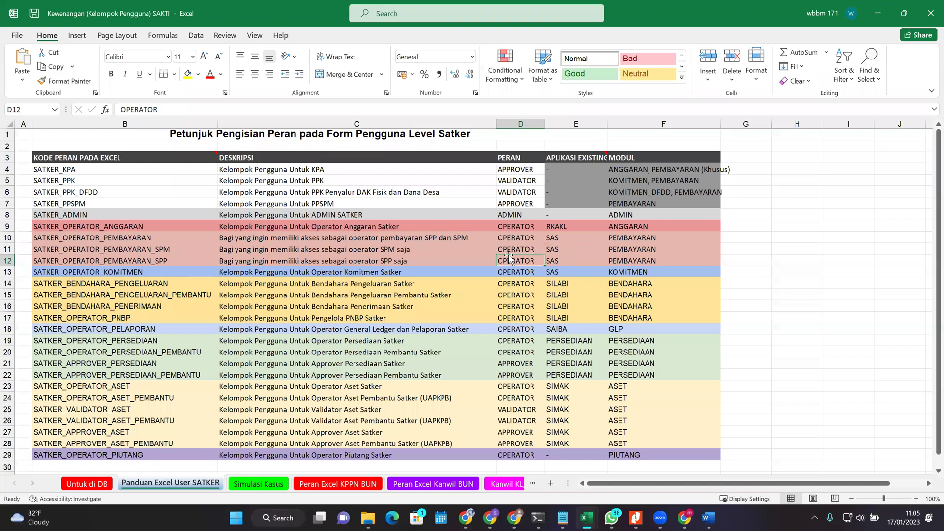
Step: Inspect the SATKER_PPK, SATKER_PPSPM and SATKER_ADMIN role codes in the guide
{"action": "left_click_drag", "start_coordinate": [60, 169], "coordinate": [140, 456]}
{"action": "left_click", "coordinate": [107, 199]}
{"action": "left_click", "coordinate": [93, 180]}
{"action": "left_click", "coordinate": [68, 212]}
{"action": "left_click", "coordinate": [170, 203]}
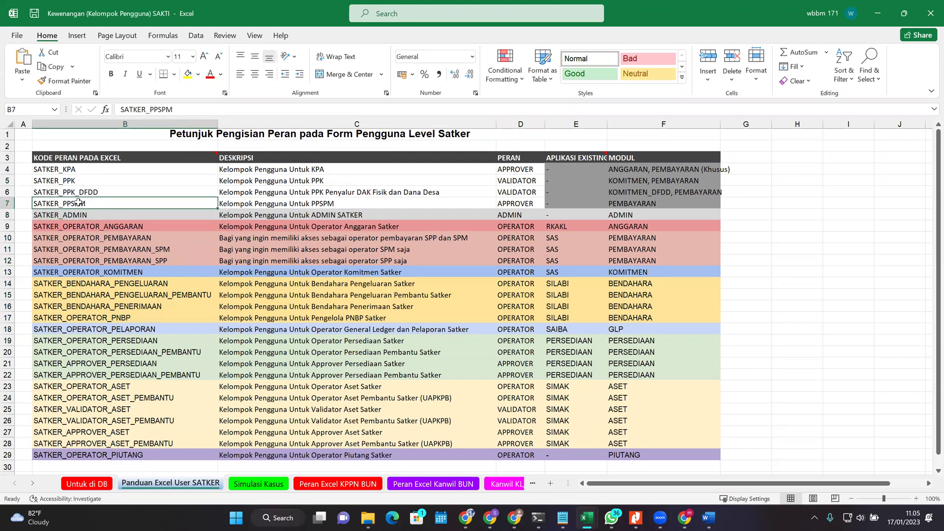
{"action": "key", "text": "alt+Tab"}
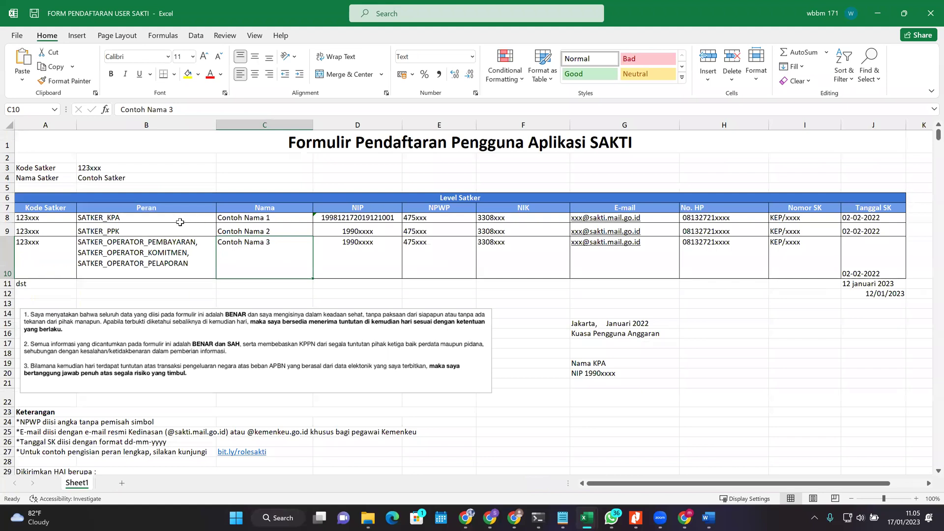
Step: Replace Contoh Nama 3 with Fawwaz in C10 and repeat Fawwaz in C11 via AutoComplete
{"action": "key", "text": "alt+Tab"}
{"action": "key", "text": "alt+Tab"}
{"action": "double_click", "coordinate": [291, 255]}
{"action": "triple_click", "coordinate": [292, 255]}
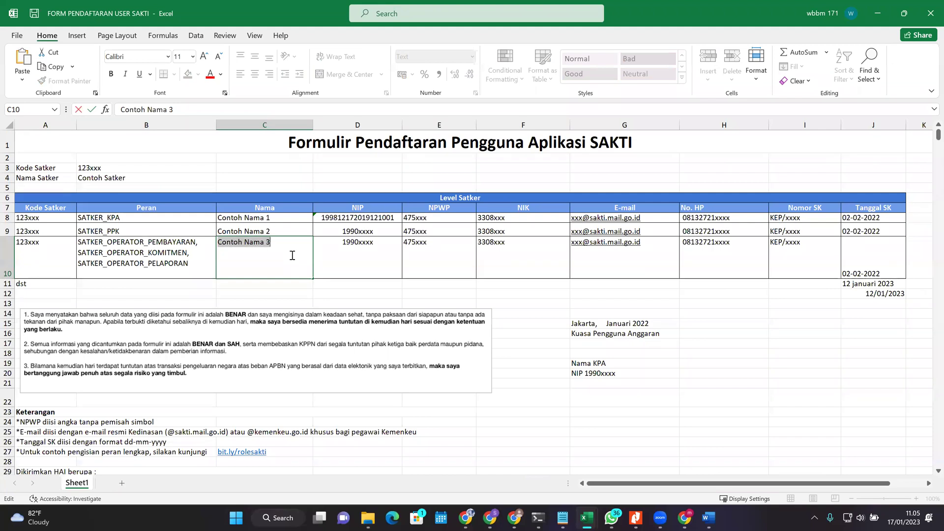
{"action": "type", "text": "Fawwaz"}
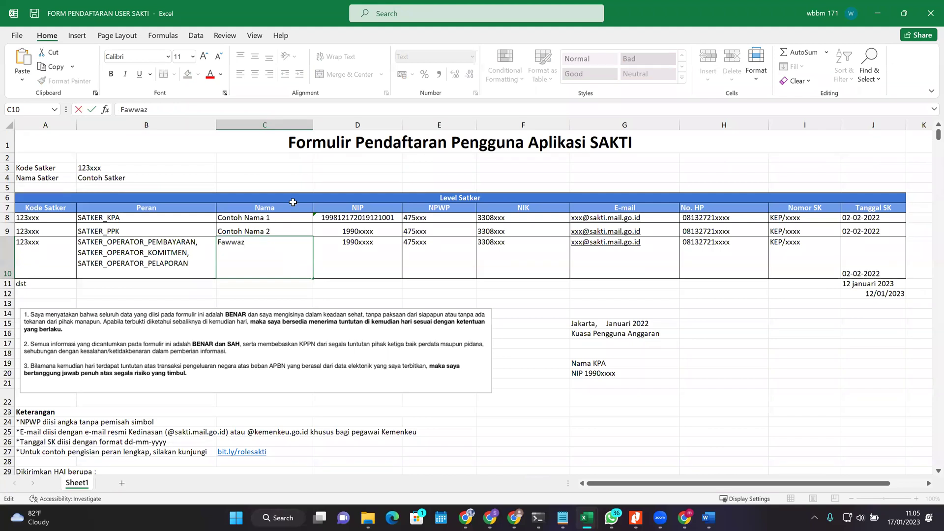
{"action": "key", "text": "ctrl+Return"}
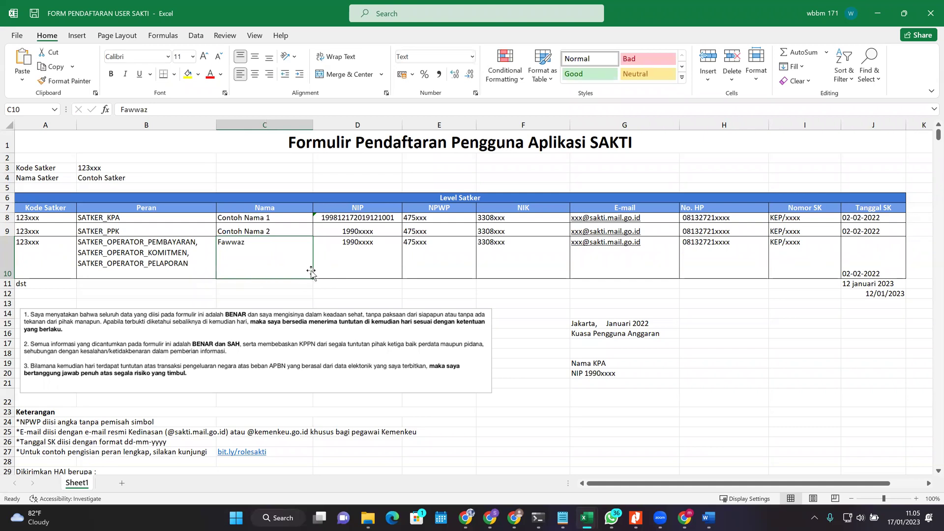
{"action": "left_click", "coordinate": [282, 285]}
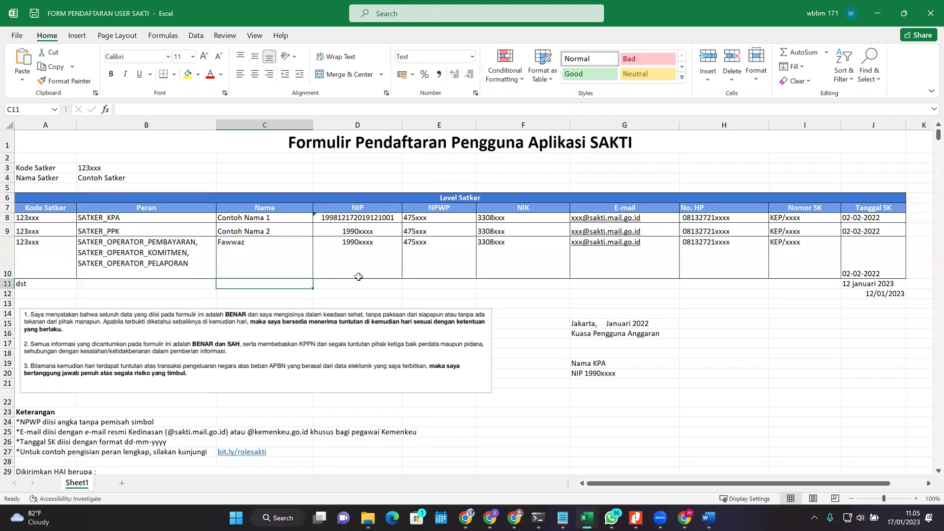
{"action": "type", "text": "F"}
{"action": "key", "text": "Return"}
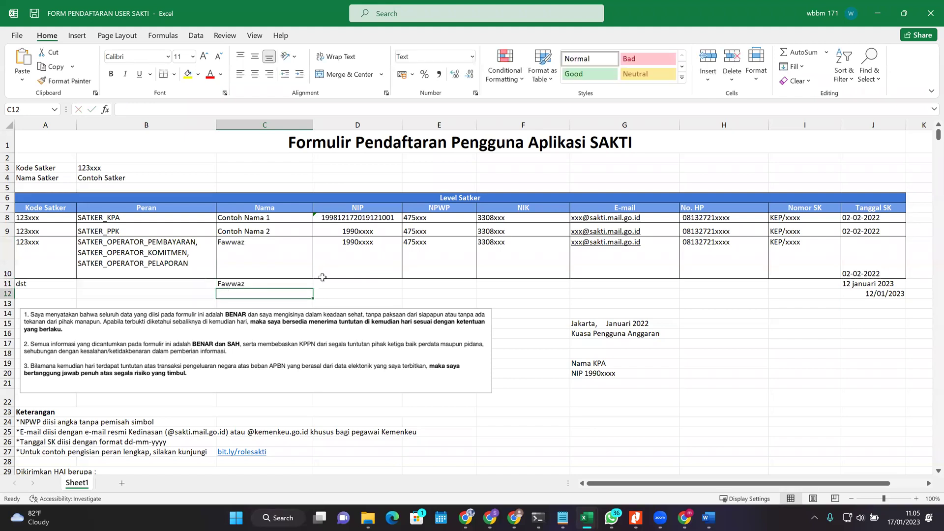
Step: Cut ', SATKER_OPERATOR_PELAPORAN' from B10 and paste it into B11
{"action": "left_click", "coordinate": [180, 271]}
{"action": "left_click_drag", "start_coordinate": [496, 108], "coordinate": [351, 109]}
{"action": "key", "text": "ctrl+x"}
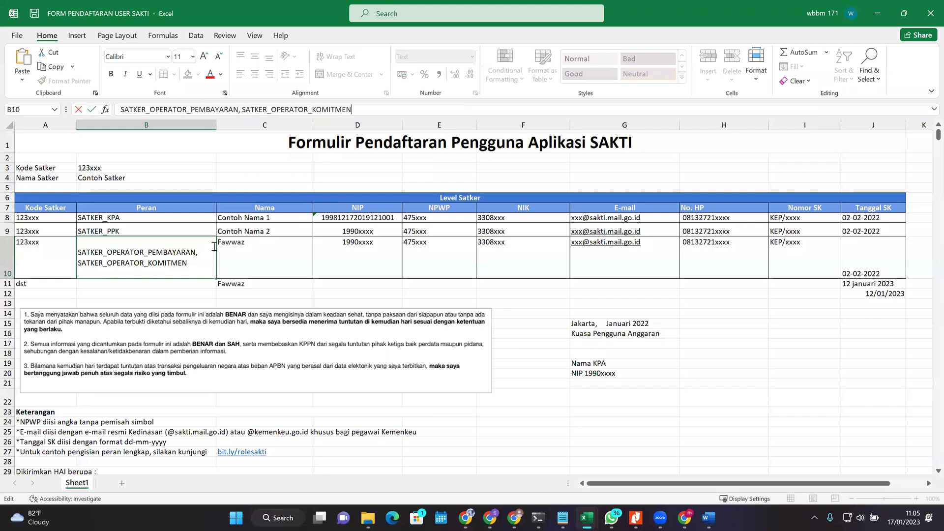
{"action": "key", "text": "Return"}
{"action": "key", "text": "ctrl+v"}
{"action": "key", "text": "Up"}
Step: Delete SATKER_OPERATOR_KOMITMEN from B10 and remove B11's leading comma
{"action": "left_click_drag", "start_coordinate": [399, 106], "coordinate": [242, 109]}
{"action": "key", "text": "ctrl+x"}
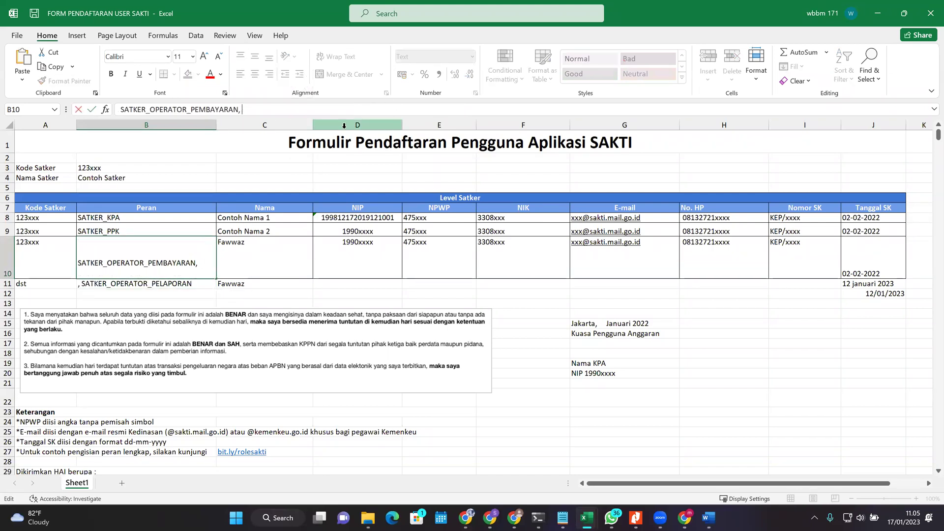
{"action": "key", "text": "Return"}
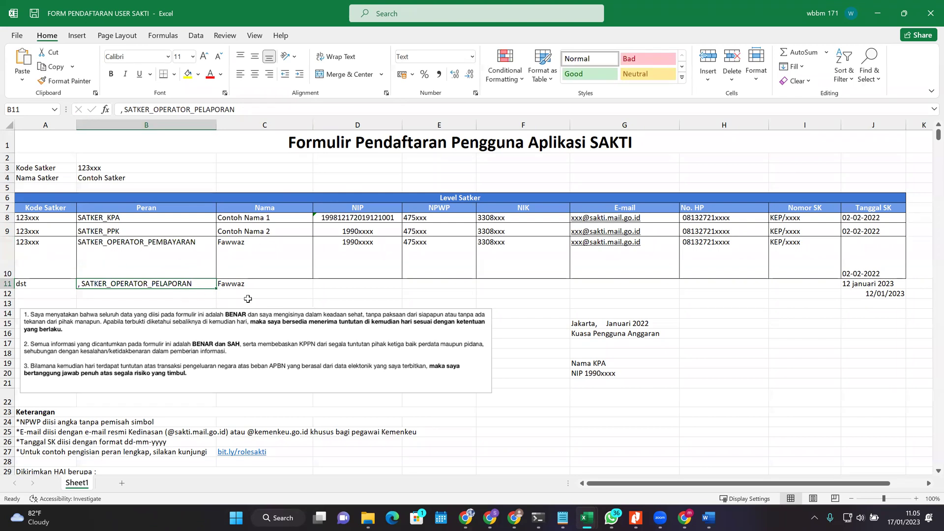
{"action": "left_click", "coordinate": [123, 108]}
{"action": "key", "text": "BackSpace"}
{"action": "key", "text": "BackSpace"}
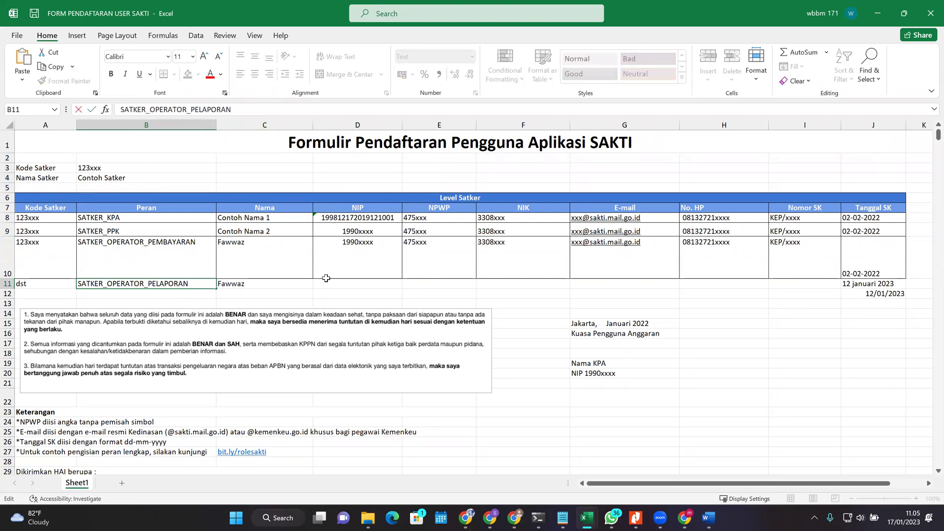
{"action": "left_click", "coordinate": [208, 250]}
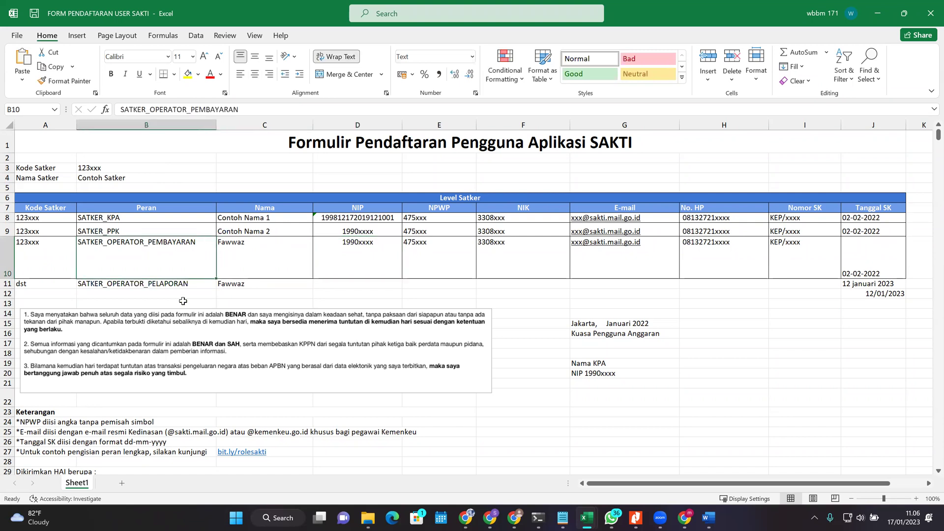
Step: Review the role and name cells in rows 10 and 11
{"action": "left_click", "coordinate": [184, 285]}
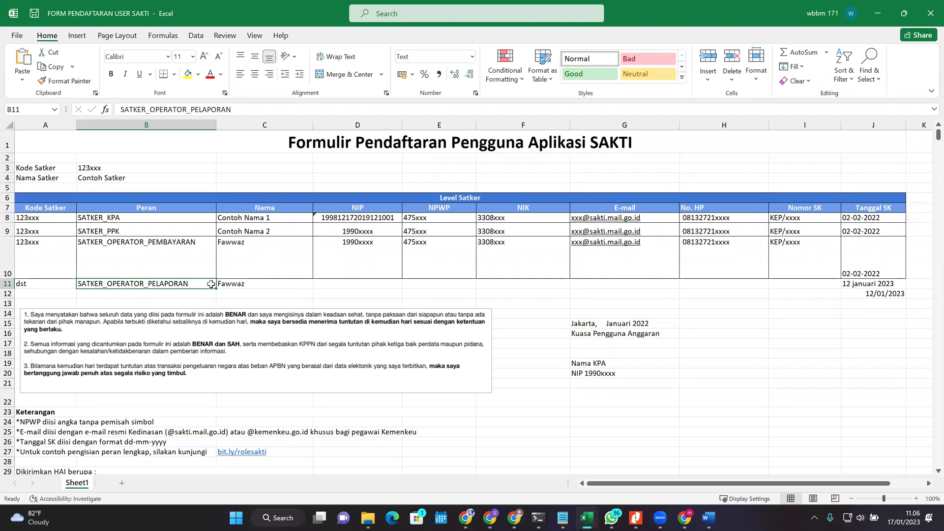
{"action": "left_click", "coordinate": [249, 285]}
{"action": "key", "text": "Up"}
{"action": "key", "text": "Down"}
{"action": "key", "text": "Up"}
{"action": "key", "text": "Left"}
{"action": "key", "text": "Right"}
{"action": "key", "text": "Down"}
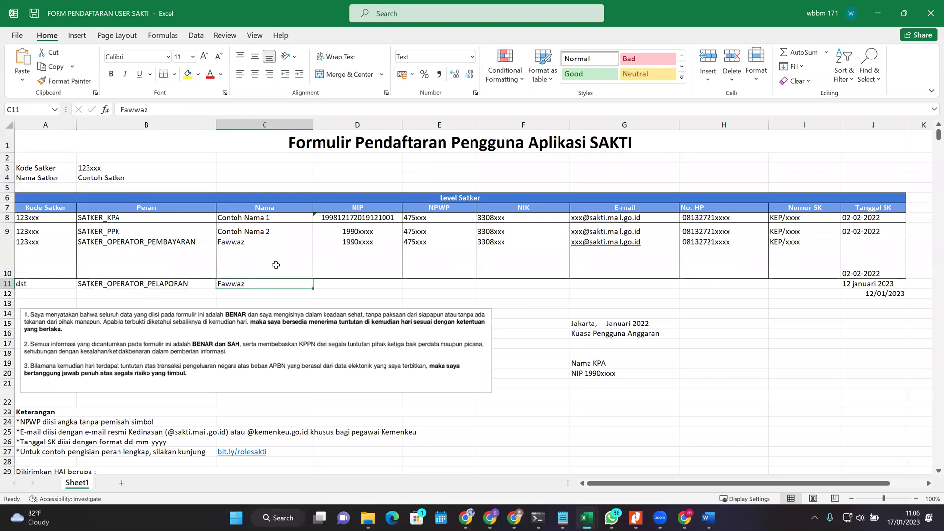
{"action": "key", "text": "Up"}
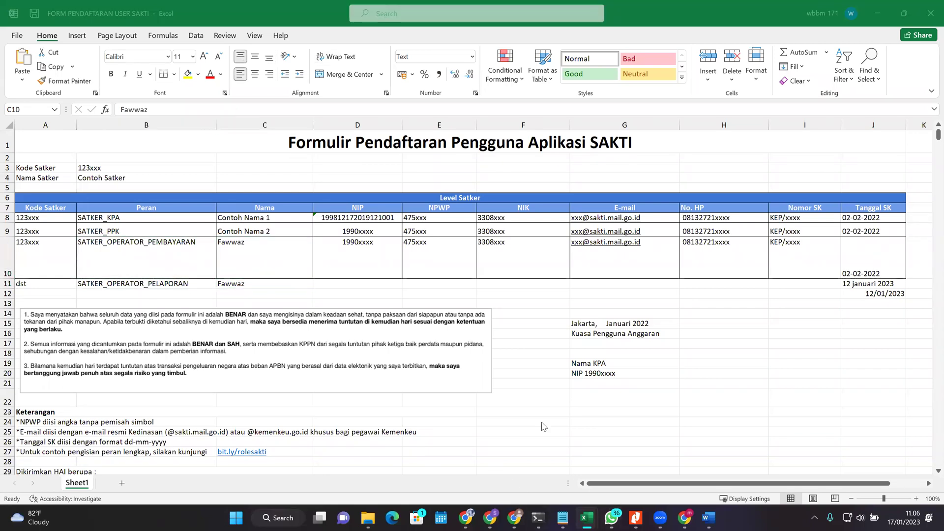
Step: Check the PERAN entries in rows 3–17 of the Kewenangan workbook
{"action": "key", "text": "alt+Tab"}
{"action": "left_click_drag", "start_coordinate": [501, 158], "coordinate": [516, 319]}
{"action": "left_click_drag", "start_coordinate": [516, 238], "coordinate": [518, 321]}
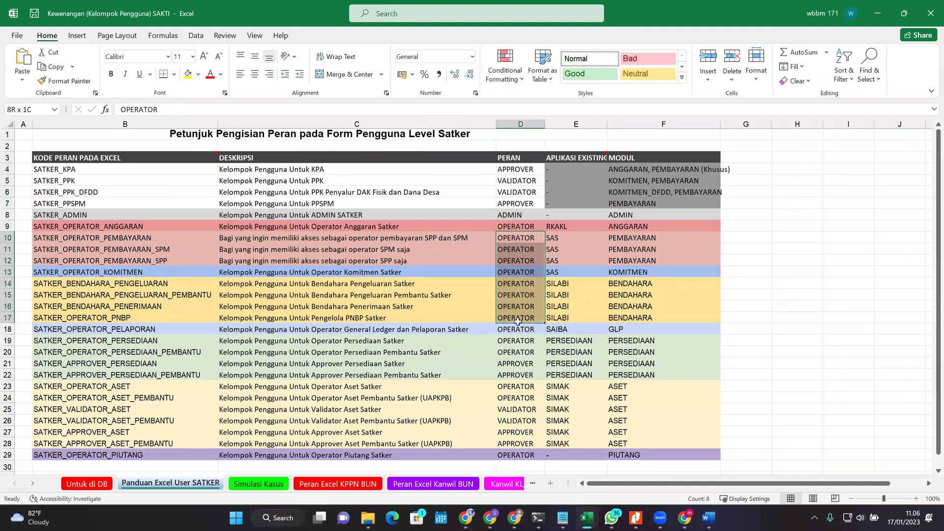
{"action": "left_click", "coordinate": [509, 243]}
{"action": "key", "text": "alt+Tab"}
{"action": "left_click", "coordinate": [157, 244]}
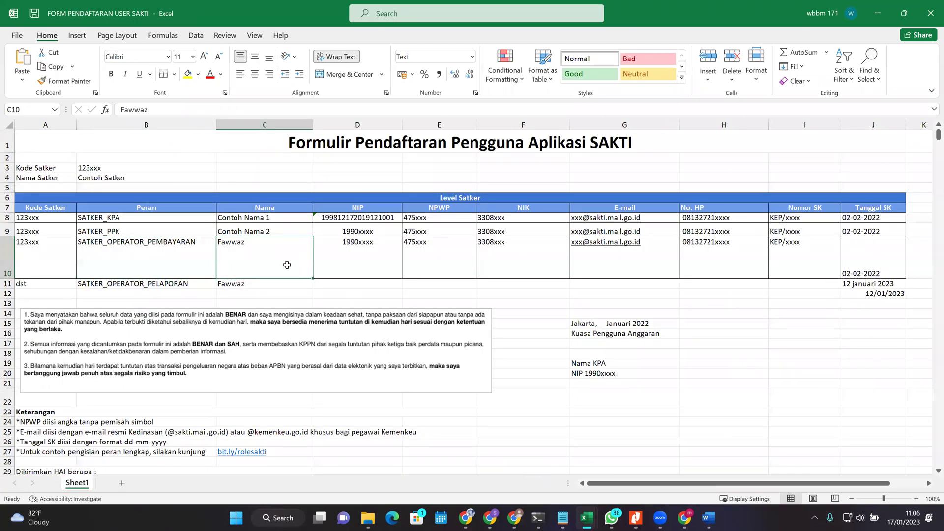
Step: Copy the name Fawwaz from C11 into C12
{"action": "left_click", "coordinate": [259, 288]}
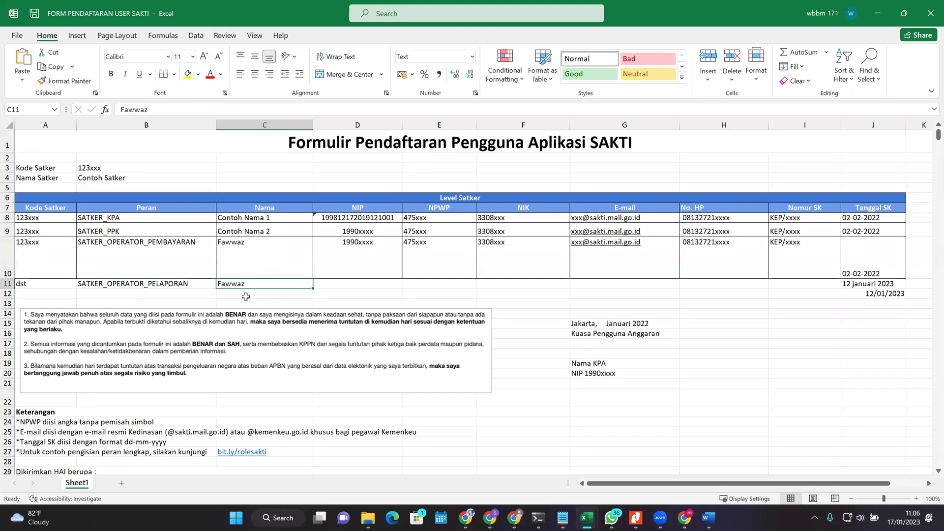
{"action": "key", "text": "ctrl+c"}
{"action": "left_click", "coordinate": [251, 298]}
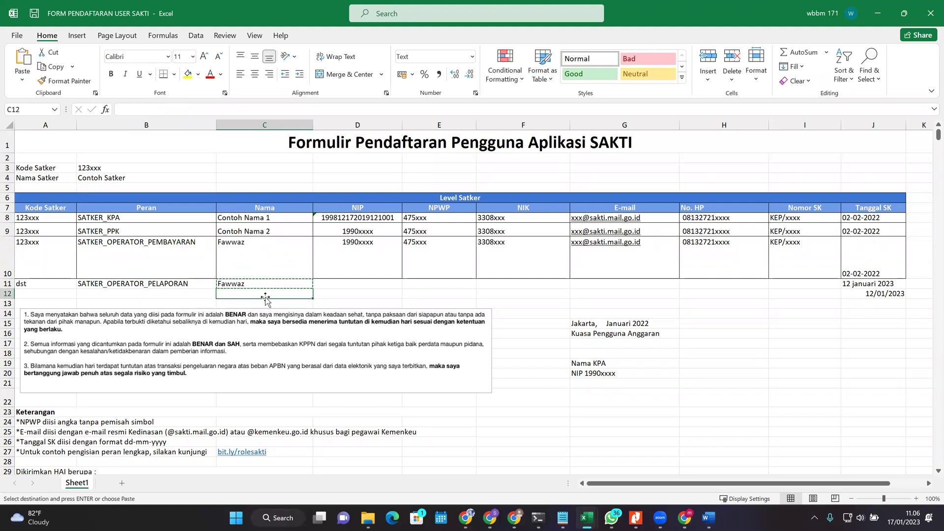
{"action": "key", "text": "ctrl+v"}
Step: Undo the paste and role split, restoring B10's three operator roles
{"action": "left_click", "coordinate": [260, 275]}
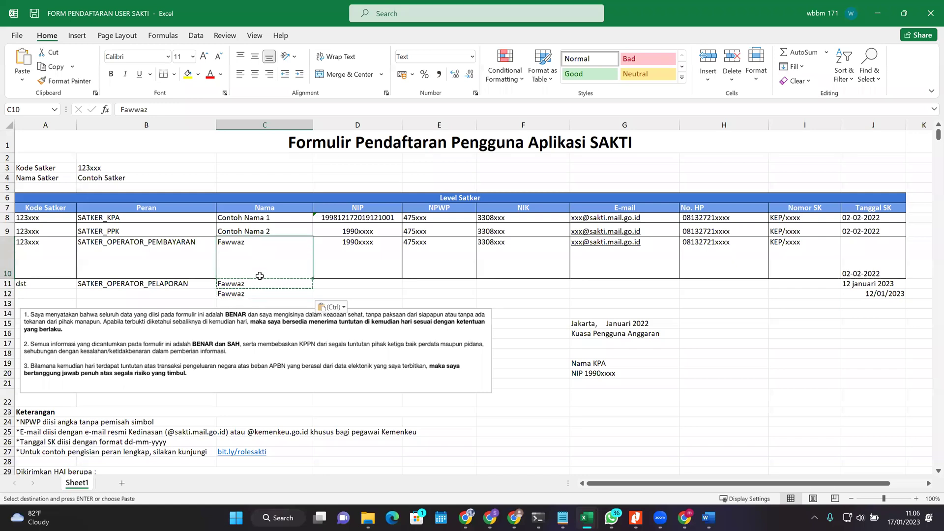
{"action": "left_click", "coordinate": [396, 296]}
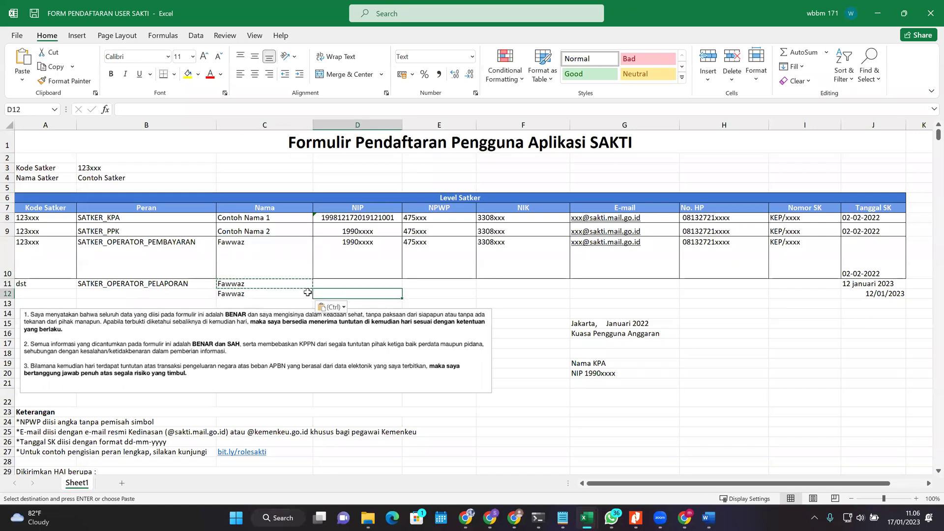
{"action": "key", "text": "ctrl+z"}
{"action": "key", "text": "ctrl+z"}
{"action": "key", "text": "ctrl+z"}
{"action": "key", "text": "ctrl+z"}
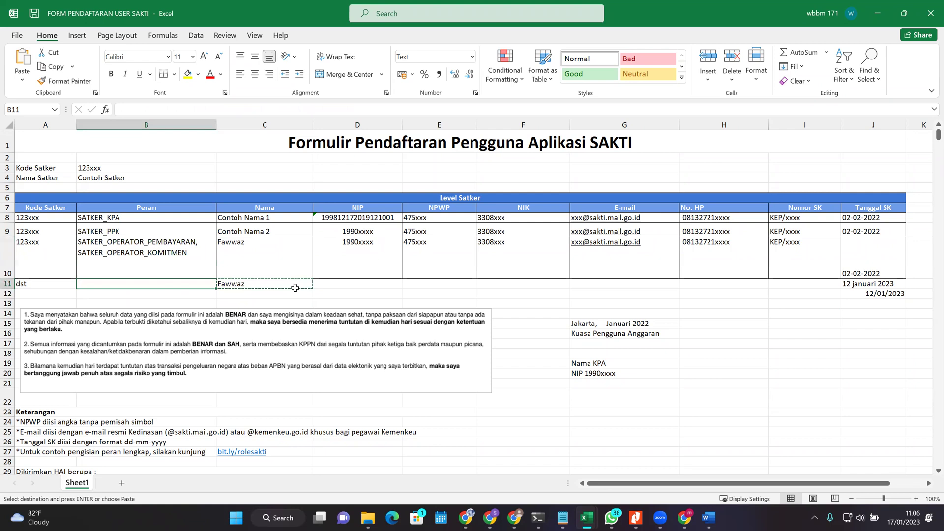
{"action": "key", "text": "ctrl+z"}
{"action": "key", "text": "ctrl+z"}
{"action": "left_click", "coordinate": [324, 266]}
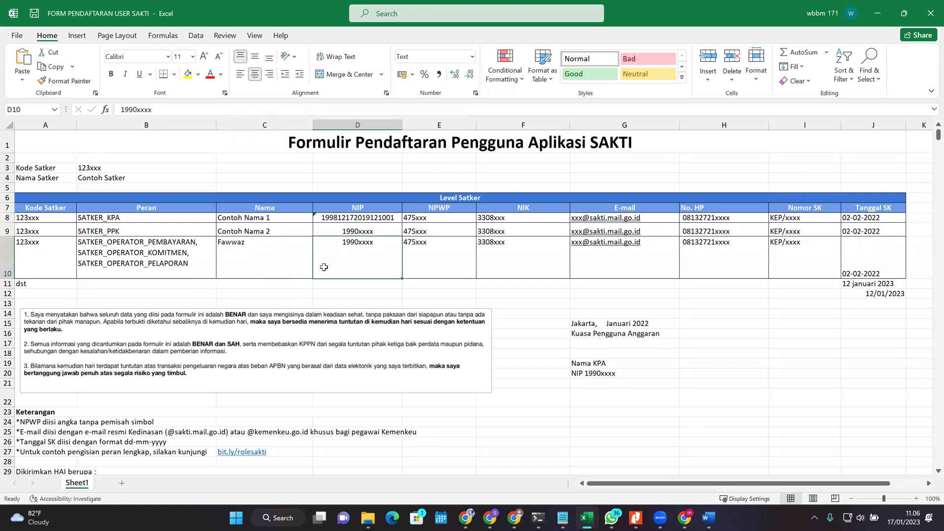
Step: Recheck the OPERATOR PERAN values in the Kewenangan guide
{"action": "key", "text": "ctrl+Tab"}
{"action": "left_click", "coordinate": [508, 190]}
{"action": "left_click_drag", "start_coordinate": [512, 251], "coordinate": [538, 287]}
{"action": "left_click", "coordinate": [509, 257]}
{"action": "key", "text": "ctrl+Tab"}
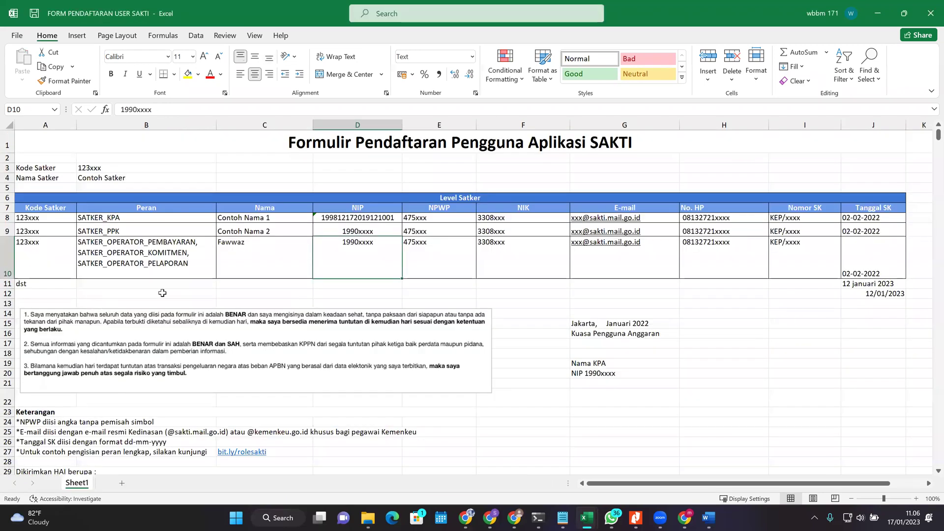
Step: Review cells C10, D10 and B10 without changing them
{"action": "left_click", "coordinate": [258, 241]}
{"action": "double_click", "coordinate": [289, 243]}
{"action": "key", "text": "Escape"}
{"action": "left_click", "coordinate": [340, 255]}
{"action": "left_click", "coordinate": [219, 268]}
{"action": "left_click", "coordinate": [141, 256]}
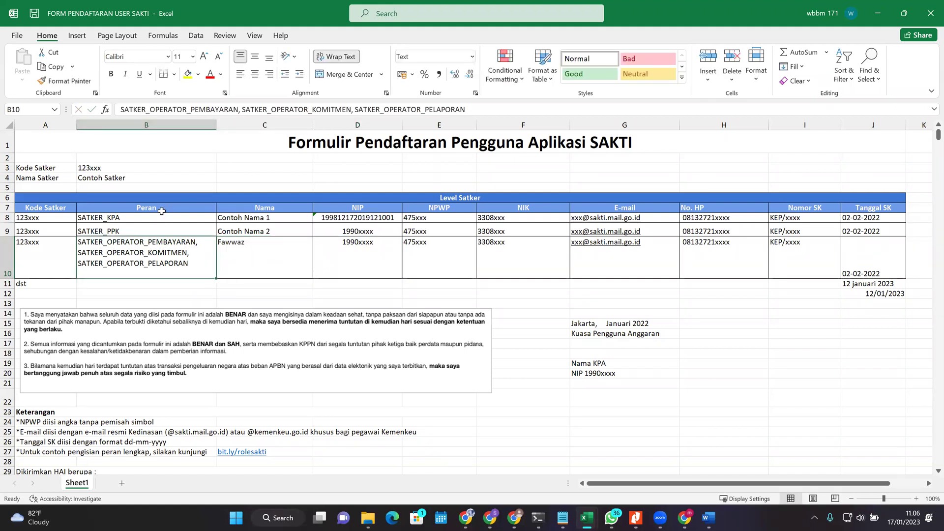
Step: Look up SATKER_BENDAHARA_PENGELUARAN's PERAN in the reference workbook, leaving B10 unchanged
{"action": "left_click", "coordinate": [177, 201]}
{"action": "left_click", "coordinate": [146, 256]}
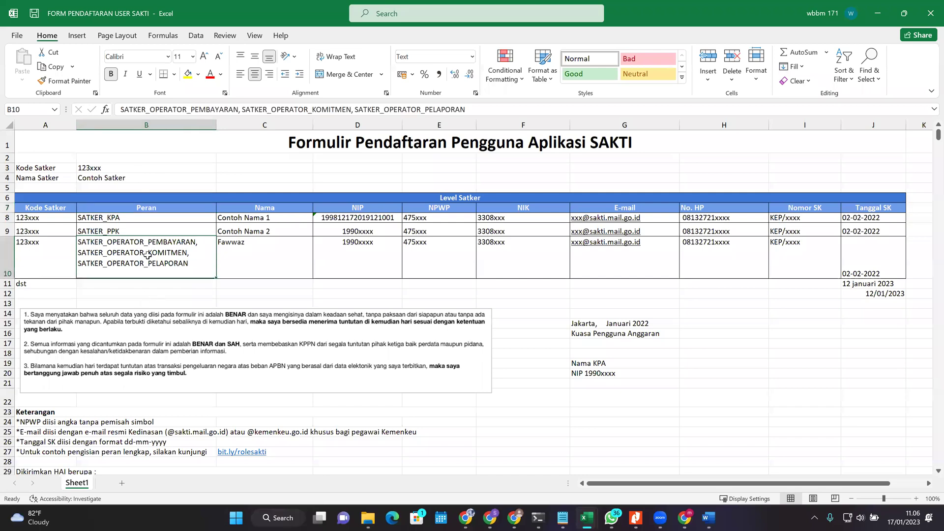
{"action": "left_click", "coordinate": [240, 109]}
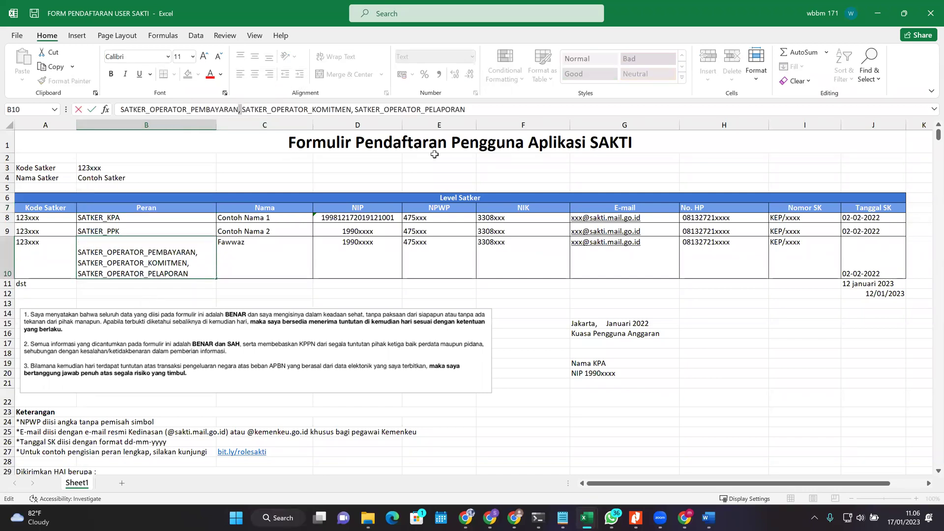
{"action": "key", "text": "Escape"}
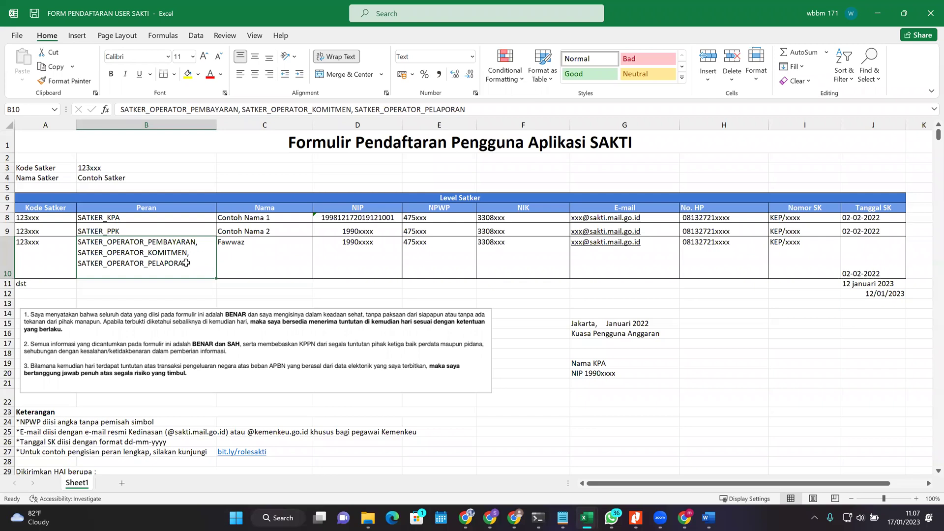
{"action": "key", "text": "alt+Tab"}
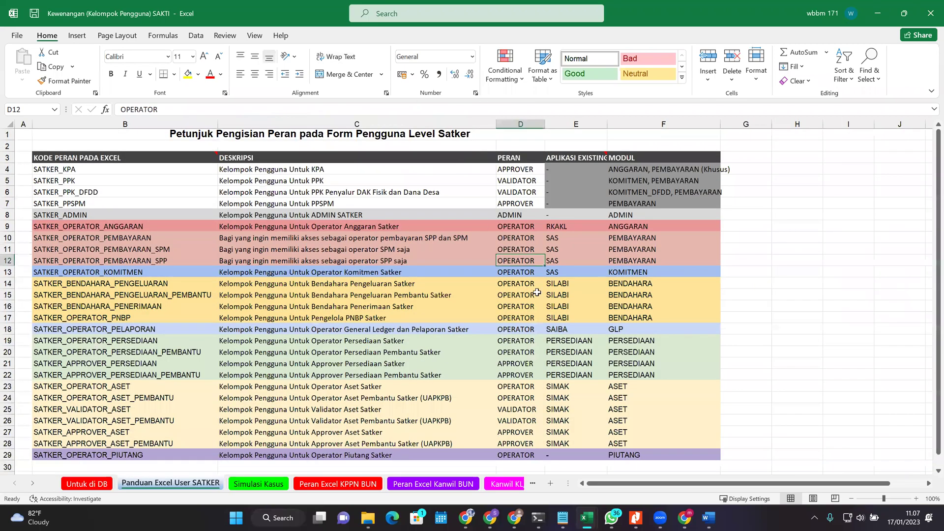
{"action": "left_click", "coordinate": [150, 284]}
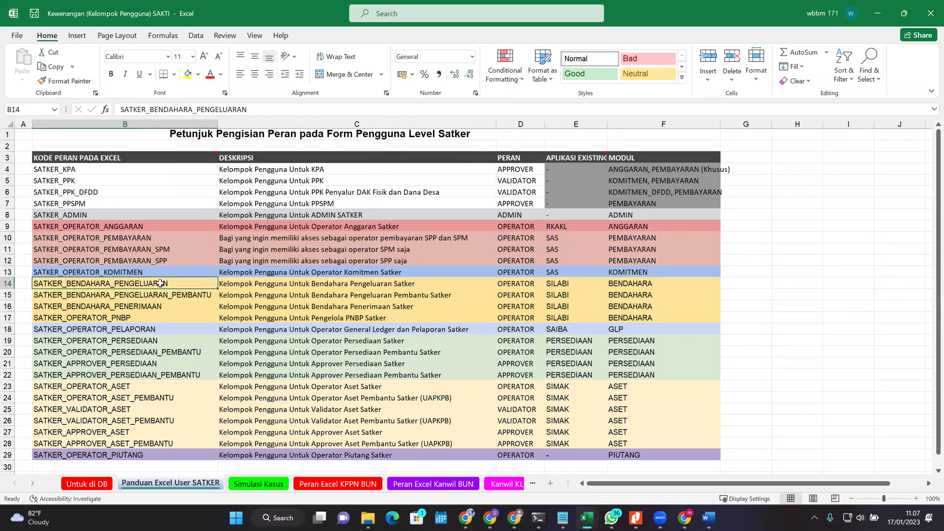
{"action": "left_click", "coordinate": [523, 284]}
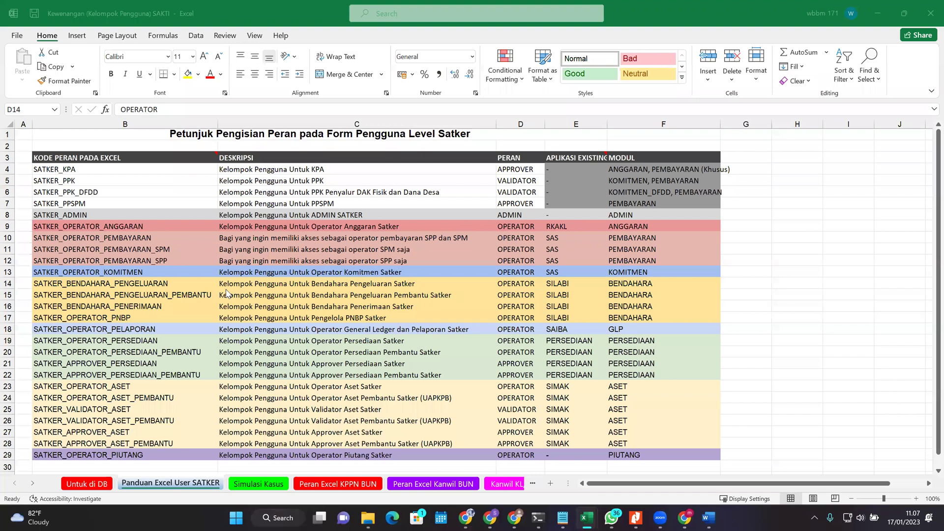
{"action": "key", "text": "alt+Tab"}
Step: Retype the end of B10's role list and make row 10 slightly taller
{"action": "double_click", "coordinate": [198, 260]}
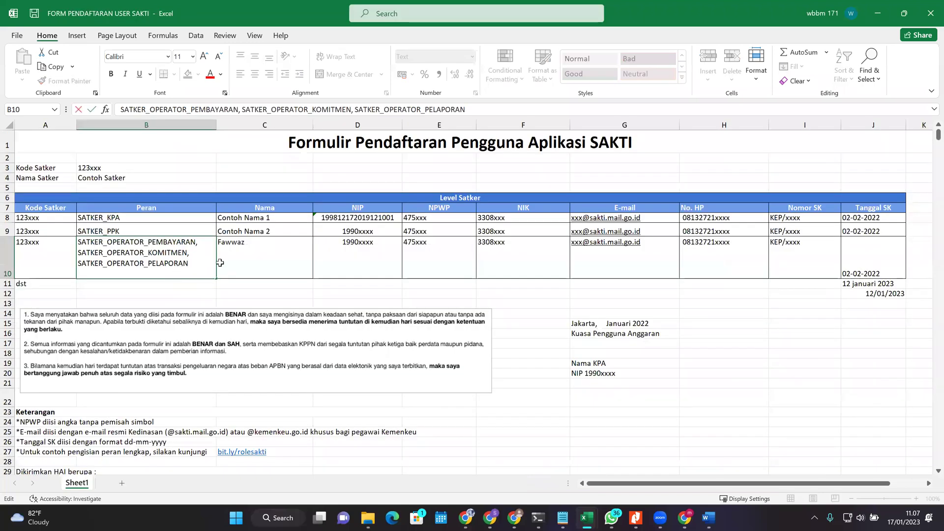
{"action": "type", "text": "bATKER_BENDAHARA_PENGELUARAN"}
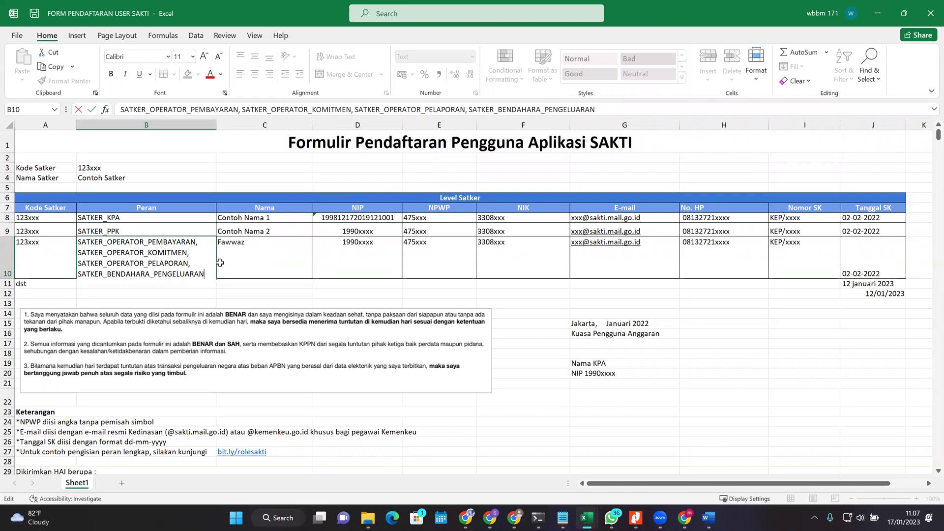
{"action": "left_click", "coordinate": [220, 263]}
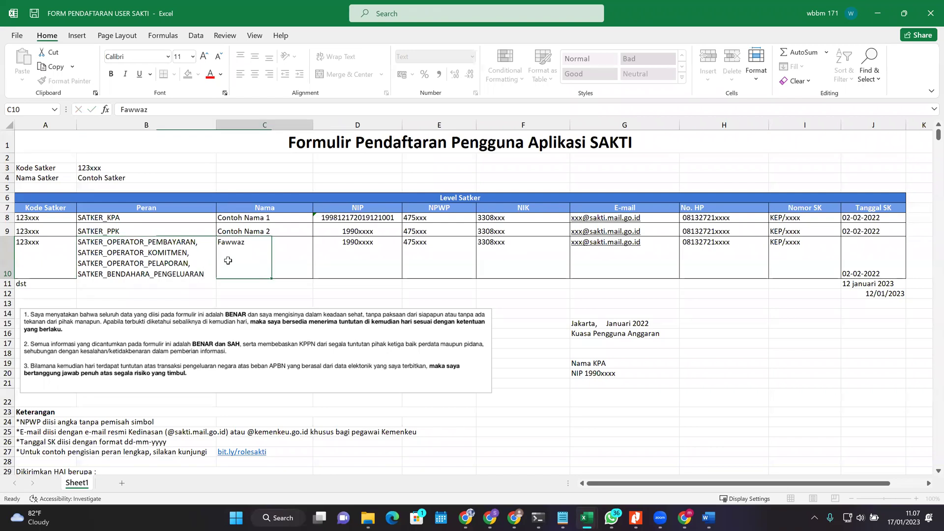
{"action": "left_click", "coordinate": [196, 274]}
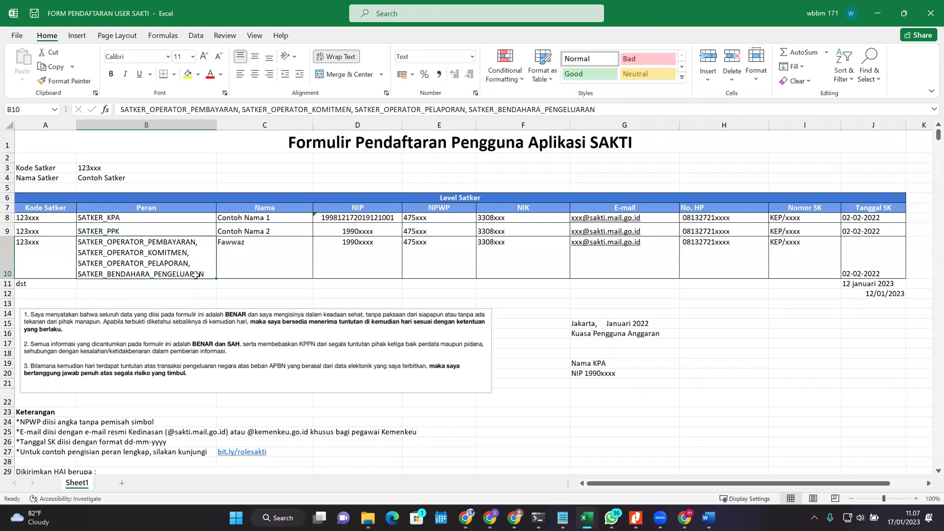
{"action": "left_click_drag", "start_coordinate": [5, 278], "coordinate": [6, 281]}
Step: Delete SATKER_BENDAHARA_PENGELUARAN from B10, keeping the PEMBAYARAN, KOMITMEN and PELAPORAN roles
{"action": "left_click", "coordinate": [7, 286]}
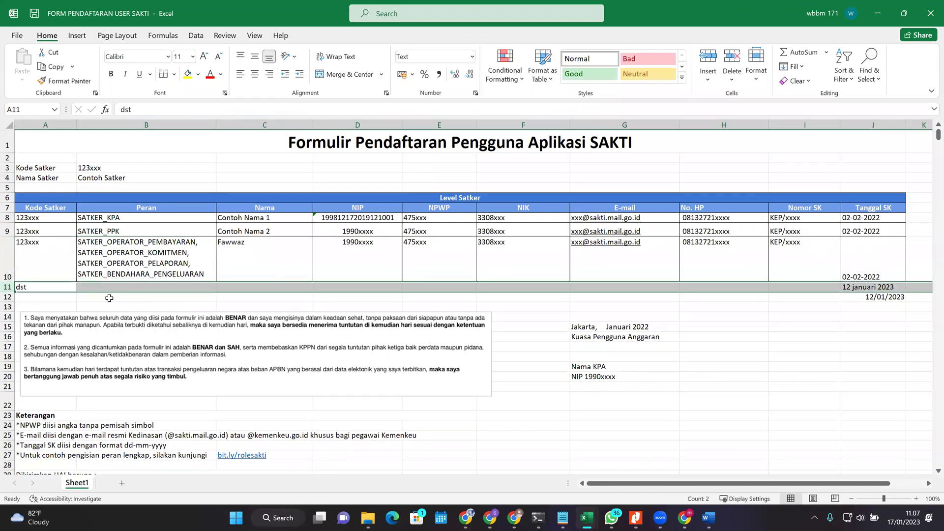
{"action": "left_click", "coordinate": [308, 267]}
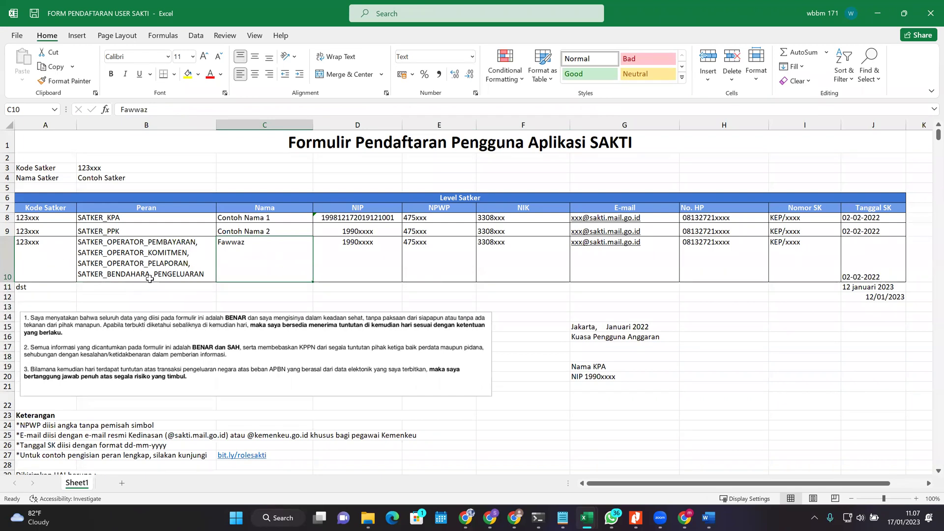
{"action": "left_click", "coordinate": [209, 277]}
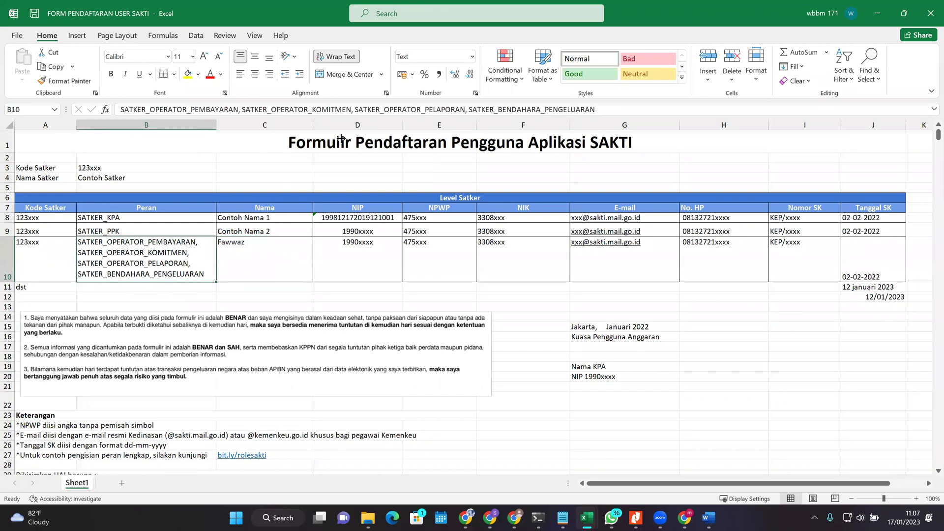
{"action": "left_click_drag", "start_coordinate": [628, 106], "coordinate": [468, 109]}
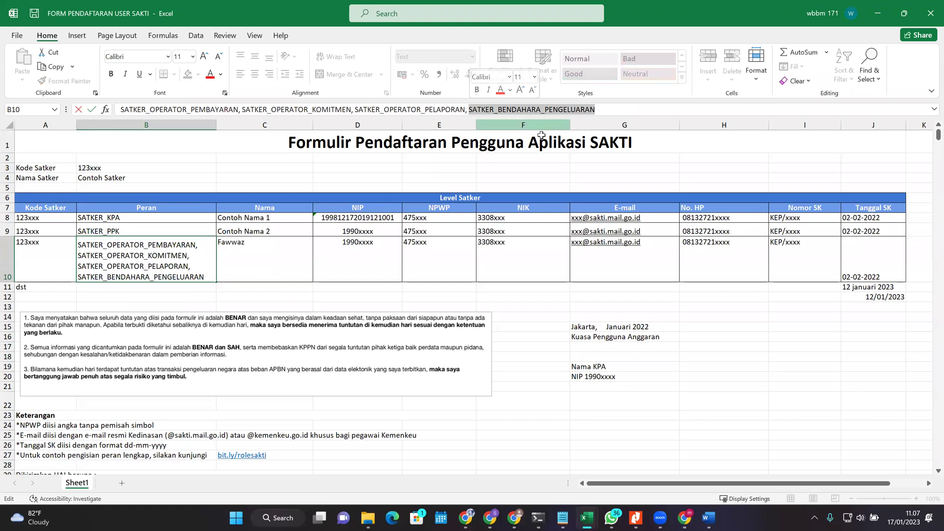
{"action": "key", "text": "BackSpace"}
{"action": "key", "text": "Return"}
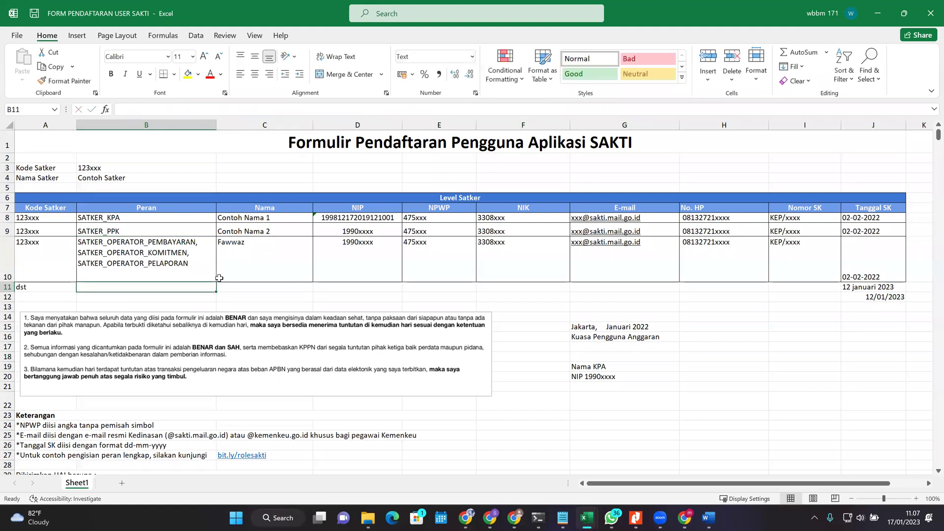
{"action": "left_click", "coordinate": [269, 264]}
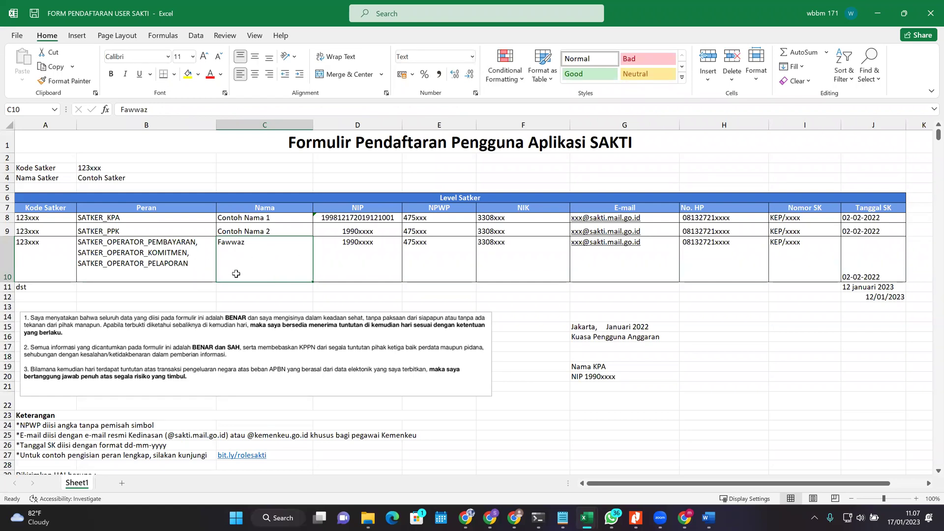
Step: Check SATKER_ADMIN in the Kewenangan guide and append it to B10's role list
{"action": "double_click", "coordinate": [179, 262]}
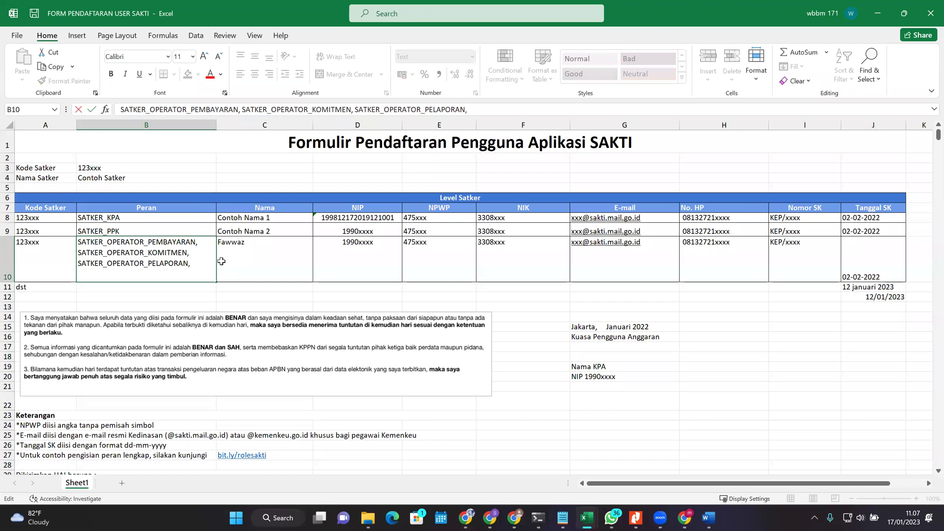
{"action": "left_click", "coordinate": [585, 517]}
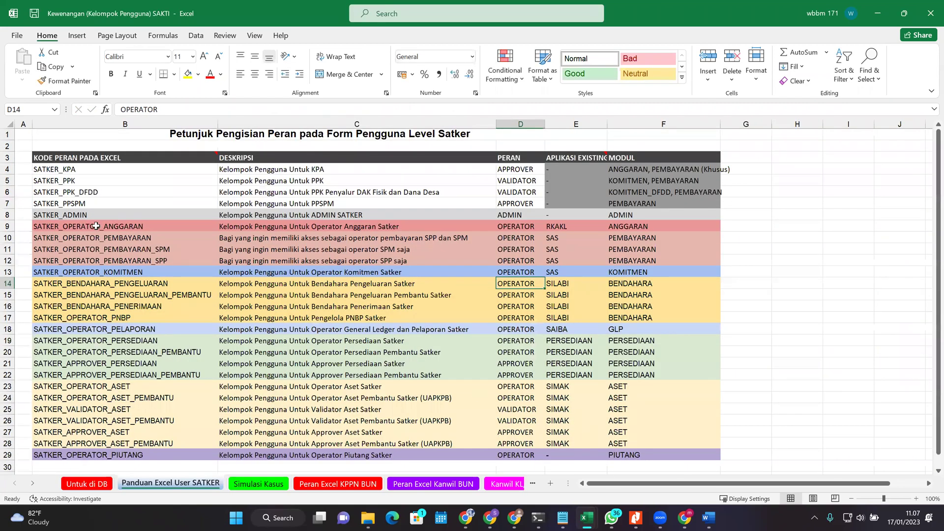
{"action": "left_click", "coordinate": [71, 215]}
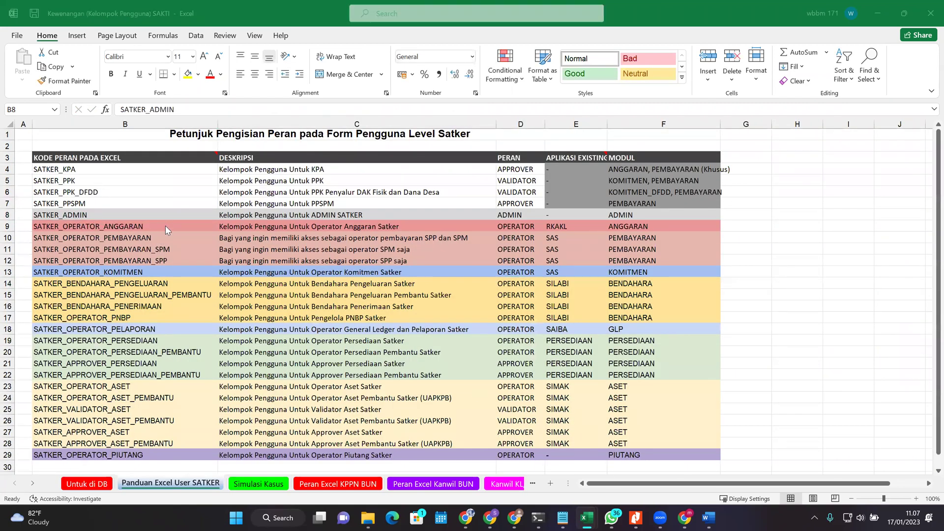
{"action": "key", "text": "alt+Tab"}
{"action": "double_click", "coordinate": [207, 266]}
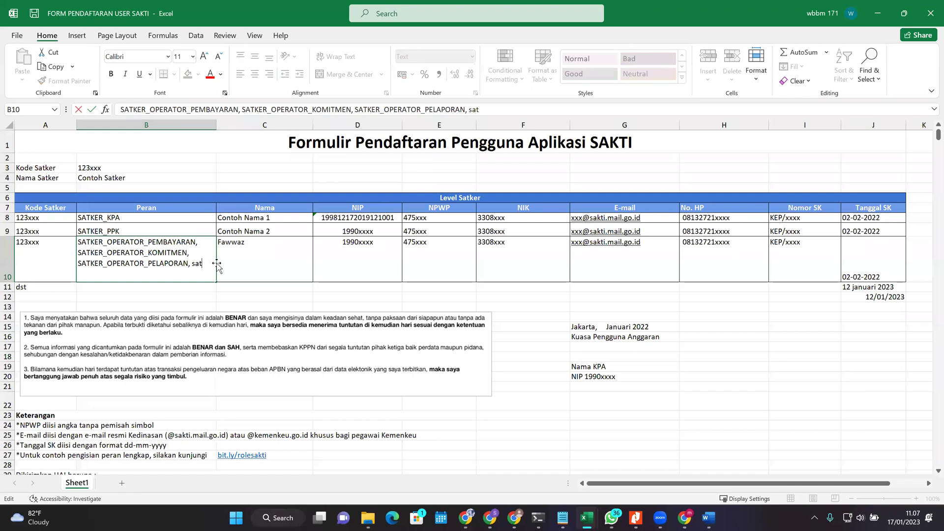
{"action": "key", "text": "BackSpace"}
{"action": "key", "text": "BackSpace"}
{"action": "type", "text": "SATKER_ADMIN"}
{"action": "left_click", "coordinate": [242, 261]}
Step: Copy C10's name into C11 and enter SATKER_ADMIN as the role in B11
{"action": "key", "text": "ctrl+c"}
{"action": "left_click", "coordinate": [241, 285]}
{"action": "key", "text": "ctrl+v"}
{"action": "key", "text": "Left"}
{"action": "type", "text": "SATKER_ADMIN"}
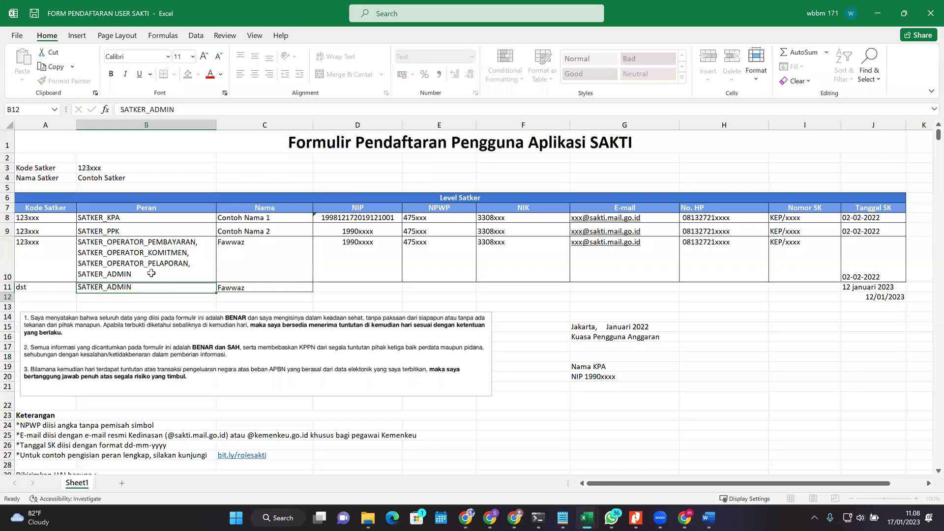
{"action": "key", "text": "Return"}
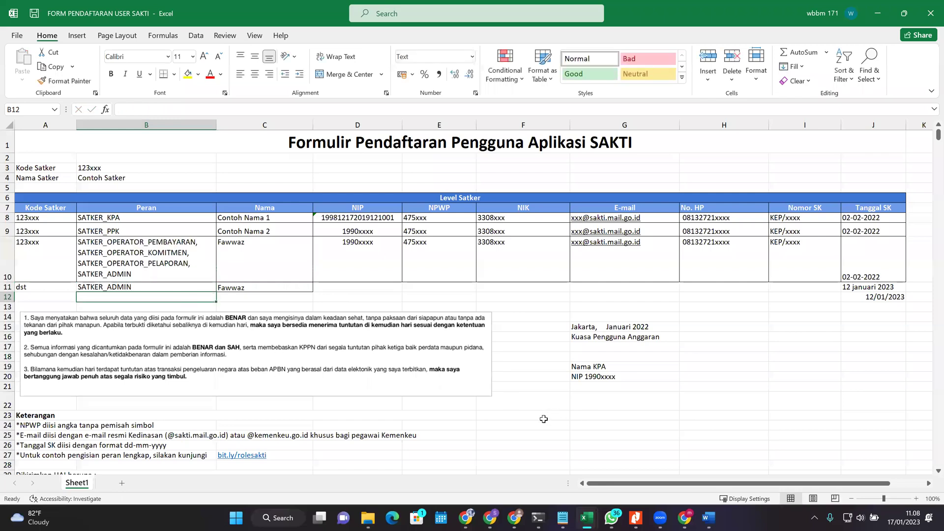
Step: Select the row 10 and row 11 entries to review them
{"action": "left_click", "coordinate": [660, 517]}
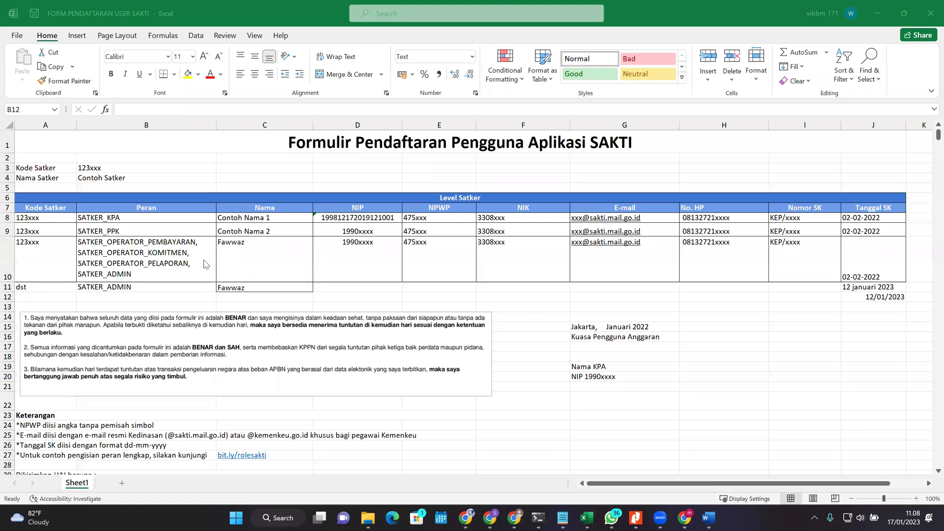
{"action": "left_click_drag", "start_coordinate": [105, 251], "coordinate": [236, 257]}
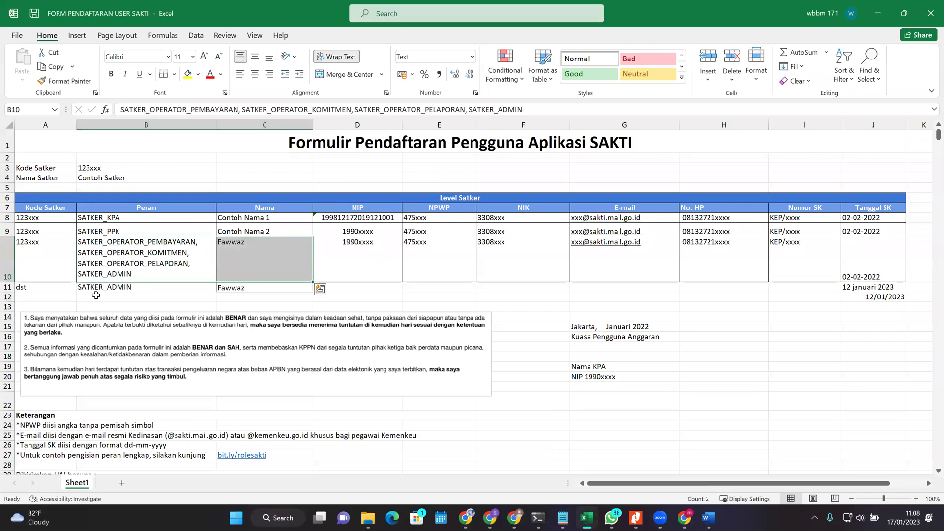
{"action": "left_click", "coordinate": [144, 287]}
{"action": "left_click_drag", "start_coordinate": [143, 287], "coordinate": [276, 287]}
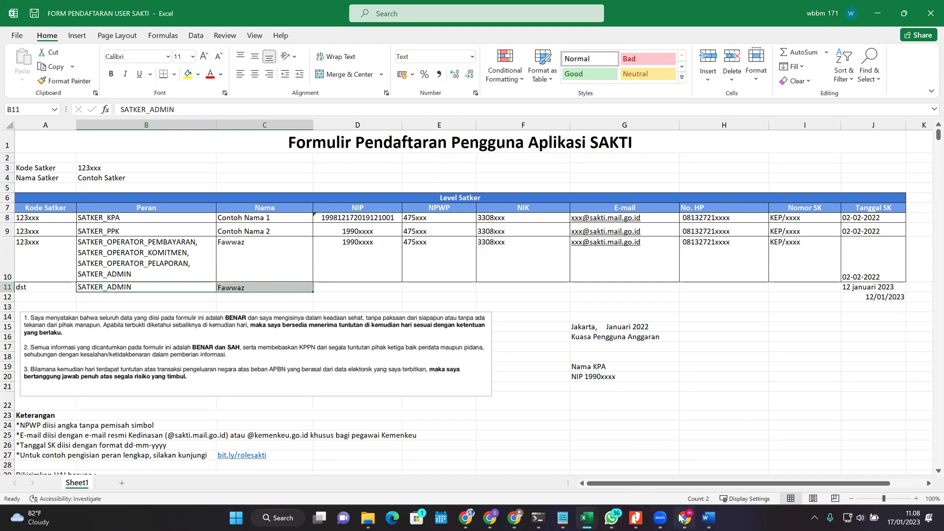
{"action": "mouse_move", "coordinate": [660, 517]}
{"action": "left_click", "coordinate": [652, 467]}
{"action": "mouse_move", "coordinate": [660, 516]}
{"action": "left_click", "coordinate": [681, 475]}
{"action": "left_click", "coordinate": [661, 518]}
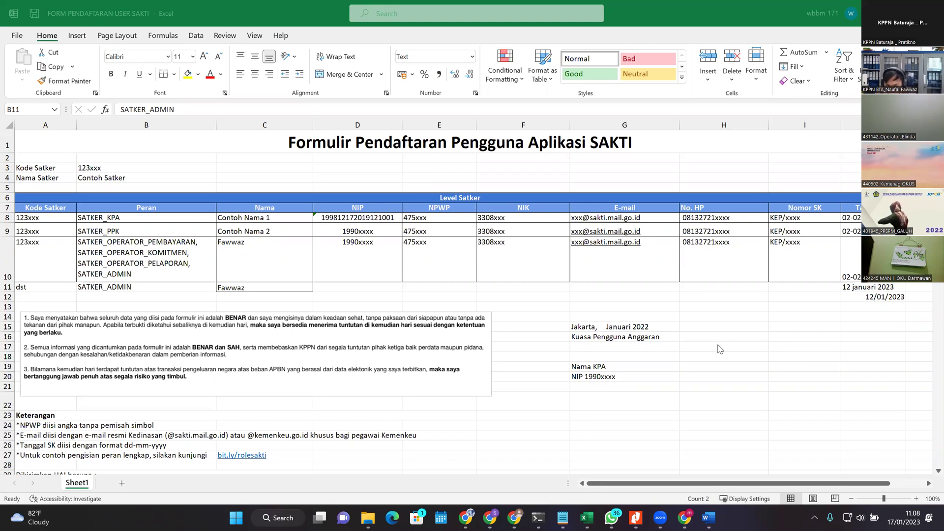
{"action": "left_click", "coordinate": [240, 263]}
{"action": "key", "text": "Left"}
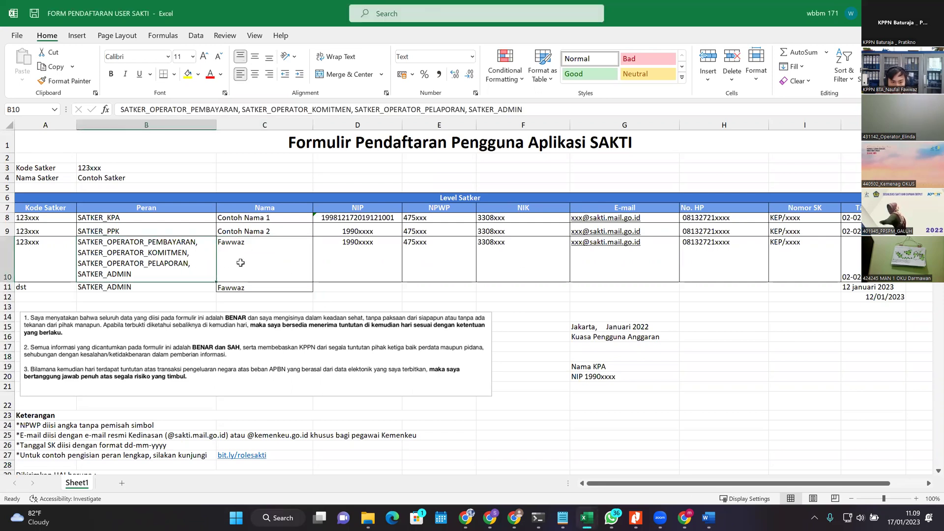
{"action": "key", "text": "shift+Right"}
{"action": "key", "text": "Down"}
{"action": "key", "text": "shift+Right"}
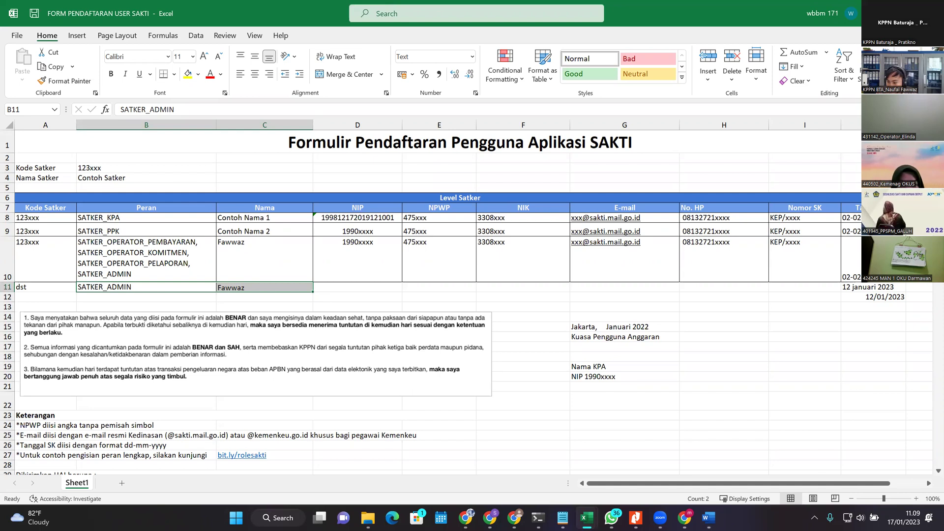
{"action": "key", "text": "Up"}
{"action": "key", "text": "shift+Right"}
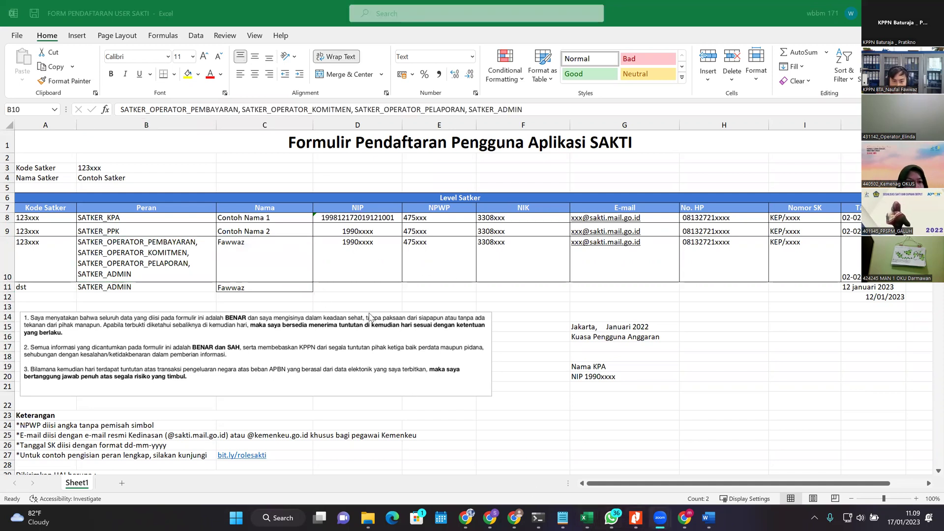
Step: Review the SATKER_ADMIN and payment operator role rows in the Kewenangan guide
{"action": "key", "text": "alt+Tab"}
{"action": "key", "text": "alt+Tab"}
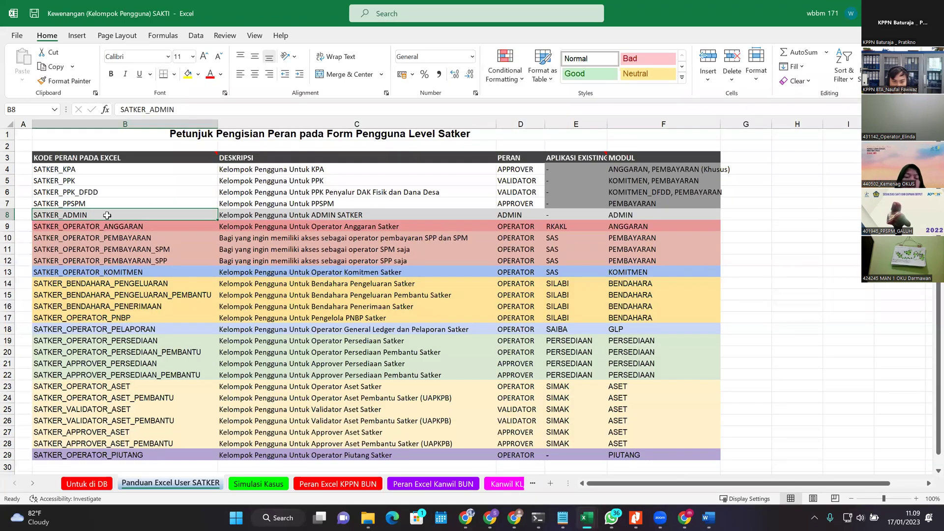
{"action": "left_click", "coordinate": [475, 204]}
{"action": "left_click", "coordinate": [541, 213]}
{"action": "left_click_drag", "start_coordinate": [425, 216], "coordinate": [121, 272]}
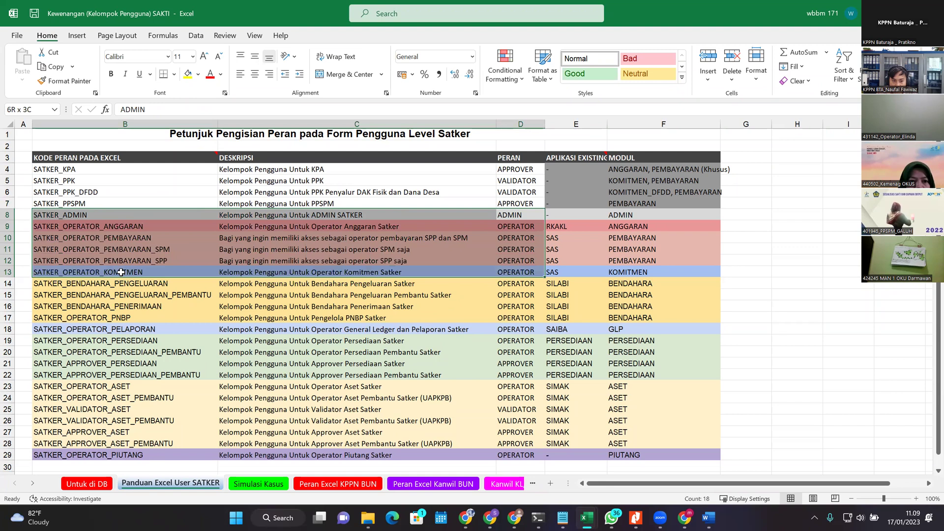
{"action": "left_click", "coordinate": [132, 243]}
{"action": "left_click_drag", "start_coordinate": [541, 239], "coordinate": [125, 260]}
{"action": "left_click", "coordinate": [344, 261]}
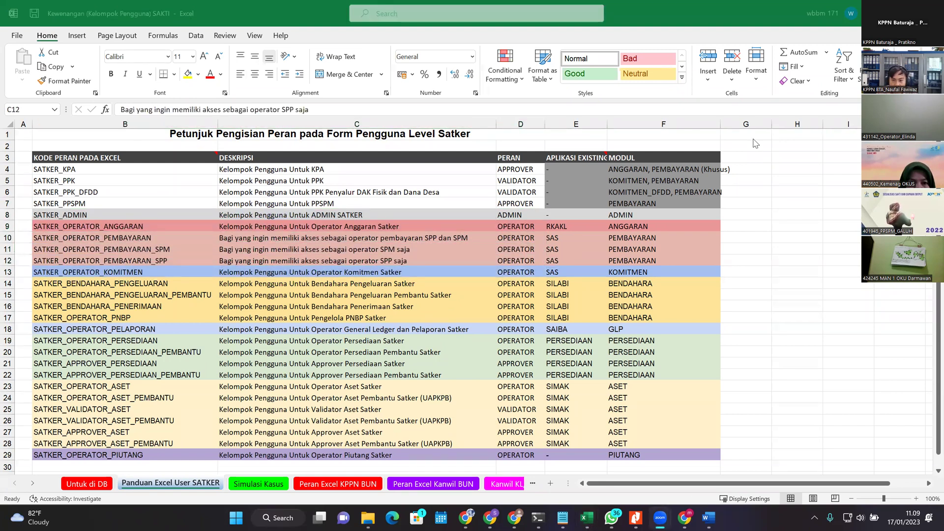
{"action": "key", "text": "alt+Tab"}
Step: Recheck B10's role list and C11 on the form without changes, then bring up the window switcher
{"action": "left_click", "coordinate": [283, 288]}
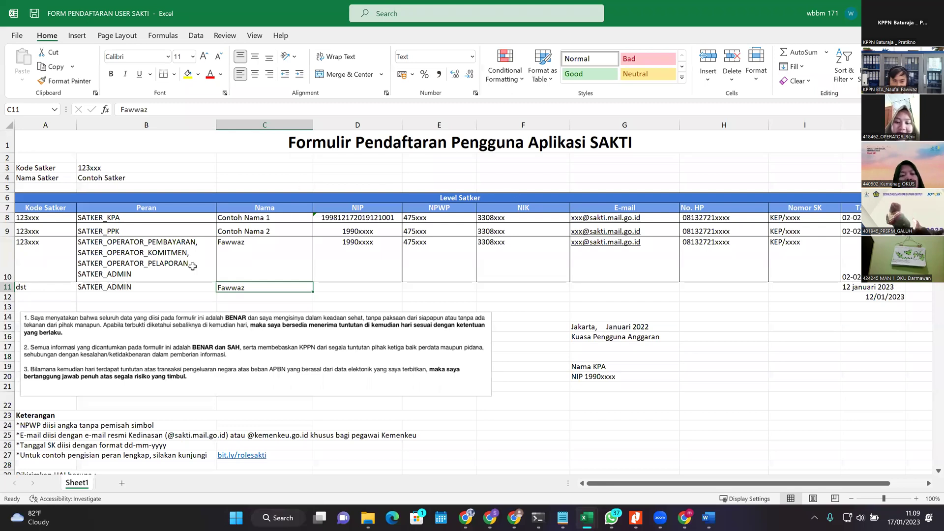
{"action": "left_click", "coordinate": [166, 274]}
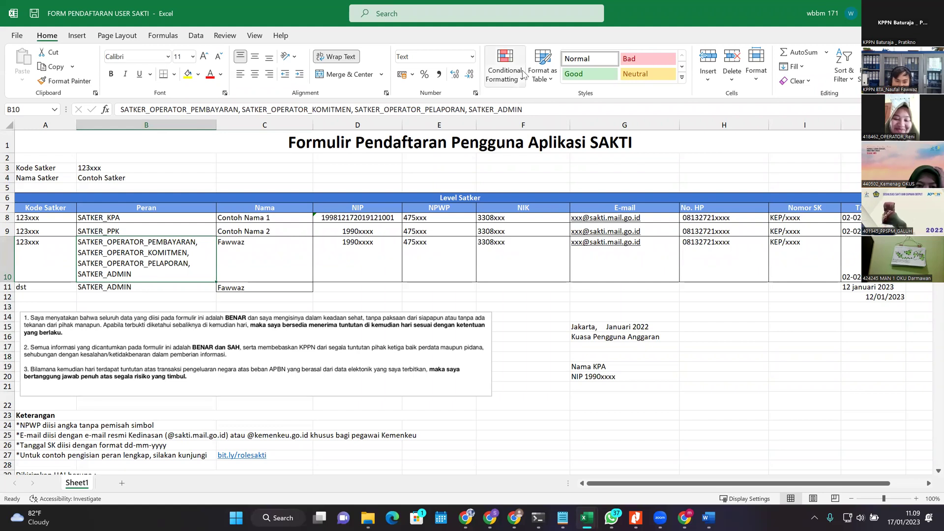
{"action": "left_click", "coordinate": [533, 112]}
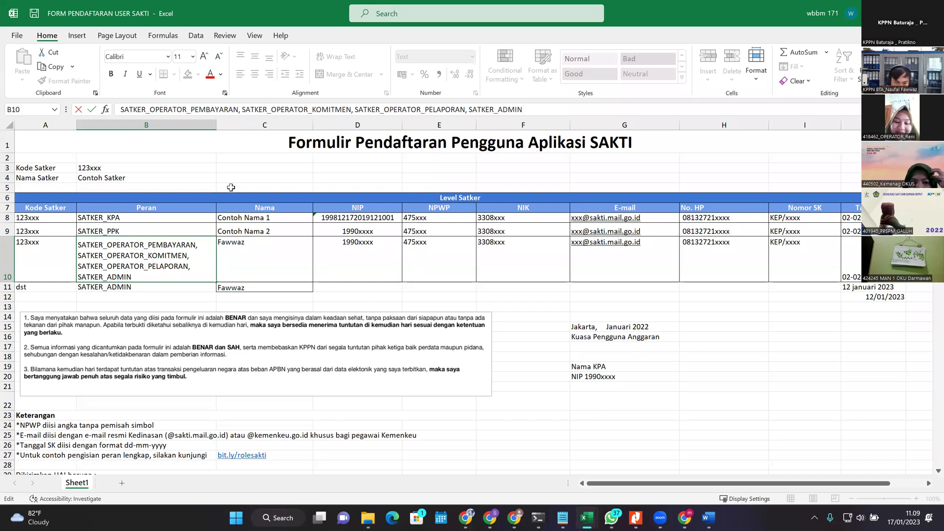
{"action": "left_click", "coordinate": [236, 287]}
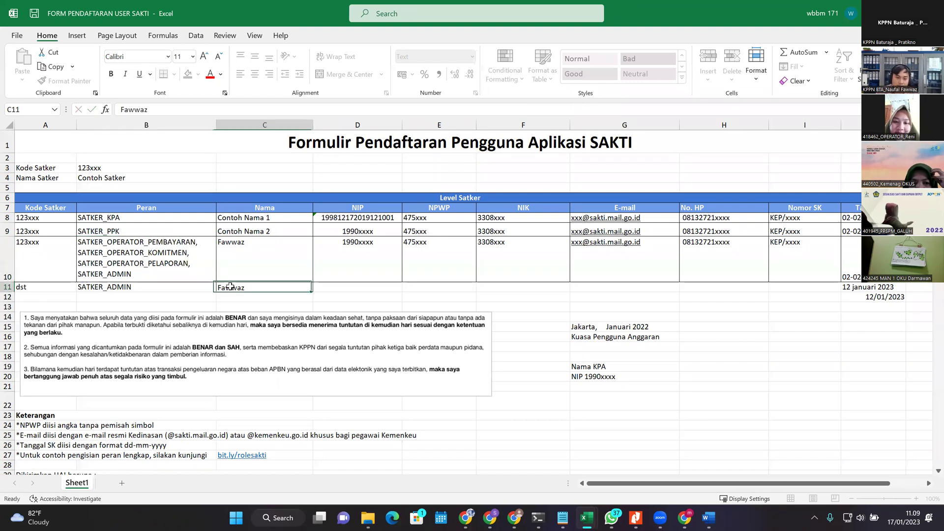
{"action": "key", "text": "Return"}
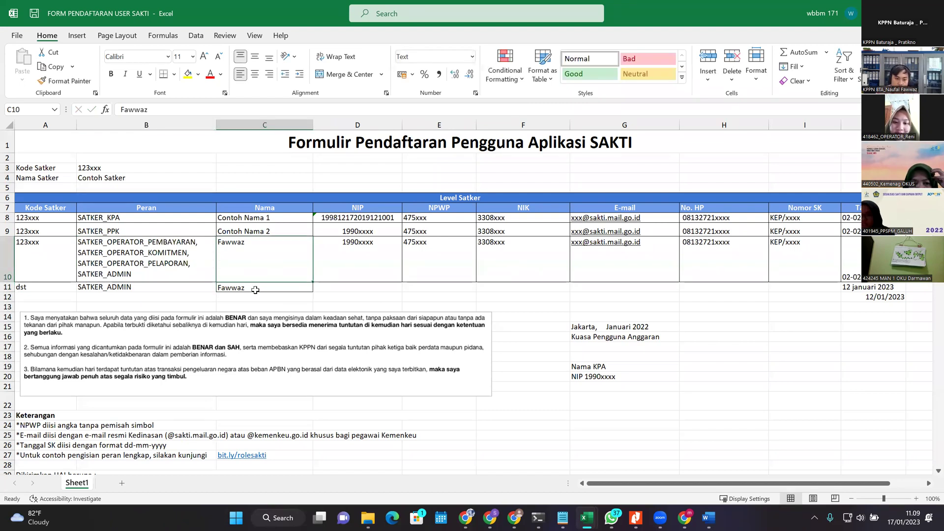
{"action": "key", "text": "alt+Tab"}
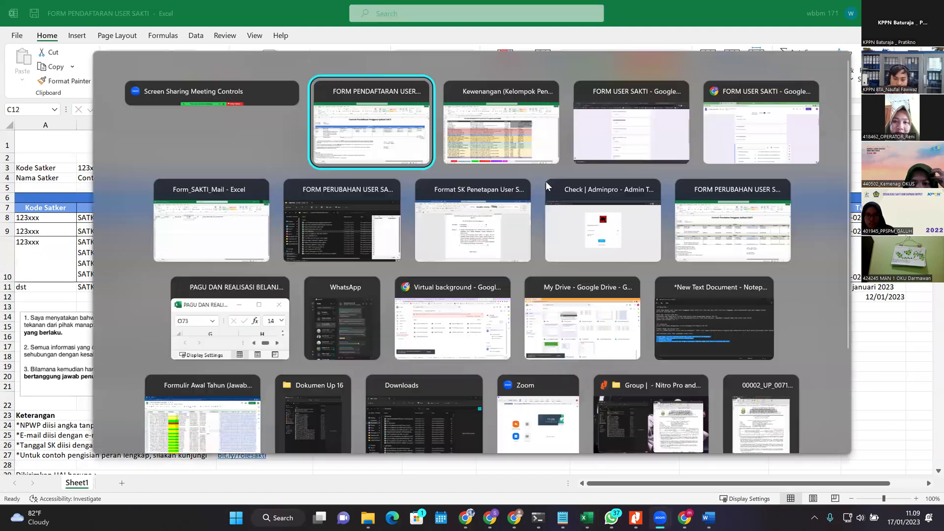
Step: Check the SATKER_ADMIN and payment operator role types, then review rows 10 and 11
{"action": "key", "text": "alt+Tab"}
{"action": "left_click", "coordinate": [505, 219]}
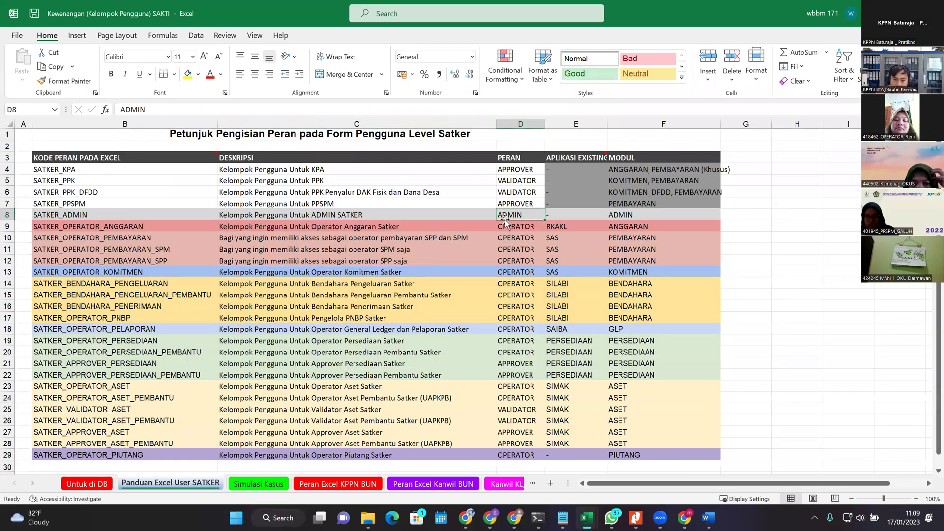
{"action": "left_click", "coordinate": [509, 242]}
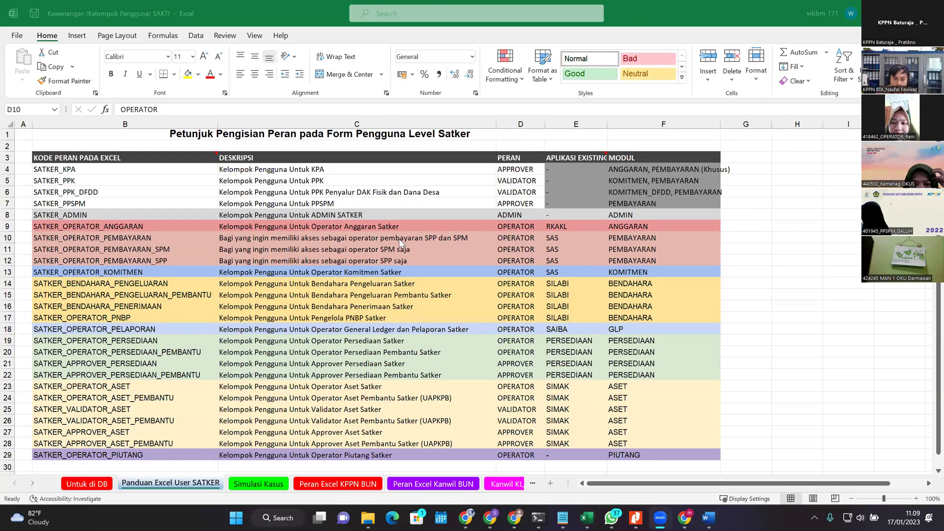
{"action": "key", "text": "alt+Tab"}
{"action": "key", "text": "alt+Tab"}
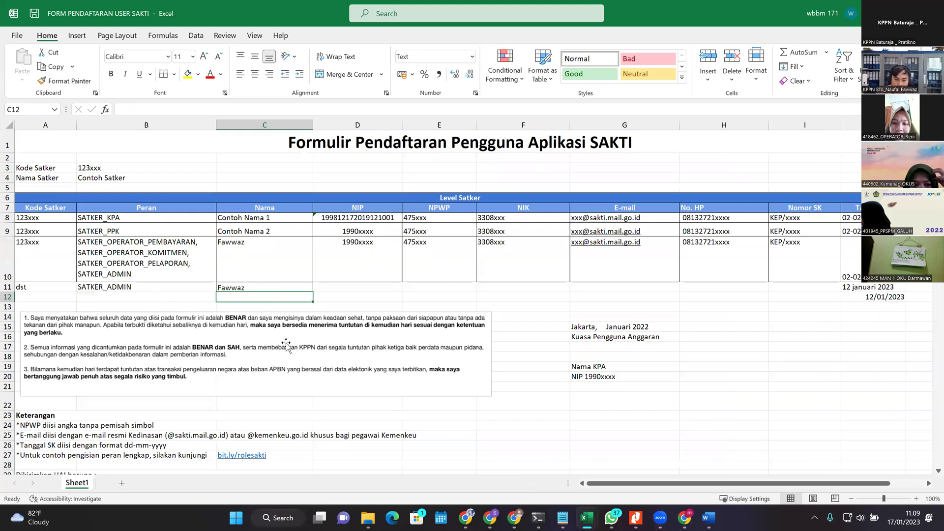
{"action": "left_click", "coordinate": [196, 288]}
{"action": "left_click", "coordinate": [265, 287]}
{"action": "left_click", "coordinate": [284, 270]}
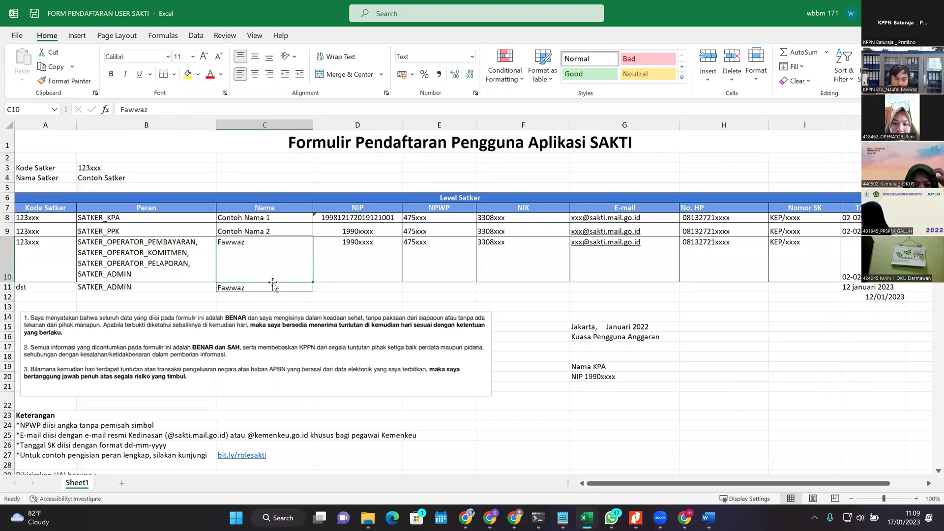
Step: Remove ', SATKER_ADMIN' from the end of B10's role list
{"action": "left_click", "coordinate": [161, 272]}
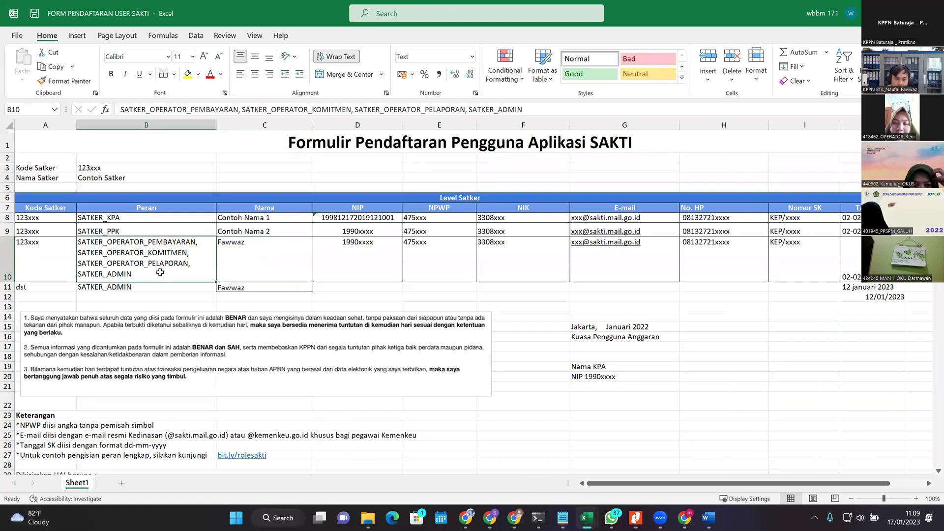
{"action": "left_click", "coordinate": [540, 109]}
{"action": "key", "text": "BackSpace"}
{"action": "key", "text": "BackSpace"}
{"action": "key", "text": "BackSpace"}
{"action": "key", "text": "BackSpace"}
{"action": "key", "text": "BackSpace"}
{"action": "key", "text": "BackSpace"}
{"action": "key", "text": "BackSpace"}
{"action": "key", "text": "BackSpace"}
{"action": "key", "text": "BackSpace"}
{"action": "key", "text": "BackSpace"}
{"action": "key", "text": "BackSpace"}
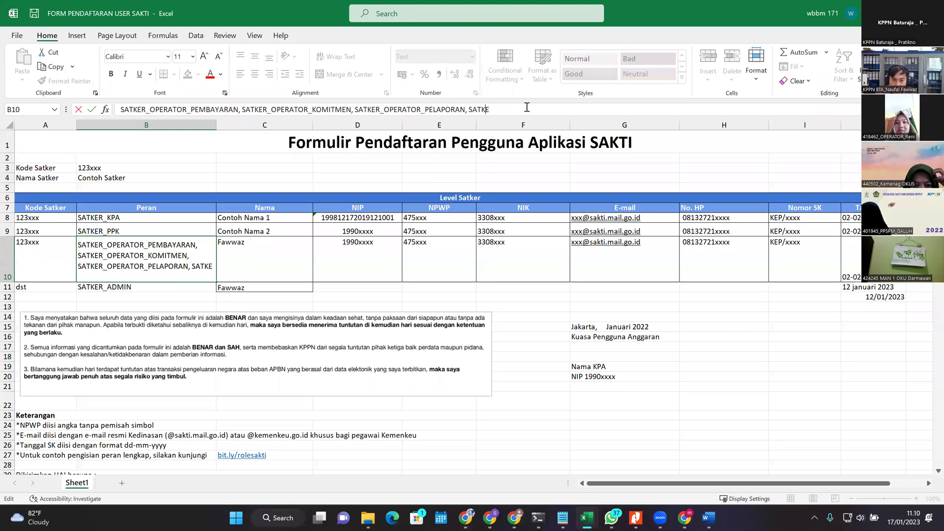
{"action": "key", "text": "BackSpace"}
{"action": "key", "text": "BackSpace"}
{"action": "key", "text": "Return"}
{"action": "key", "text": "Up"}
Step: Review the declaration picture and the KPA and SATKER_PPK rows, then return to the guide
{"action": "left_click", "coordinate": [266, 315]}
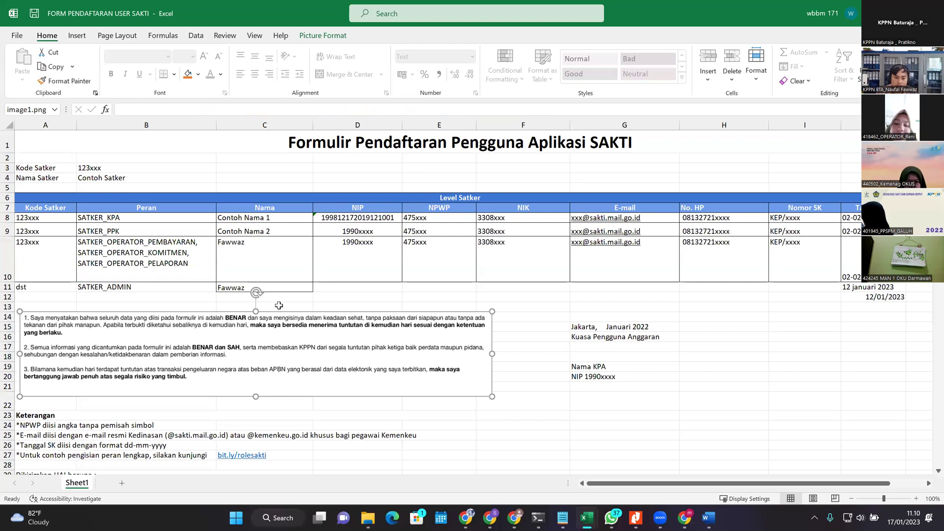
{"action": "left_click", "coordinate": [156, 217]}
{"action": "left_click", "coordinate": [132, 229]}
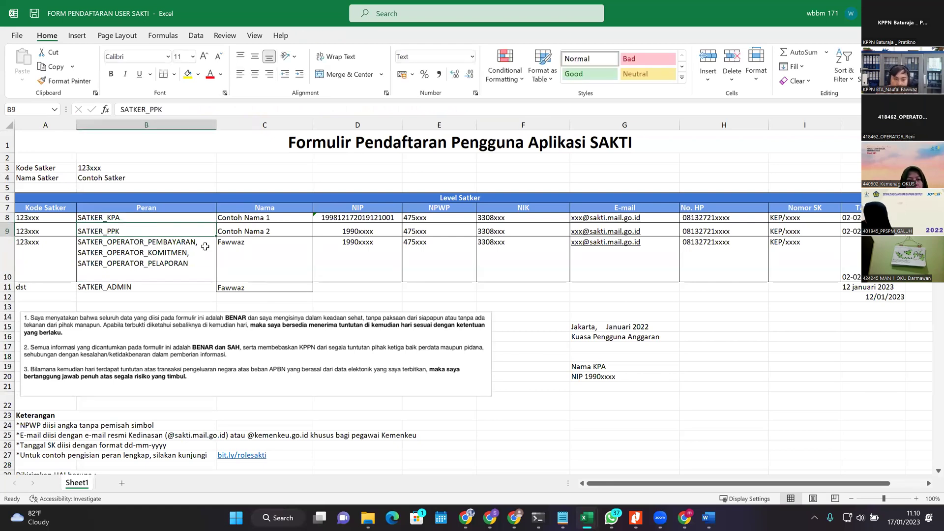
{"action": "key", "text": "alt+Tab"}
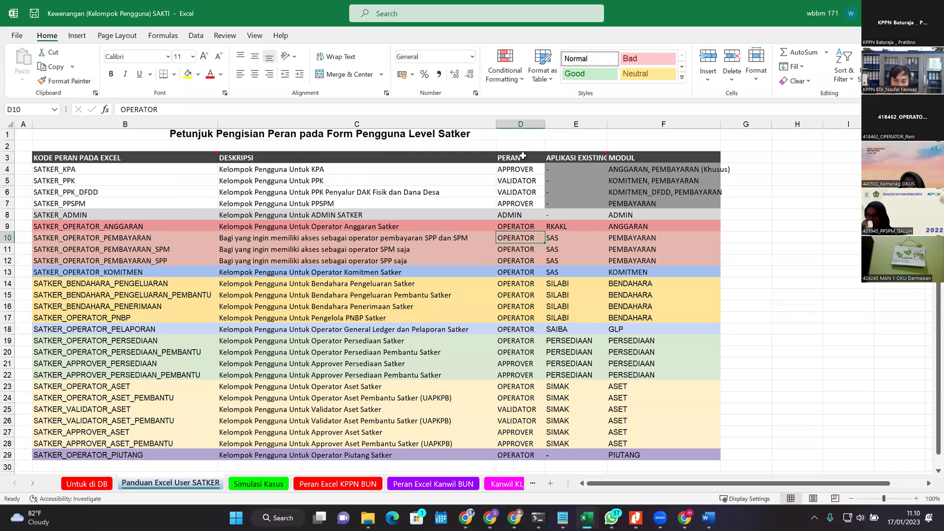
Step: Review the APPROVER and VALIDATOR role types and PPK modules, then return to the form
{"action": "left_click_drag", "start_coordinate": [514, 169], "coordinate": [521, 181]}
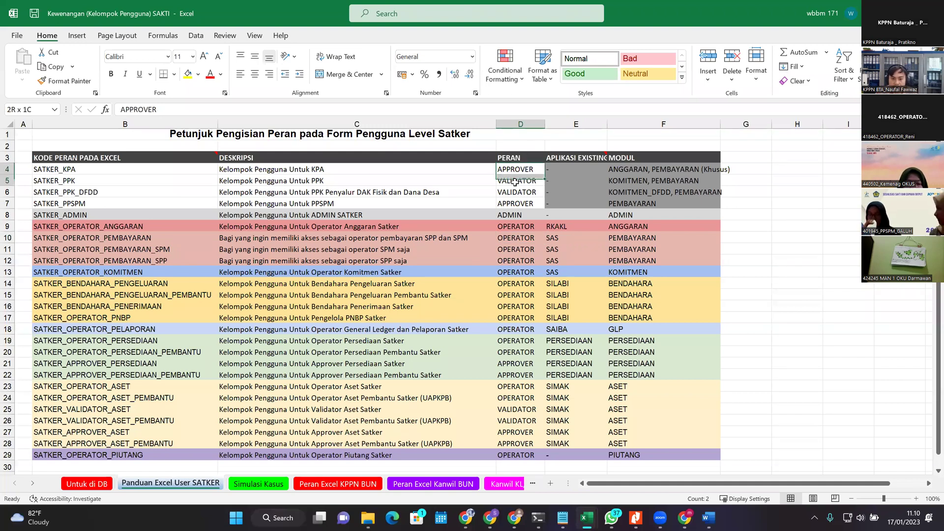
{"action": "left_click", "coordinate": [621, 184]}
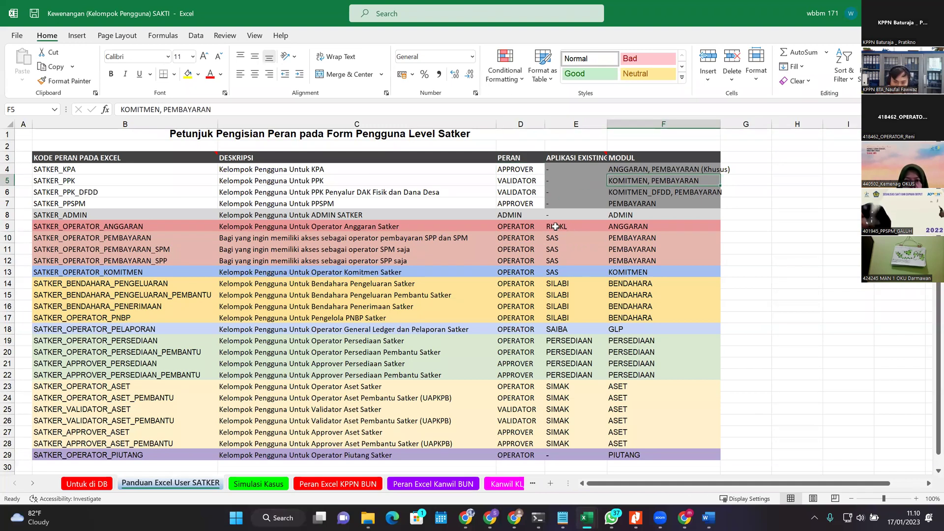
{"action": "left_click_drag", "start_coordinate": [525, 170], "coordinate": [523, 182]}
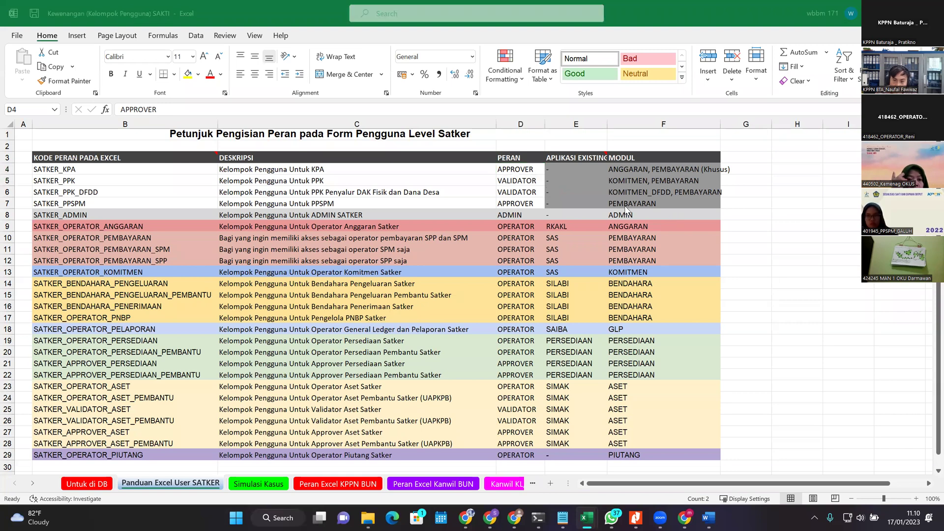
{"action": "key", "text": "alt+Tab"}
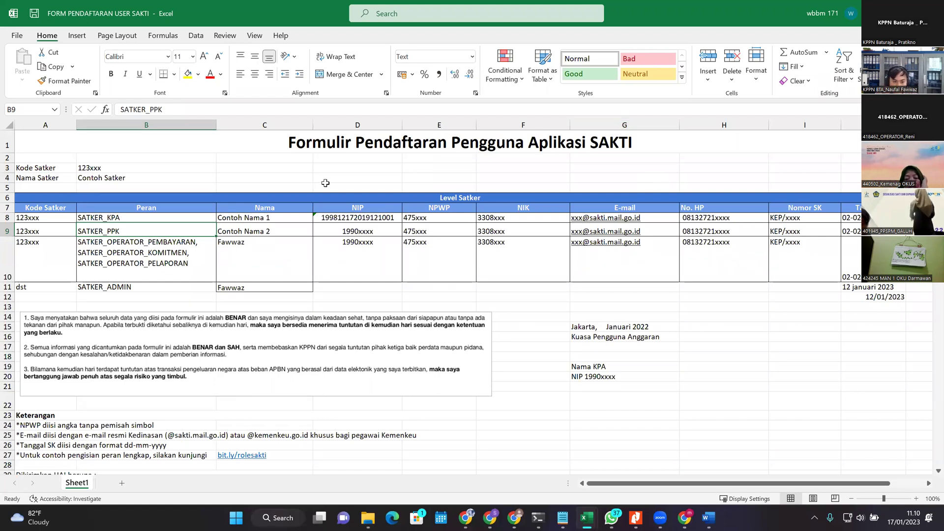
Step: Review the names and roles in rows 10 and 11, then show the open-windows overview
{"action": "left_click", "coordinate": [315, 285]}
{"action": "left_click", "coordinate": [283, 272]}
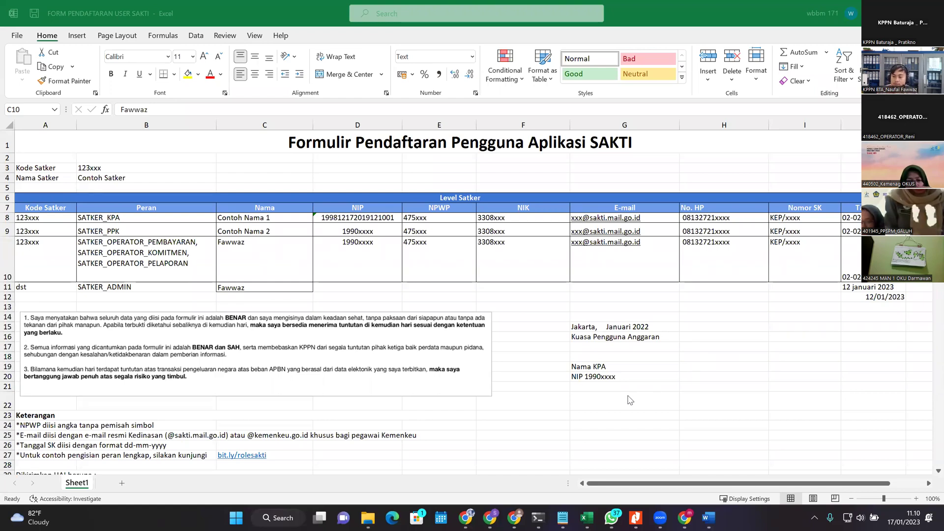
{"action": "left_click", "coordinate": [243, 281]}
{"action": "left_click", "coordinate": [248, 288]}
{"action": "left_click", "coordinate": [147, 288]}
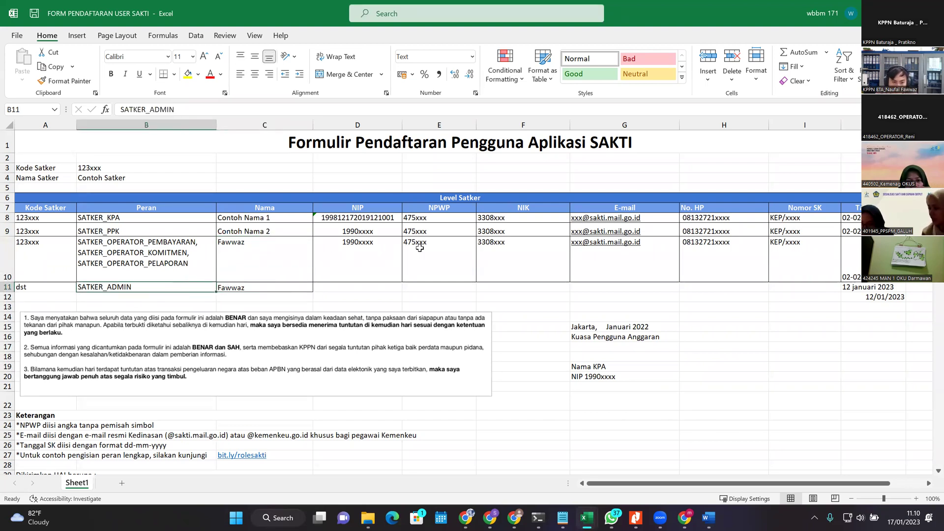
{"action": "key", "text": "Up"}
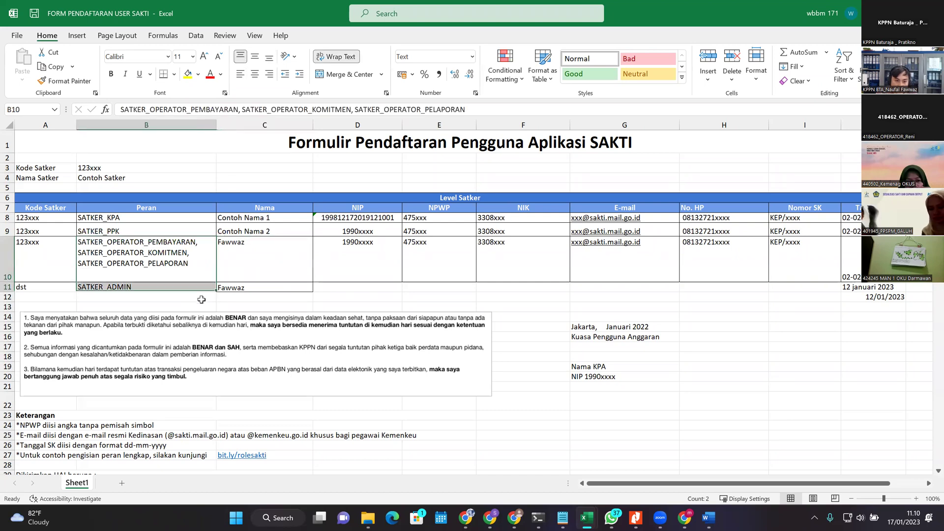
{"action": "left_click", "coordinate": [250, 285]}
{"action": "left_click", "coordinate": [162, 284]}
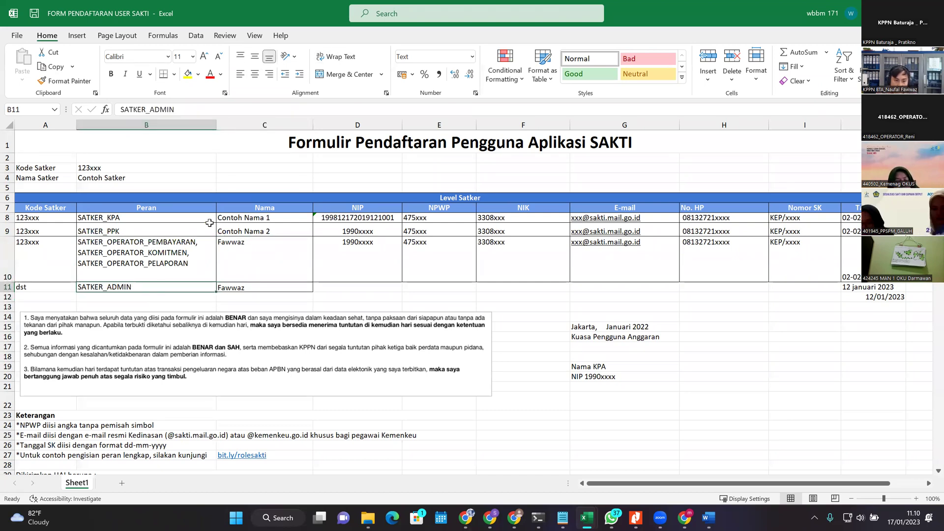
{"action": "left_click", "coordinate": [244, 238]}
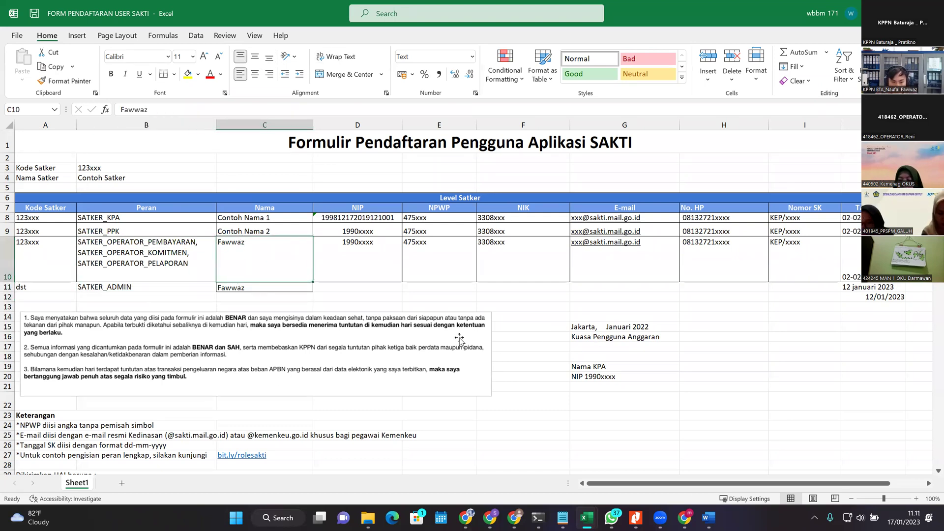
{"action": "scroll", "coordinate": [578, 472], "scroll_direction": "down", "scroll_amount": 1}
{"action": "scroll", "coordinate": [578, 472], "scroll_direction": "down", "scroll_amount": 3}
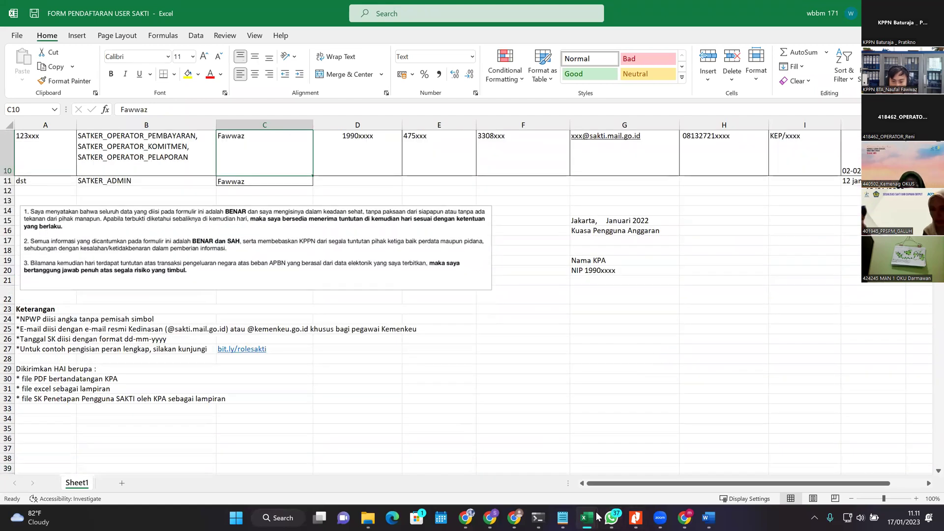
{"action": "key", "text": "alt+Tab"}
{"action": "key", "text": "alt+Tab"}
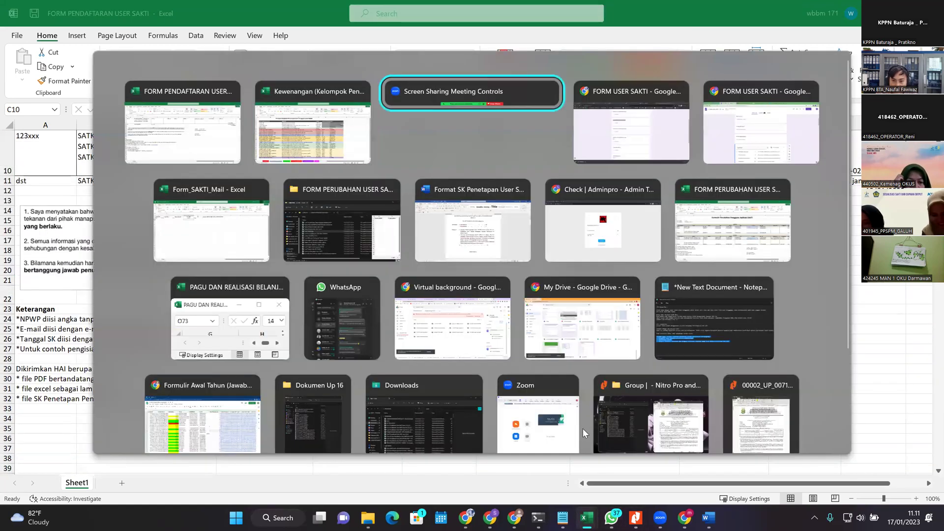
Step: Bring the Form_SAKTI_Mail workbook to the front from the Excel taskbar previews
{"action": "key", "text": "alt+Tab"}
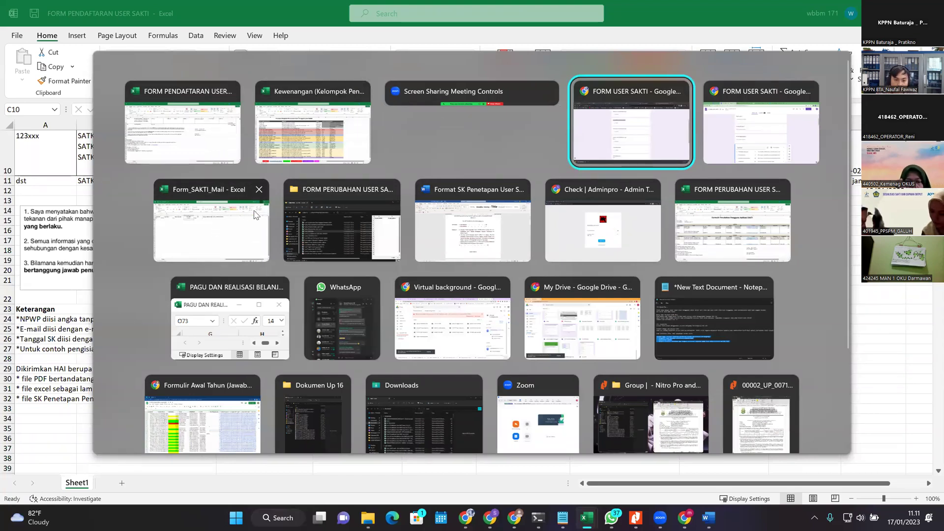
{"action": "left_click", "coordinate": [150, 109]}
{"action": "scroll", "coordinate": [490, 384], "scroll_direction": "up", "scroll_amount": 3}
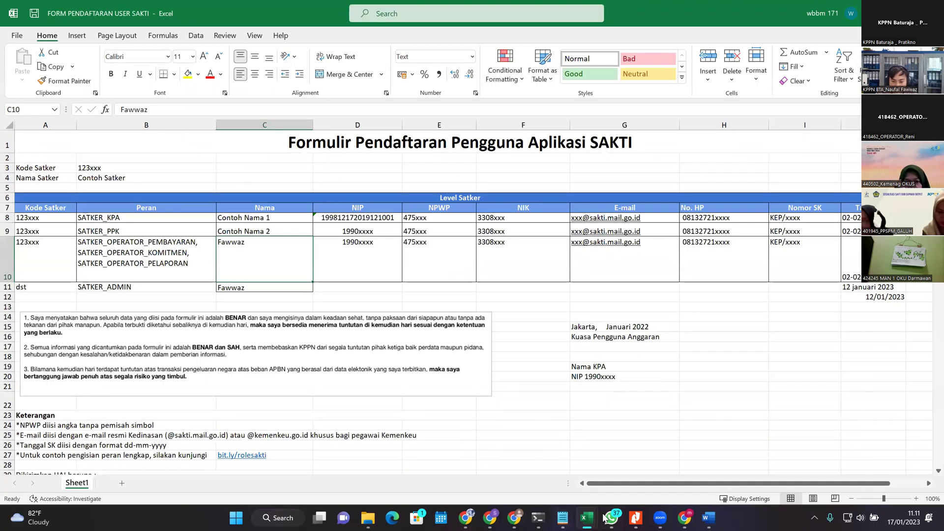
{"action": "key", "text": "super"}
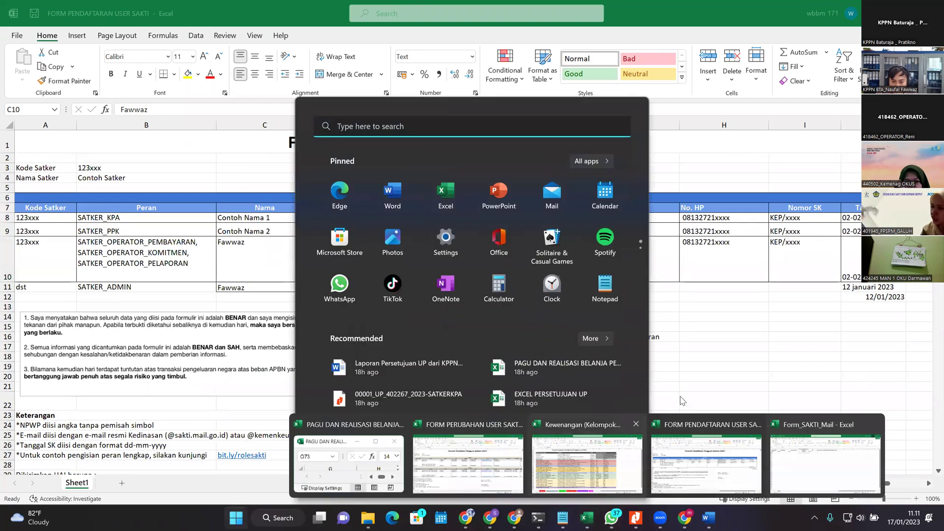
{"action": "left_click", "coordinate": [624, 386]}
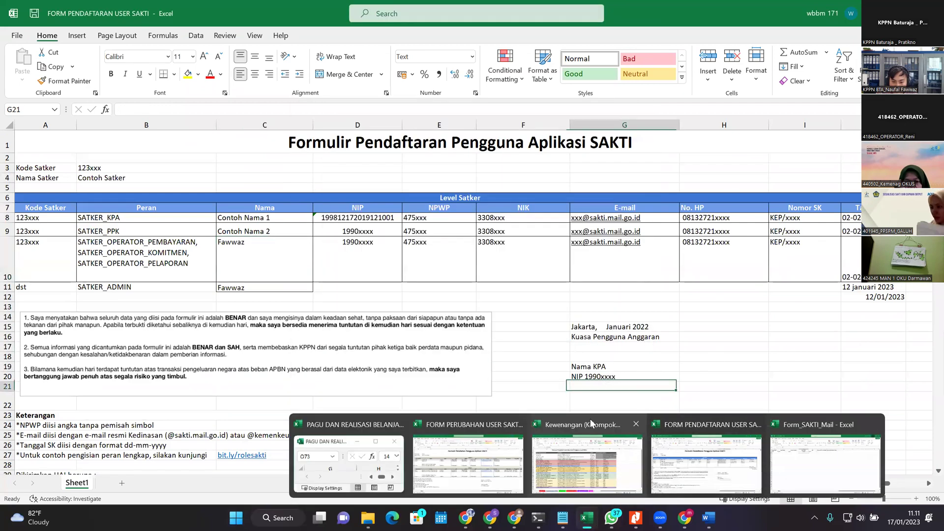
{"action": "left_click", "coordinate": [822, 469]}
{"action": "key", "text": "super"}
{"action": "key", "text": "super"}
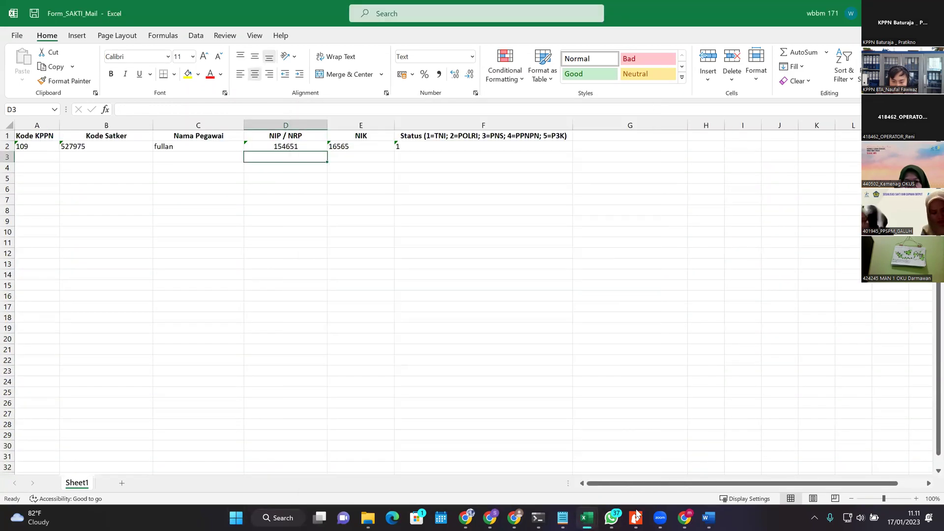
{"action": "key", "text": "super"}
Step: Bring FORM PERUBAHAN USER SAKTI forward and select its SEMULA and MENJADI blocks
{"action": "mouse_move", "coordinate": [586, 518]}
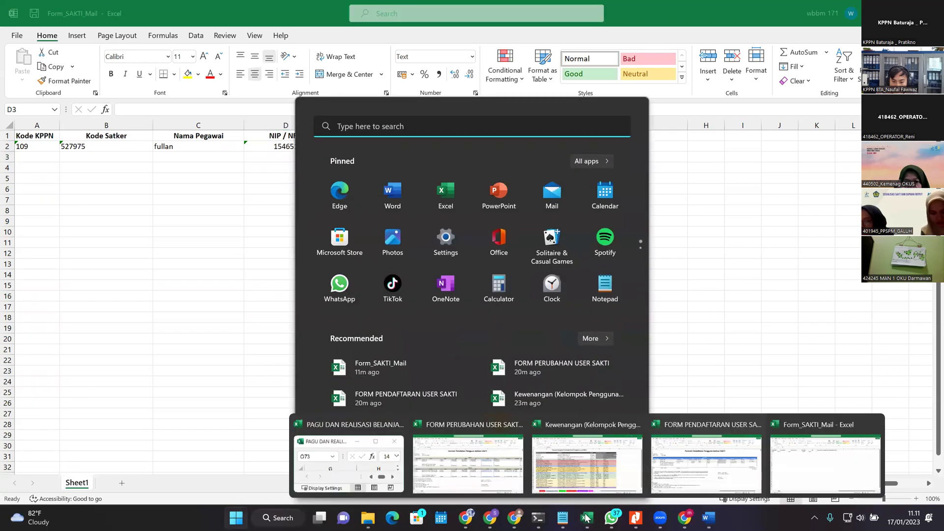
{"action": "left_click", "coordinate": [461, 470]}
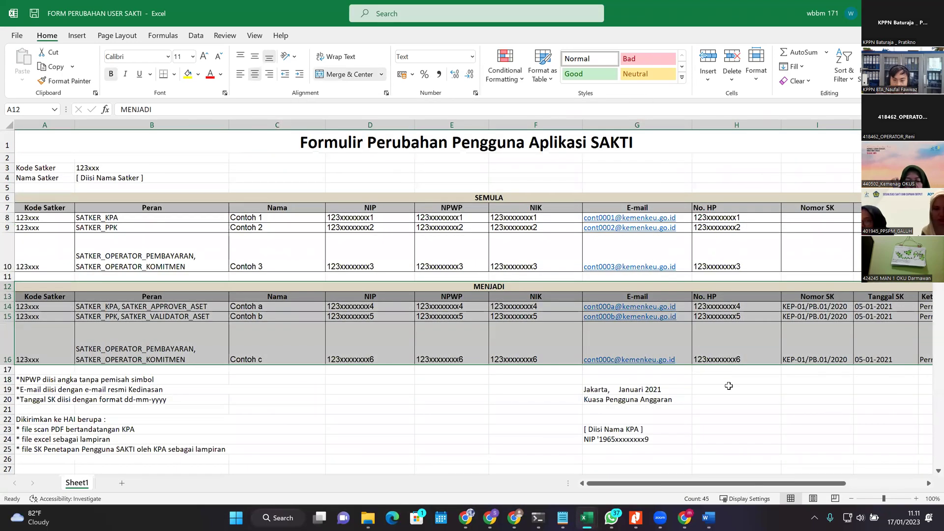
{"action": "left_click", "coordinate": [745, 398]}
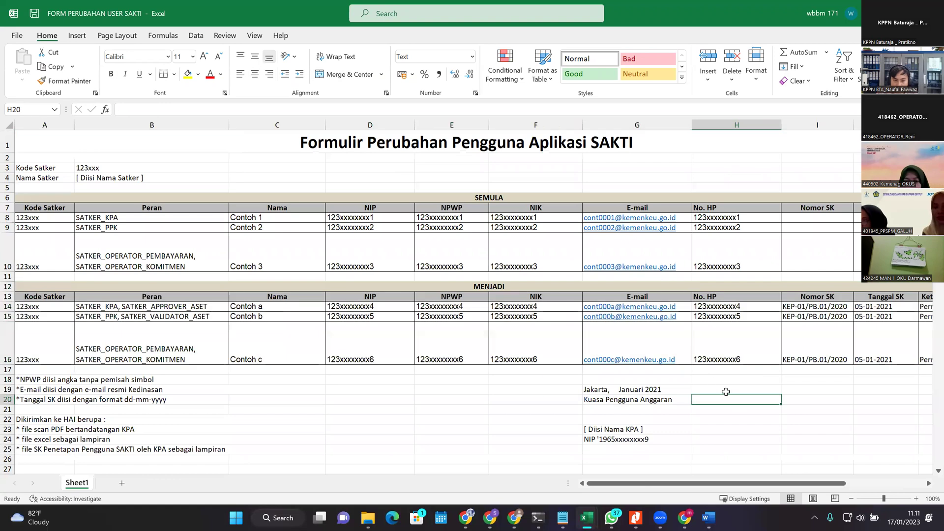
{"action": "left_click", "coordinate": [482, 197]}
{"action": "left_click", "coordinate": [461, 285]}
{"action": "left_click_drag", "start_coordinate": [377, 189], "coordinate": [402, 274]}
{"action": "left_click_drag", "start_coordinate": [301, 284], "coordinate": [354, 354]}
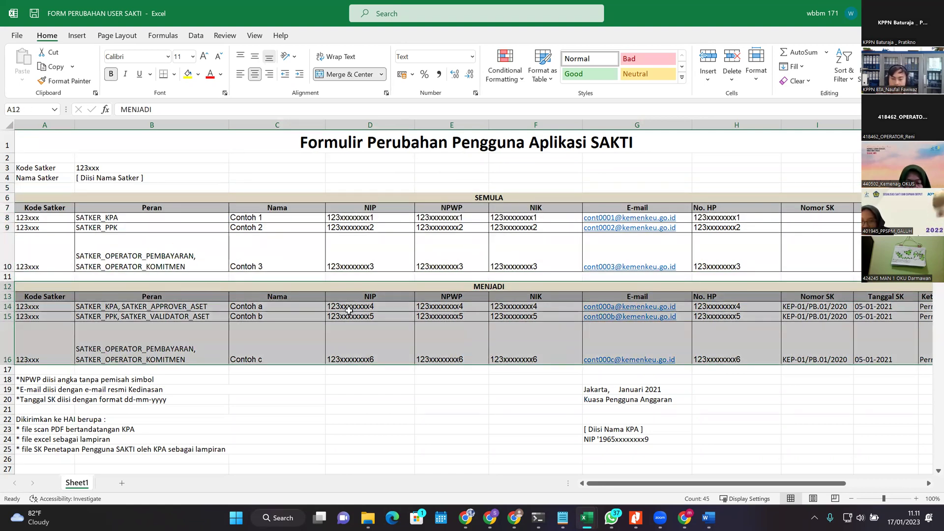
Step: Select the sample roles B8:B9 and row 9's role and name, then show browser windows
{"action": "left_click", "coordinate": [404, 254]}
{"action": "key", "text": "Left"}
{"action": "key", "text": "Left"}
{"action": "key", "text": "Left"}
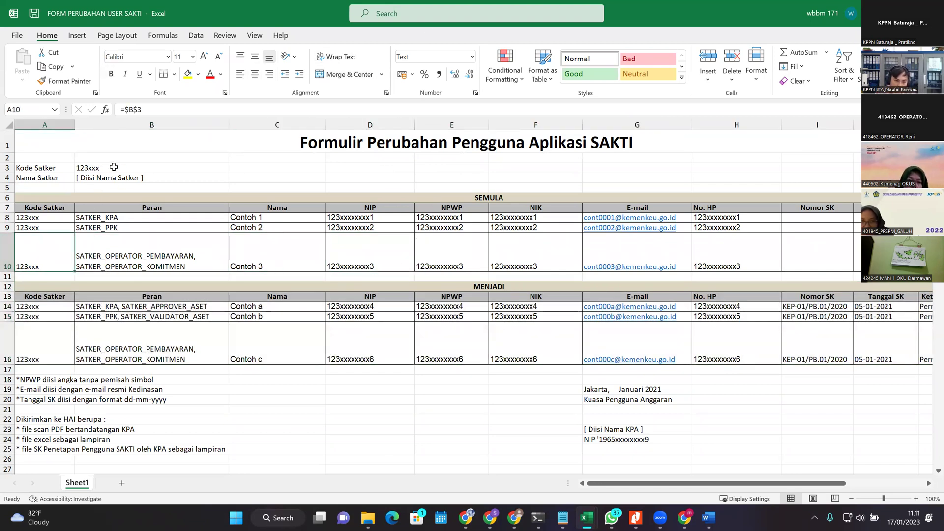
{"action": "left_click", "coordinate": [113, 167]}
{"action": "left_click_drag", "start_coordinate": [147, 227], "coordinate": [148, 217]}
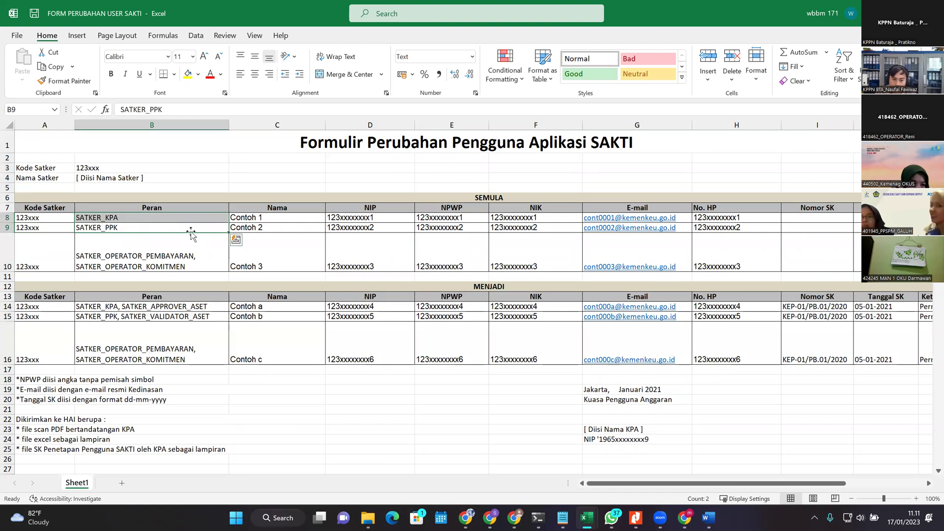
{"action": "left_click", "coordinate": [208, 227]}
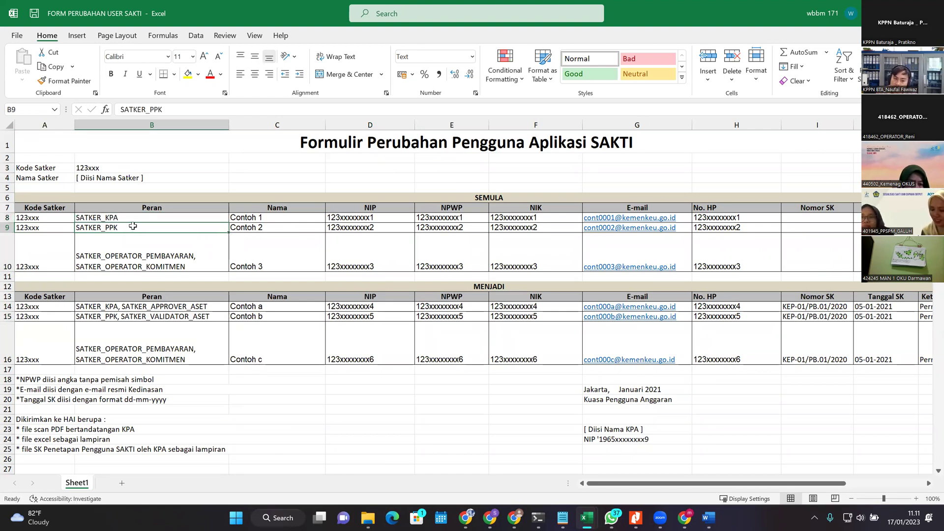
{"action": "left_click_drag", "start_coordinate": [131, 225], "coordinate": [276, 227]}
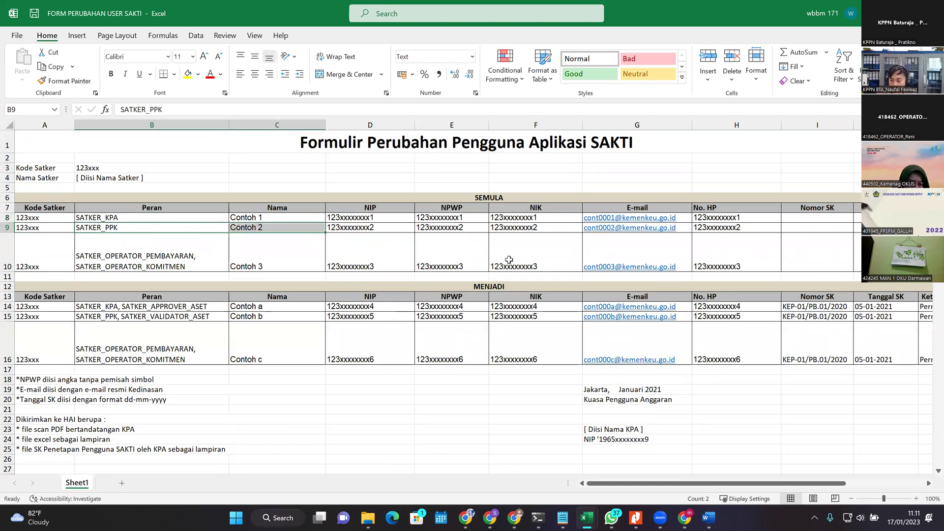
{"action": "left_click", "coordinate": [470, 517]}
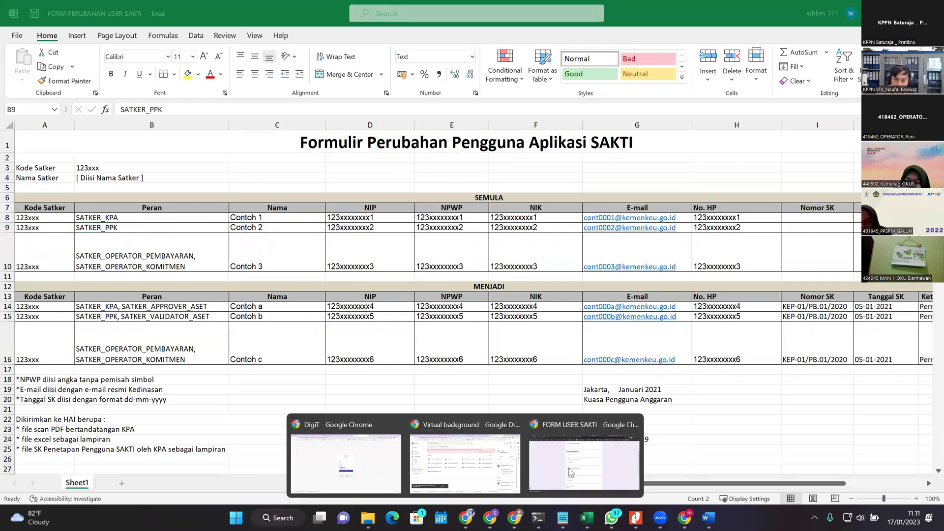
Step: Open Administrasi > Admin > Pengelolaan Pengguna dan Kontrol Akses > Pengelolaan Pengguna in SAKTI
{"action": "left_click", "coordinate": [584, 462]}
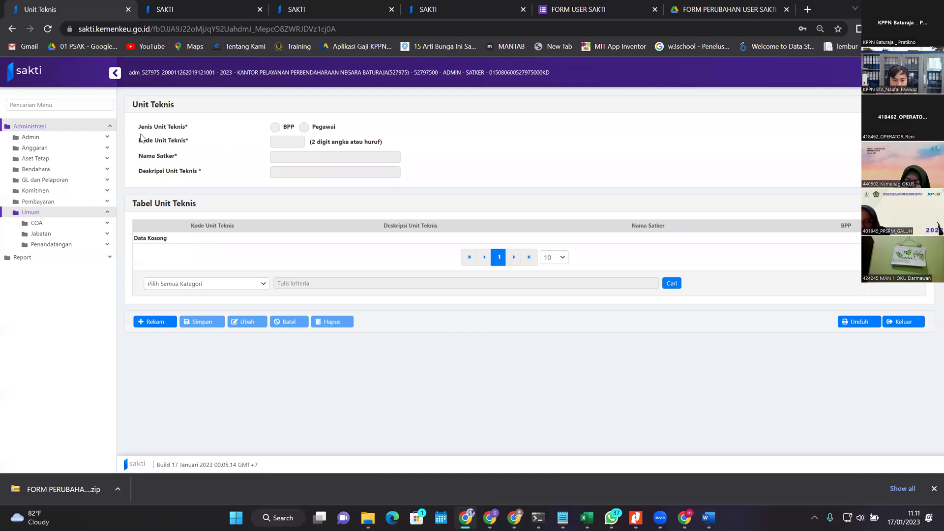
{"action": "left_click", "coordinate": [86, 127]}
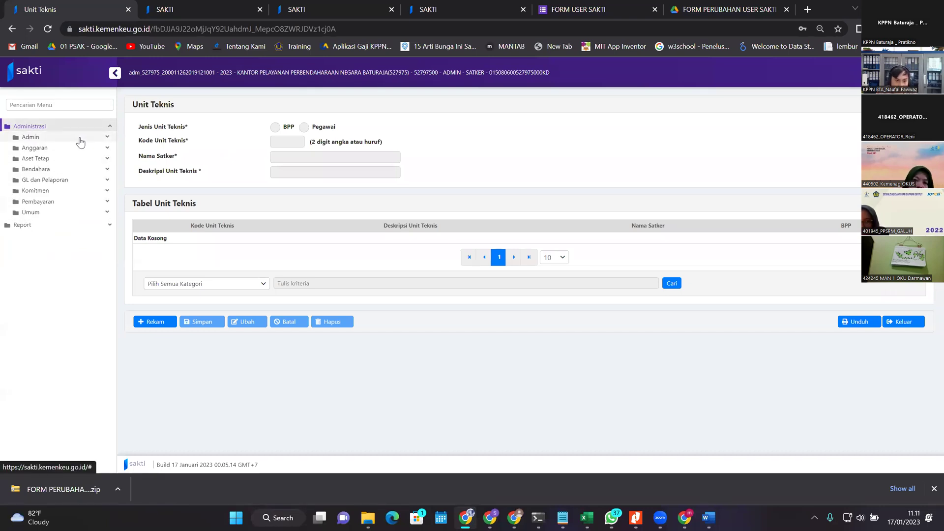
{"action": "left_click", "coordinate": [81, 138]}
{"action": "left_click", "coordinate": [85, 156]}
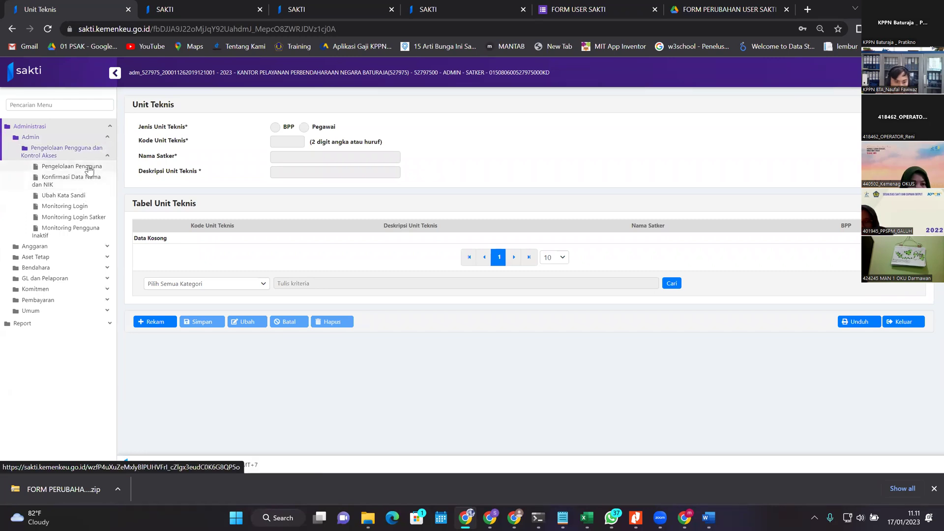
{"action": "left_click", "coordinate": [88, 168]}
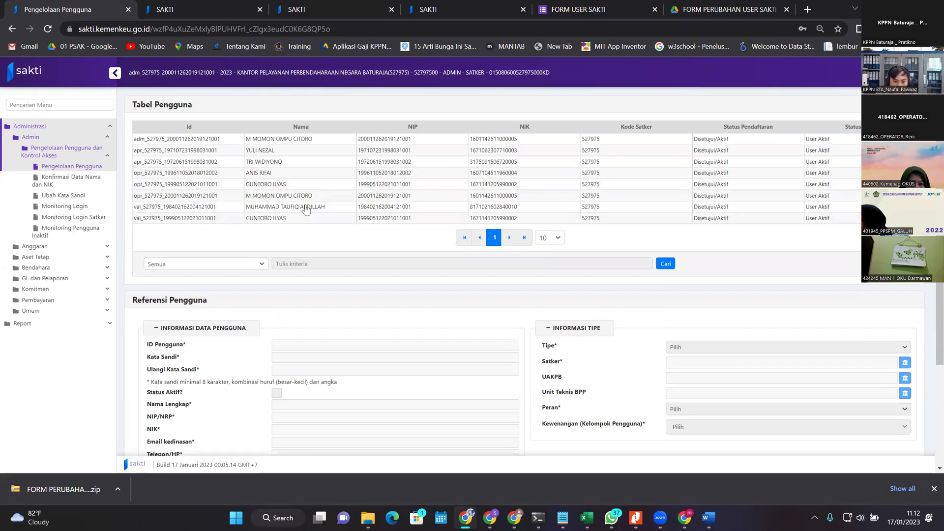
Step: Load the user's opr_ account and review its OPERATOR ANGGARAN authority
{"action": "left_click", "coordinate": [287, 188]}
{"action": "scroll", "coordinate": [634, 287], "scroll_direction": "down", "scroll_amount": 3}
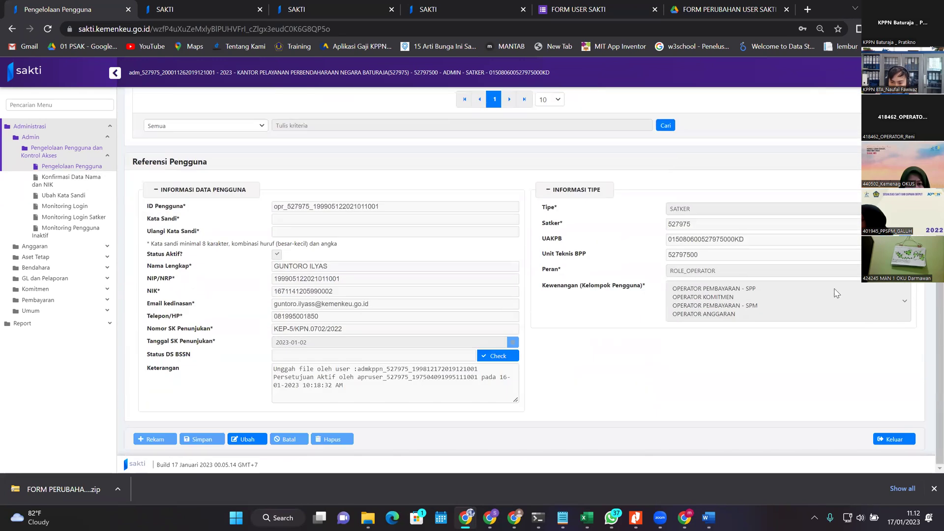
{"action": "scroll", "coordinate": [684, 237], "scroll_direction": "up", "scroll_amount": 3}
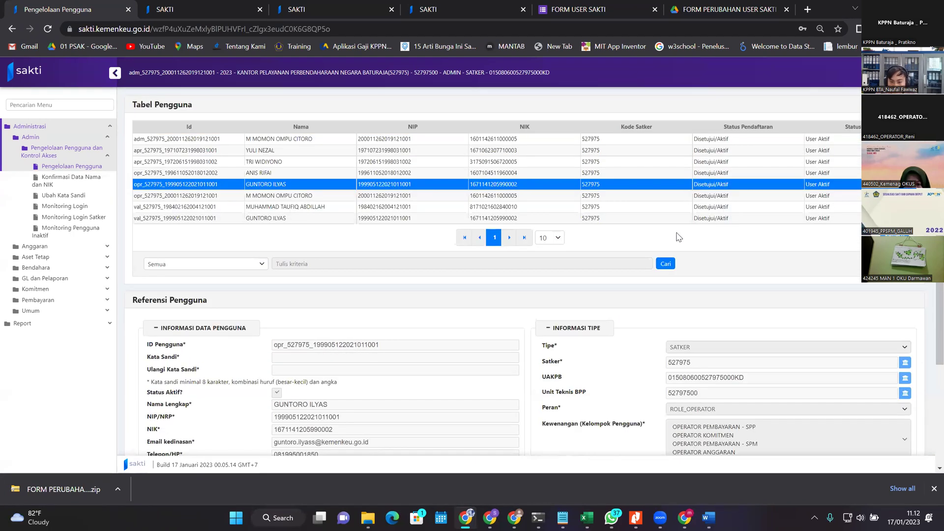
{"action": "scroll", "coordinate": [676, 287], "scroll_direction": "down", "scroll_amount": 3}
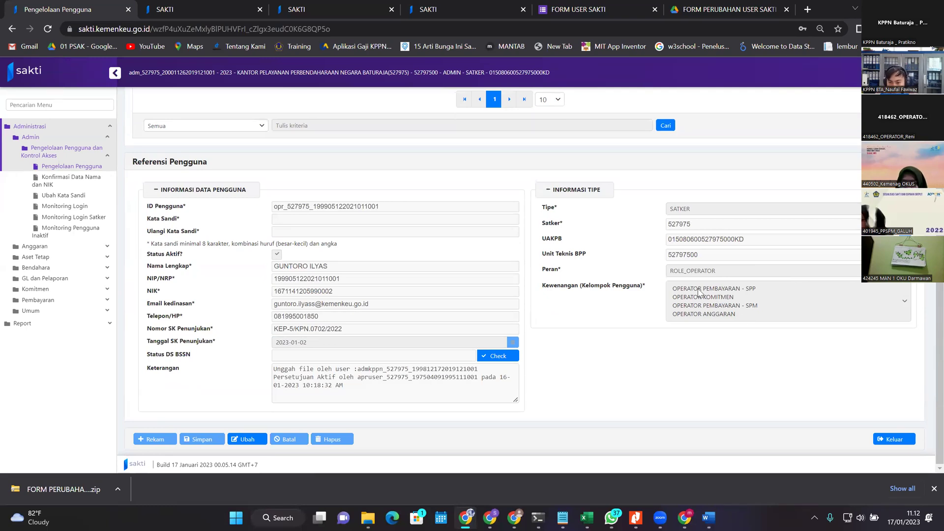
{"action": "scroll", "coordinate": [699, 295], "scroll_direction": "up", "scroll_amount": 2}
{"action": "scroll", "coordinate": [698, 295], "scroll_direction": "down", "scroll_amount": 2}
{"action": "left_click_drag", "start_coordinate": [684, 289], "coordinate": [741, 316]}
{"action": "left_click", "coordinate": [719, 315]}
{"action": "scroll", "coordinate": [714, 334], "scroll_direction": "up", "scroll_amount": 3}
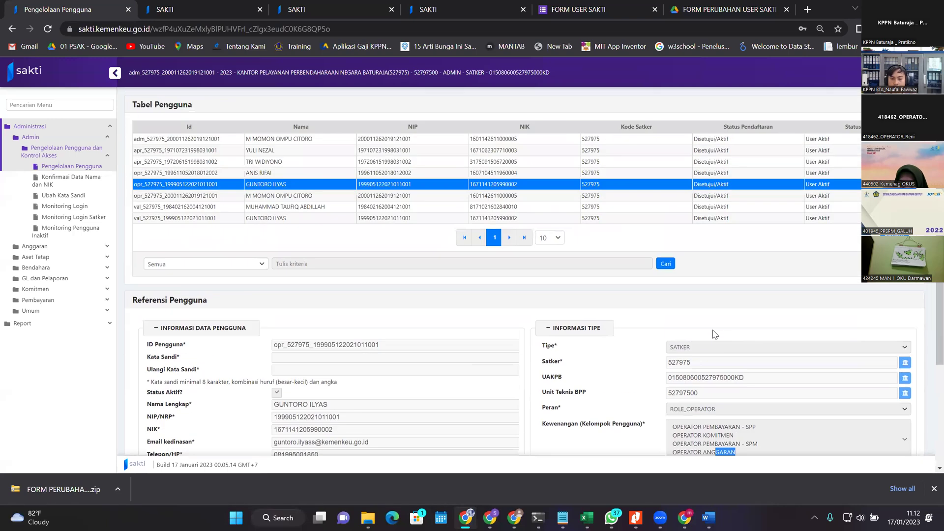
{"action": "scroll", "coordinate": [822, 437], "scroll_direction": "down", "scroll_amount": 2}
{"action": "scroll", "coordinate": [433, 246], "scroll_direction": "up", "scroll_amount": 2}
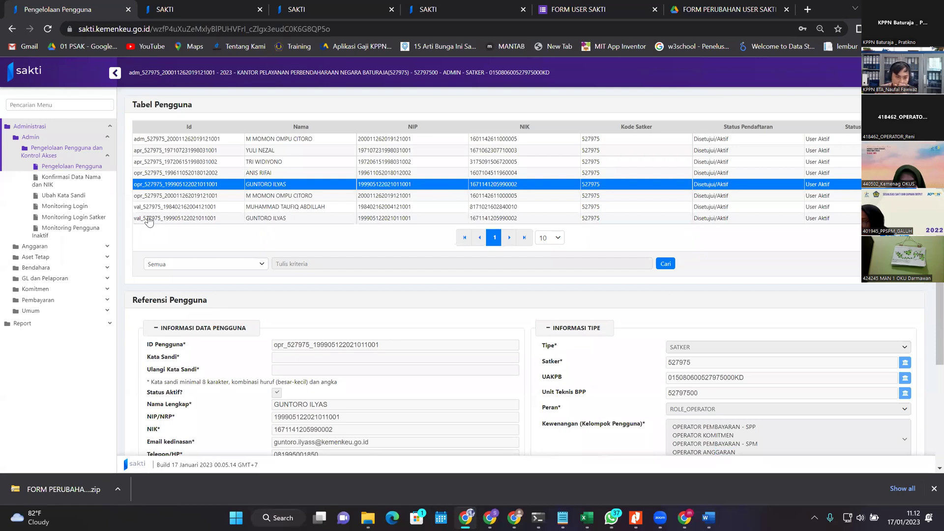
Step: Load the user's val_ account showing ROLE_VALIDATOR with VALIDATOR ASET, then reselect opr_
{"action": "left_click", "coordinate": [149, 223]}
{"action": "scroll", "coordinate": [586, 291], "scroll_direction": "down", "scroll_amount": 3}
{"action": "left_click_drag", "start_coordinate": [695, 288], "coordinate": [718, 288]}
{"action": "scroll", "coordinate": [718, 289], "scroll_direction": "up", "scroll_amount": 3}
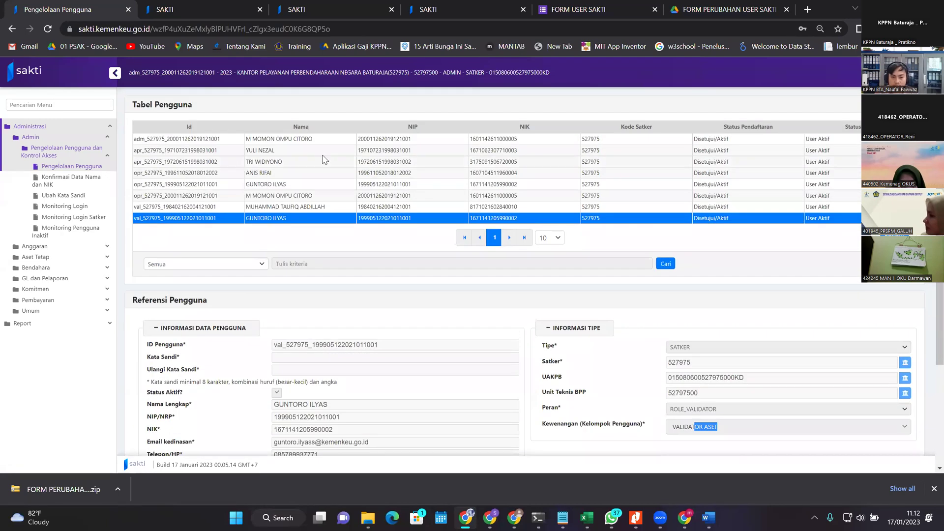
{"action": "left_click", "coordinate": [236, 184]}
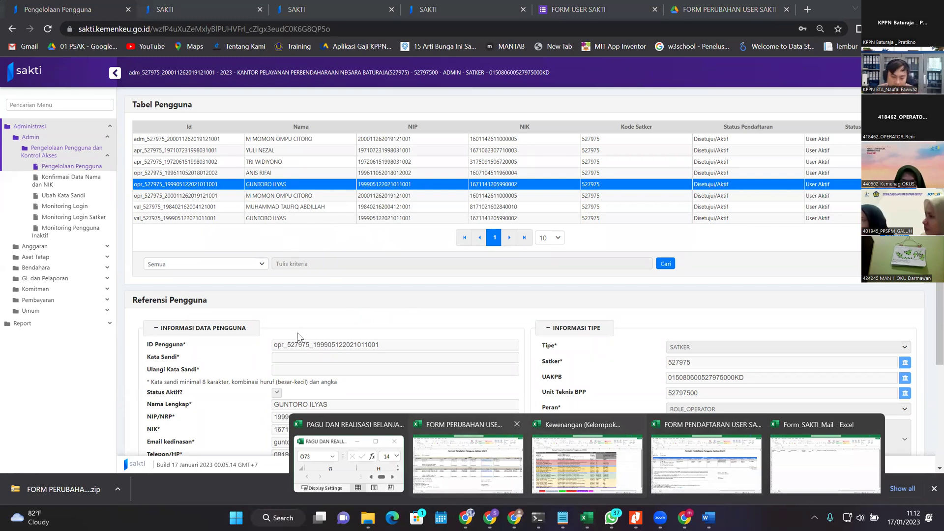
Step: Append SATKER_OPERATOR_ANGGARAN to the roles in B10 and enter the user's name in C10
{"action": "left_click", "coordinate": [456, 452]}
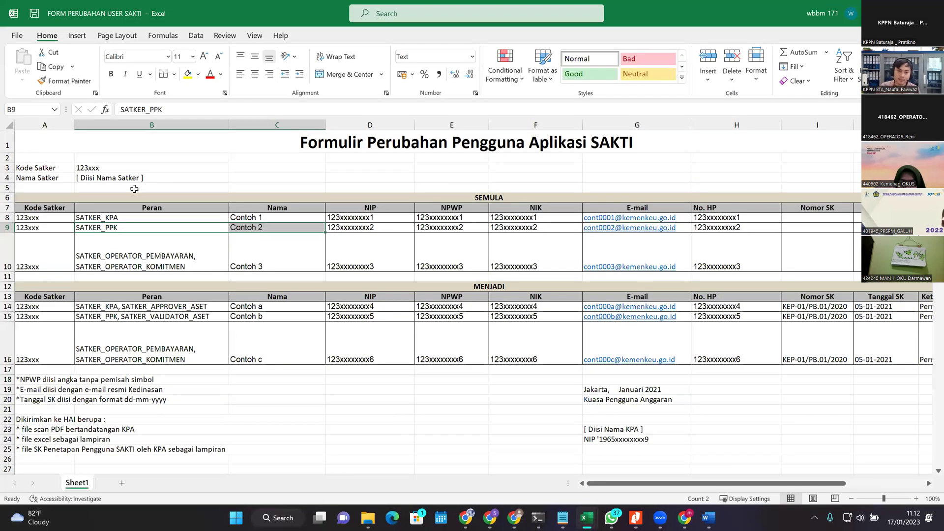
{"action": "left_click", "coordinate": [195, 254]}
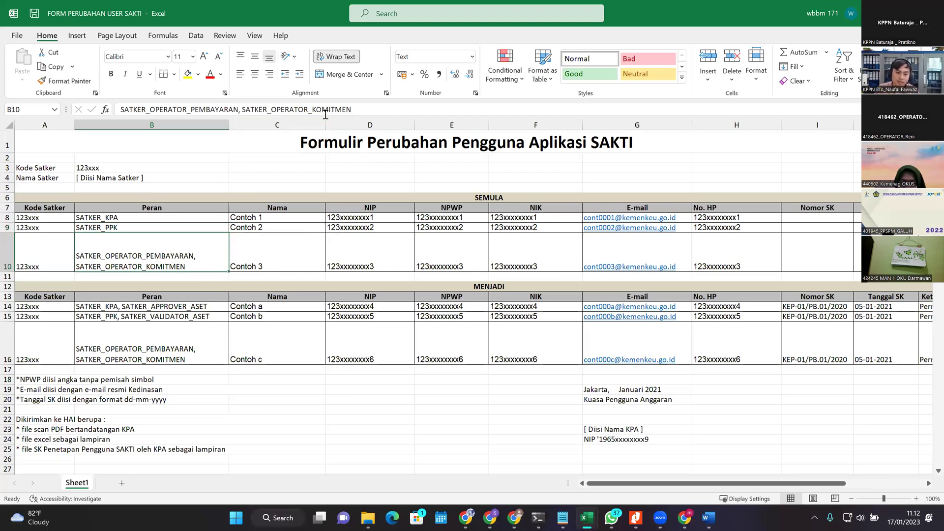
{"action": "left_click", "coordinate": [375, 104]}
{"action": "type", "text": "SA"}
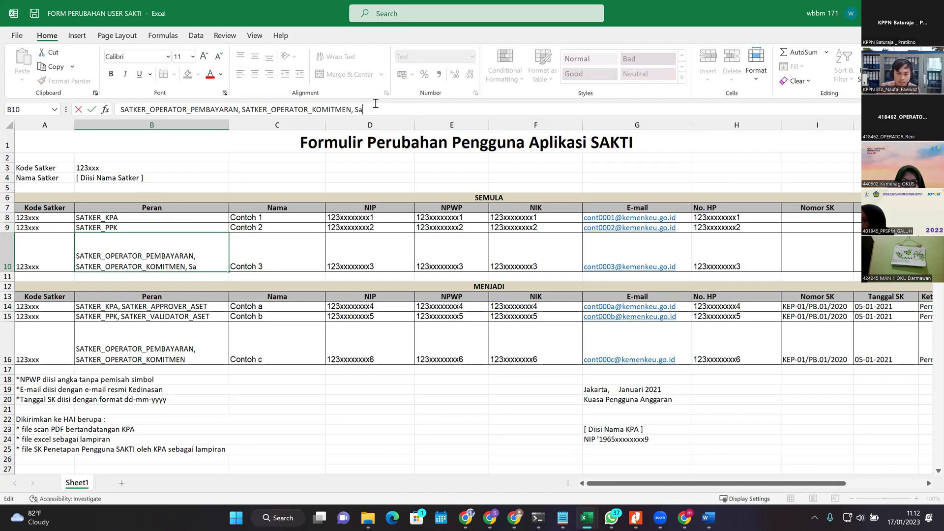
{"action": "type", "text": "TKER_OPERATOR_ANGGARAN"}
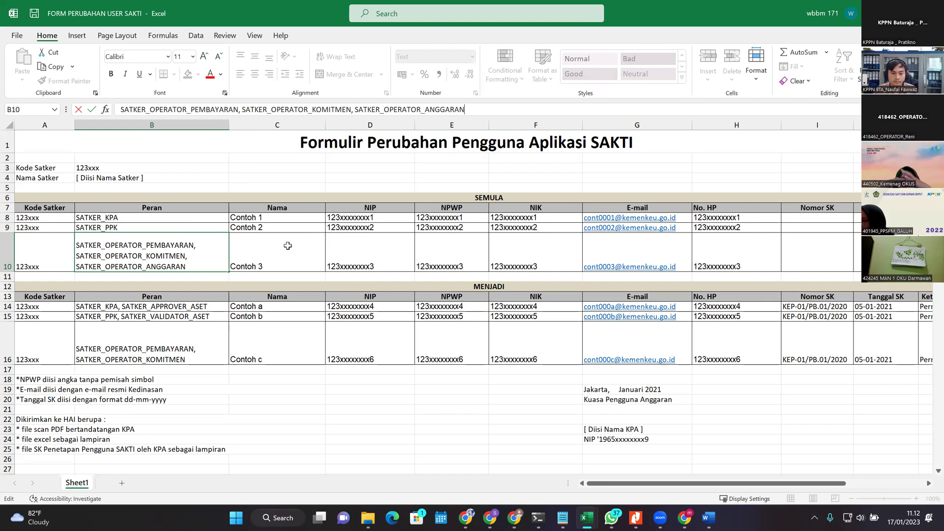
{"action": "key", "text": "Tab"}
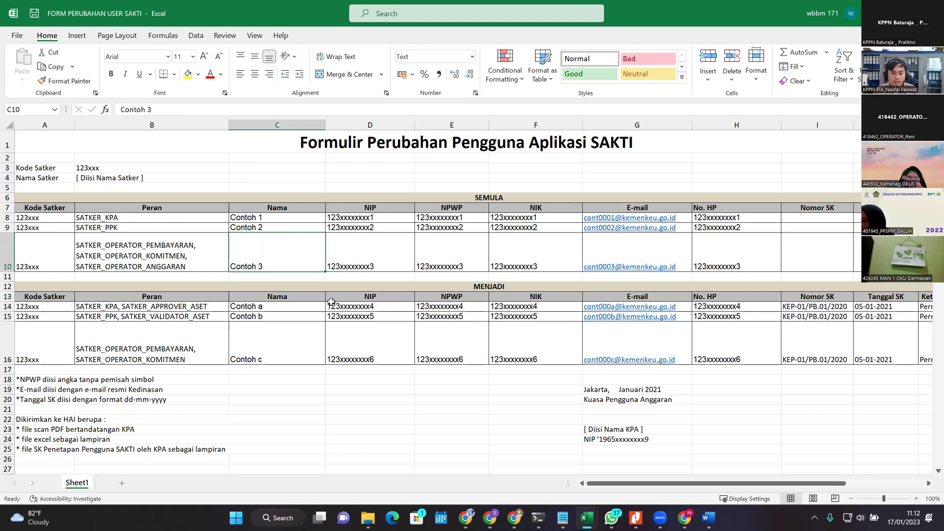
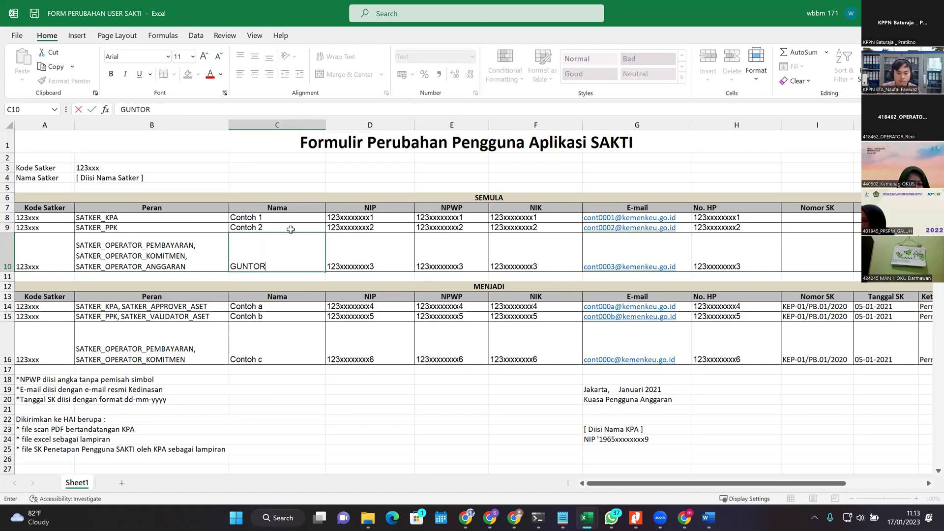
Step: Change B9 to SATKER_VALIDATOR_ASET, copy the user's name from C10 into C9, and return to SAKTI
{"action": "left_click", "coordinate": [225, 227]}
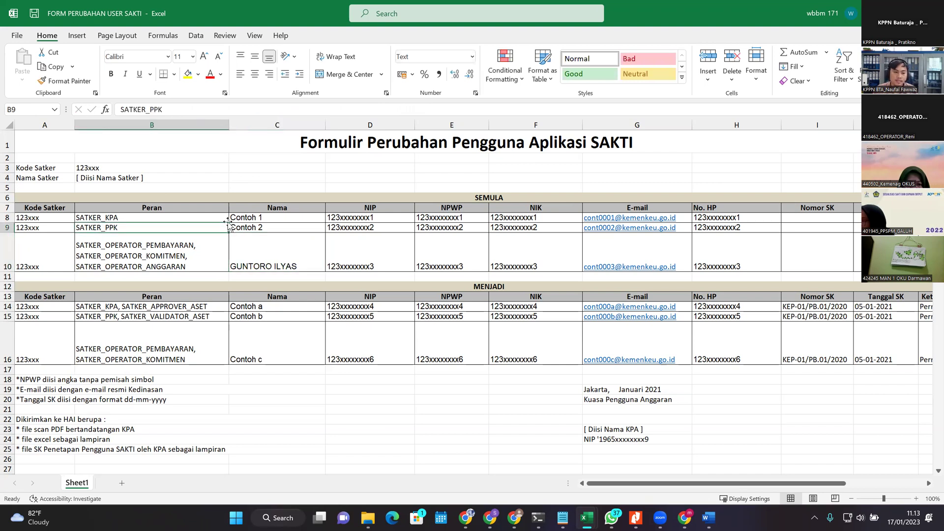
{"action": "left_click", "coordinate": [199, 114]}
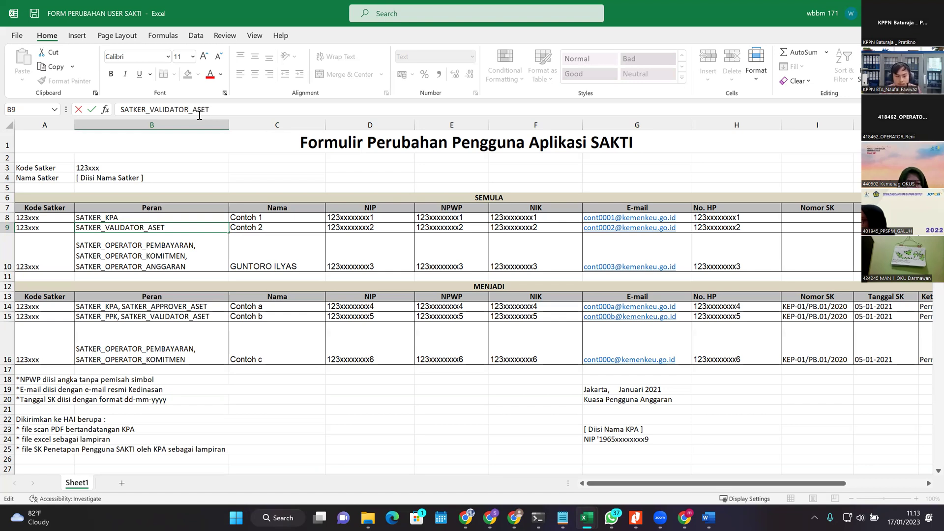
{"action": "key", "text": "Tab"}
{"action": "key", "text": "Down"}
{"action": "key", "text": "ctrl+c"}
{"action": "key", "text": "Up"}
{"action": "key", "text": "ctrl+v"}
{"action": "key", "text": "Down"}
{"action": "key", "text": "Escape"}
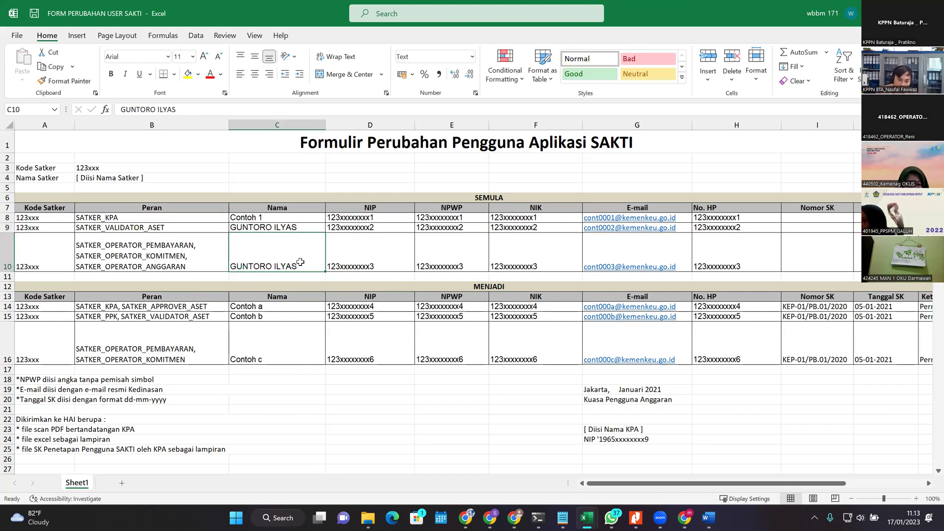
{"action": "left_click", "coordinate": [349, 228]}
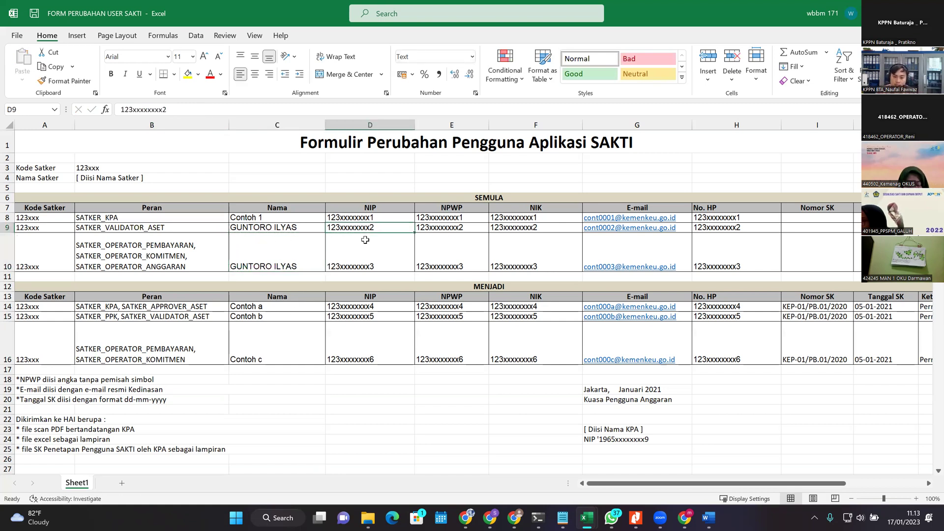
{"action": "key", "text": "alt+Tab"}
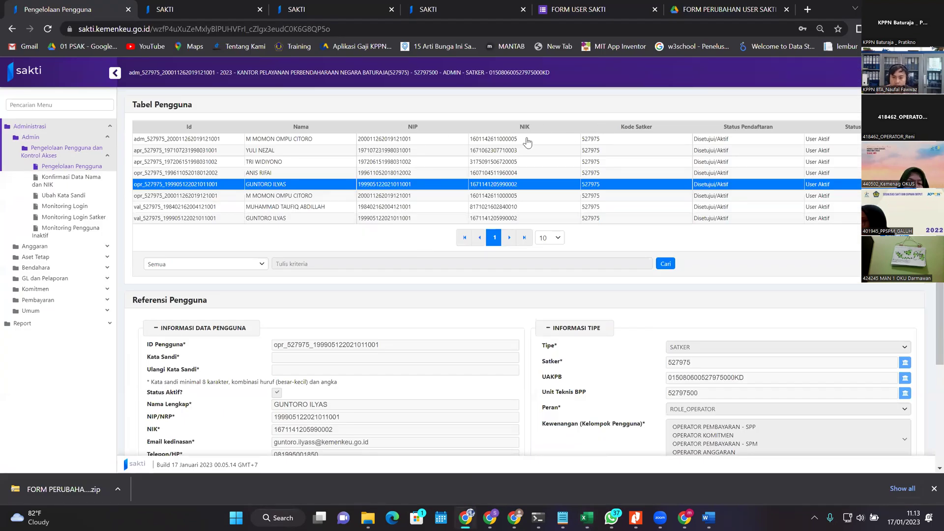
{"action": "scroll", "coordinate": [373, 394], "scroll_direction": "down", "scroll_amount": 2}
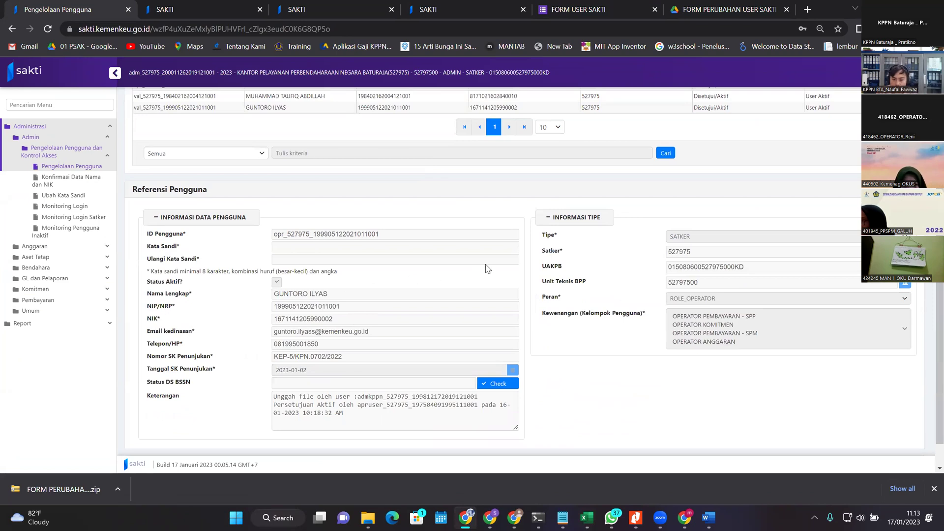
{"action": "scroll", "coordinate": [502, 268], "scroll_direction": "up", "scroll_amount": 2}
{"action": "scroll", "coordinate": [487, 295], "scroll_direction": "down", "scroll_amount": 2}
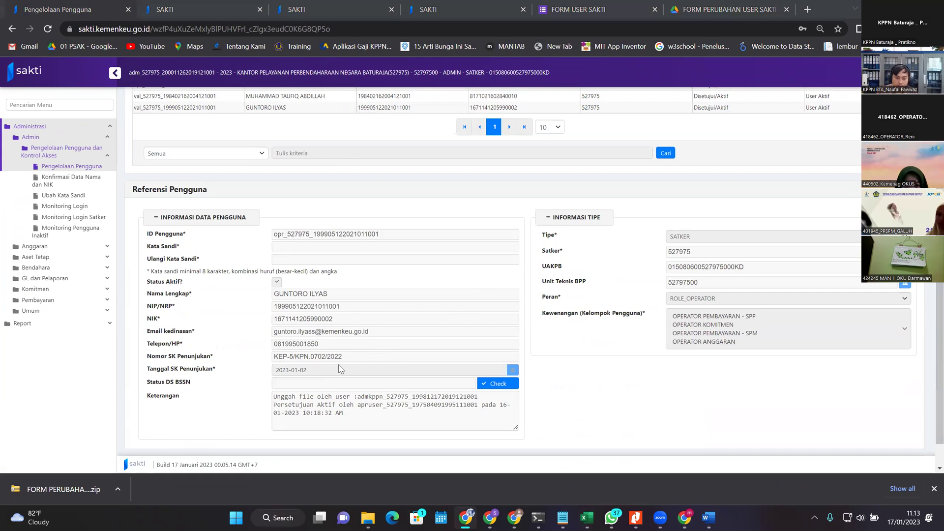
{"action": "key", "text": "alt+Tab"}
Step: Review the edited SEMULA roles and names in B9:C10
{"action": "left_click", "coordinate": [290, 260]}
{"action": "key", "text": "Up"}
{"action": "key", "text": "Up"}
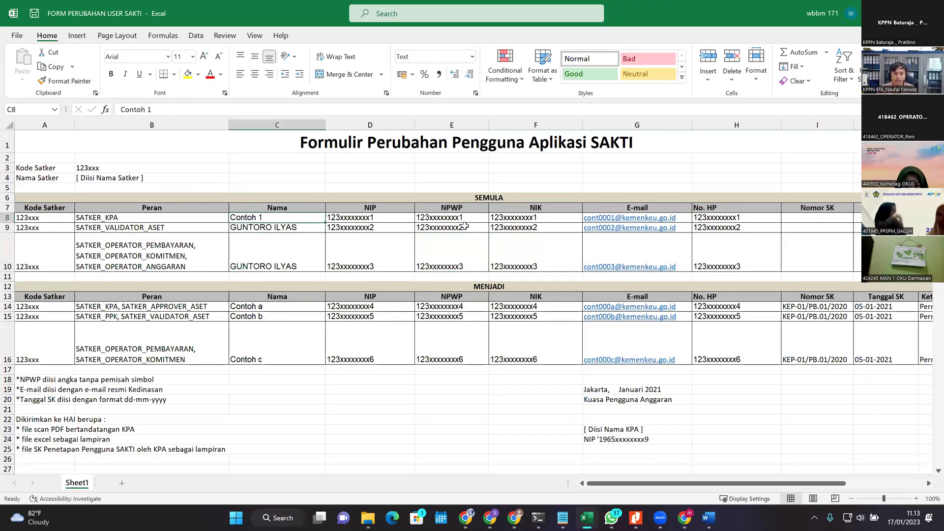
{"action": "key", "text": "Down"}
{"action": "key", "text": "Left"}
{"action": "key", "text": "Down"}
{"action": "key", "text": "Up"}
{"action": "key", "text": "Right"}
{"action": "left_click_drag", "start_coordinate": [165, 228], "coordinate": [295, 250]}
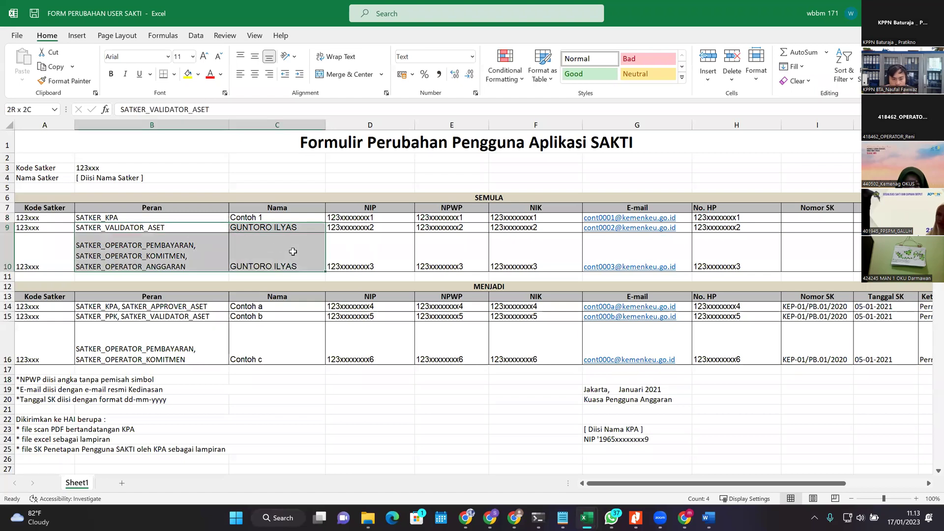
{"action": "left_click", "coordinate": [362, 248]}
{"action": "left_click", "coordinate": [215, 236]}
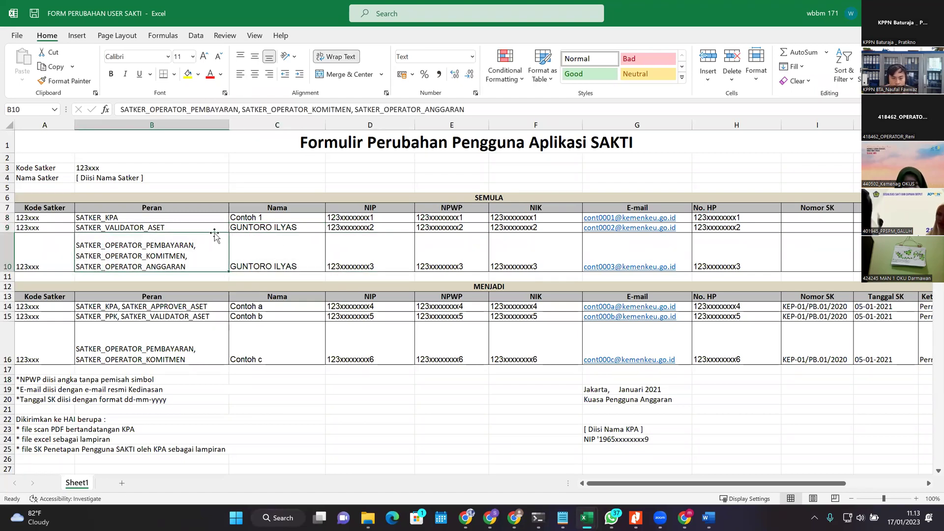
Step: Check the NIP, empty SK and e-mail cells of rows 9–10, then view SAKTI's user form
{"action": "left_click", "coordinate": [459, 195]}
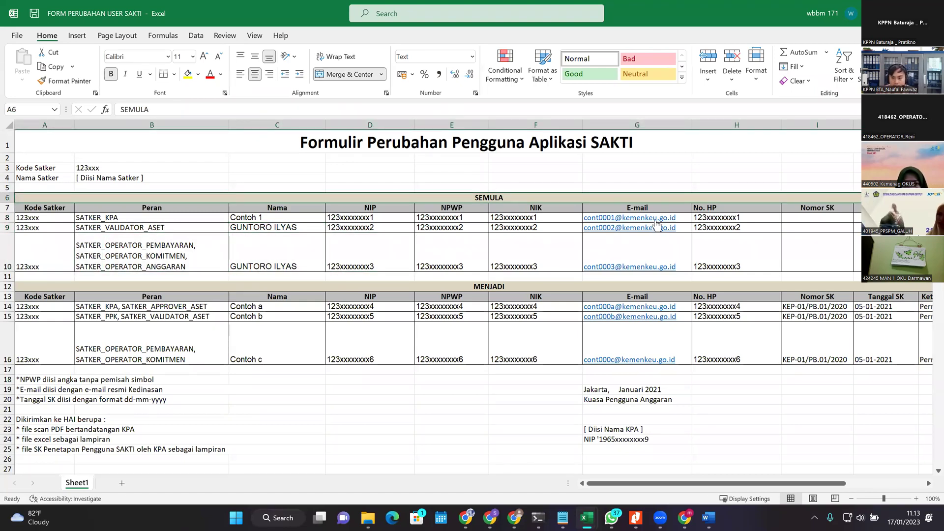
{"action": "left_click", "coordinate": [390, 229]}
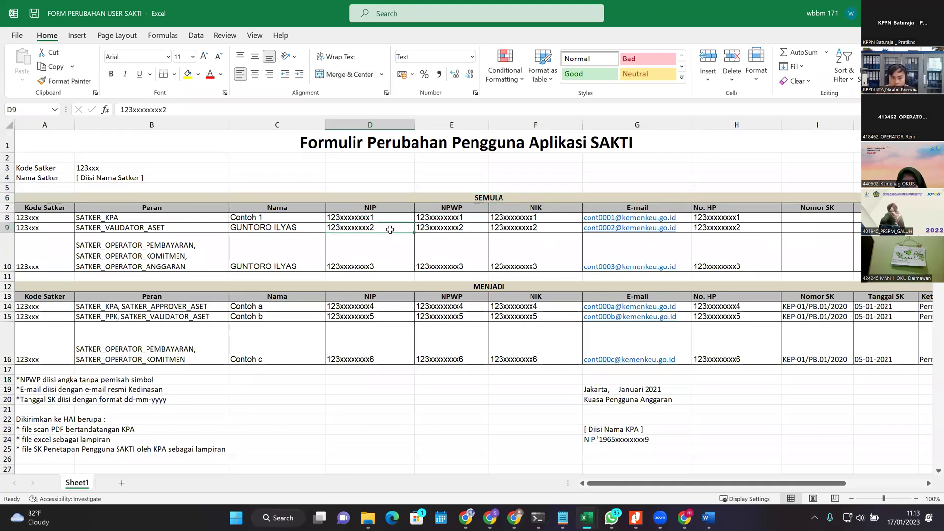
{"action": "key", "text": "Right"}
{"action": "key", "text": "Right"}
{"action": "key", "text": "Right"}
{"action": "key", "text": "Right"}
{"action": "key", "text": "Right"}
{"action": "key", "text": "Right"}
{"action": "key", "text": "Right"}
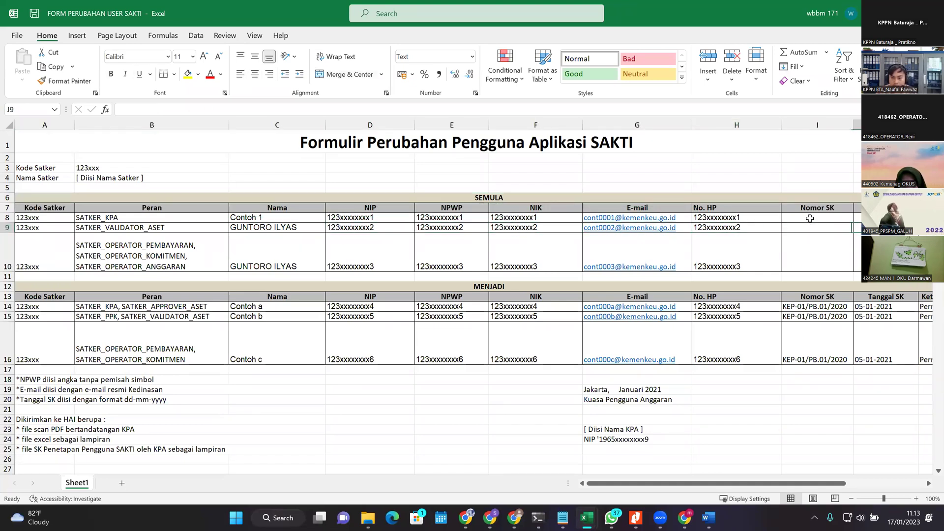
{"action": "left_click", "coordinate": [808, 230]}
{"action": "left_click_drag", "start_coordinate": [766, 227], "coordinate": [826, 261]}
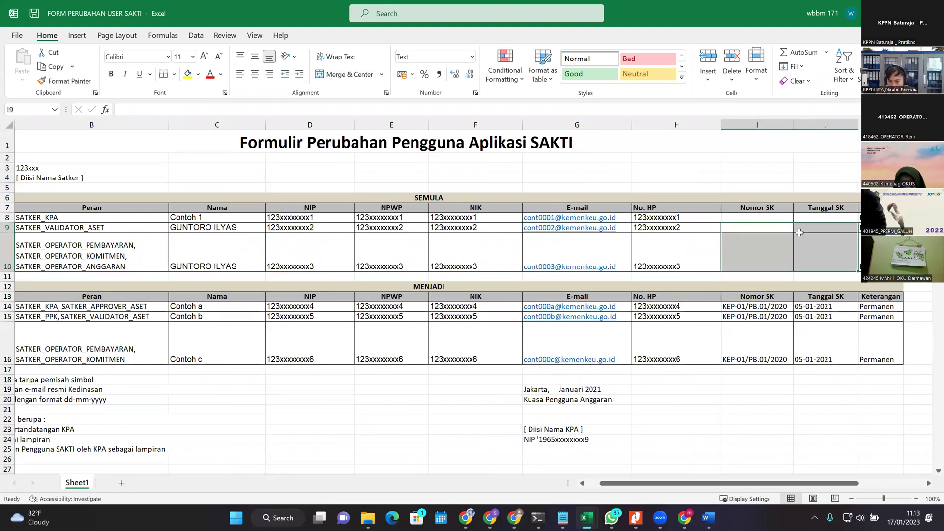
{"action": "key", "text": "Left"}
{"action": "key", "text": "Left"}
{"action": "key", "text": "Left"}
{"action": "key", "text": "Left"}
{"action": "key", "text": "Left"}
{"action": "key", "text": "Left"}
{"action": "key", "text": "Left"}
{"action": "key", "text": "Left"}
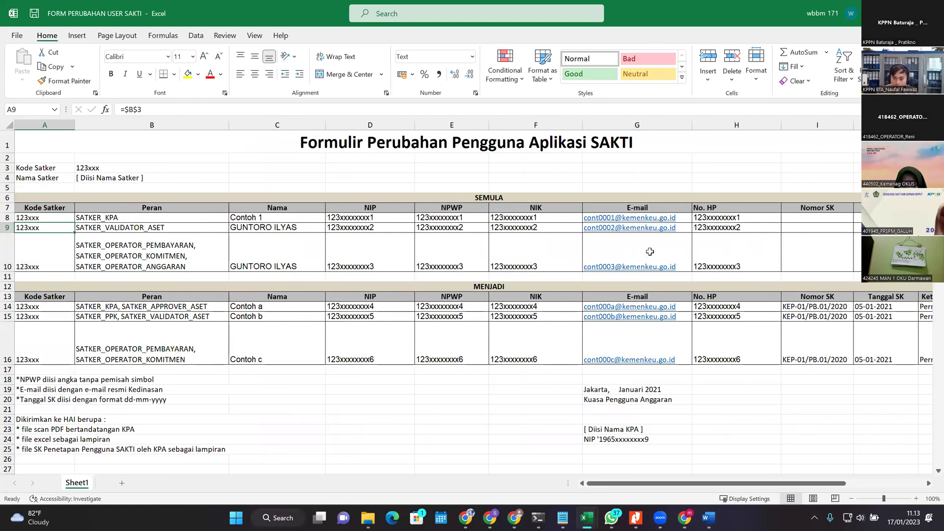
{"action": "left_click", "coordinate": [686, 230]}
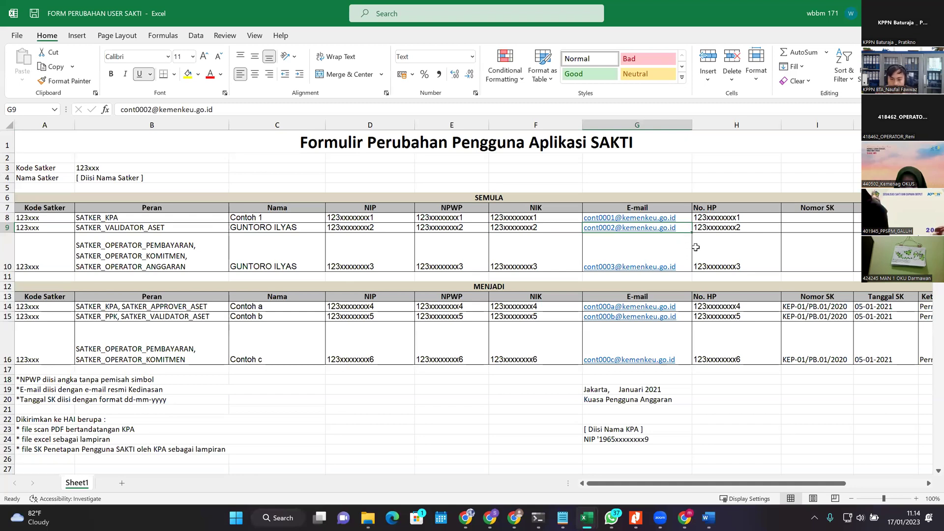
{"action": "key", "text": "alt+Tab"}
{"action": "scroll", "coordinate": [590, 286], "scroll_direction": "up", "scroll_amount": 2}
{"action": "scroll", "coordinate": [608, 287], "scroll_direction": "down", "scroll_amount": 2}
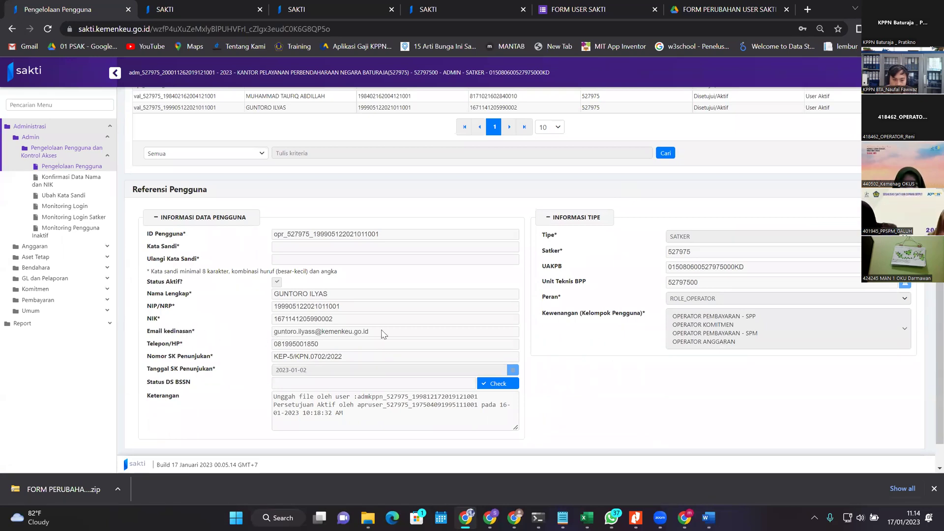
Step: Select the user's official e-mail in SAKTI and compare it with the Excel change form
{"action": "double_click", "coordinate": [339, 334]}
{"action": "left_click", "coordinate": [329, 336]}
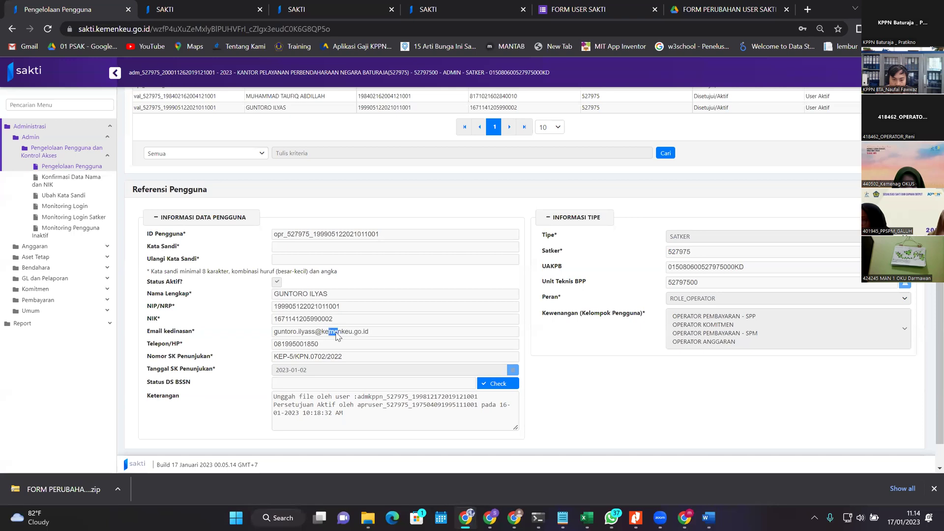
{"action": "left_click_drag", "start_coordinate": [284, 335], "coordinate": [382, 339]}
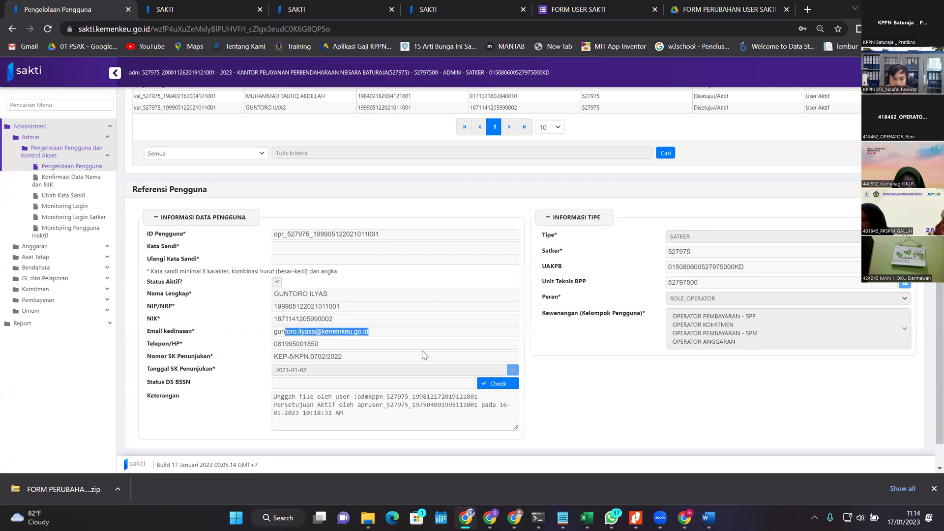
{"action": "key", "text": "alt+Tab"}
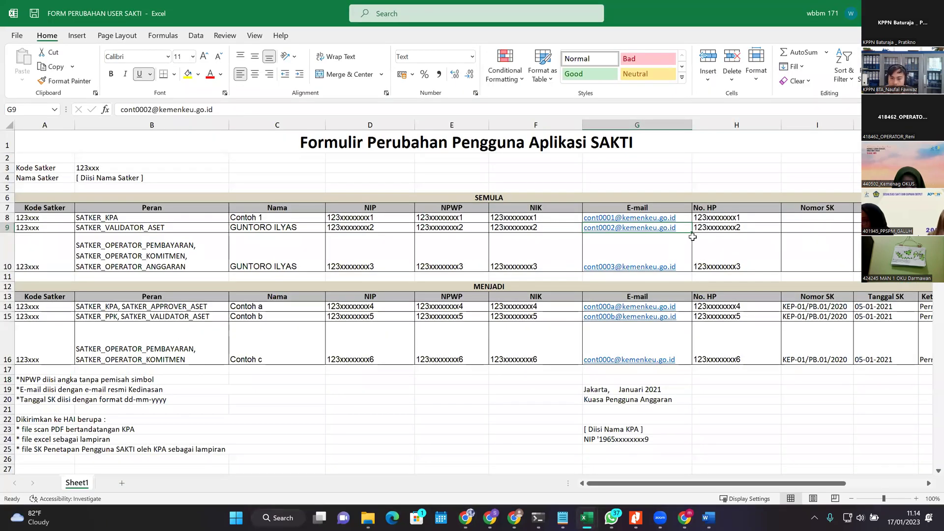
{"action": "key", "text": "alt+Tab"}
{"action": "key", "text": "alt+Tab"}
{"action": "key", "text": "alt+Tab"}
{"action": "key", "text": "alt+Tab"}
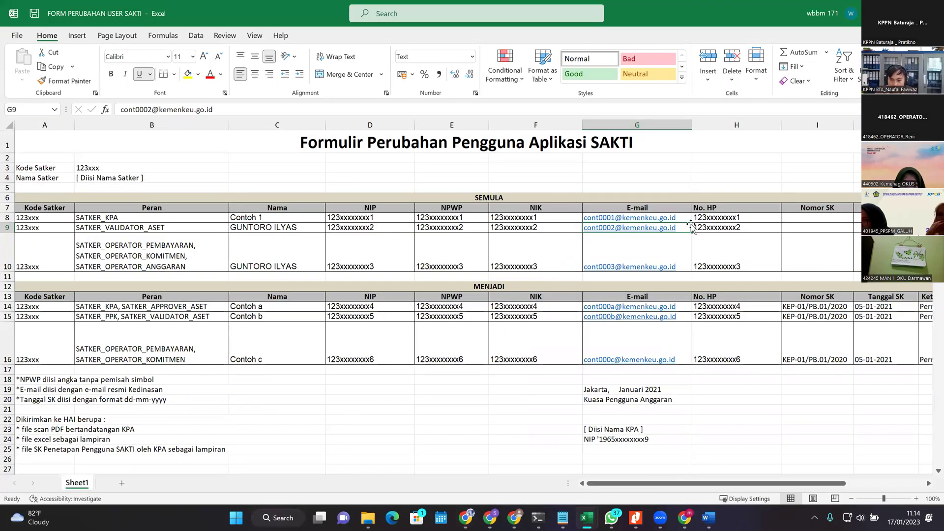
{"action": "left_click", "coordinate": [526, 268]}
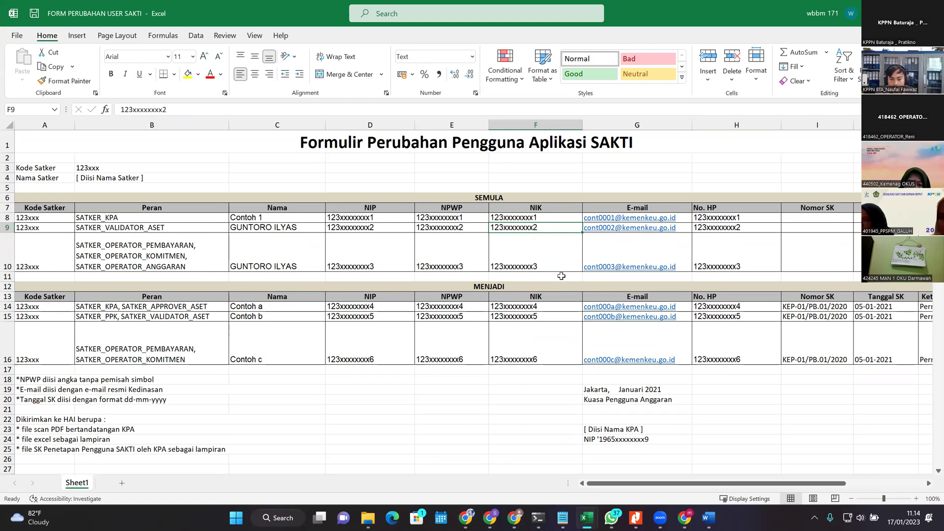
Step: Reselect the user's row in SAKTI's user table, then return to the Excel form
{"action": "key", "text": "alt+Tab"}
{"action": "scroll", "coordinate": [526, 268], "scroll_direction": "up", "scroll_amount": 3}
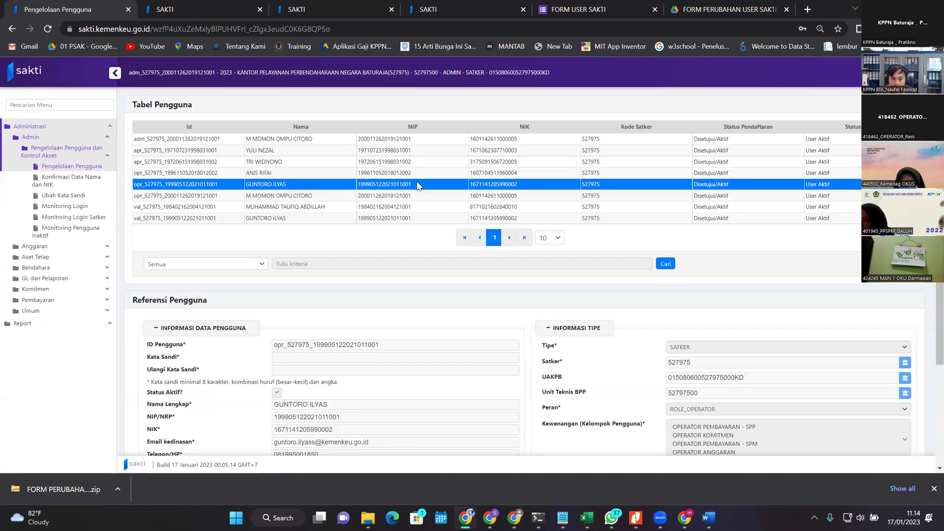
{"action": "left_click", "coordinate": [492, 184]}
{"action": "left_click", "coordinate": [494, 184]}
{"action": "key", "text": "alt+Tab"}
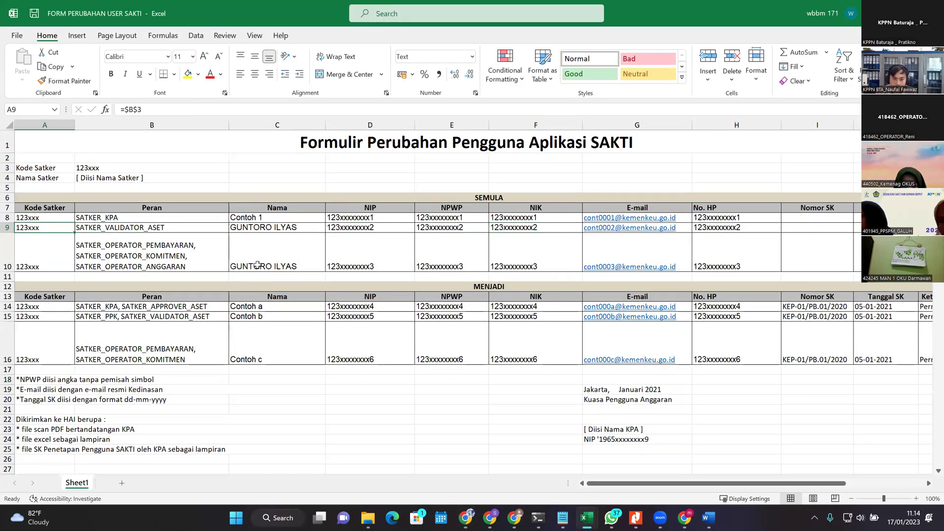
Step: Copy the SEMULA roles in B9:B10 into MENJADI rows 15–16
{"action": "left_click", "coordinate": [236, 257]}
{"action": "key", "text": "Up"}
{"action": "key", "text": "Right"}
{"action": "key", "text": "Right"}
{"action": "key", "text": "Right"}
{"action": "key", "text": "Right"}
{"action": "key", "text": "Right"}
{"action": "key", "text": "Right"}
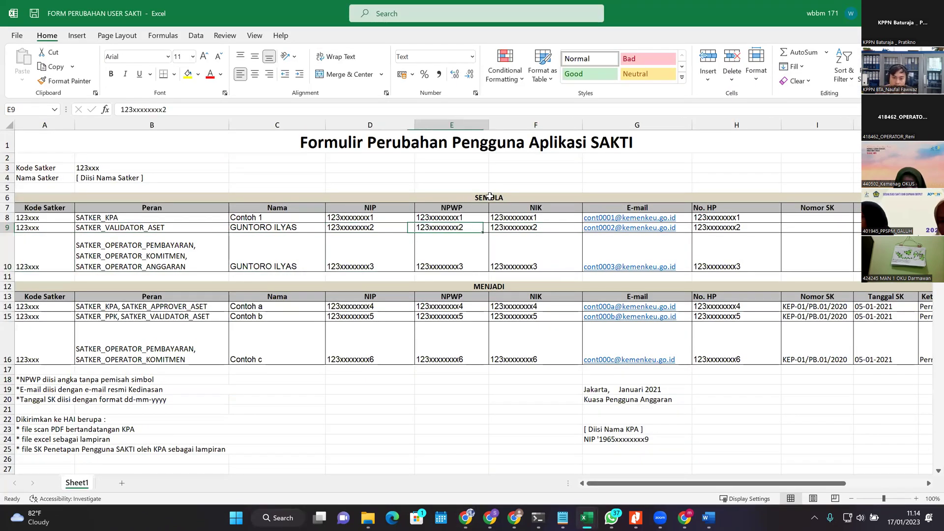
{"action": "key", "text": "Right"}
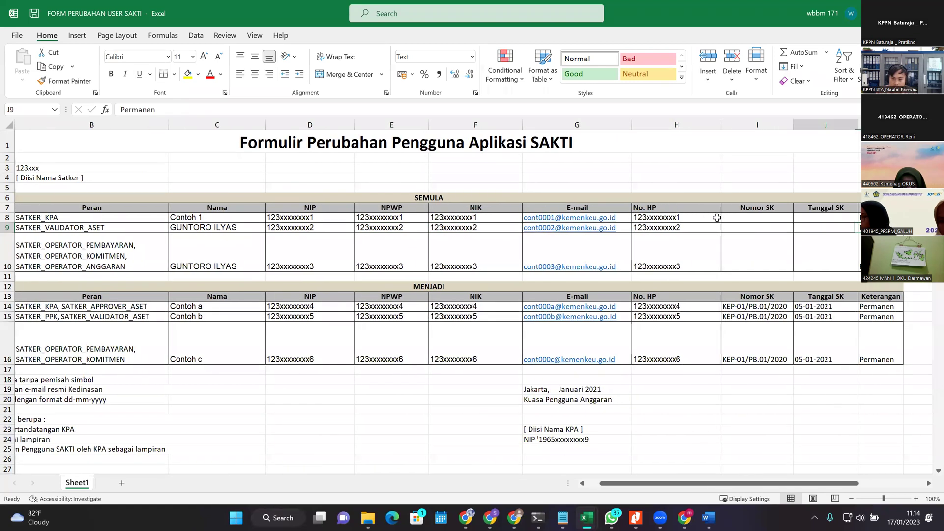
{"action": "key", "text": "Home"}
{"action": "key", "text": "Down"}
{"action": "key", "text": "Down"}
{"action": "key", "text": "Down"}
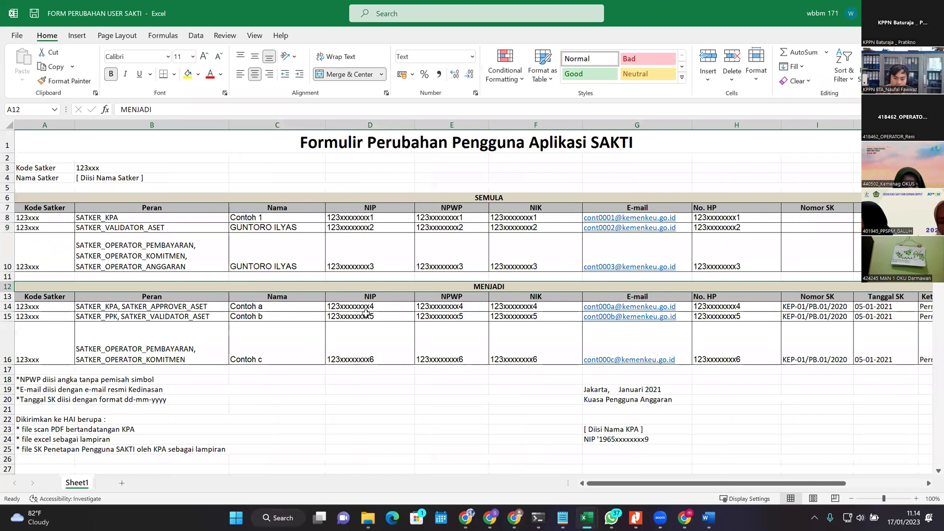
{"action": "left_click_drag", "start_coordinate": [163, 227], "coordinate": [153, 260]}
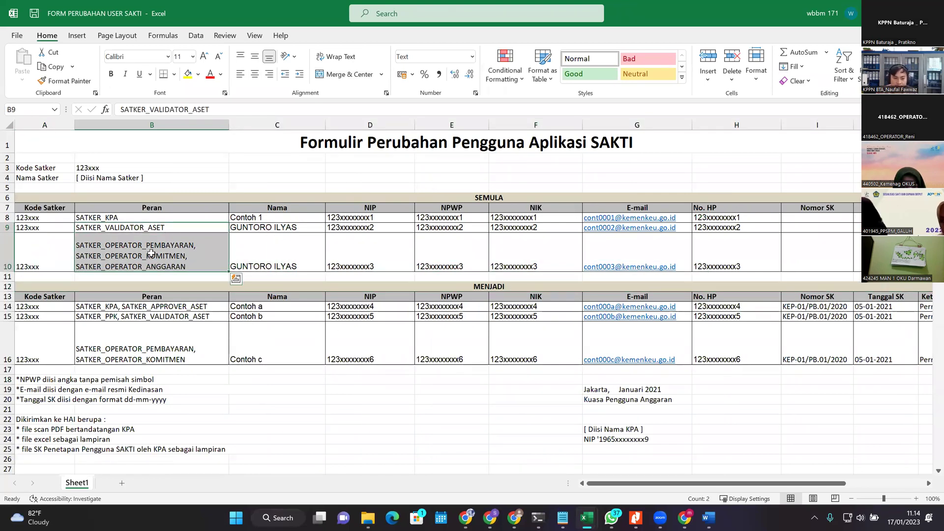
{"action": "left_click", "coordinate": [168, 254]}
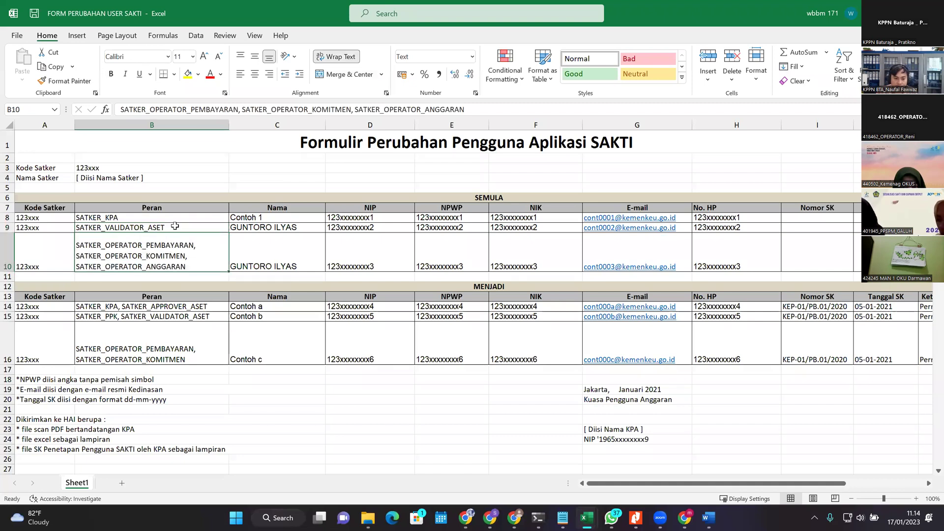
{"action": "left_click_drag", "start_coordinate": [174, 226], "coordinate": [172, 260]}
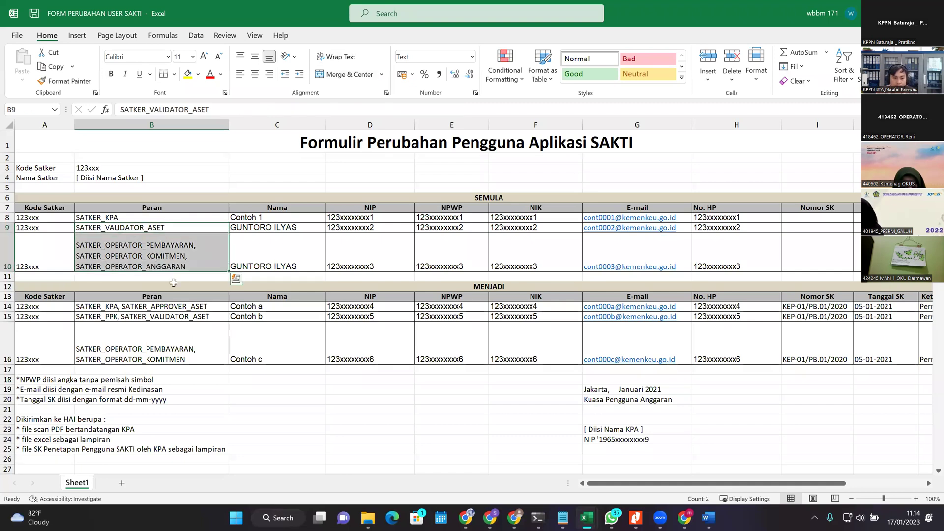
{"action": "key", "text": "ctrl+c"}
{"action": "left_click", "coordinate": [175, 317]}
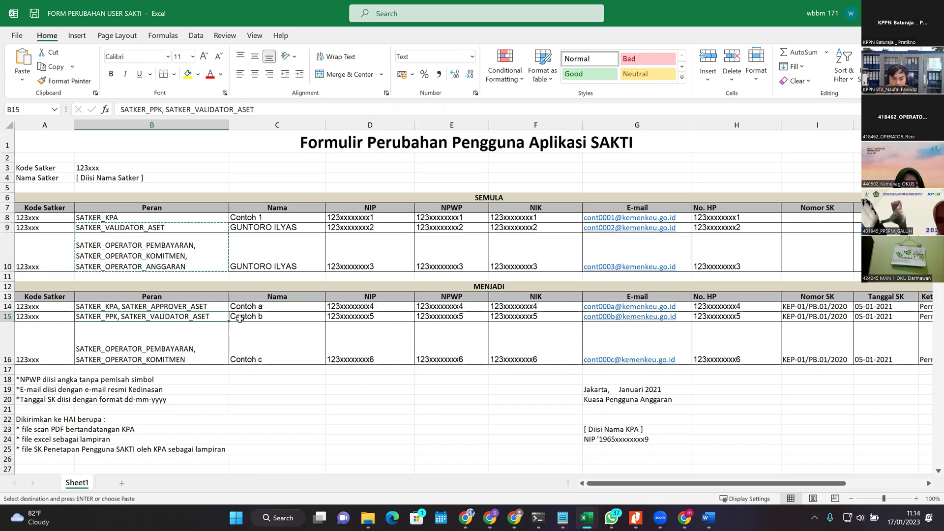
{"action": "key", "text": "ctrl+v"}
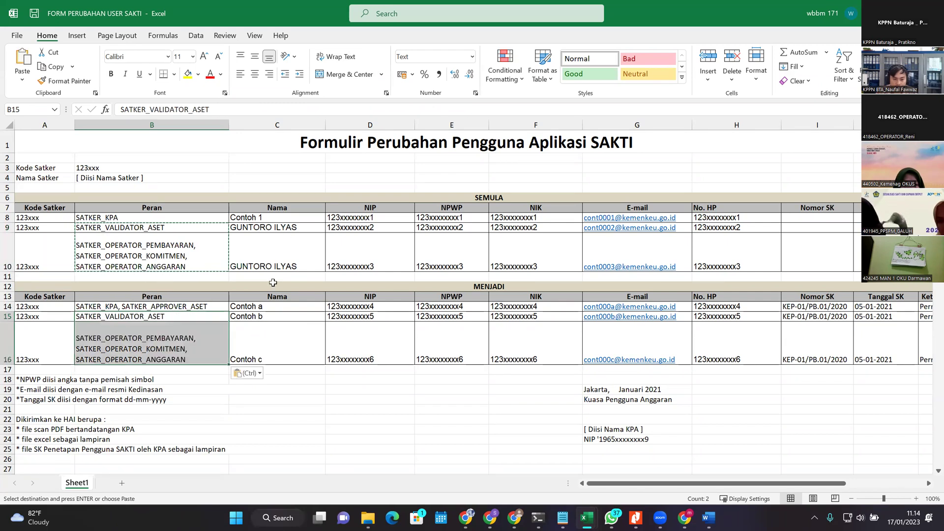
Step: Enter the new user's name in C15 and copy it into C16
{"action": "left_click", "coordinate": [258, 316]}
{"action": "type", "text": "naufa"}
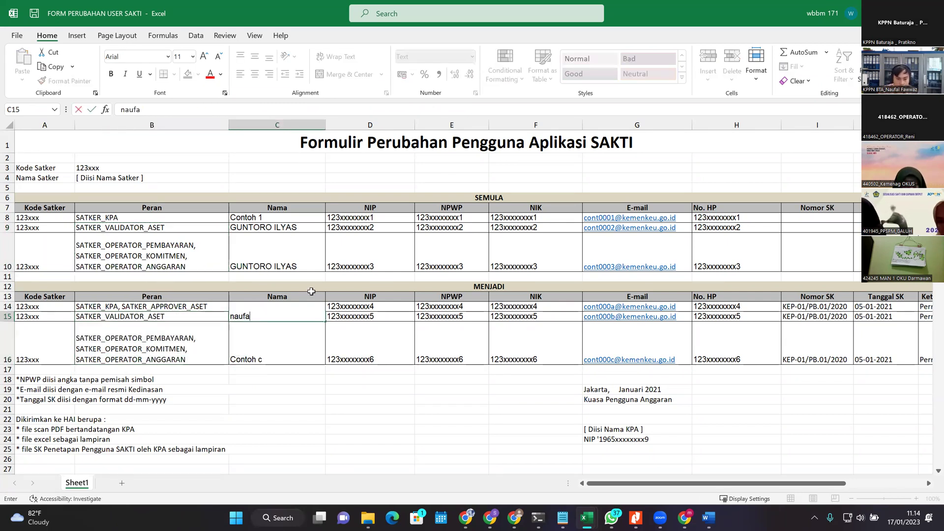
{"action": "key", "text": "BackSpace"}
{"action": "key", "text": "BackSpace"}
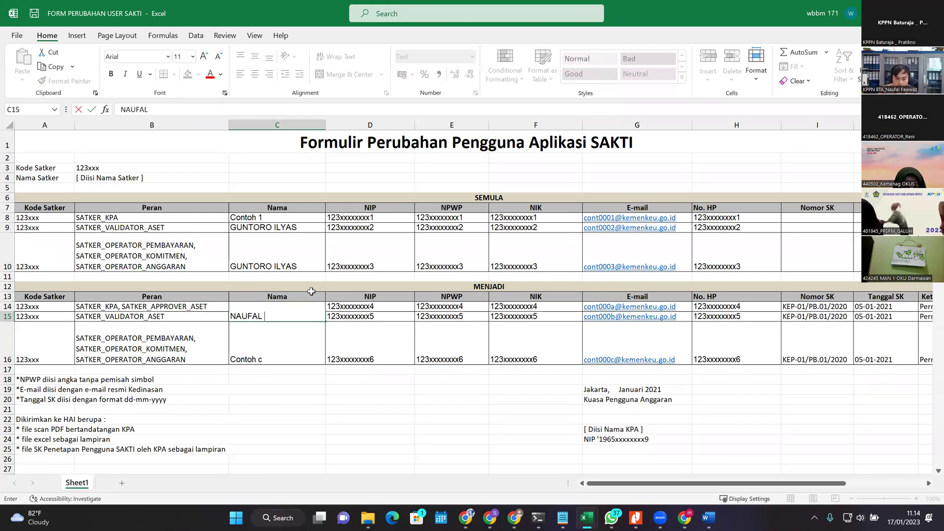
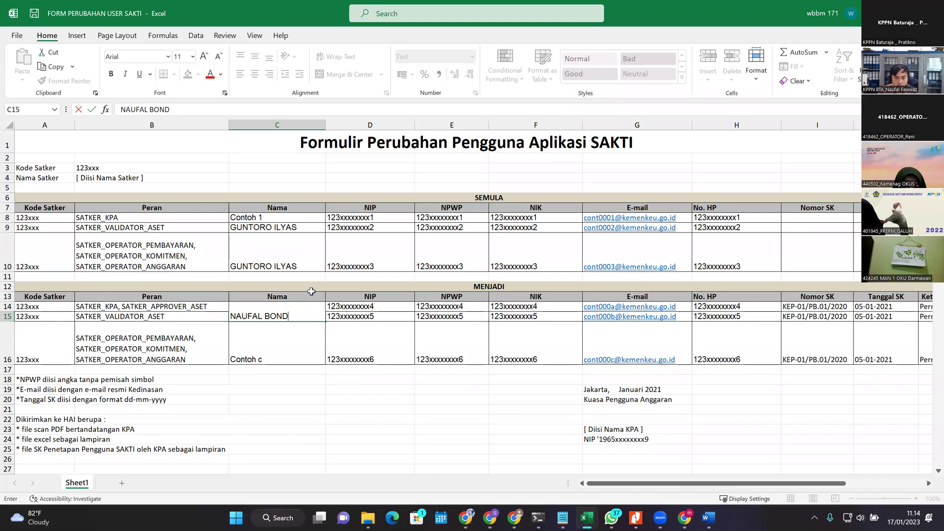
{"action": "key", "text": "Return"}
{"action": "key", "text": "Up"}
{"action": "key", "text": "ctrl+c"}
{"action": "key", "text": "Down"}
{"action": "key", "text": "ctrl+v"}
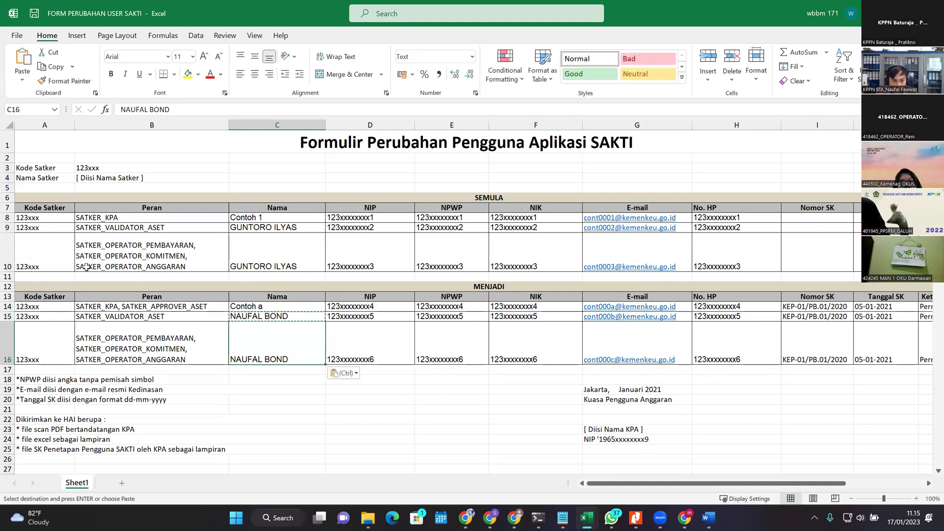
Step: Delete the Contoh a and Contoh 1 example rows from the change form
{"action": "left_click", "coordinate": [186, 306]}
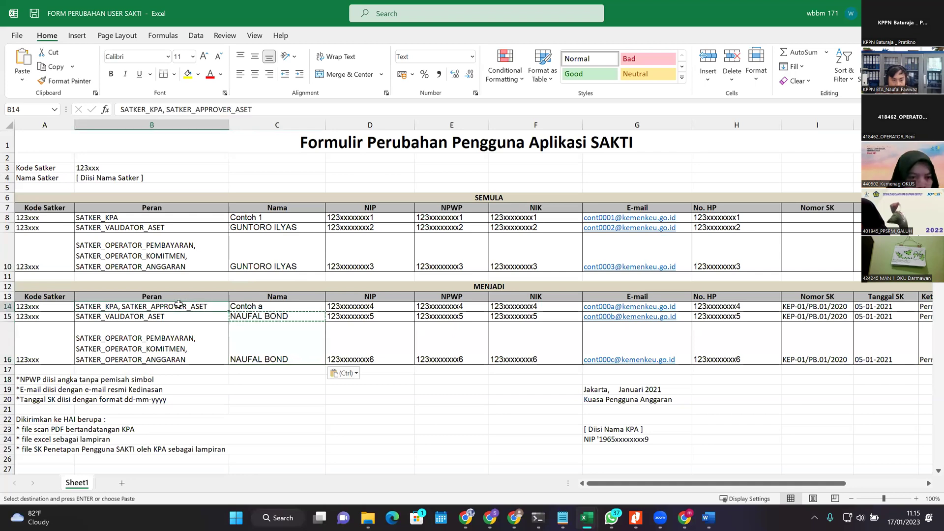
{"action": "left_click", "coordinate": [8, 307]}
{"action": "right_click", "coordinate": [7, 307]}
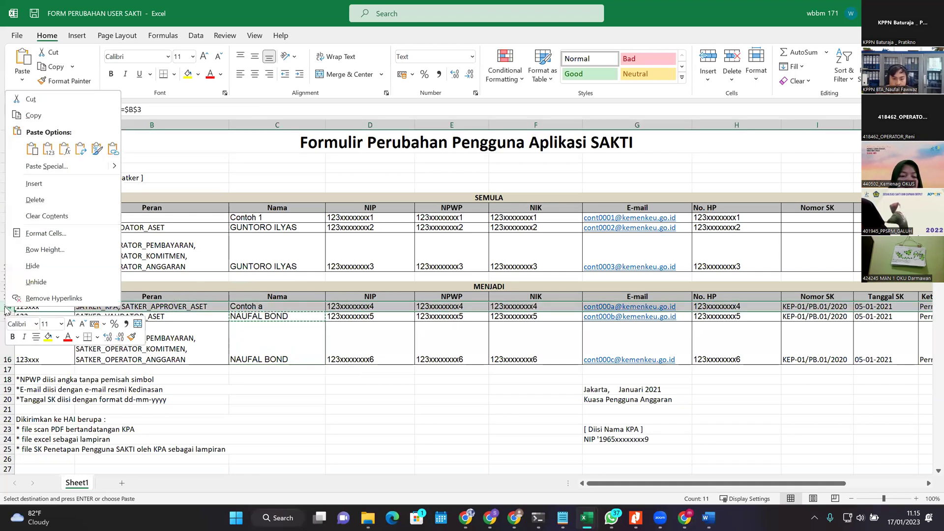
{"action": "left_click", "coordinate": [16, 199]}
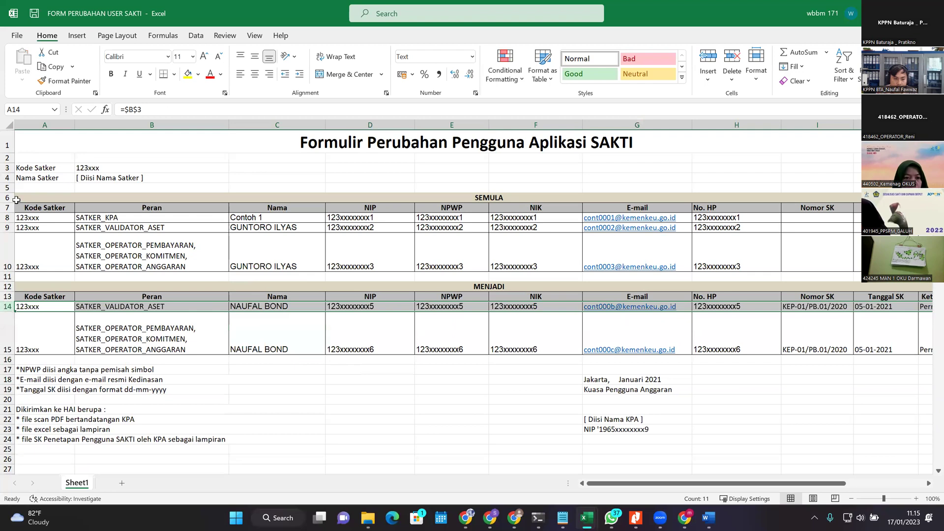
{"action": "left_click", "coordinate": [7, 218]}
{"action": "key", "text": "ctrl+minus"}
{"action": "left_click", "coordinate": [295, 246]}
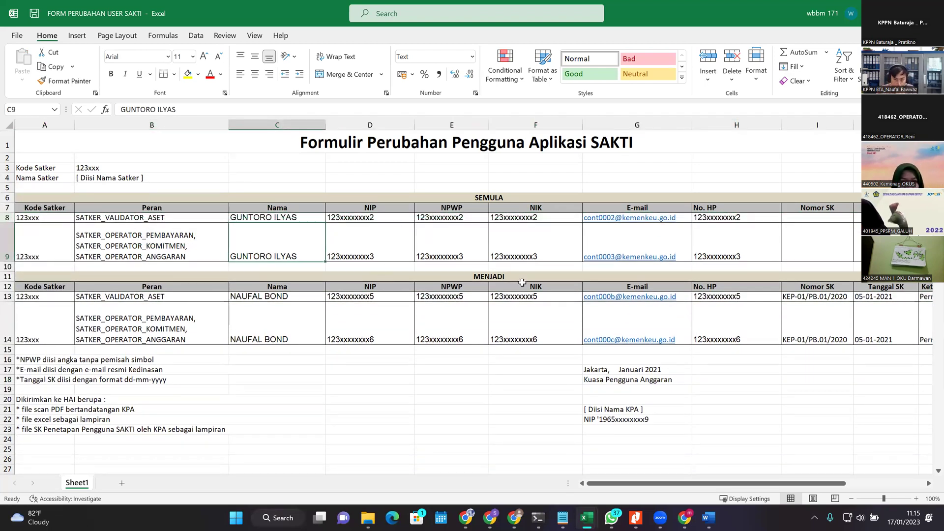
Step: Scroll through the trimmed form and briefly switch to the SAKTI page
{"action": "scroll", "coordinate": [481, 320], "scroll_direction": "down", "scroll_amount": 2}
{"action": "scroll", "coordinate": [480, 319], "scroll_direction": "up", "scroll_amount": 2}
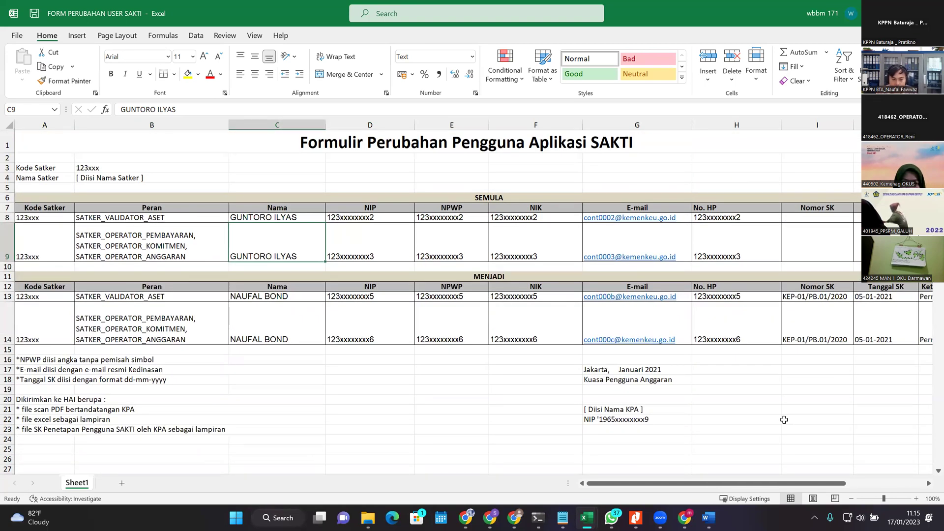
{"action": "scroll", "coordinate": [405, 208], "scroll_direction": "down", "scroll_amount": 2}
{"action": "scroll", "coordinate": [388, 270], "scroll_direction": "up", "scroll_amount": 2}
{"action": "left_click", "coordinate": [418, 323]}
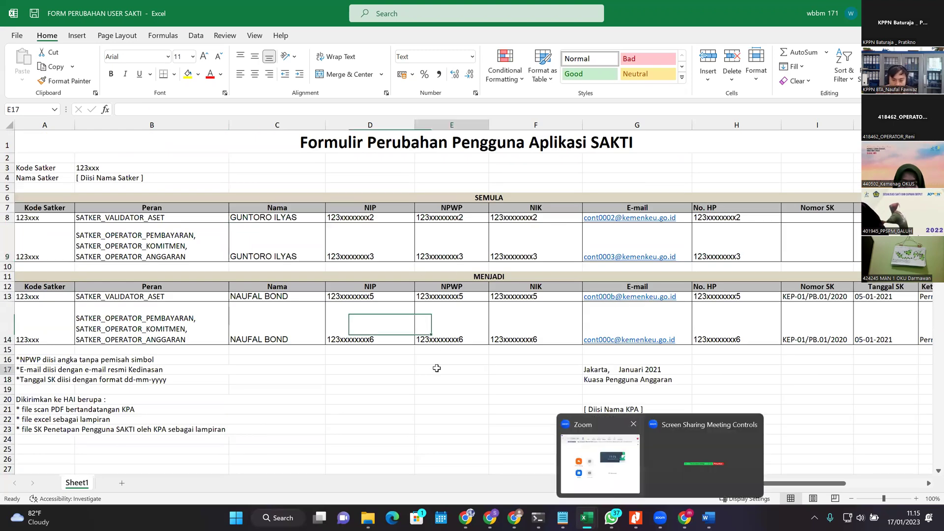
{"action": "key", "text": "alt+Tab"}
{"action": "key", "text": "alt+Tab"}
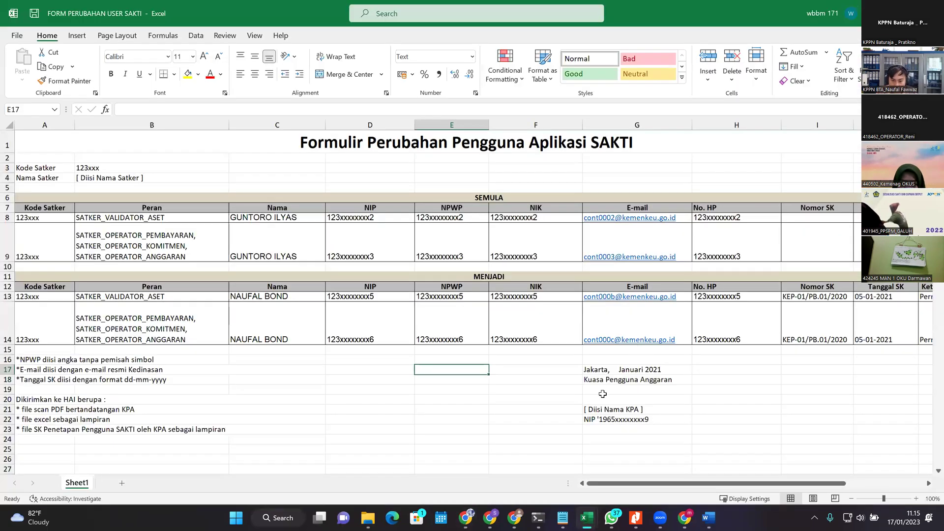
Step: Inspect the Jakarta date in G17 and the KPA name and NIP cells, then switch to the browser
{"action": "left_click", "coordinate": [596, 369]}
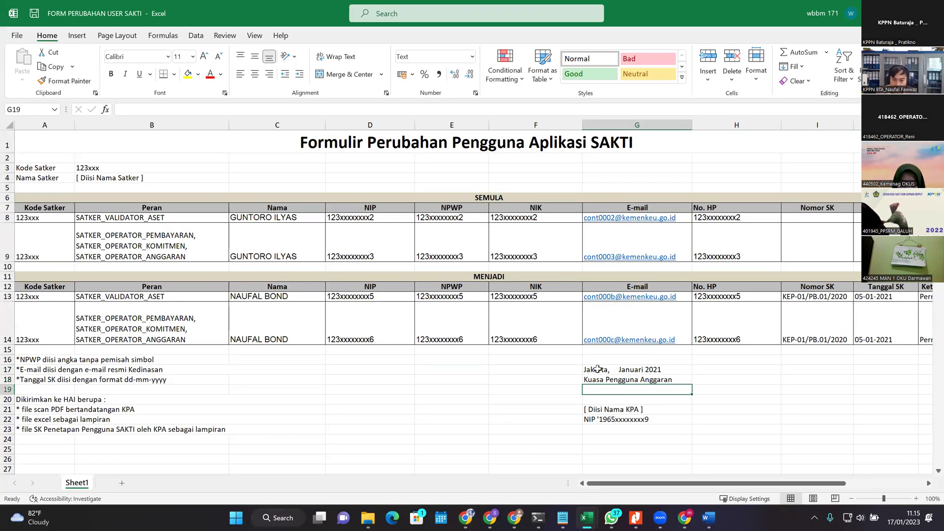
{"action": "left_click", "coordinate": [128, 110]}
{"action": "double_click", "coordinate": [588, 371]}
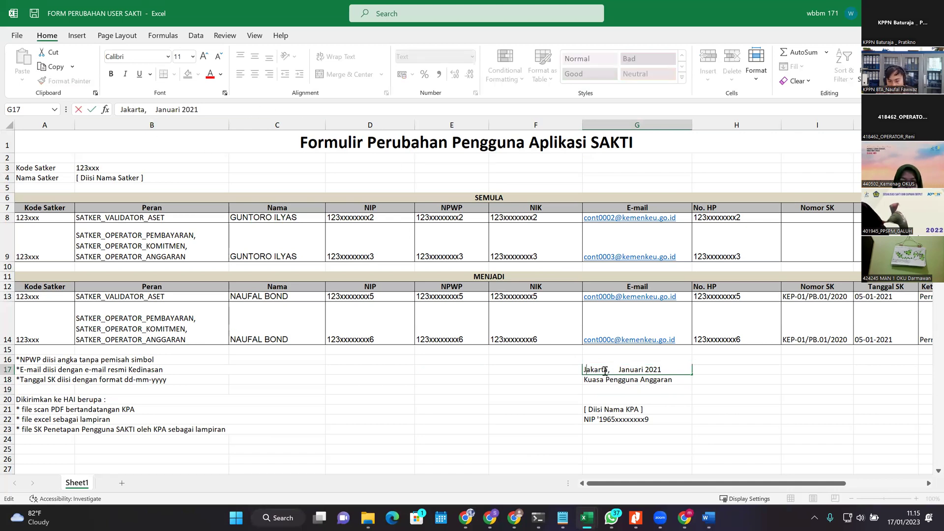
{"action": "left_click", "coordinate": [626, 409]}
{"action": "left_click", "coordinate": [630, 422]}
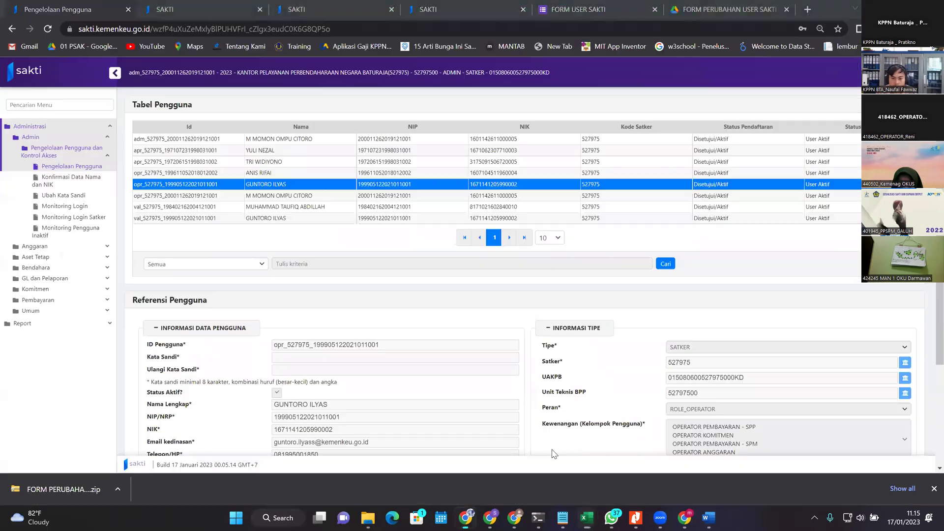
{"action": "key", "text": "alt+Tab"}
Step: Review the FORM USER SAKTI upload questions, then return to Excel's KPA name placeholder in G21
{"action": "left_click", "coordinate": [537, 6]}
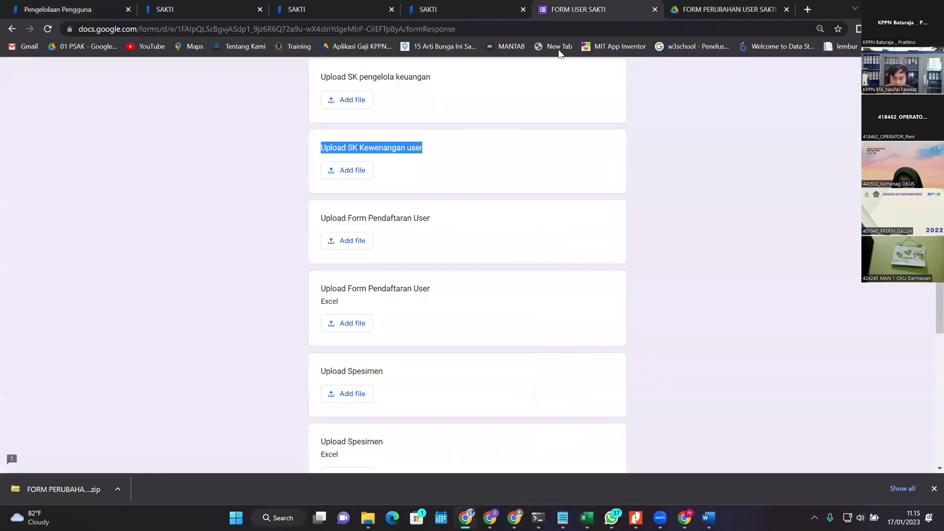
{"action": "scroll", "coordinate": [466, 313], "scroll_direction": "up", "scroll_amount": 1}
{"action": "scroll", "coordinate": [412, 297], "scroll_direction": "down", "scroll_amount": 2}
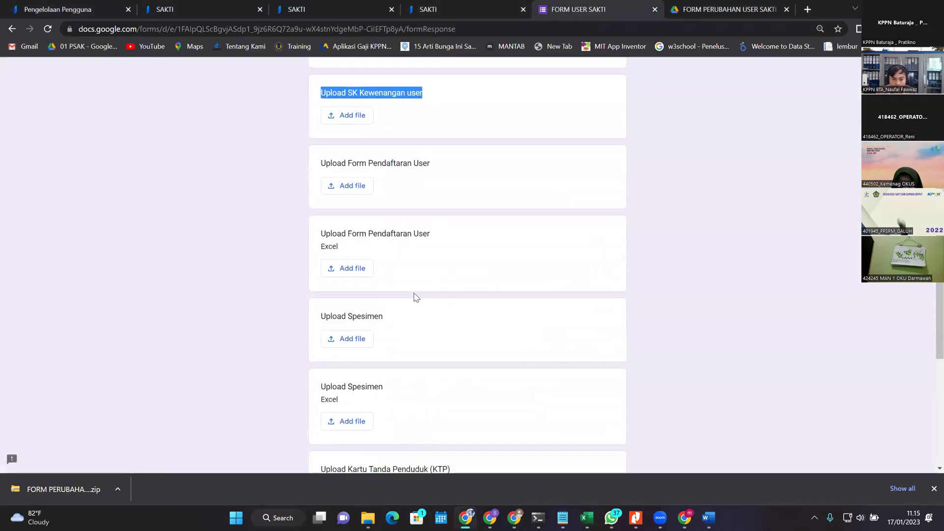
{"action": "left_click_drag", "start_coordinate": [385, 163], "coordinate": [458, 169]}
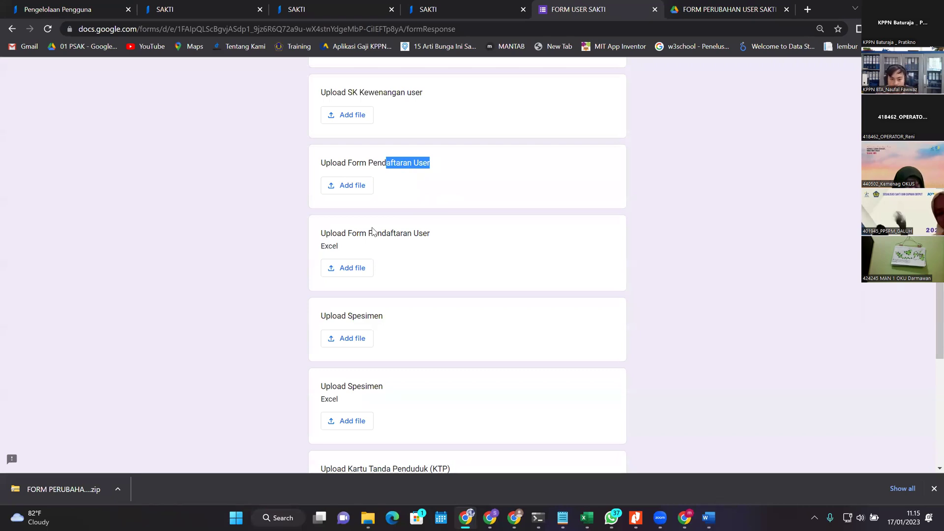
{"action": "key", "text": "alt+Tab"}
{"action": "left_click", "coordinate": [700, 410]}
{"action": "left_click", "coordinate": [683, 409]}
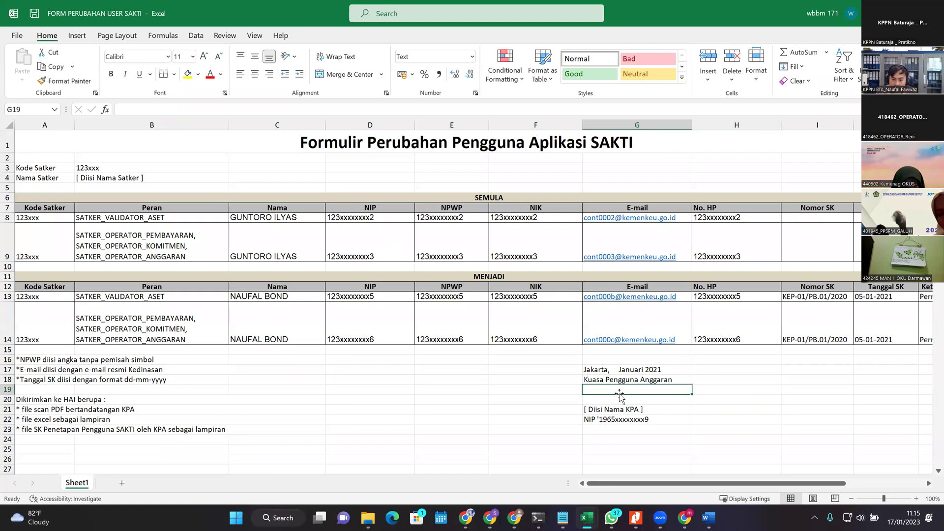
Step: Point at the KPA cells G22 and G21, then reread the Form Pendaftaran User and Upload Spesimen questions
{"action": "left_click", "coordinate": [625, 421]}
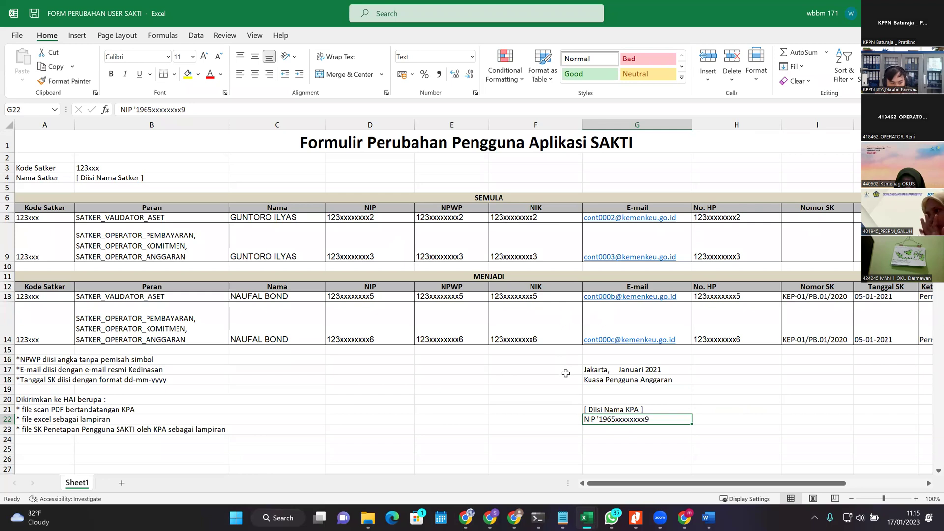
{"action": "left_click", "coordinate": [610, 407]}
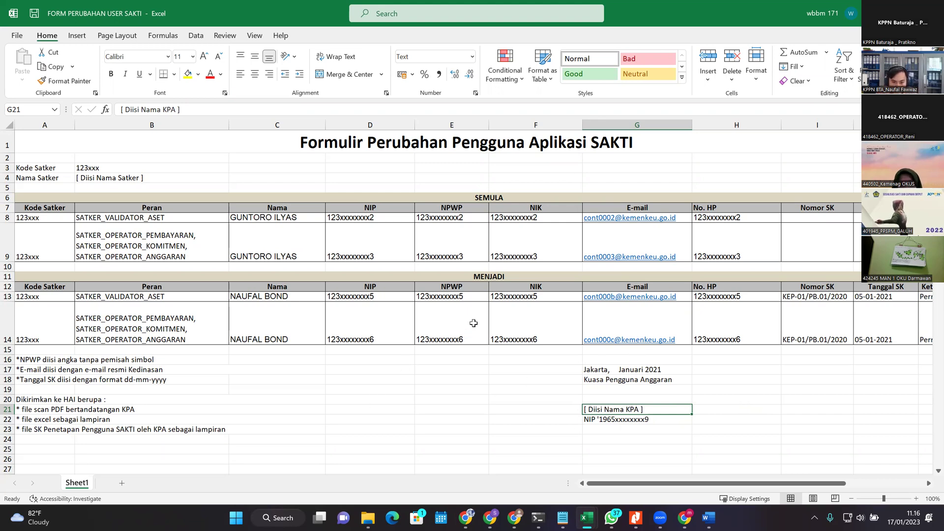
{"action": "key", "text": "alt+Tab"}
{"action": "left_click_drag", "start_coordinate": [423, 233], "coordinate": [447, 276]}
{"action": "left_click", "coordinate": [447, 276]}
{"action": "left_click_drag", "start_coordinate": [333, 316], "coordinate": [397, 335]}
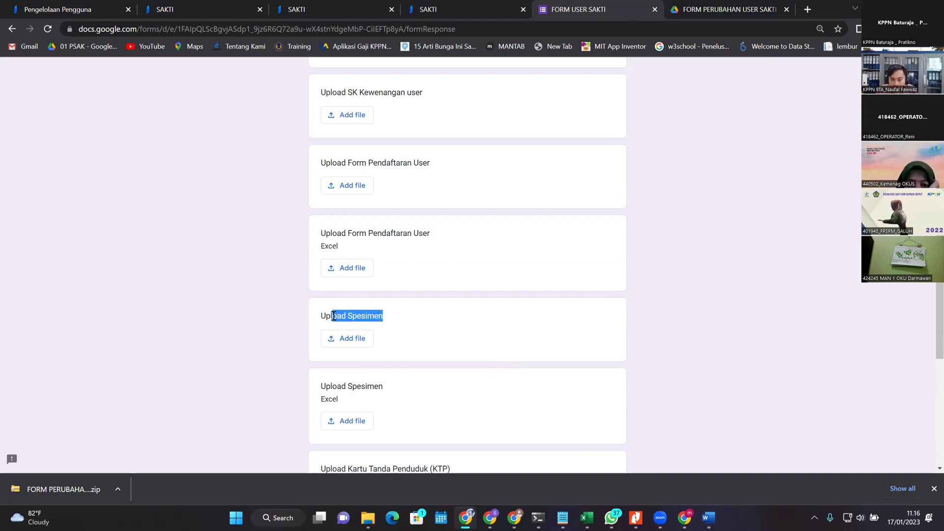
Step: Read through the Upload Spesimen question and upload cards, then go to the FORM PERUBAHAN USER SAKTI Drive folder
{"action": "left_click", "coordinate": [445, 333]}
{"action": "left_click_drag", "start_coordinate": [321, 313], "coordinate": [427, 325]}
{"action": "left_click", "coordinate": [434, 353]}
{"action": "scroll", "coordinate": [448, 341], "scroll_direction": "down", "scroll_amount": 1}
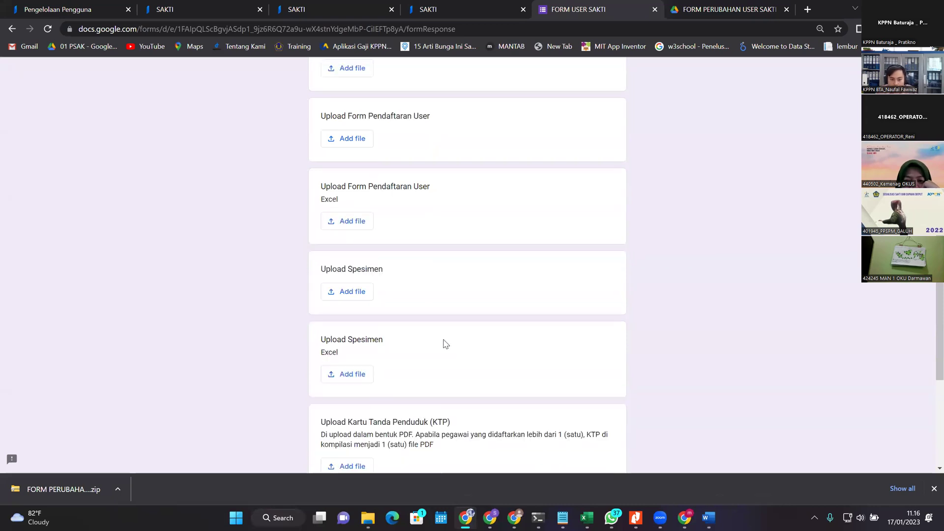
{"action": "scroll", "coordinate": [394, 304], "scroll_direction": "down", "scroll_amount": 1}
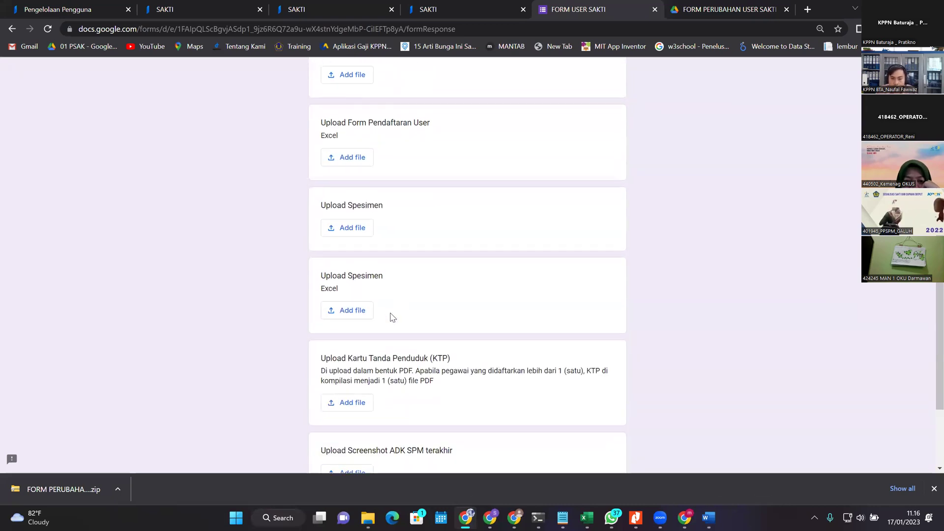
{"action": "scroll", "coordinate": [386, 310], "scroll_direction": "up", "scroll_amount": 3}
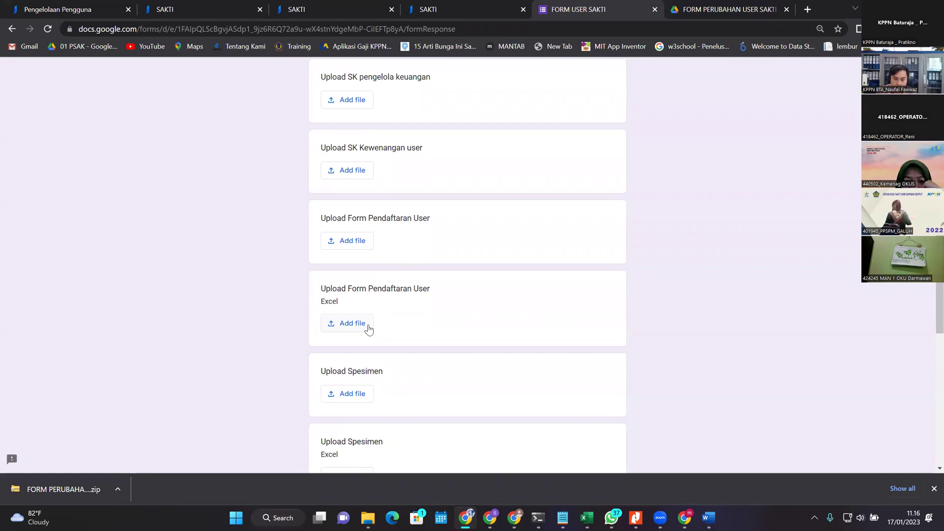
{"action": "scroll", "coordinate": [369, 328], "scroll_direction": "down", "scroll_amount": 2}
{"action": "left_click_drag", "start_coordinate": [340, 259], "coordinate": [418, 262]}
{"action": "left_click", "coordinate": [443, 284]}
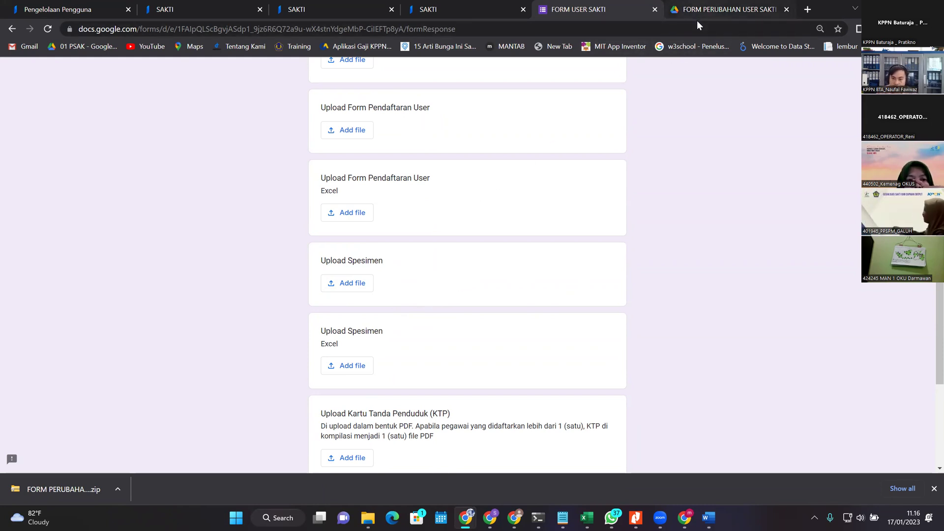
{"action": "left_click", "coordinate": [710, 4]}
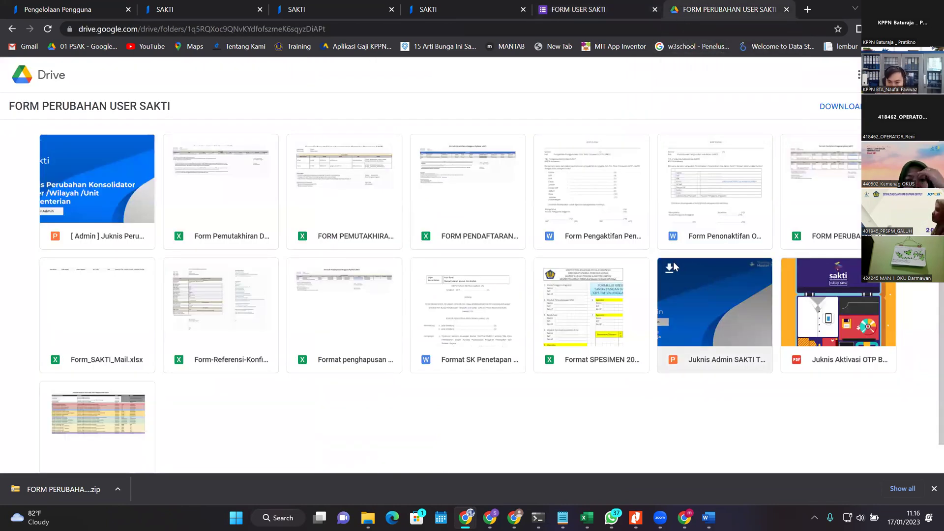
Step: Try previewing Format SPESIMEN 2023.xlsx in Drive, then open the downloaded copy instead
{"action": "double_click", "coordinate": [608, 322]}
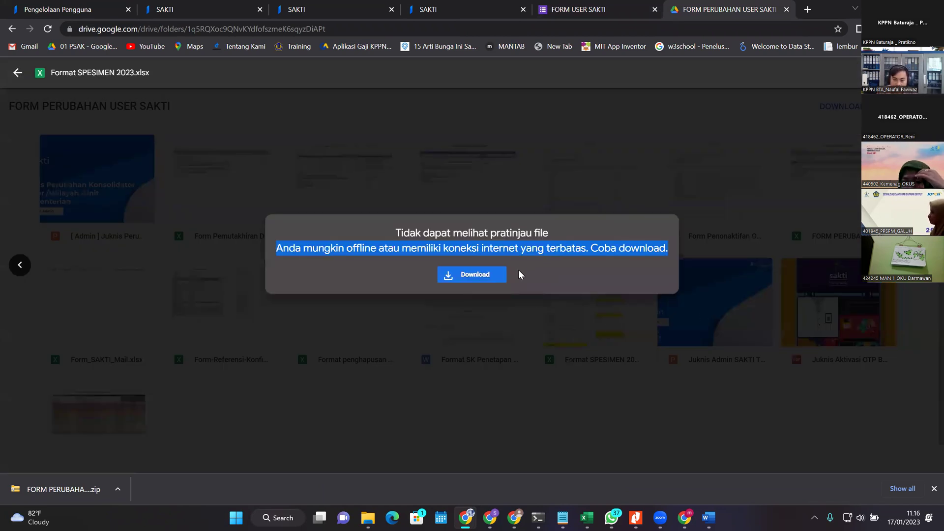
{"action": "key", "text": "Escape"}
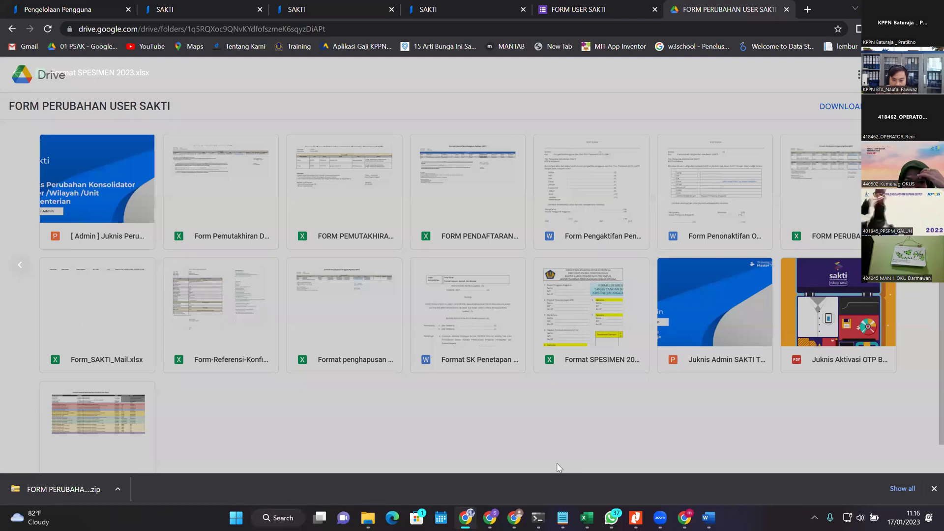
{"action": "left_click", "coordinate": [306, 276]}
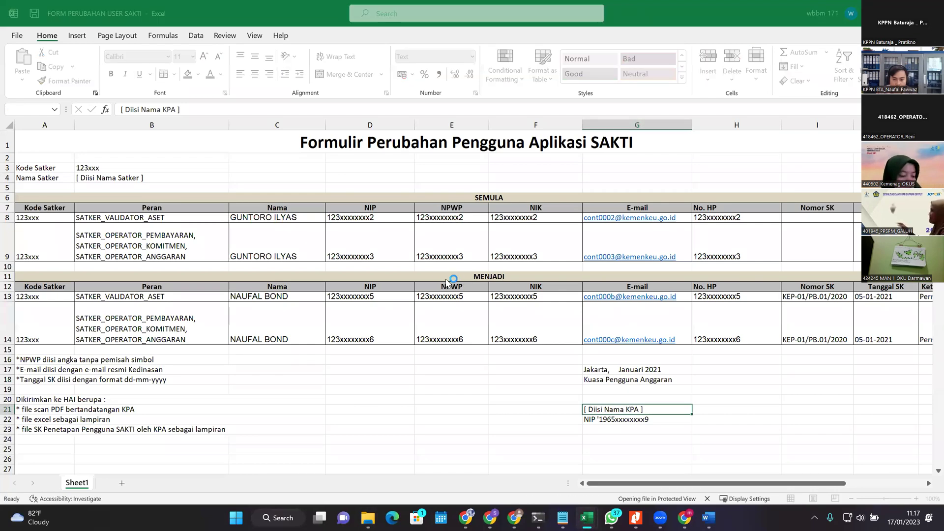
Step: Enable editing on Format SPESIMEN 2023 and place the cursor in the FORMULIR SPESIMENT title text
{"action": "scroll", "coordinate": [321, 307], "scroll_direction": "down", "scroll_amount": 2}
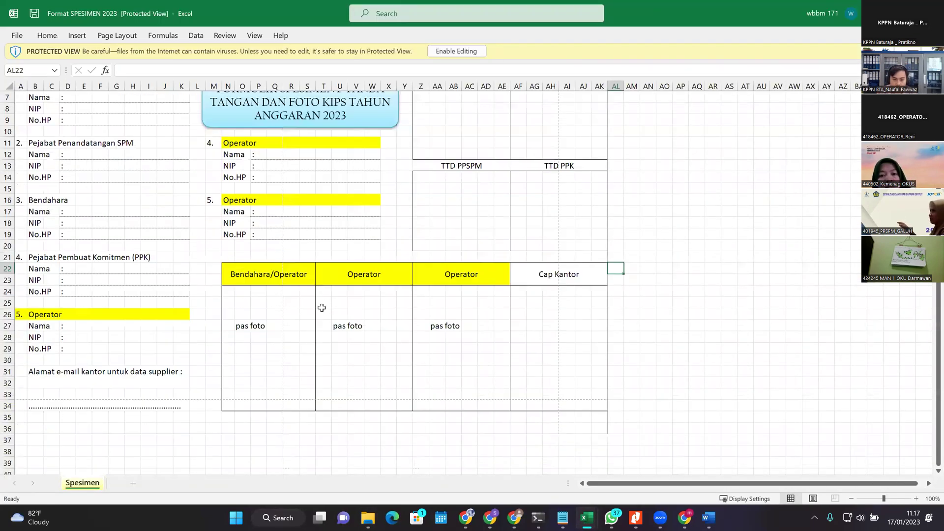
{"action": "scroll", "coordinate": [381, 272], "scroll_direction": "up", "scroll_amount": 1}
{"action": "scroll", "coordinate": [380, 272], "scroll_direction": "up", "scroll_amount": 2}
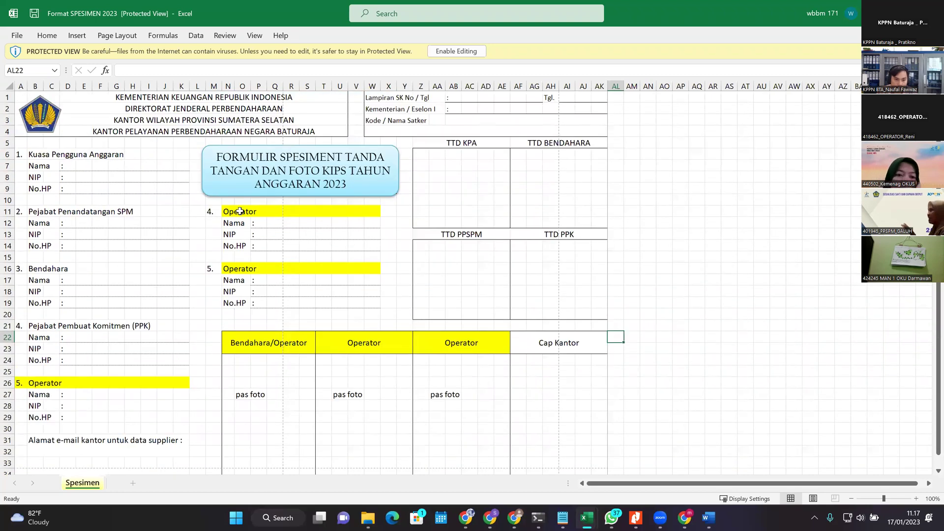
{"action": "scroll", "coordinate": [118, 286], "scroll_direction": "down", "scroll_amount": 1}
{"action": "left_click", "coordinate": [68, 362]}
{"action": "left_click", "coordinate": [259, 257]}
{"action": "double_click", "coordinate": [310, 138]}
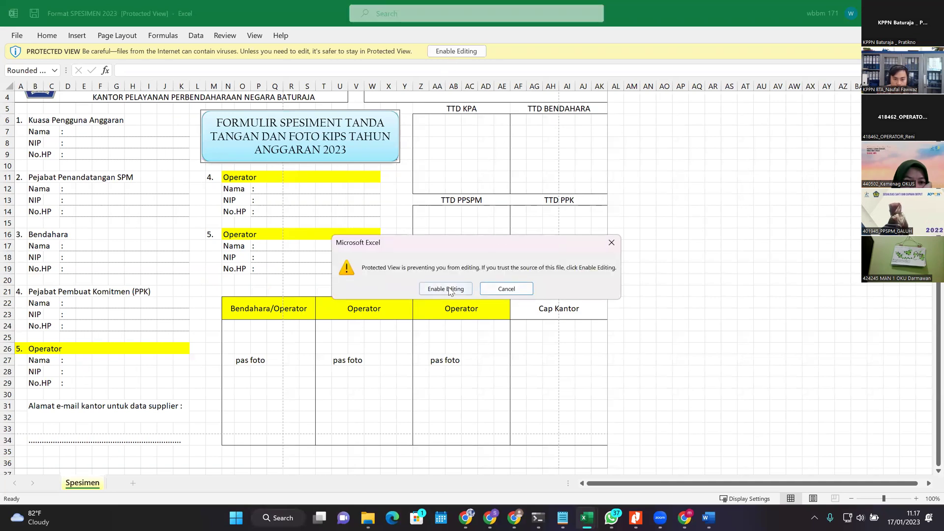
{"action": "left_click", "coordinate": [446, 288]}
{"action": "key", "text": "alt+Tab"}
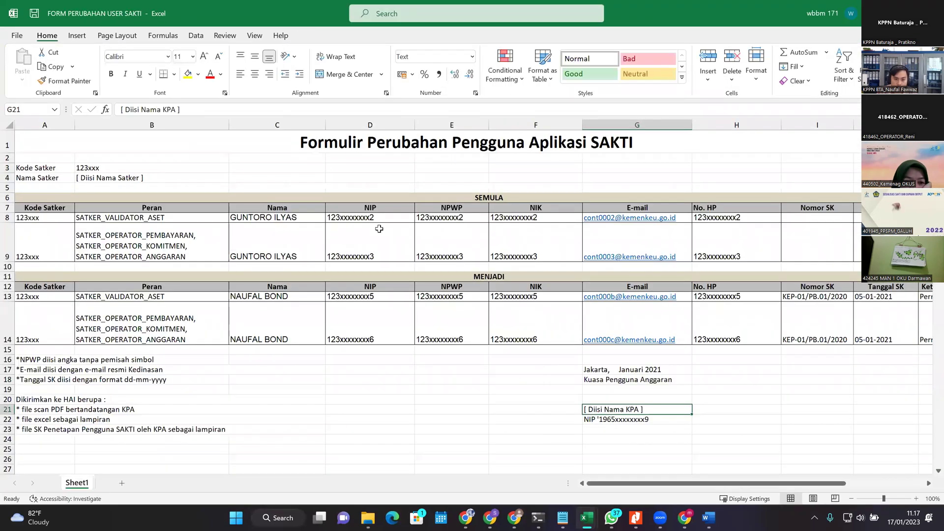
{"action": "key", "text": "alt+Tab"}
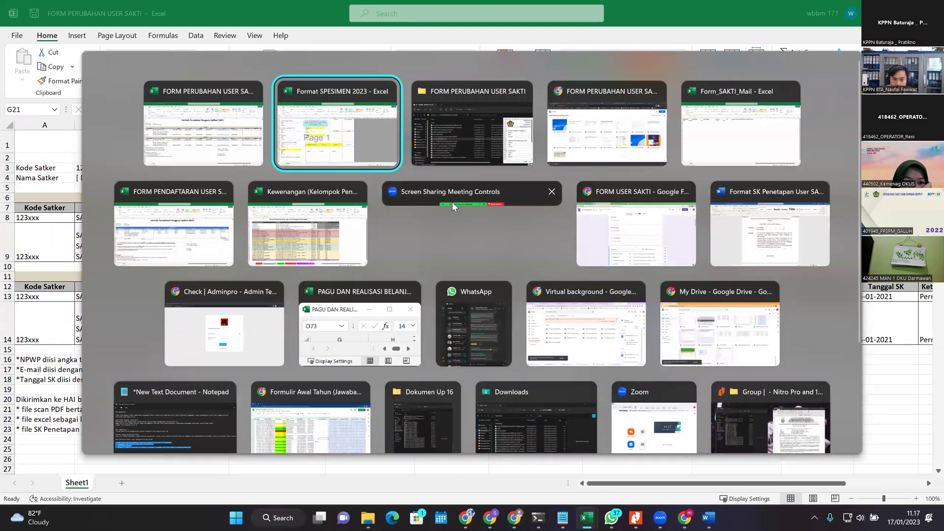
{"action": "left_click", "coordinate": [322, 164]}
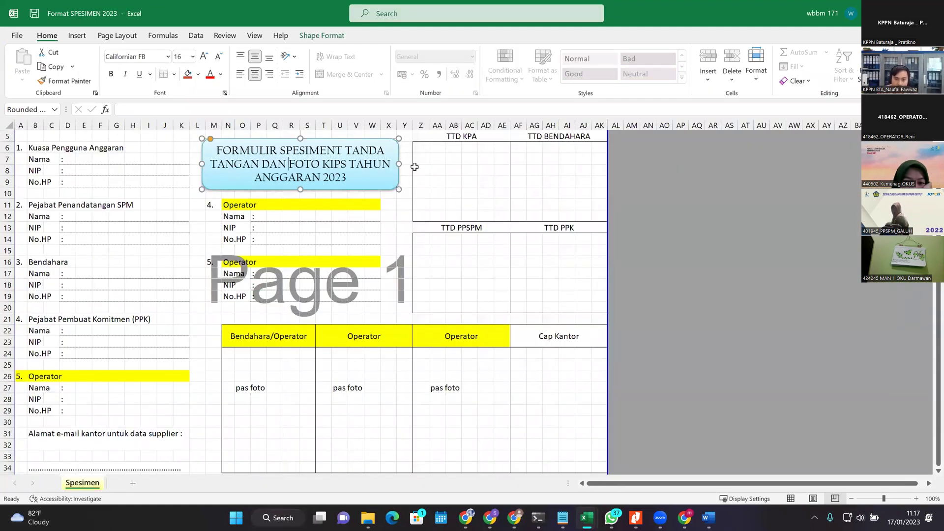
Step: Trim the title to read 'FORMULIR SPESIMENT TANDA TANGAN TAHUN ANGGARAN 2023' by deleting leftover text
{"action": "key", "text": "BackSpace"}
{"action": "key", "text": "BackSpace"}
{"action": "key", "text": "BackSpace"}
{"action": "key", "text": "BackSpace"}
{"action": "key", "text": "BackSpace"}
{"action": "key", "text": "BackSpace"}
{"action": "key", "text": "BackSpace"}
{"action": "key", "text": "BackSpace"}
{"action": "key", "text": "BackSpace"}
{"action": "key", "text": "BackSpace"}
{"action": "key", "text": "BackSpace"}
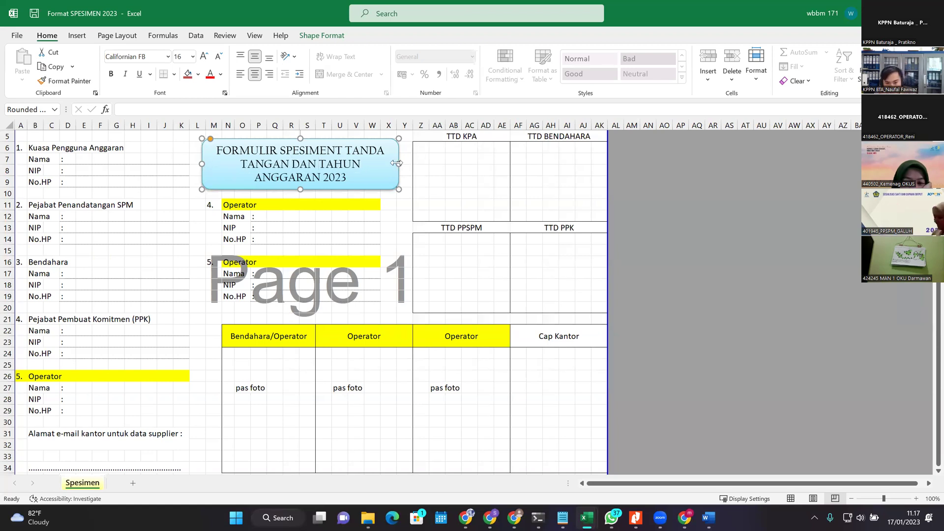
{"action": "scroll", "coordinate": [498, 320], "scroll_direction": "down", "scroll_amount": 3}
{"action": "scroll", "coordinate": [492, 334], "scroll_direction": "up", "scroll_amount": 3}
{"action": "scroll", "coordinate": [476, 361], "scroll_direction": "up", "scroll_amount": 2}
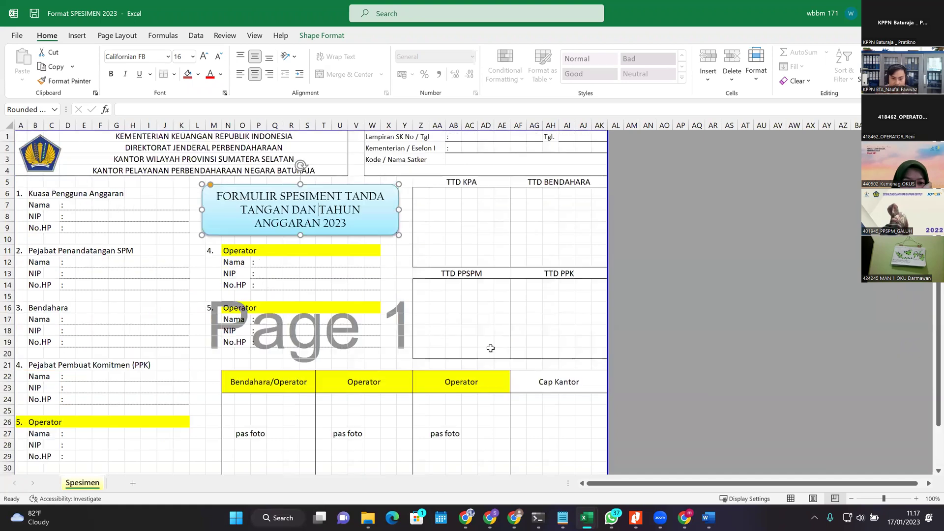
{"action": "left_click", "coordinate": [340, 285]}
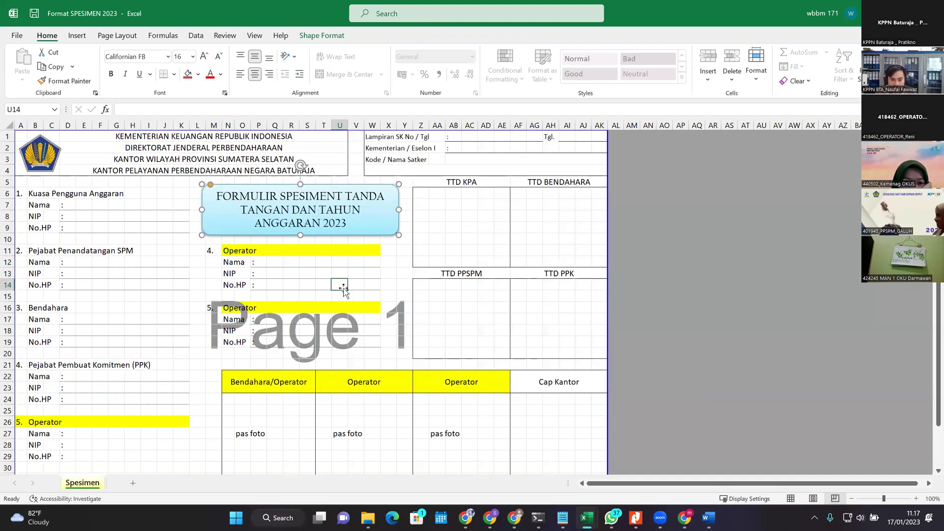
{"action": "left_click", "coordinate": [327, 213]}
{"action": "key", "text": "BackSpace"}
{"action": "key", "text": "BackSpace"}
{"action": "key", "text": "BackSpace"}
{"action": "key", "text": "BackSpace"}
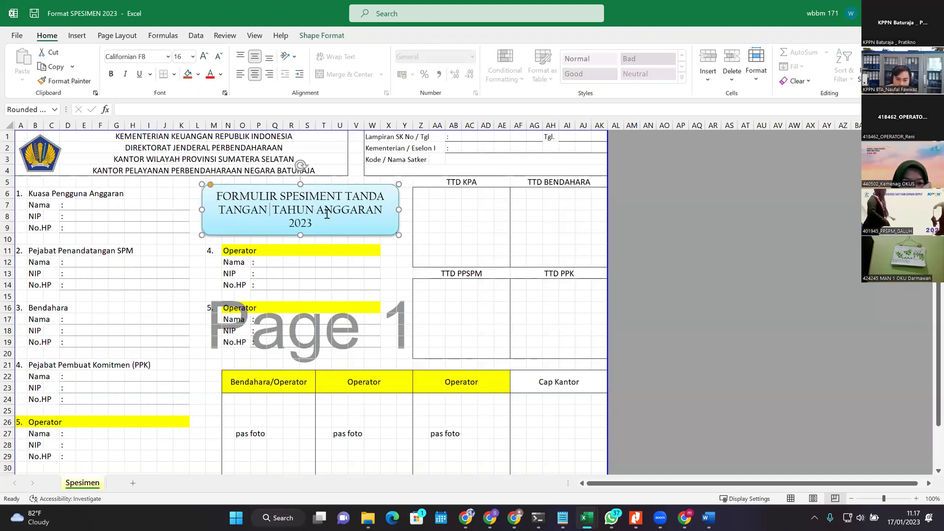
{"action": "left_click", "coordinate": [551, 246]}
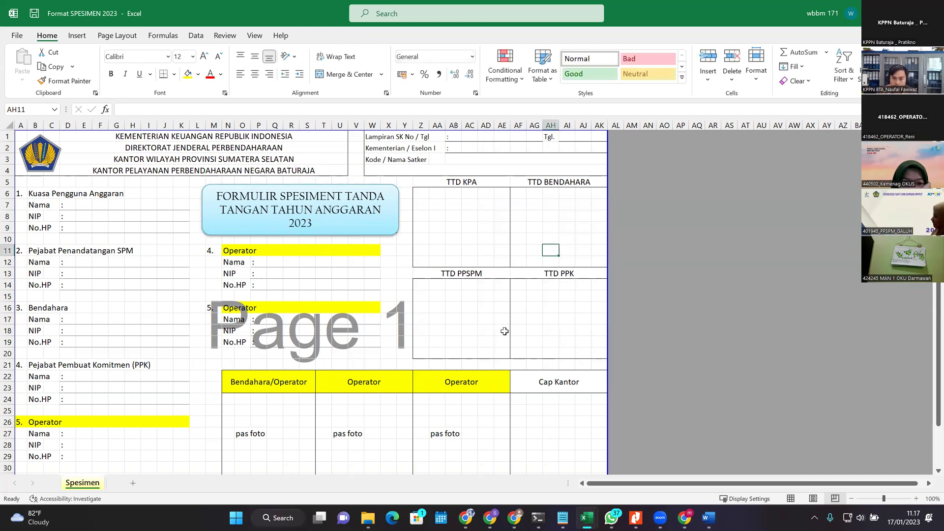
Step: Inspect the TTD BENDAHARA and TTD KPA signature areas on the Spesimen sheet
{"action": "left_click", "coordinate": [552, 237]}
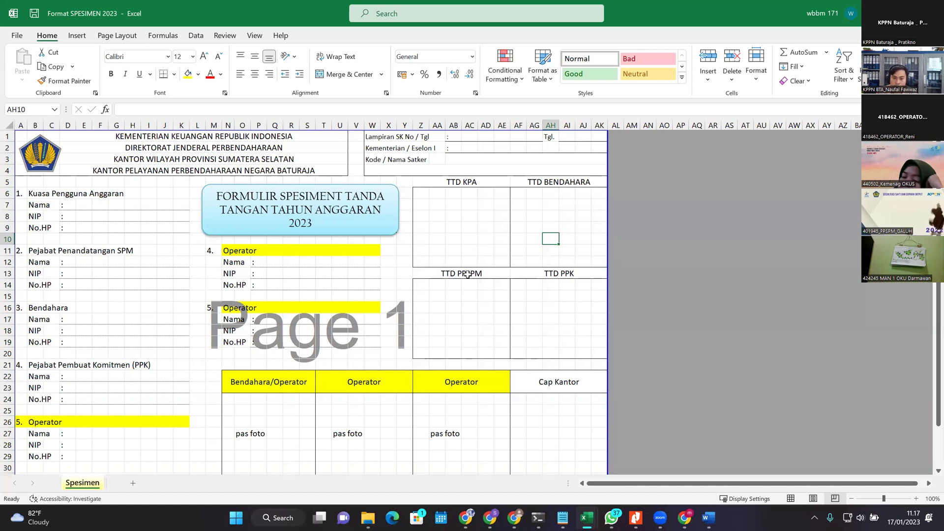
{"action": "left_click_drag", "start_coordinate": [438, 203], "coordinate": [590, 293]}
{"action": "left_click_drag", "start_coordinate": [551, 421], "coordinate": [551, 445]}
{"action": "scroll", "coordinate": [336, 330], "scroll_direction": "down", "scroll_amount": 2}
{"action": "scroll", "coordinate": [336, 330], "scroll_direction": "up", "scroll_amount": 1}
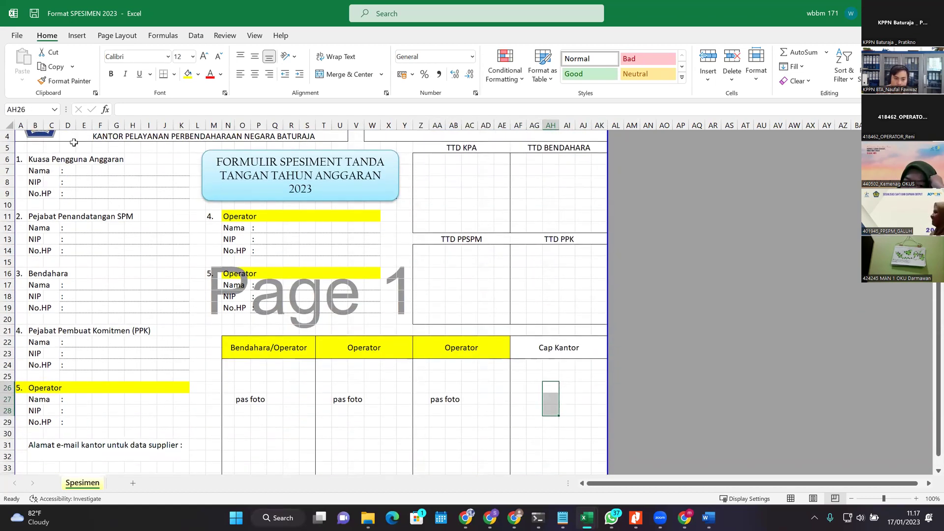
{"action": "left_click_drag", "start_coordinate": [34, 169], "coordinate": [153, 367]}
{"action": "scroll", "coordinate": [193, 358], "scroll_direction": "down", "scroll_amount": 1}
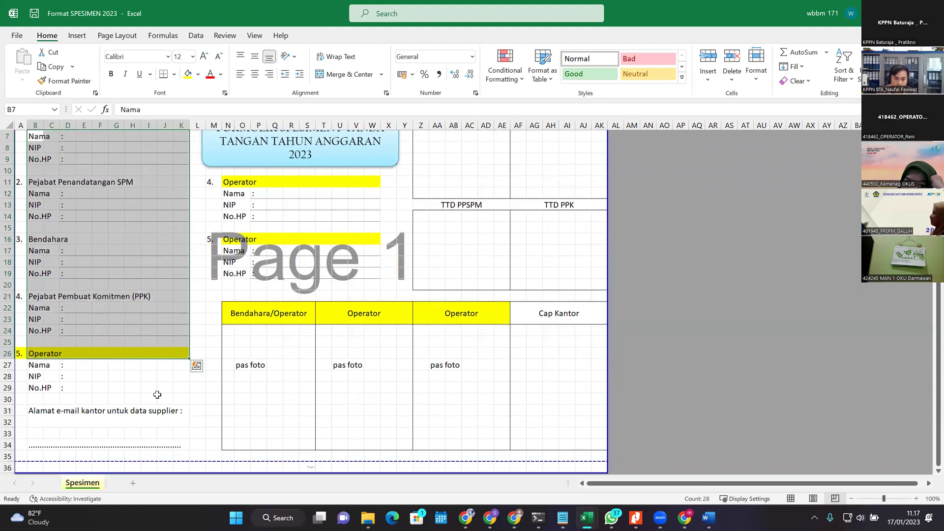
{"action": "left_click", "coordinate": [663, 319]}
{"action": "scroll", "coordinate": [495, 314], "scroll_direction": "up", "scroll_amount": 2}
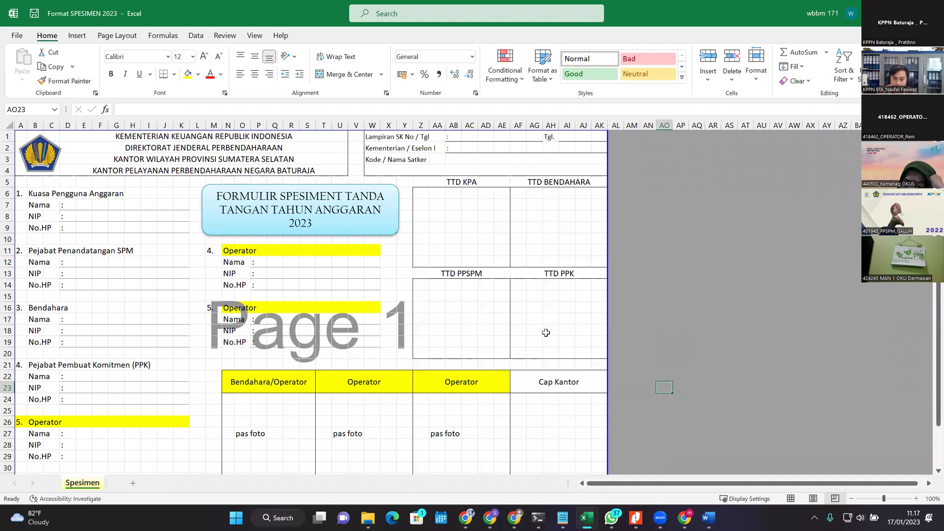
Step: Check the TTD KPA, BENDAHARA, PPSPM and PPK signature boxes
{"action": "scroll", "coordinate": [433, 339], "scroll_direction": "down", "scroll_amount": 2}
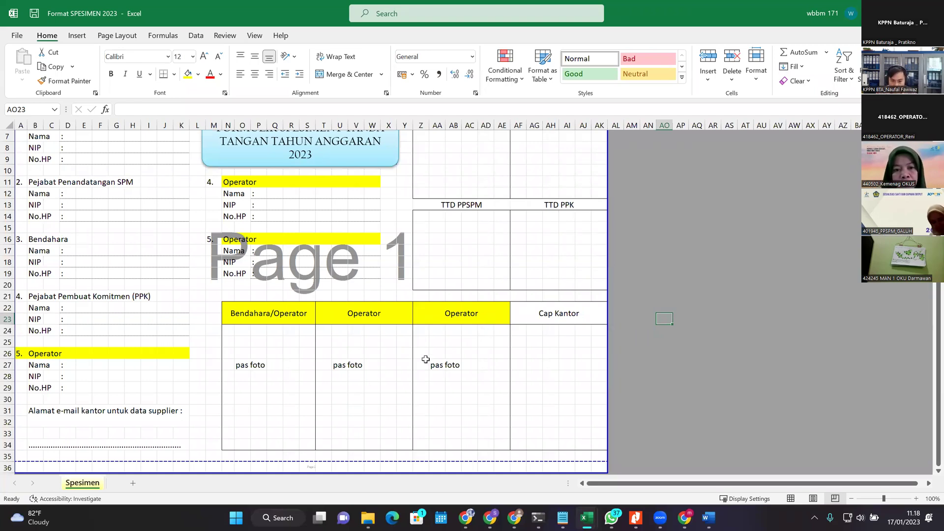
{"action": "scroll", "coordinate": [483, 373], "scroll_direction": "up", "scroll_amount": 2}
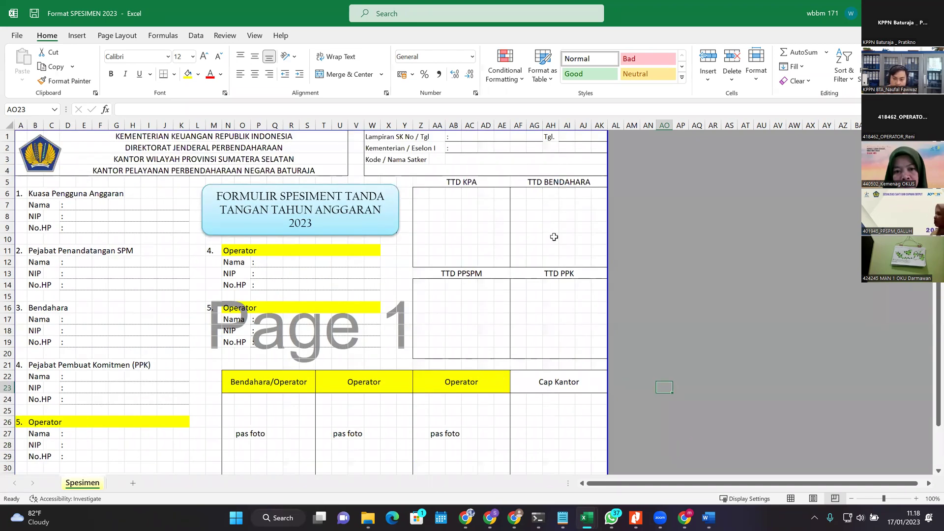
{"action": "left_click", "coordinate": [472, 208]}
{"action": "left_click_drag", "start_coordinate": [518, 206], "coordinate": [567, 261]}
{"action": "left_click_drag", "start_coordinate": [466, 307], "coordinate": [520, 309]}
{"action": "left_click", "coordinate": [558, 308]}
{"action": "left_click", "coordinate": [479, 295]}
{"action": "left_click", "coordinate": [453, 319]}
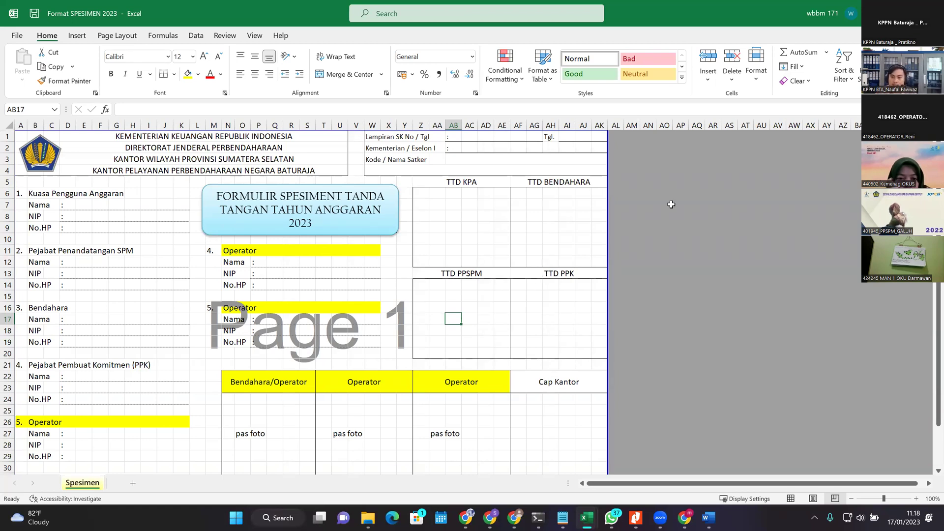
Step: Return to the FORM USER SAKTI upload questions in Chrome
{"action": "key", "text": "alt+Tab"}
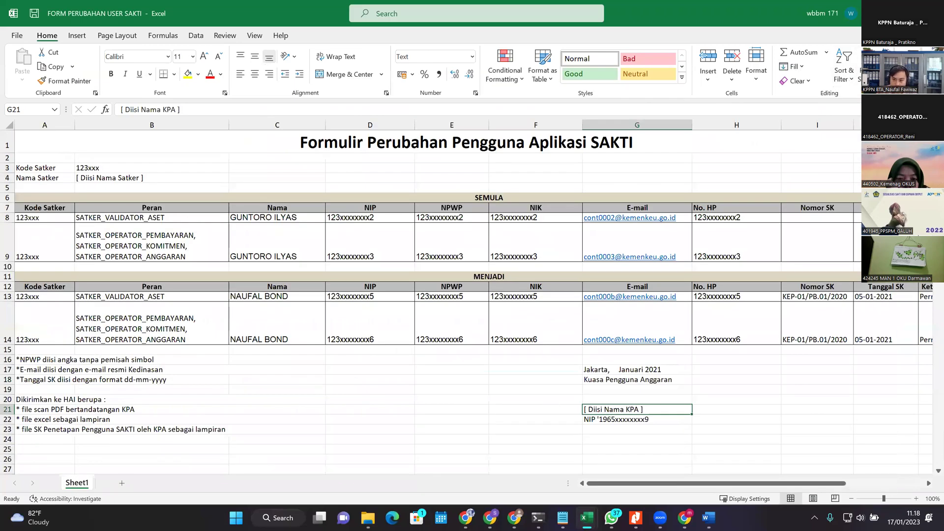
{"action": "key", "text": "alt+Tab"}
{"action": "left_click", "coordinate": [702, 97]}
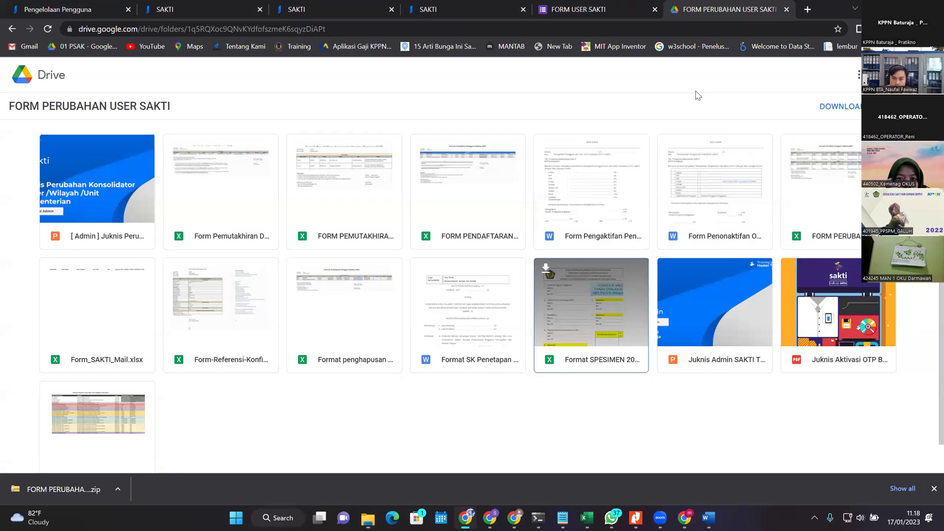
{"action": "left_click", "coordinate": [578, 5]}
{"action": "scroll", "coordinate": [541, 276], "scroll_direction": "down", "scroll_amount": 4}
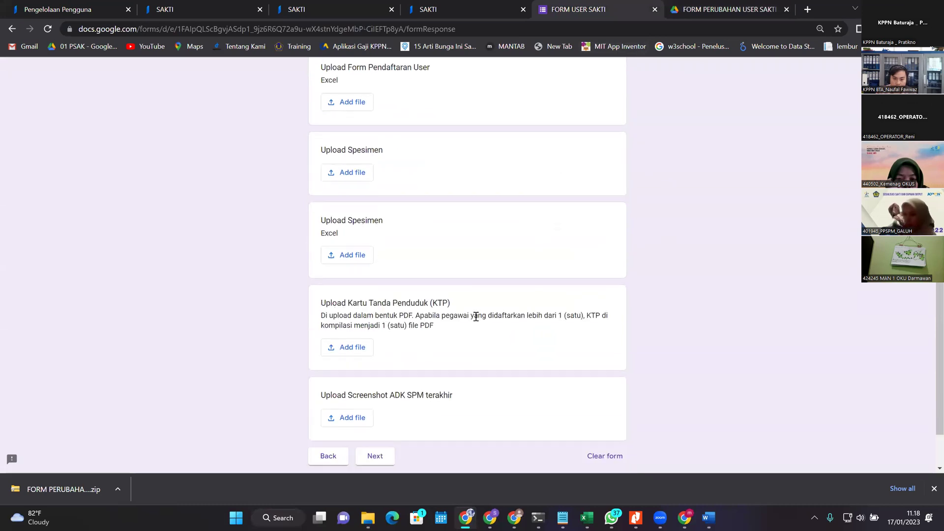
{"action": "left_click_drag", "start_coordinate": [327, 242], "coordinate": [418, 242]}
{"action": "left_click", "coordinate": [404, 278]}
{"action": "left_click_drag", "start_coordinate": [435, 264], "coordinate": [402, 248]}
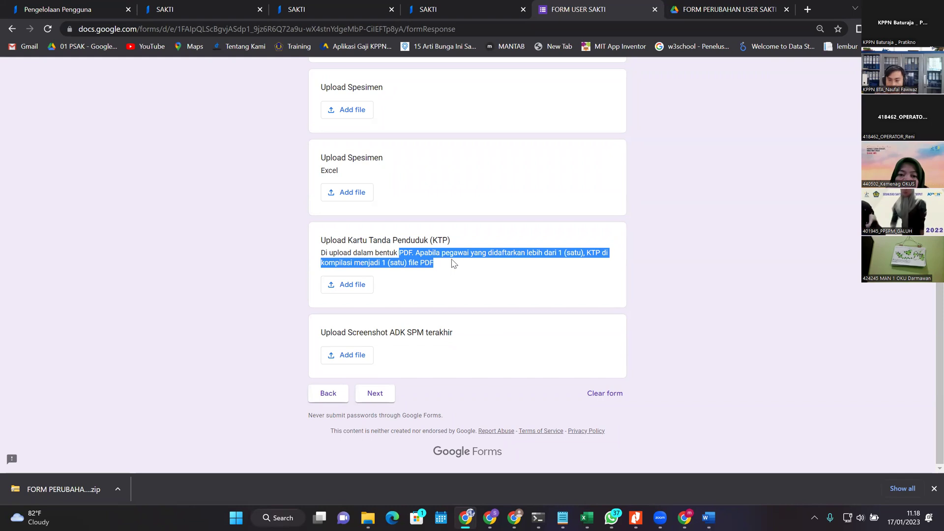
{"action": "left_click", "coordinate": [488, 292]}
{"action": "mouse_move", "coordinate": [595, 517]}
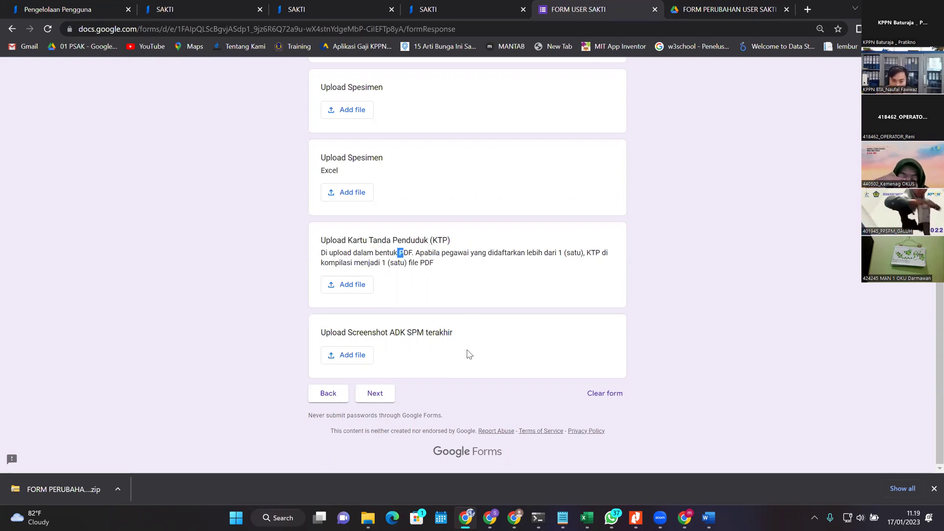
{"action": "left_click_drag", "start_coordinate": [378, 328], "coordinate": [451, 342]}
{"action": "left_click", "coordinate": [419, 348]}
{"action": "scroll", "coordinate": [437, 363], "scroll_direction": "up", "scroll_amount": 2}
{"action": "scroll", "coordinate": [439, 375], "scroll_direction": "down", "scroll_amount": 2}
{"action": "left_click_drag", "start_coordinate": [348, 333], "coordinate": [452, 332]}
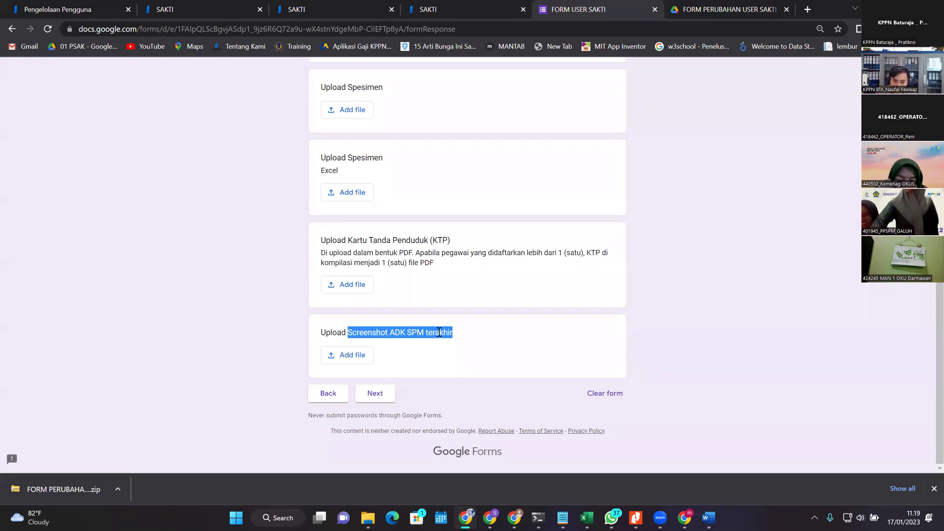
{"action": "scroll", "coordinate": [433, 329], "scroll_direction": "up", "scroll_amount": 3}
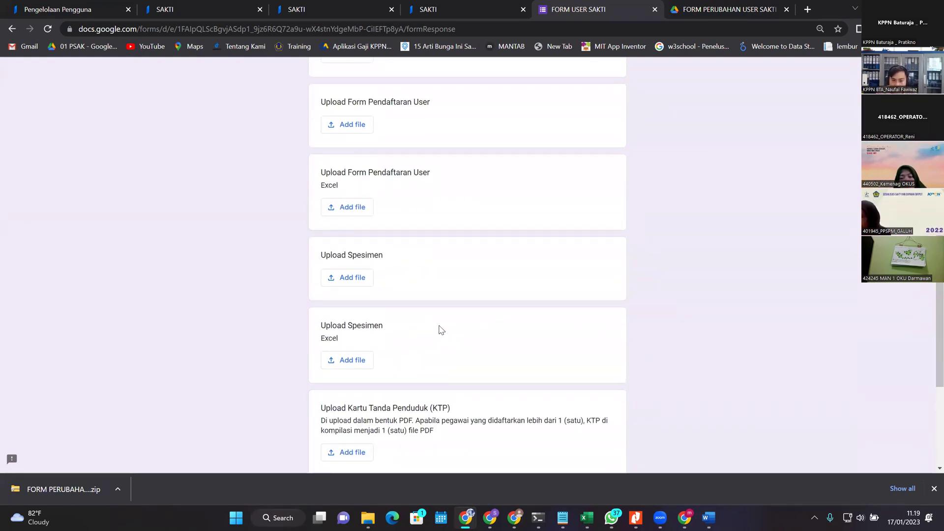
{"action": "scroll", "coordinate": [438, 295], "scroll_direction": "up", "scroll_amount": 4}
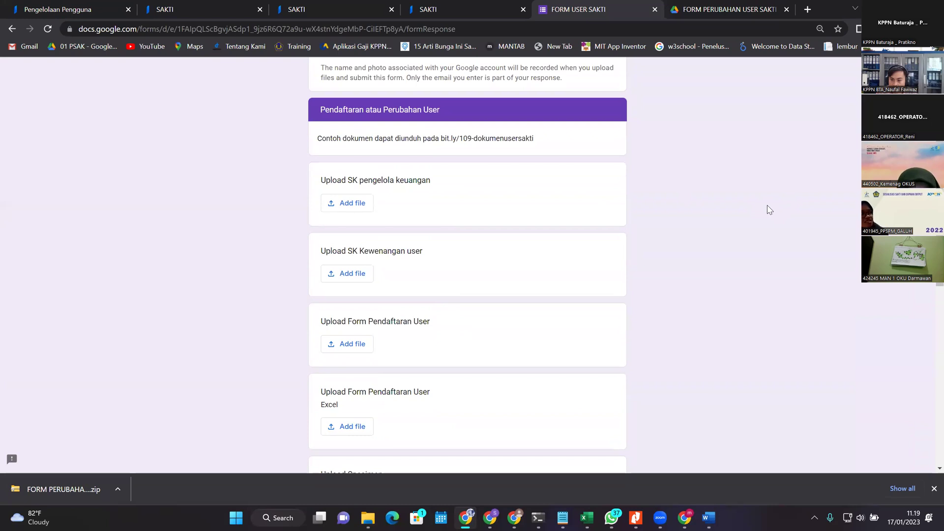
{"action": "scroll", "coordinate": [747, 229], "scroll_direction": "down", "scroll_amount": 5}
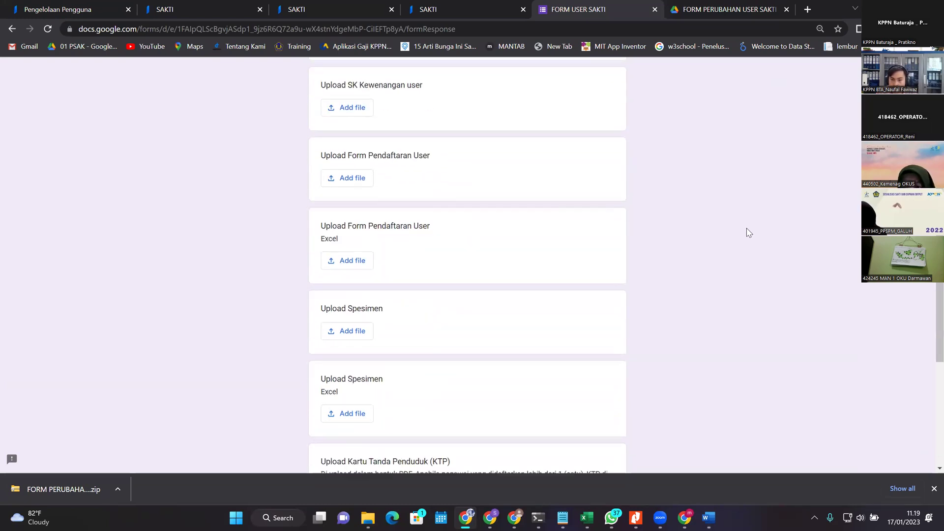
{"action": "scroll", "coordinate": [732, 243], "scroll_direction": "down", "scroll_amount": 2}
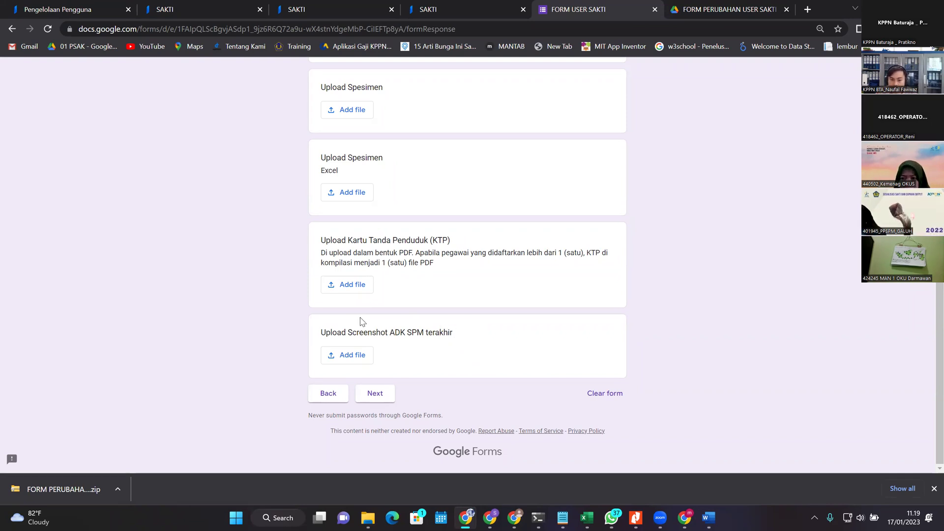
{"action": "scroll", "coordinate": [359, 321], "scroll_direction": "up", "scroll_amount": 9}
{"action": "left_click_drag", "start_coordinate": [313, 308], "coordinate": [502, 309]}
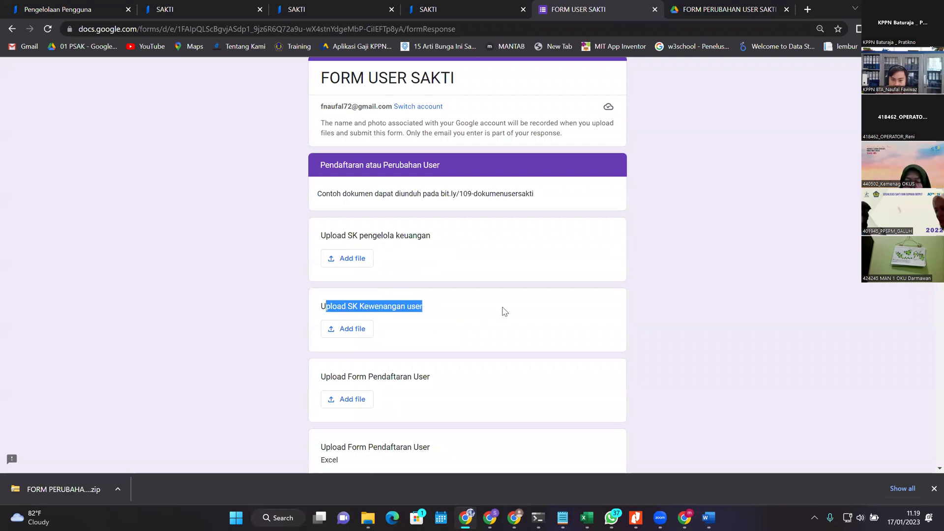
{"action": "scroll", "coordinate": [505, 320], "scroll_direction": "down", "scroll_amount": 8}
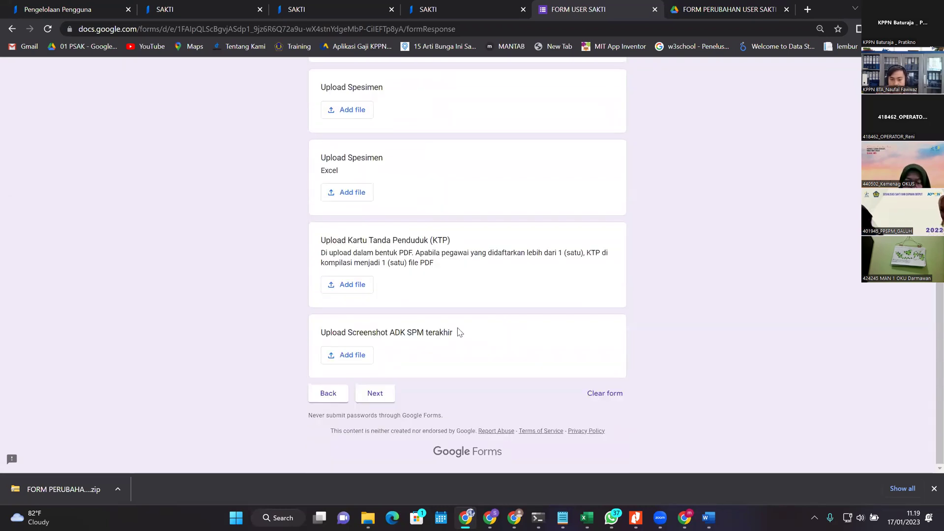
{"action": "left_click_drag", "start_coordinate": [377, 333], "coordinate": [490, 317]}
{"action": "left_click_drag", "start_coordinate": [321, 240], "coordinate": [633, 375]}
{"action": "left_click", "coordinate": [628, 375]}
{"action": "scroll", "coordinate": [588, 359], "scroll_direction": "up", "scroll_amount": 2}
{"action": "scroll", "coordinate": [447, 349], "scroll_direction": "up", "scroll_amount": 3}
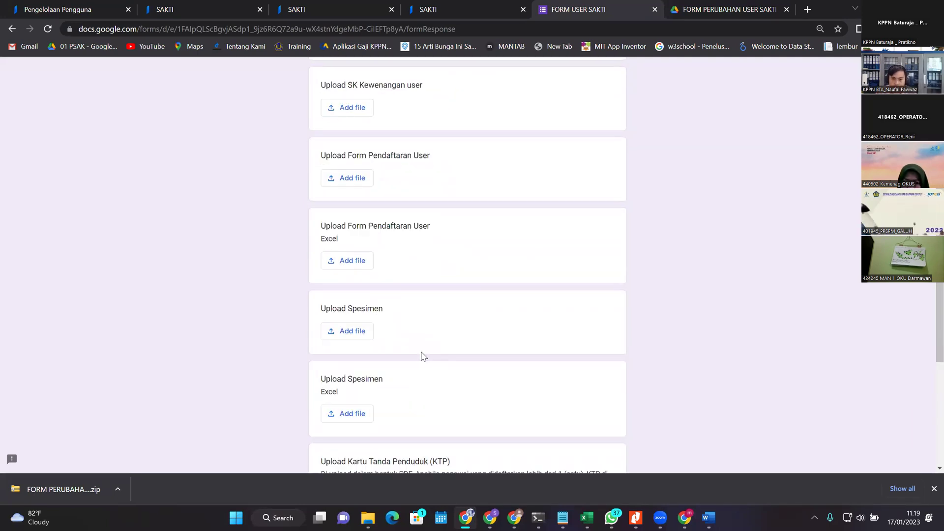
{"action": "scroll", "coordinate": [403, 320], "scroll_direction": "up", "scroll_amount": 1}
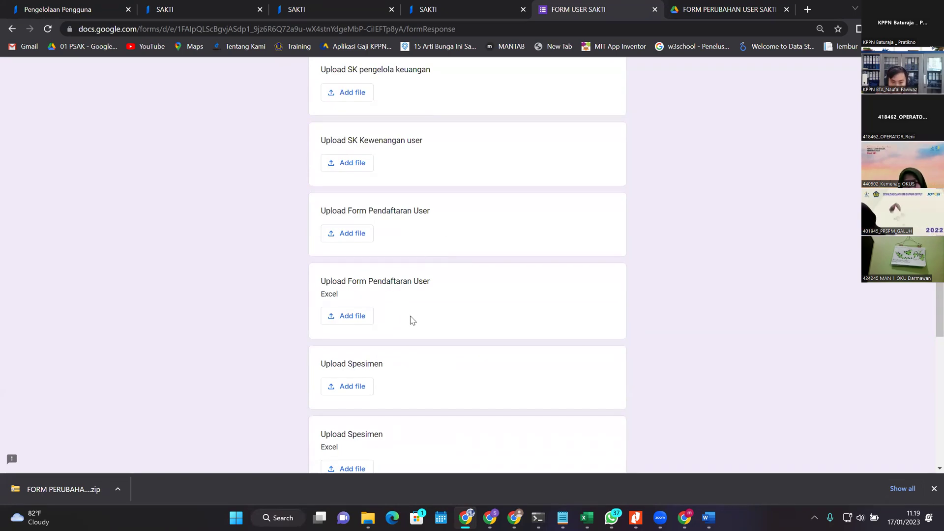
{"action": "scroll", "coordinate": [418, 328], "scroll_direction": "up", "scroll_amount": 1}
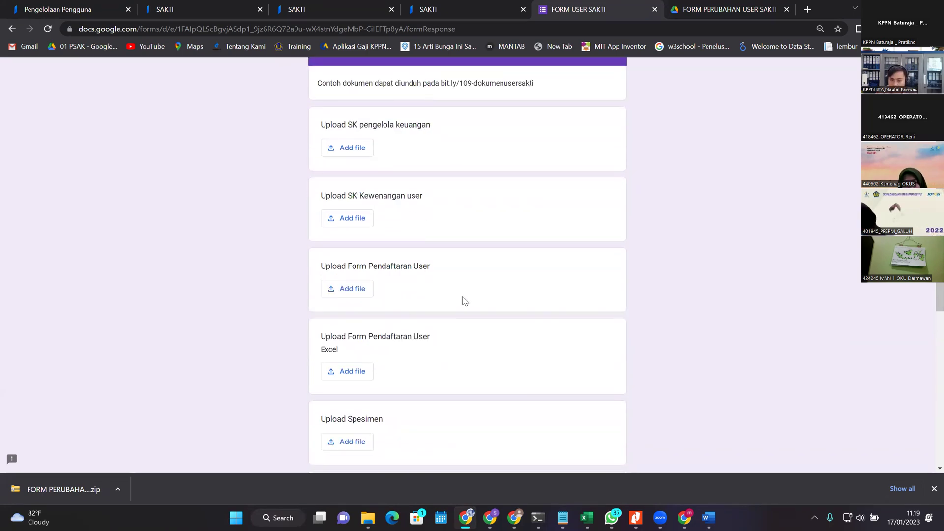
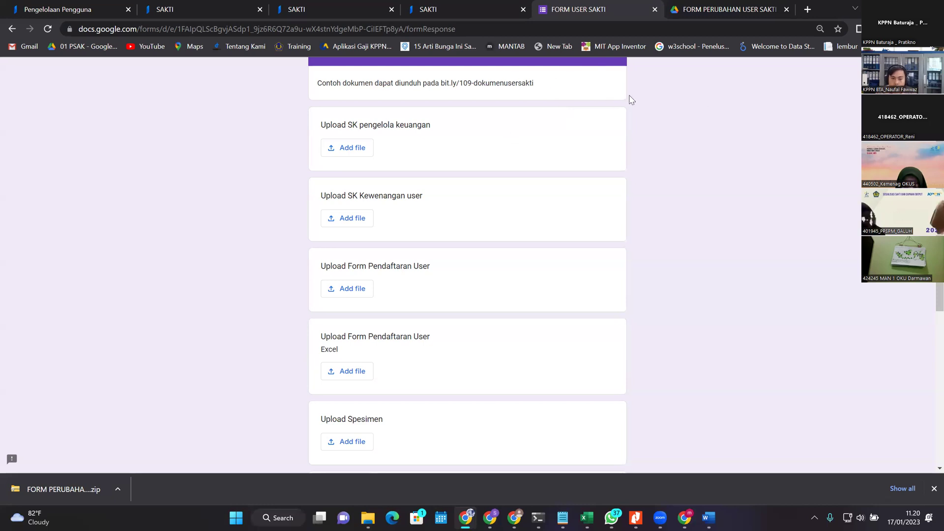
Step: Go back to the form's first page showing satker 527975 and Keperluan set to Perubahan user
{"action": "scroll", "coordinate": [467, 237], "scroll_direction": "down", "scroll_amount": 7}
{"action": "scroll", "coordinate": [566, 244], "scroll_direction": "up", "scroll_amount": 5}
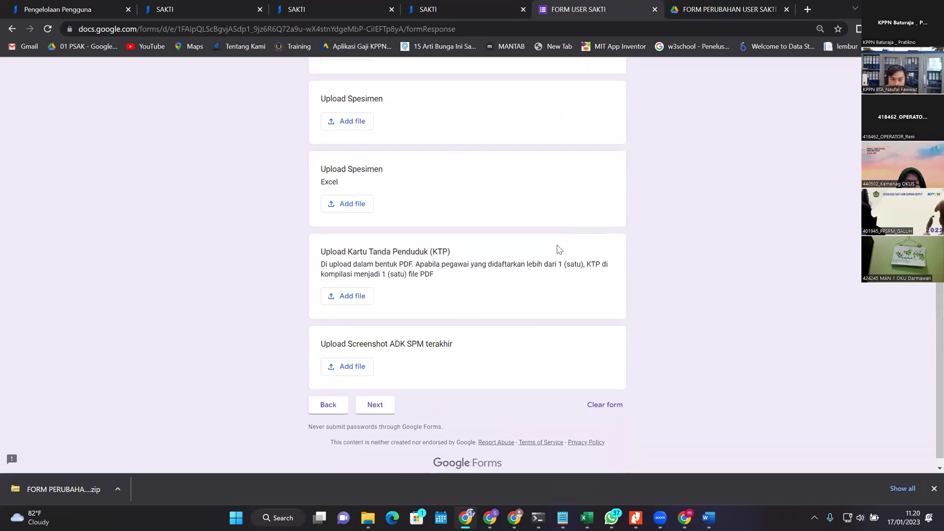
{"action": "scroll", "coordinate": [529, 266], "scroll_direction": "down", "scroll_amount": 6}
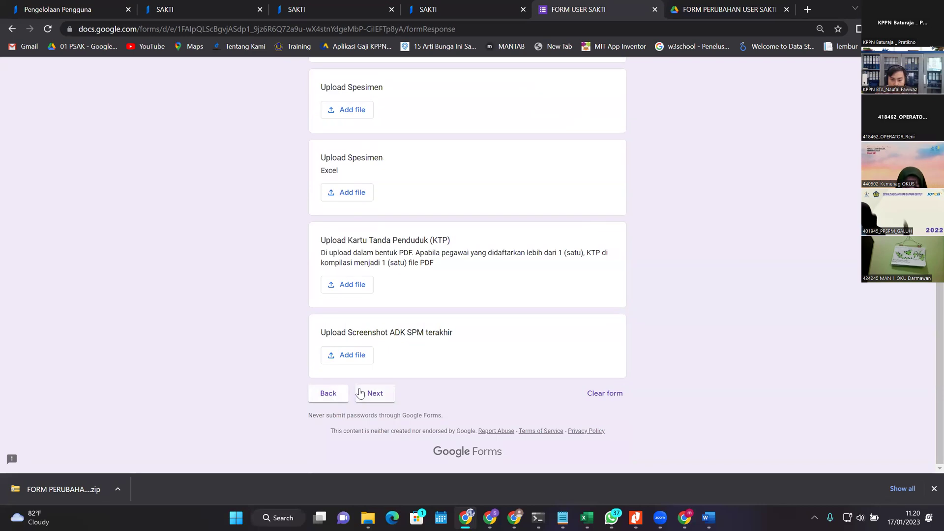
{"action": "scroll", "coordinate": [399, 381], "scroll_direction": "up", "scroll_amount": 6}
{"action": "scroll", "coordinate": [373, 373], "scroll_direction": "down", "scroll_amount": 6}
{"action": "left_click", "coordinate": [327, 393]}
{"action": "scroll", "coordinate": [569, 283], "scroll_direction": "down", "scroll_amount": 5}
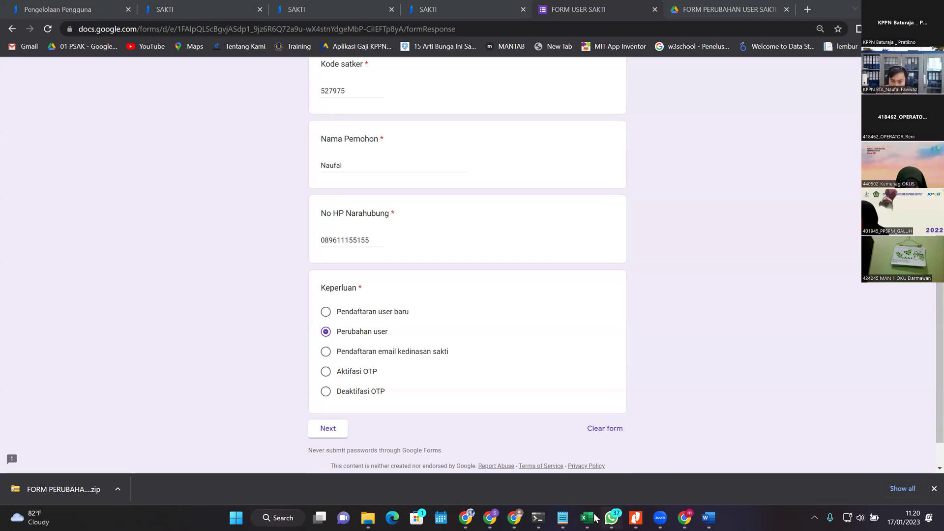
{"action": "mouse_move", "coordinate": [594, 517]}
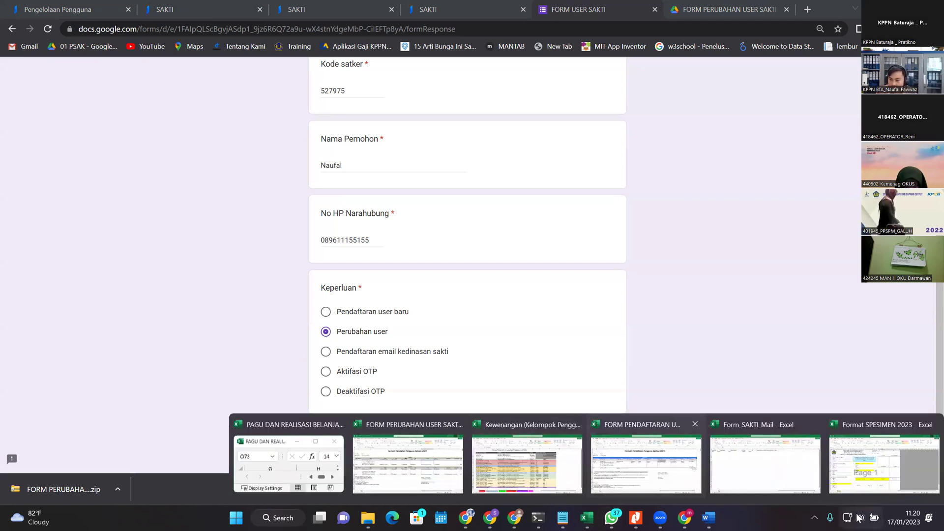
Step: Bring up the Kewenangan workbook and highlight the role code, DESKRIPSI and PERAN columns B–D
{"action": "left_click", "coordinate": [516, 479]}
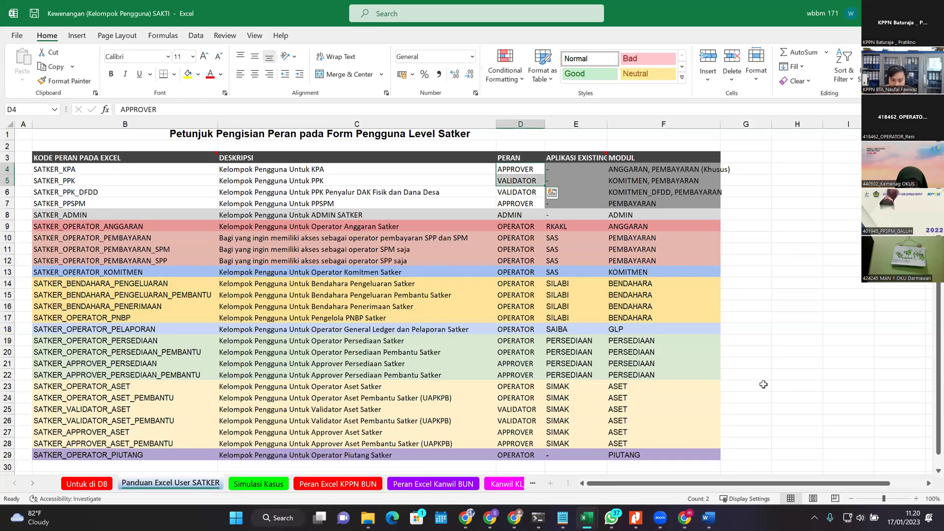
{"action": "left_click", "coordinate": [728, 383]}
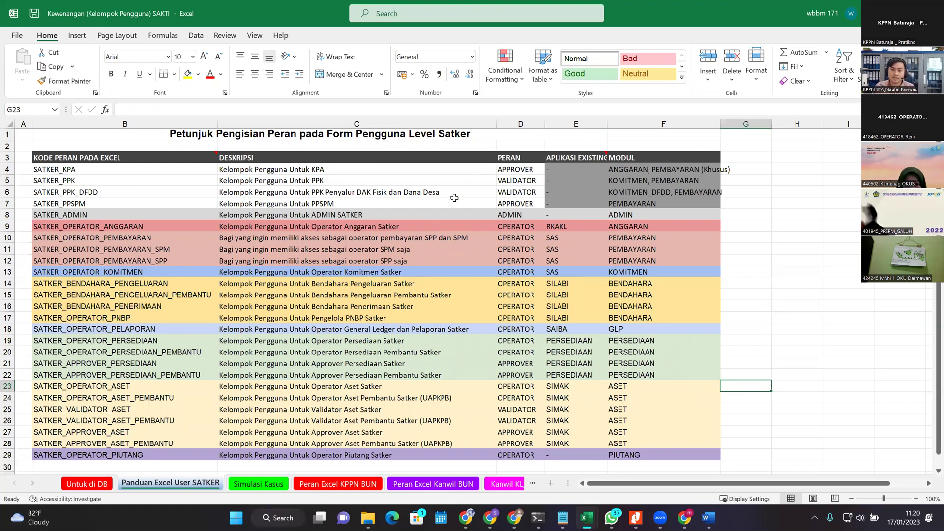
{"action": "left_click", "coordinate": [84, 165]}
{"action": "left_click_drag", "start_coordinate": [85, 168], "coordinate": [100, 457]}
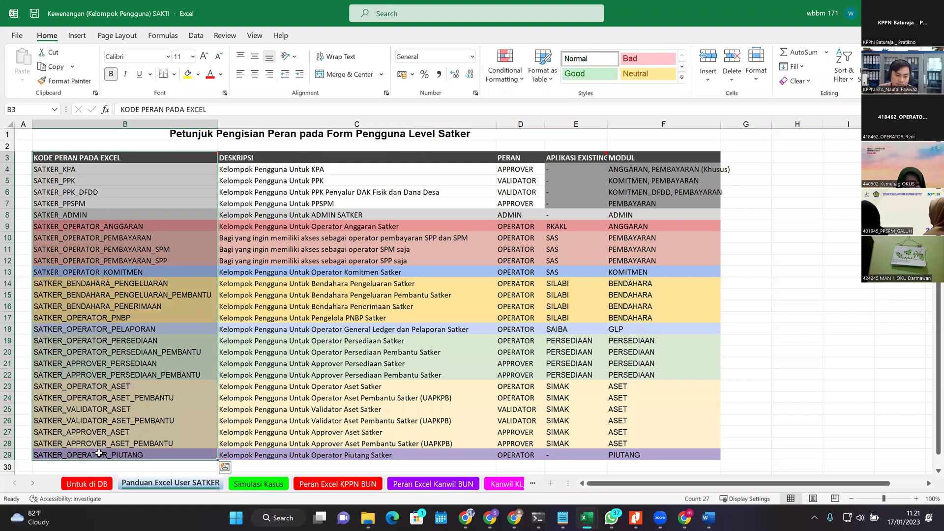
{"action": "left_click", "coordinate": [100, 398]}
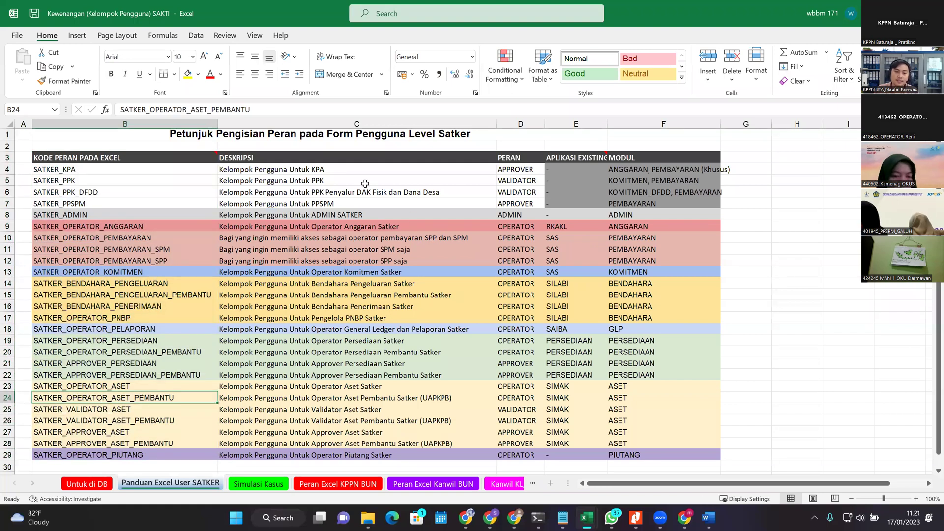
{"action": "left_click_drag", "start_coordinate": [257, 165], "coordinate": [398, 456]}
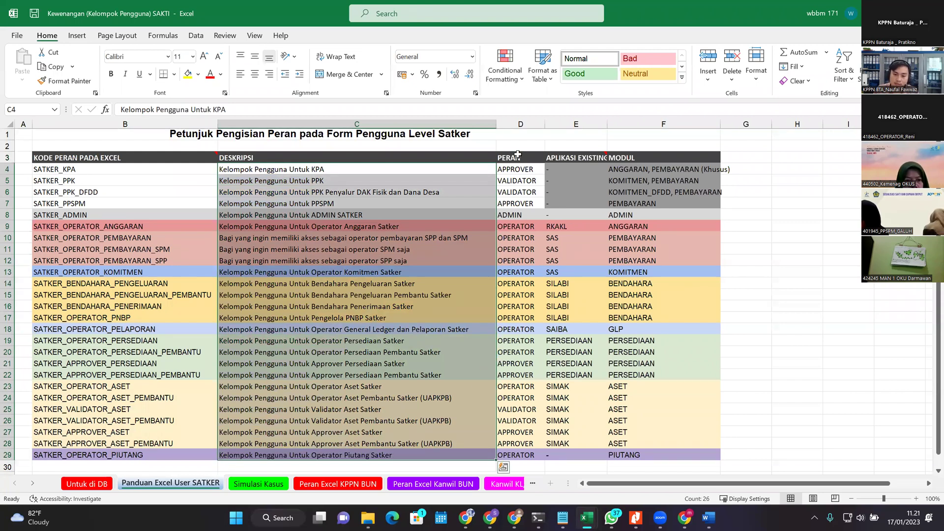
{"action": "left_click_drag", "start_coordinate": [514, 227], "coordinate": [520, 344]}
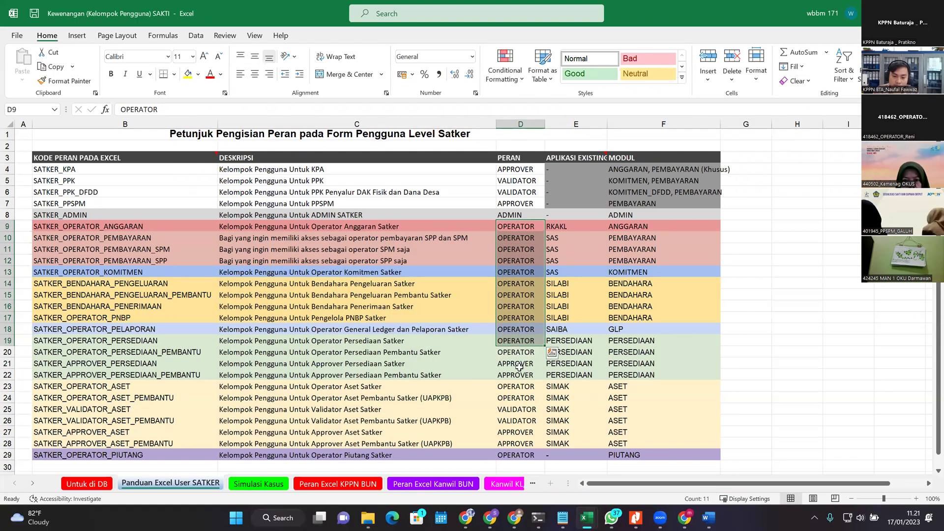
{"action": "left_click", "coordinate": [519, 372]}
{"action": "key", "text": "Up"}
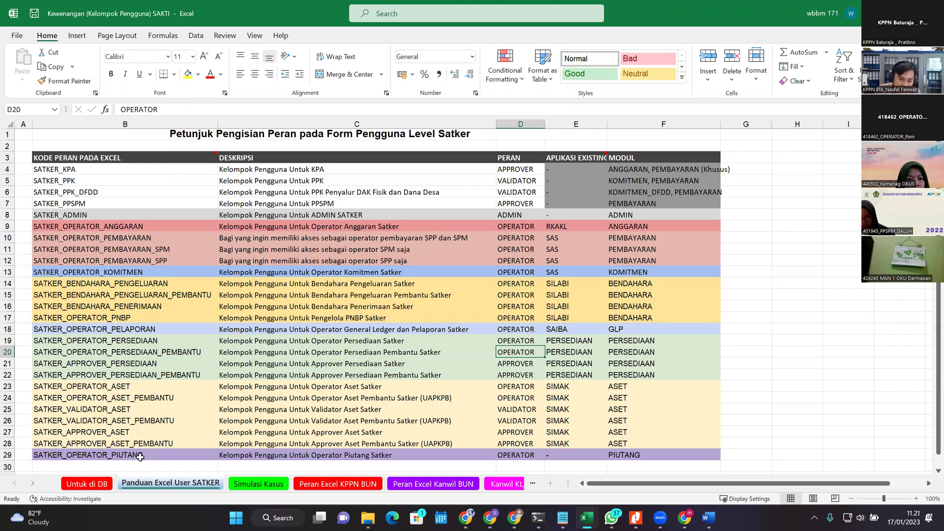
Step: Retype the final A of SATKER_APPROVER_PERSEDIAAN in cell B21, leaving the code unchanged
{"action": "left_click", "coordinate": [89, 365]}
{"action": "left_click", "coordinate": [93, 344]}
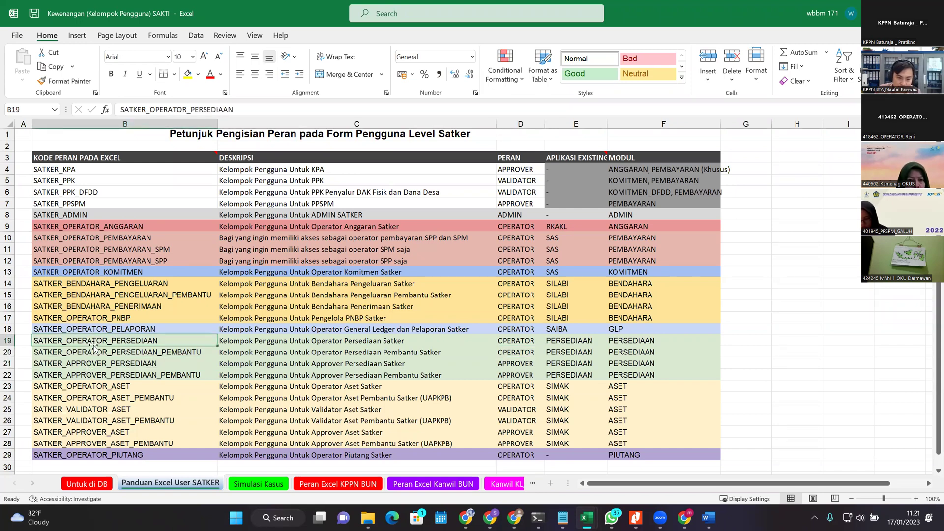
{"action": "left_click", "coordinate": [98, 364]}
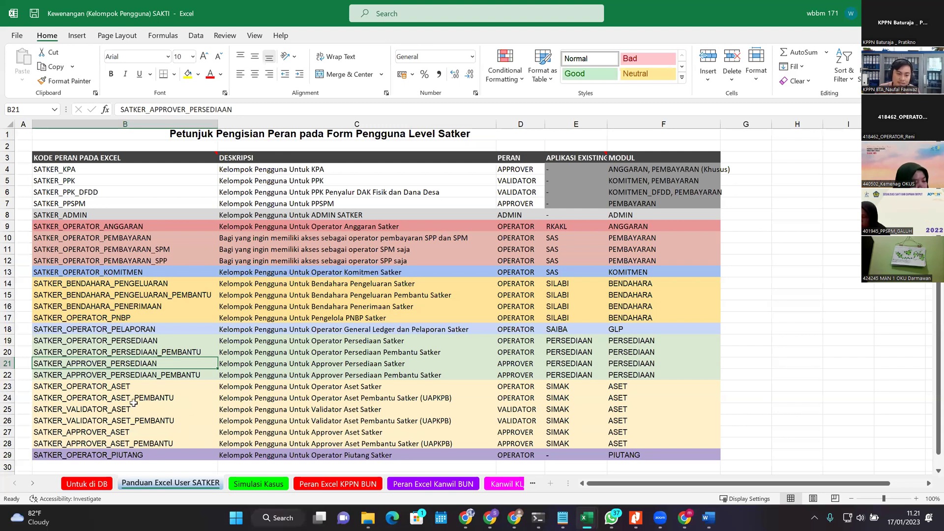
{"action": "left_click", "coordinate": [92, 408]}
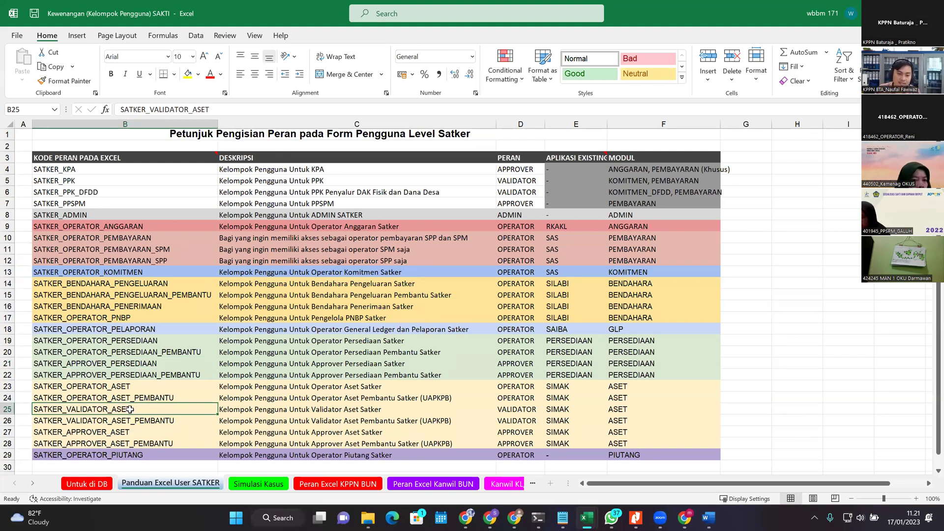
{"action": "left_click", "coordinate": [129, 362]}
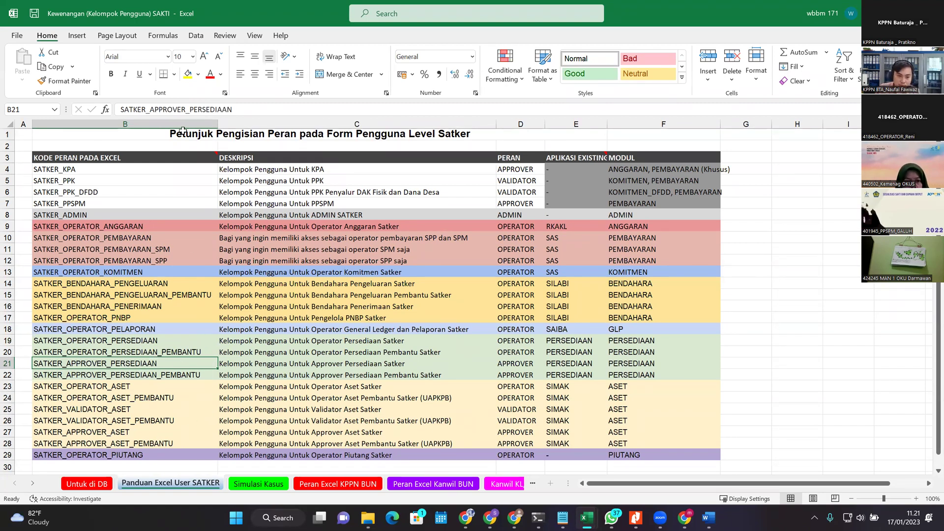
{"action": "left_click", "coordinate": [227, 108]}
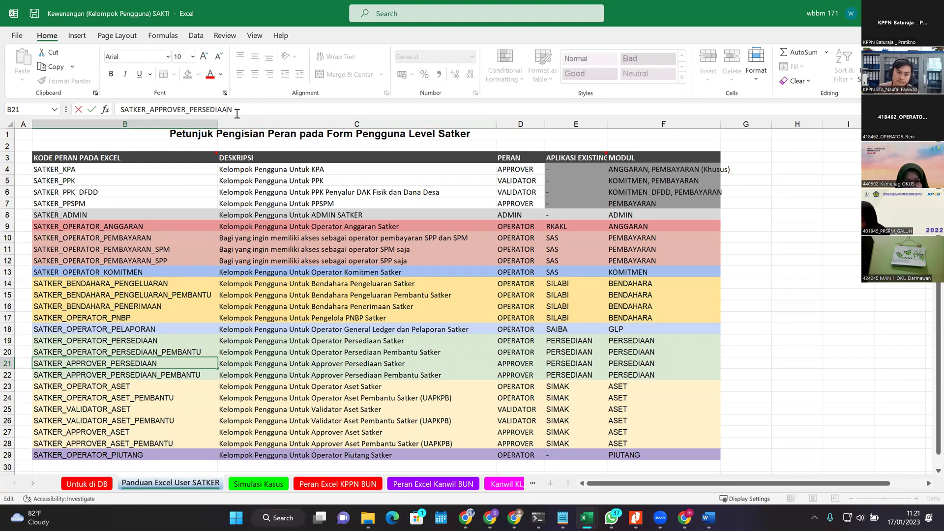
{"action": "key", "text": "BackSpace"}
{"action": "type", "text": "A"}
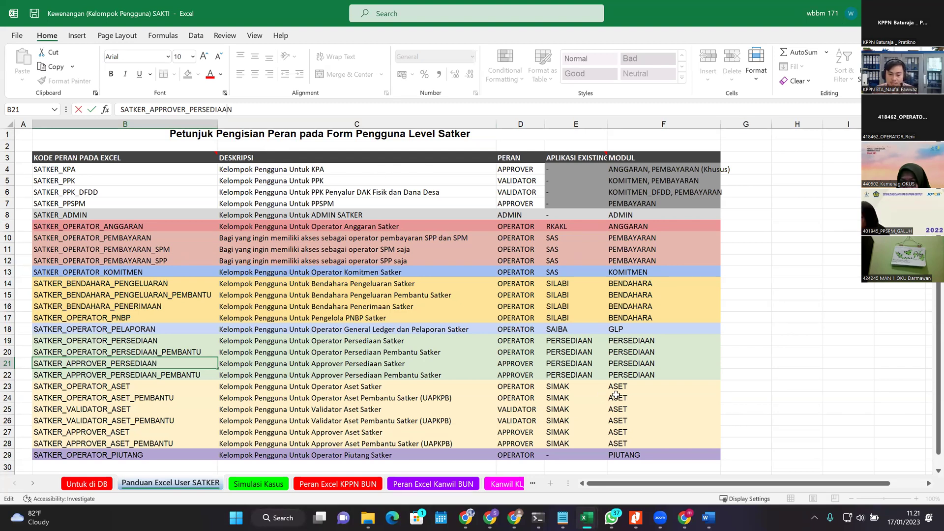
{"action": "key", "text": "Return"}
{"action": "key", "text": "alt+Tab"}
{"action": "key", "text": "alt+Tab"}
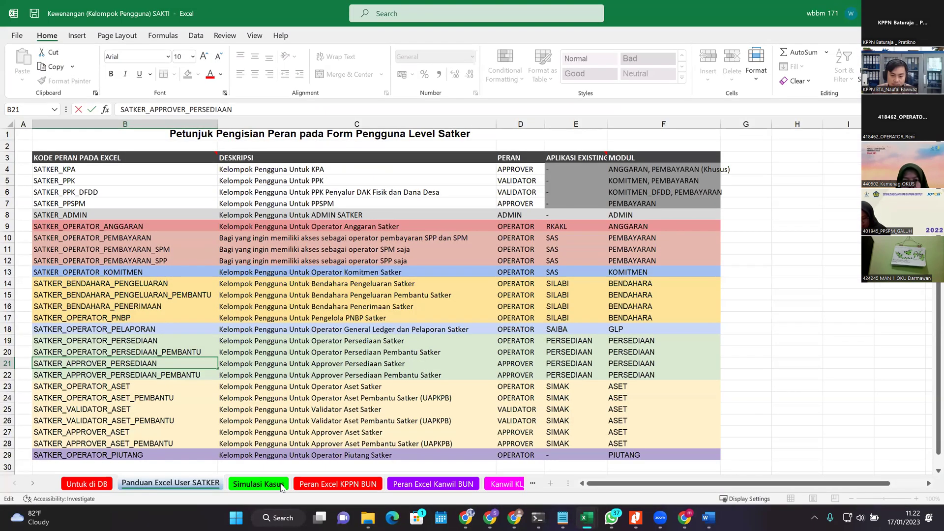
Step: Browse through the case examples on the Simulasi Kasus sheet
{"action": "left_click", "coordinate": [268, 484]}
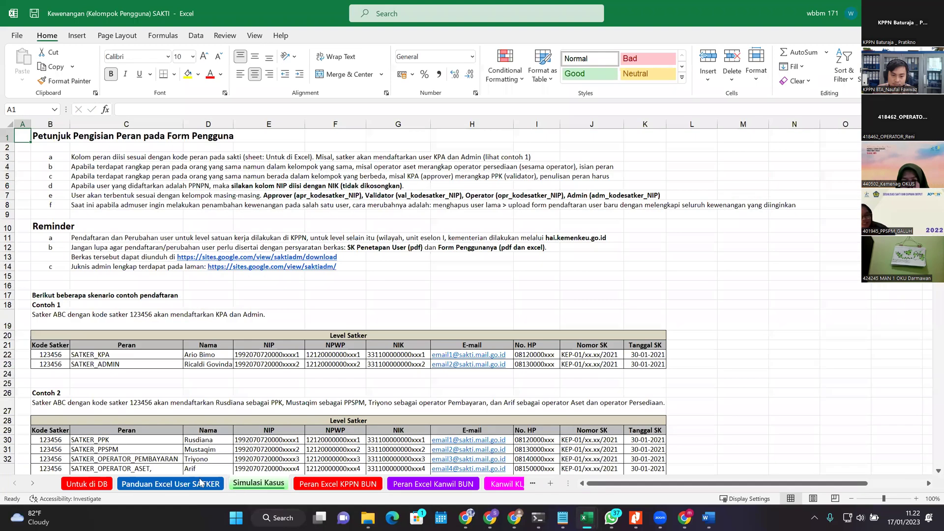
{"action": "left_click", "coordinate": [183, 485]}
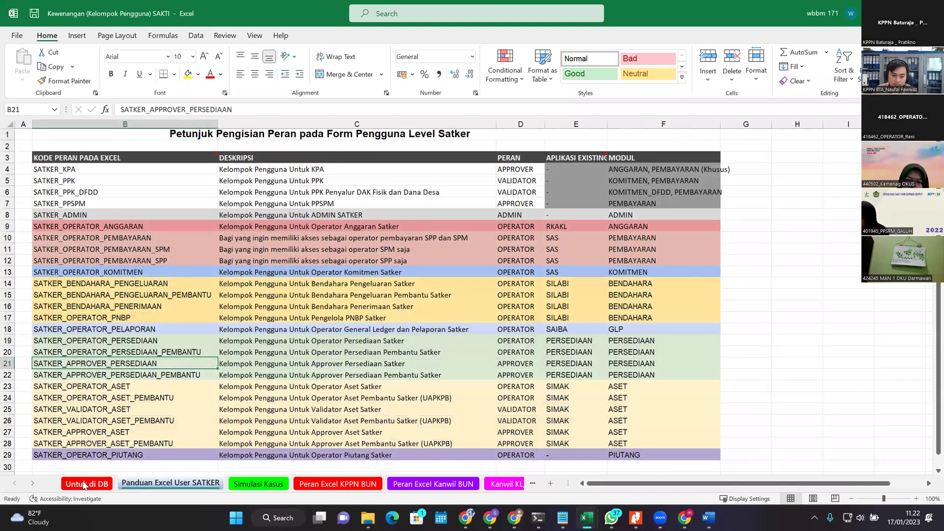
{"action": "left_click", "coordinate": [241, 485]}
{"action": "scroll", "coordinate": [266, 448], "scroll_direction": "down", "scroll_amount": 1}
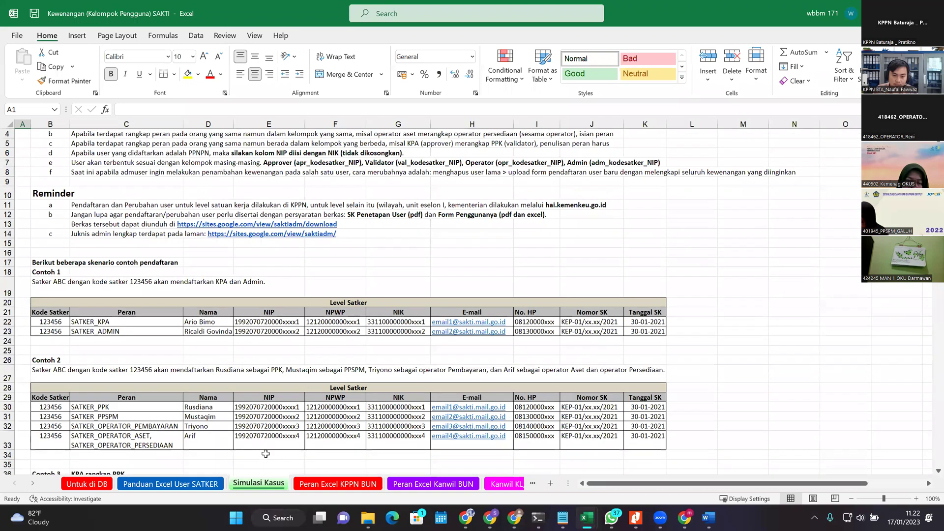
{"action": "scroll", "coordinate": [275, 451], "scroll_direction": "down", "scroll_amount": 1}
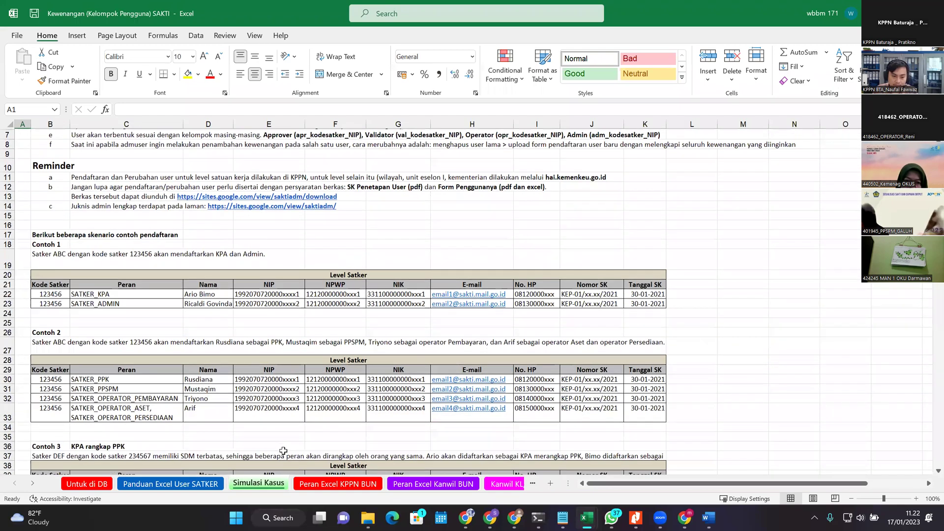
{"action": "scroll", "coordinate": [285, 451], "scroll_direction": "down", "scroll_amount": 3}
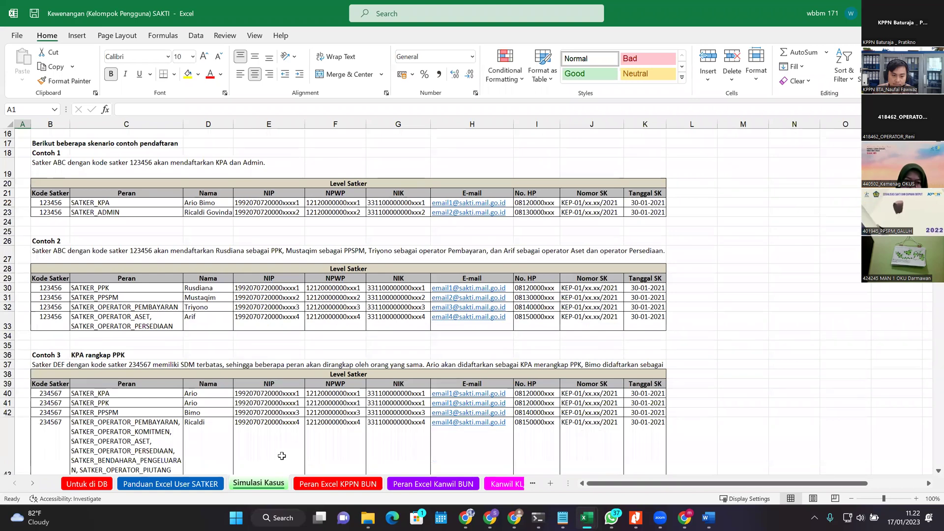
{"action": "scroll", "coordinate": [281, 456], "scroll_direction": "down", "scroll_amount": 7}
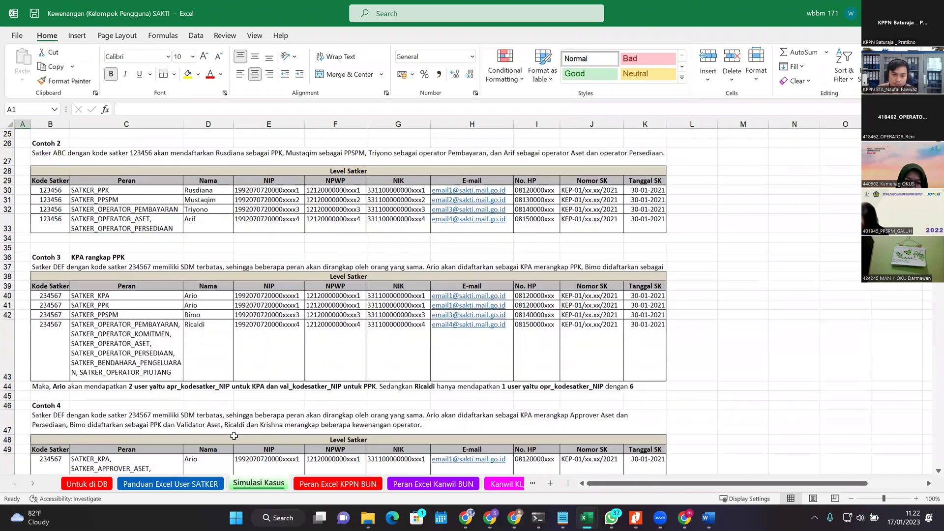
{"action": "scroll", "coordinate": [210, 470], "scroll_direction": "down", "scroll_amount": 3}
{"action": "scroll", "coordinate": [211, 453], "scroll_direction": "up", "scroll_amount": 3}
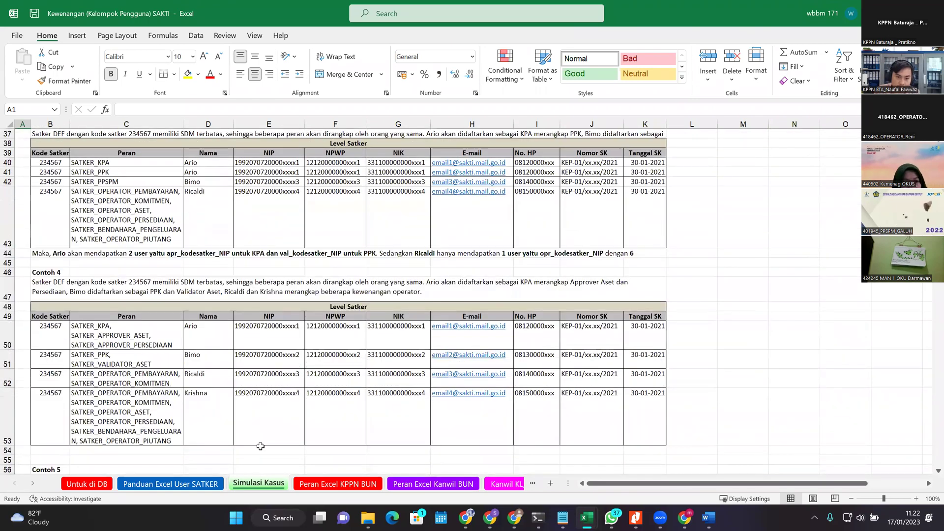
{"action": "scroll", "coordinate": [213, 429], "scroll_direction": "down", "scroll_amount": 5}
{"action": "scroll", "coordinate": [98, 315], "scroll_direction": "up", "scroll_amount": 6}
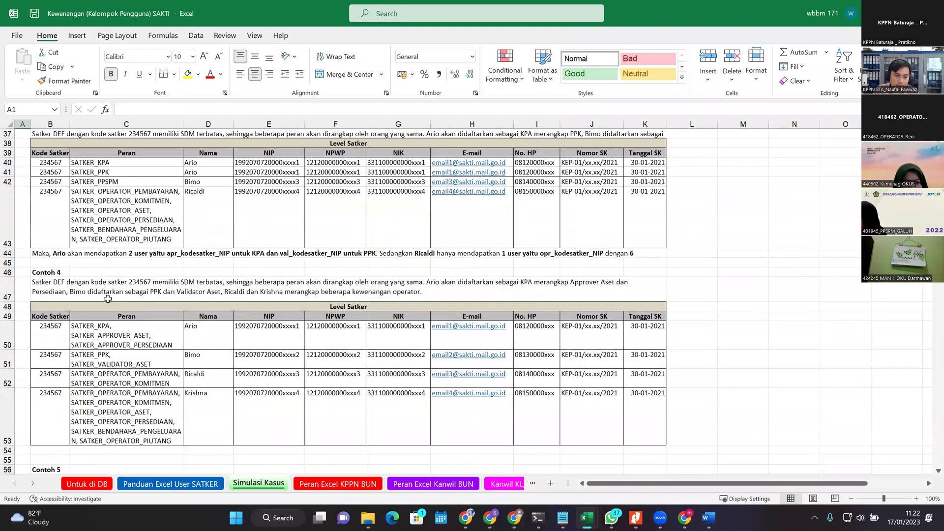
{"action": "scroll", "coordinate": [103, 302], "scroll_direction": "up", "scroll_amount": 7}
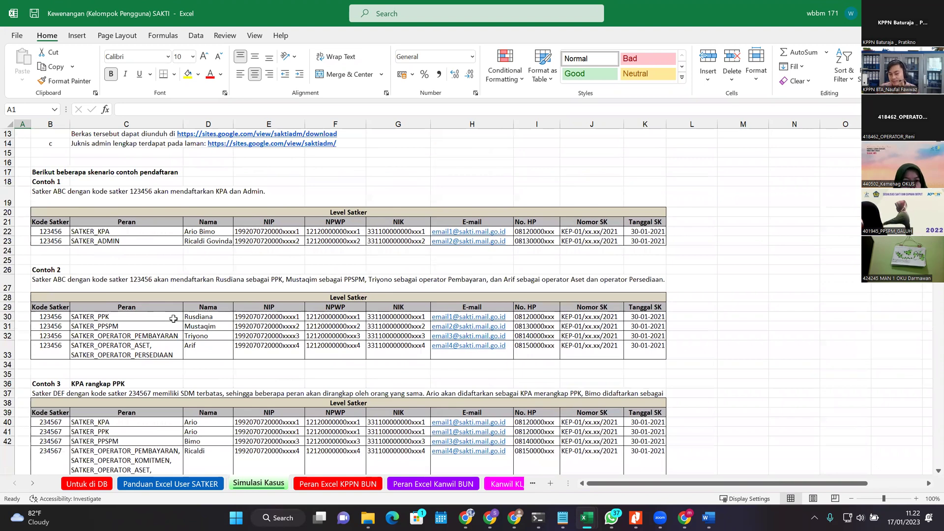
{"action": "scroll", "coordinate": [219, 410], "scroll_direction": "up", "scroll_amount": 4}
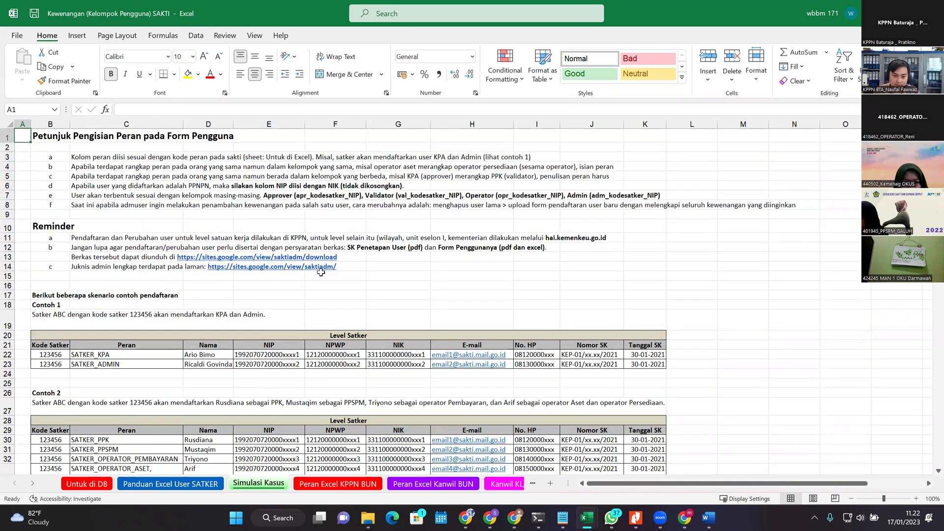
Step: Point out the SK Penetapan User document requirement in row 12, then go back to Panduan Excel User SATKER
{"action": "left_click", "coordinate": [434, 248]}
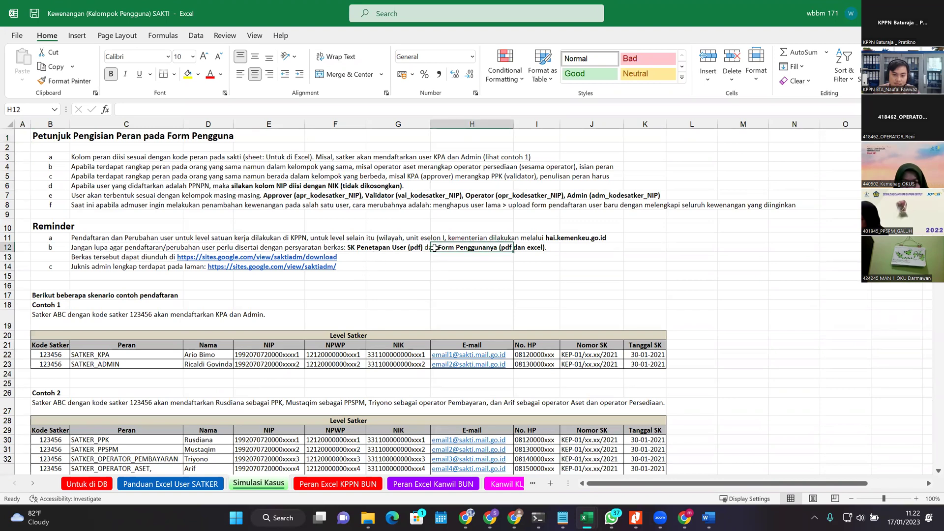
{"action": "left_click", "coordinate": [377, 245]}
{"action": "scroll", "coordinate": [108, 267], "scroll_direction": "down", "scroll_amount": 7}
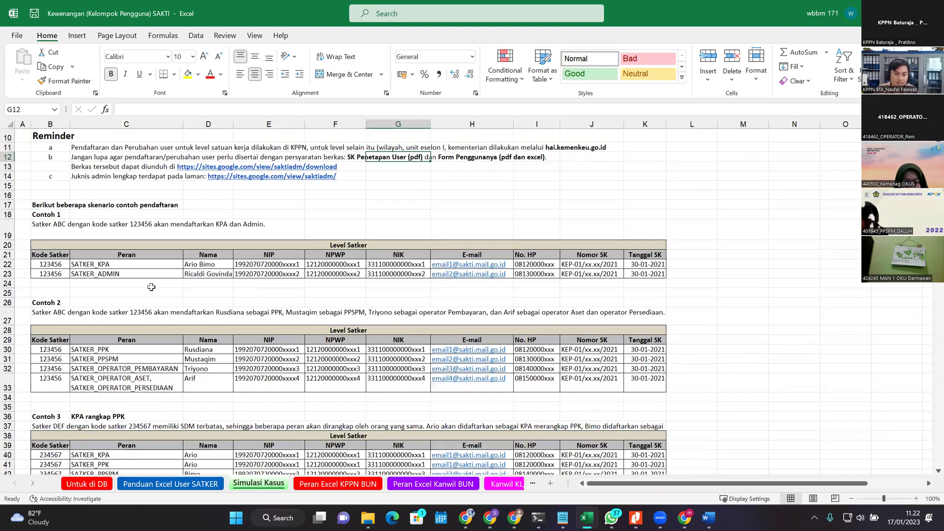
{"action": "scroll", "coordinate": [162, 381], "scroll_direction": "down", "scroll_amount": 3}
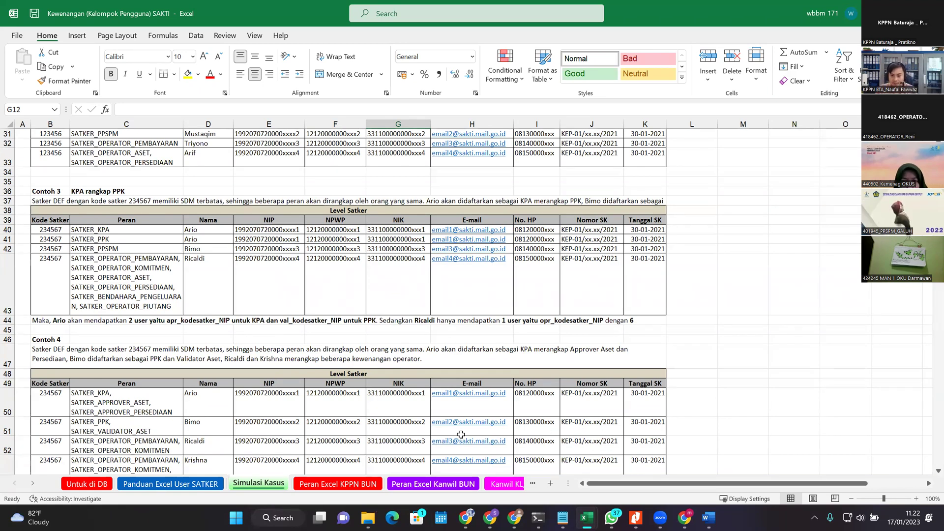
{"action": "key", "text": "ctrl+Page_Up"}
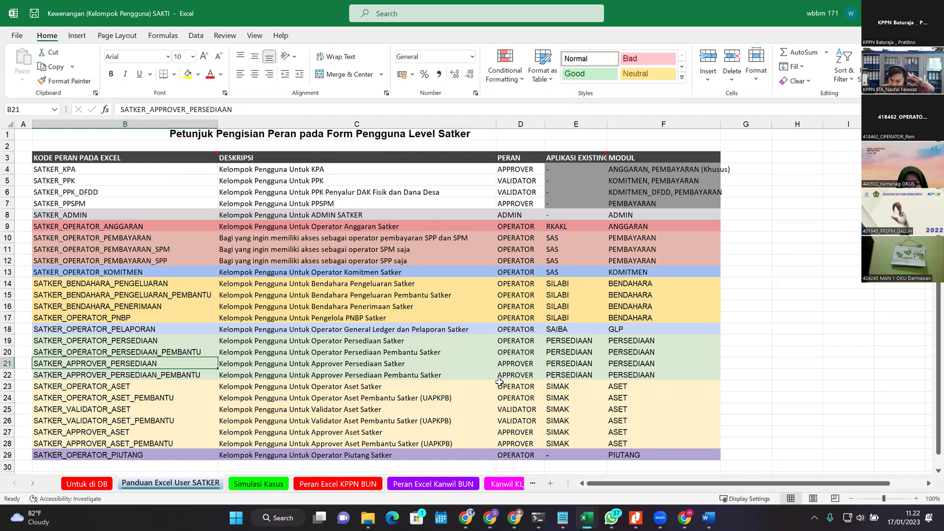
Step: Select the C22 description and step through the sheets back to Panduan Excel User SATKER
{"action": "scroll", "coordinate": [322, 418], "scroll_direction": "down", "scroll_amount": 1}
{"action": "scroll", "coordinate": [321, 355], "scroll_direction": "up", "scroll_amount": 1}
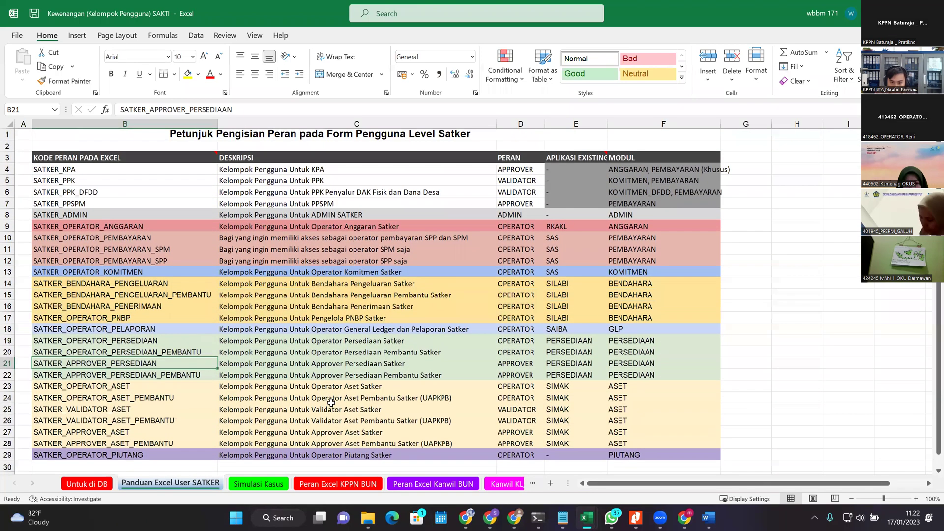
{"action": "left_click", "coordinate": [314, 375]}
{"action": "left_click", "coordinate": [268, 484]}
{"action": "key", "text": "ctrl+Page_Down"}
{"action": "key", "text": "ctrl+Page_Down"}
{"action": "key", "text": "ctrl+Page_Up"}
{"action": "left_click", "coordinate": [205, 484]}
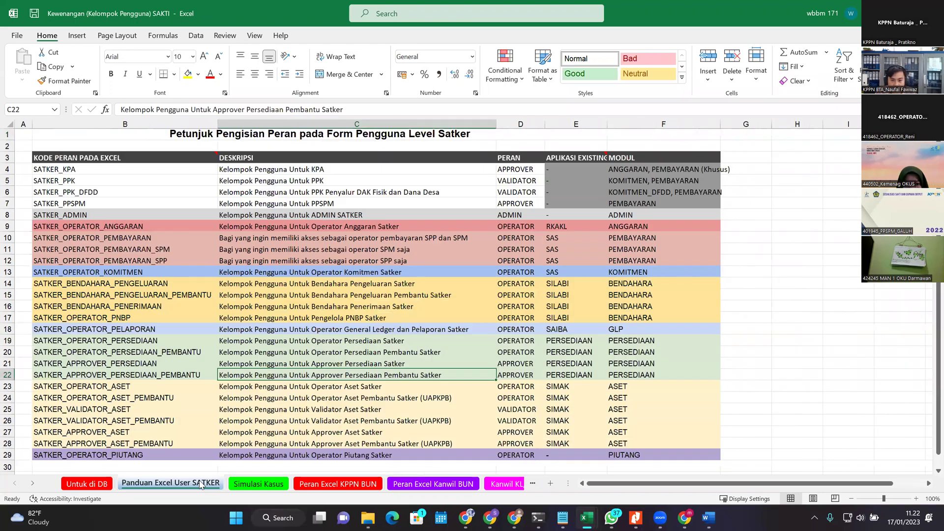
Step: Compare the Untuk di DB mapping sheet with the satker role guide, then return to the Google Form
{"action": "left_click", "coordinate": [100, 486]}
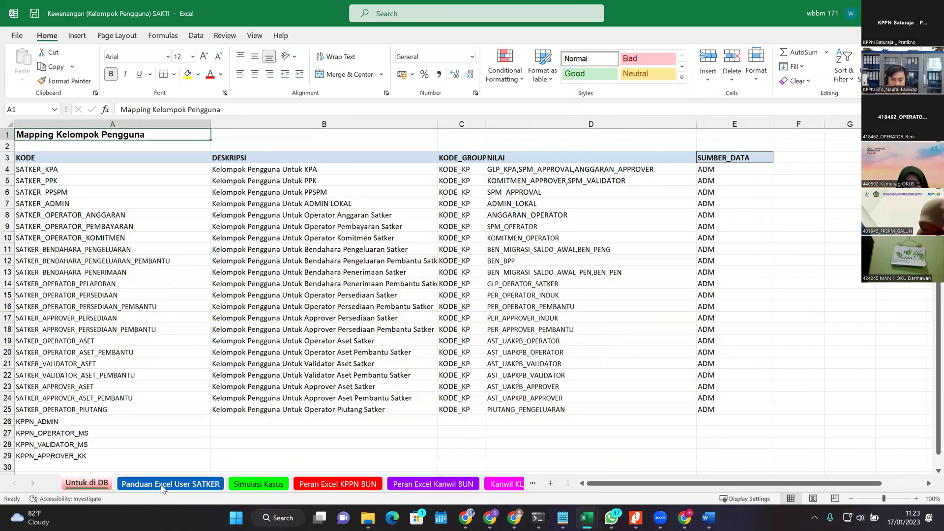
{"action": "left_click", "coordinate": [162, 484]}
{"action": "left_click", "coordinate": [67, 484]}
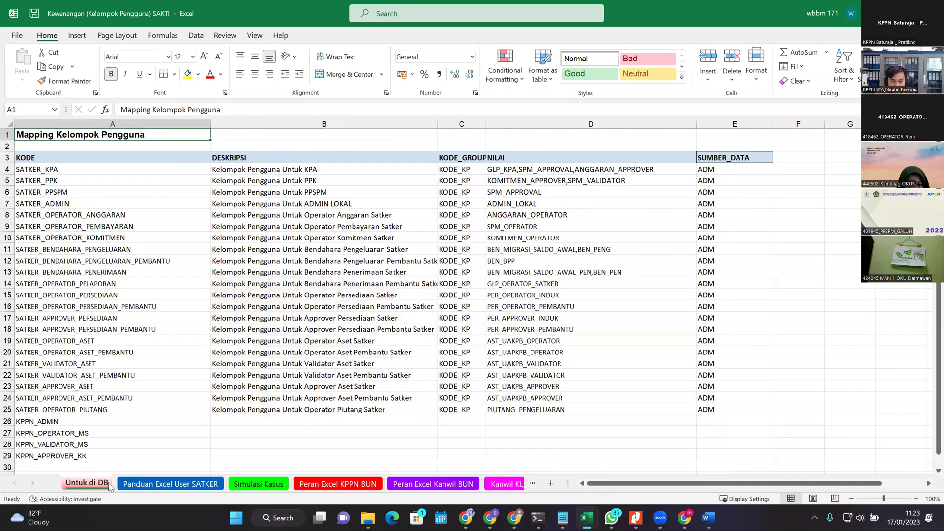
{"action": "left_click", "coordinate": [166, 485]}
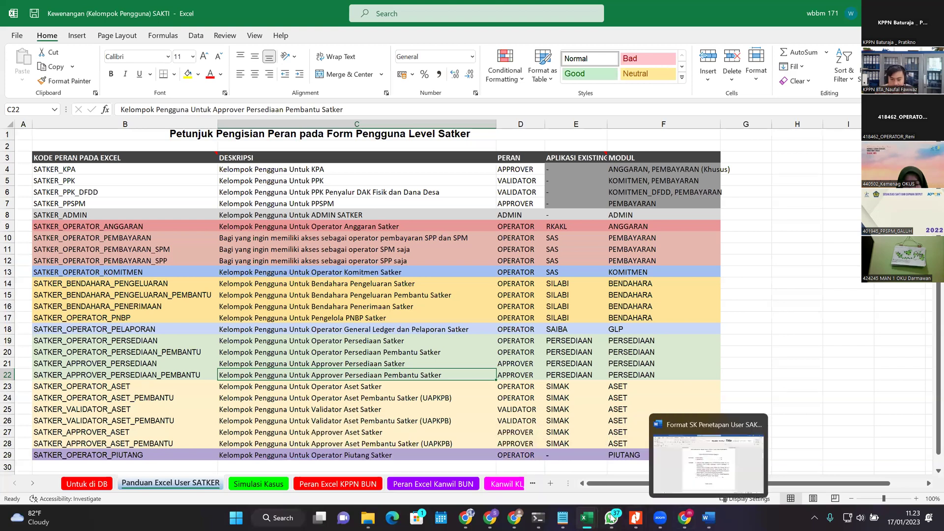
{"action": "mouse_move", "coordinate": [594, 517]}
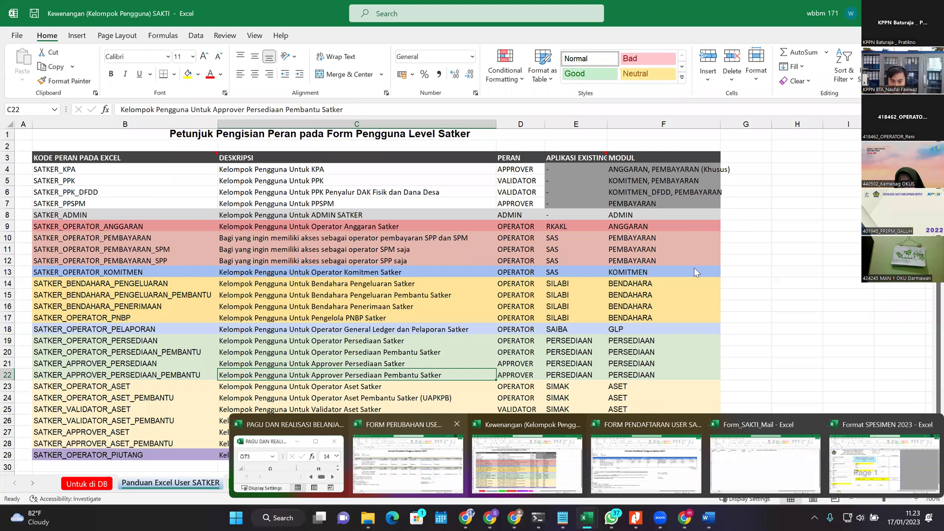
{"action": "key", "text": "alt+Tab"}
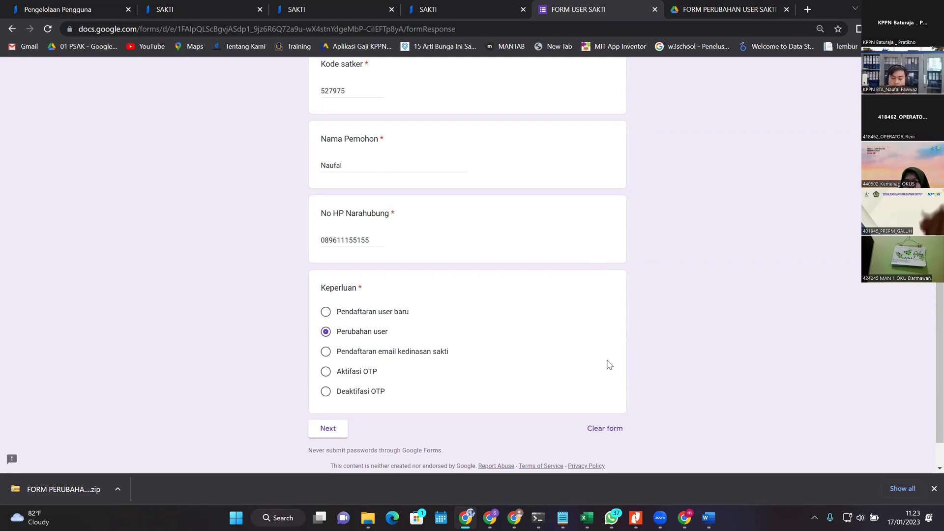
Step: Review the Perubahan user request form, then switch to the SAKTI Pengelolaan Pengguna page
{"action": "scroll", "coordinate": [708, 437], "scroll_direction": "up", "scroll_amount": 3}
{"action": "scroll", "coordinate": [688, 455], "scroll_direction": "down", "scroll_amount": 4}
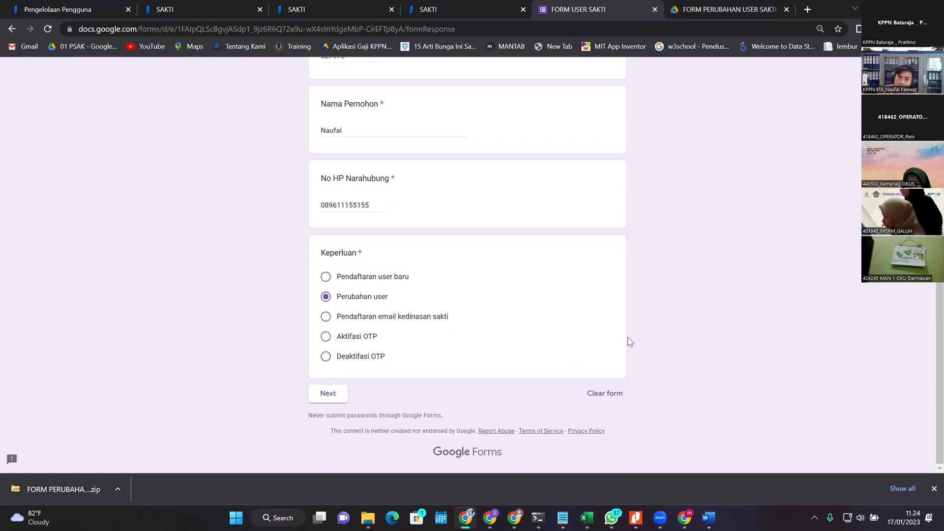
{"action": "left_click", "coordinate": [78, 9]}
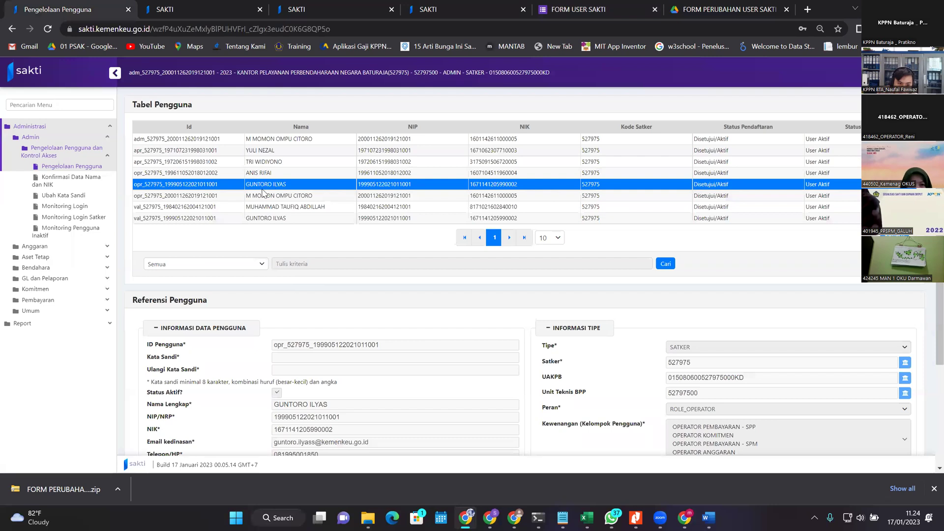
Step: Toggle the operator user's record in Tabel Pengguna to inspect its details
{"action": "left_click", "coordinate": [283, 186]}
{"action": "left_click", "coordinate": [282, 217]}
{"action": "left_click", "coordinate": [294, 185]}
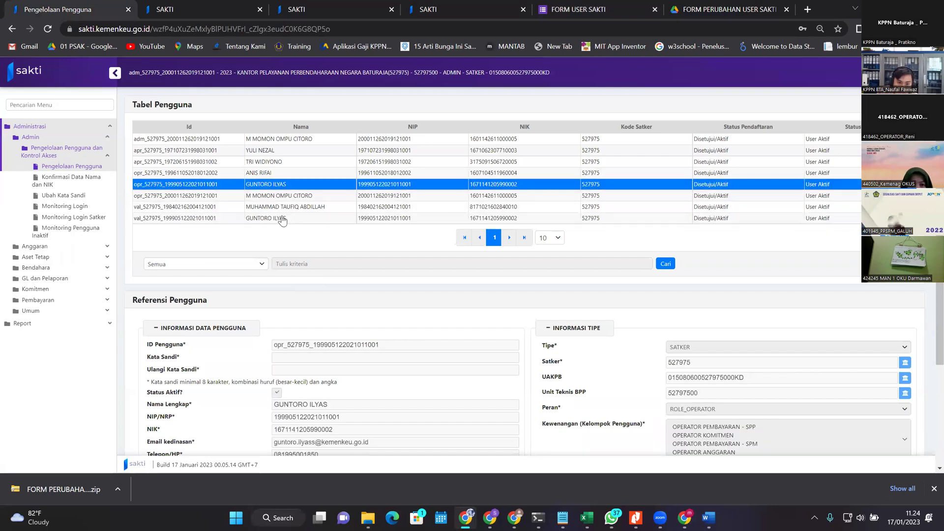
{"action": "left_click", "coordinate": [287, 185]}
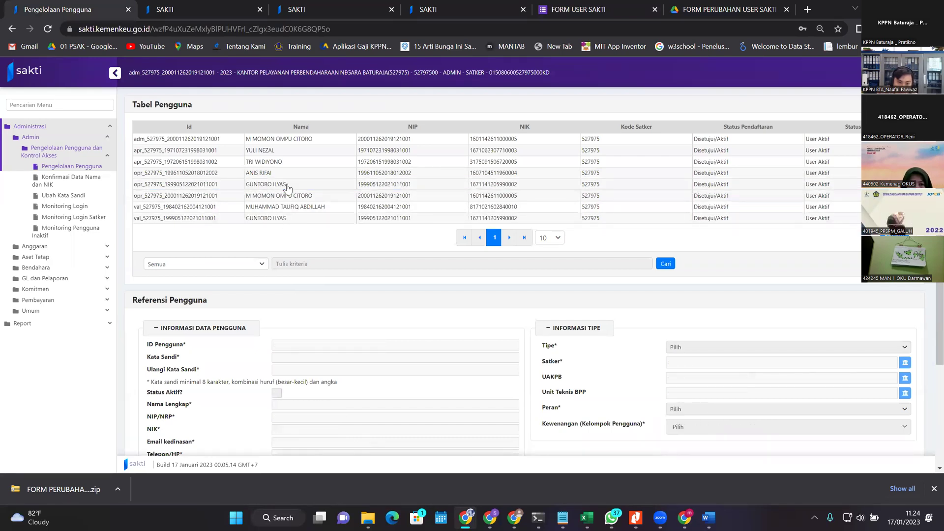
{"action": "left_click", "coordinate": [288, 186]}
{"action": "left_click", "coordinate": [288, 186]}
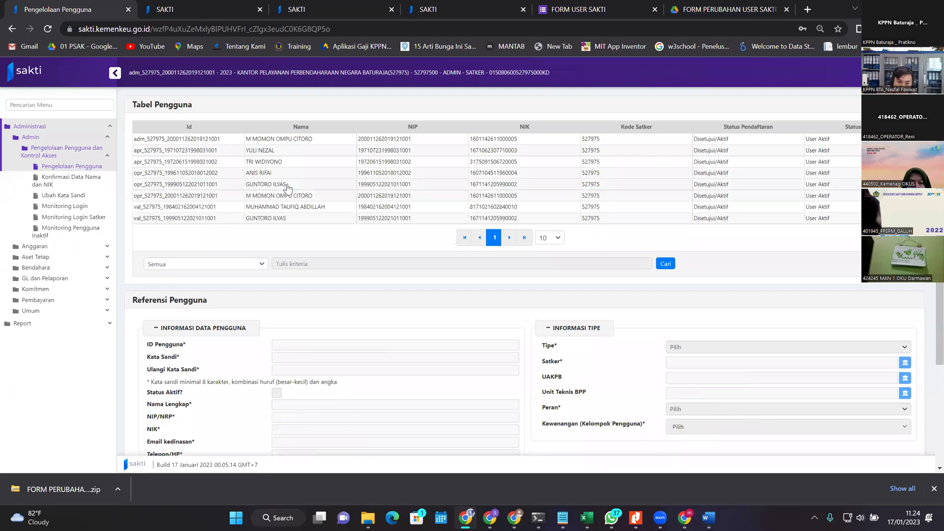
{"action": "left_click", "coordinate": [308, 185]}
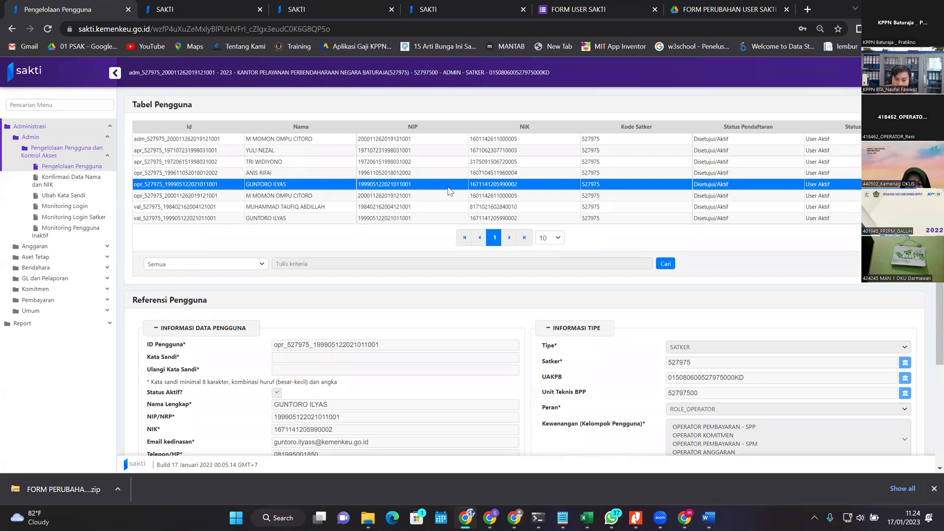
Step: Load the validator accounts, ending on the one with ROLE_VALIDATOR and VALIDATOR ASET
{"action": "left_click", "coordinate": [406, 206]}
{"action": "left_click", "coordinate": [338, 219]}
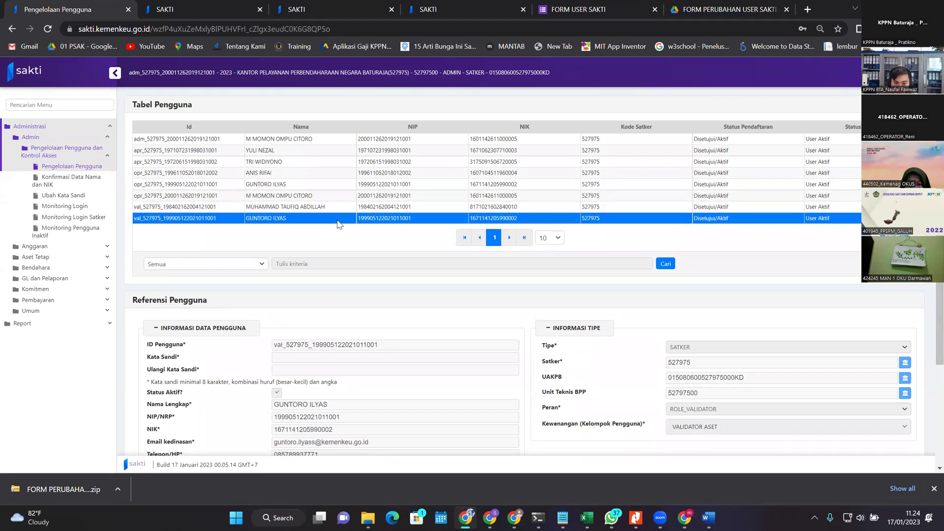
{"action": "scroll", "coordinate": [287, 205], "scroll_direction": "down", "scroll_amount": 2}
{"action": "scroll", "coordinate": [369, 199], "scroll_direction": "up", "scroll_amount": 2}
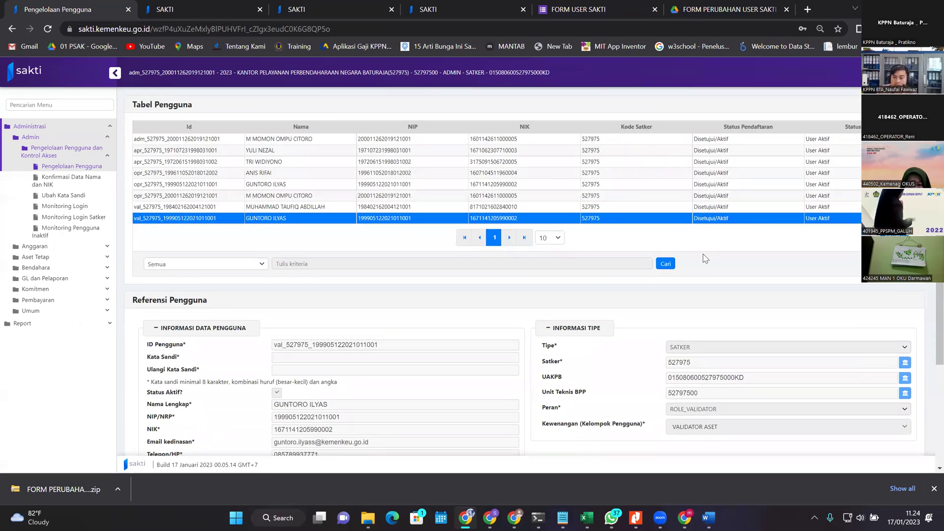
{"action": "scroll", "coordinate": [383, 256], "scroll_direction": "down", "scroll_amount": 1}
{"action": "scroll", "coordinate": [344, 218], "scroll_direction": "up", "scroll_amount": 1}
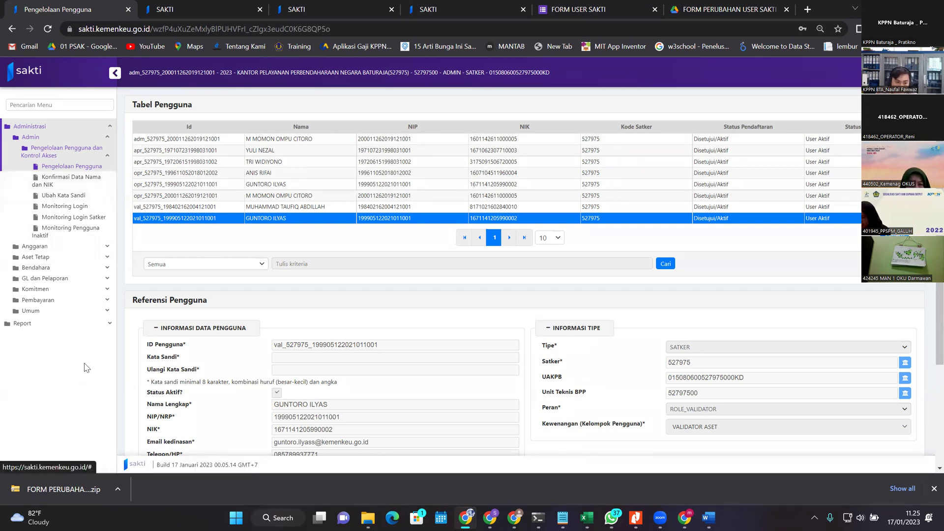
Step: Open Mapping Operator.Pelaksanaan dan PPK and assign the available PPK to the second operator
{"action": "left_click", "coordinate": [91, 310]}
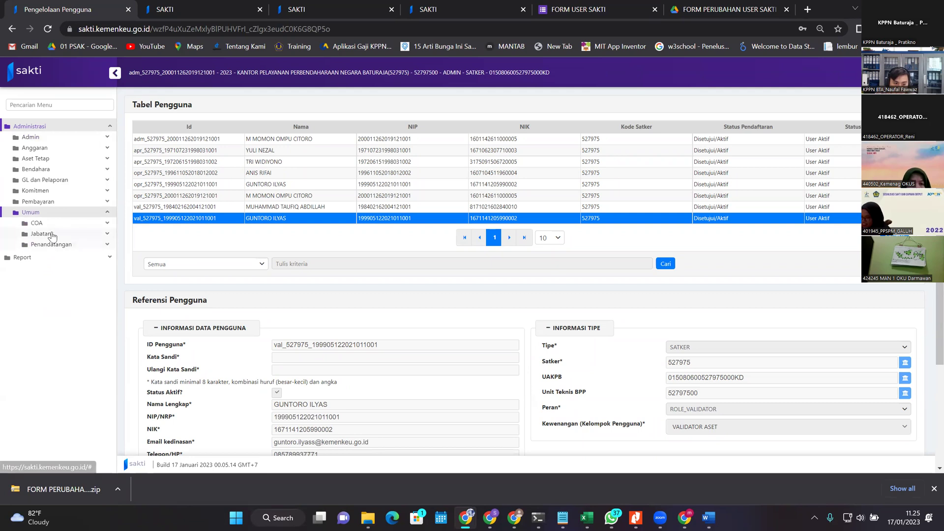
{"action": "left_click", "coordinate": [69, 234]}
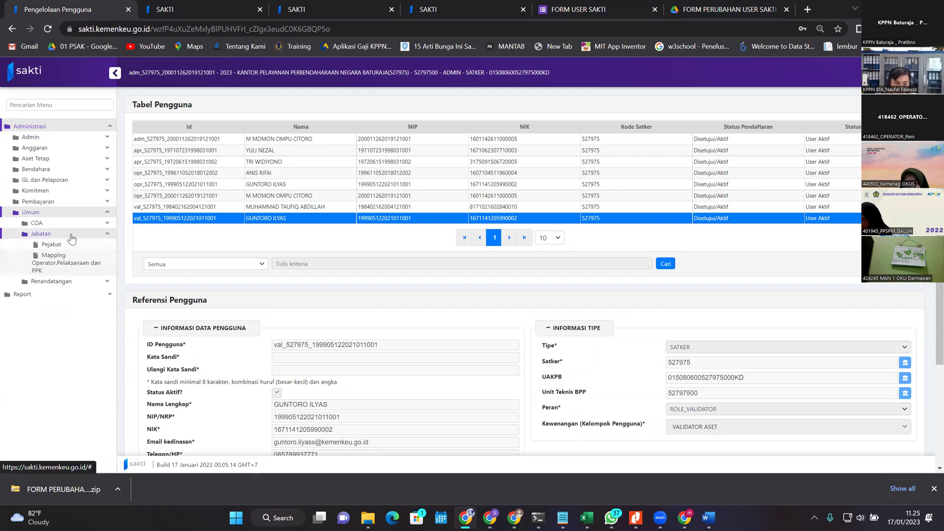
{"action": "left_click", "coordinate": [64, 246]}
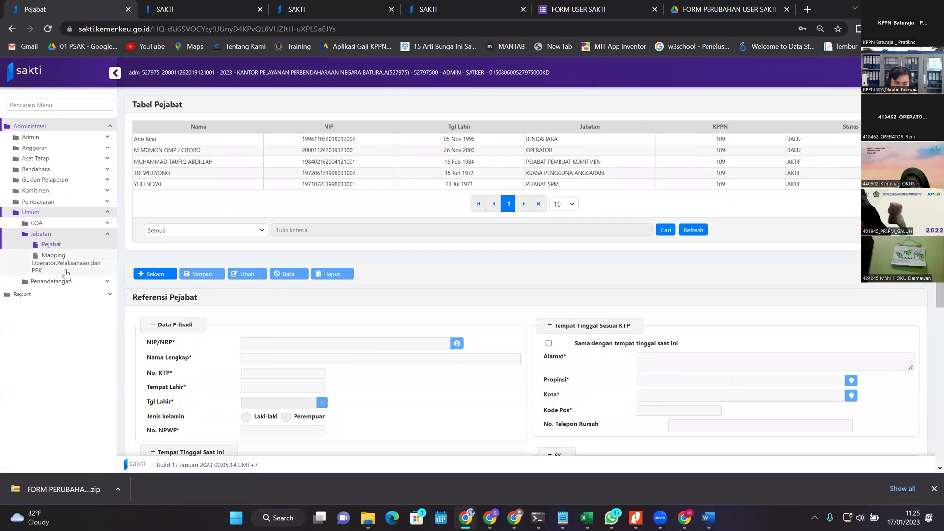
{"action": "left_click", "coordinate": [63, 256]}
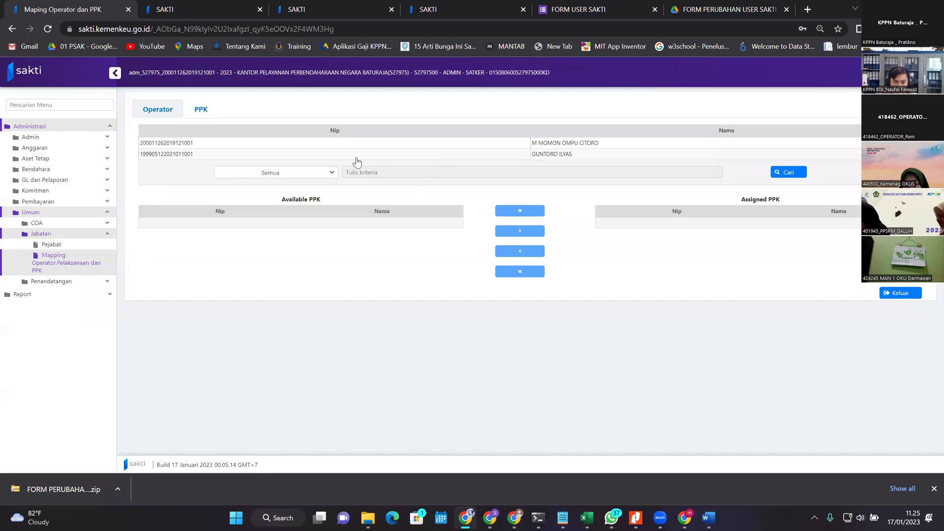
{"action": "left_click", "coordinate": [313, 144]}
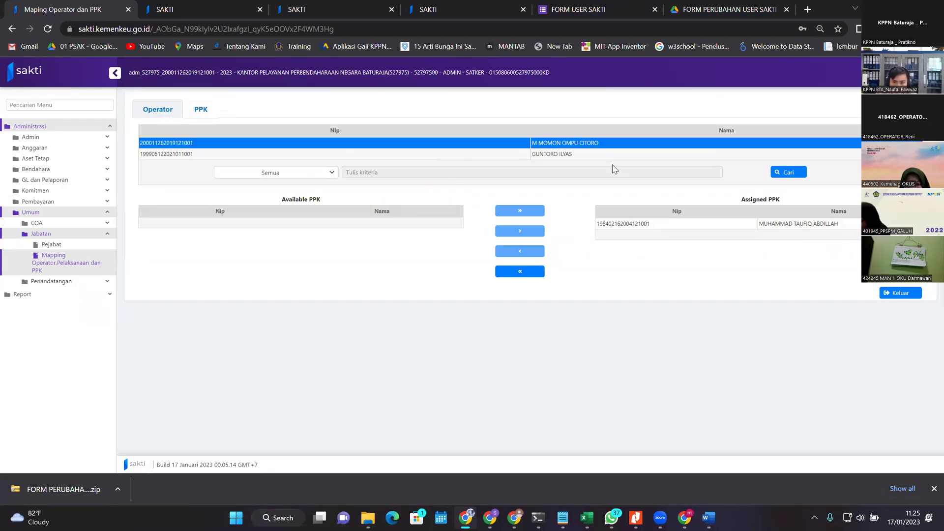
{"action": "left_click", "coordinate": [551, 155]}
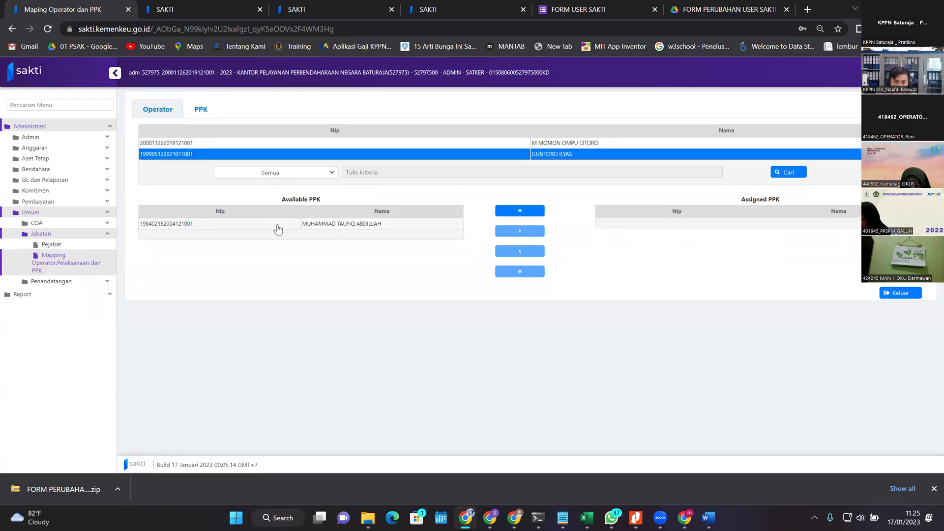
{"action": "left_click", "coordinate": [423, 227]}
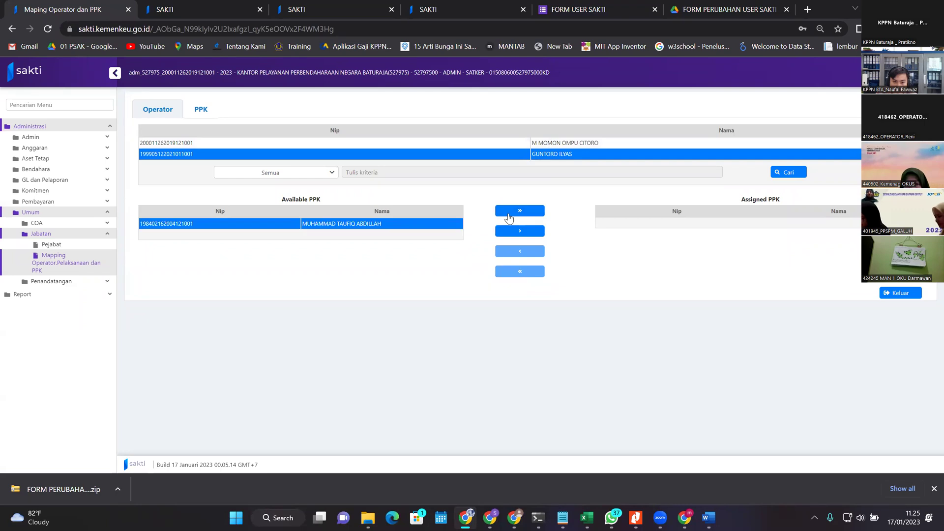
{"action": "left_click", "coordinate": [534, 231]}
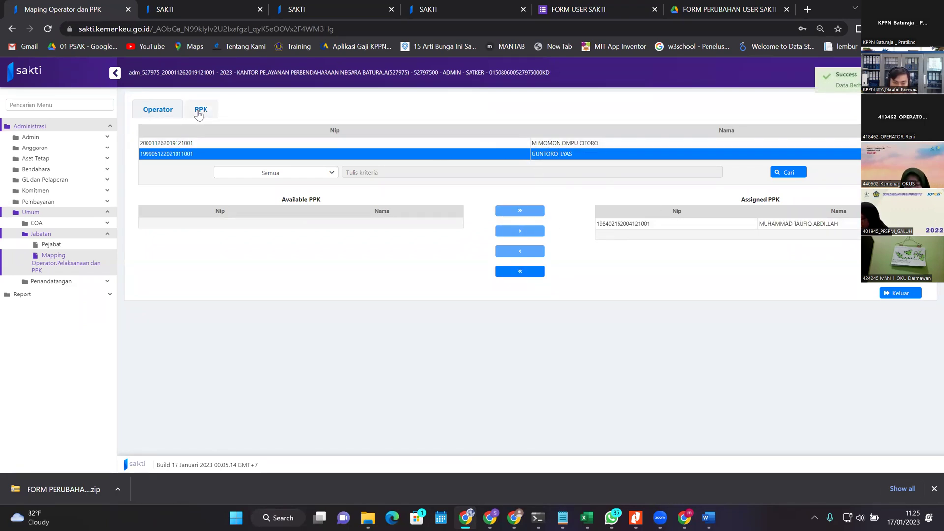
Step: Remove the PPK from the second operator again and return to the Pejabat list
{"action": "left_click", "coordinate": [580, 153]}
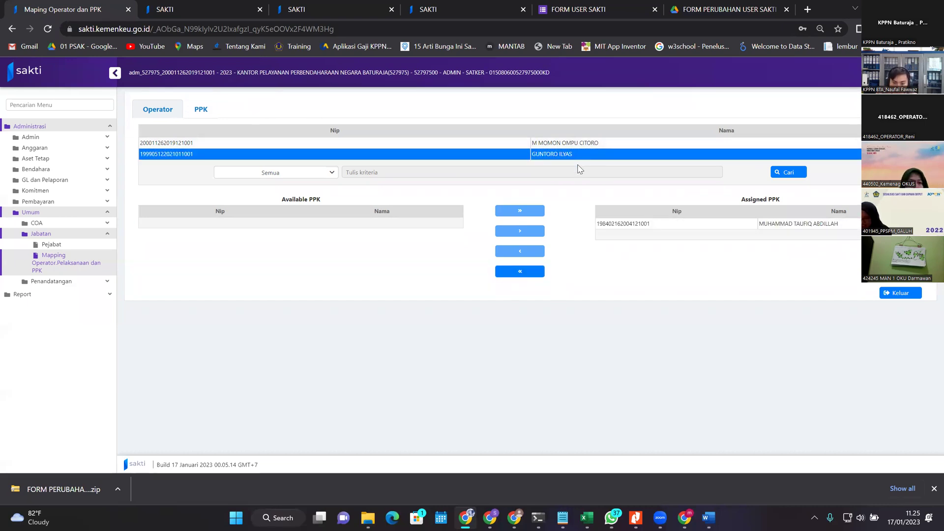
{"action": "left_click", "coordinate": [716, 224]}
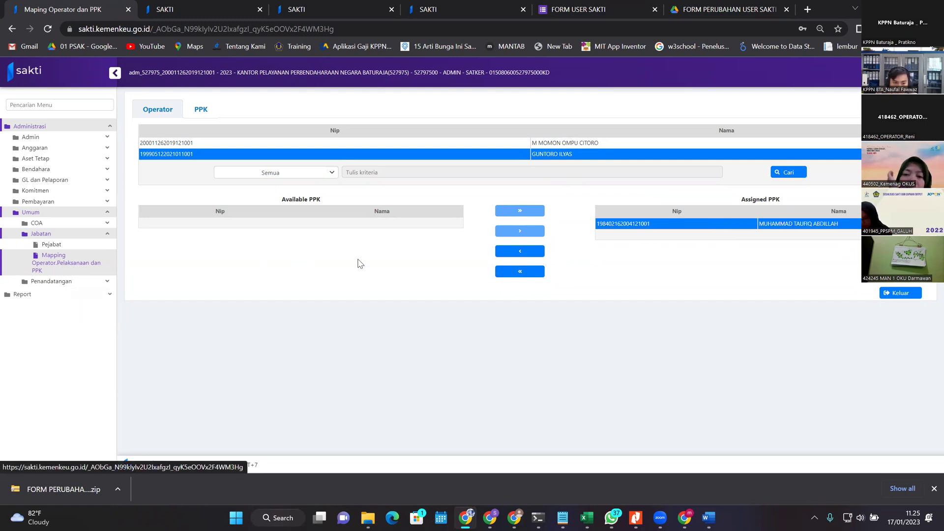
{"action": "left_click", "coordinate": [506, 256]}
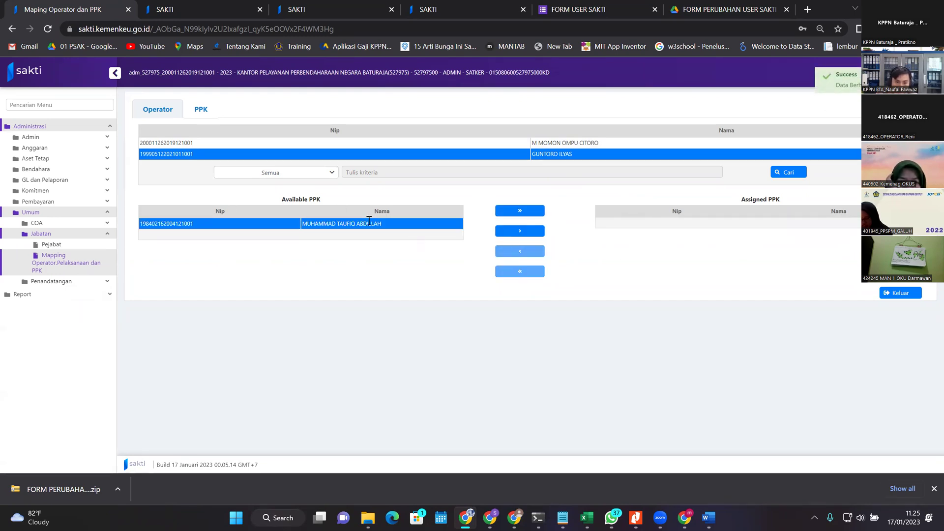
{"action": "left_click", "coordinate": [75, 246]}
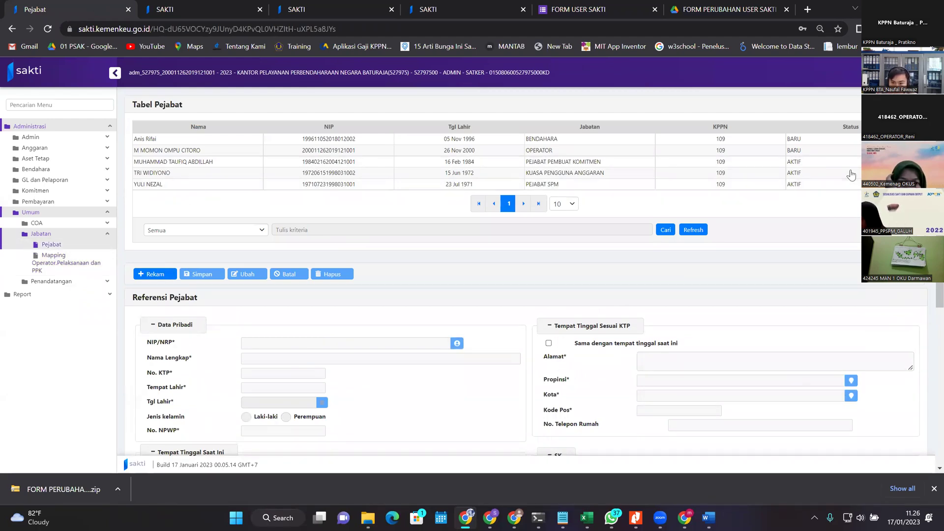
{"action": "scroll", "coordinate": [350, 164], "scroll_direction": "down", "scroll_amount": 1}
{"action": "scroll", "coordinate": [282, 185], "scroll_direction": "up", "scroll_amount": 1}
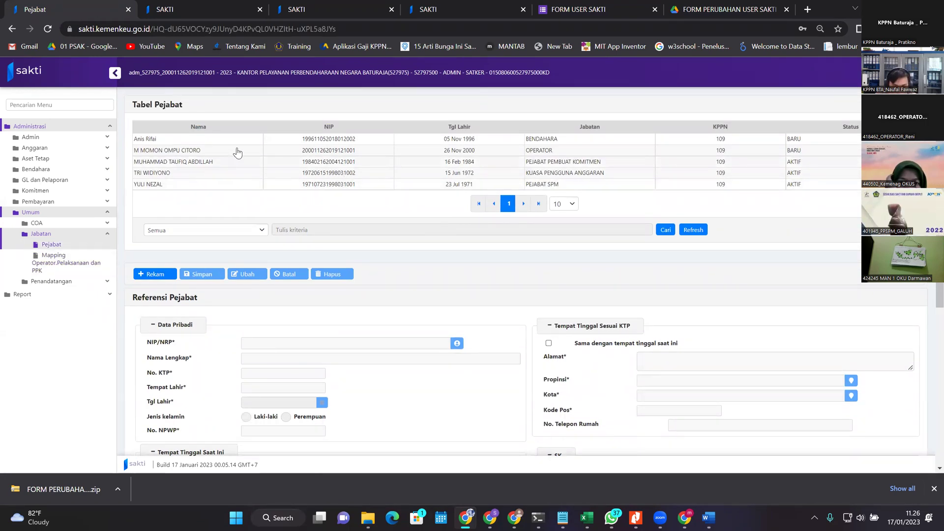
{"action": "left_click", "coordinate": [550, 161]}
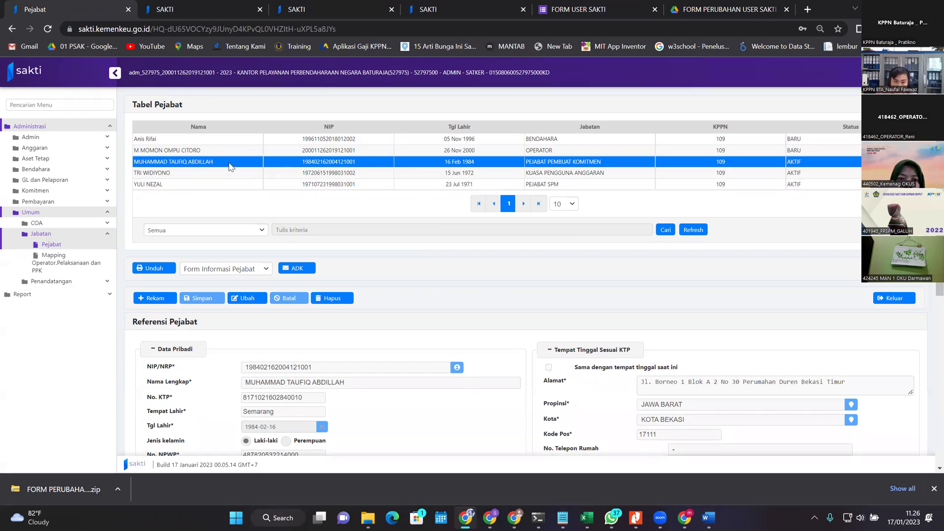
{"action": "scroll", "coordinate": [336, 231], "scroll_direction": "down", "scroll_amount": 5}
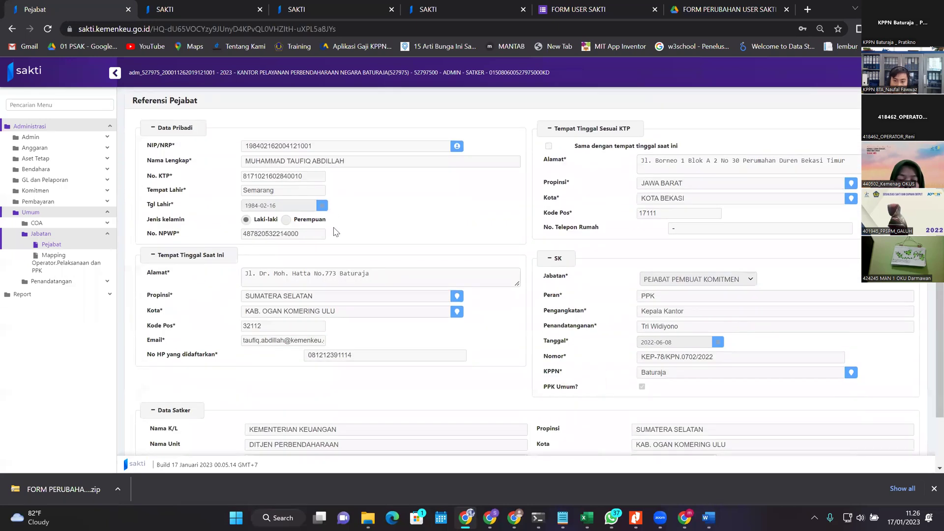
{"action": "scroll", "coordinate": [399, 251], "scroll_direction": "up", "scroll_amount": 5}
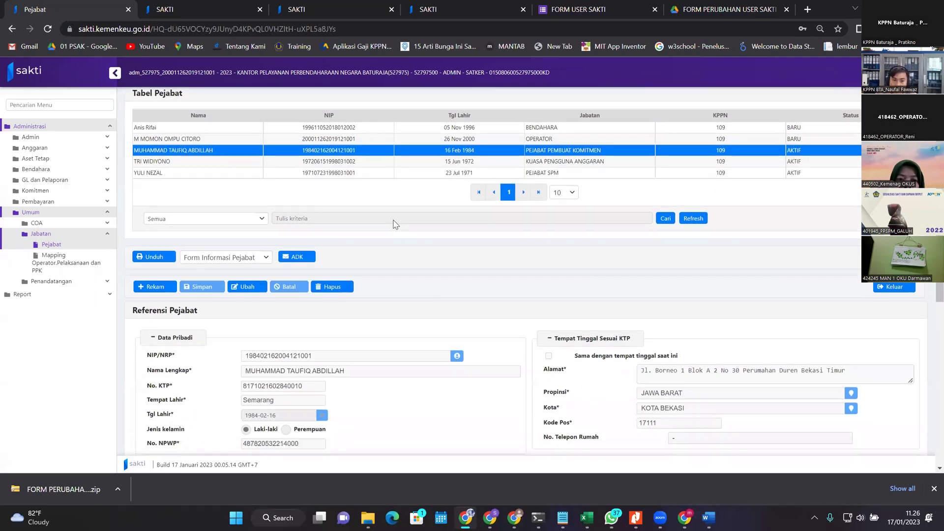
{"action": "scroll", "coordinate": [258, 178], "scroll_direction": "down", "scroll_amount": 1}
{"action": "scroll", "coordinate": [258, 178], "scroll_direction": "up", "scroll_amount": 2}
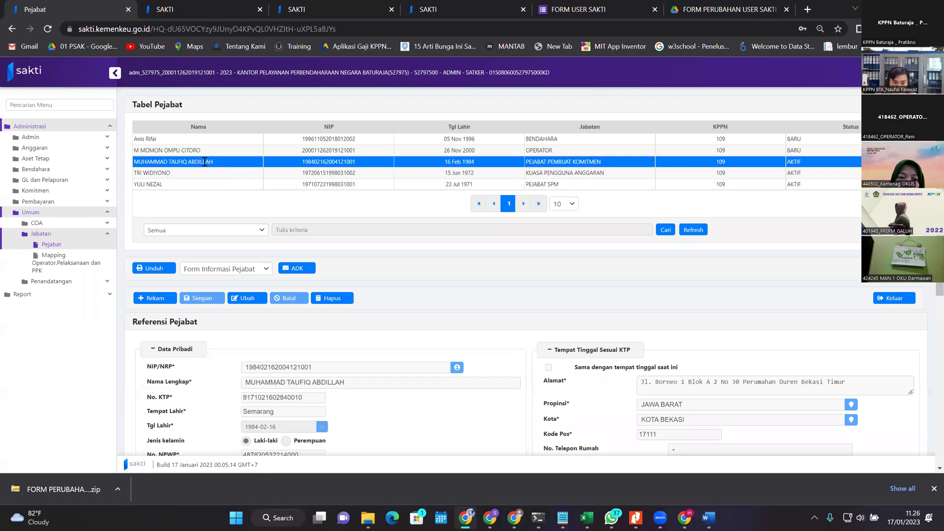
{"action": "left_click", "coordinate": [265, 166]}
{"action": "left_click", "coordinate": [250, 165]}
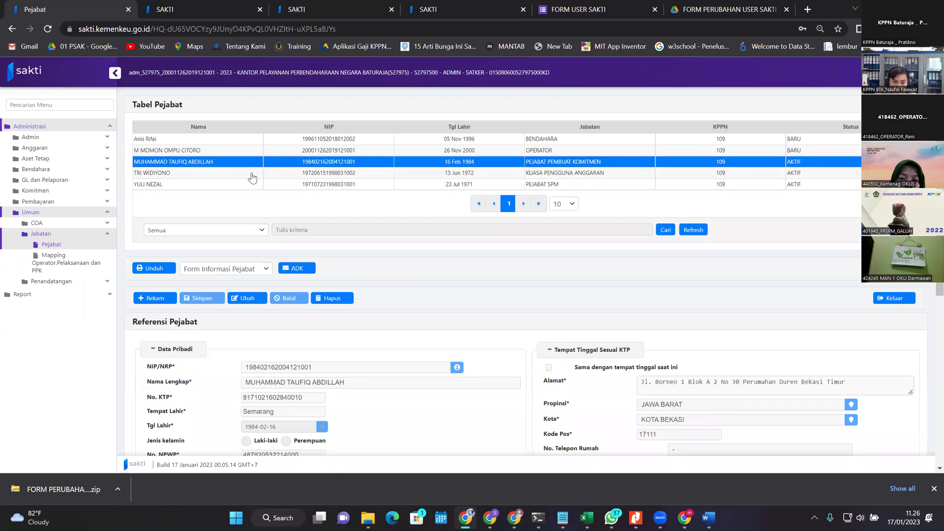
{"action": "scroll", "coordinate": [42, 243], "scroll_direction": "down", "scroll_amount": 1}
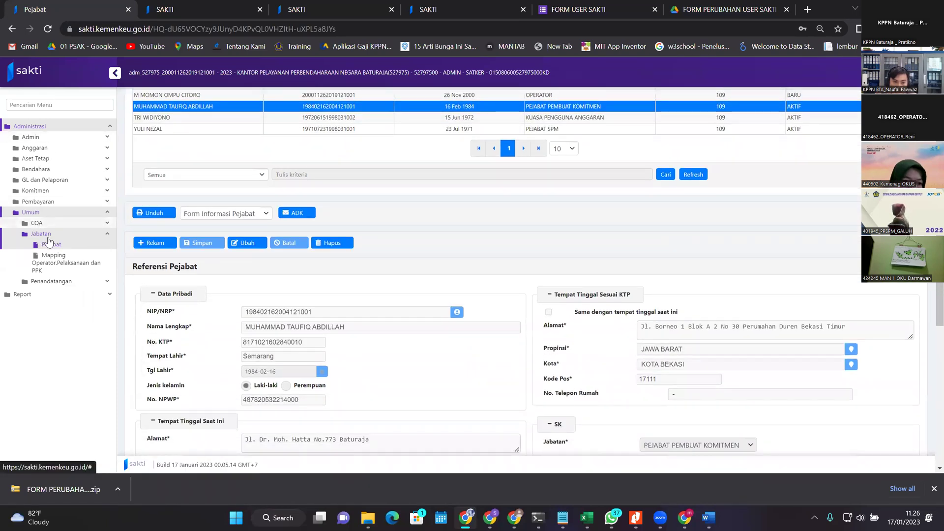
{"action": "scroll", "coordinate": [234, 167], "scroll_direction": "up", "scroll_amount": 1}
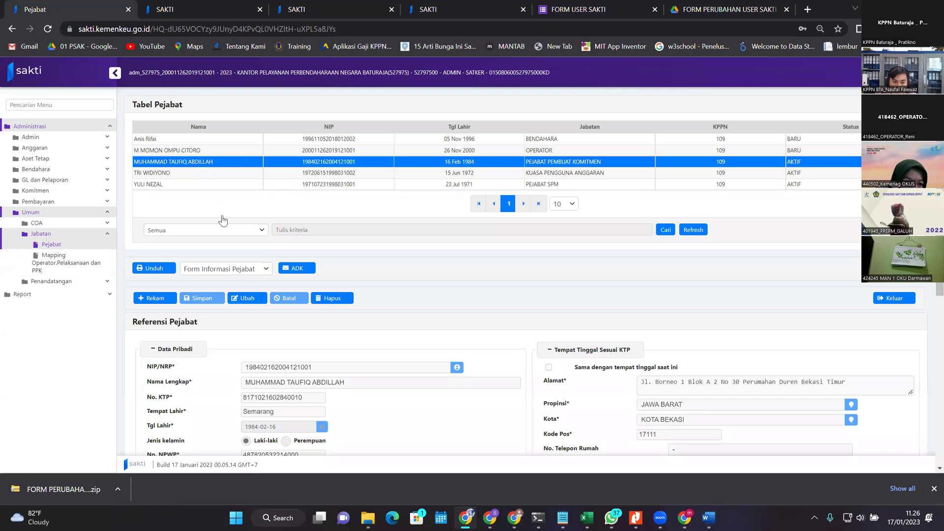
{"action": "scroll", "coordinate": [222, 213], "scroll_direction": "down", "scroll_amount": 6}
{"action": "scroll", "coordinate": [333, 433], "scroll_direction": "up", "scroll_amount": 6}
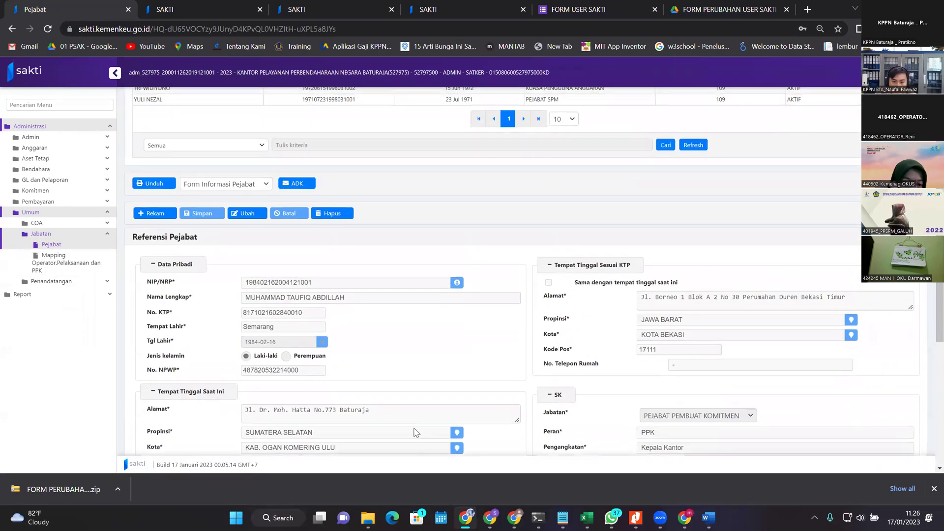
{"action": "scroll", "coordinate": [350, 281], "scroll_direction": "down", "scroll_amount": 2}
{"action": "scroll", "coordinate": [376, 333], "scroll_direction": "up", "scroll_amount": 2}
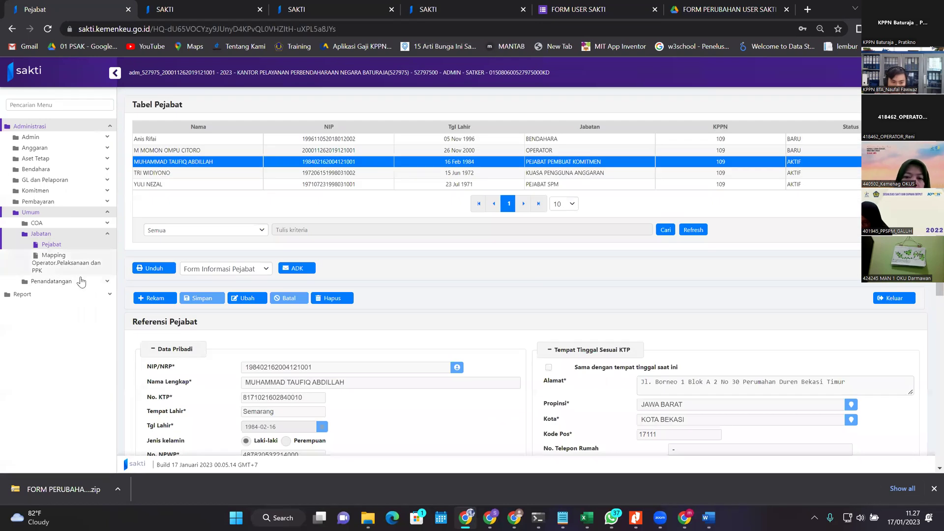
Step: View the PPK signatory on Penandatangan Non Aset, then revisit the operator–PPK mapping and Pejabat list
{"action": "left_click", "coordinate": [67, 284]}
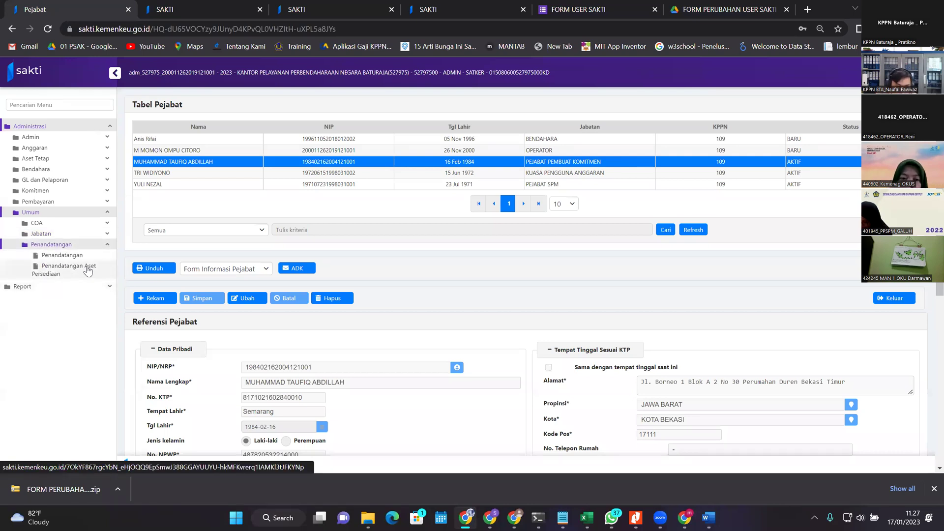
{"action": "left_click", "coordinate": [83, 257]}
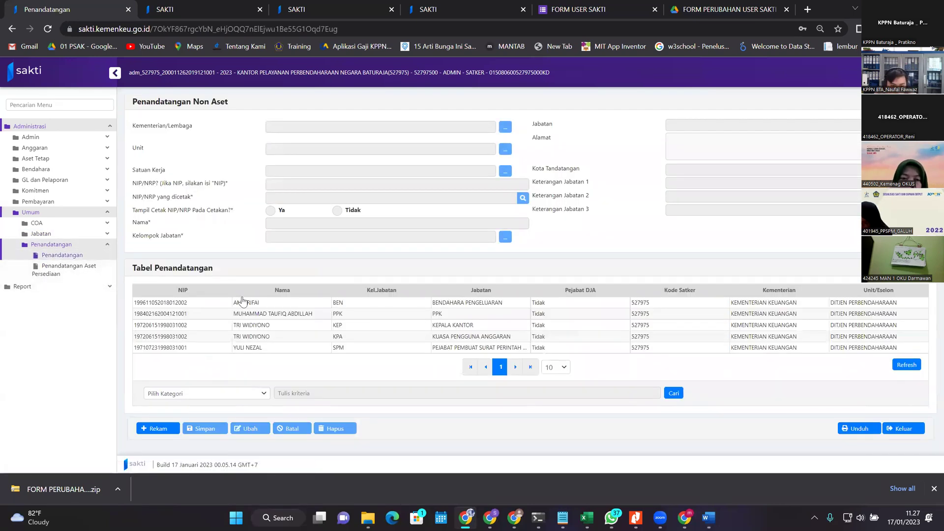
{"action": "left_click", "coordinate": [328, 316]}
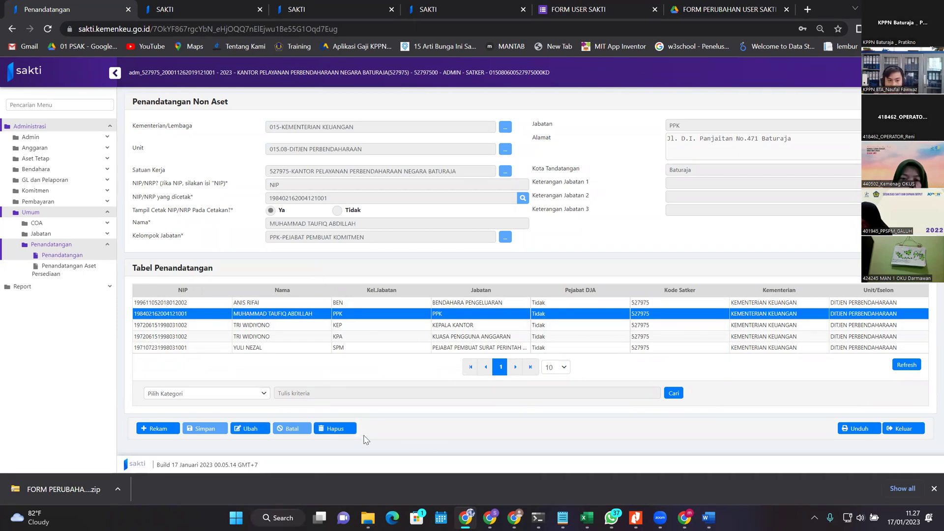
{"action": "left_click", "coordinate": [60, 234]}
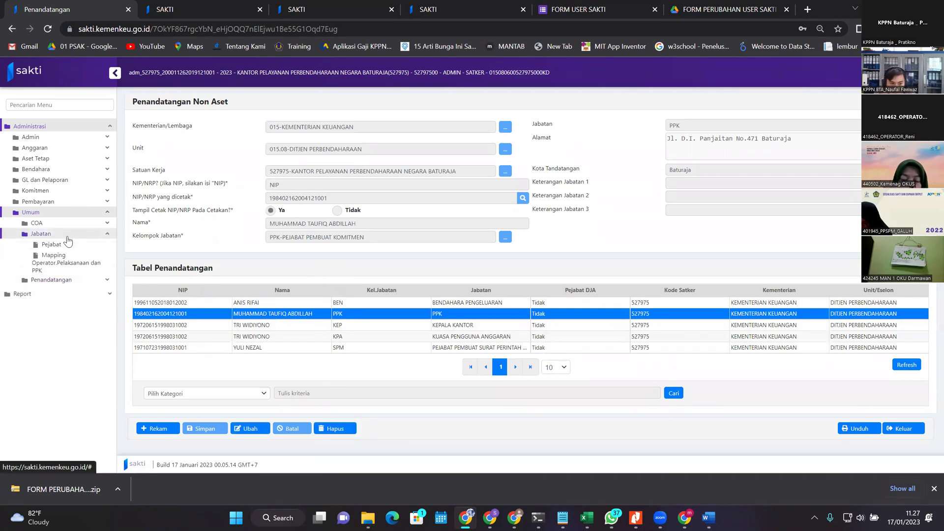
{"action": "left_click", "coordinate": [60, 263]}
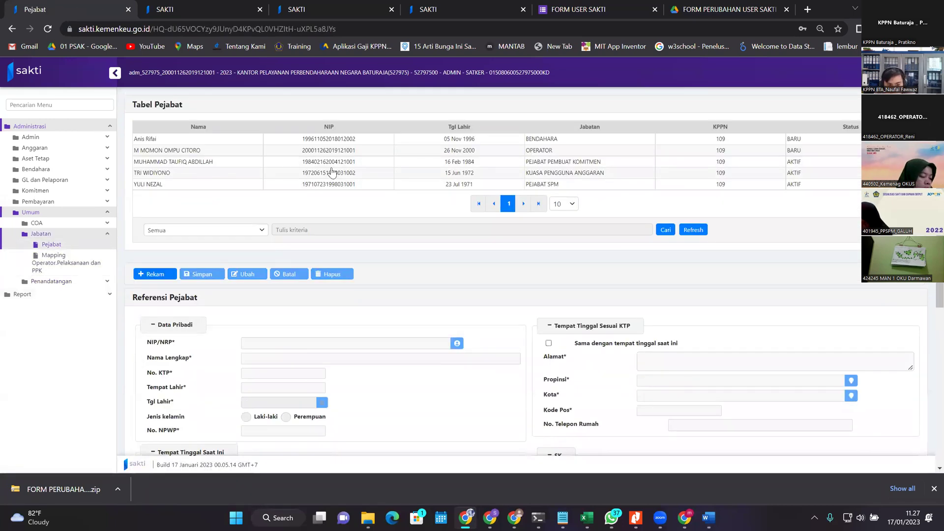
{"action": "left_click", "coordinate": [260, 173]}
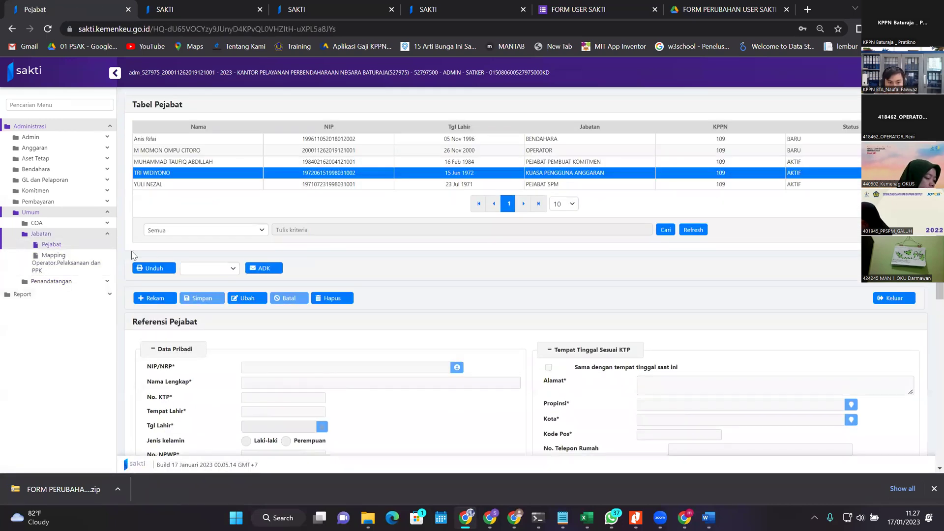
Step: Load the KEP / KEPALA KANTOR signatory's details on the Penandatangan Non Aset page
{"action": "left_click", "coordinate": [52, 281]}
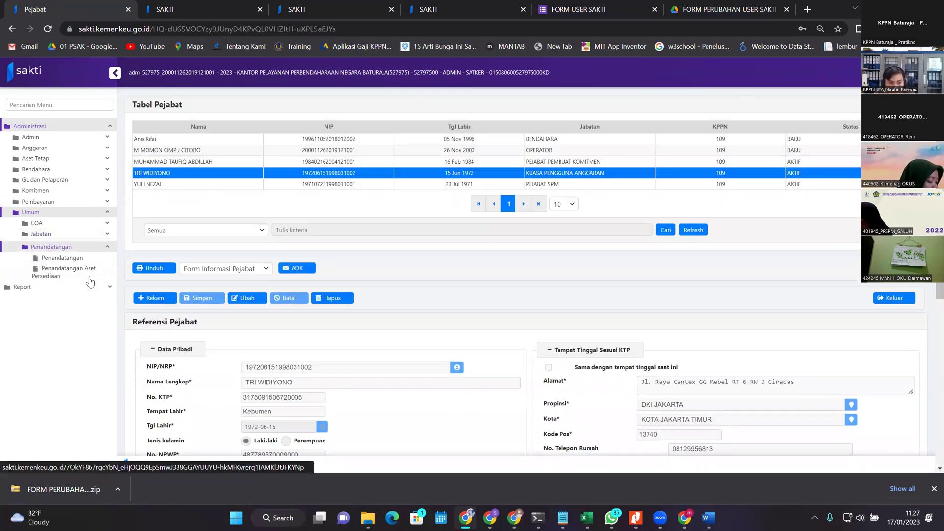
{"action": "left_click", "coordinate": [58, 255]}
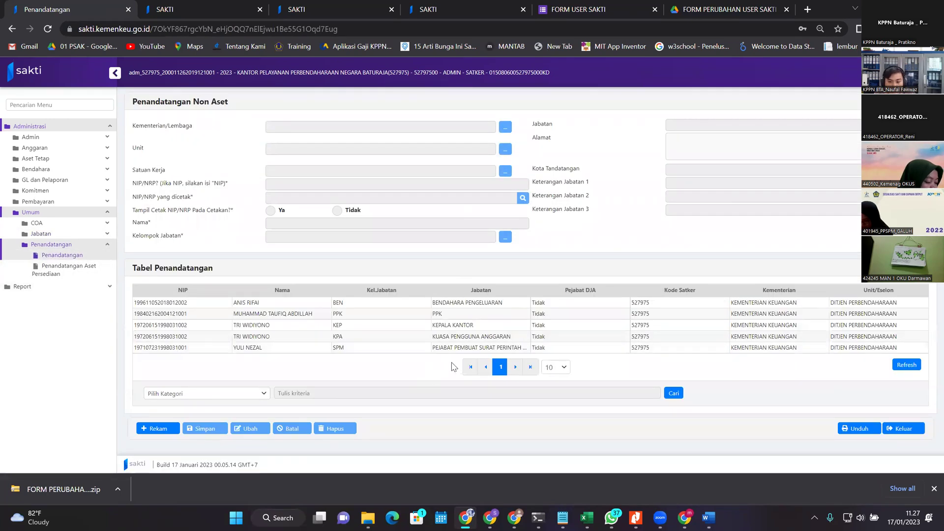
{"action": "left_click", "coordinate": [519, 325]}
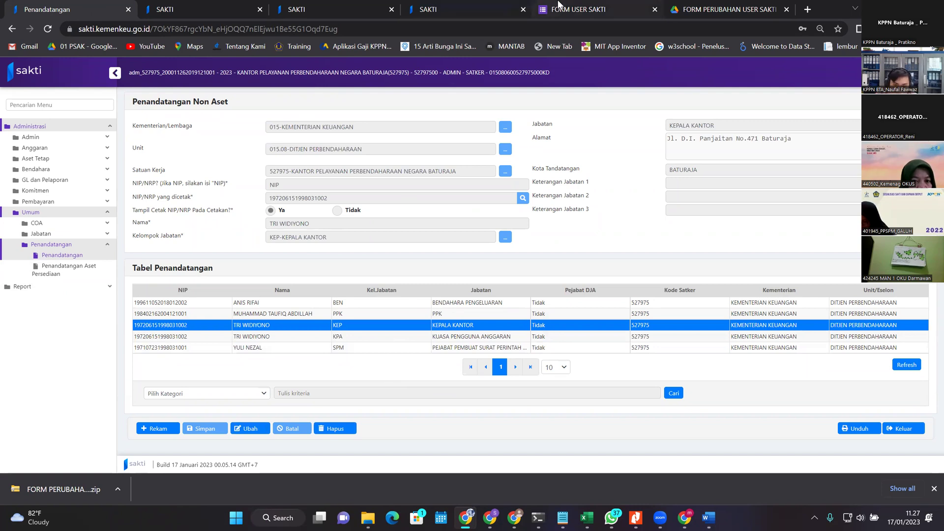
Step: Check the FORM USER SAKTI request, then move to the approver's To Do Lists with signature status ISSUE
{"action": "left_click", "coordinate": [550, 6]}
{"action": "scroll", "coordinate": [640, 339], "scroll_direction": "up", "scroll_amount": 3}
{"action": "scroll", "coordinate": [402, 305], "scroll_direction": "down", "scroll_amount": 1}
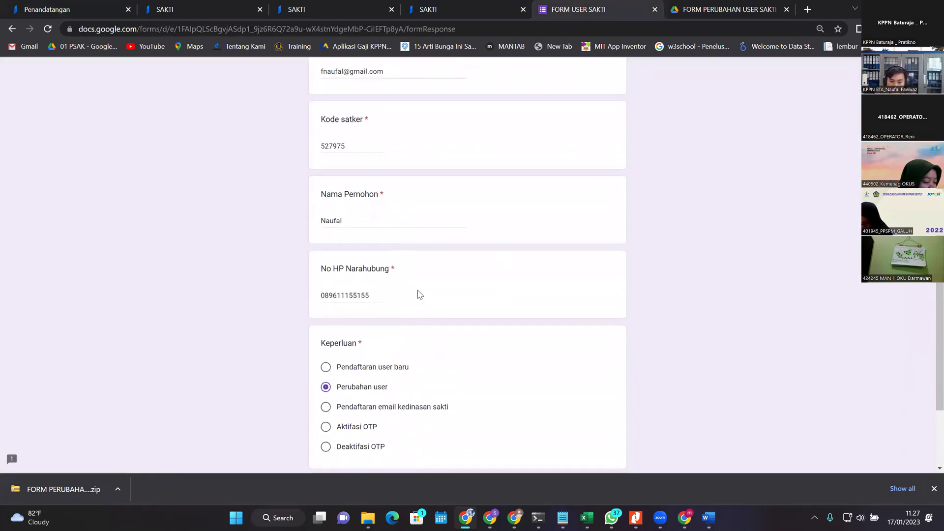
{"action": "scroll", "coordinate": [451, 276], "scroll_direction": "up", "scroll_amount": 3}
{"action": "left_click", "coordinate": [69, 8]}
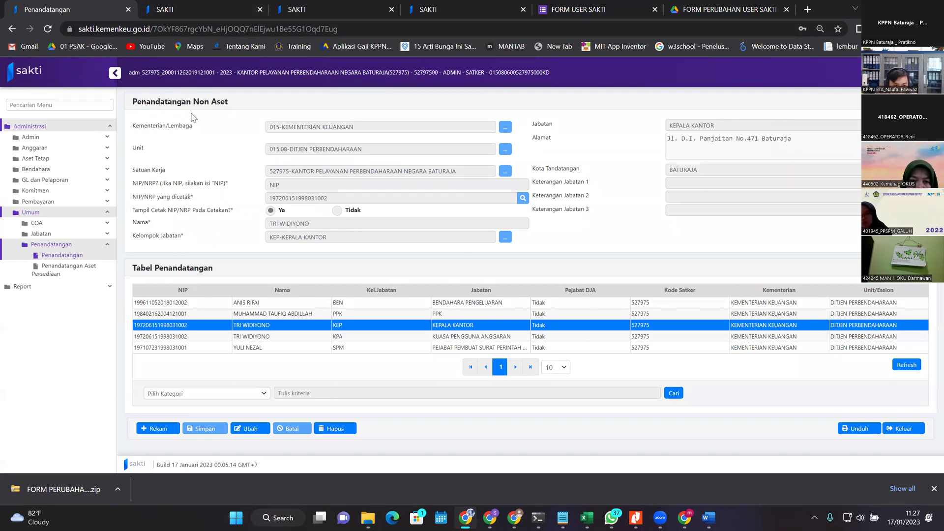
{"action": "left_click", "coordinate": [76, 241]}
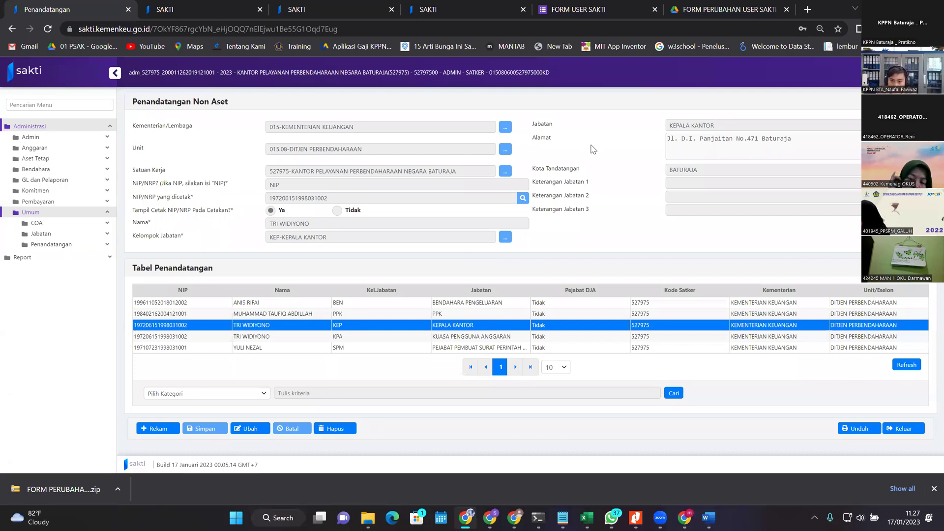
{"action": "left_click", "coordinate": [212, 6]}
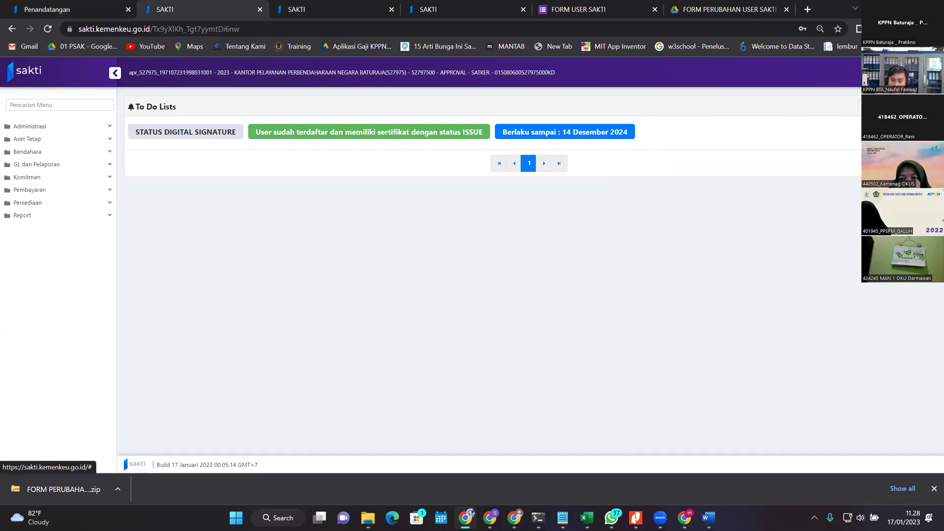
Step: Cancel the approver's logout with Tidak and return to the Penandatangan Non Aset tab
{"action": "left_click", "coordinate": [929, 73]}
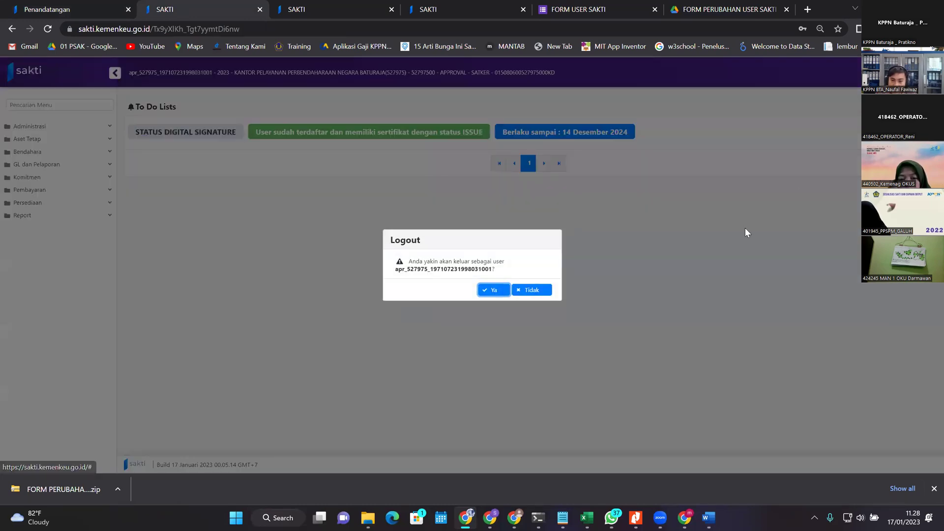
{"action": "left_click", "coordinate": [529, 292]}
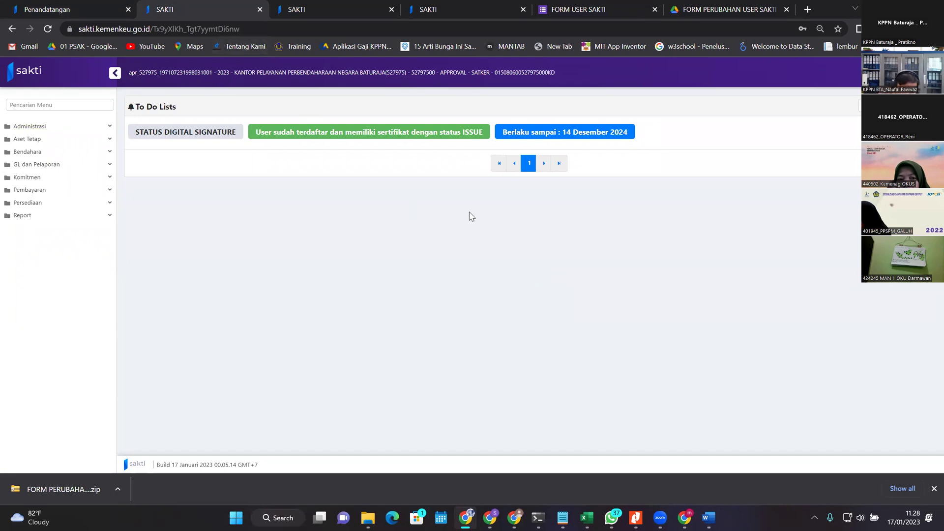
{"action": "key", "text": "ctrl+Page_Up"}
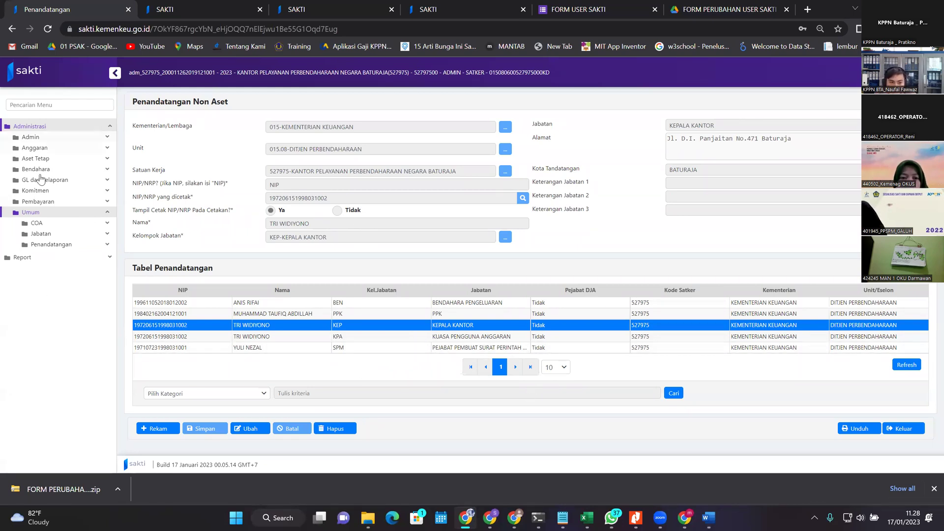
Step: Open Pengelolaan Pengguna and compare the operator and validator accounts' details
{"action": "left_click", "coordinate": [58, 139]}
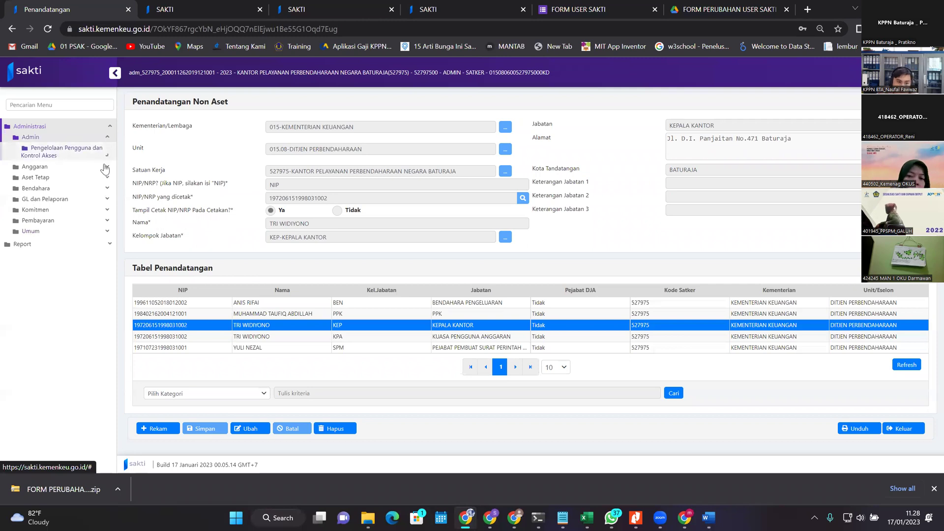
{"action": "left_click", "coordinate": [59, 150]}
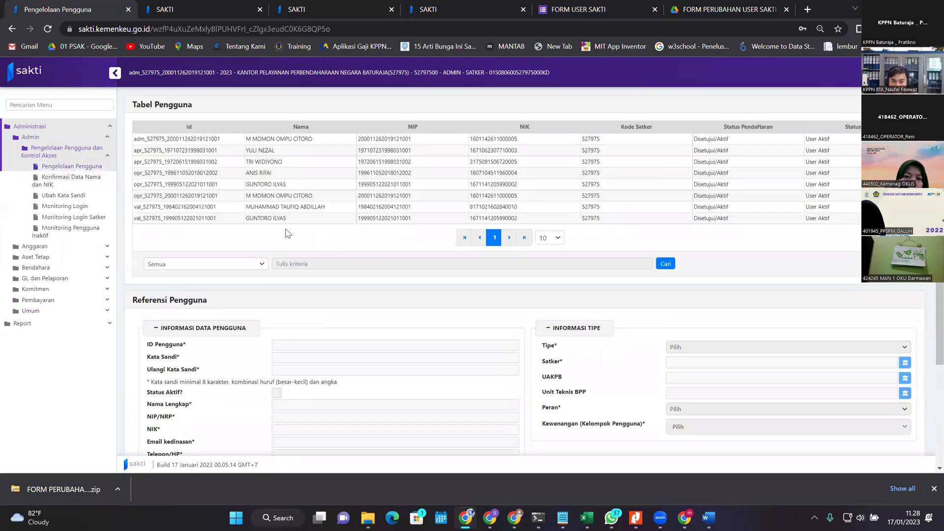
{"action": "left_click", "coordinate": [283, 186]}
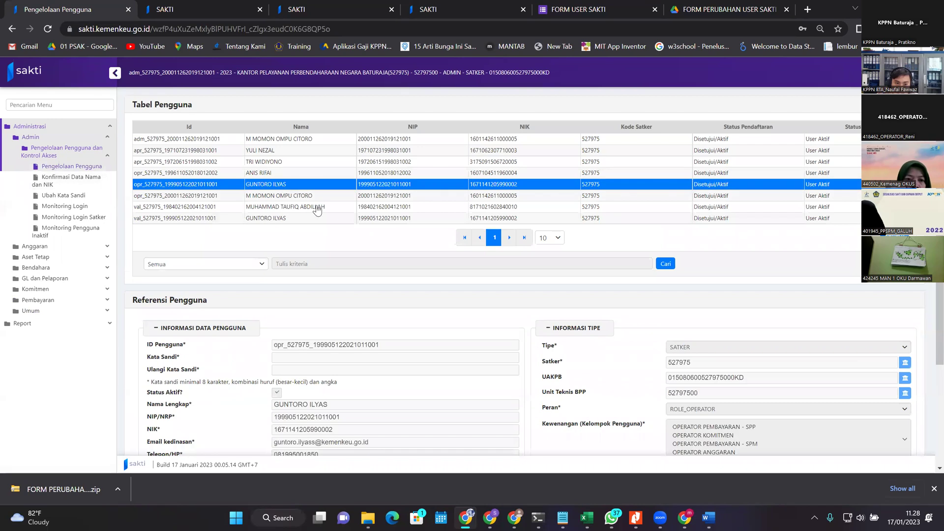
{"action": "left_click", "coordinate": [299, 219]}
{"action": "left_click", "coordinate": [260, 184]}
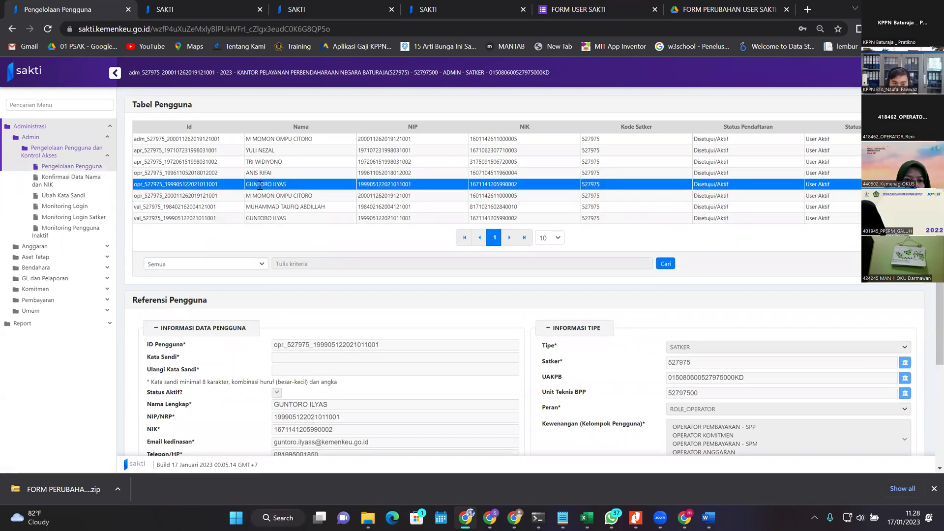
{"action": "scroll", "coordinate": [738, 389], "scroll_direction": "down", "scroll_amount": 3}
{"action": "scroll", "coordinate": [696, 387], "scroll_direction": "up", "scroll_amount": 3}
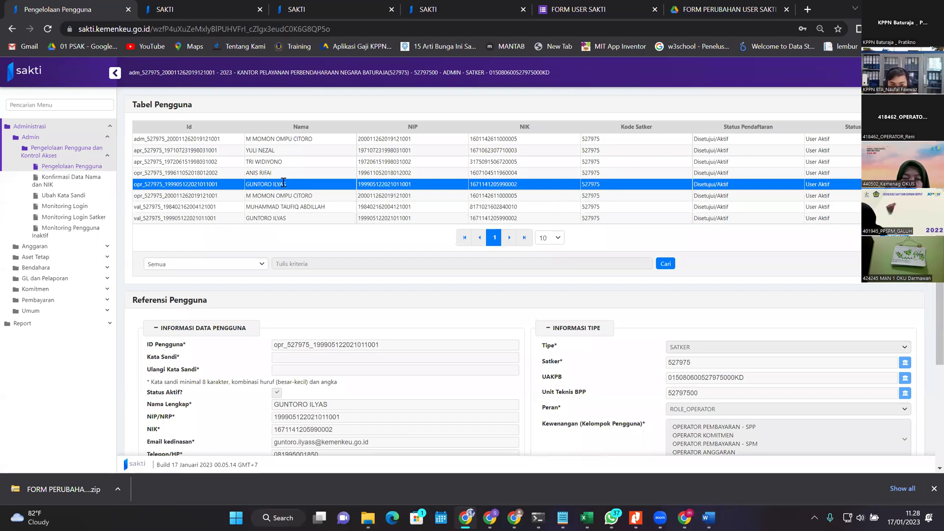
Step: Load the validator account's record showing ROLE_VALIDATOR and VALIDATOR ASET
{"action": "left_click", "coordinate": [285, 188]}
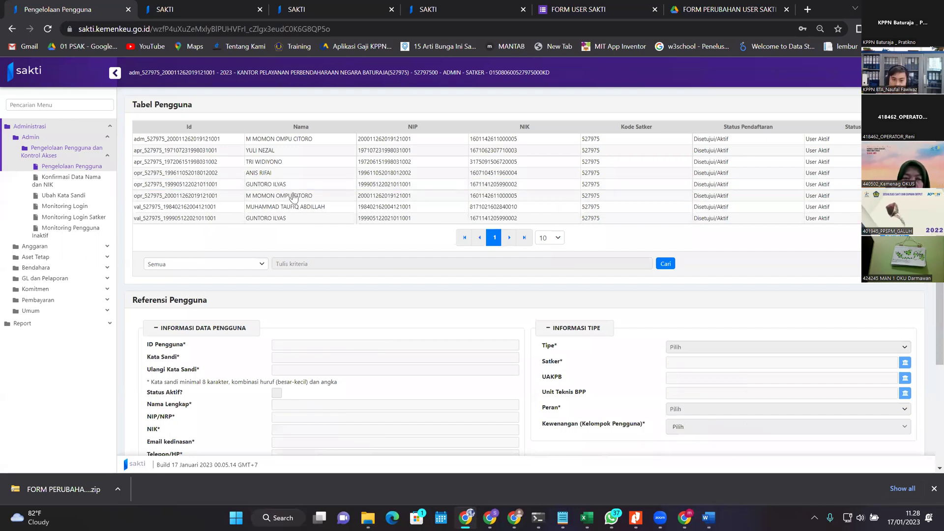
{"action": "left_click", "coordinate": [289, 219]}
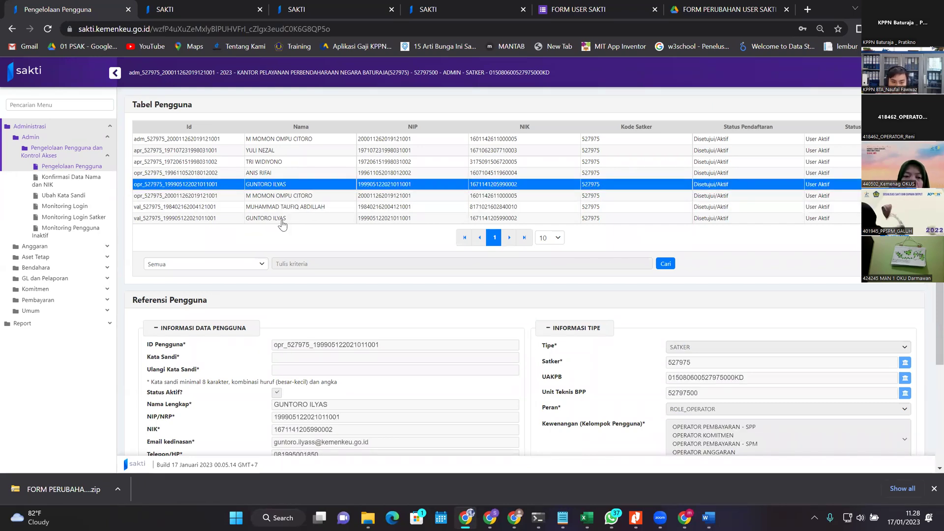
{"action": "left_click", "coordinate": [281, 219]}
{"action": "left_click", "coordinate": [285, 221]}
{"action": "left_click", "coordinate": [283, 219]}
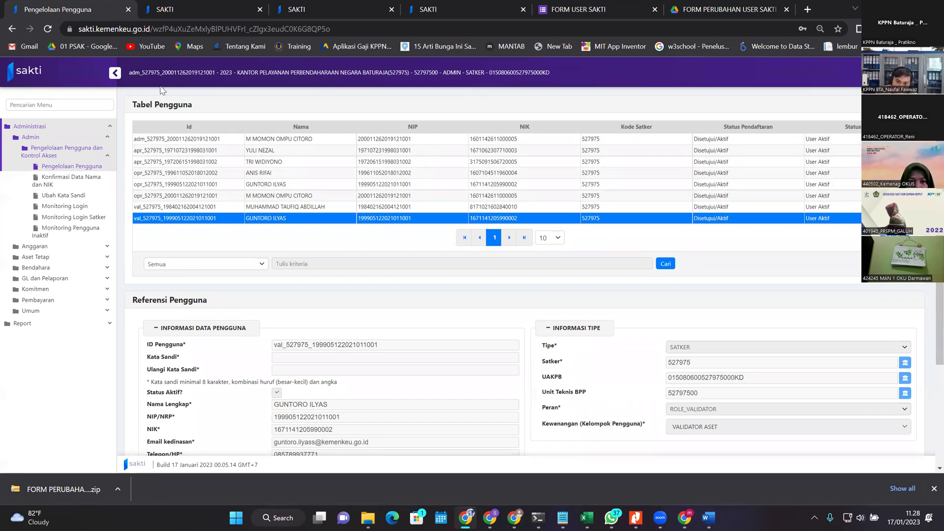
Step: Check the other SAKTI sessions, then return to user management and expand Umum
{"action": "left_click", "coordinate": [244, 9]}
{"action": "left_click", "coordinate": [374, 9]}
{"action": "left_click", "coordinate": [169, 8]}
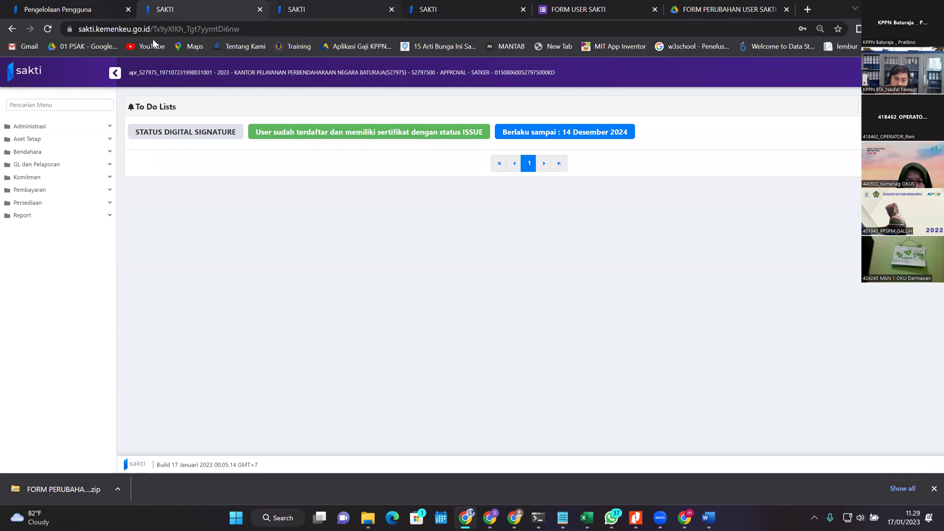
{"action": "key", "text": "ctrl+shift+Tab"}
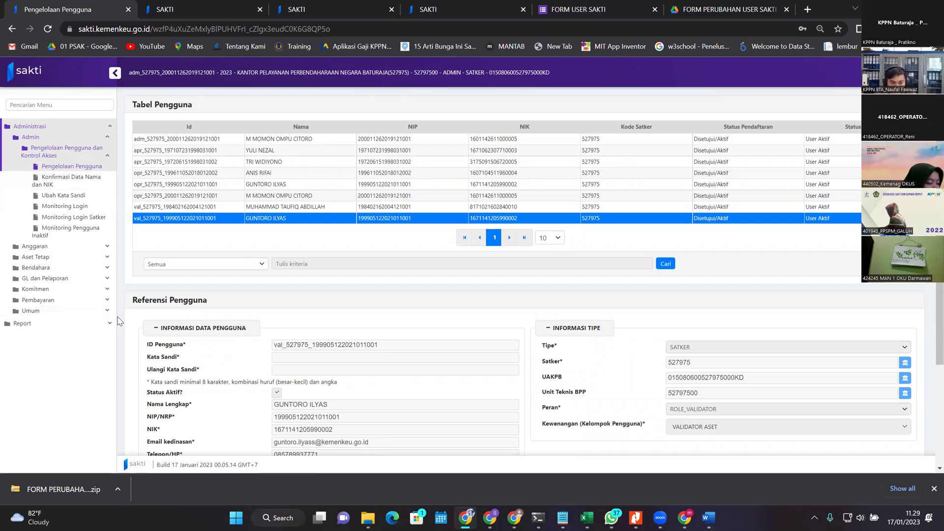
{"action": "left_click", "coordinate": [69, 312]}
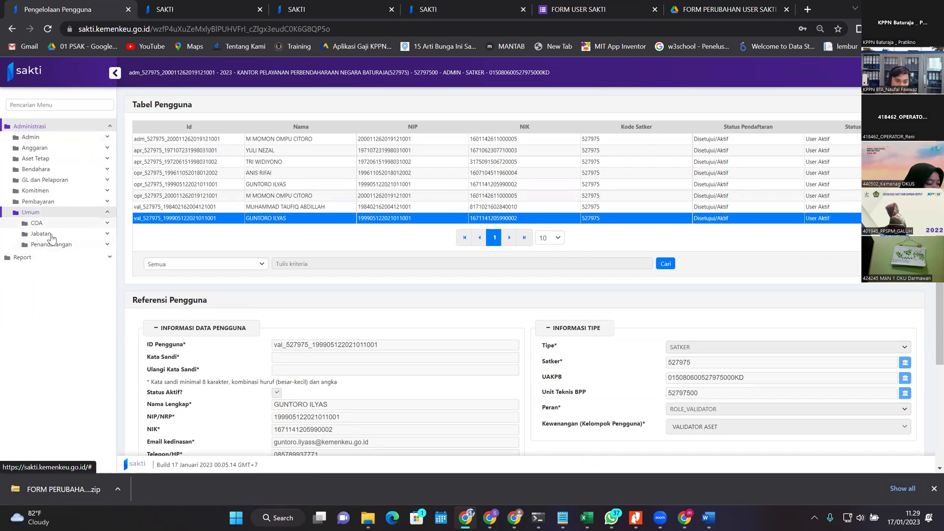
Step: Start a new official on the Pejabat page, review the Jabatan options, then cancel
{"action": "left_click", "coordinate": [98, 235]}
{"action": "left_click", "coordinate": [66, 261]}
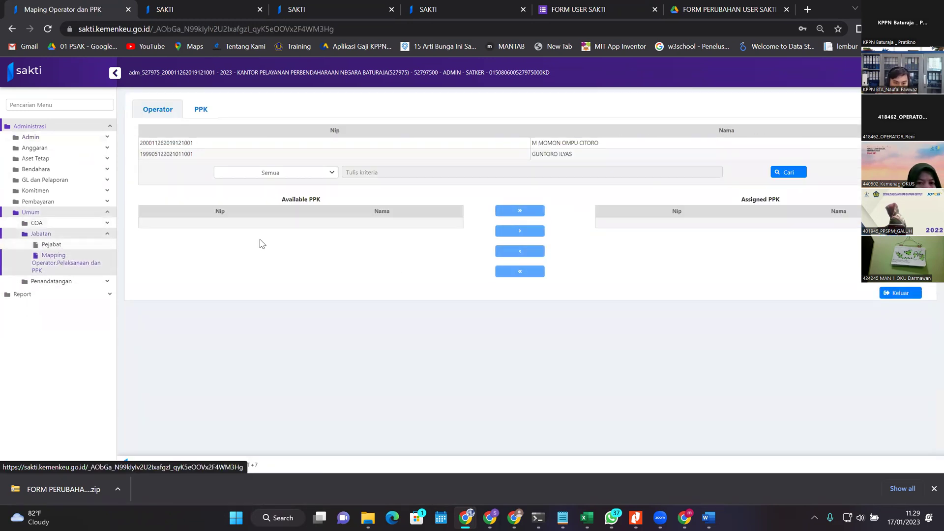
{"action": "left_click", "coordinate": [51, 244]}
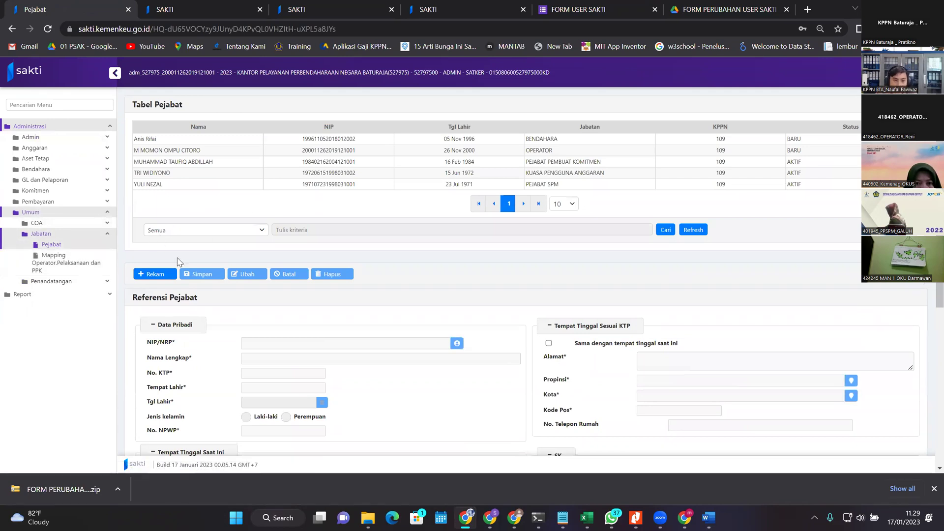
{"action": "left_click", "coordinate": [149, 274]}
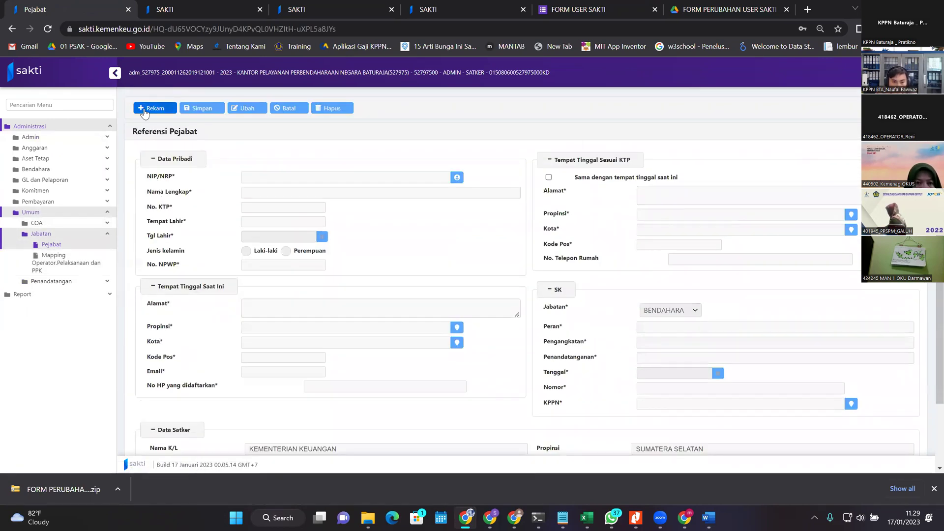
{"action": "scroll", "coordinate": [462, 196], "scroll_direction": "down", "scroll_amount": 3}
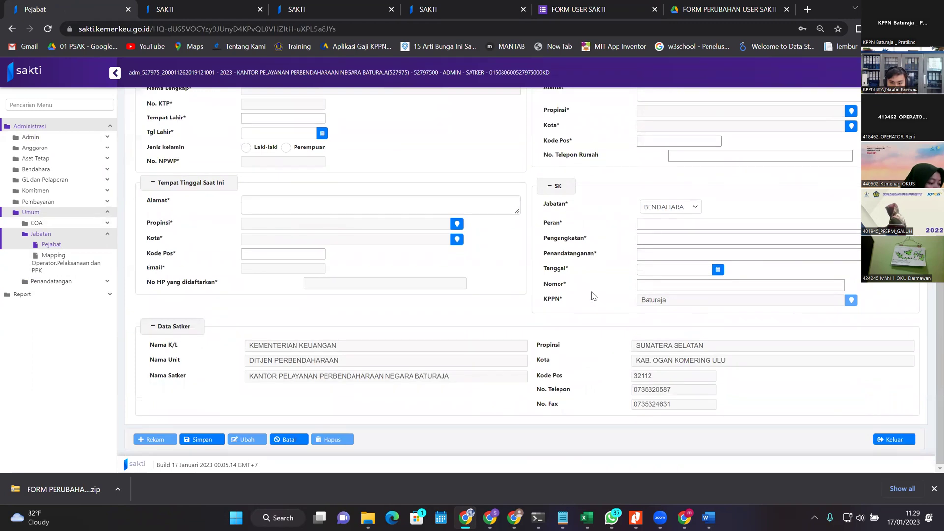
{"action": "left_click", "coordinate": [670, 206]}
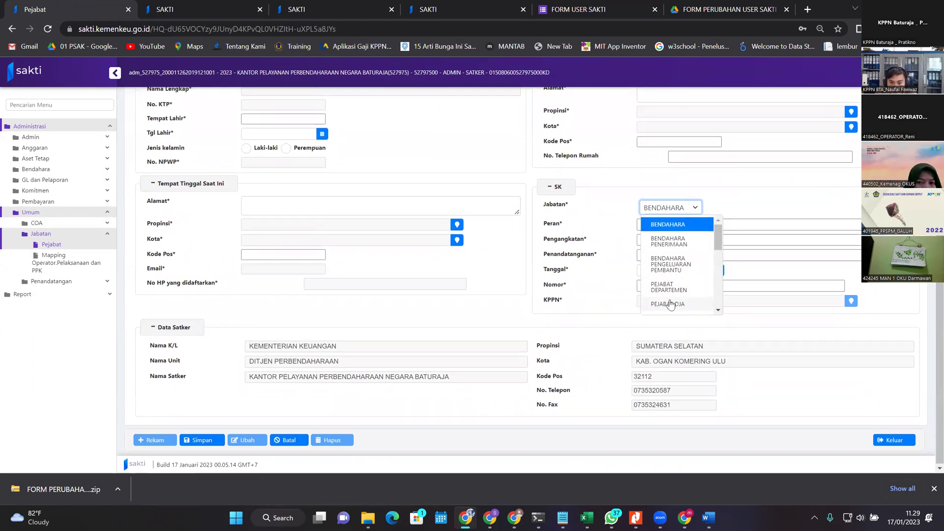
{"action": "scroll", "coordinate": [707, 254], "scroll_direction": "down", "scroll_amount": 3}
{"action": "scroll", "coordinate": [706, 253], "scroll_direction": "up", "scroll_amount": 3}
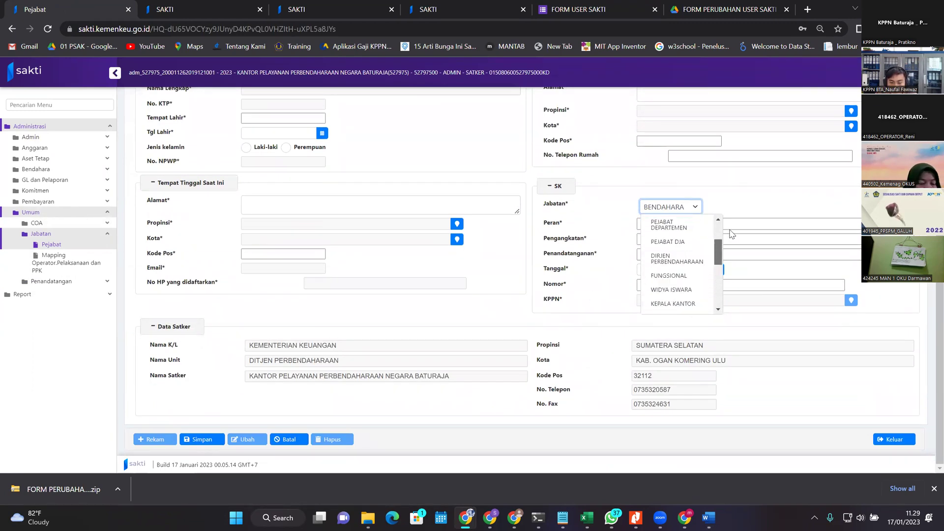
{"action": "left_click", "coordinate": [789, 208]}
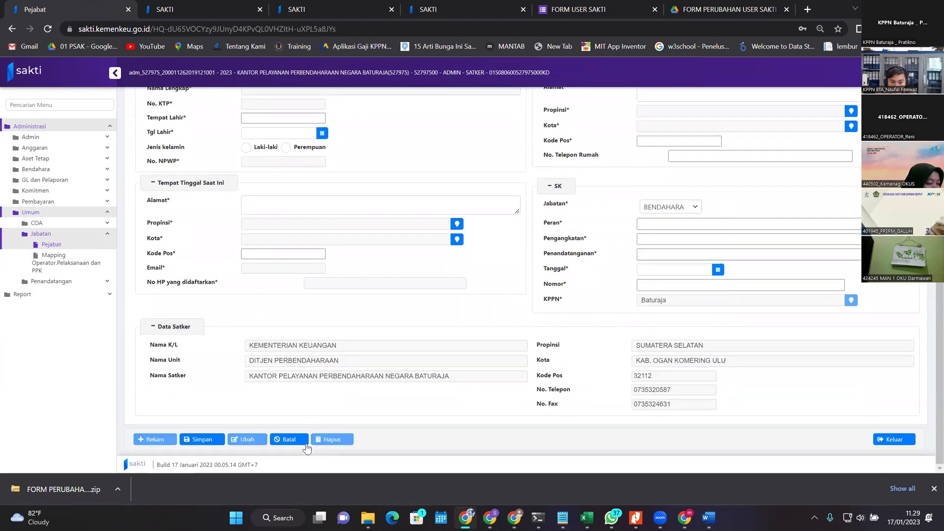
{"action": "left_click", "coordinate": [299, 438]}
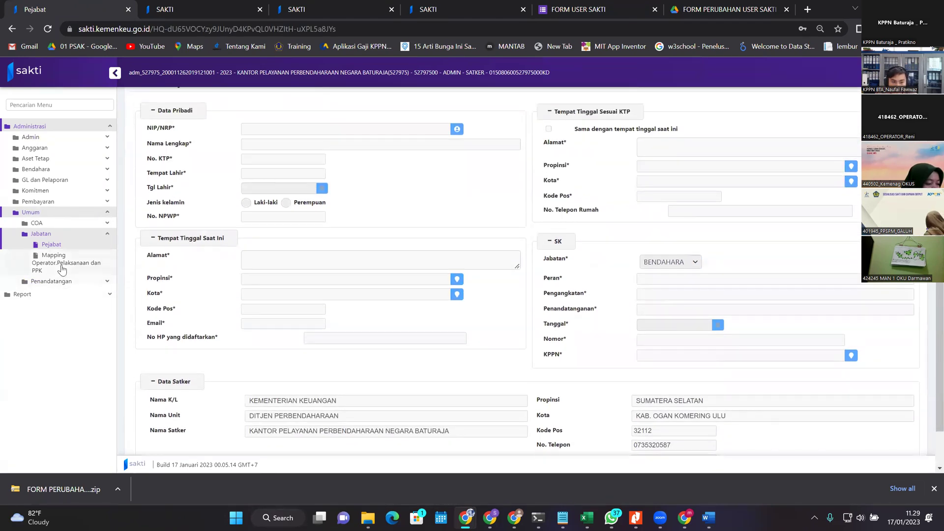
Step: Begin a new entry on the Penandatangan Non Aset signatories page
{"action": "left_click", "coordinate": [53, 255]}
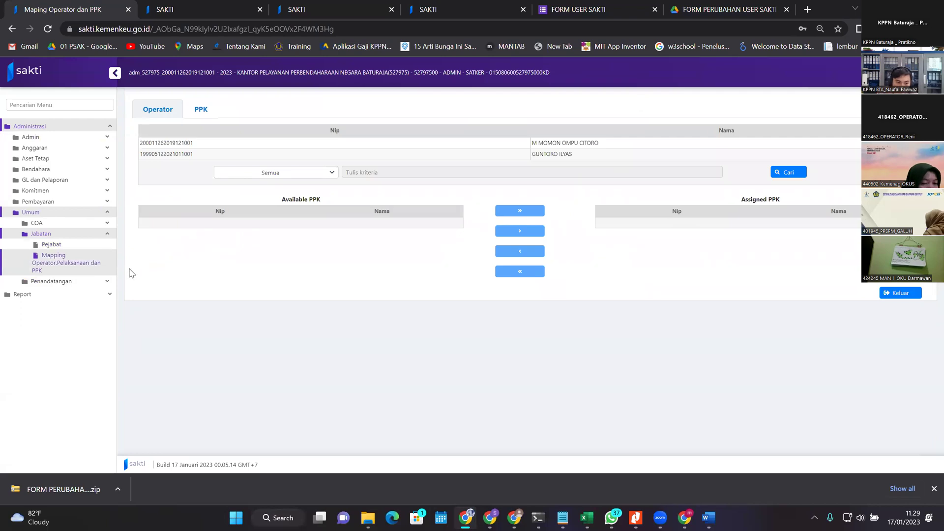
{"action": "left_click", "coordinate": [67, 285]}
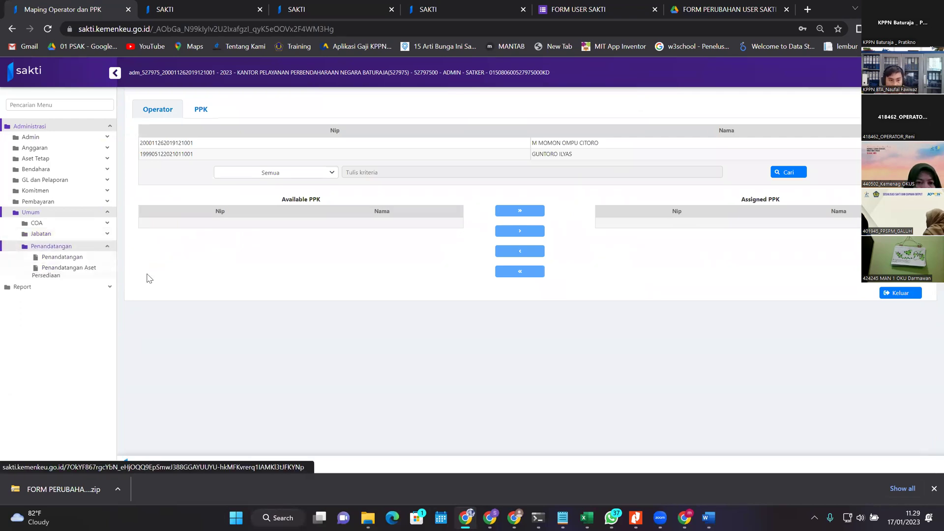
{"action": "left_click", "coordinate": [83, 234]}
{"action": "left_click", "coordinate": [69, 279]}
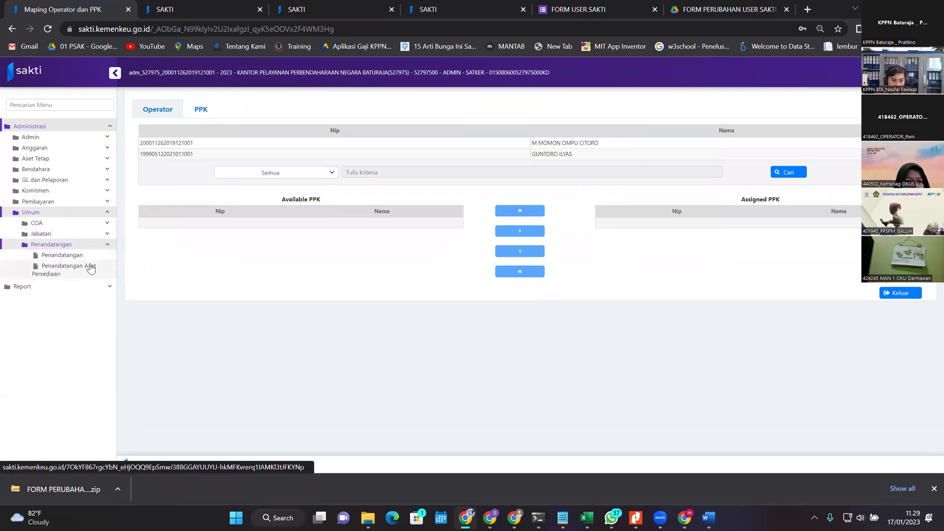
{"action": "left_click", "coordinate": [95, 260]}
{"action": "left_click", "coordinate": [141, 428]}
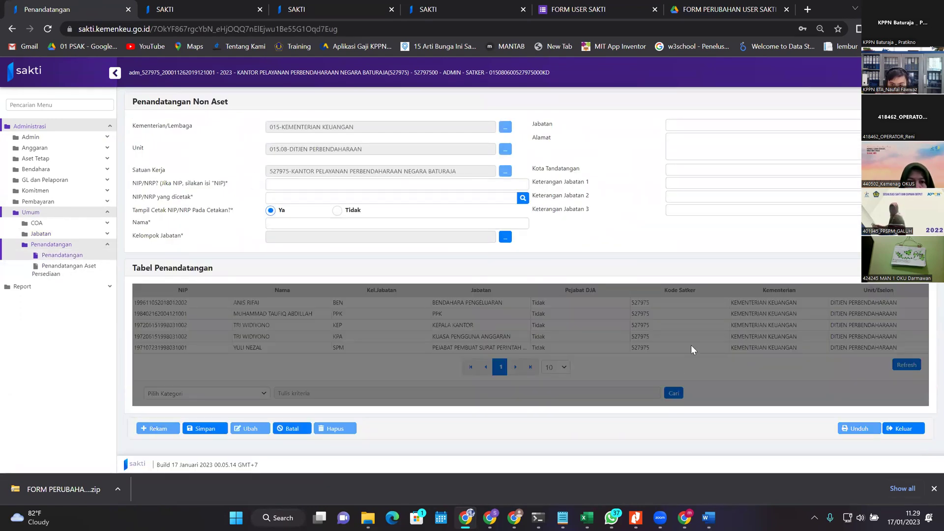
Step: Cancel the signatory entry and go to the Jabatan > Pejabat page
{"action": "left_click", "coordinate": [295, 430]}
{"action": "left_click", "coordinate": [71, 235]}
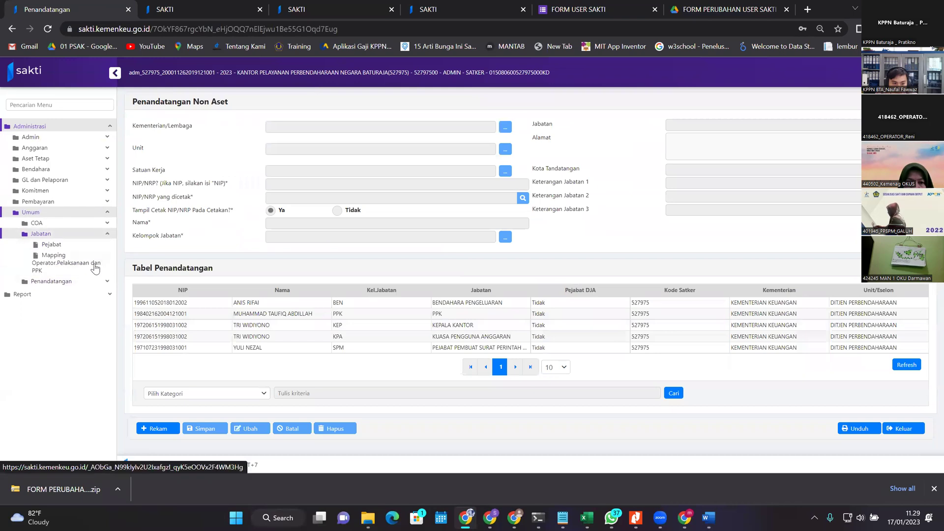
{"action": "left_click", "coordinate": [71, 246]}
{"action": "scroll", "coordinate": [390, 270], "scroll_direction": "down", "scroll_amount": 5}
{"action": "scroll", "coordinate": [379, 246], "scroll_direction": "up", "scroll_amount": 6}
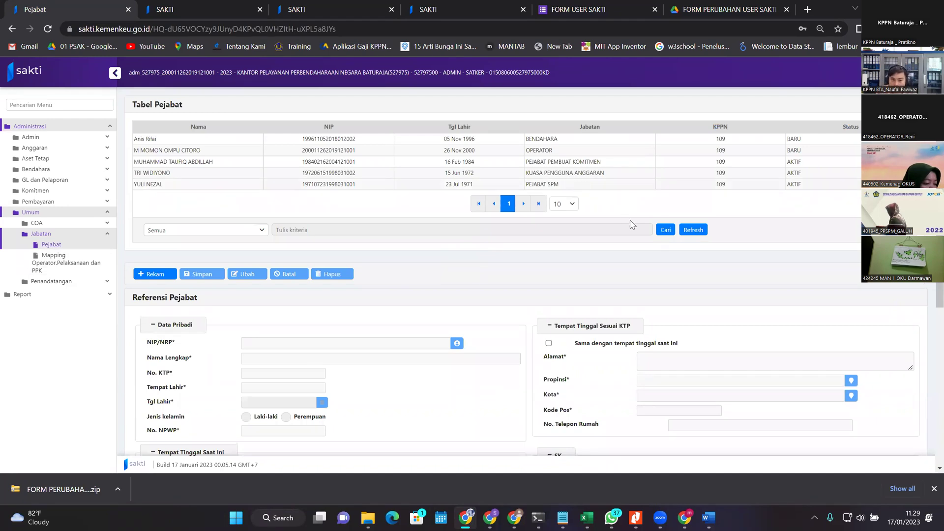
Step: View the Pejabat SPM, Kuasa Pengguna Anggaran and Pejabat Pembuat Komitmen officials' details
{"action": "left_click", "coordinate": [609, 185]}
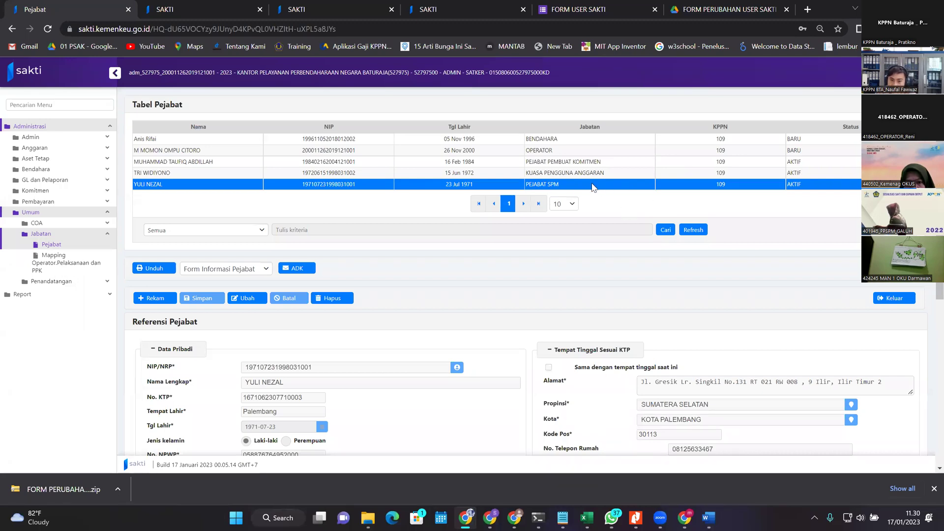
{"action": "left_click", "coordinate": [601, 186]}
{"action": "left_click", "coordinate": [585, 184]}
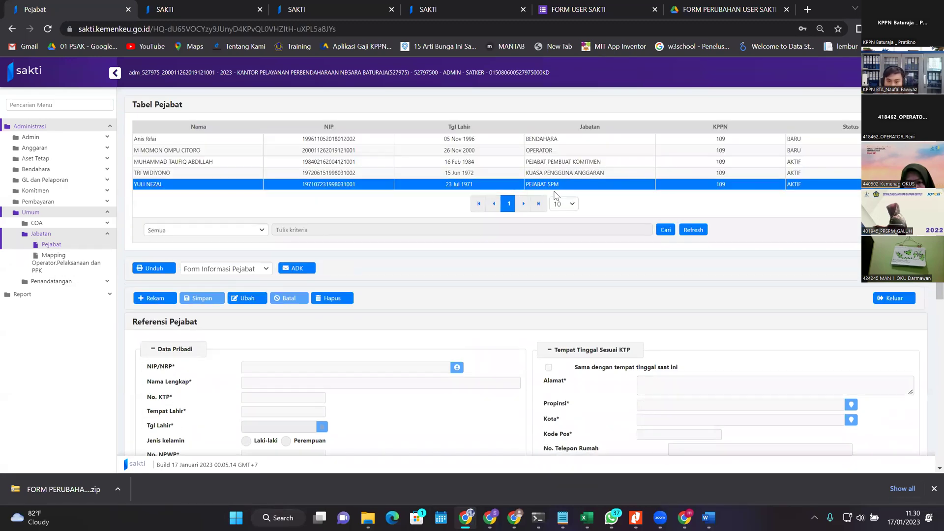
{"action": "left_click", "coordinate": [576, 175]}
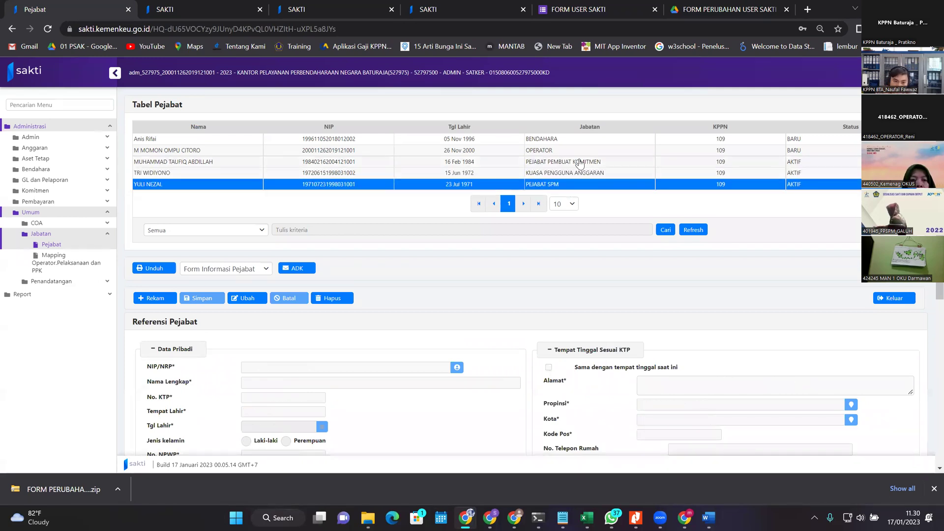
{"action": "left_click", "coordinate": [579, 163]}
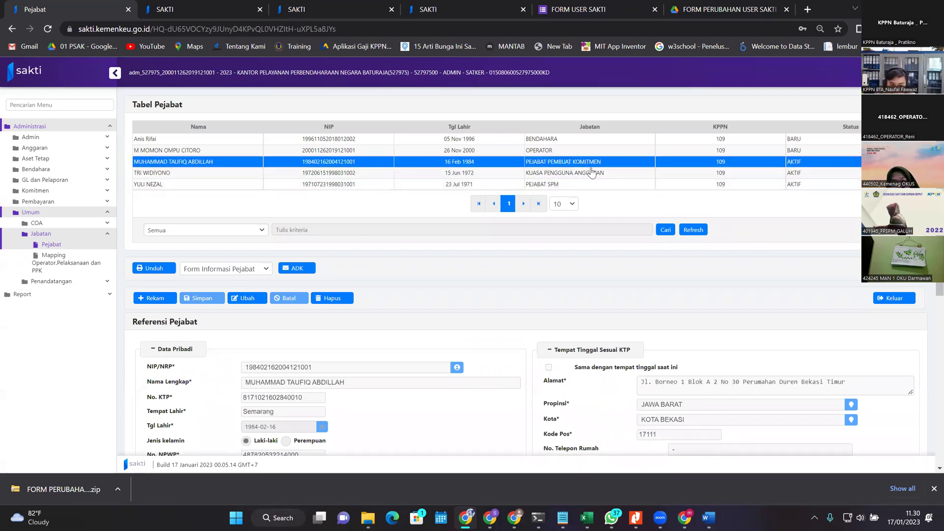
{"action": "scroll", "coordinate": [578, 180], "scroll_direction": "down", "scroll_amount": 6}
{"action": "scroll", "coordinate": [546, 214], "scroll_direction": "up", "scroll_amount": 1}
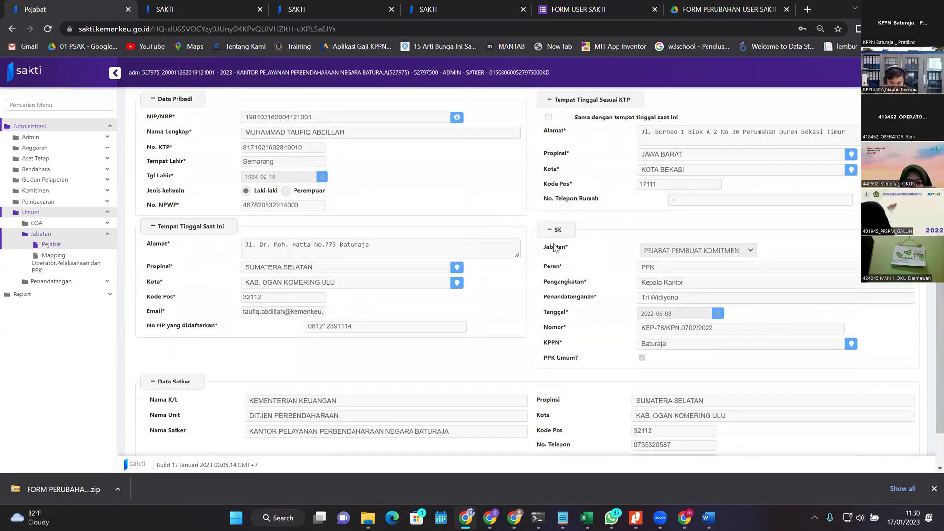
{"action": "scroll", "coordinate": [554, 244], "scroll_direction": "up", "scroll_amount": 4}
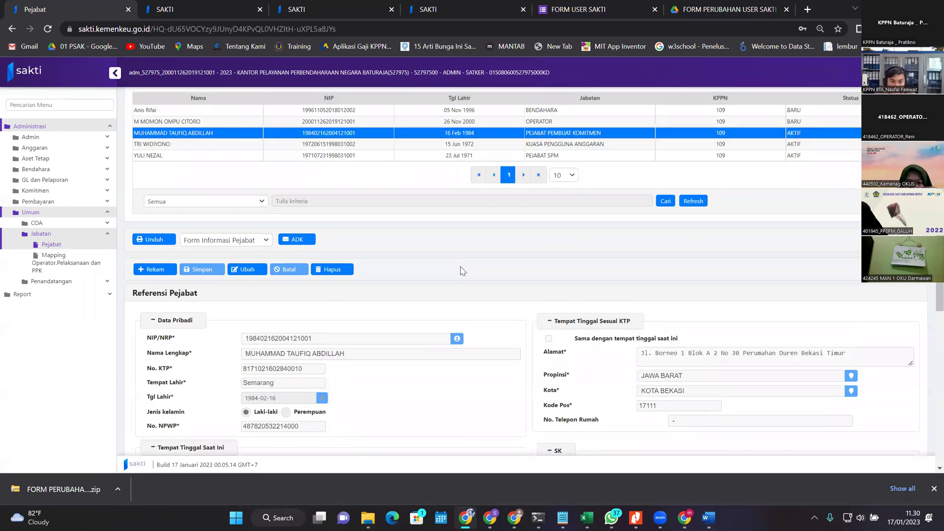
{"action": "scroll", "coordinate": [506, 258], "scroll_direction": "down", "scroll_amount": 3}
{"action": "scroll", "coordinate": [501, 290], "scroll_direction": "down", "scroll_amount": 2}
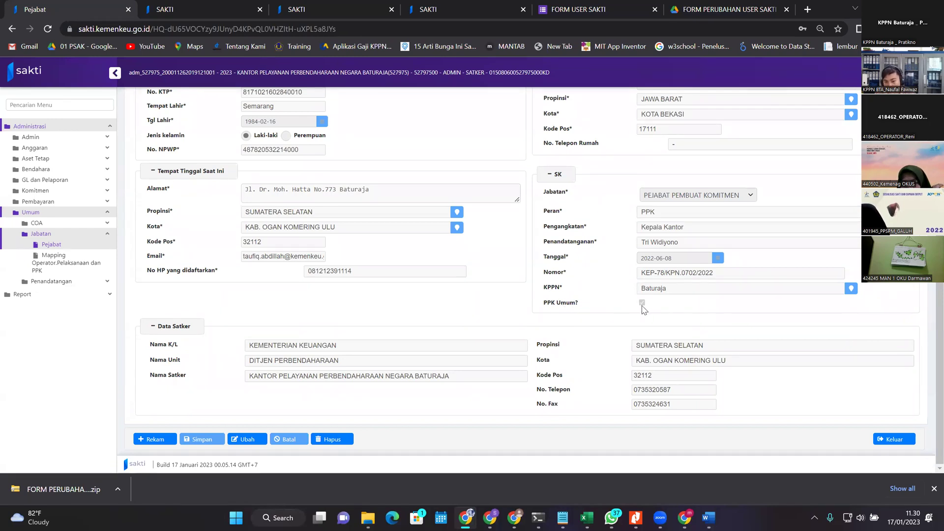
{"action": "scroll", "coordinate": [486, 253], "scroll_direction": "up", "scroll_amount": 6}
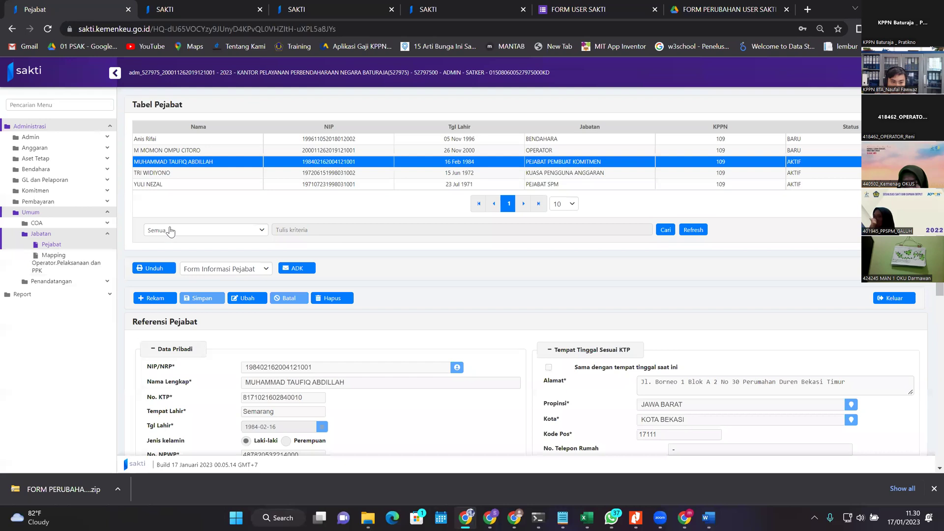
Step: Cycle through the Bendahara, KPA and Pejabat SPM records, ending on Pejabat Pembuat Komitmen
{"action": "left_click", "coordinate": [841, 164]}
{"action": "left_click", "coordinate": [823, 164]}
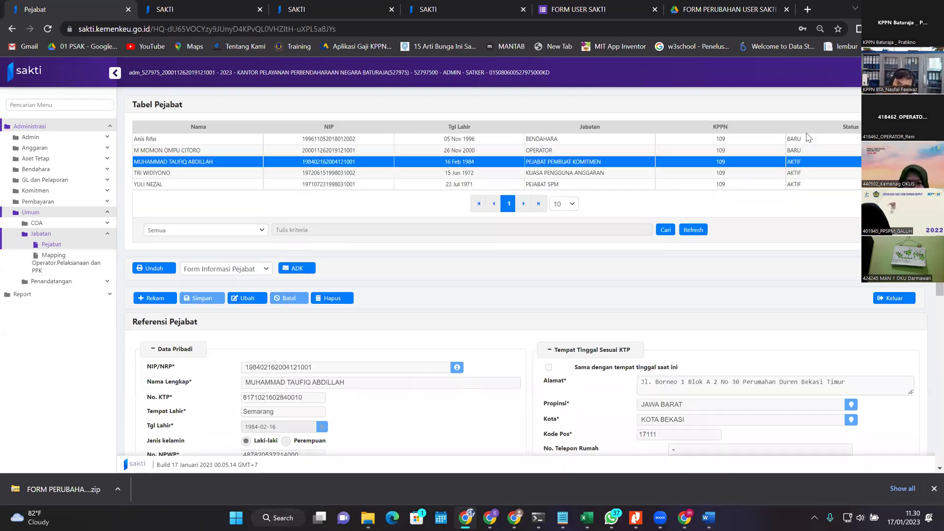
{"action": "left_click", "coordinate": [805, 140]}
{"action": "left_click", "coordinate": [807, 162]}
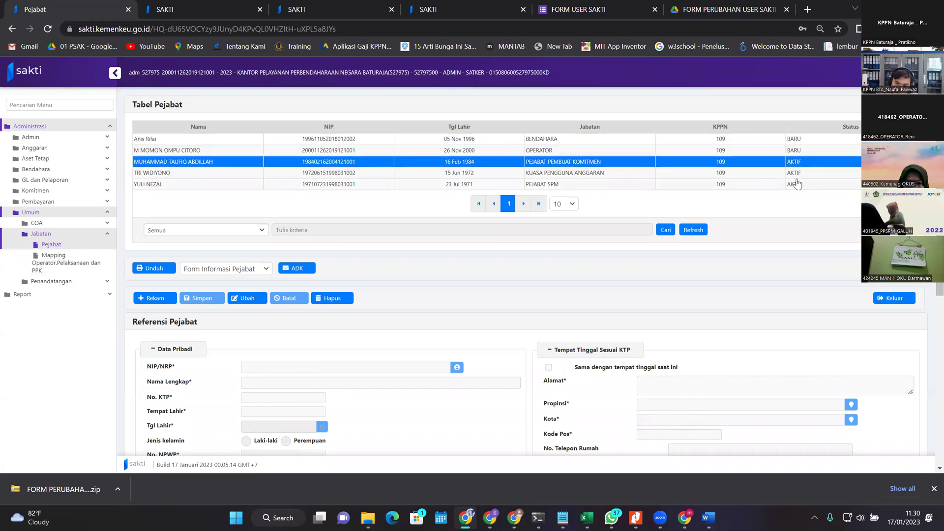
{"action": "left_click", "coordinate": [798, 175]}
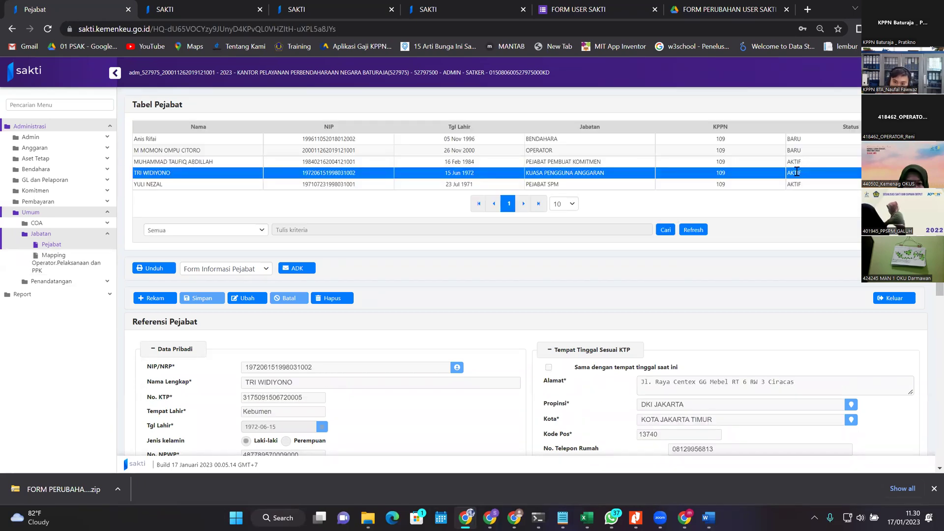
{"action": "left_click", "coordinate": [807, 184]}
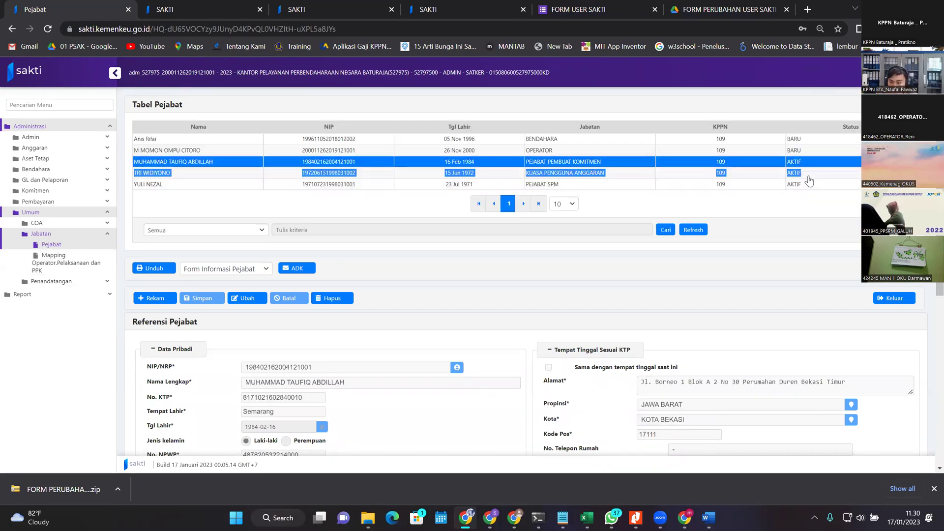
{"action": "left_click", "coordinate": [831, 173]}
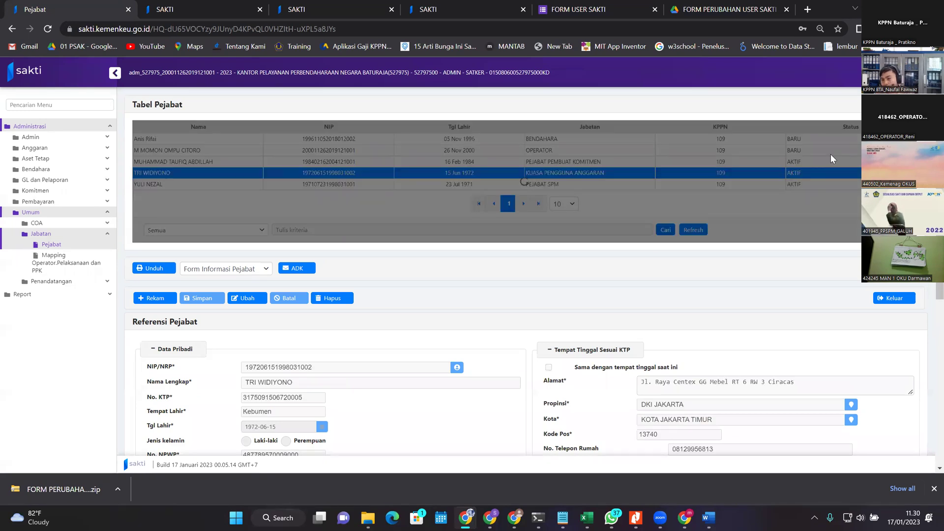
{"action": "left_click", "coordinate": [830, 162]}
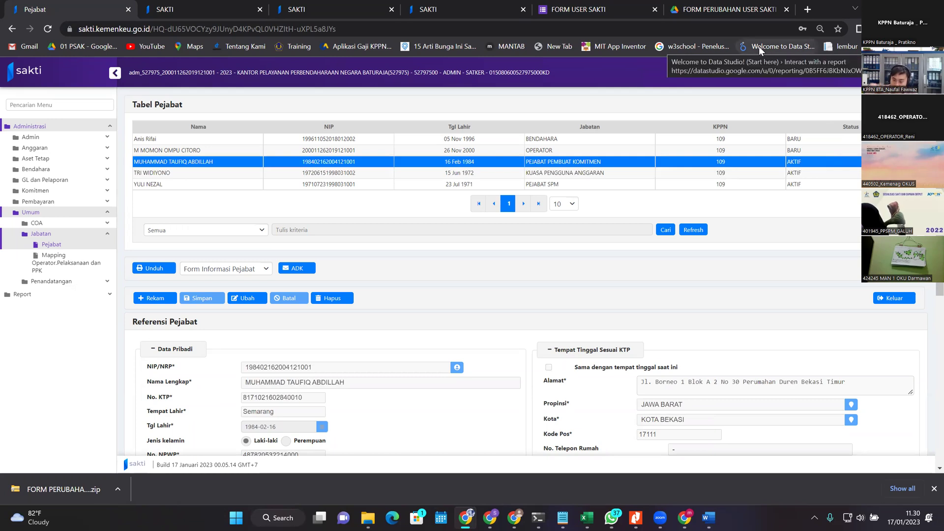
Step: Choose Aktifasi OTP under Keperluan in FORM USER SAKTI and continue to Permintaan OTP Sakti
{"action": "left_click", "coordinate": [579, 6]}
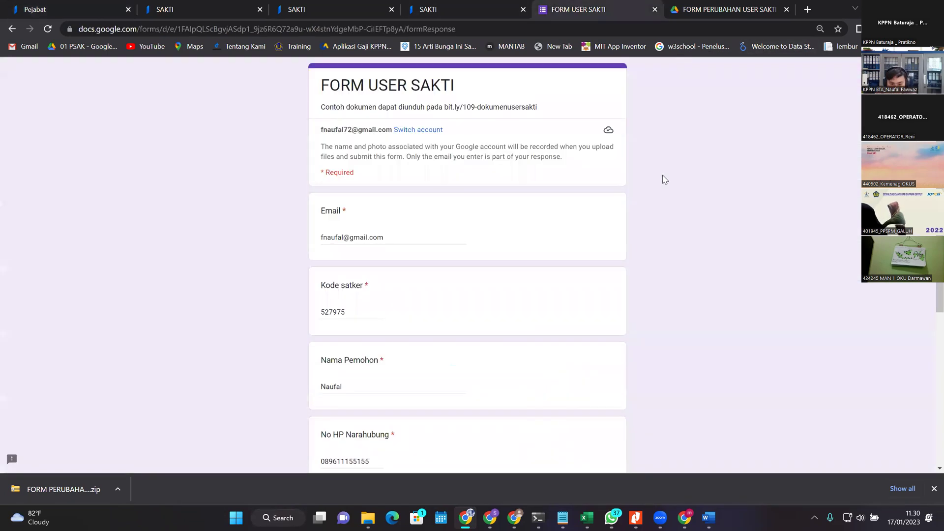
{"action": "scroll", "coordinate": [659, 197], "scroll_direction": "down", "scroll_amount": 5}
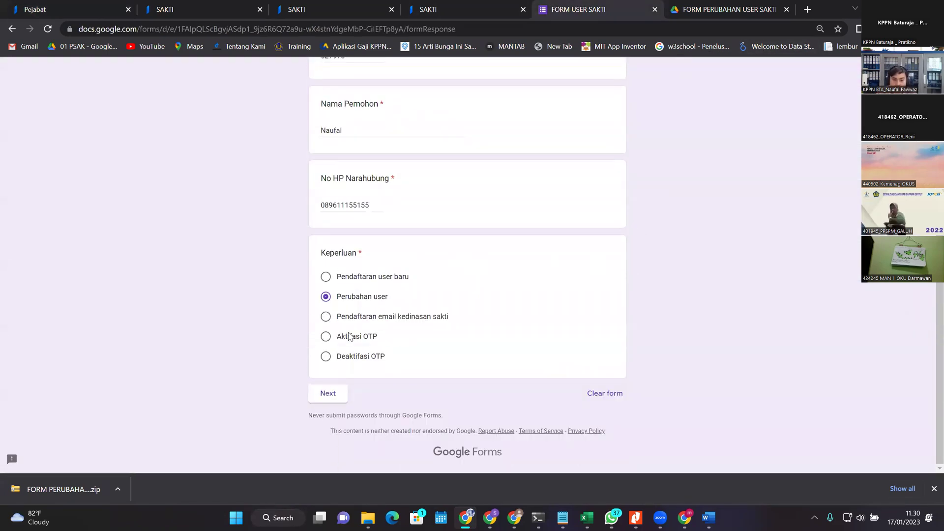
{"action": "left_click", "coordinate": [368, 339]}
{"action": "left_click", "coordinate": [376, 358]}
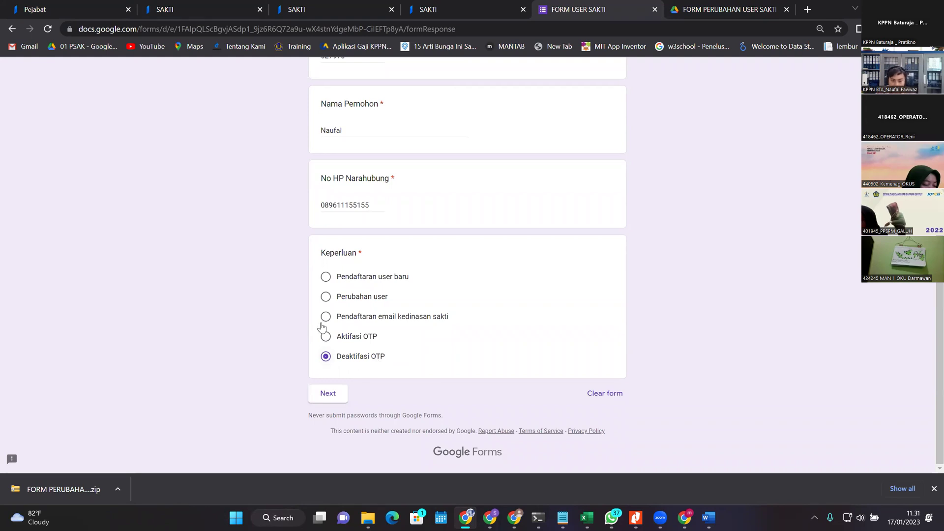
{"action": "left_click", "coordinate": [373, 336]}
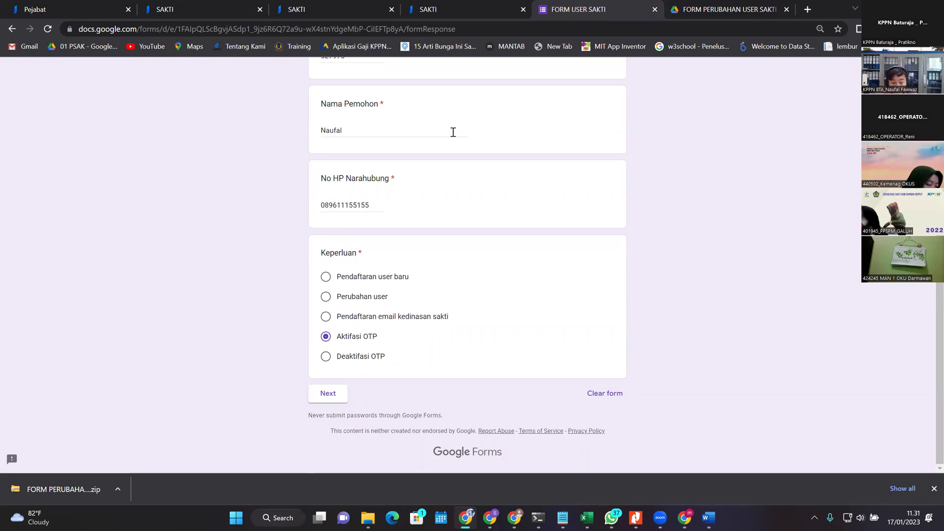
{"action": "scroll", "coordinate": [371, 390], "scroll_direction": "up", "scroll_amount": 3}
{"action": "scroll", "coordinate": [377, 356], "scroll_direction": "down", "scroll_amount": 3}
{"action": "left_click", "coordinate": [327, 392]}
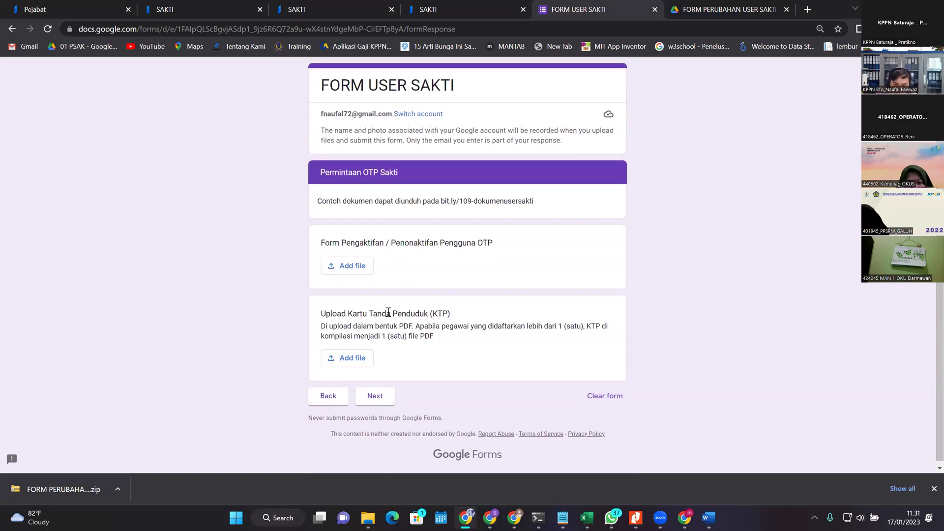
Step: Move between the SAKTI To Do Lists and the form, ending on SAKTI's Pejabat page
{"action": "left_click", "coordinate": [472, 9]}
{"action": "left_click", "coordinate": [339, 9]}
{"action": "left_click", "coordinate": [204, 9]}
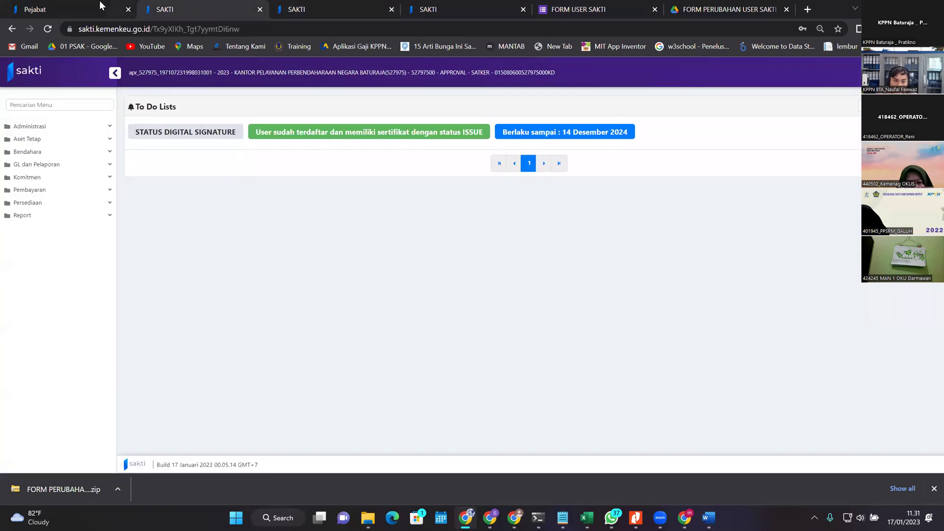
{"action": "left_click", "coordinate": [102, 7]}
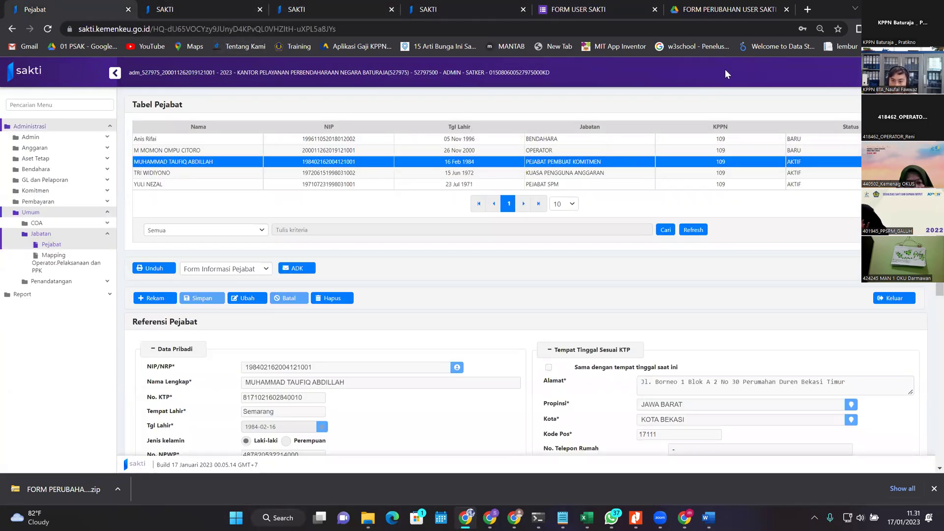
{"action": "left_click", "coordinate": [584, 2]}
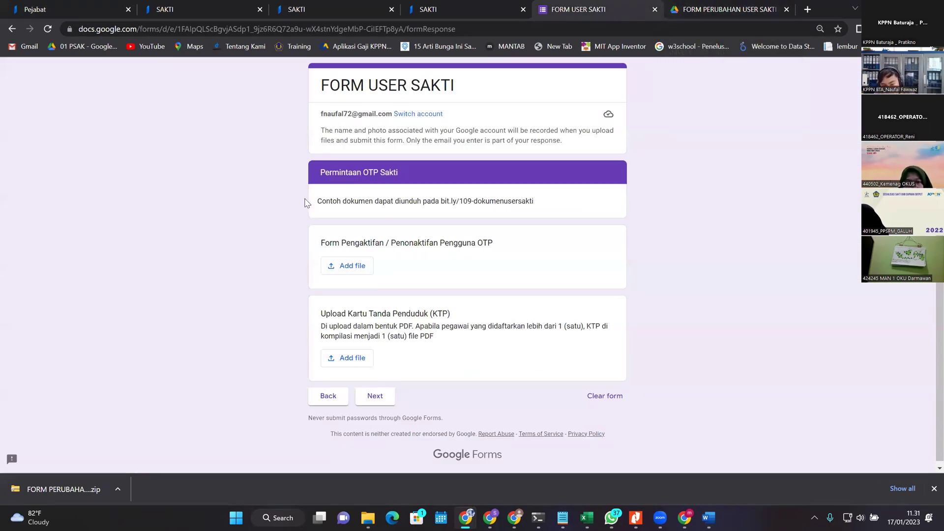
{"action": "left_click", "coordinate": [92, 6]}
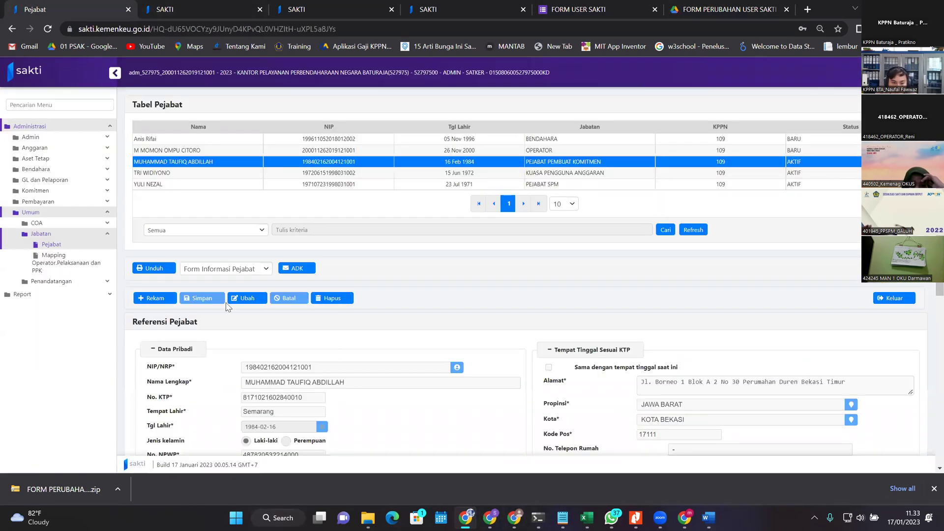
Step: Try the Form Informasi Pejabat download, cancel it, and load the Kuasa Pengguna Anggaran record
{"action": "left_click", "coordinate": [224, 269]}
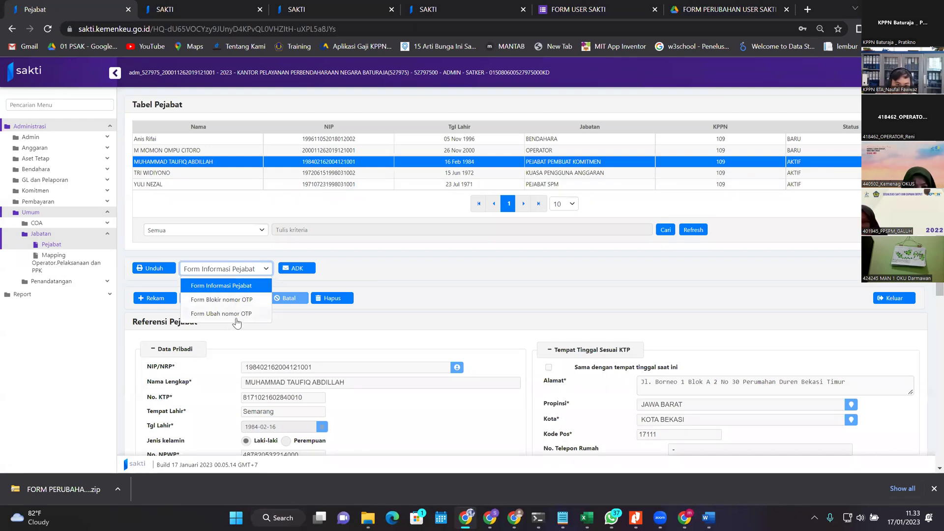
{"action": "left_click", "coordinate": [483, 311]}
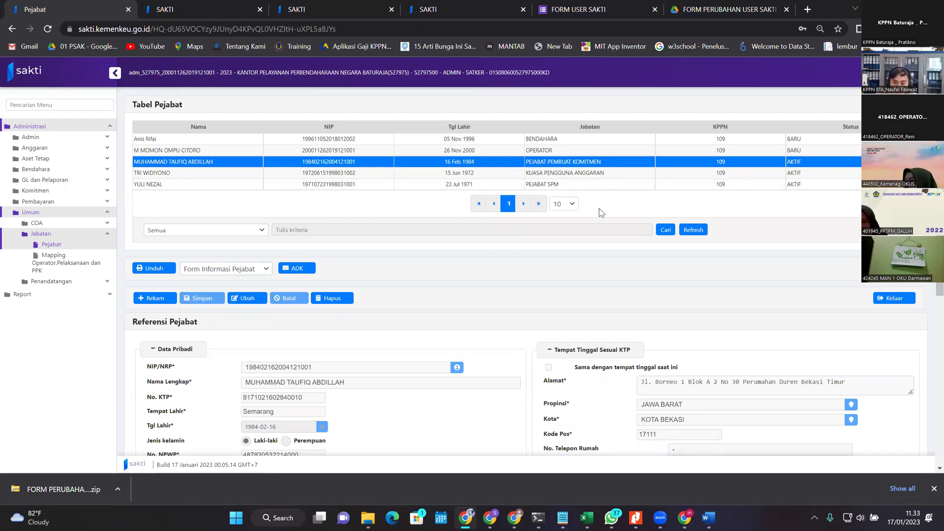
{"action": "left_click", "coordinate": [742, 153]}
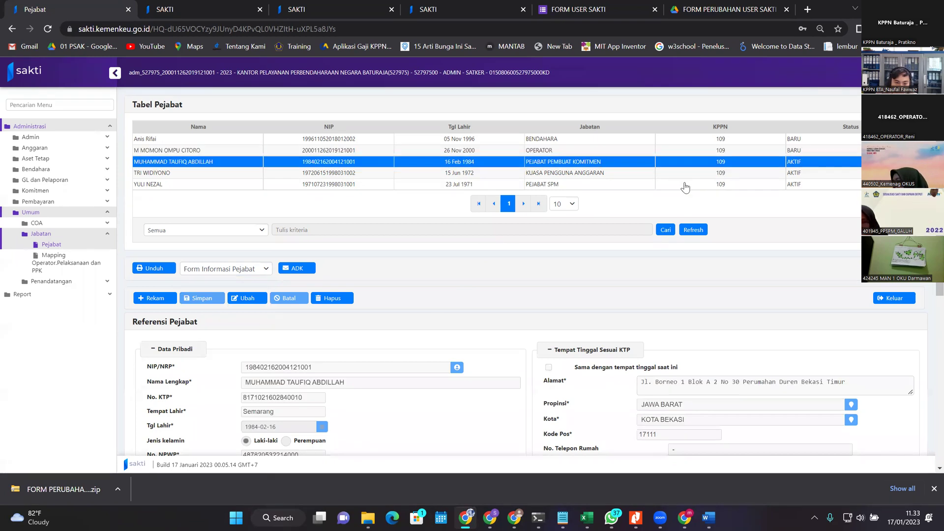
{"action": "left_click", "coordinate": [154, 268]}
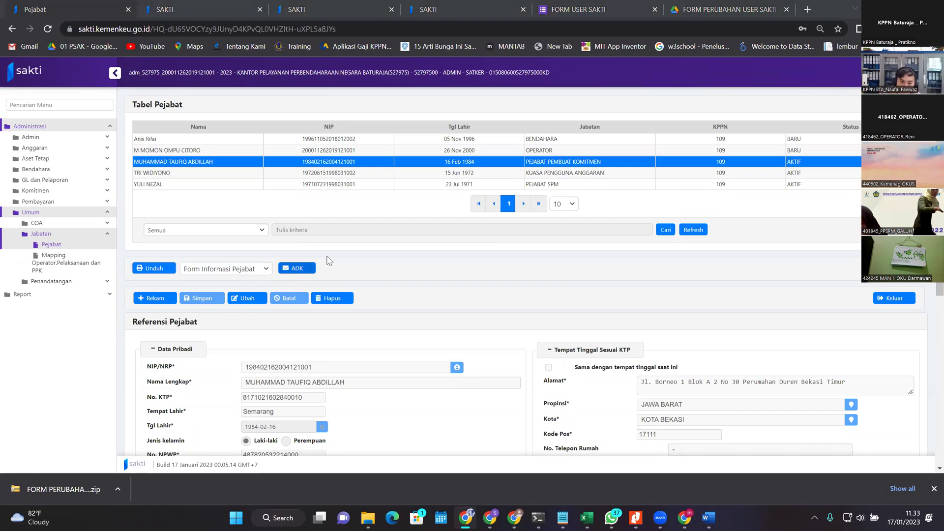
{"action": "left_click", "coordinate": [491, 280]}
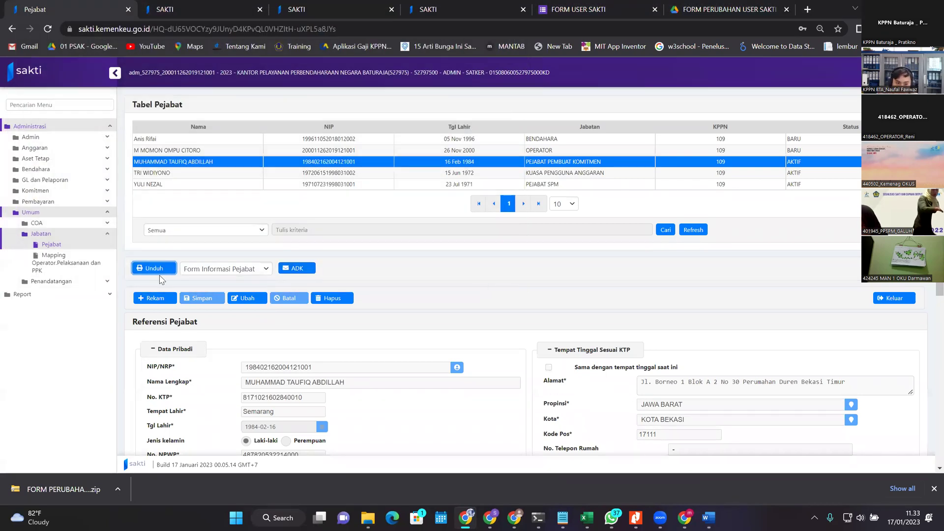
{"action": "left_click", "coordinate": [246, 270]}
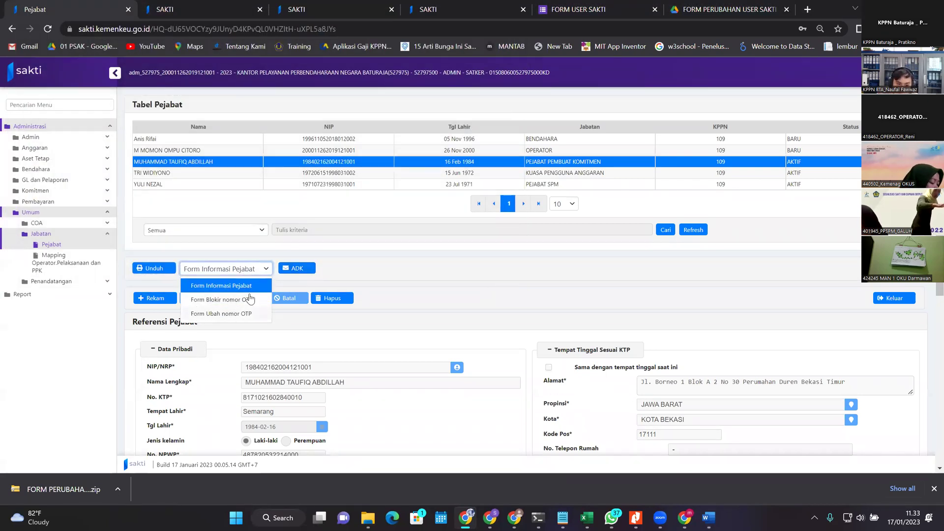
{"action": "left_click", "coordinate": [480, 175]}
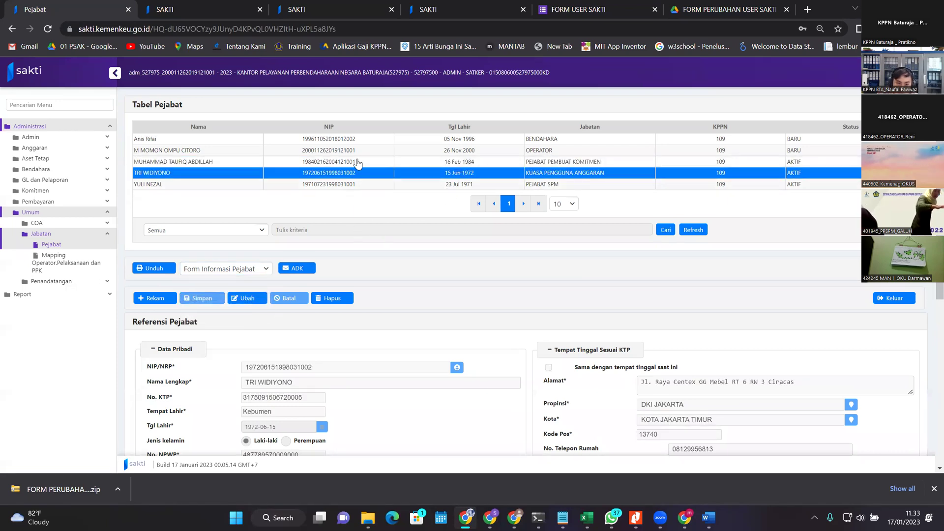
{"action": "left_click", "coordinate": [239, 275]}
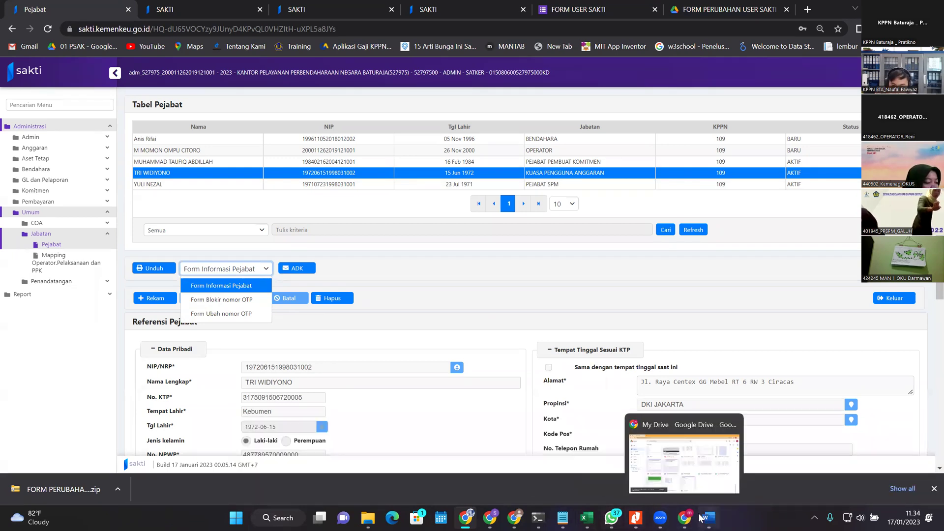
Step: Open Form Pengaktifan Pengguna OTP (1) from the FORM PERUBAHAN USER SAKTI folder
{"action": "mouse_move", "coordinate": [471, 517]}
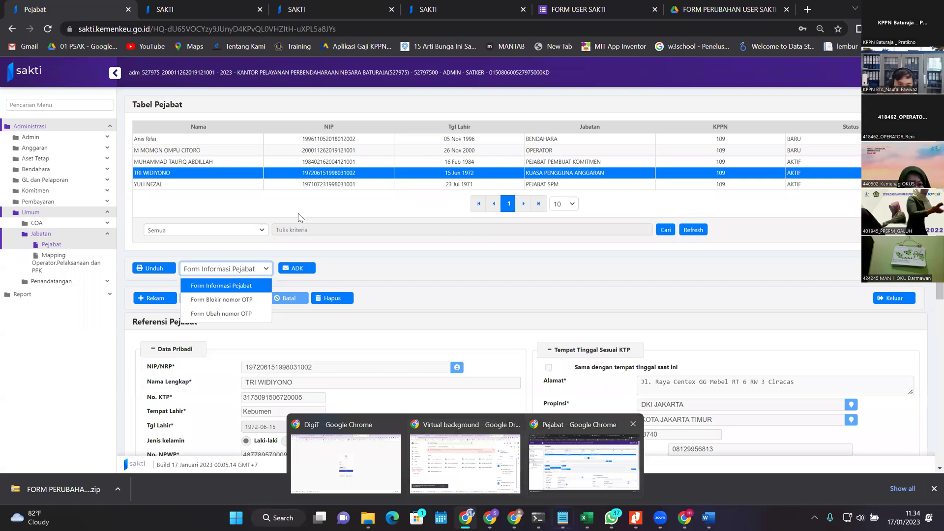
{"action": "left_click", "coordinate": [368, 518]}
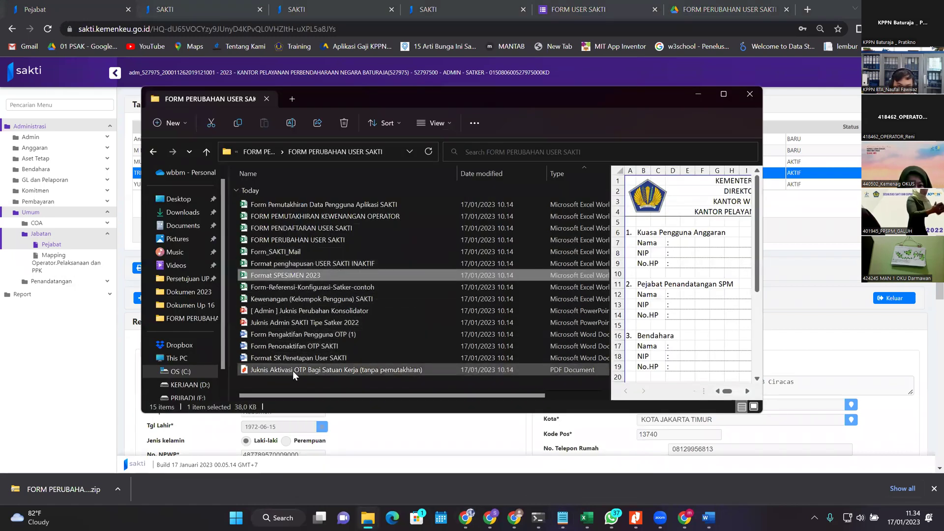
{"action": "key", "text": "alt+Tab"}
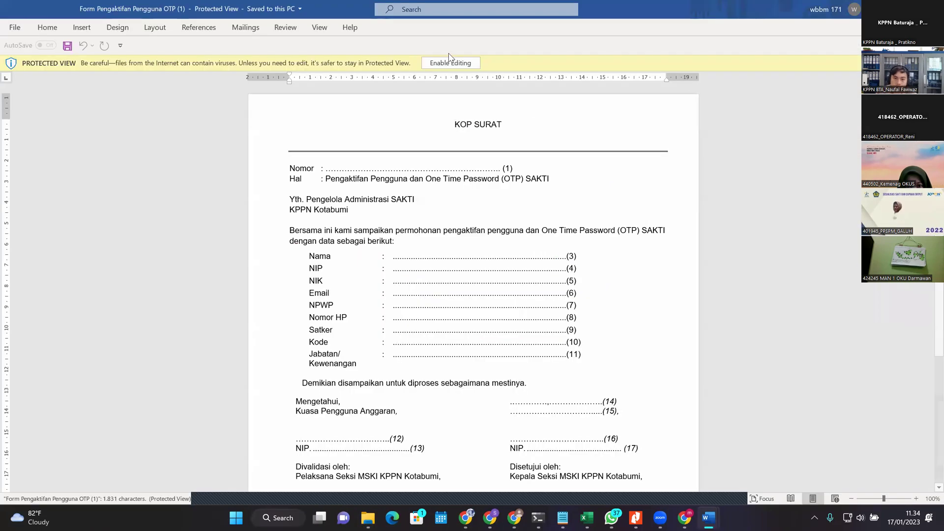
Step: Enable editing on Form Pengaktifan Pengguna OTP (1) and select Kotabumi in the approval line
{"action": "left_click", "coordinate": [450, 62]}
{"action": "scroll", "coordinate": [580, 285], "scroll_direction": "down", "scroll_amount": 5}
{"action": "scroll", "coordinate": [580, 390], "scroll_direction": "down", "scroll_amount": 3}
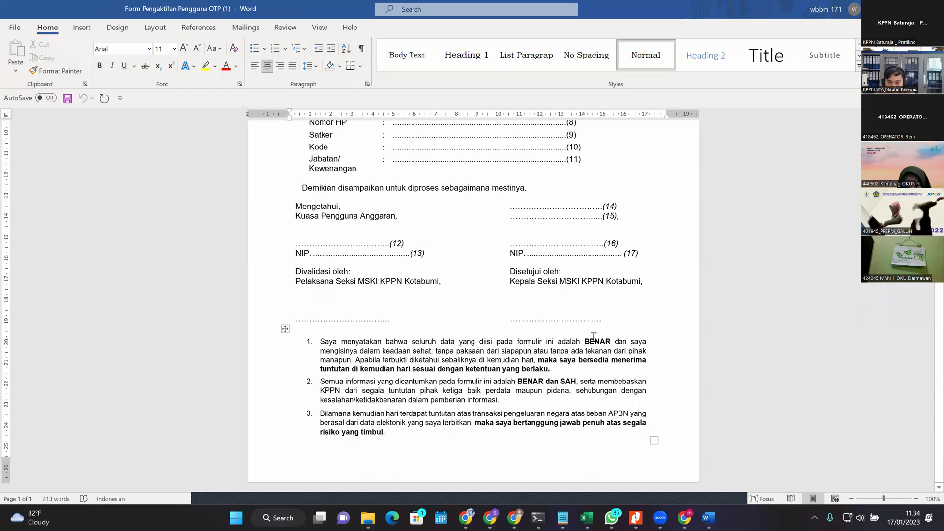
{"action": "left_click_drag", "start_coordinate": [607, 281], "coordinate": [642, 282]}
{"action": "scroll", "coordinate": [692, 320], "scroll_direction": "up", "scroll_amount": 3}
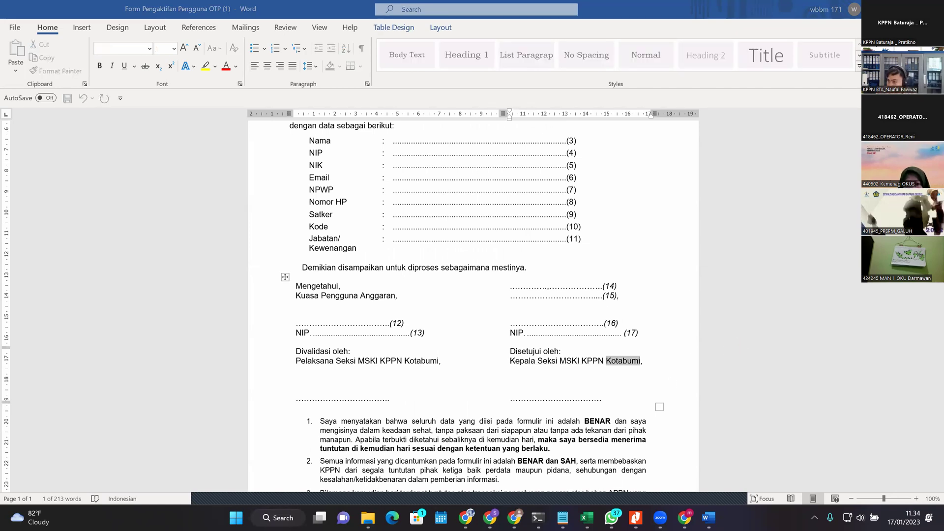
Step: Replace all three occurrences of Kotabumi with Baturaja throughout the form
{"action": "key", "text": "ctrl+h"}
{"action": "key", "text": "Tab"}
{"action": "type", "text": "batura"}
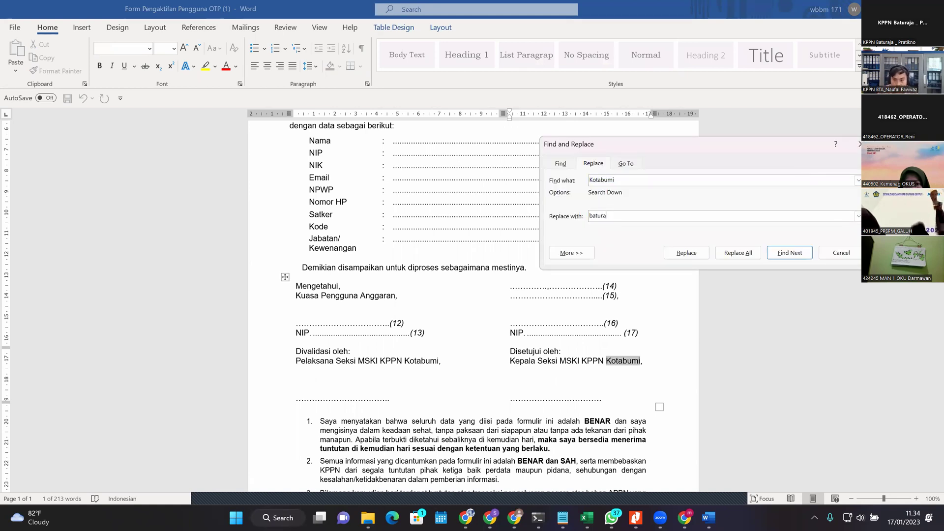
{"action": "key", "text": "BackSpace"}
{"action": "key", "text": "BackSpace"}
{"action": "key", "text": "BackSpace"}
{"action": "key", "text": "BackSpace"}
{"action": "key", "text": "BackSpace"}
{"action": "key", "text": "BackSpace"}
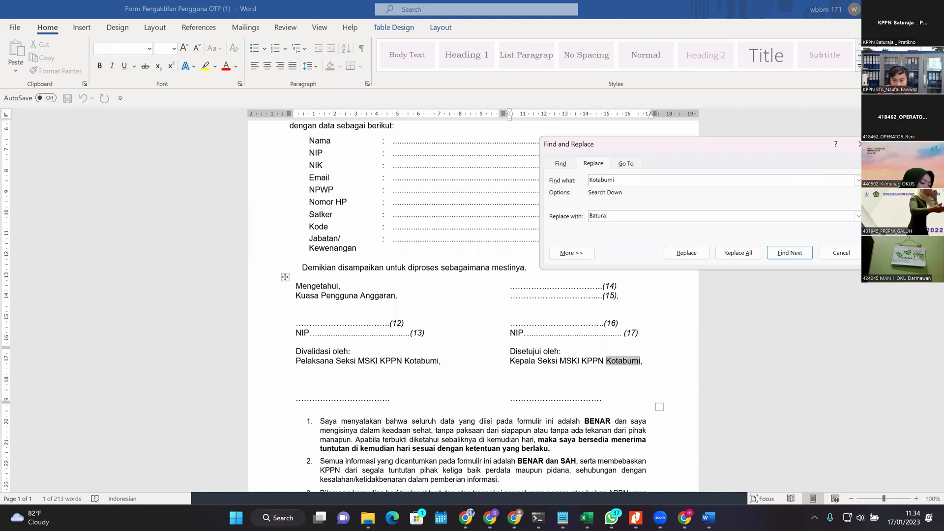
{"action": "key", "text": "alt+a"}
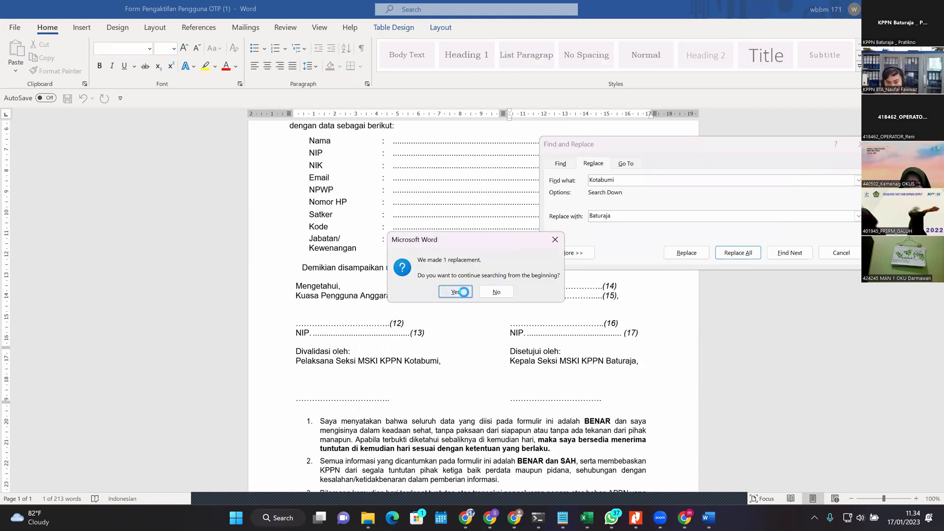
{"action": "left_click", "coordinate": [476, 288]}
{"action": "scroll", "coordinate": [714, 284], "scroll_direction": "down", "scroll_amount": 2}
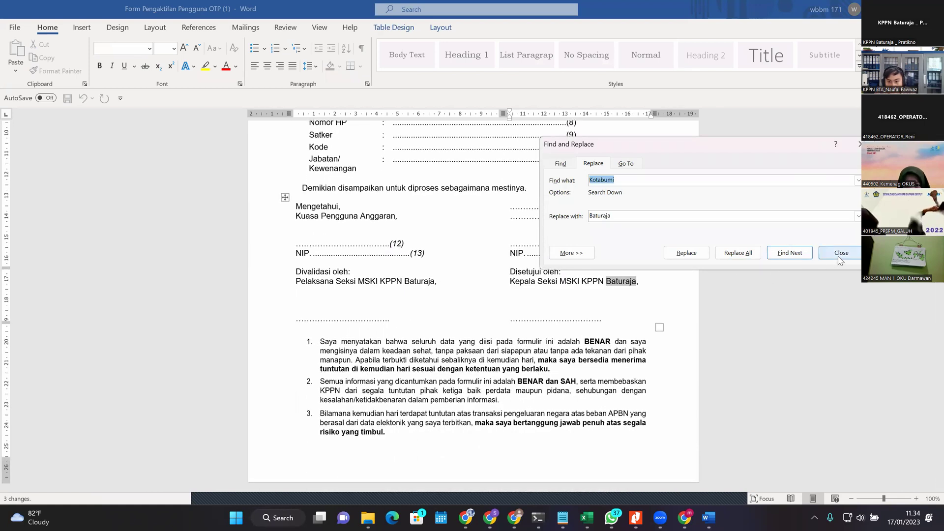
{"action": "left_click", "coordinate": [840, 253]}
{"action": "scroll", "coordinate": [722, 260], "scroll_direction": "up", "scroll_amount": 6}
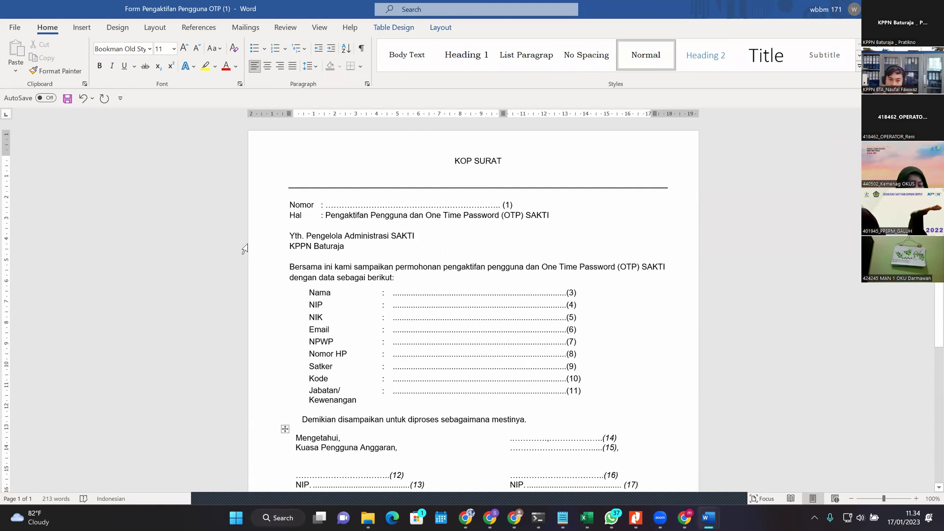
Step: Insert a blank line below "Kuasa Pengguna Anggaran," in the left signature cell
{"action": "left_click", "coordinate": [368, 201]}
{"action": "left_click_drag", "start_coordinate": [366, 216], "coordinate": [463, 216]}
{"action": "scroll", "coordinate": [405, 257], "scroll_direction": "down", "scroll_amount": 1}
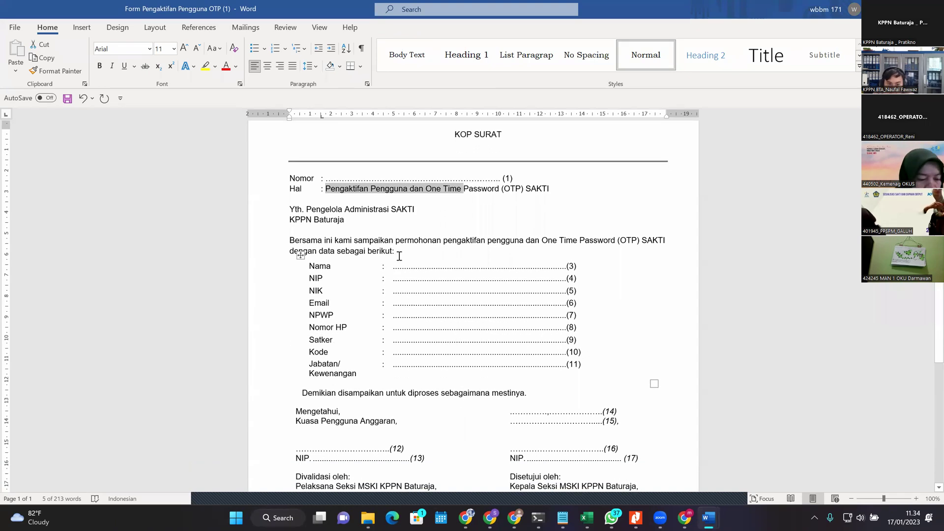
{"action": "left_click_drag", "start_coordinate": [434, 265], "coordinate": [492, 364]}
{"action": "scroll", "coordinate": [501, 362], "scroll_direction": "down", "scroll_amount": 6}
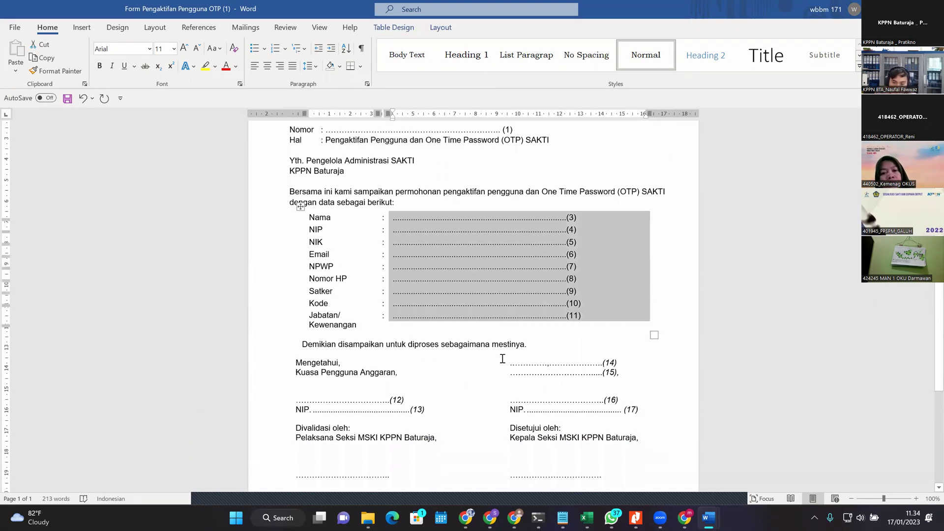
{"action": "scroll", "coordinate": [433, 303], "scroll_direction": "up", "scroll_amount": 3}
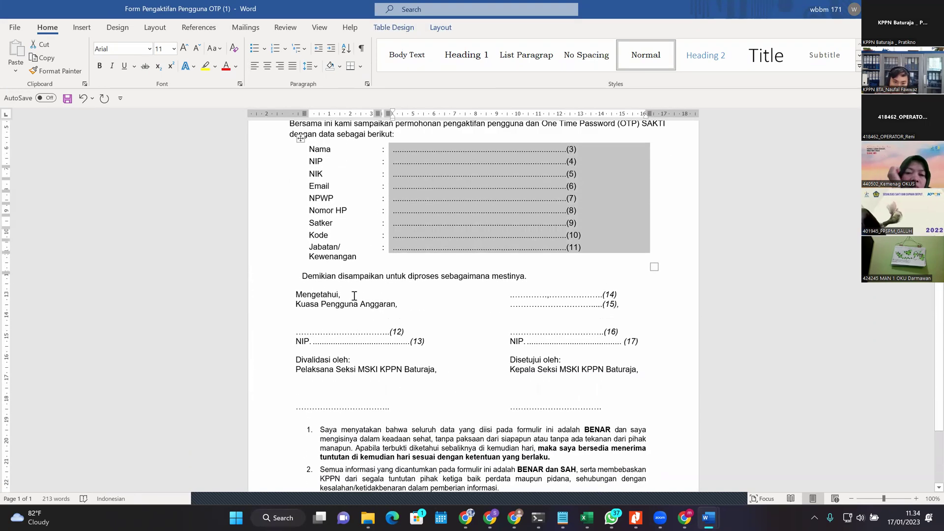
{"action": "left_click", "coordinate": [418, 316]}
{"action": "key", "text": "Return"}
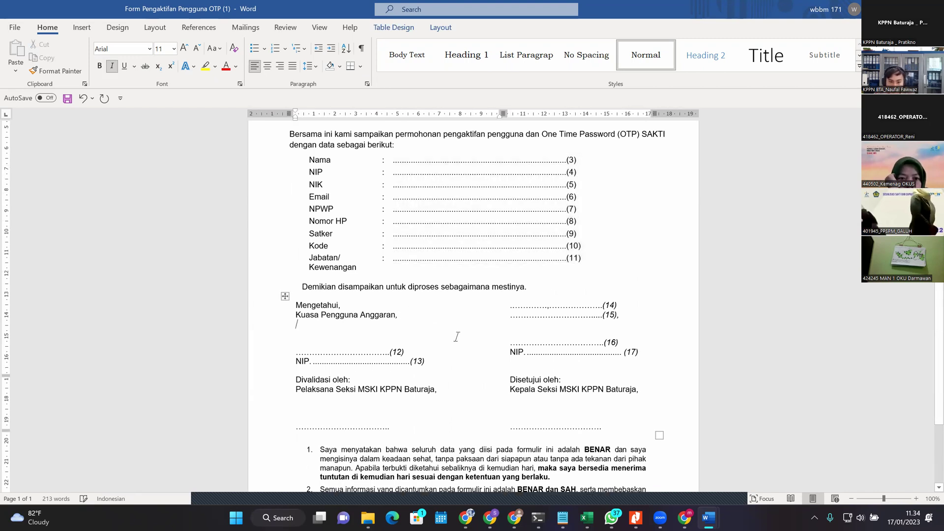
Step: Select the right signature cell and whole signature row to check the layout
{"action": "left_click_drag", "start_coordinate": [316, 322], "coordinate": [296, 315]}
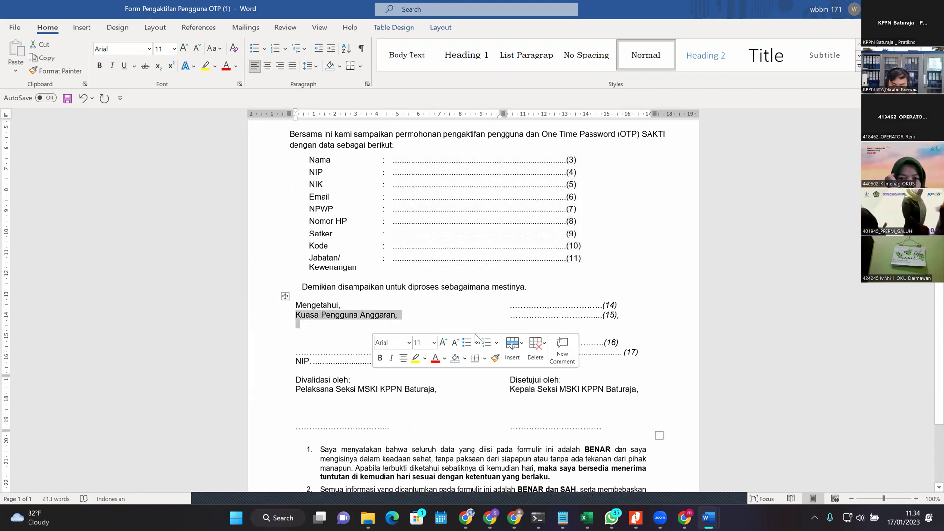
{"action": "left_click_drag", "start_coordinate": [621, 315], "coordinate": [495, 299]}
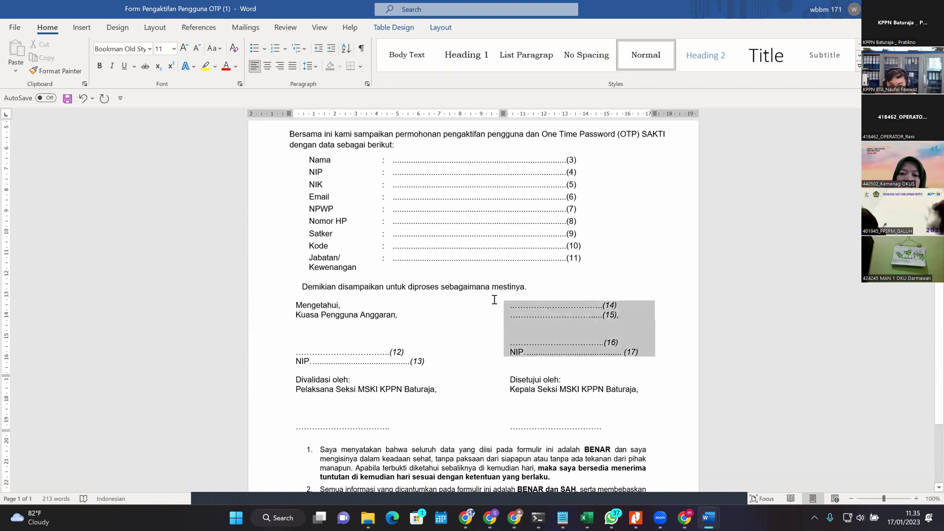
{"action": "left_click", "coordinate": [656, 326]}
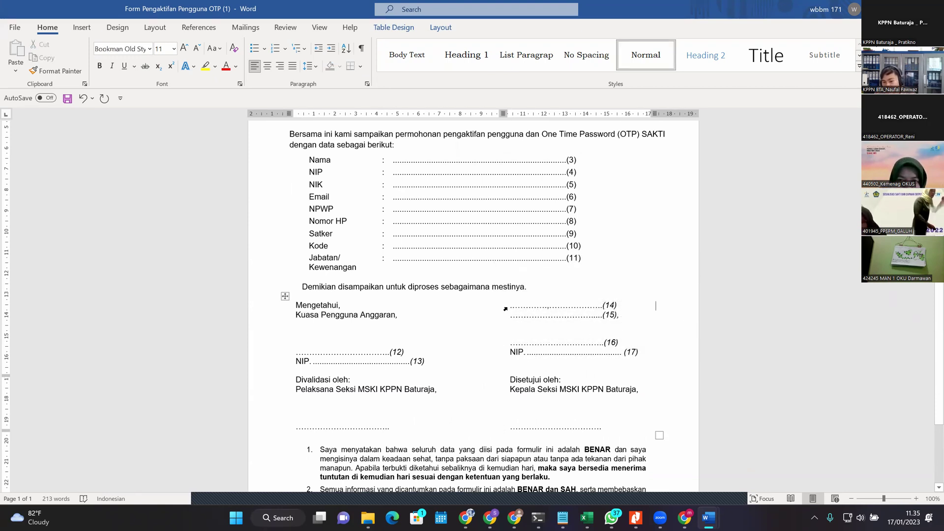
{"action": "mouse_move", "coordinate": [610, 316]}
{"action": "left_mouse_down"}
{"action": "mouse_move", "coordinate": [512, 303]}
{"action": "mouse_move", "coordinate": [521, 287]}
{"action": "left_mouse_up"}
{"action": "left_click", "coordinate": [648, 317]}
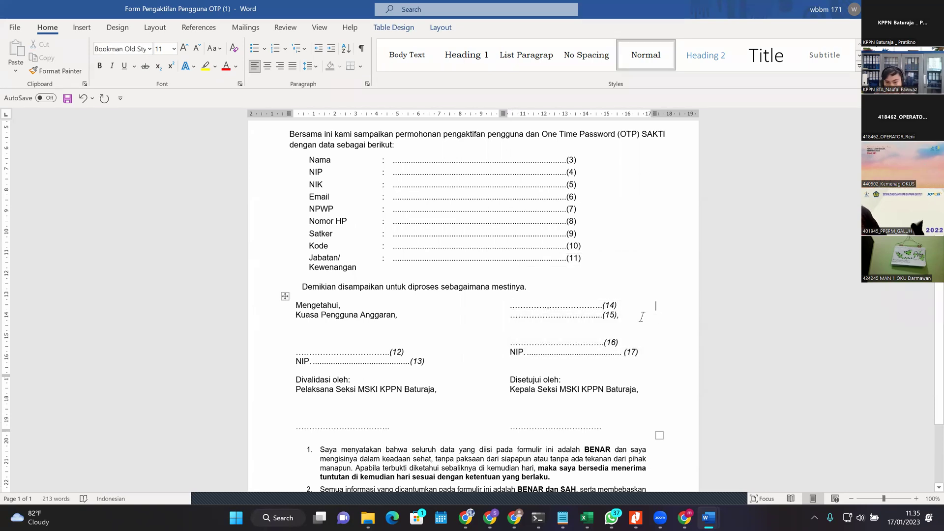
{"action": "mouse_move", "coordinate": [572, 317]}
{"action": "left_mouse_down"}
{"action": "mouse_move", "coordinate": [504, 303]}
{"action": "mouse_move", "coordinate": [344, 307]}
{"action": "left_mouse_up"}
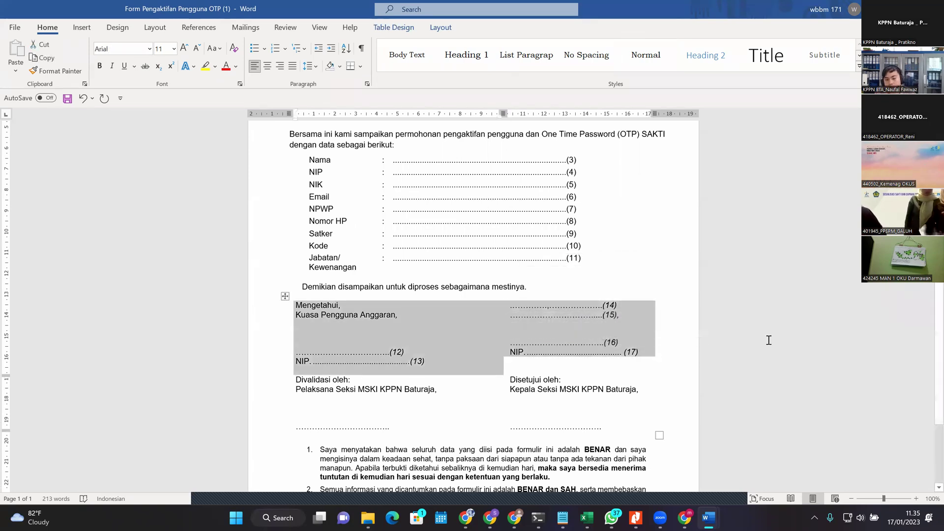
{"action": "left_click", "coordinate": [640, 305]}
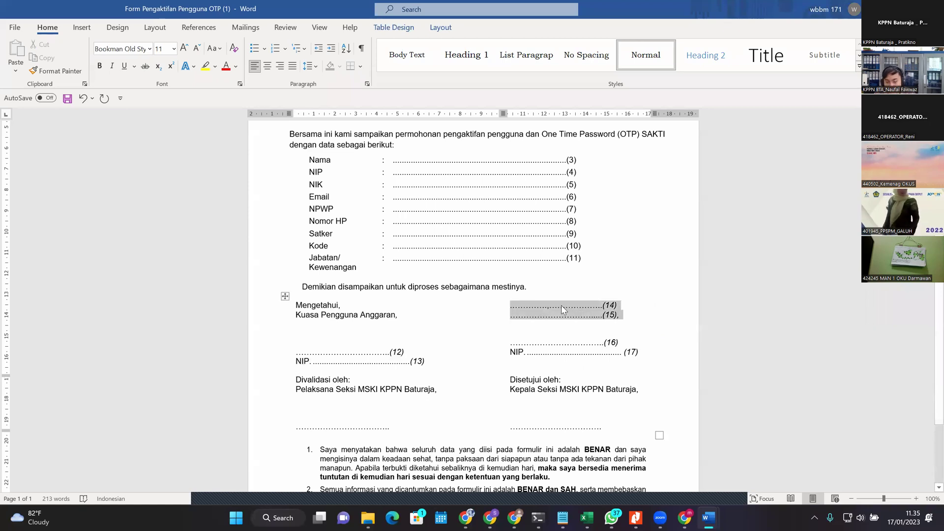
{"action": "left_click", "coordinate": [654, 320]}
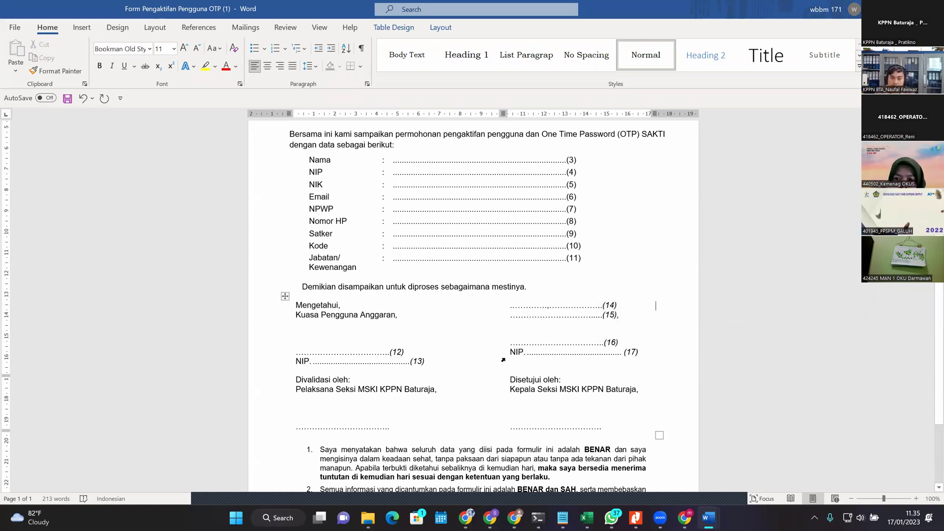
Step: Examine the dotted lines (11), (14), (15) and the Mengetahui block by selecting them
{"action": "left_click", "coordinate": [295, 315]}
{"action": "left_click_drag", "start_coordinate": [509, 308], "coordinate": [617, 318]}
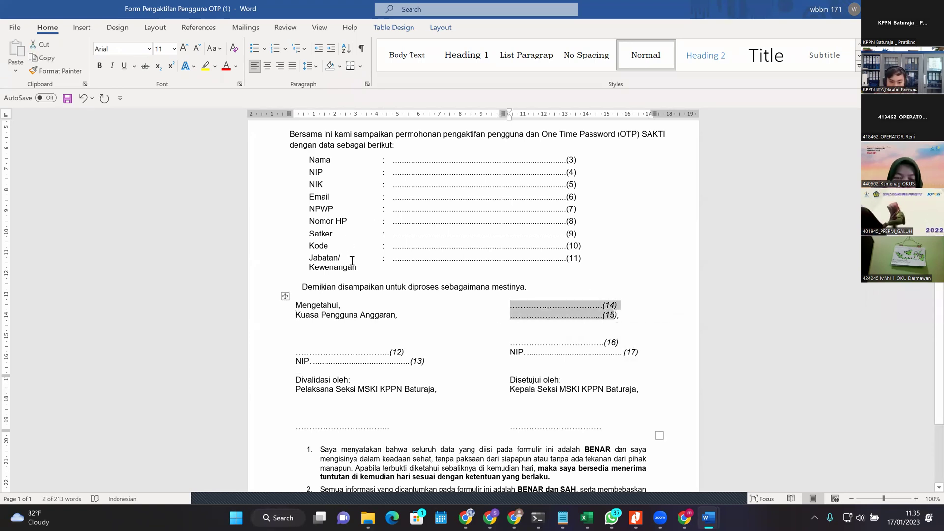
{"action": "left_click_drag", "start_coordinate": [392, 258], "coordinate": [592, 276]}
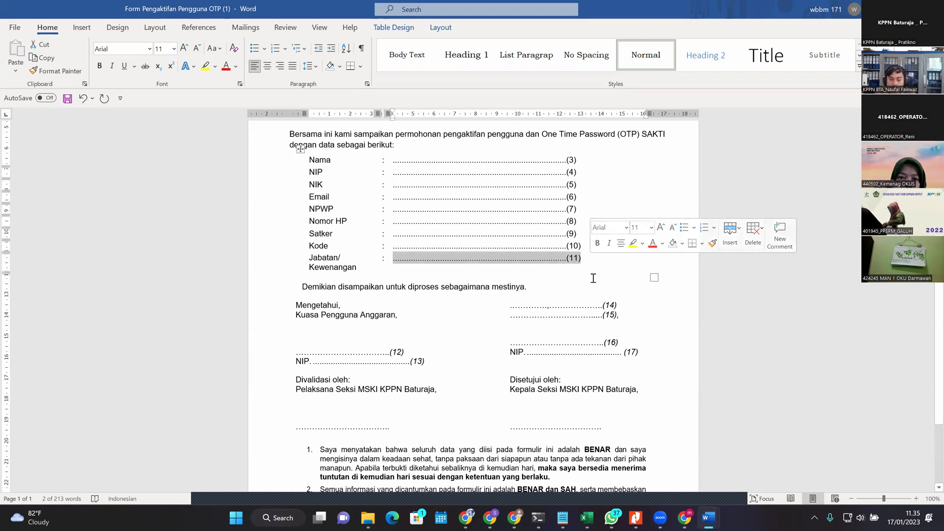
{"action": "left_click", "coordinate": [555, 338]}
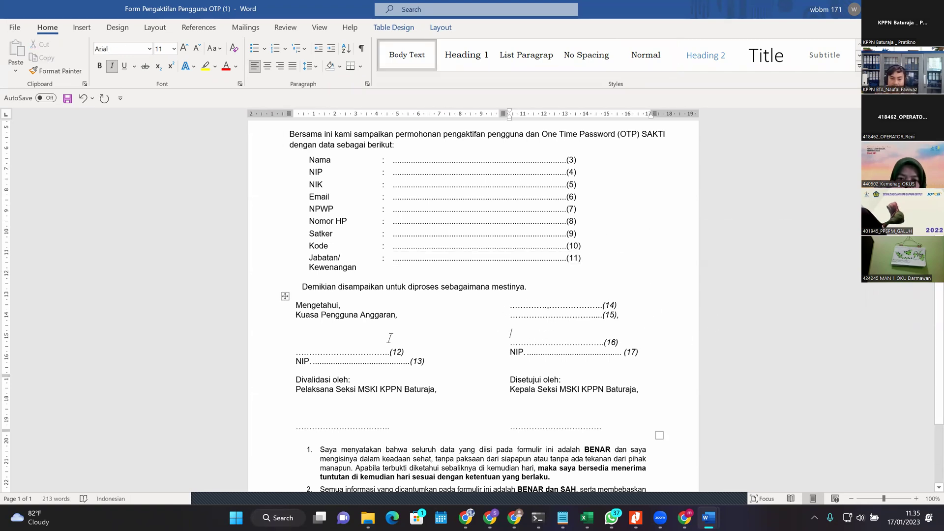
{"action": "left_click_drag", "start_coordinate": [512, 307], "coordinate": [646, 359]}
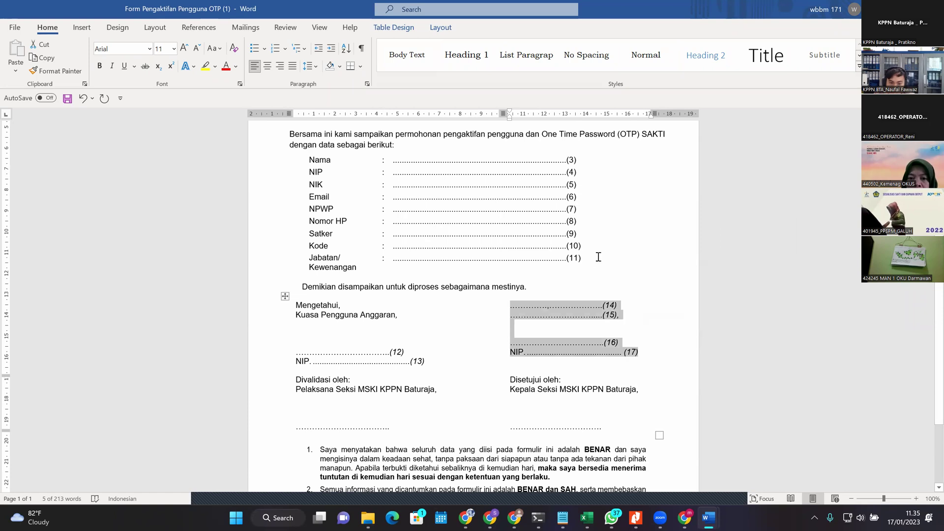
{"action": "left_click_drag", "start_coordinate": [296, 305], "coordinate": [392, 346]}
{"action": "left_click", "coordinate": [483, 392]}
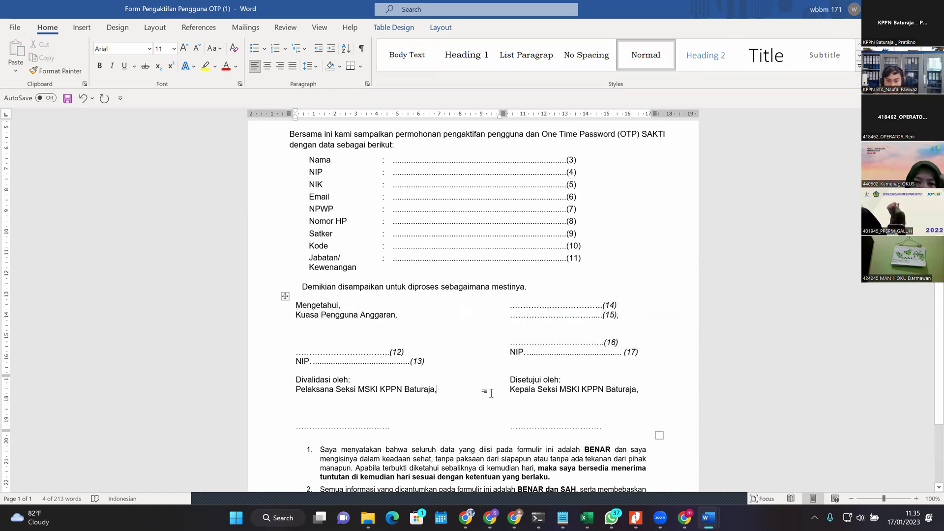
Step: Check the dotted signature lines and the Pelaksana Seksi and Kepala Seksi lines
{"action": "scroll", "coordinate": [416, 398], "scroll_direction": "down", "scroll_amount": 1}
{"action": "scroll", "coordinate": [416, 399], "scroll_direction": "down", "scroll_amount": 1}
{"action": "left_click", "coordinate": [414, 383]}
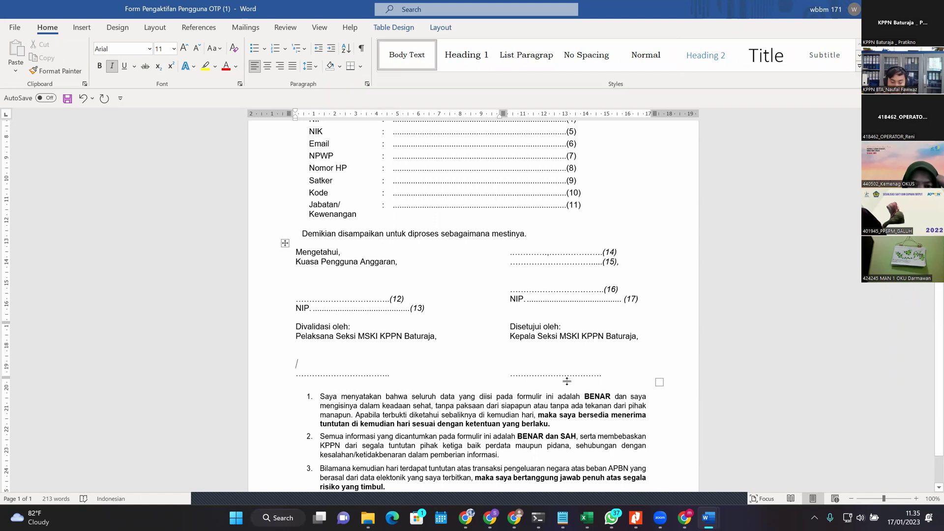
{"action": "left_click", "coordinate": [553, 362]}
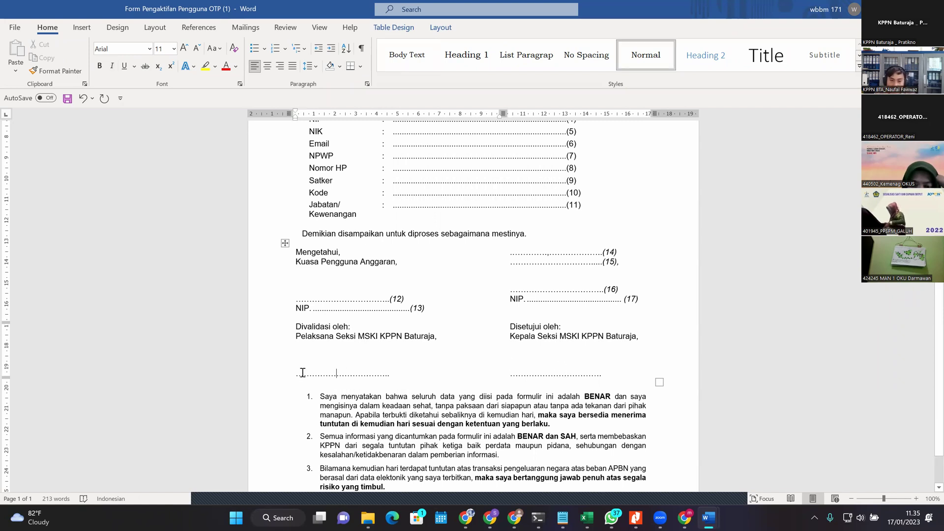
{"action": "left_click", "coordinate": [274, 377]}
{"action": "key", "text": "Right"}
{"action": "left_click", "coordinate": [391, 354]}
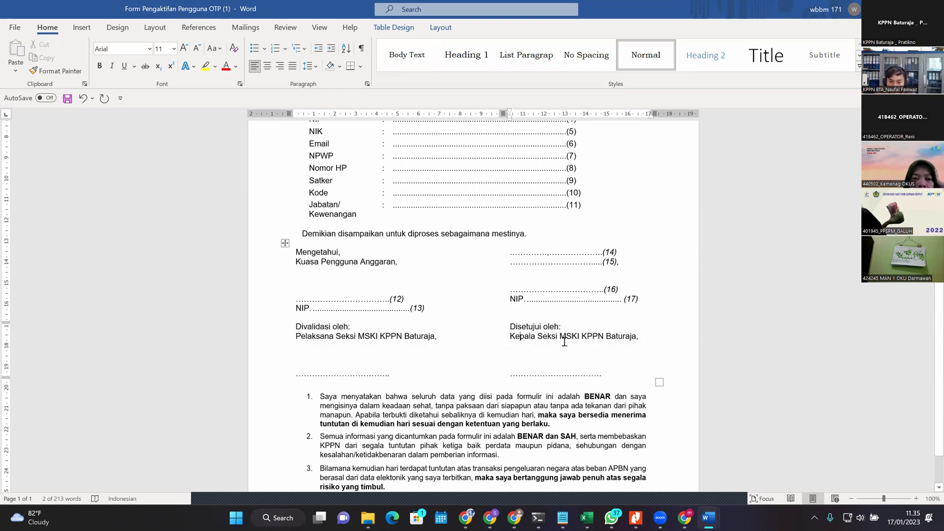
{"action": "key", "text": "Tab"}
Step: Select the whole signature table to review the finished block
{"action": "left_click", "coordinate": [323, 336]}
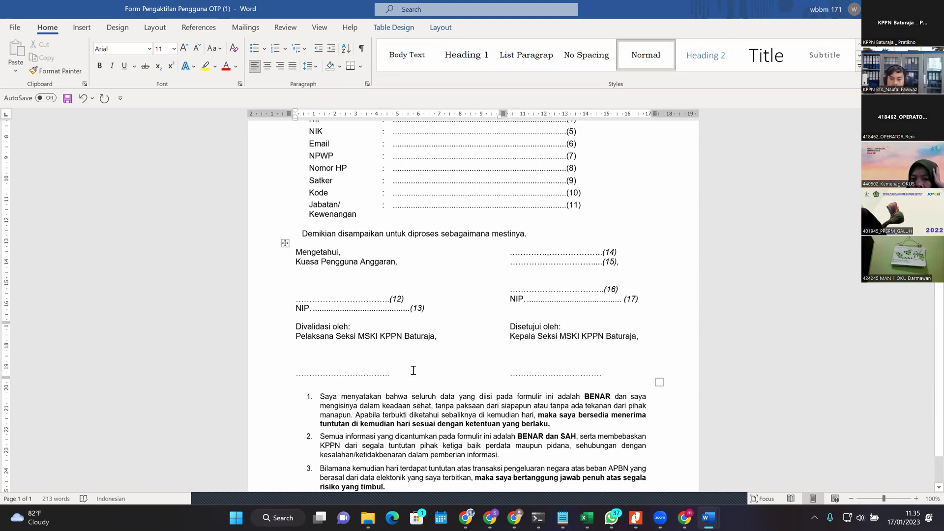
{"action": "scroll", "coordinate": [354, 399], "scroll_direction": "down", "scroll_amount": 1}
{"action": "scroll", "coordinate": [449, 321], "scroll_direction": "up", "scroll_amount": 5}
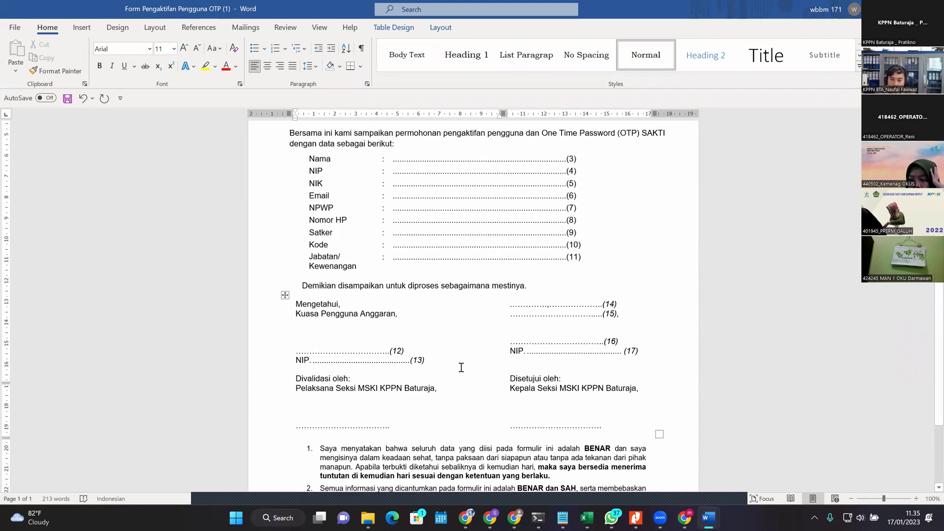
{"action": "scroll", "coordinate": [503, 356], "scroll_direction": "down", "scroll_amount": 4}
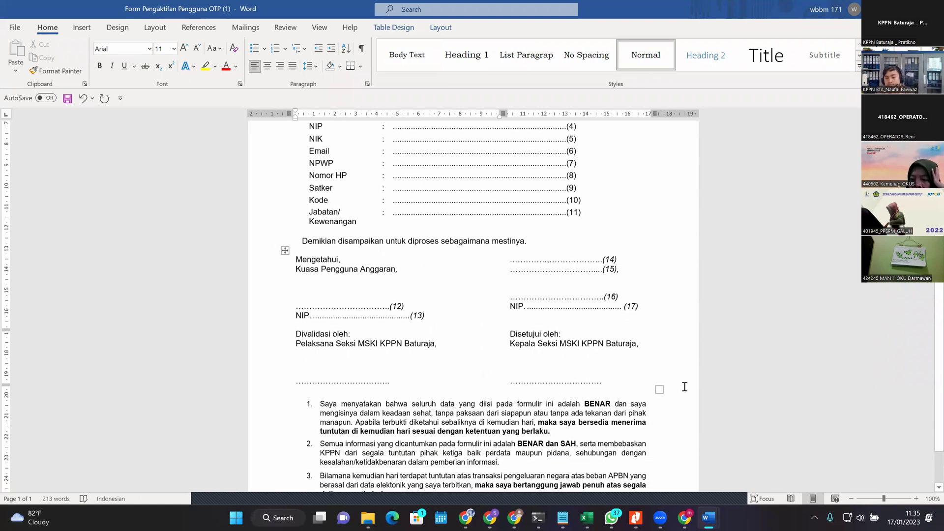
{"action": "left_click_drag", "start_coordinate": [575, 378], "coordinate": [311, 287]}
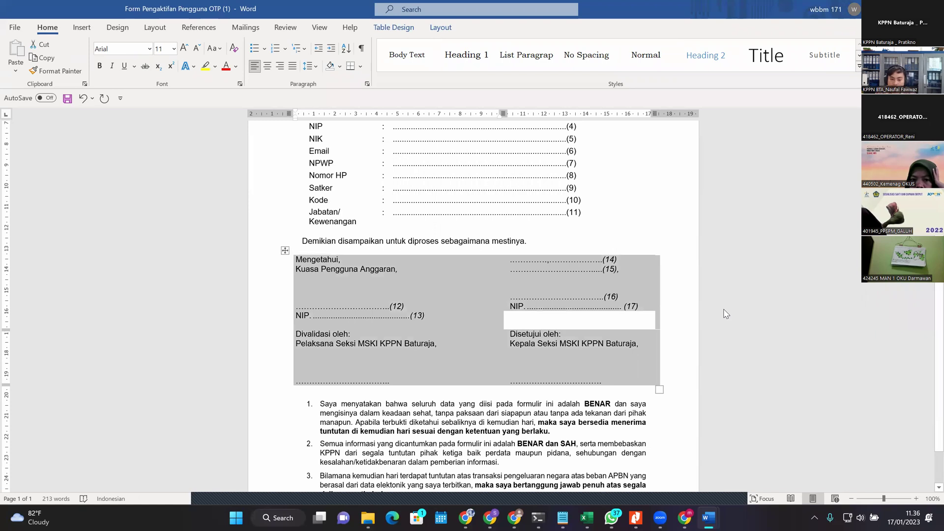
Step: Insert a blank line above the (16) dotted line in the OTP form's signature area
{"action": "key", "text": "Right"}
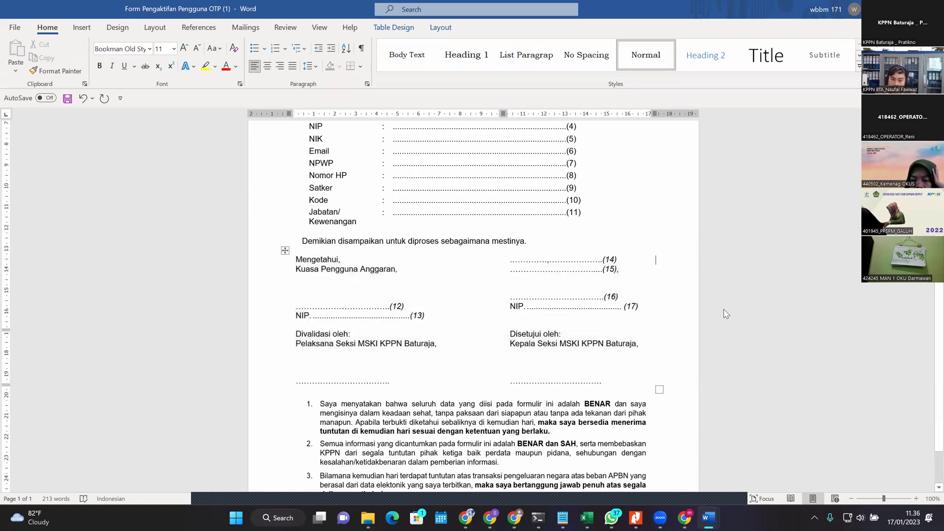
{"action": "left_click", "coordinate": [550, 295]}
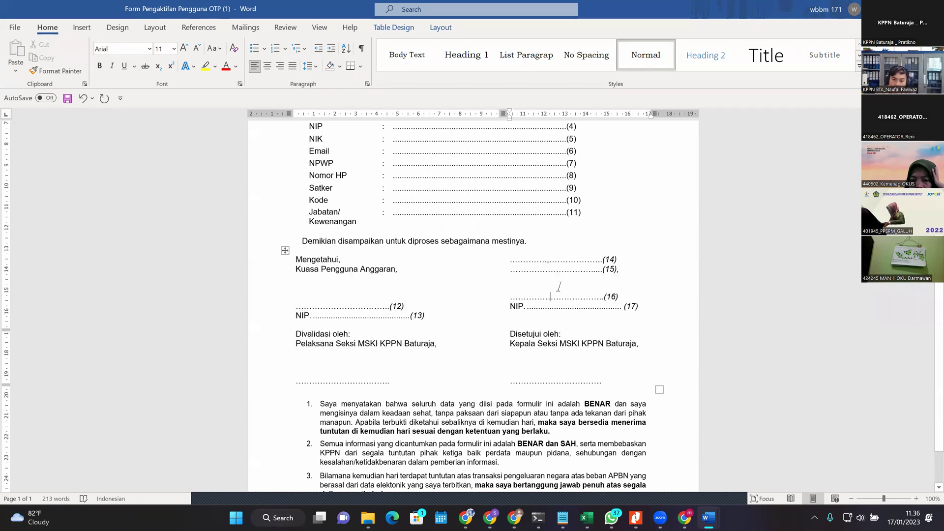
{"action": "left_click", "coordinate": [511, 298]}
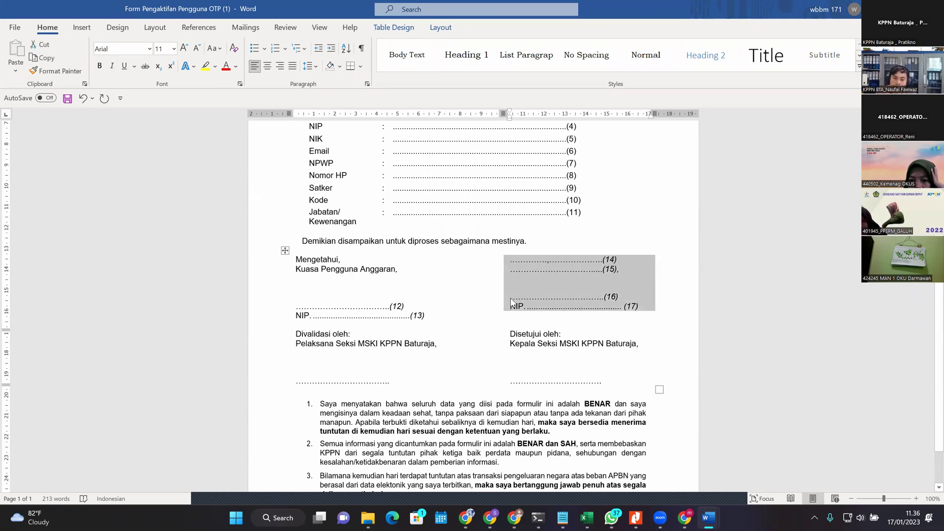
{"action": "left_click", "coordinate": [511, 297]}
{"action": "key", "text": "Return"}
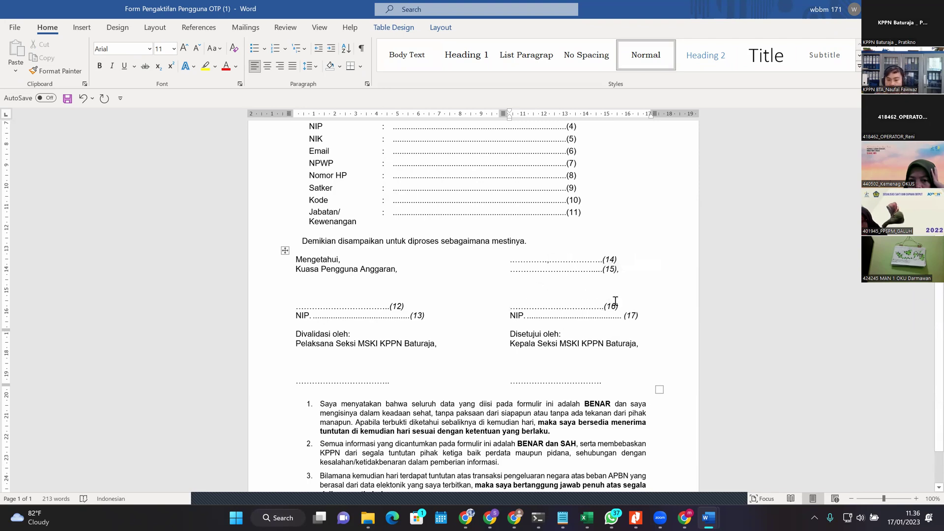
Step: Check the (14), (15) and signature dotted lines, then leave Word for the SAKTI page
{"action": "left_click", "coordinate": [741, 260]}
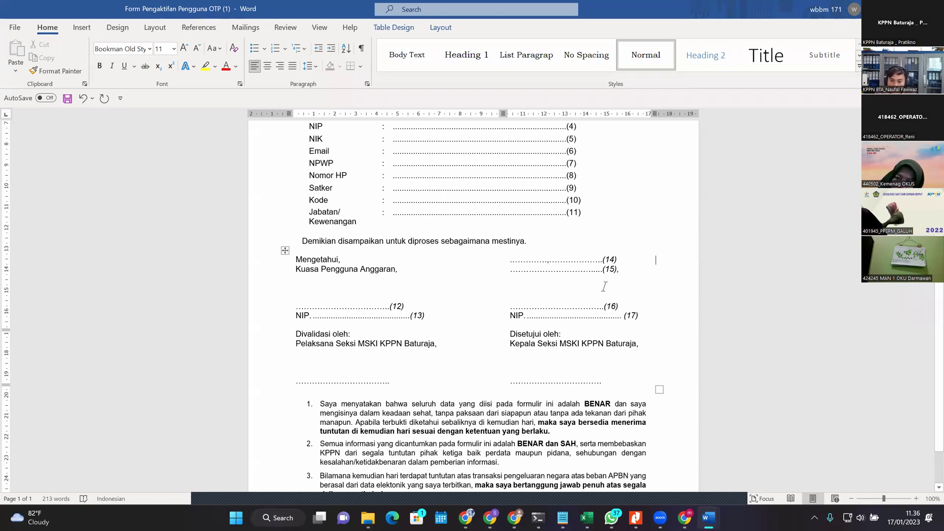
{"action": "mouse_move", "coordinate": [621, 280]}
{"action": "left_mouse_down"}
{"action": "mouse_move", "coordinate": [554, 260]}
{"action": "mouse_move", "coordinate": [530, 265]}
{"action": "left_mouse_up"}
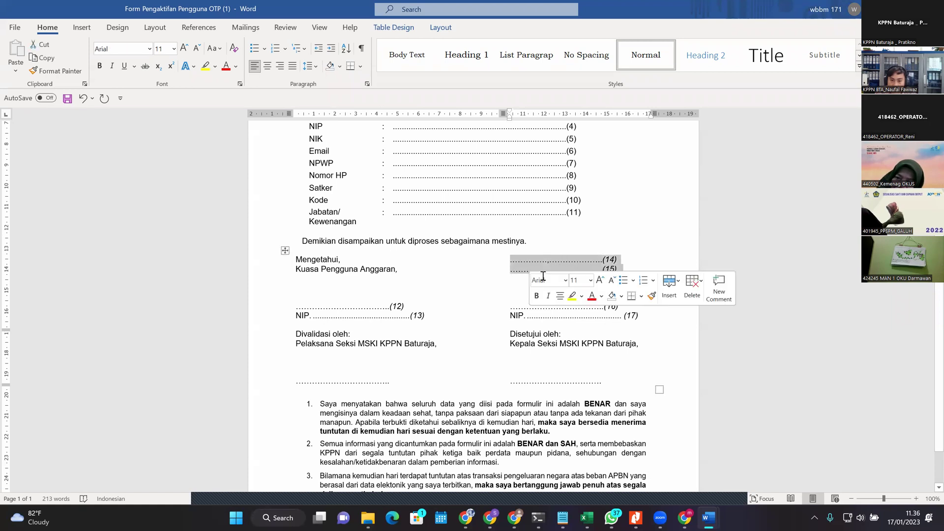
{"action": "left_click", "coordinate": [630, 259]}
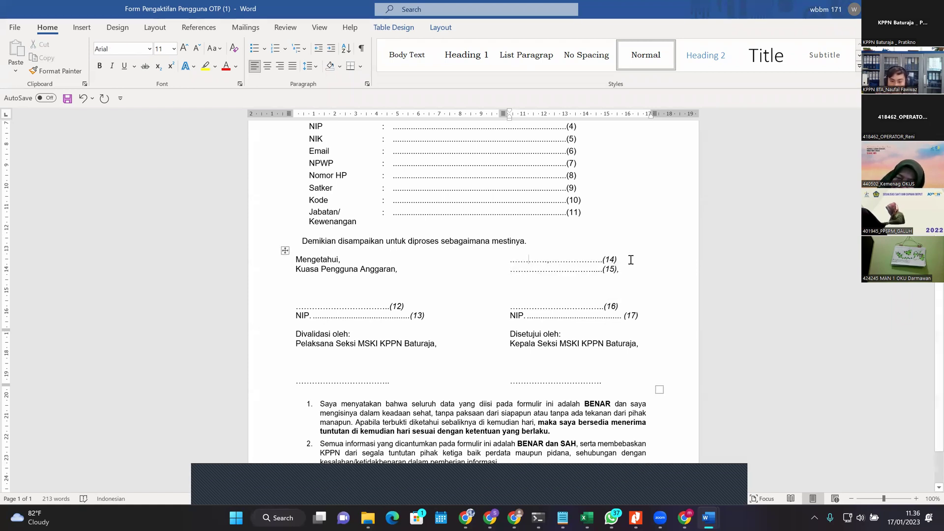
{"action": "left_click", "coordinate": [626, 279]}
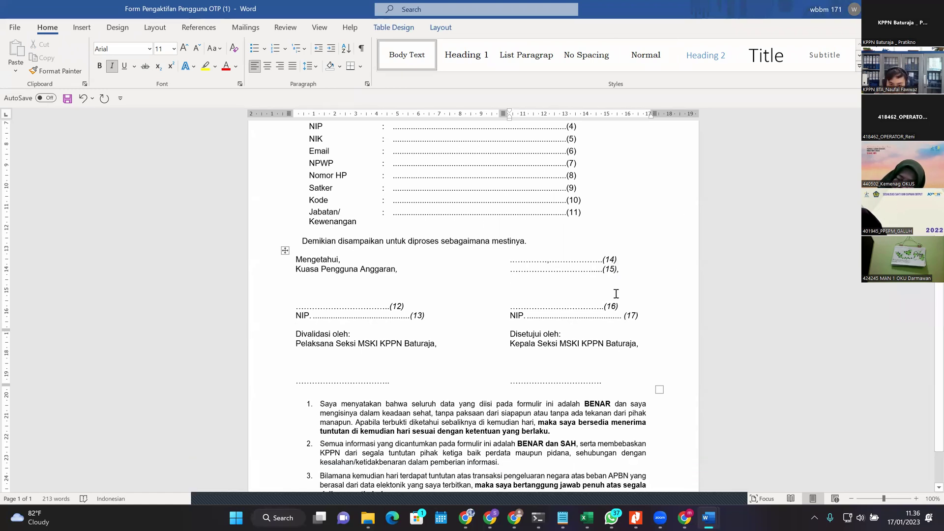
{"action": "left_click", "coordinate": [533, 365]}
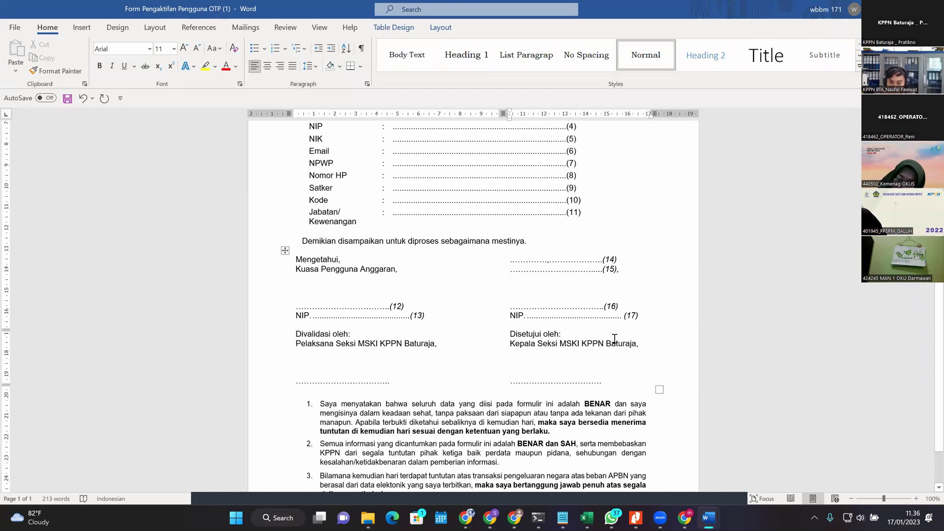
{"action": "left_click", "coordinate": [421, 360]}
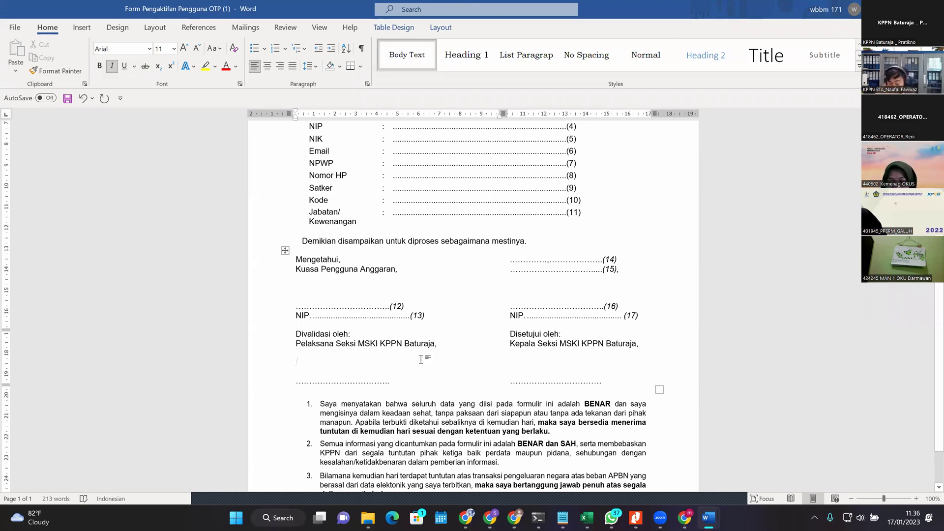
{"action": "key", "text": "alt+Tab"}
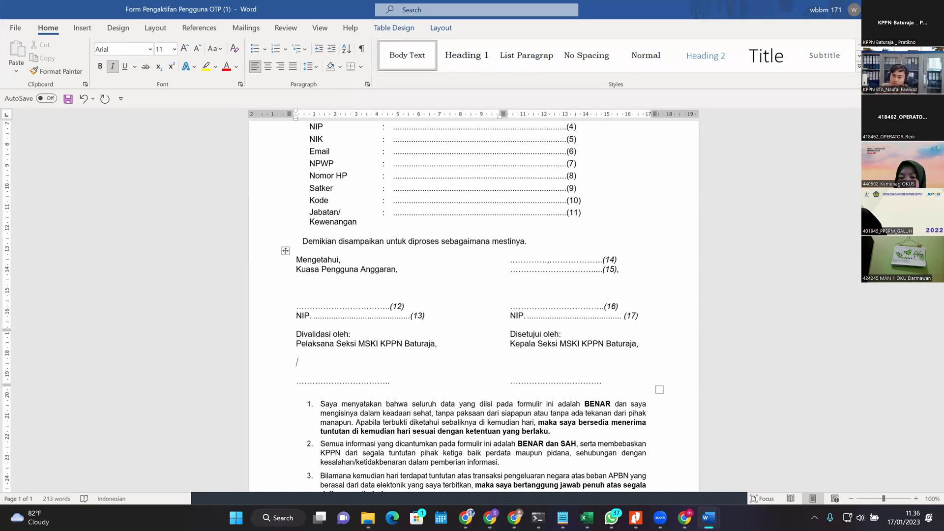
{"action": "key", "text": "alt+Tab"}
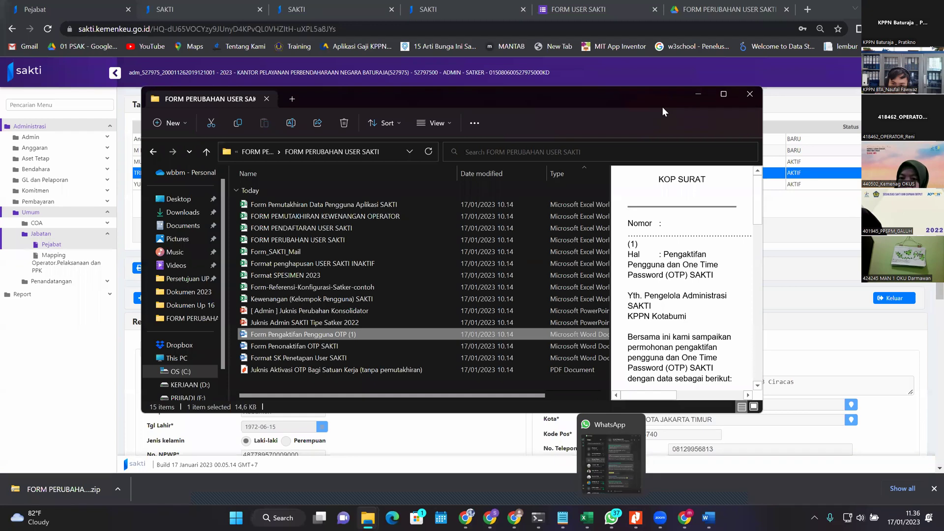
Step: Dismiss the open form options list on the SAKTI page and bring back the form folder
{"action": "left_click", "coordinate": [697, 94]}
{"action": "left_click", "coordinate": [551, 295]}
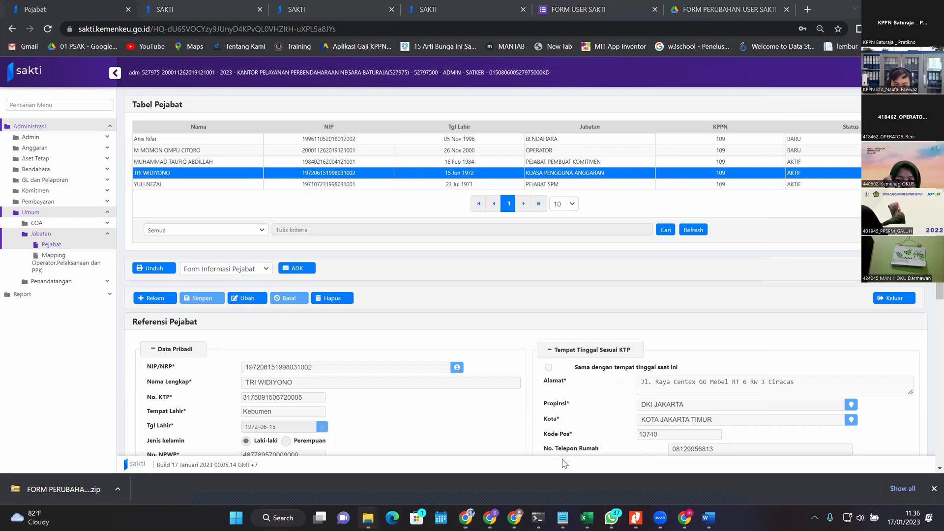
{"action": "key", "text": "alt+Tab"}
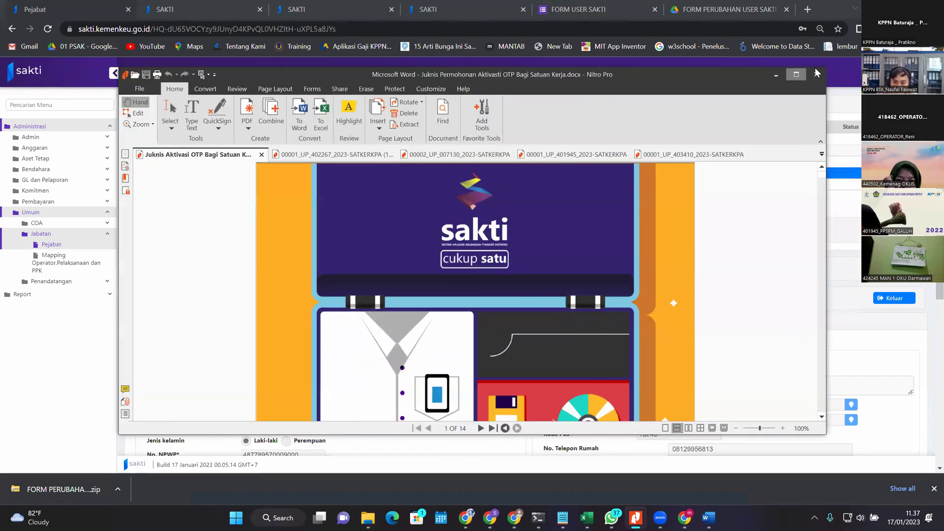
Step: Close all open PDFs in Nitro Pro, then open the Juknis Aktivasi OTP guide maximized
{"action": "left_click", "coordinate": [815, 75]}
{"action": "left_click", "coordinate": [487, 279]}
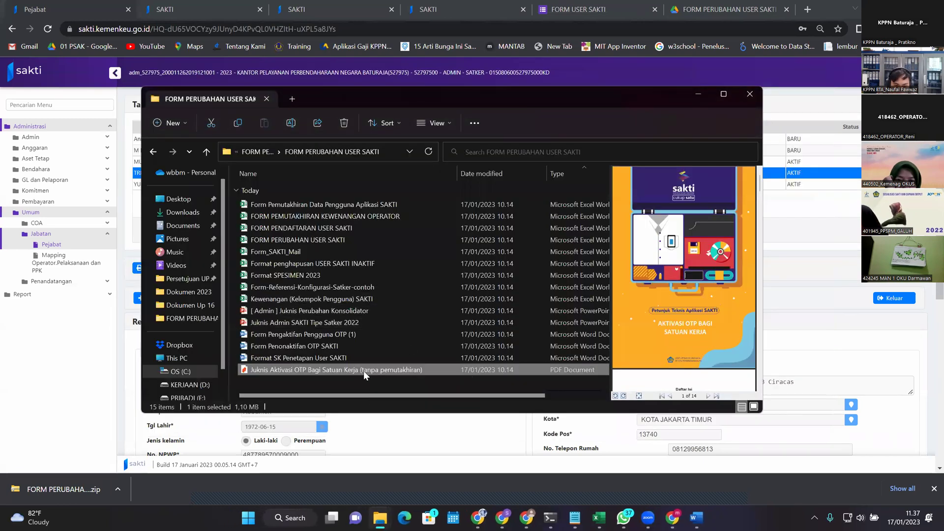
{"action": "double_click", "coordinate": [364, 371]}
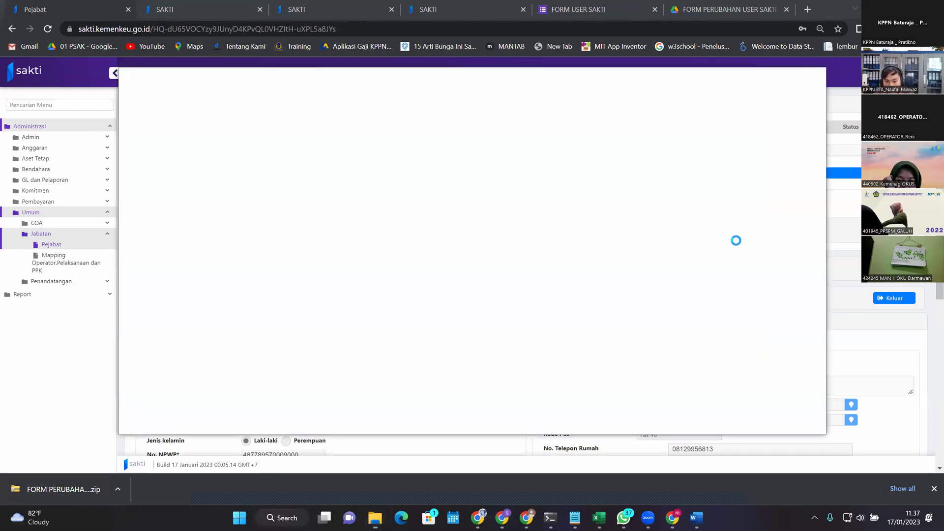
{"action": "left_click", "coordinate": [797, 75]}
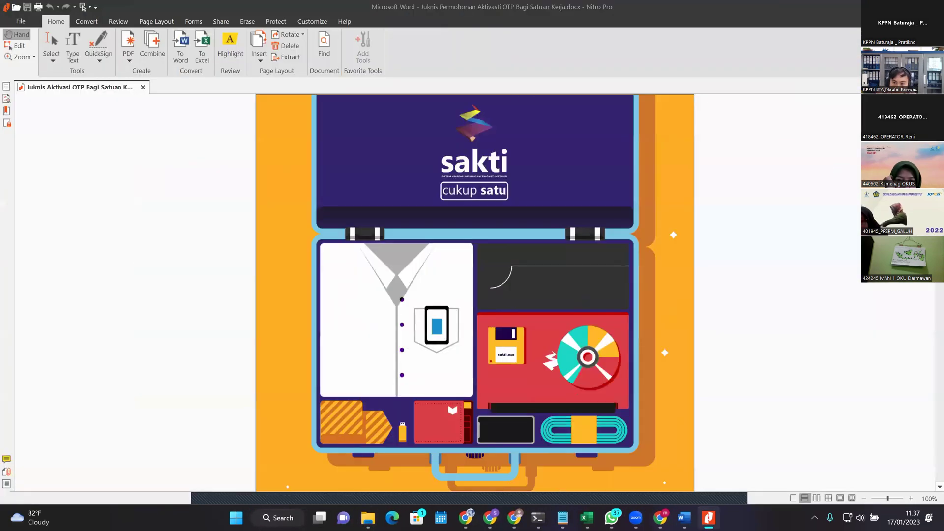
Step: Read through the Juknis guide's sections I–IV, stopping at page 5's list of documents for KPPN
{"action": "scroll", "coordinate": [474, 292], "scroll_direction": "down", "scroll_amount": 20}
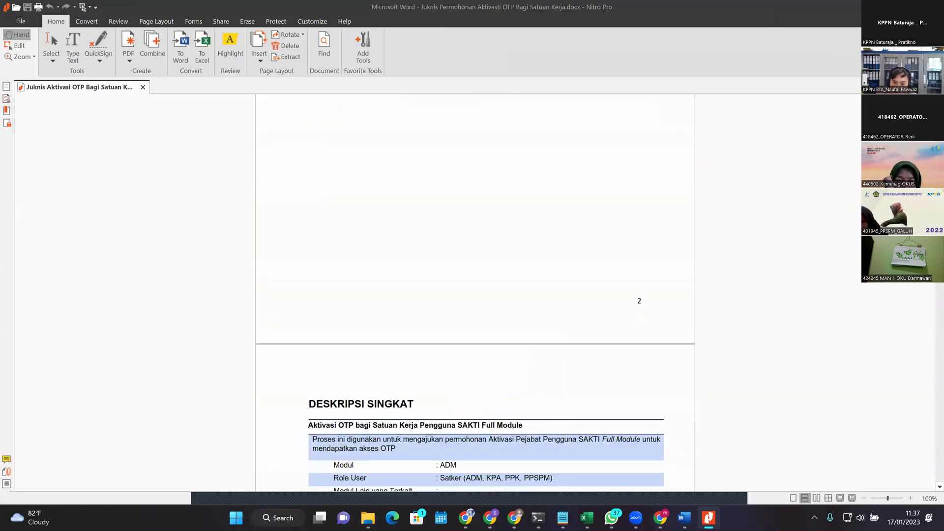
{"action": "scroll", "coordinate": [474, 292], "scroll_direction": "down", "scroll_amount": 5}
{"action": "scroll", "coordinate": [475, 293], "scroll_direction": "up", "scroll_amount": 7}
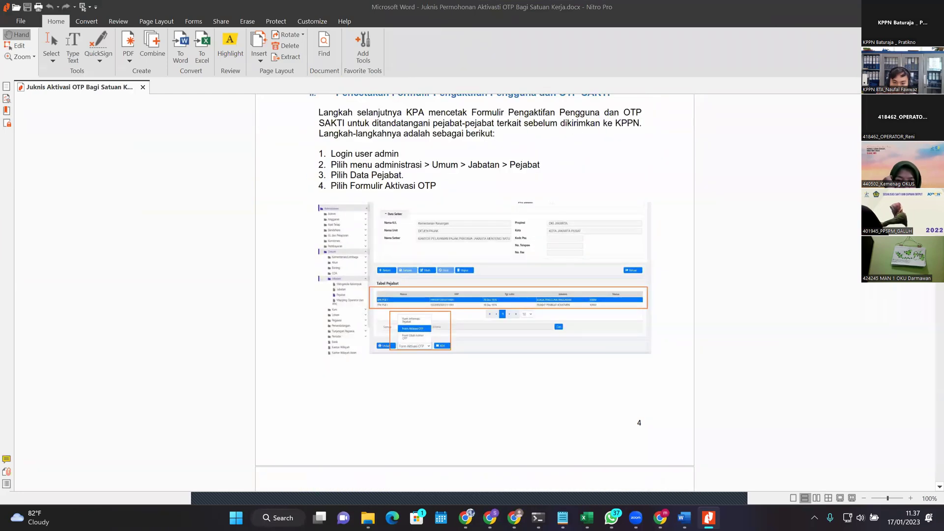
{"action": "scroll", "coordinate": [411, 306], "scroll_direction": "down", "scroll_amount": 1}
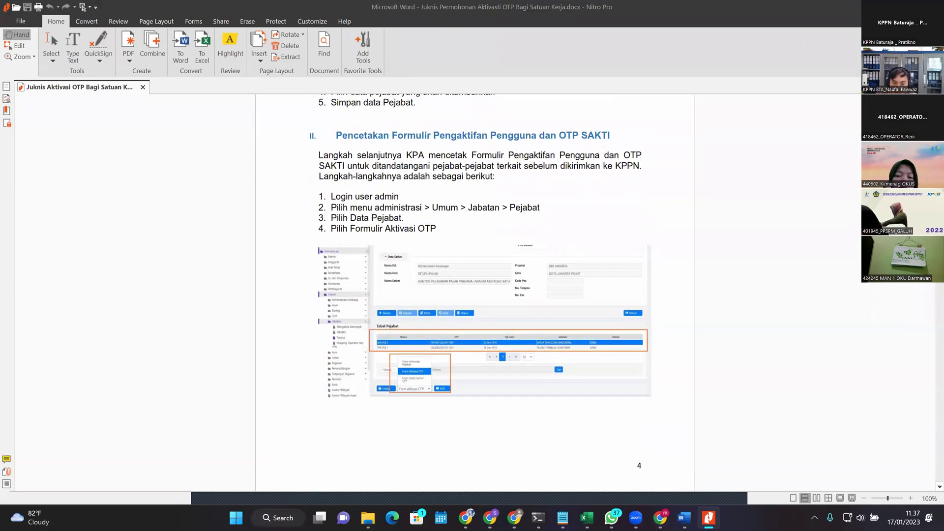
{"action": "scroll", "coordinate": [412, 362], "scroll_direction": "down", "scroll_amount": 4}
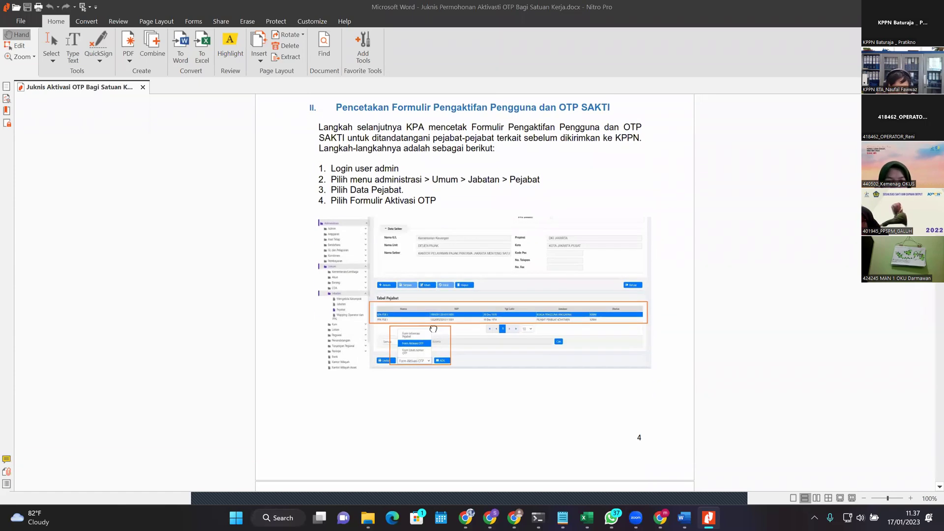
{"action": "scroll", "coordinate": [425, 328], "scroll_direction": "up", "scroll_amount": 2}
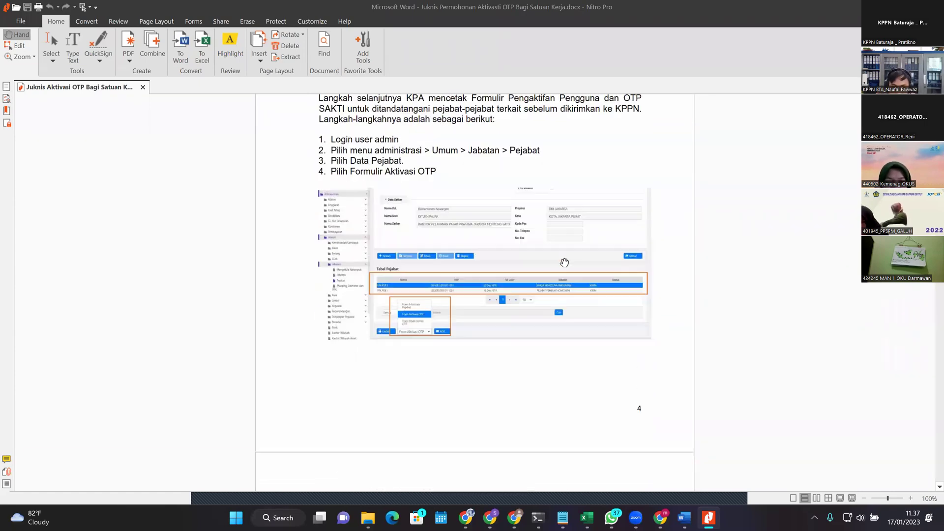
{"action": "scroll", "coordinate": [406, 317], "scroll_direction": "down", "scroll_amount": 1}
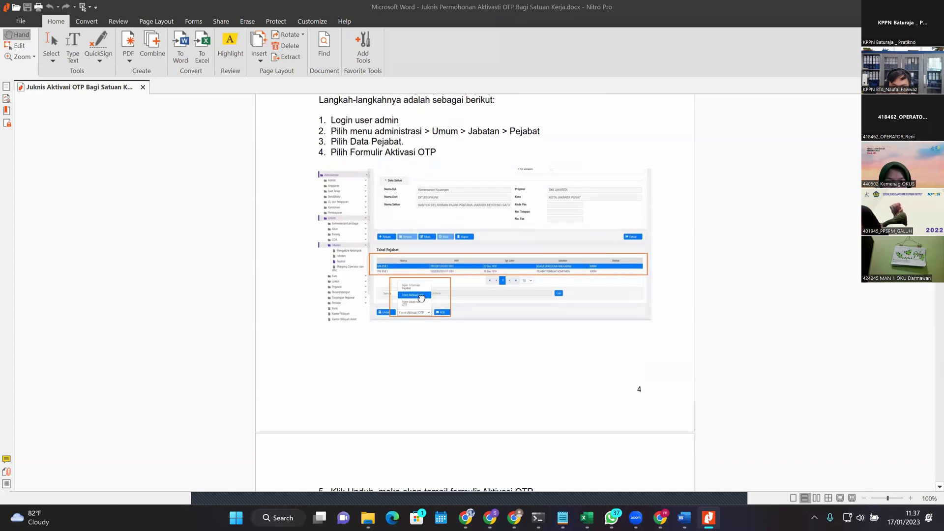
{"action": "scroll", "coordinate": [413, 363], "scroll_direction": "up", "scroll_amount": 12}
{"action": "scroll", "coordinate": [421, 381], "scroll_direction": "down", "scroll_amount": 20}
{"action": "scroll", "coordinate": [525, 314], "scroll_direction": "down", "scroll_amount": 5}
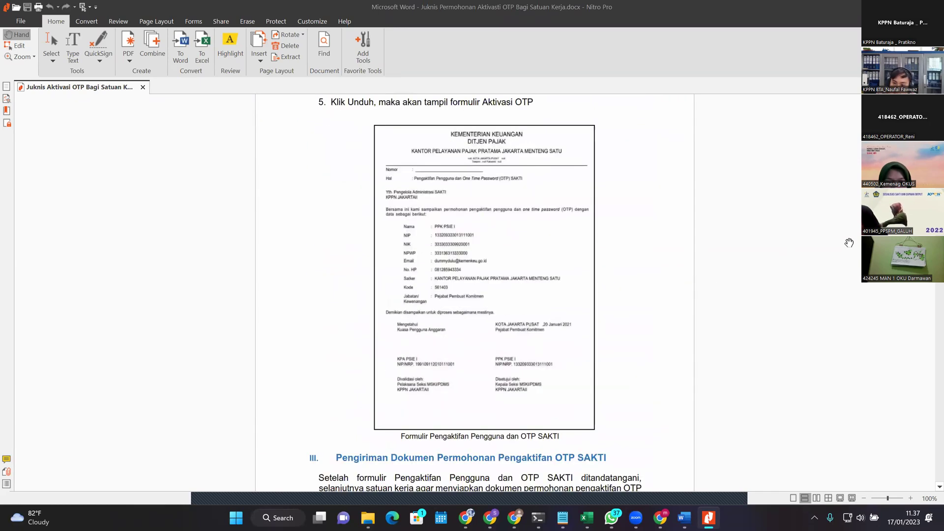
{"action": "scroll", "coordinate": [474, 293], "scroll_direction": "down", "scroll_amount": 15}
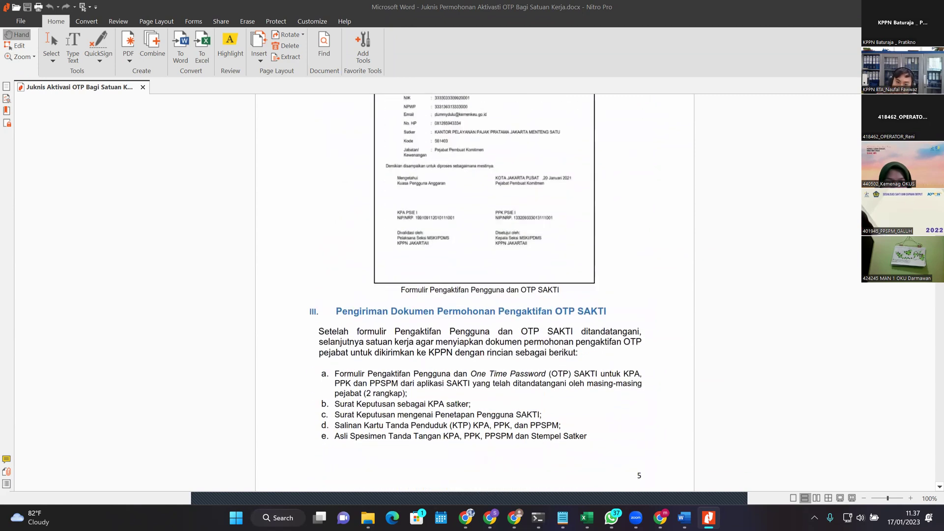
{"action": "scroll", "coordinate": [475, 292], "scroll_direction": "down", "scroll_amount": 20}
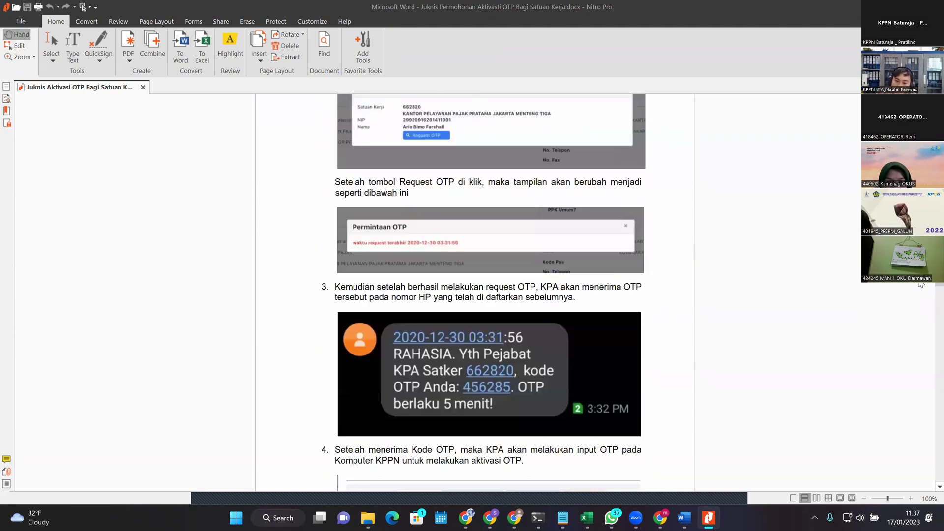
{"action": "scroll", "coordinate": [916, 297], "scroll_direction": "up", "scroll_amount": 20}
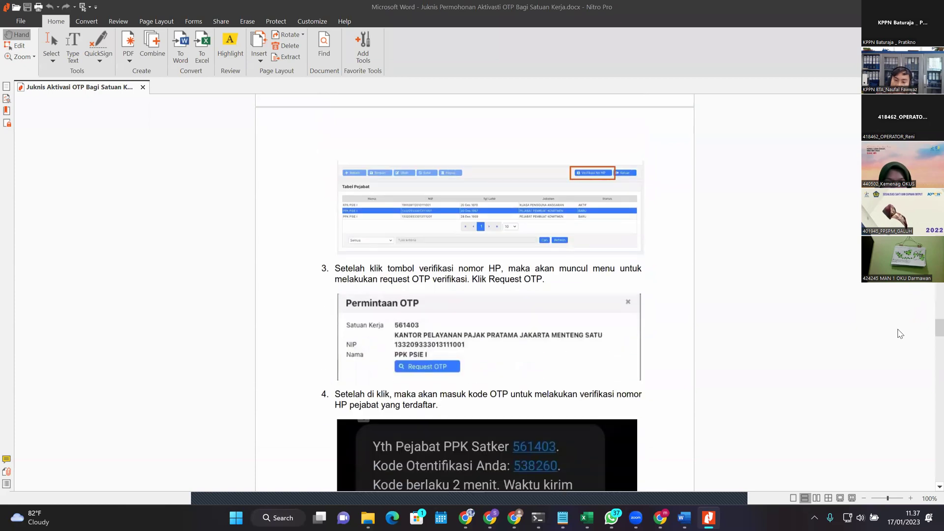
{"action": "scroll", "coordinate": [878, 409], "scroll_direction": "down", "scroll_amount": 20}
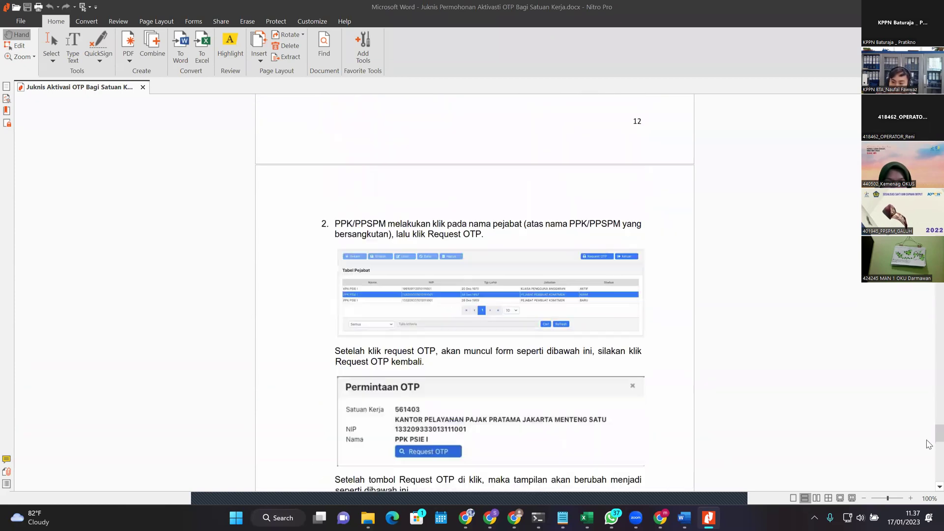
{"action": "scroll", "coordinate": [928, 474], "scroll_direction": "up", "scroll_amount": 20}
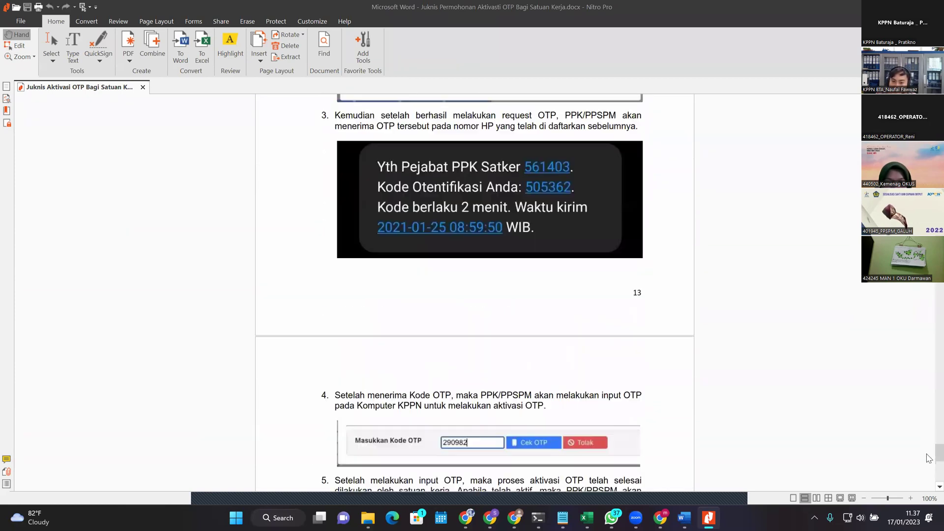
{"action": "scroll", "coordinate": [917, 377], "scroll_direction": "up", "scroll_amount": 20}
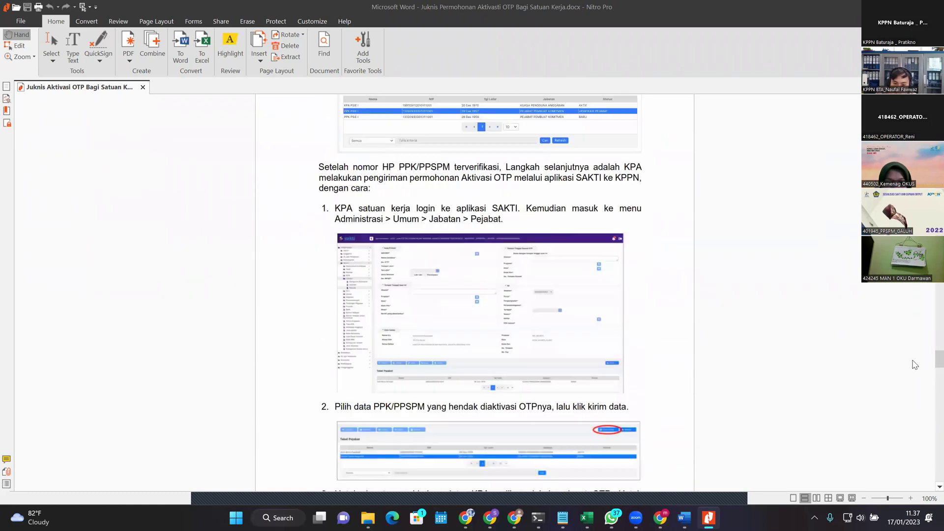
{"action": "scroll", "coordinate": [474, 293], "scroll_direction": "up", "scroll_amount": 10}
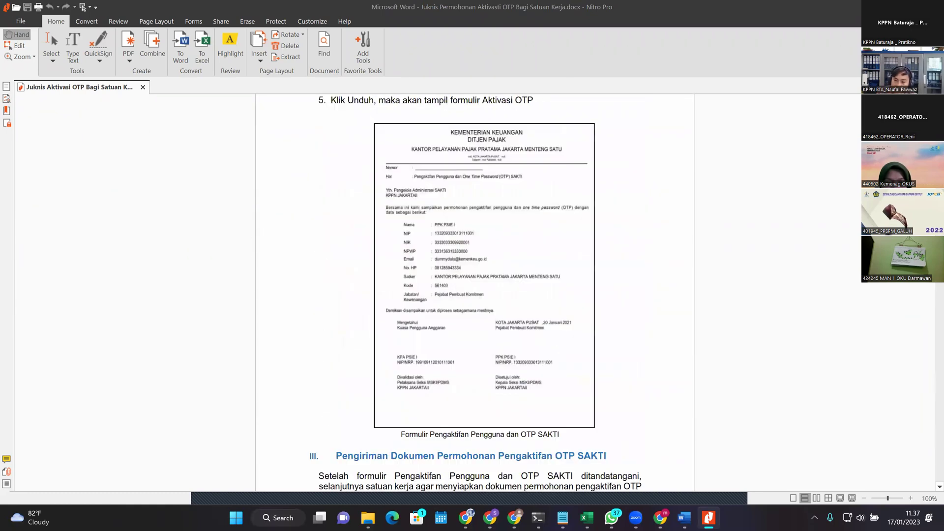
{"action": "scroll", "coordinate": [474, 293], "scroll_direction": "up", "scroll_amount": 10}
{"action": "scroll", "coordinate": [475, 293], "scroll_direction": "down", "scroll_amount": 7}
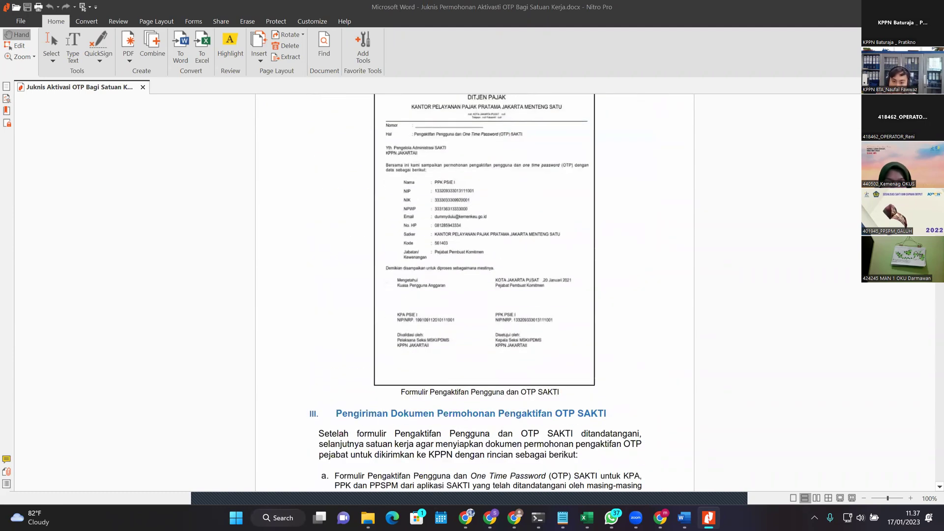
{"action": "scroll", "coordinate": [676, 306], "scroll_direction": "up", "scroll_amount": 20}
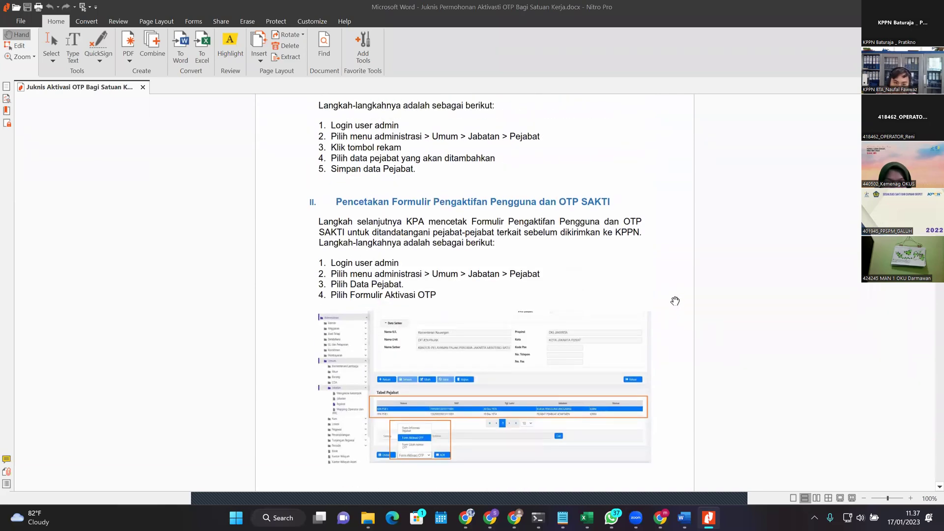
{"action": "scroll", "coordinate": [672, 339], "scroll_direction": "down", "scroll_amount": 1}
{"action": "scroll", "coordinate": [637, 331], "scroll_direction": "up", "scroll_amount": 4}
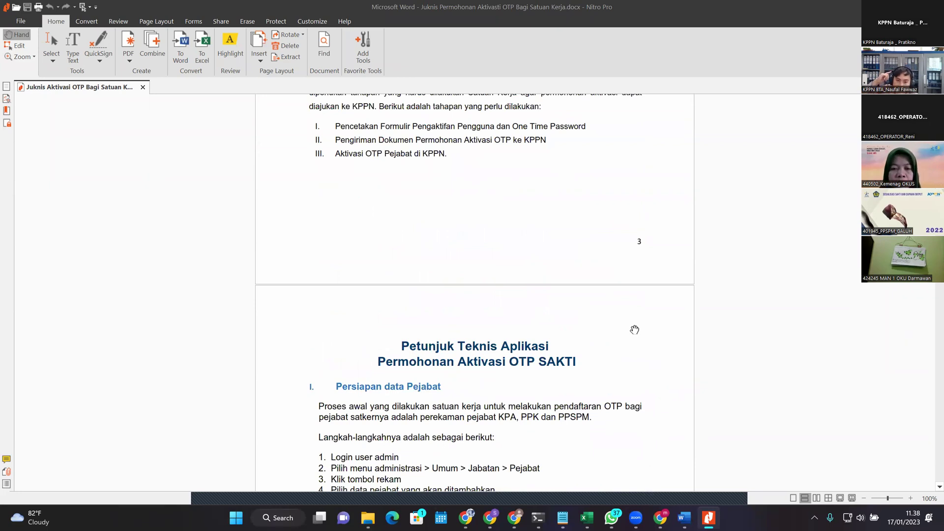
{"action": "scroll", "coordinate": [634, 330], "scroll_direction": "down", "scroll_amount": 3}
{"action": "scroll", "coordinate": [633, 372], "scroll_direction": "down", "scroll_amount": 9}
{"action": "scroll", "coordinate": [577, 346], "scroll_direction": "down", "scroll_amount": 4}
{"action": "scroll", "coordinate": [588, 358], "scroll_direction": "up", "scroll_amount": 7}
{"action": "scroll", "coordinate": [589, 363], "scroll_direction": "up", "scroll_amount": 17}
{"action": "scroll", "coordinate": [779, 277], "scroll_direction": "up", "scroll_amount": 3}
{"action": "scroll", "coordinate": [758, 300], "scroll_direction": "down", "scroll_amount": 11}
{"action": "scroll", "coordinate": [732, 336], "scroll_direction": "down", "scroll_amount": 8}
{"action": "scroll", "coordinate": [654, 369], "scroll_direction": "down", "scroll_amount": 2}
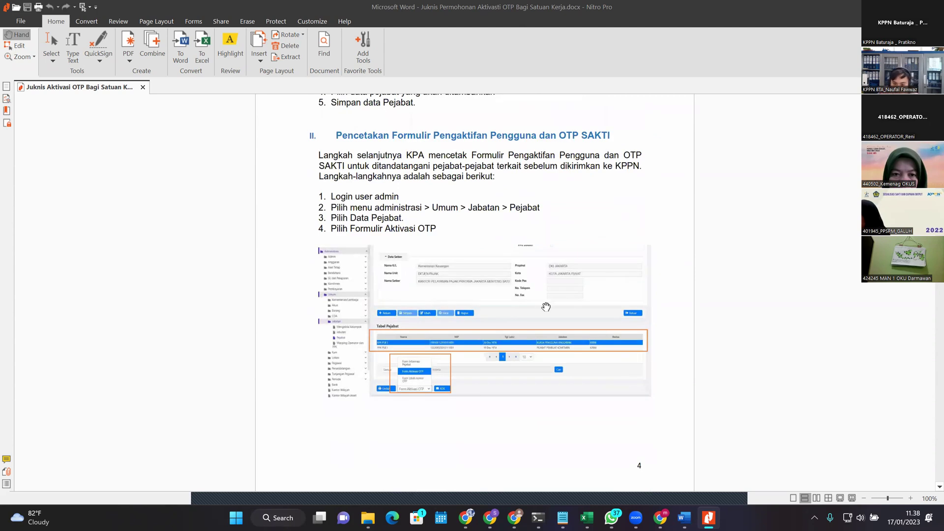
{"action": "scroll", "coordinate": [558, 342], "scroll_direction": "down", "scroll_amount": 1}
{"action": "scroll", "coordinate": [415, 256], "scroll_direction": "down", "scroll_amount": 2}
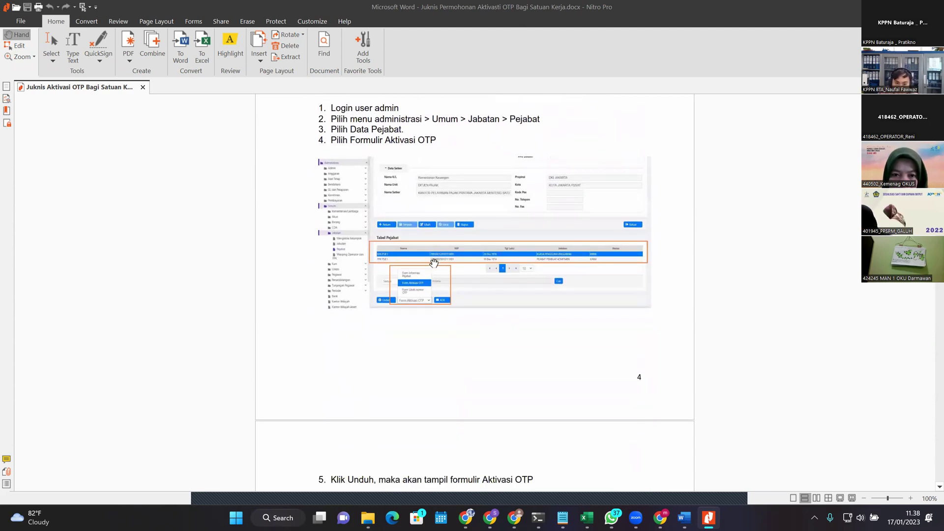
{"action": "scroll", "coordinate": [435, 300], "scroll_direction": "down", "scroll_amount": 3}
{"action": "scroll", "coordinate": [446, 298], "scroll_direction": "down", "scroll_amount": 20}
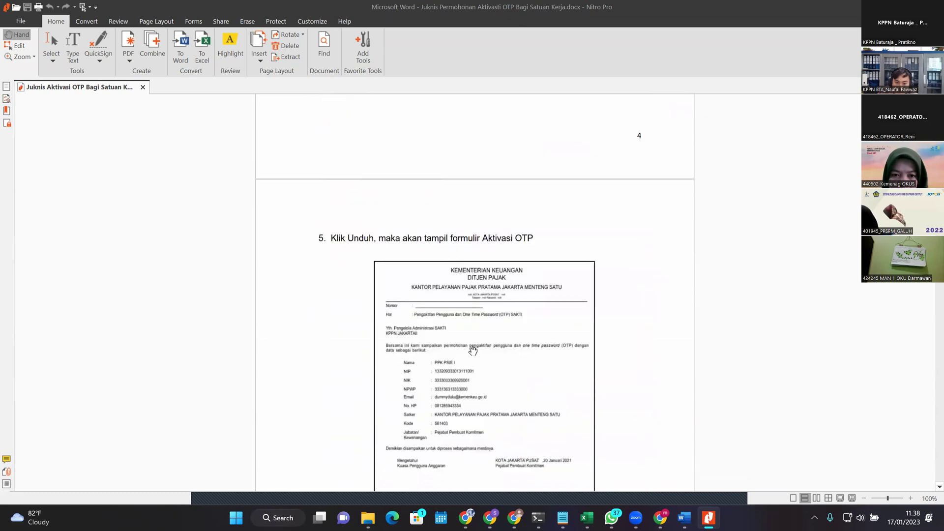
{"action": "scroll", "coordinate": [453, 213], "scroll_direction": "up", "scroll_amount": 2}
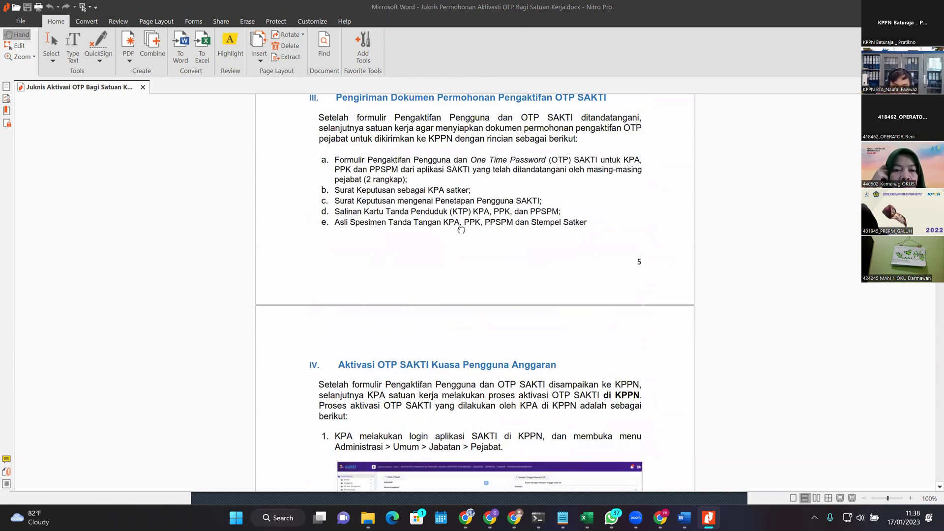
Step: Scroll from section III's document list into section IV on page 6, to the Request OTP step
{"action": "scroll", "coordinate": [461, 216], "scroll_direction": "up", "scroll_amount": 2}
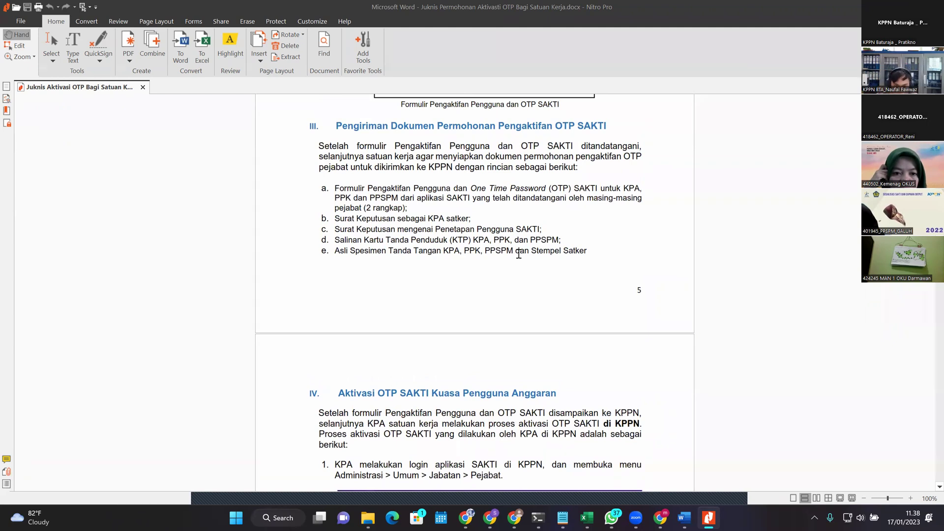
{"action": "scroll", "coordinate": [496, 231], "scroll_direction": "up", "scroll_amount": 1}
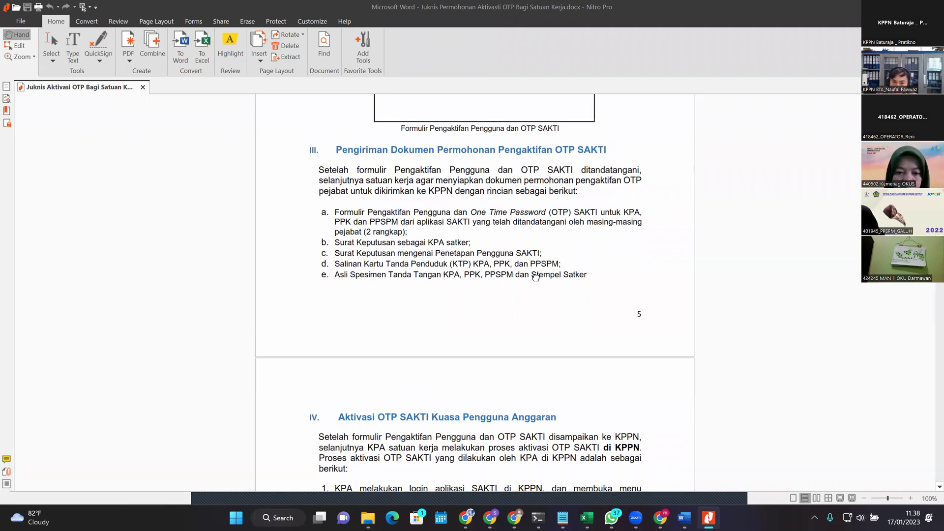
{"action": "scroll", "coordinate": [541, 274], "scroll_direction": "down", "scroll_amount": 1}
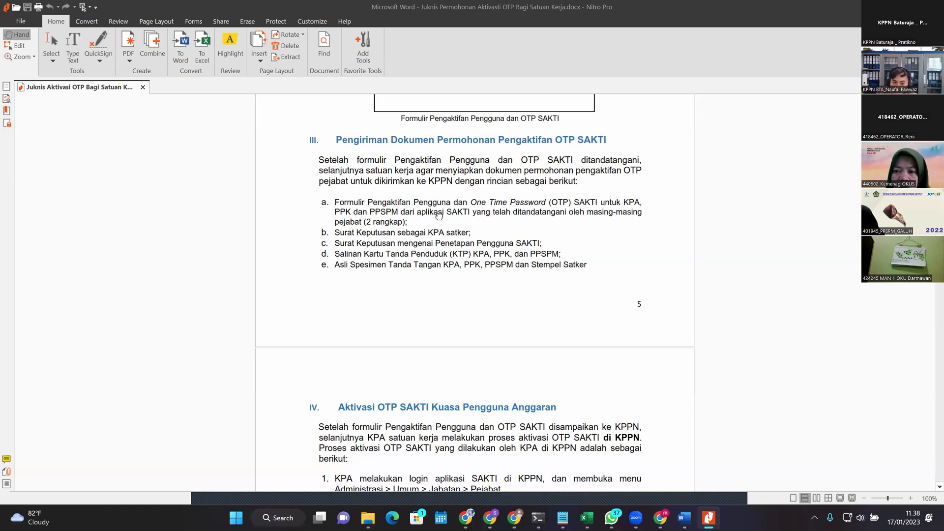
{"action": "left_click_drag", "start_coordinate": [437, 233], "coordinate": [440, 212]}
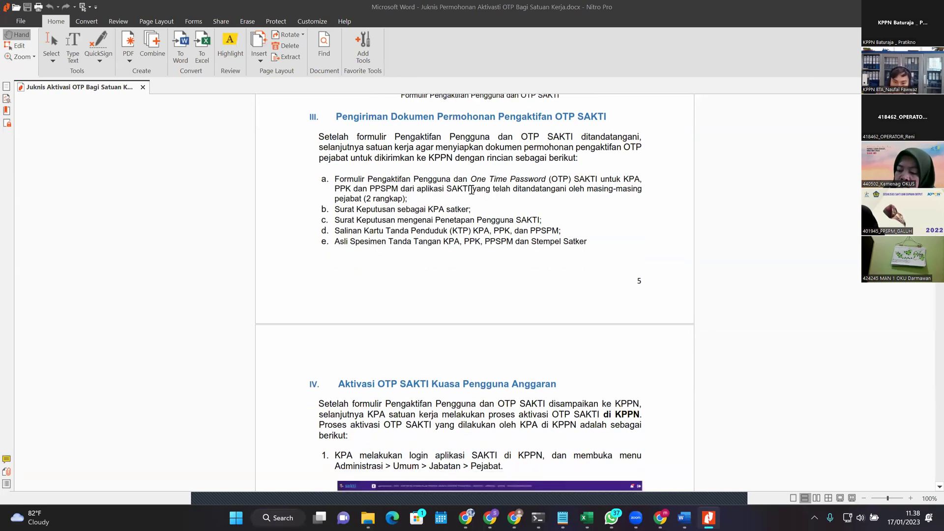
{"action": "scroll", "coordinate": [665, 268], "scroll_direction": "down", "scroll_amount": 2}
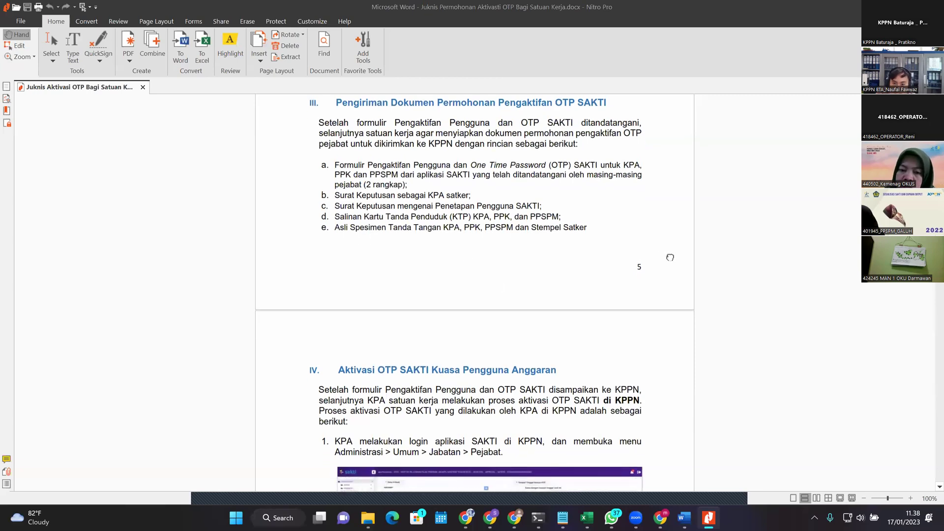
{"action": "scroll", "coordinate": [487, 197], "scroll_direction": "down", "scroll_amount": 1}
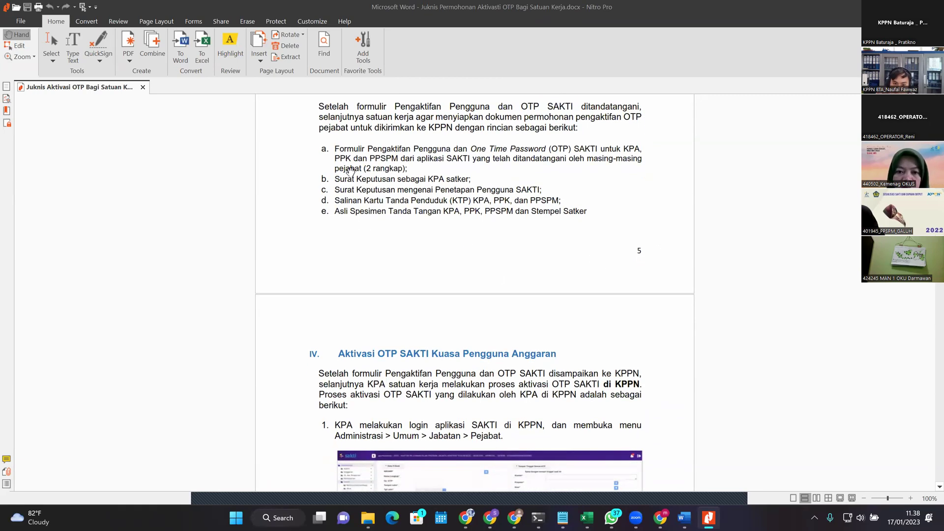
{"action": "scroll", "coordinate": [344, 169], "scroll_direction": "up", "scroll_amount": 2}
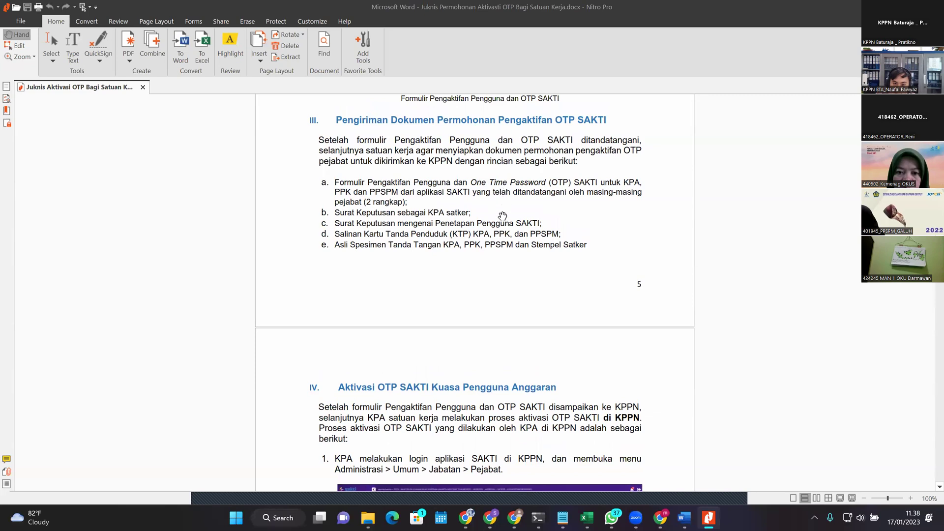
{"action": "scroll", "coordinate": [506, 207], "scroll_direction": "down", "scroll_amount": 4}
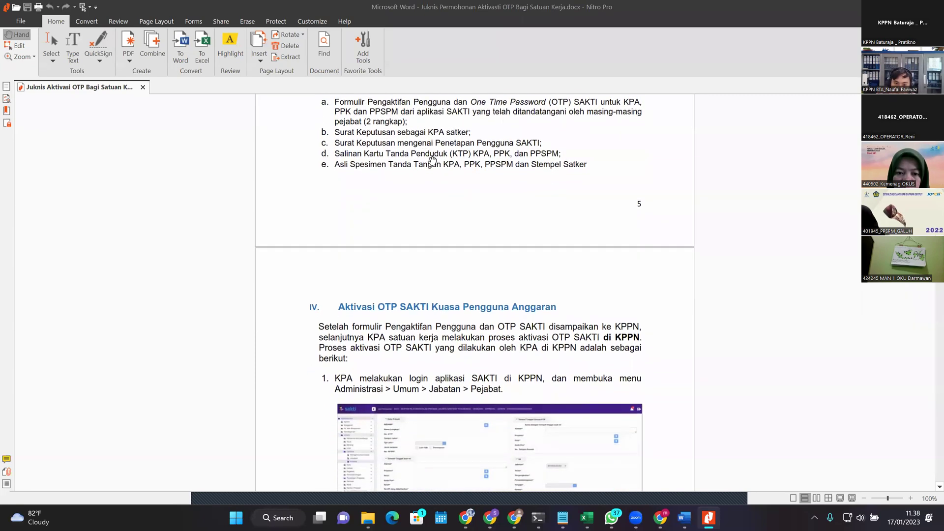
{"action": "scroll", "coordinate": [389, 147], "scroll_direction": "down", "scroll_amount": 1}
{"action": "scroll", "coordinate": [380, 119], "scroll_direction": "down", "scroll_amount": 7}
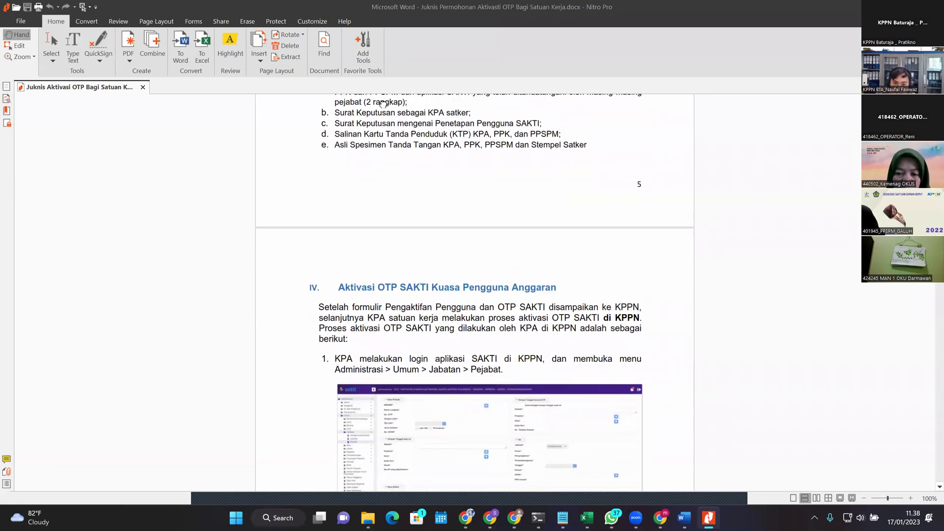
{"action": "scroll", "coordinate": [424, 172], "scroll_direction": "down", "scroll_amount": 10}
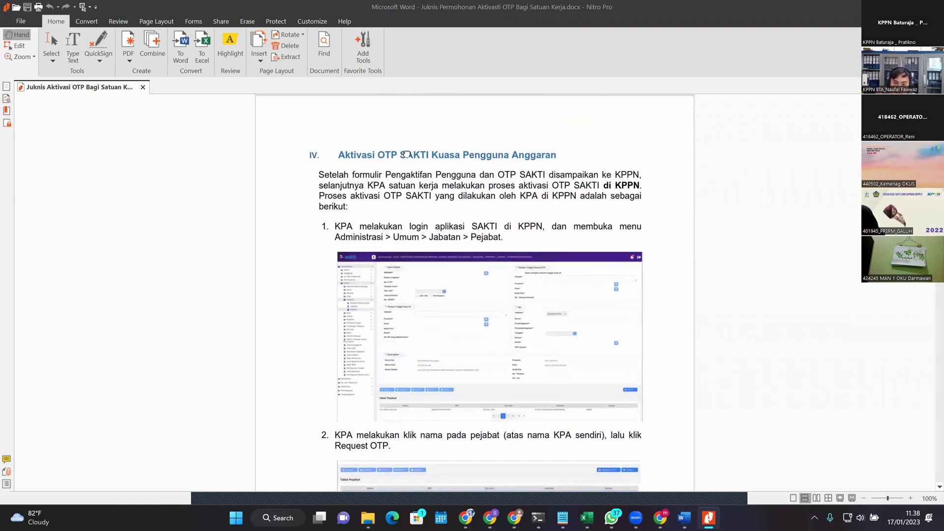
{"action": "scroll", "coordinate": [477, 298], "scroll_direction": "down", "scroll_amount": 19}
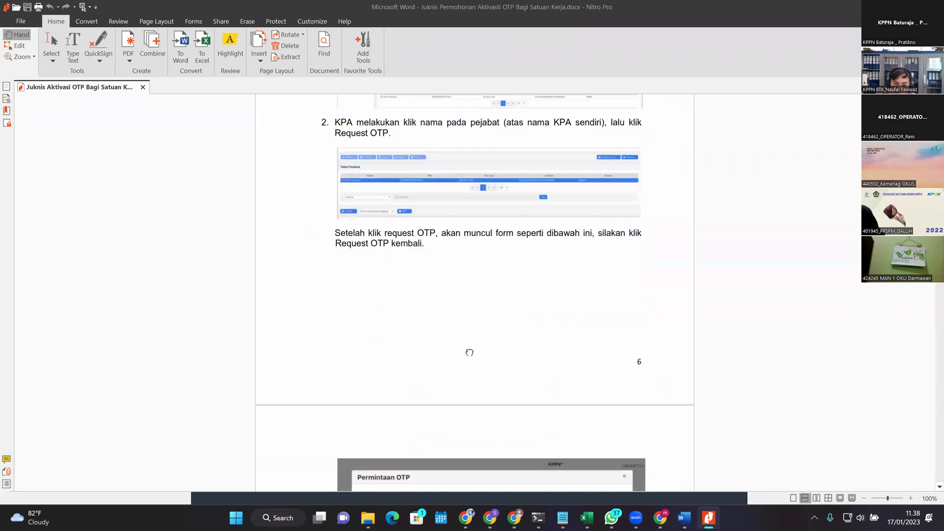
{"action": "scroll", "coordinate": [385, 477], "scroll_direction": "up", "scroll_amount": 12}
{"action": "scroll", "coordinate": [477, 472], "scroll_direction": "up", "scroll_amount": 9}
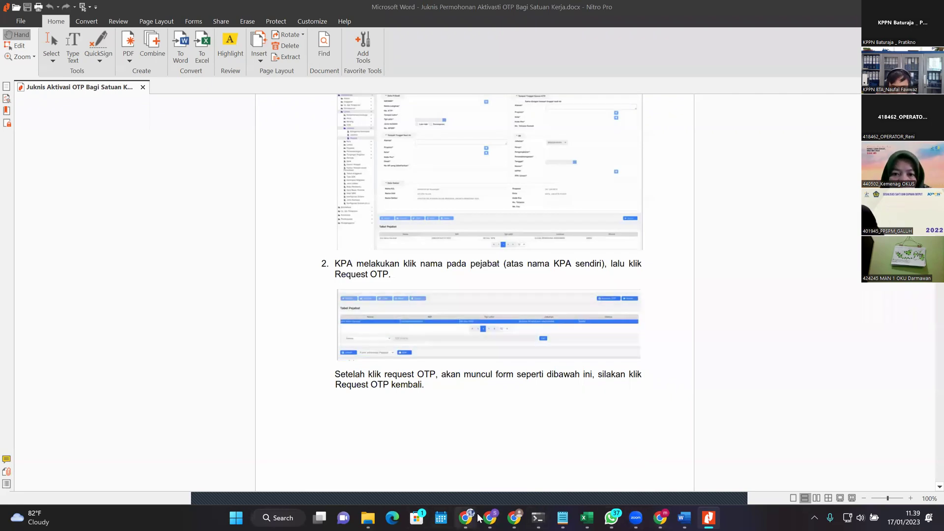
{"action": "mouse_move", "coordinate": [475, 516]}
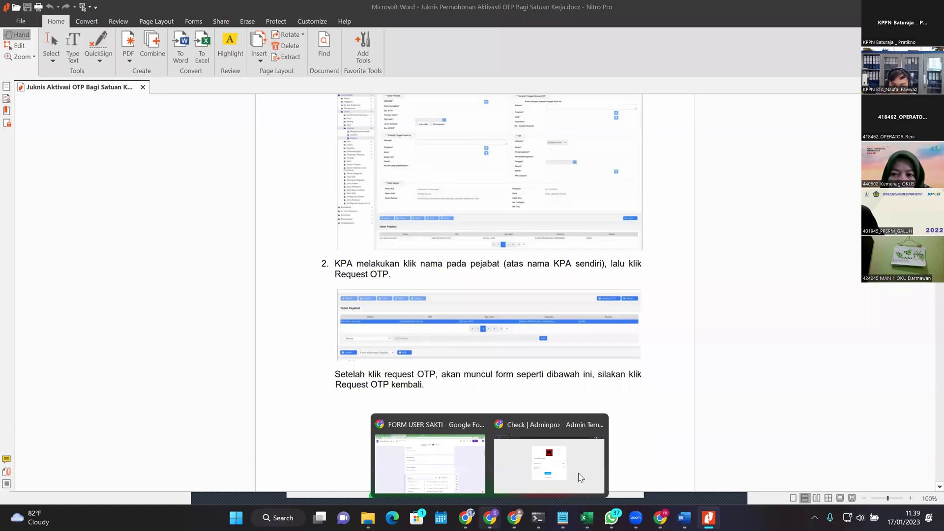
Step: Load and review the Pejabat Pembuat Komitmen record in SAKTI, then return to the OTP guide
{"action": "key", "text": "alt+Tab"}
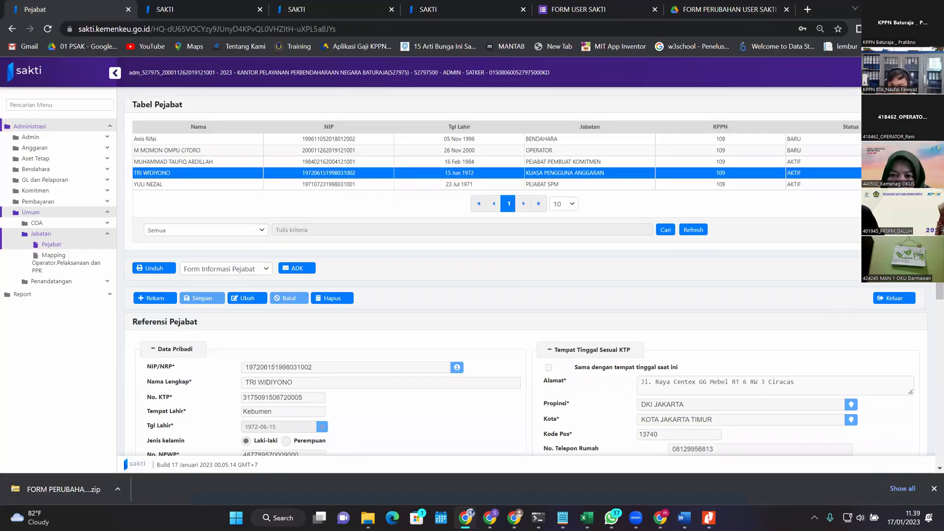
{"action": "left_click", "coordinate": [811, 161]}
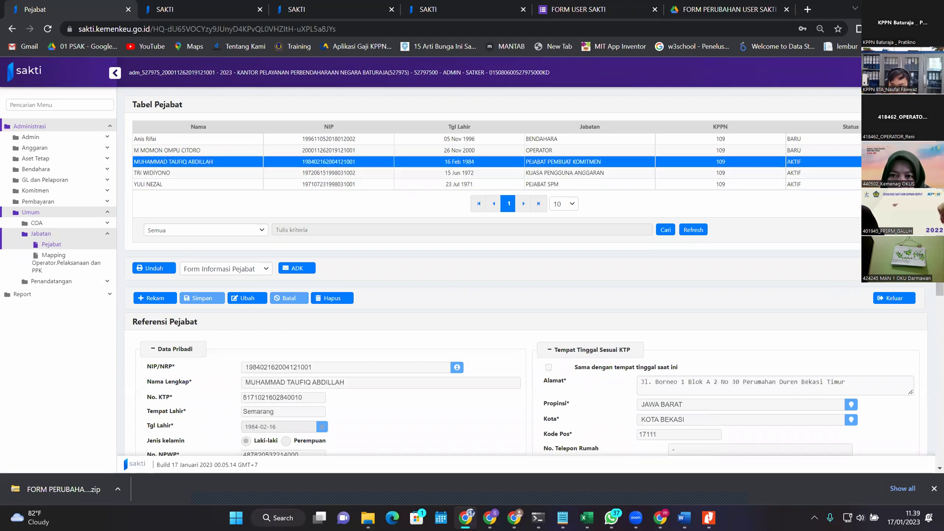
{"action": "scroll", "coordinate": [929, 351], "scroll_direction": "down", "scroll_amount": 6}
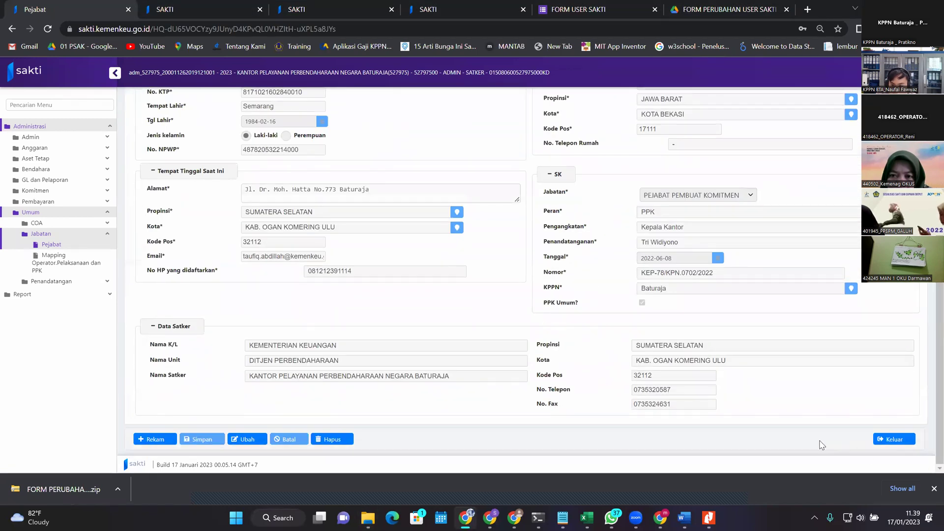
{"action": "scroll", "coordinate": [925, 423], "scroll_direction": "up", "scroll_amount": 6}
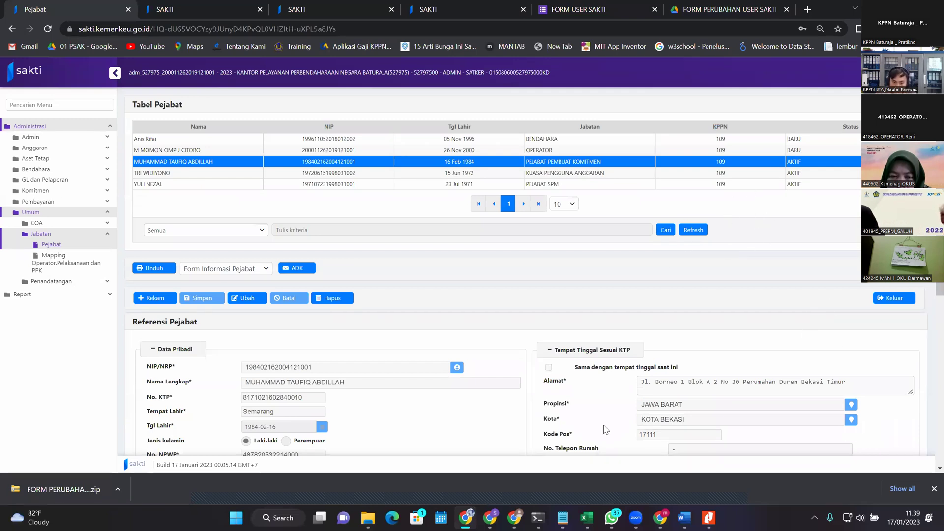
{"action": "left_click", "coordinate": [708, 516]}
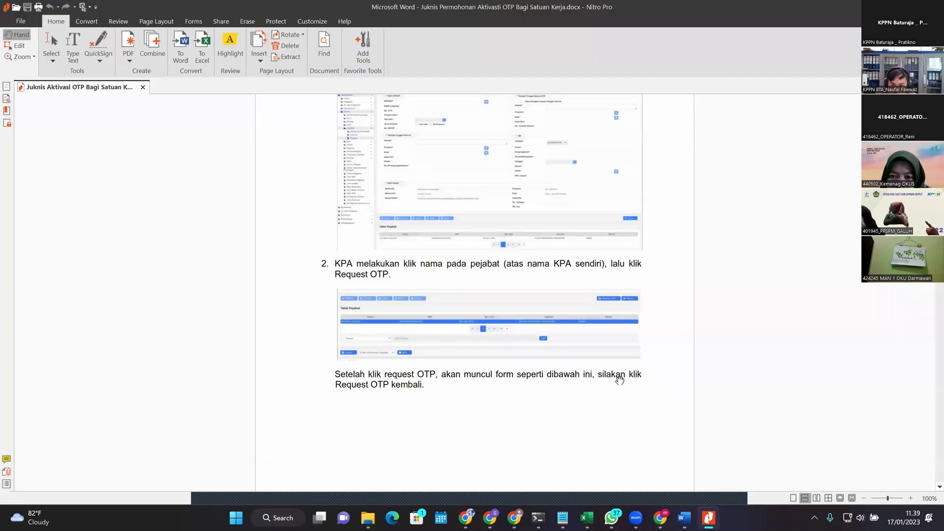
Step: Scroll through the guide's Permintaan OTP screenshots at 150% zoom
{"action": "scroll", "coordinate": [716, 315], "scroll_direction": "down", "scroll_amount": 3}
{"action": "scroll", "coordinate": [634, 286], "scroll_direction": "up", "scroll_amount": 2}
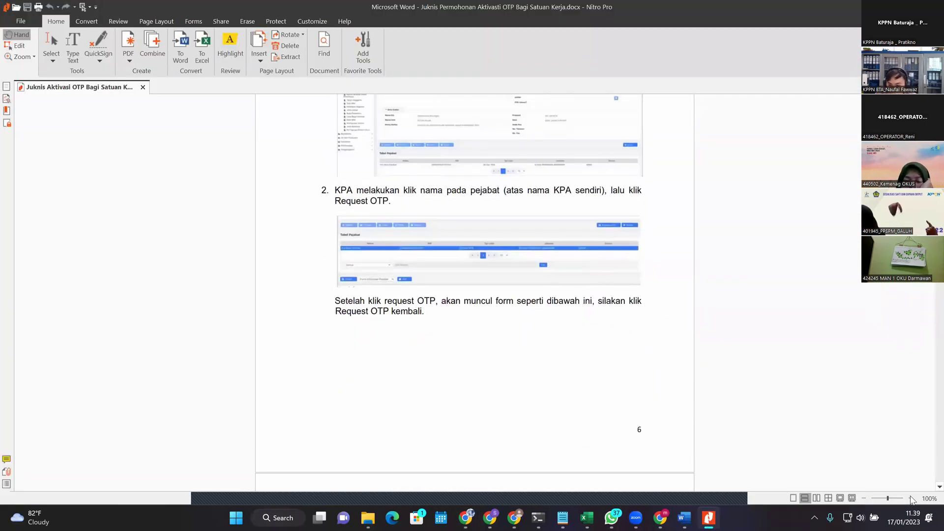
{"action": "scroll", "coordinate": [718, 349], "scroll_direction": "up", "scroll_amount": 2}
{"action": "left_click_drag", "start_coordinate": [687, 336], "coordinate": [687, 332]}
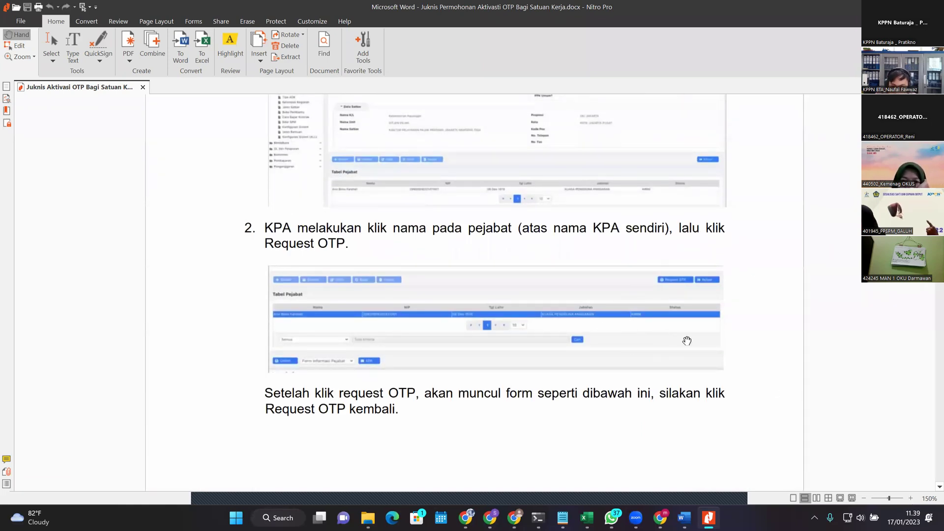
{"action": "scroll", "coordinate": [537, 375], "scroll_direction": "down", "scroll_amount": 2}
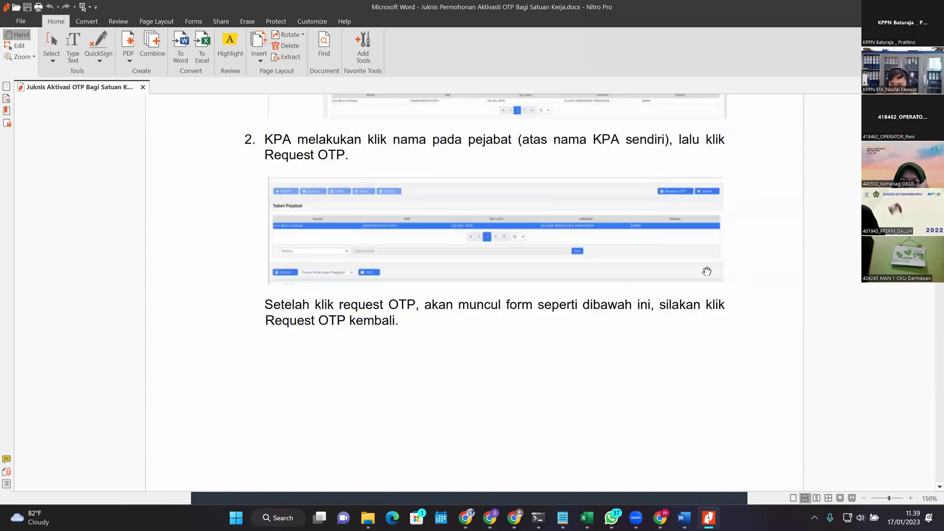
{"action": "scroll", "coordinate": [691, 295], "scroll_direction": "down", "scroll_amount": 9}
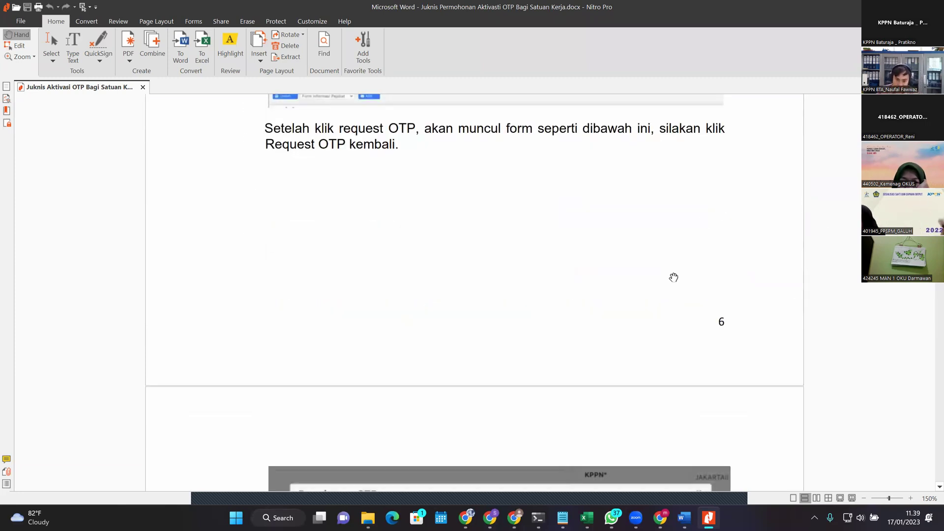
{"action": "scroll", "coordinate": [604, 270], "scroll_direction": "down", "scroll_amount": 2}
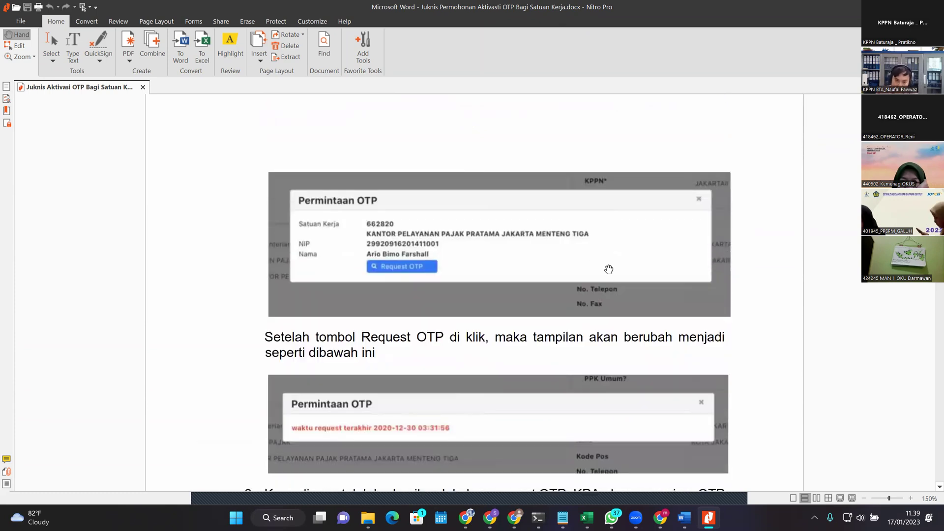
{"action": "scroll", "coordinate": [595, 265], "scroll_direction": "down", "scroll_amount": 2}
{"action": "scroll", "coordinate": [610, 345], "scroll_direction": "up", "scroll_amount": 4}
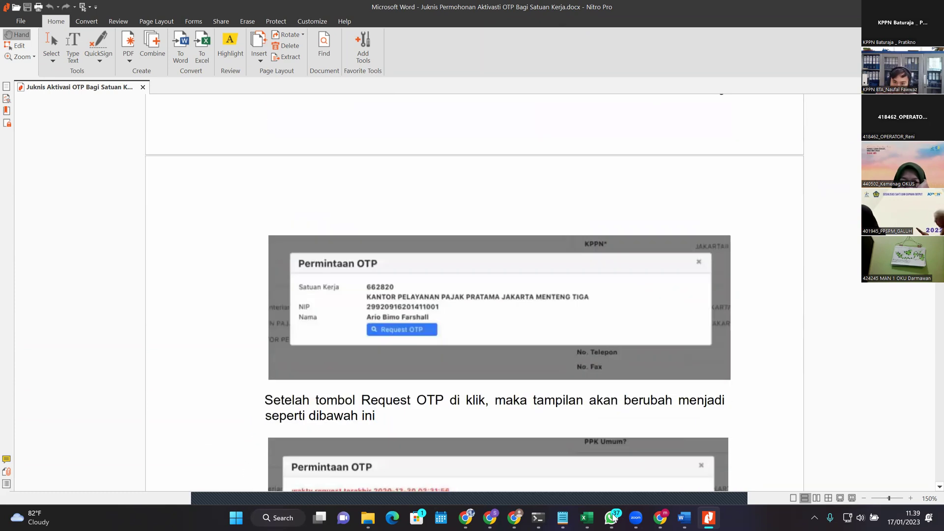
{"action": "scroll", "coordinate": [516, 352], "scroll_direction": "down", "scroll_amount": 4}
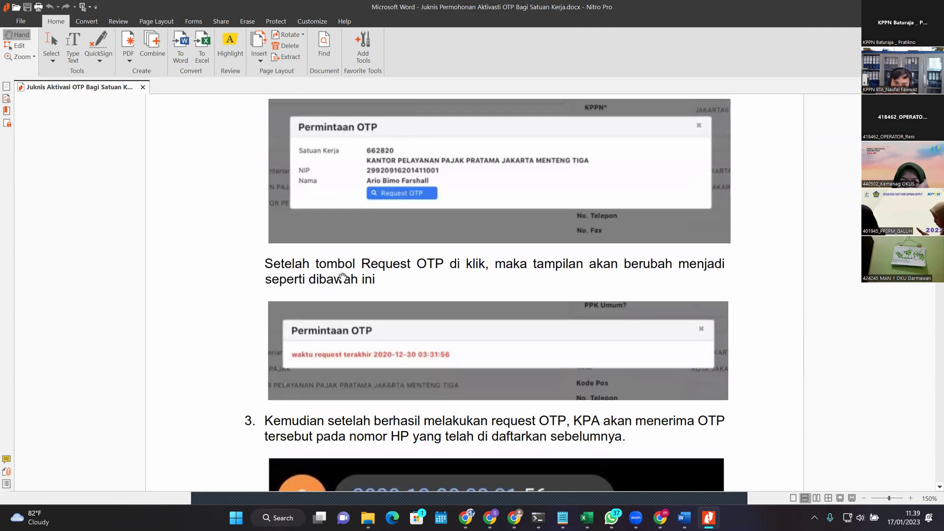
{"action": "scroll", "coordinate": [380, 190], "scroll_direction": "down", "scroll_amount": 2}
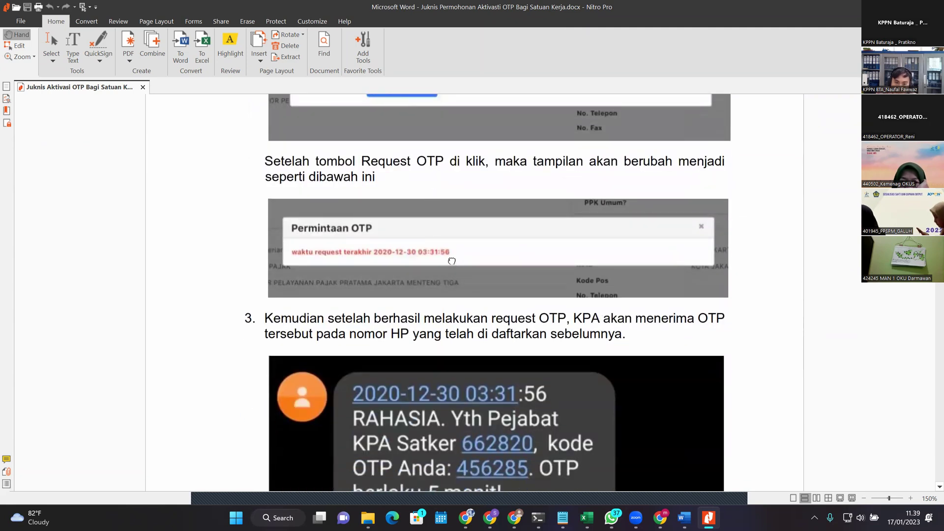
{"action": "scroll", "coordinate": [426, 338], "scroll_direction": "up", "scroll_amount": 1}
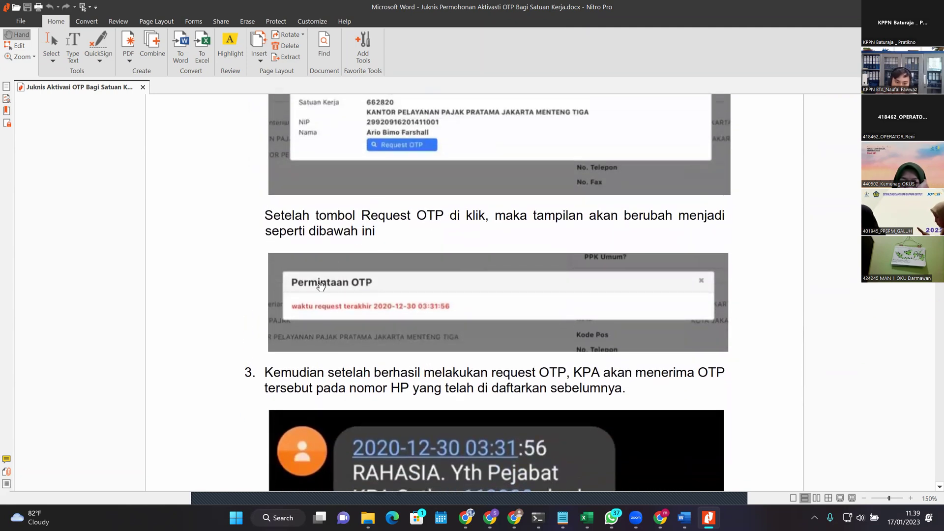
{"action": "scroll", "coordinate": [383, 301], "scroll_direction": "up", "scroll_amount": 1}
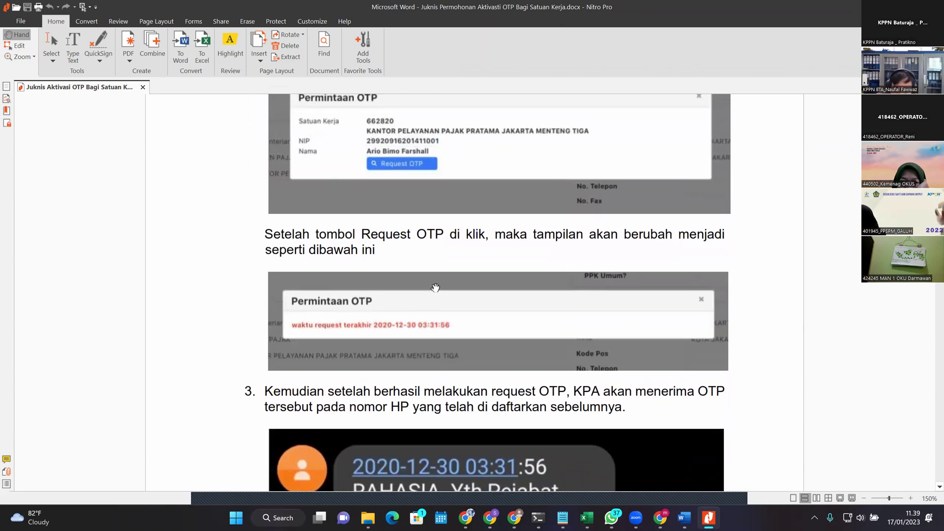
{"action": "scroll", "coordinate": [440, 305], "scroll_direction": "down", "scroll_amount": 1}
Step: Review the NIP and Nama fields and step 3's SMS text, reaching steps 4–5 on page 7
{"action": "left_click_drag", "start_coordinate": [446, 243], "coordinate": [446, 267]}
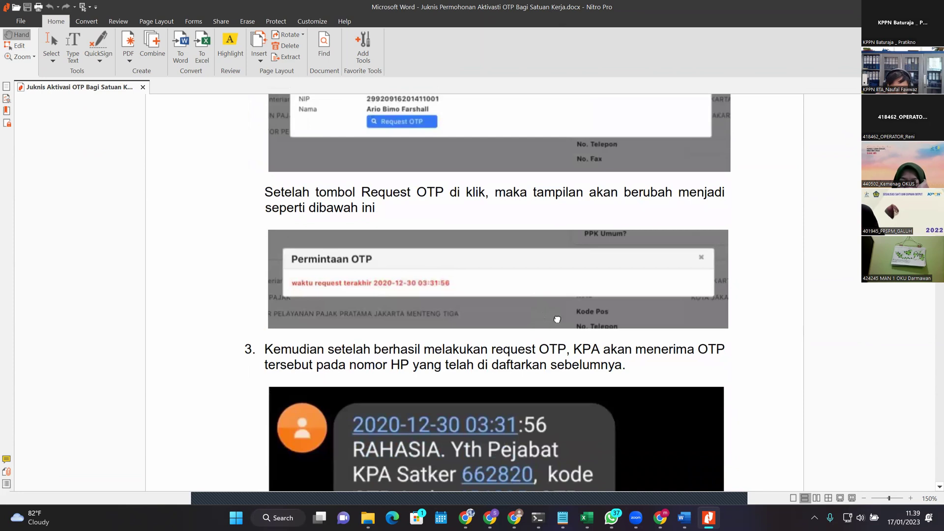
{"action": "scroll", "coordinate": [551, 324], "scroll_direction": "down", "scroll_amount": 1}
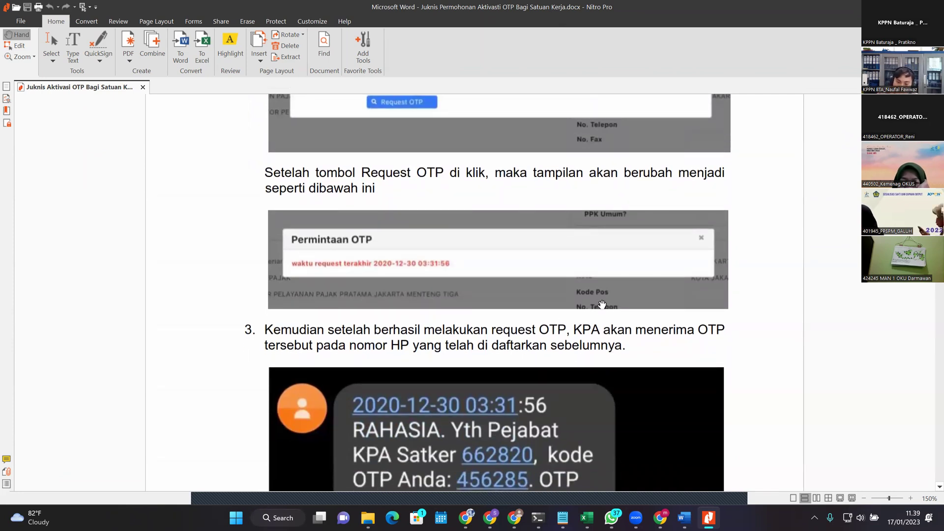
{"action": "left_click_drag", "start_coordinate": [599, 283], "coordinate": [625, 364]}
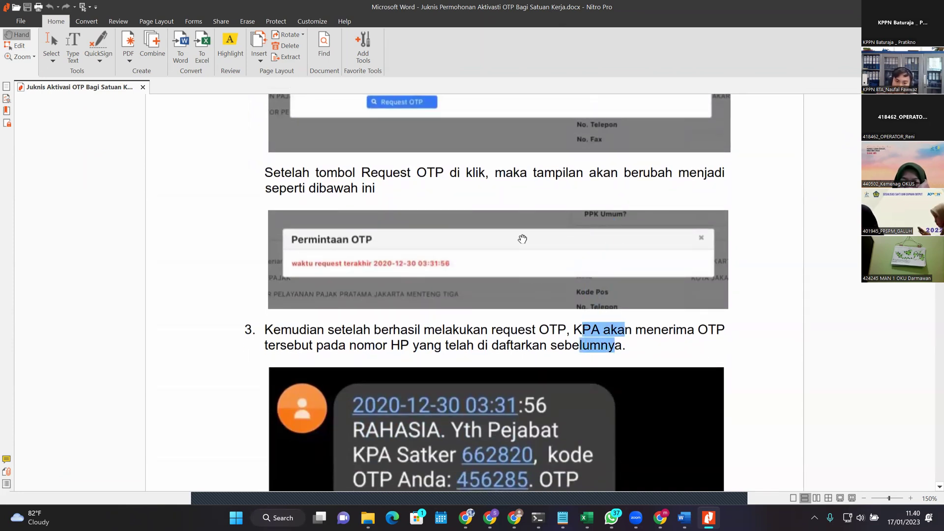
{"action": "scroll", "coordinate": [714, 359], "scroll_direction": "down", "scroll_amount": 6}
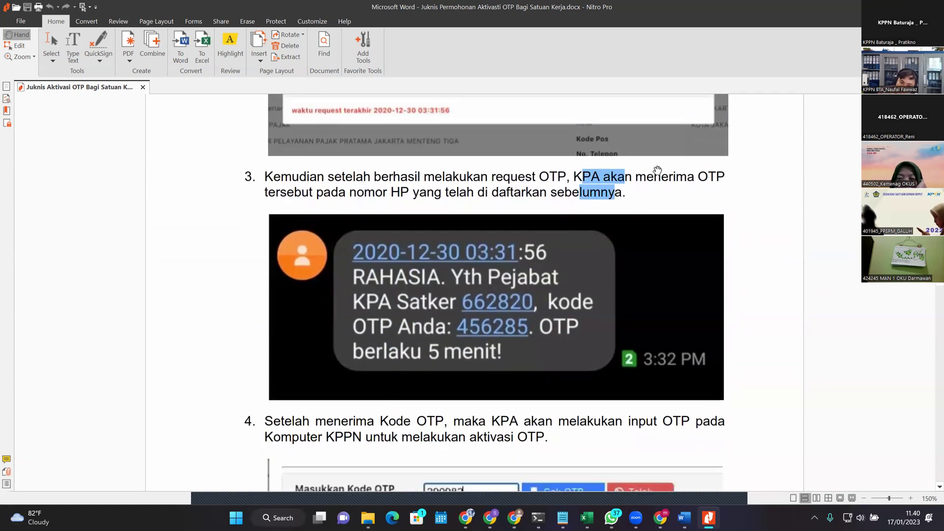
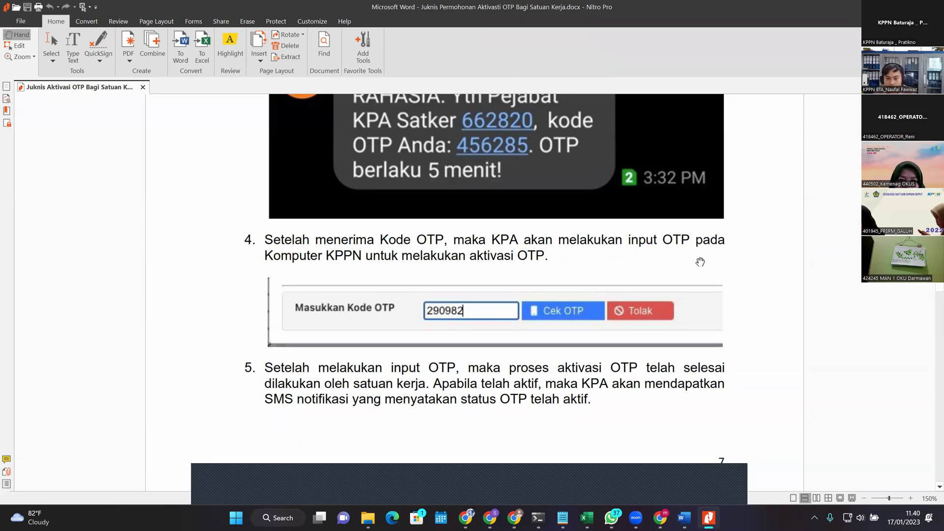
Step: Scroll the OTP guide back and forth around step 2
{"action": "scroll", "coordinate": [703, 172], "scroll_direction": "down", "scroll_amount": 3}
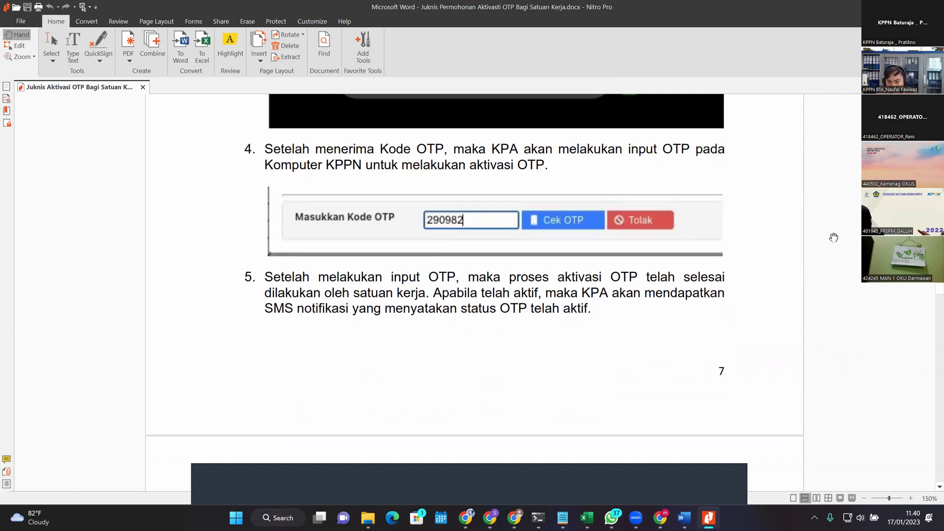
{"action": "scroll", "coordinate": [752, 322], "scroll_direction": "down", "scroll_amount": 5}
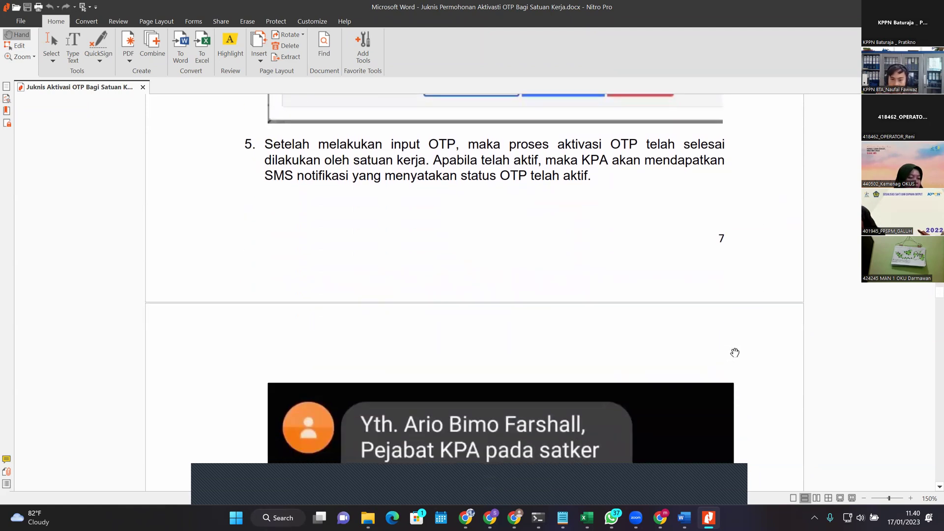
{"action": "scroll", "coordinate": [733, 348], "scroll_direction": "down", "scroll_amount": 14}
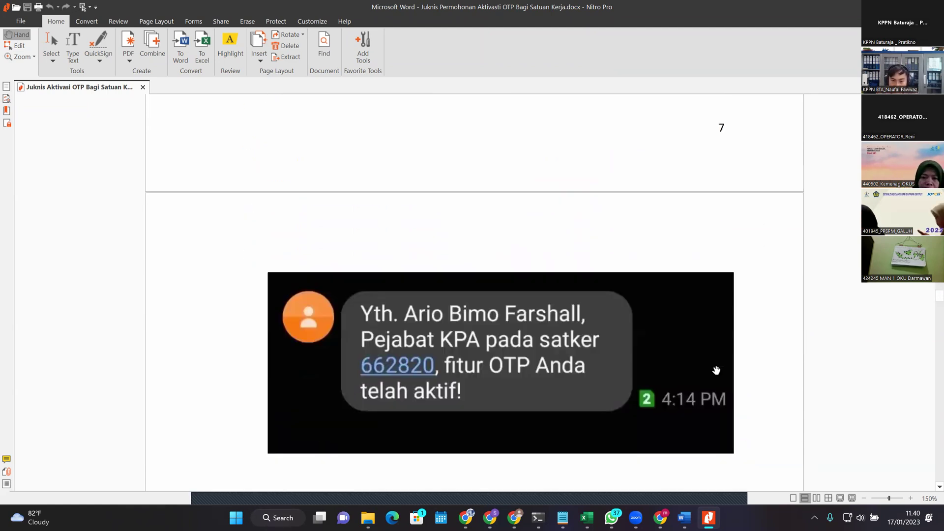
{"action": "scroll", "coordinate": [762, 362], "scroll_direction": "up", "scroll_amount": 14}
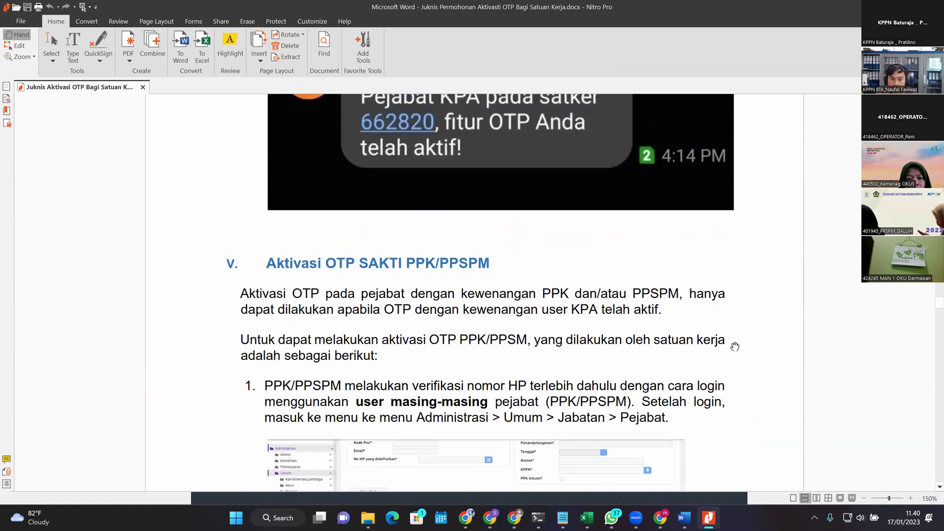
{"action": "scroll", "coordinate": [729, 316], "scroll_direction": "up", "scroll_amount": 2}
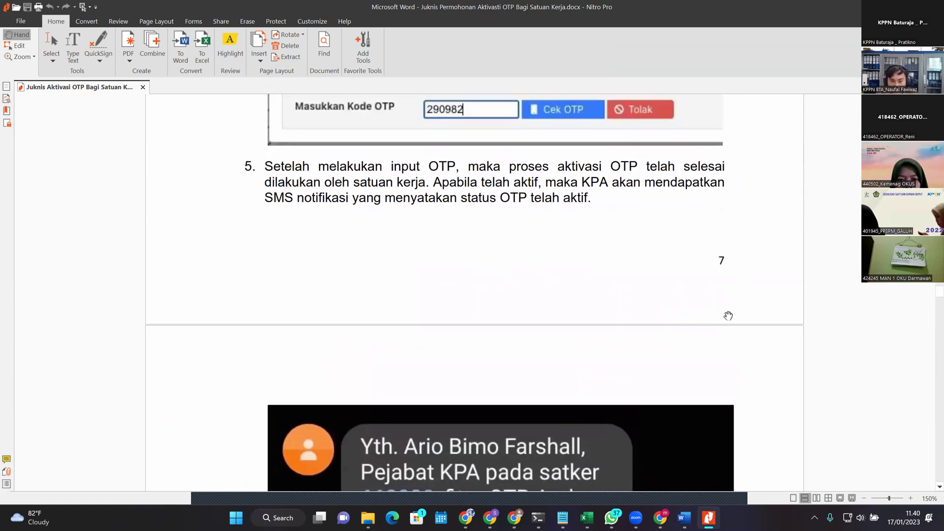
{"action": "scroll", "coordinate": [670, 356], "scroll_direction": "down", "scroll_amount": 7}
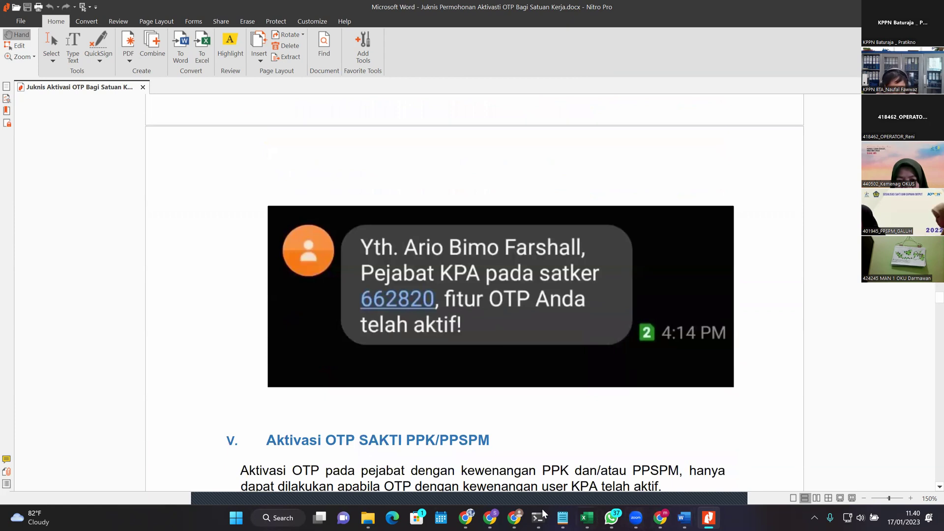
Step: In SAKTI, load the Kuasa Pengguna Anggaran record, then the operator's record
{"action": "mouse_move", "coordinate": [470, 518]}
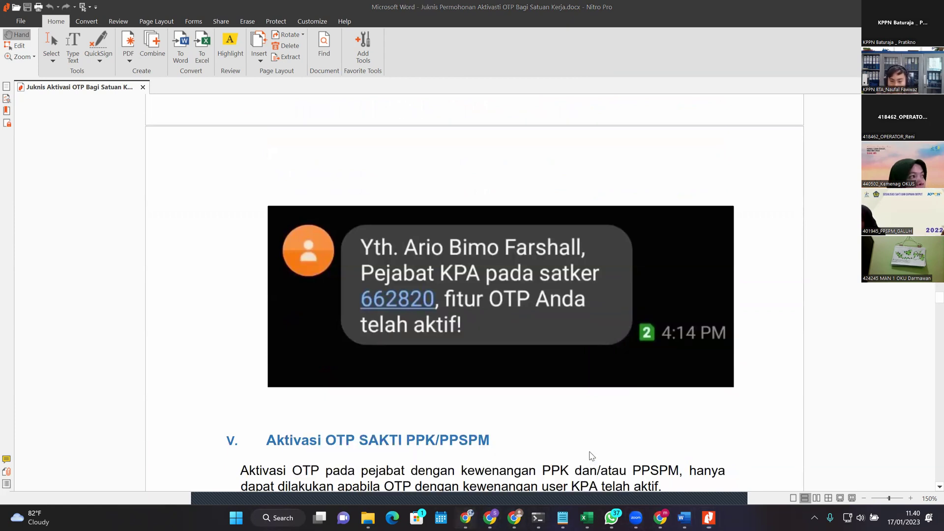
{"action": "key", "text": "alt+Tab"}
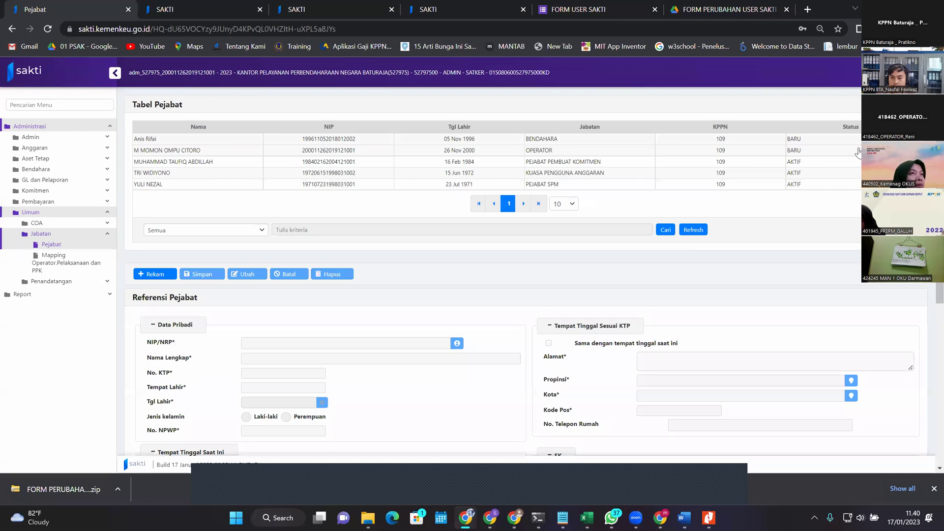
{"action": "left_click", "coordinate": [798, 172]}
{"action": "left_click", "coordinate": [800, 177]}
{"action": "left_click", "coordinate": [802, 175]}
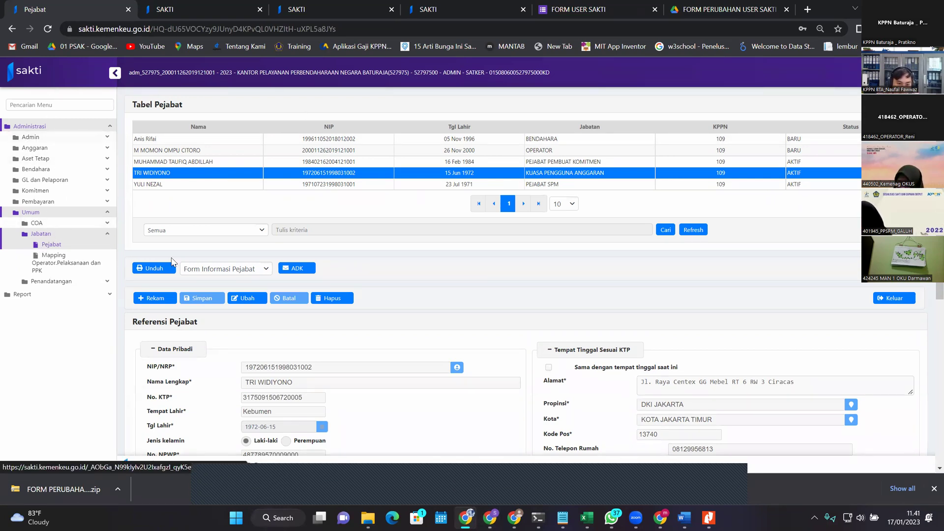
{"action": "scroll", "coordinate": [434, 236], "scroll_direction": "down", "scroll_amount": 2}
{"action": "scroll", "coordinate": [590, 196], "scroll_direction": "up", "scroll_amount": 2}
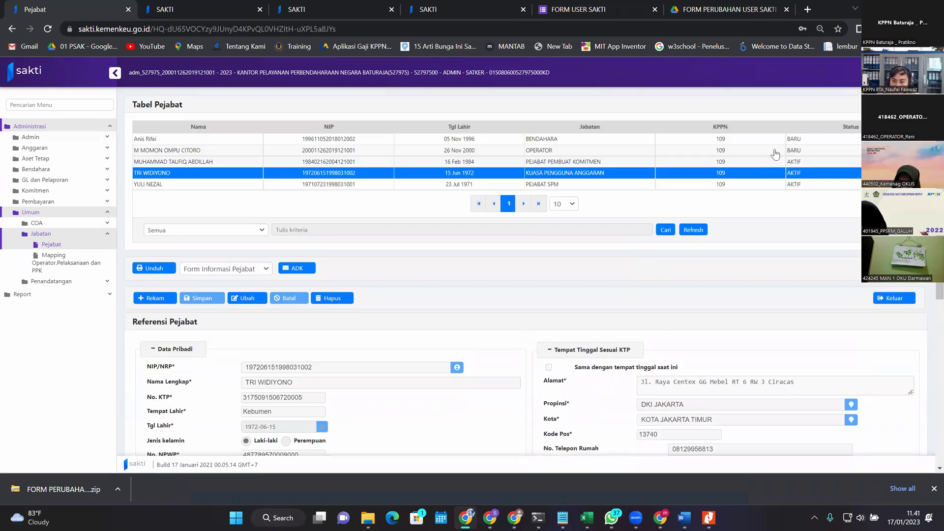
{"action": "left_click", "coordinate": [794, 148]}
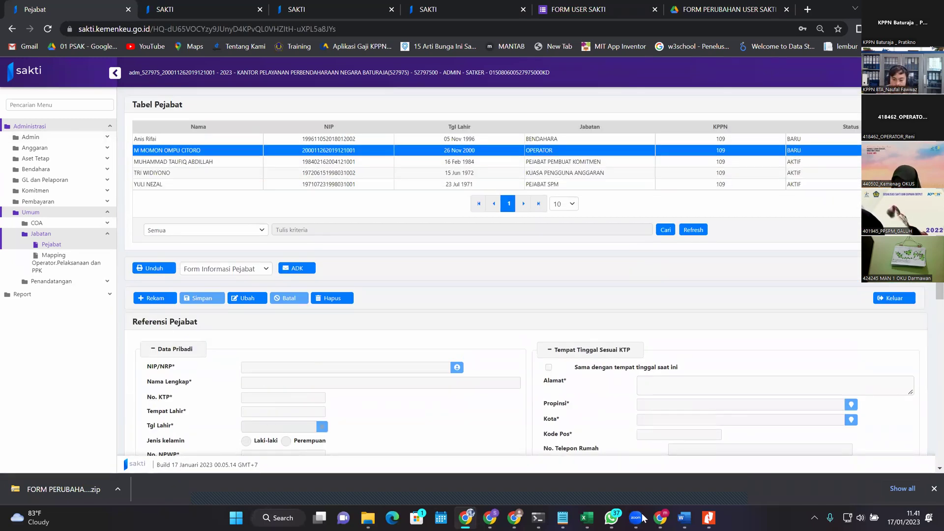
Step: Return to the Nitro Pro OTP guide and scroll down past step 2
{"action": "left_click", "coordinate": [709, 518]}
{"action": "scroll", "coordinate": [659, 400], "scroll_direction": "down", "scroll_amount": 3}
{"action": "scroll", "coordinate": [646, 391], "scroll_direction": "down", "scroll_amount": 9}
{"action": "scroll", "coordinate": [580, 306], "scroll_direction": "down", "scroll_amount": 2}
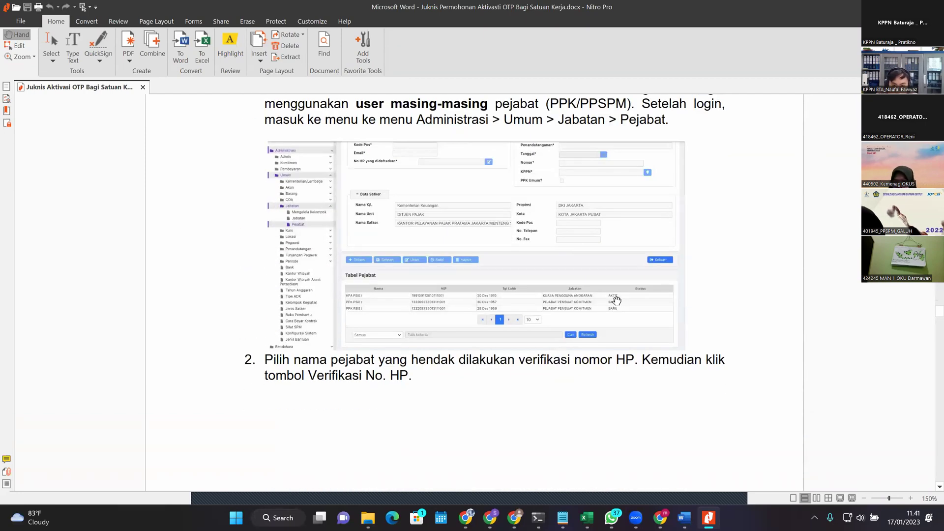
{"action": "scroll", "coordinate": [616, 299], "scroll_direction": "down", "scroll_amount": 7}
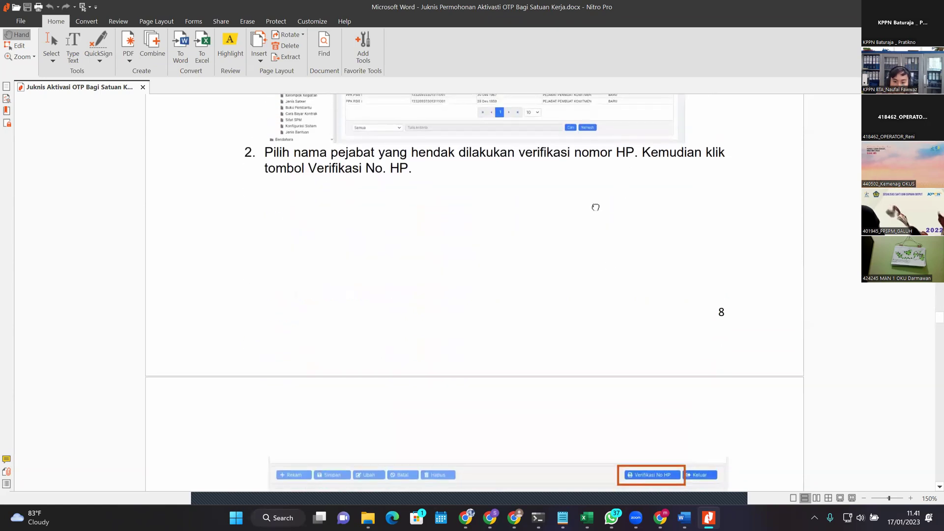
{"action": "scroll", "coordinate": [610, 266], "scroll_direction": "down", "scroll_amount": 4}
{"action": "scroll", "coordinate": [577, 278], "scroll_direction": "up", "scroll_amount": 10}
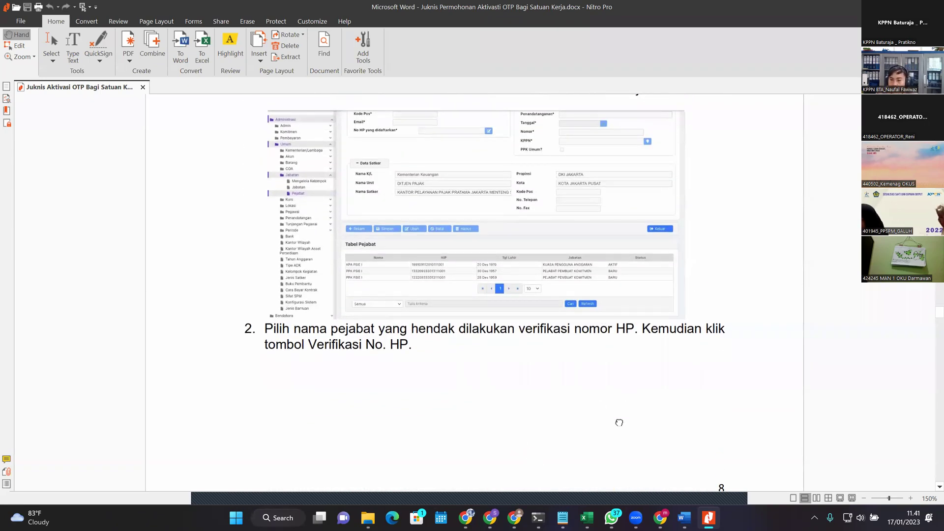
{"action": "scroll", "coordinate": [627, 397], "scroll_direction": "up", "scroll_amount": 4}
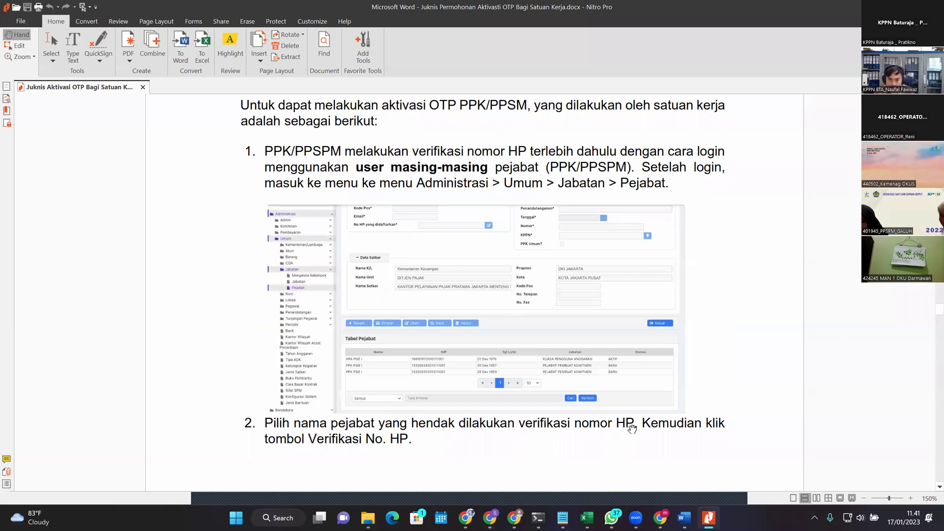
{"action": "scroll", "coordinate": [771, 272], "scroll_direction": "up", "scroll_amount": 1}
{"action": "scroll", "coordinate": [790, 406], "scroll_direction": "up", "scroll_amount": 20}
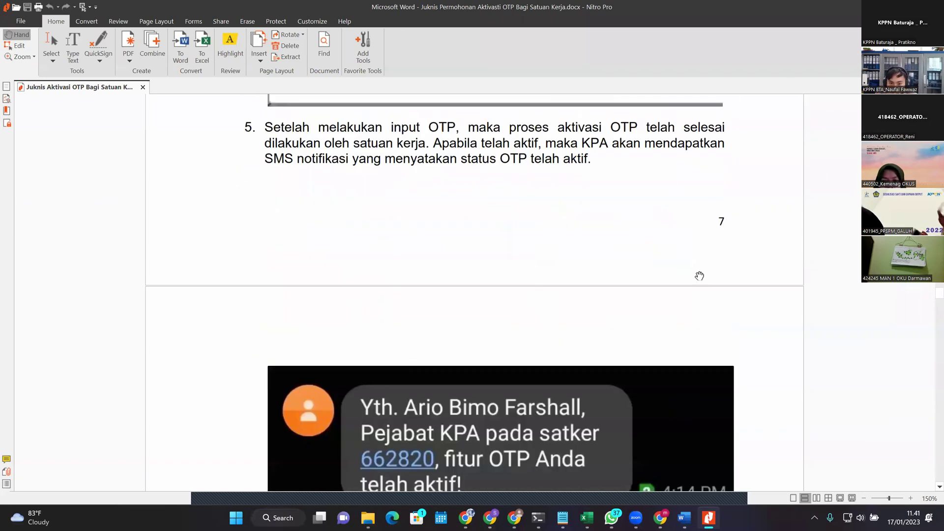
{"action": "scroll", "coordinate": [437, 267], "scroll_direction": "up", "scroll_amount": 12}
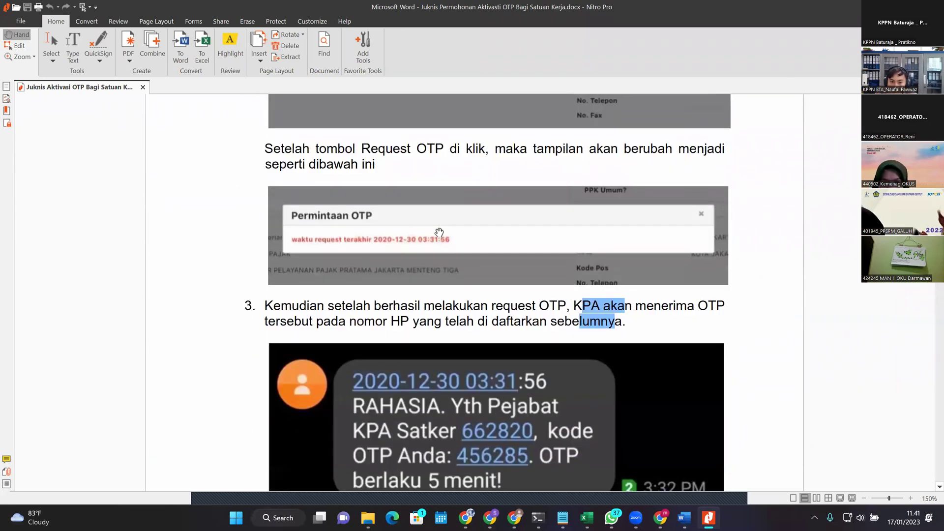
{"action": "scroll", "coordinate": [487, 286], "scroll_direction": "down", "scroll_amount": 20}
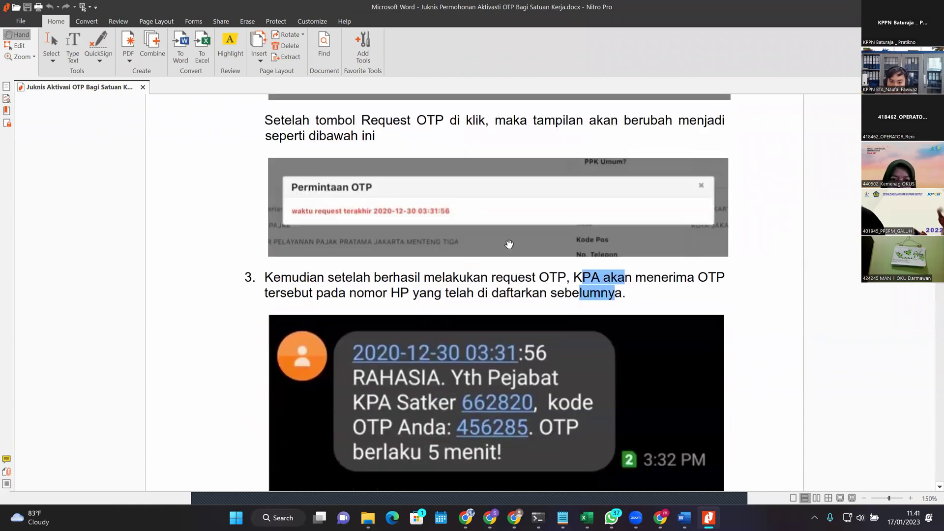
{"action": "scroll", "coordinate": [416, 99], "scroll_direction": "down", "scroll_amount": 20}
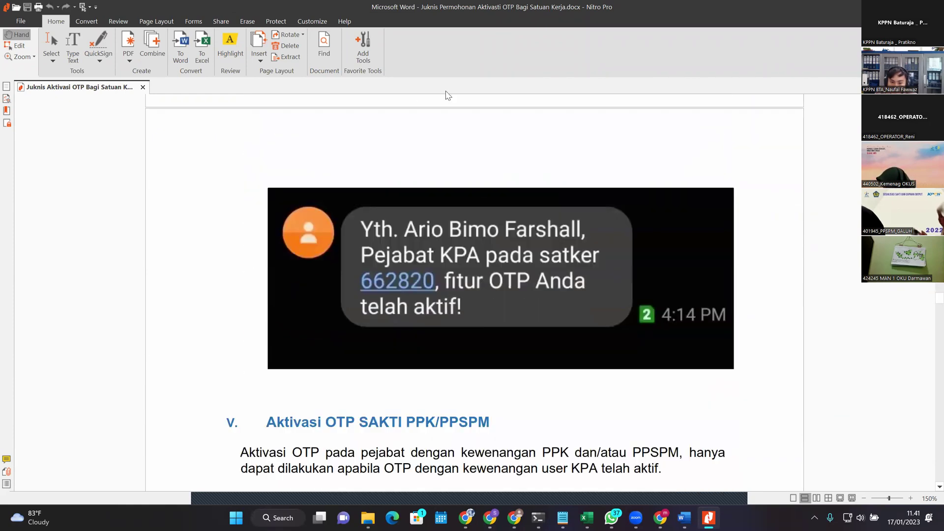
{"action": "scroll", "coordinate": [664, 240], "scroll_direction": "down", "scroll_amount": 3}
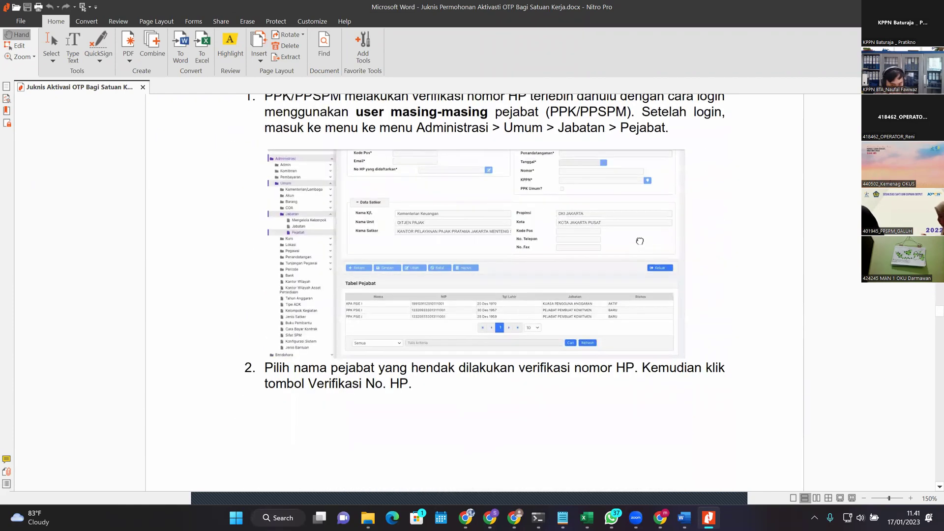
{"action": "scroll", "coordinate": [636, 233], "scroll_direction": "down", "scroll_amount": 8}
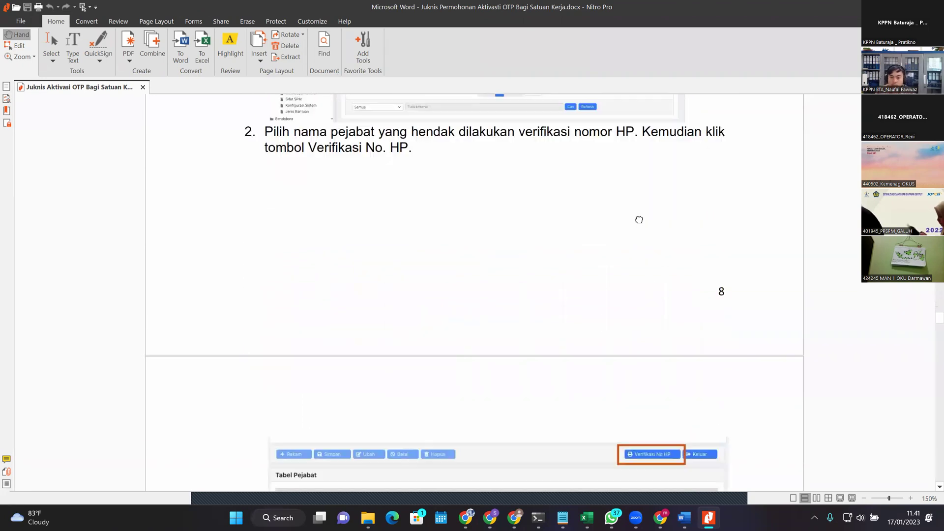
Step: Bring page 9's Tabel Pejabat screenshot with the Verifikasi No HP button and step 3 into view
{"action": "left_click_drag", "start_coordinate": [678, 312], "coordinate": [799, 123]}
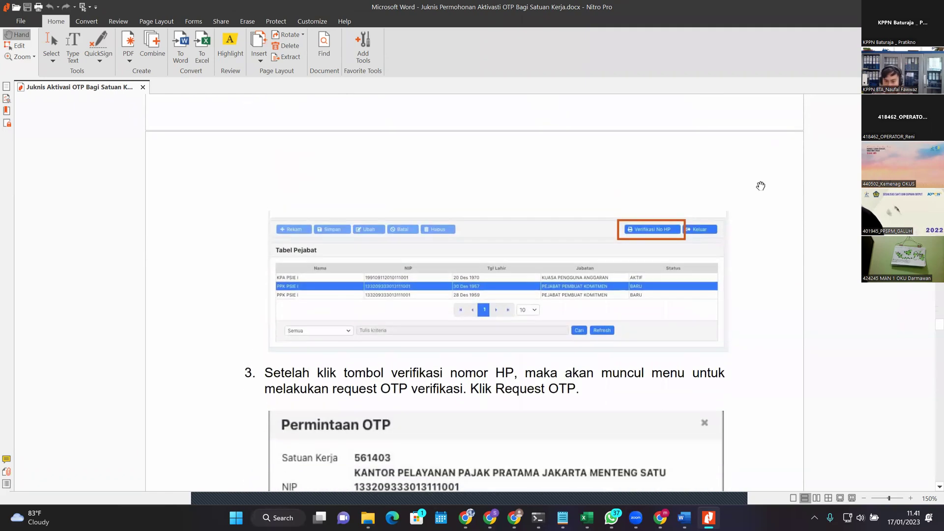
{"action": "scroll", "coordinate": [845, 271], "scroll_direction": "down", "scroll_amount": 2}
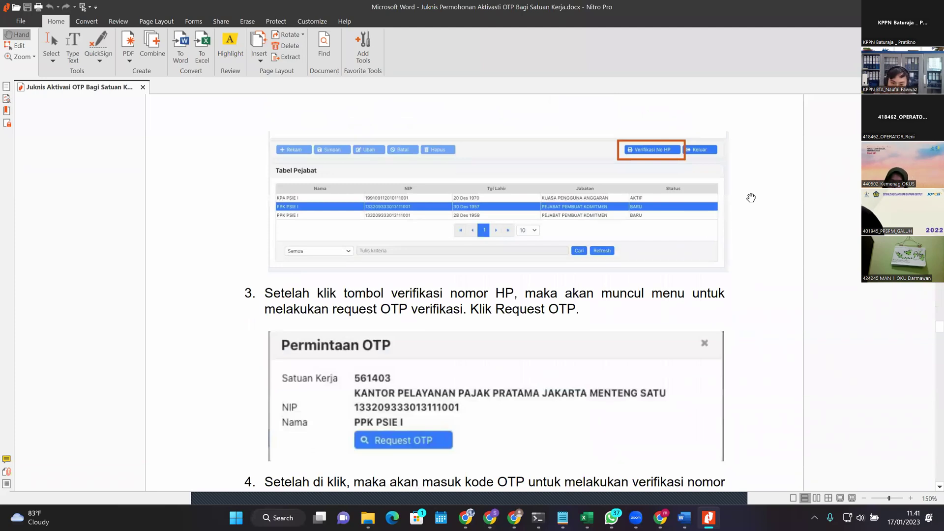
{"action": "scroll", "coordinate": [751, 198], "scroll_direction": "up", "scroll_amount": 5}
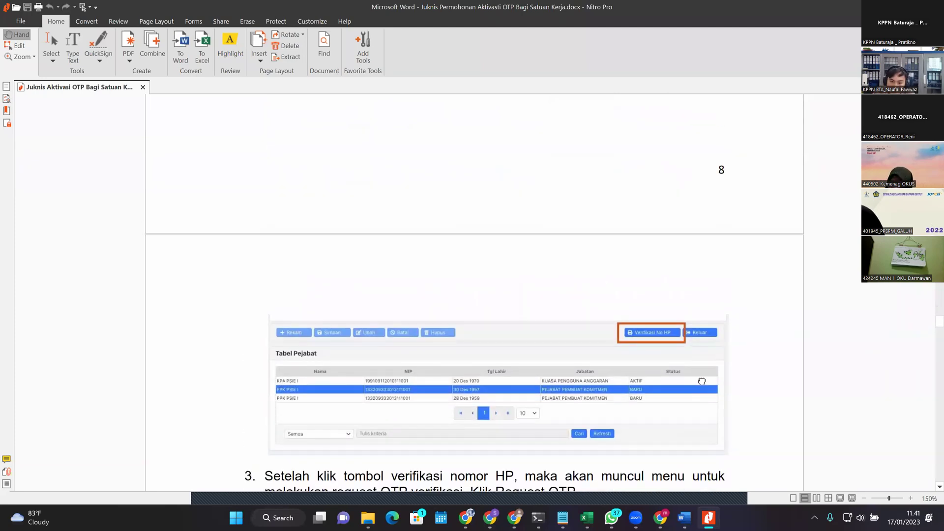
{"action": "scroll", "coordinate": [637, 393], "scroll_direction": "up", "scroll_amount": 8}
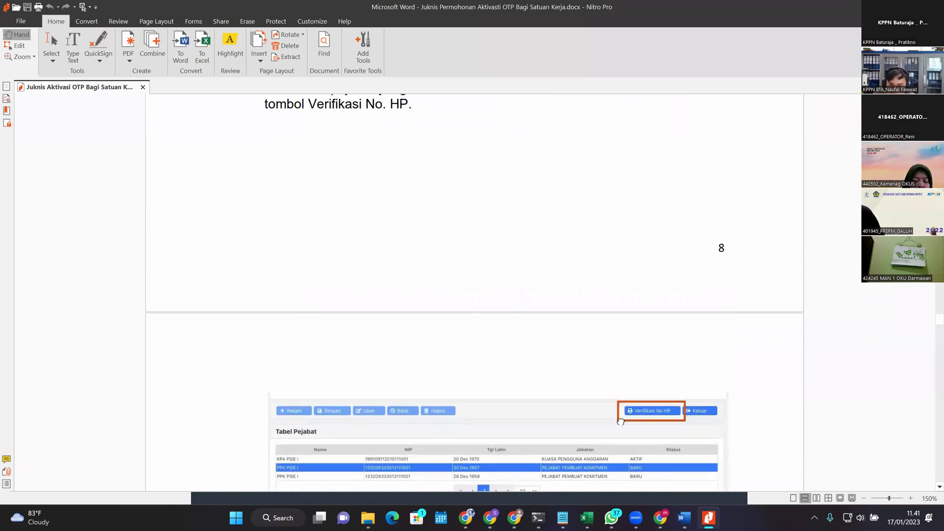
{"action": "scroll", "coordinate": [615, 241], "scroll_direction": "down", "scroll_amount": 7}
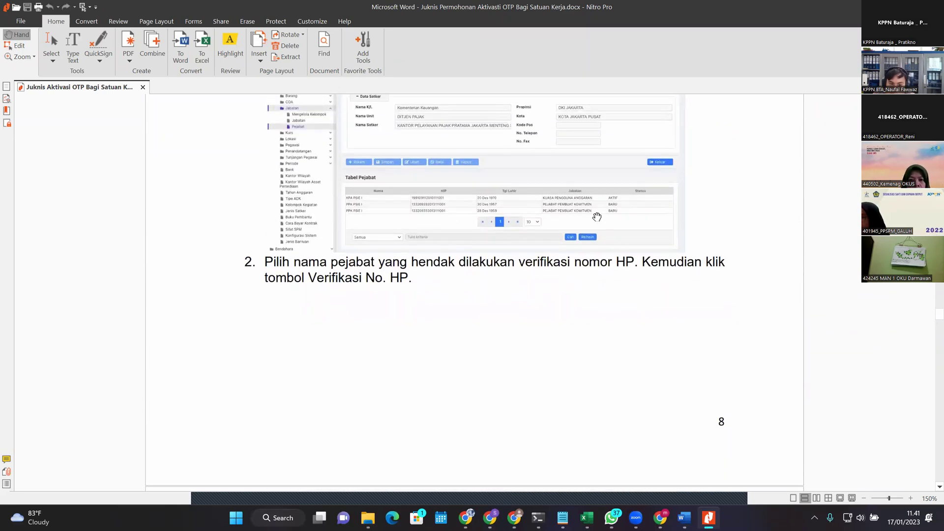
{"action": "scroll", "coordinate": [639, 286], "scroll_direction": "up", "scroll_amount": 4}
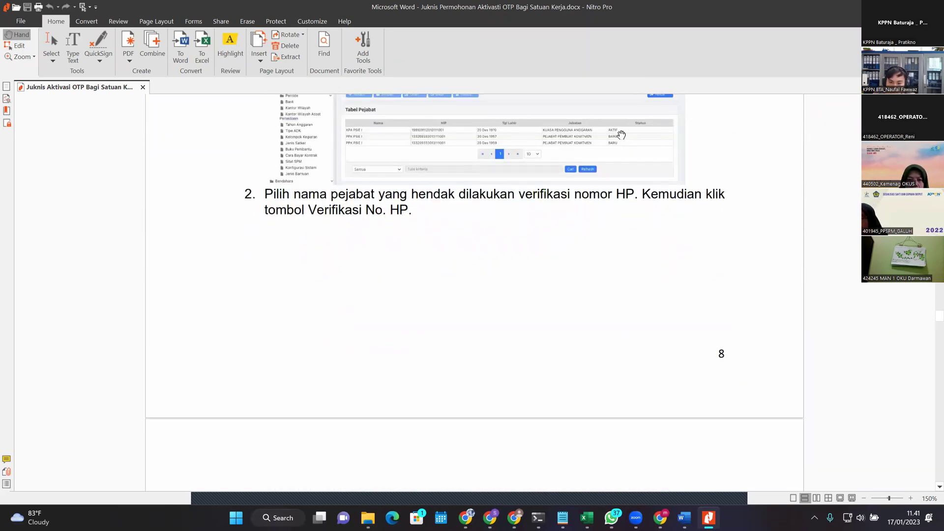
{"action": "scroll", "coordinate": [670, 396], "scroll_direction": "up", "scroll_amount": 4}
{"action": "scroll", "coordinate": [700, 285], "scroll_direction": "down", "scroll_amount": 3}
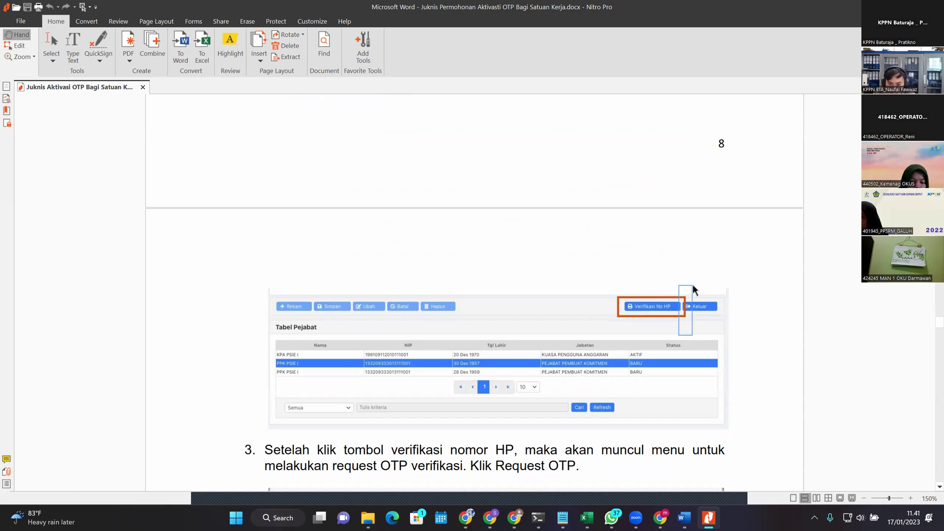
Step: Read through the Request OTP, SMS code and OTP entry steps to step 6's Verifikasi Pejabat status
{"action": "scroll", "coordinate": [689, 381], "scroll_direction": "down", "scroll_amount": 5}
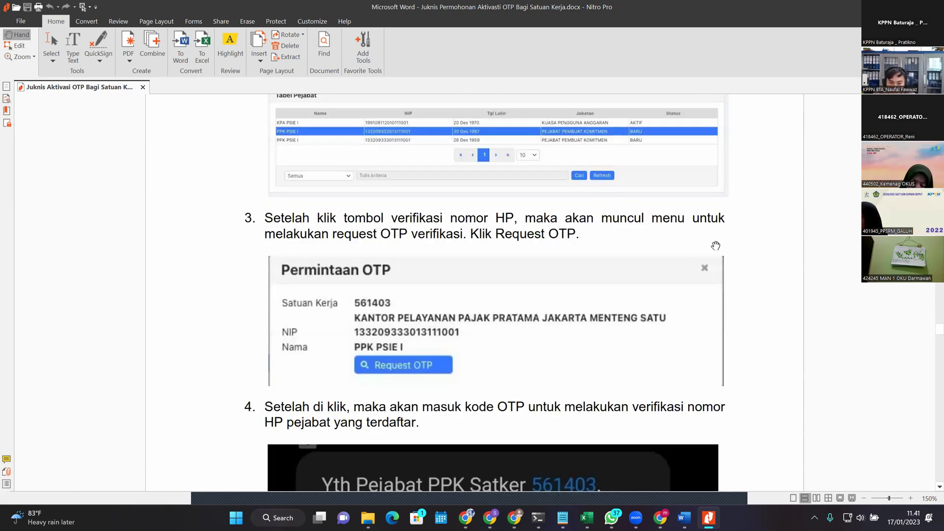
{"action": "scroll", "coordinate": [685, 325], "scroll_direction": "up", "scroll_amount": 2}
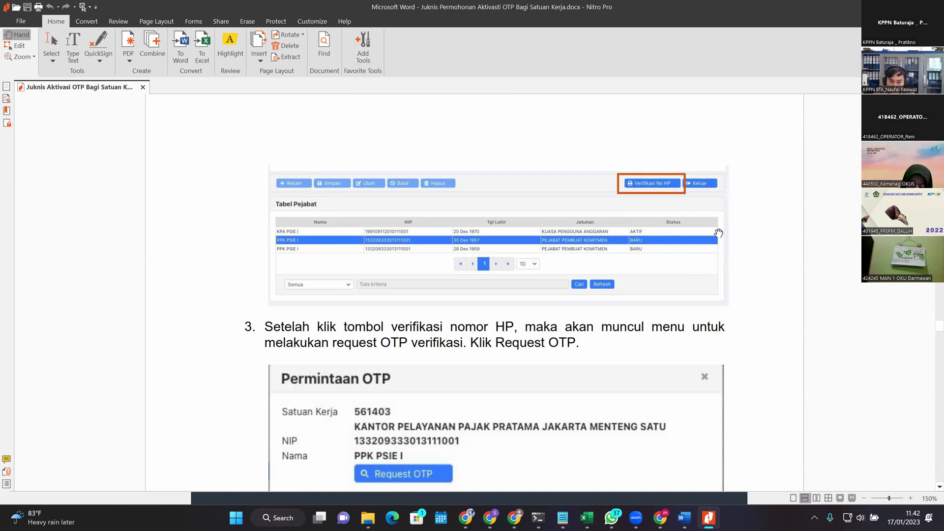
{"action": "scroll", "coordinate": [644, 198], "scroll_direction": "down", "scroll_amount": 4}
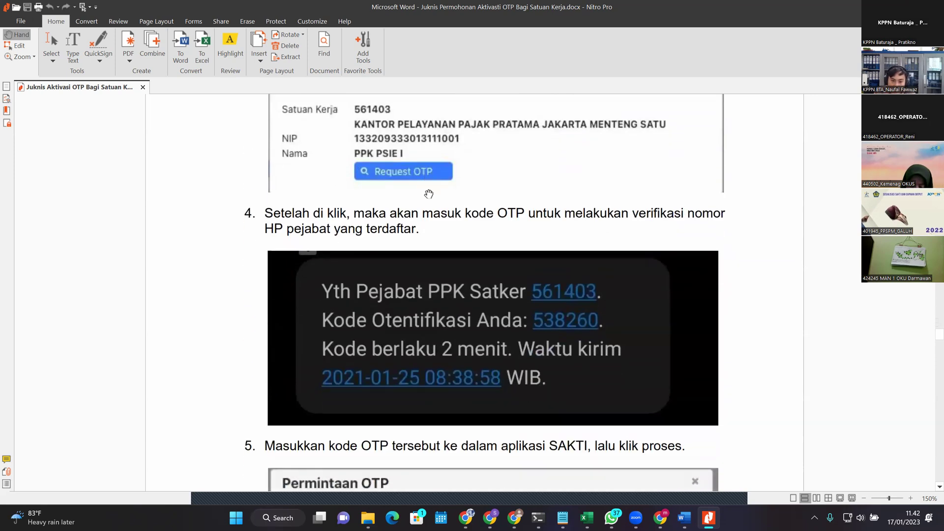
{"action": "scroll", "coordinate": [437, 169], "scroll_direction": "down", "scroll_amount": 3}
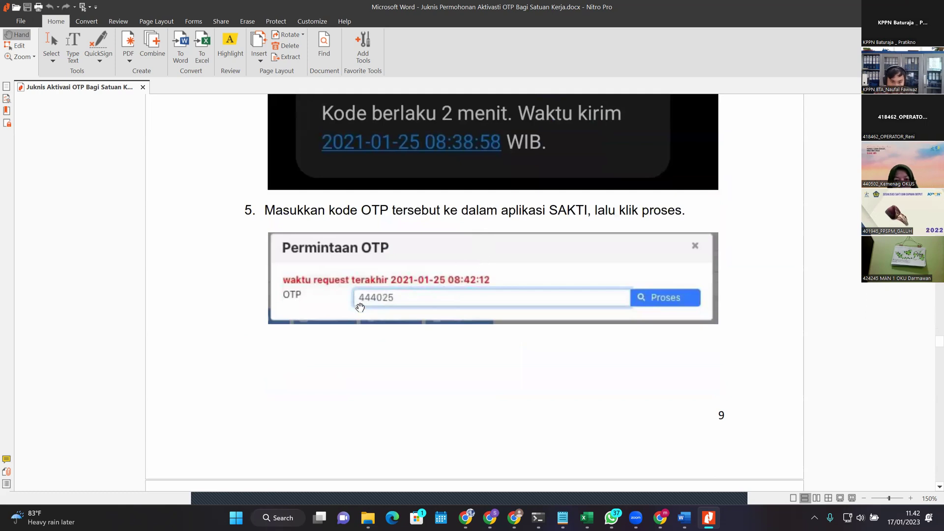
{"action": "scroll", "coordinate": [502, 290], "scroll_direction": "up", "scroll_amount": 2}
{"action": "scroll", "coordinate": [591, 193], "scroll_direction": "down", "scroll_amount": 1}
{"action": "scroll", "coordinate": [584, 219], "scroll_direction": "up", "scroll_amount": 1}
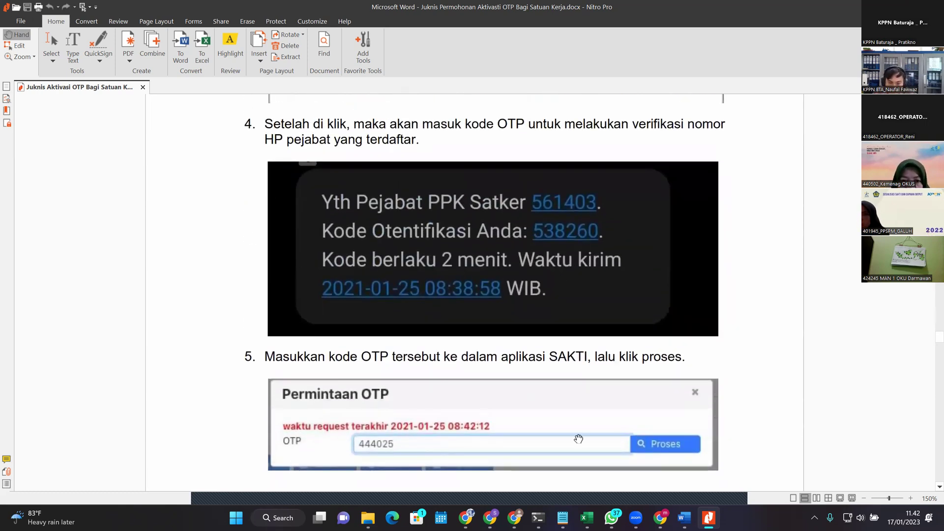
{"action": "scroll", "coordinate": [353, 358], "scroll_direction": "down", "scroll_amount": 2}
{"action": "scroll", "coordinate": [354, 334], "scroll_direction": "down", "scroll_amount": 1}
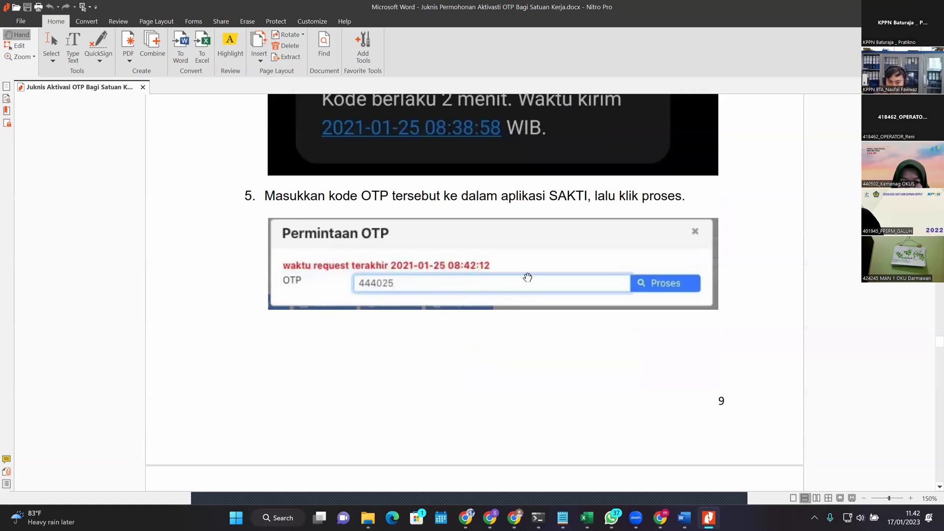
{"action": "scroll", "coordinate": [521, 278], "scroll_direction": "down", "scroll_amount": 1}
{"action": "scroll", "coordinate": [680, 275], "scroll_direction": "up", "scroll_amount": 6}
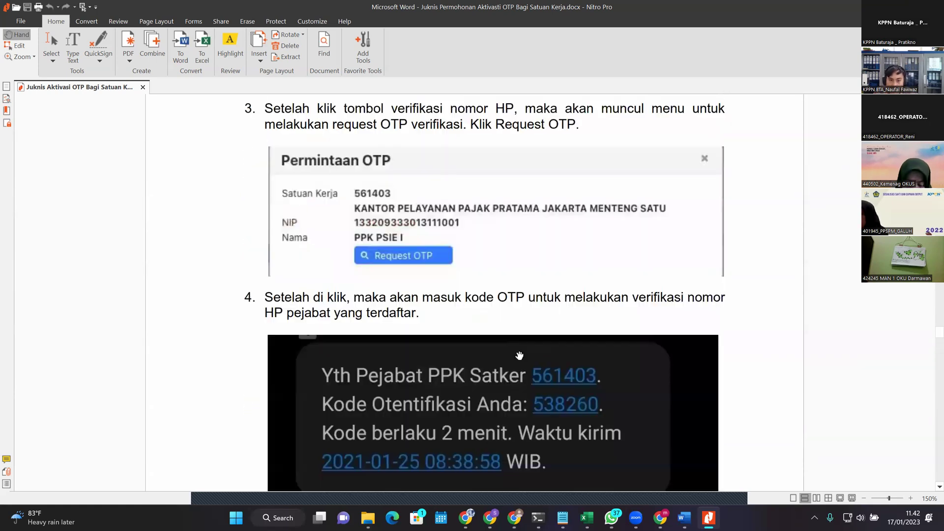
{"action": "scroll", "coordinate": [462, 274], "scroll_direction": "down", "scroll_amount": 2}
{"action": "scroll", "coordinate": [461, 274], "scroll_direction": "down", "scroll_amount": 3}
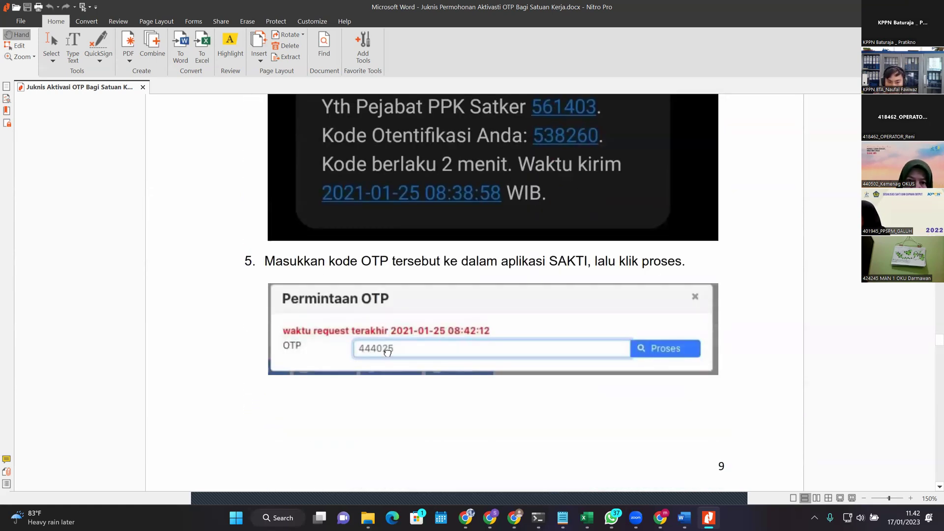
{"action": "scroll", "coordinate": [387, 352], "scroll_direction": "down", "scroll_amount": 2}
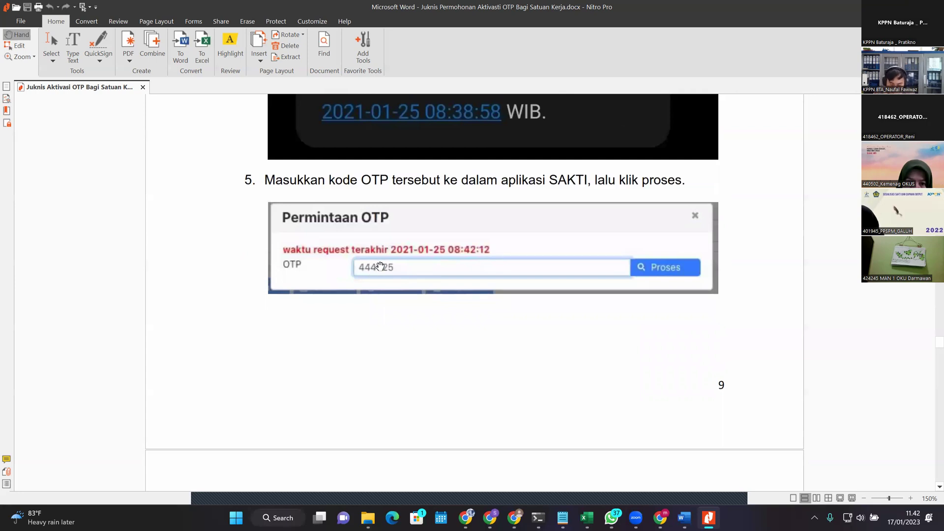
{"action": "scroll", "coordinate": [418, 280], "scroll_direction": "down", "scroll_amount": 8}
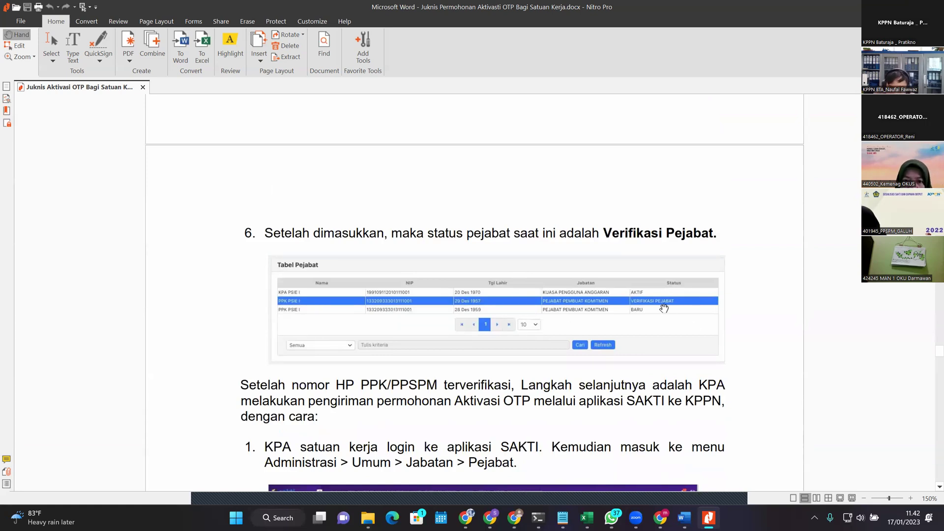
Step: Scroll through the KPA's OTP request steps, then back to step 2 on choosing the PPK/PPSPM record
{"action": "scroll", "coordinate": [664, 309], "scroll_direction": "down", "scroll_amount": 2}
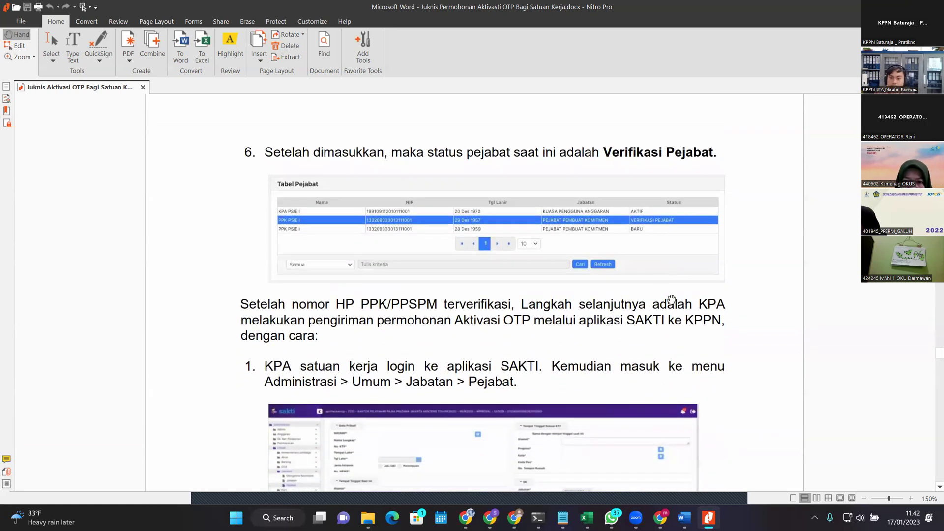
{"action": "scroll", "coordinate": [681, 298], "scroll_direction": "down", "scroll_amount": 6}
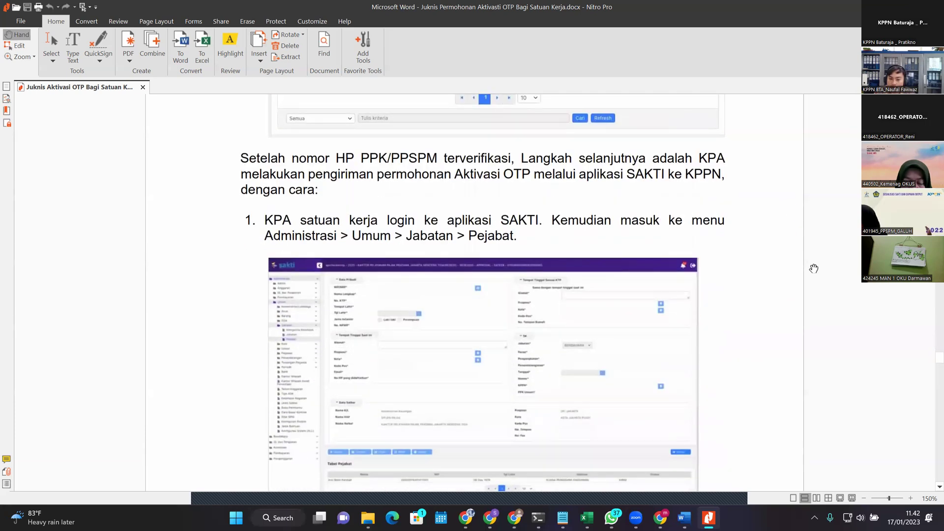
{"action": "scroll", "coordinate": [775, 274], "scroll_direction": "down", "scroll_amount": 1}
{"action": "scroll", "coordinate": [742, 392], "scroll_direction": "up", "scroll_amount": 3}
{"action": "scroll", "coordinate": [764, 319], "scroll_direction": "down", "scroll_amount": 2}
{"action": "scroll", "coordinate": [764, 319], "scroll_direction": "down", "scroll_amount": 4}
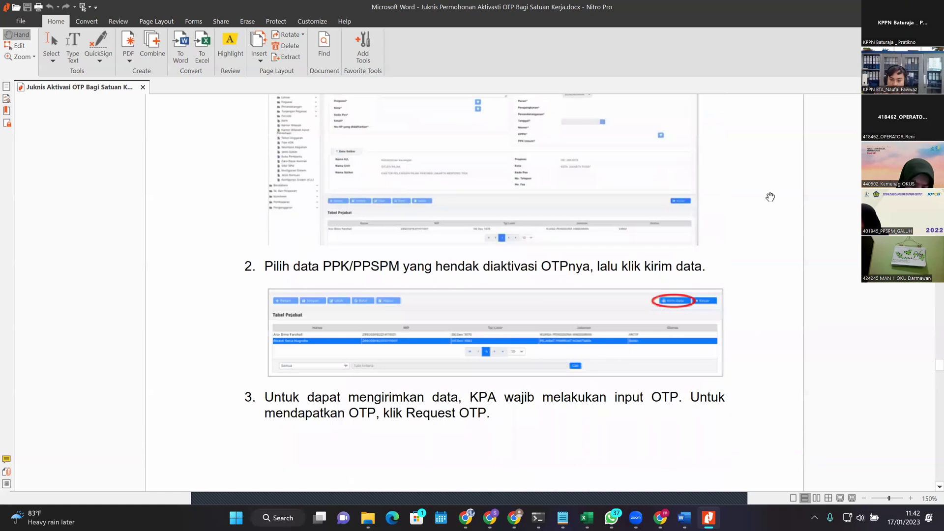
{"action": "scroll", "coordinate": [790, 135], "scroll_direction": "down", "scroll_amount": 2}
{"action": "scroll", "coordinate": [791, 217], "scroll_direction": "up", "scroll_amount": 4}
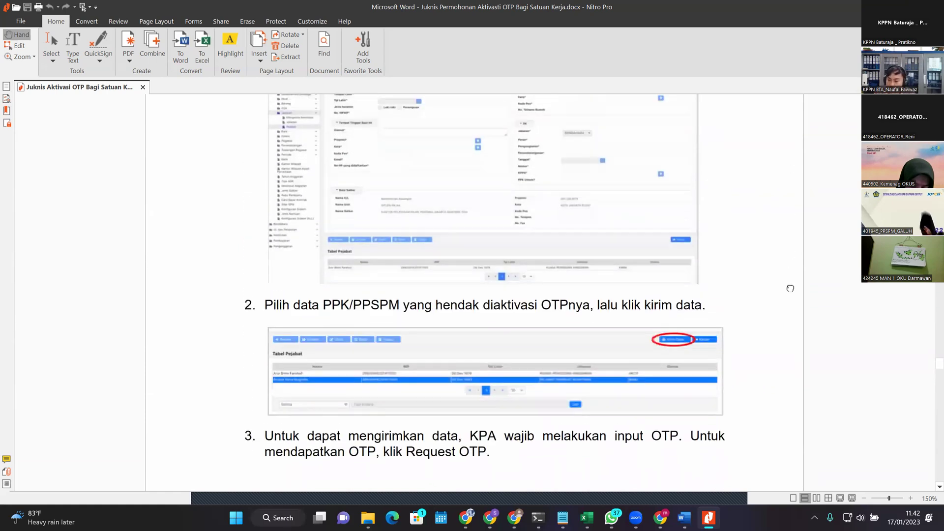
{"action": "scroll", "coordinate": [778, 396], "scroll_direction": "up", "scroll_amount": 3}
{"action": "scroll", "coordinate": [540, 373], "scroll_direction": "up", "scroll_amount": 6}
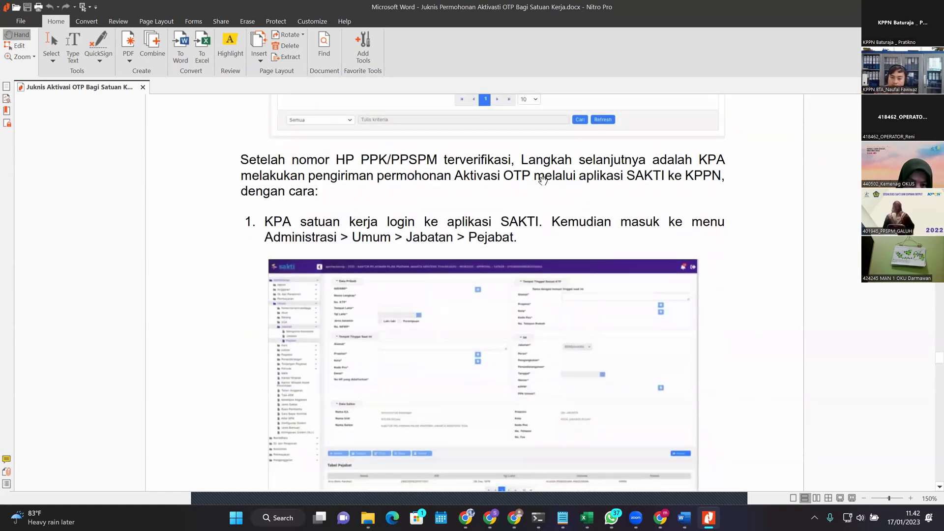
{"action": "scroll", "coordinate": [539, 373], "scroll_direction": "up", "scroll_amount": 1}
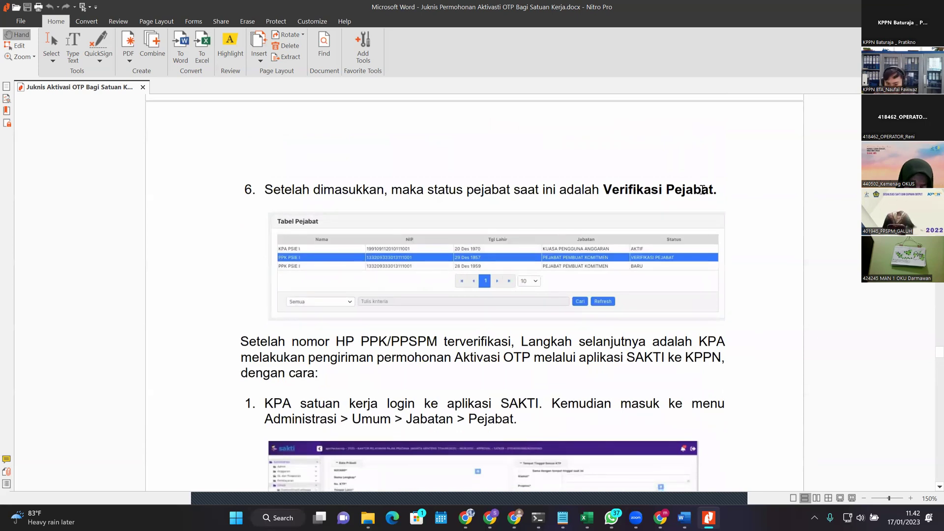
{"action": "scroll", "coordinate": [458, 249], "scroll_direction": "down", "scroll_amount": 3}
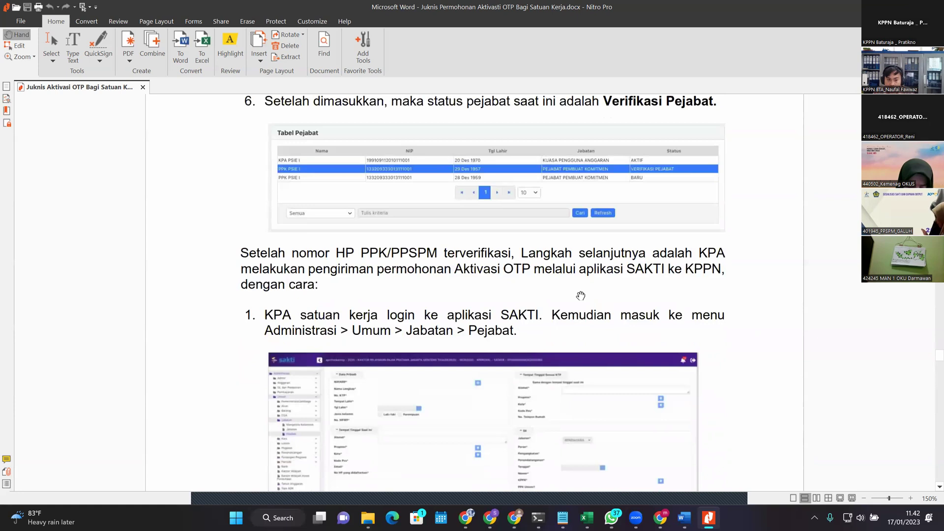
{"action": "scroll", "coordinate": [459, 249], "scroll_direction": "down", "scroll_amount": 8}
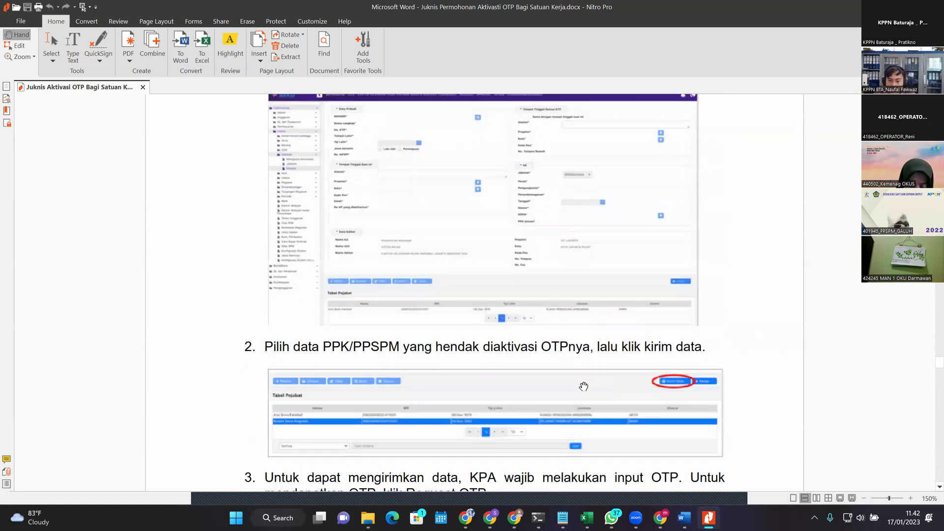
{"action": "scroll", "coordinate": [577, 371], "scroll_direction": "down", "scroll_amount": 11}
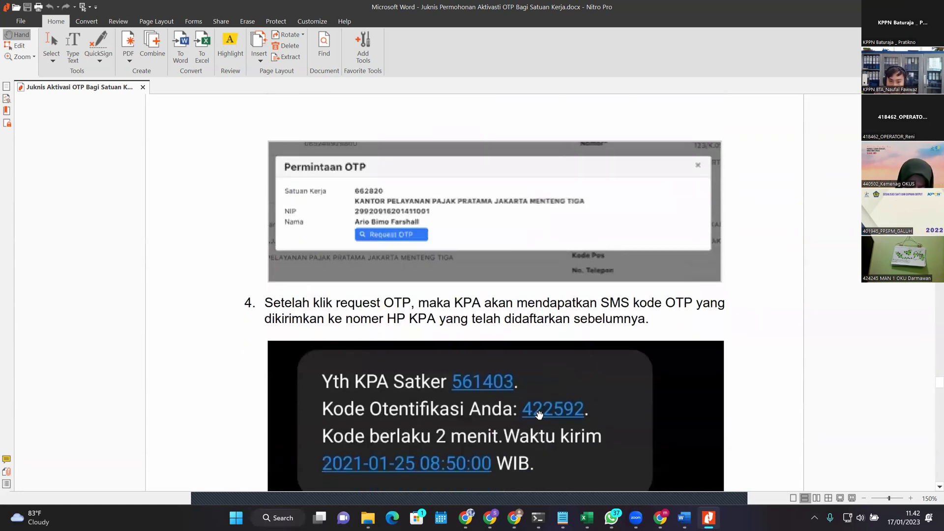
{"action": "scroll", "coordinate": [539, 406], "scroll_direction": "down", "scroll_amount": 4}
{"action": "scroll", "coordinate": [547, 392], "scroll_direction": "up", "scroll_amount": 6}
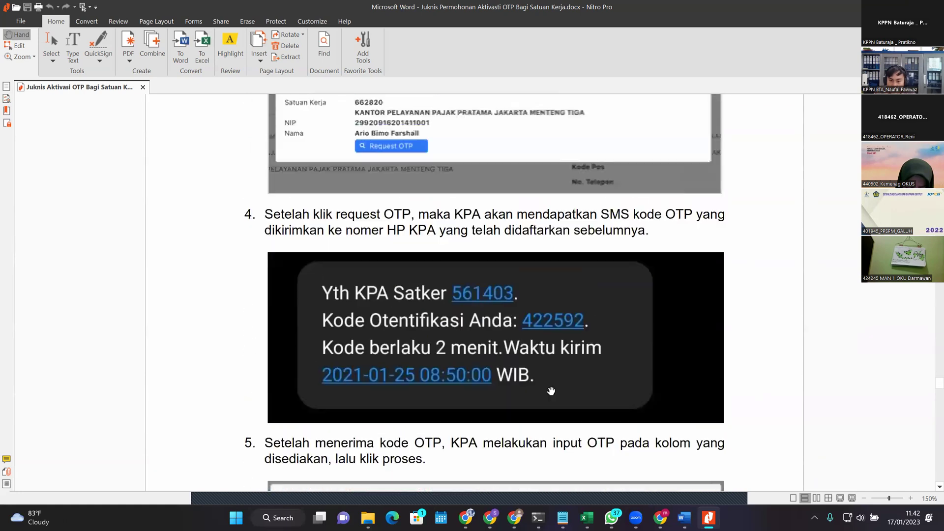
{"action": "scroll", "coordinate": [560, 396], "scroll_direction": "up", "scroll_amount": 11}
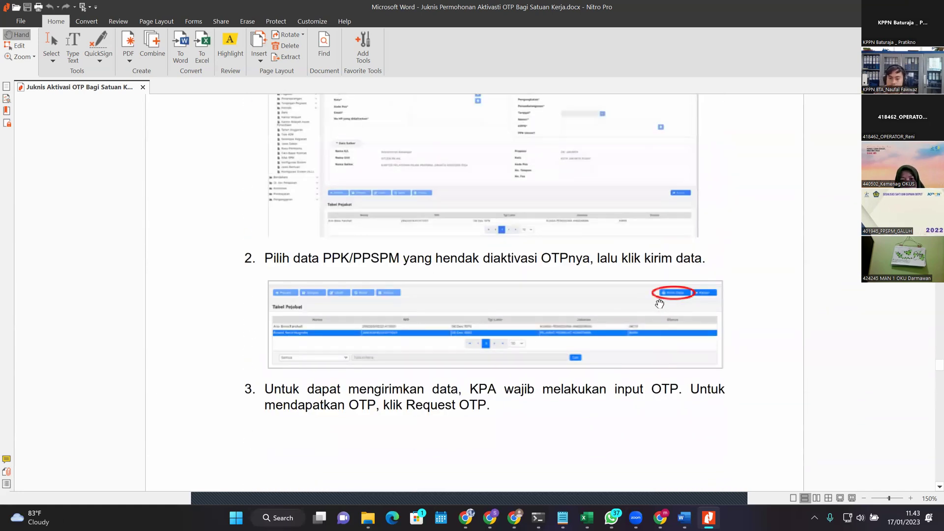
{"action": "scroll", "coordinate": [659, 304], "scroll_direction": "up", "scroll_amount": 2}
{"action": "scroll", "coordinate": [687, 386], "scroll_direction": "down", "scroll_amount": 1}
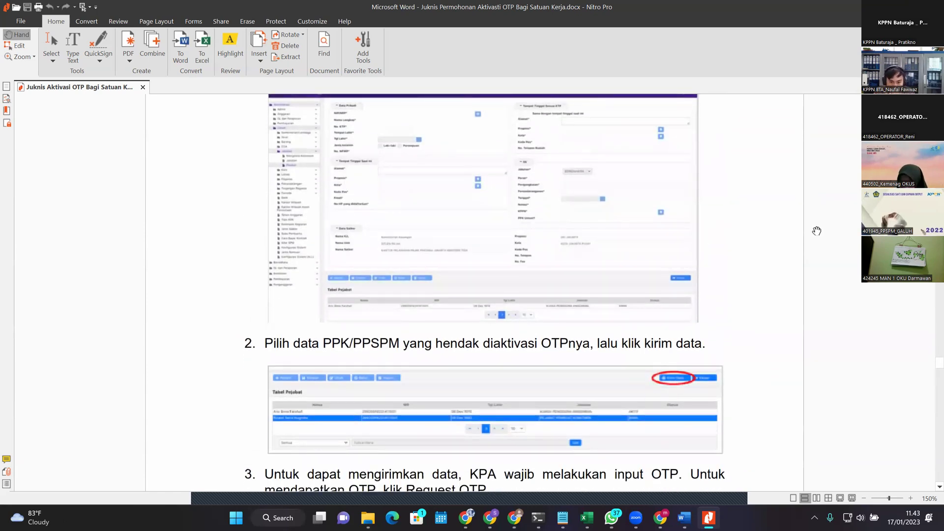
{"action": "scroll", "coordinate": [762, 314], "scroll_direction": "down", "scroll_amount": 1}
{"action": "scroll", "coordinate": [689, 418], "scroll_direction": "up", "scroll_amount": 1}
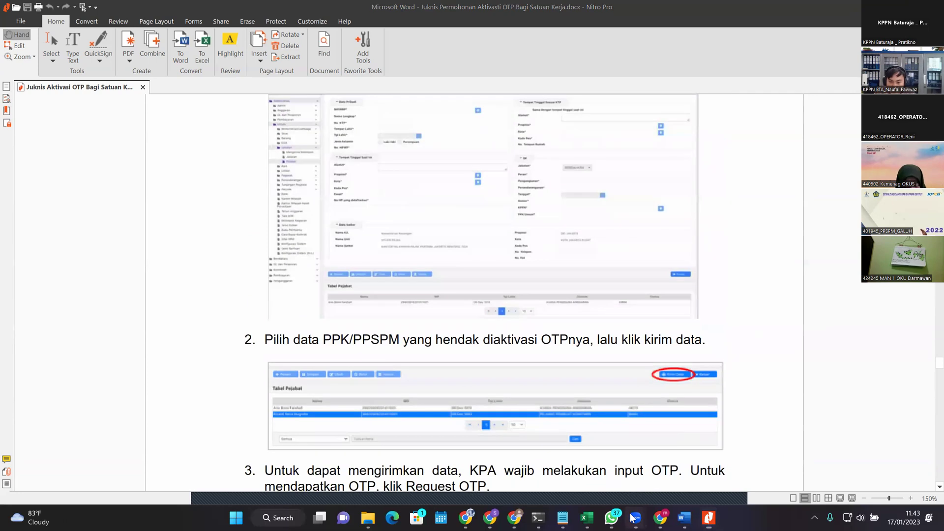
Step: Load the Pejabat Pembuat Komitmen official's record in SAKTI, then return to the OTP guide
{"action": "mouse_move", "coordinate": [486, 511]}
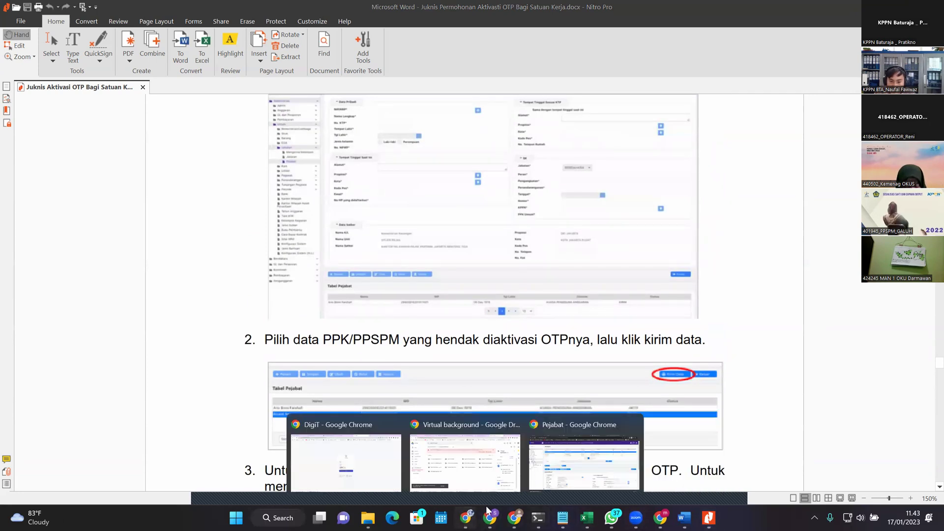
{"action": "left_click", "coordinate": [587, 452]}
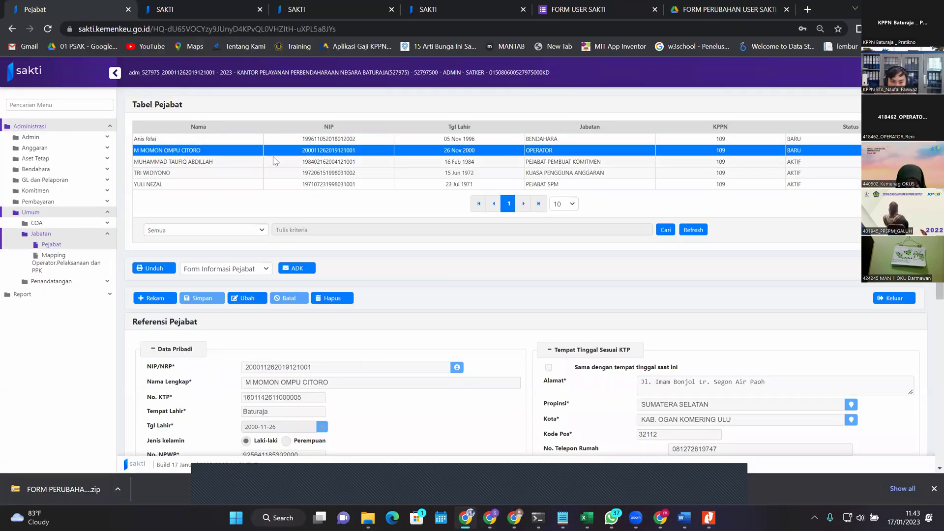
{"action": "left_click", "coordinate": [599, 163]}
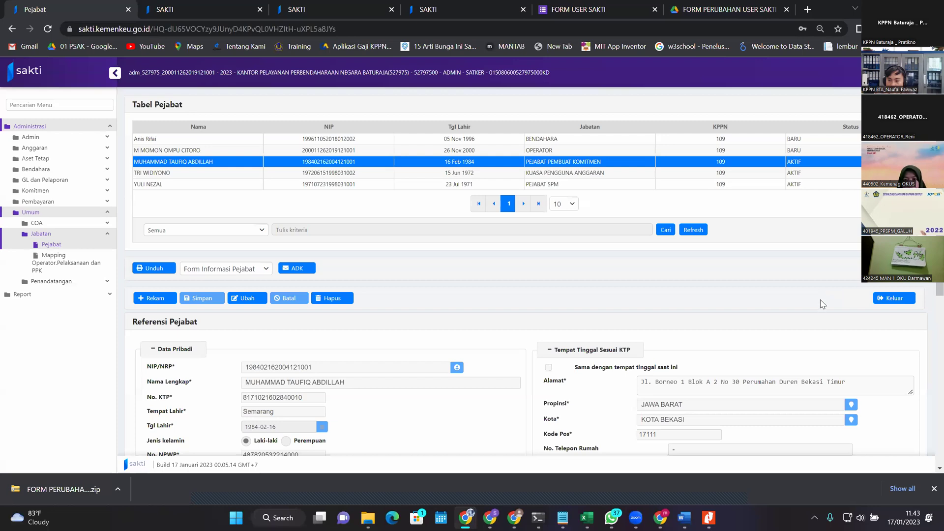
{"action": "mouse_move", "coordinate": [507, 512]}
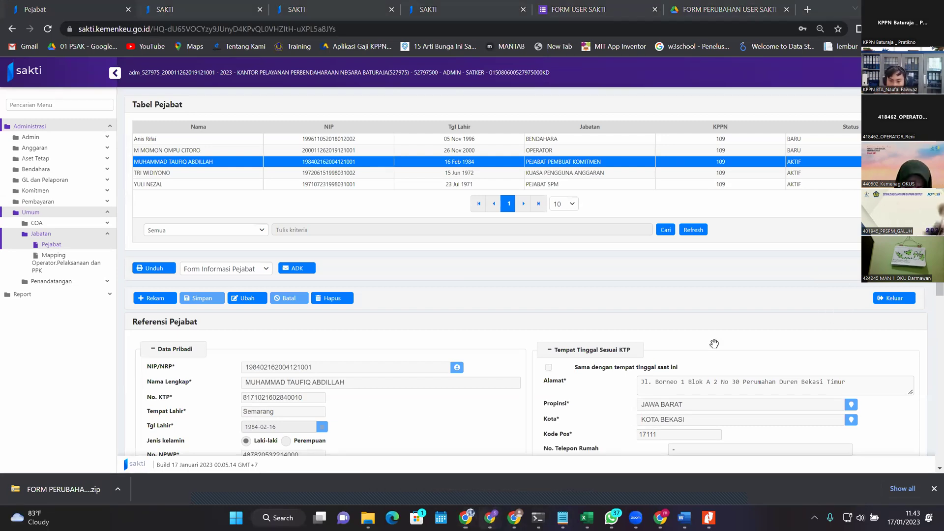
{"action": "key", "text": "alt+Tab"}
Step: Read the OTP guide from page 10 through page 14, then return to SAKTI's Tabel Pejabat
{"action": "scroll", "coordinate": [669, 364], "scroll_direction": "down", "scroll_amount": 5}
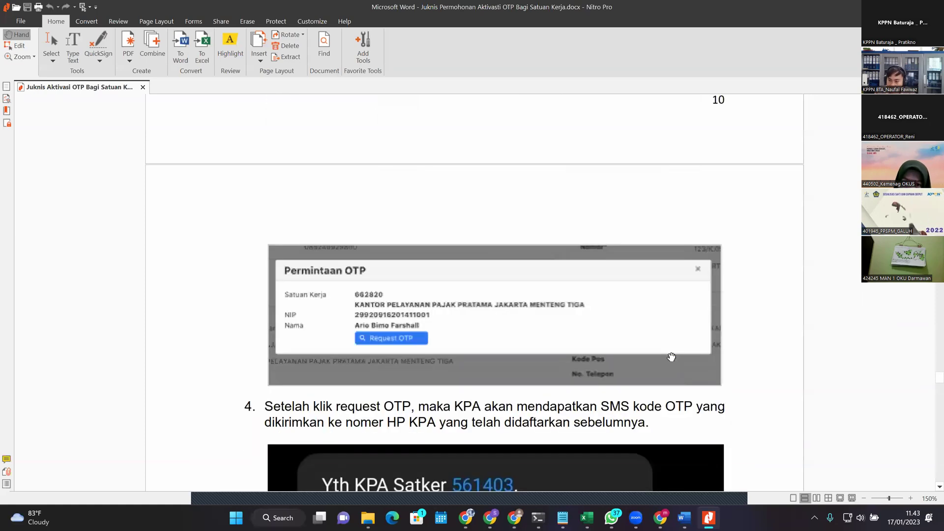
{"action": "scroll", "coordinate": [634, 421], "scroll_direction": "down", "scroll_amount": 5}
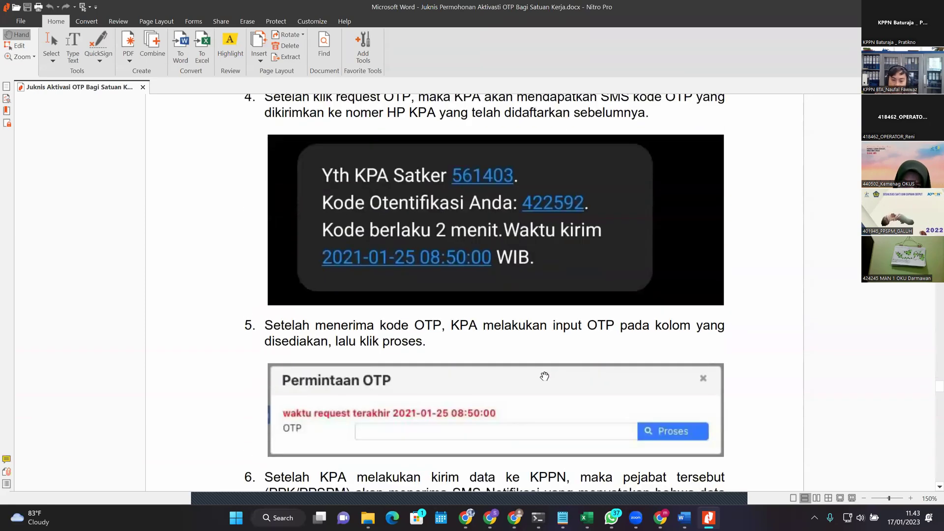
{"action": "scroll", "coordinate": [547, 369], "scroll_direction": "down", "scroll_amount": 4}
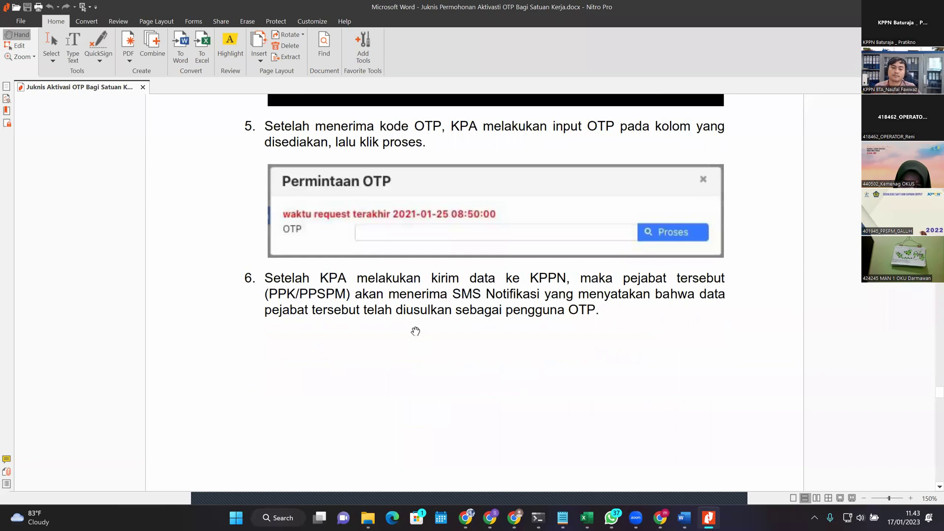
{"action": "scroll", "coordinate": [576, 226], "scroll_direction": "down", "scroll_amount": 8}
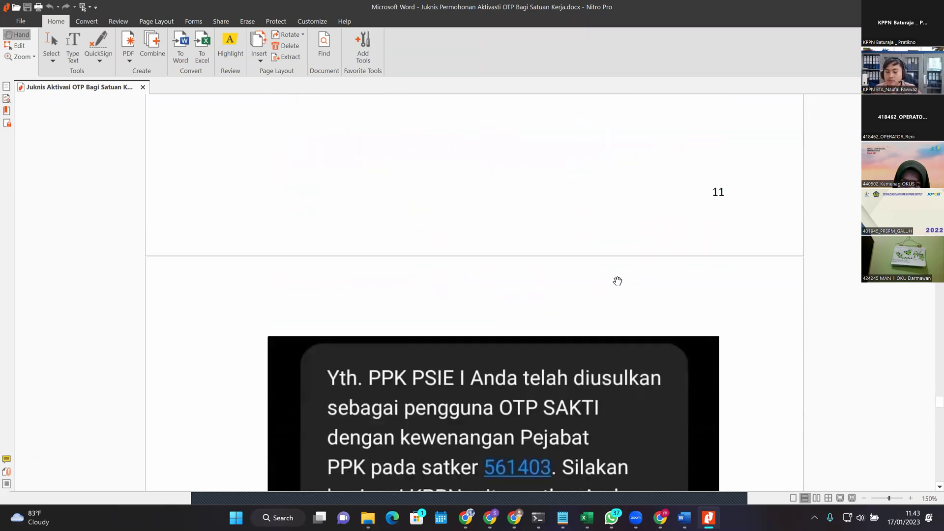
{"action": "scroll", "coordinate": [620, 280], "scroll_direction": "down", "scroll_amount": 10}
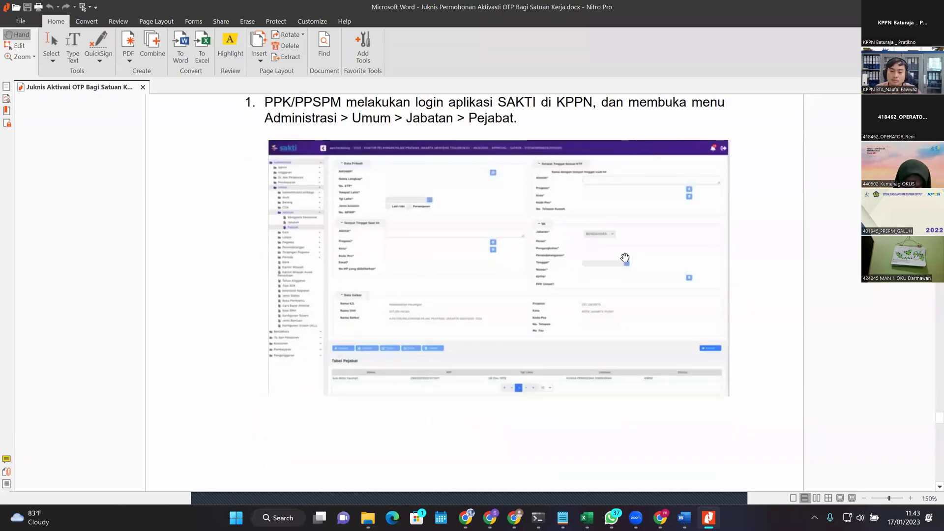
{"action": "scroll", "coordinate": [624, 257], "scroll_direction": "down", "scroll_amount": 10}
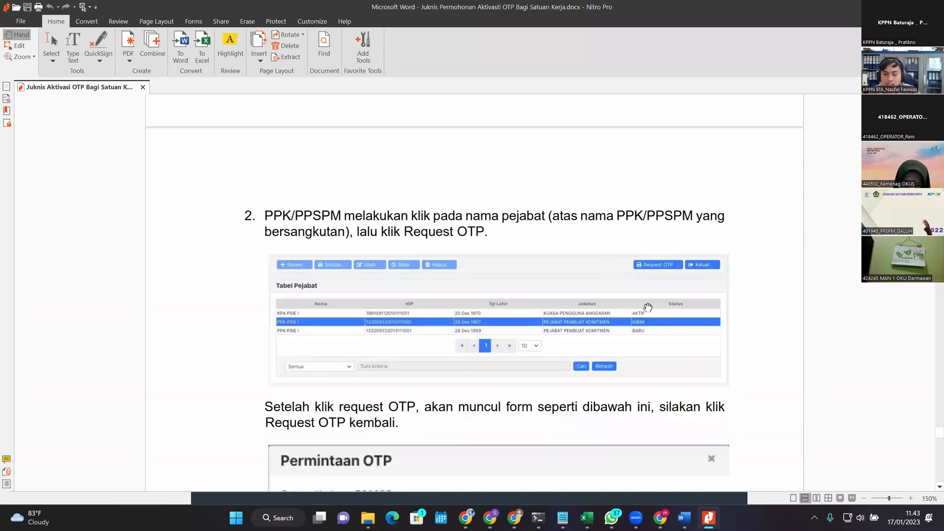
{"action": "scroll", "coordinate": [635, 321], "scroll_direction": "down", "scroll_amount": 1}
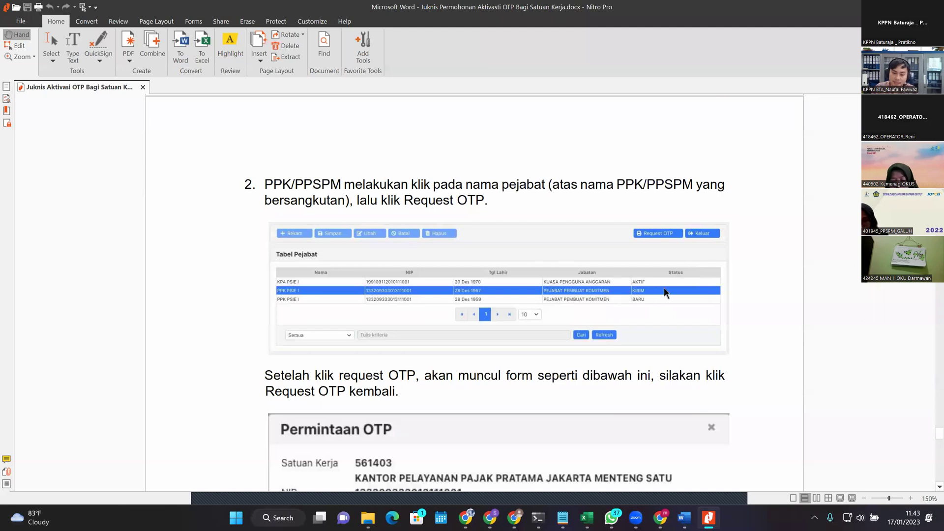
{"action": "scroll", "coordinate": [776, 336], "scroll_direction": "down", "scroll_amount": 3}
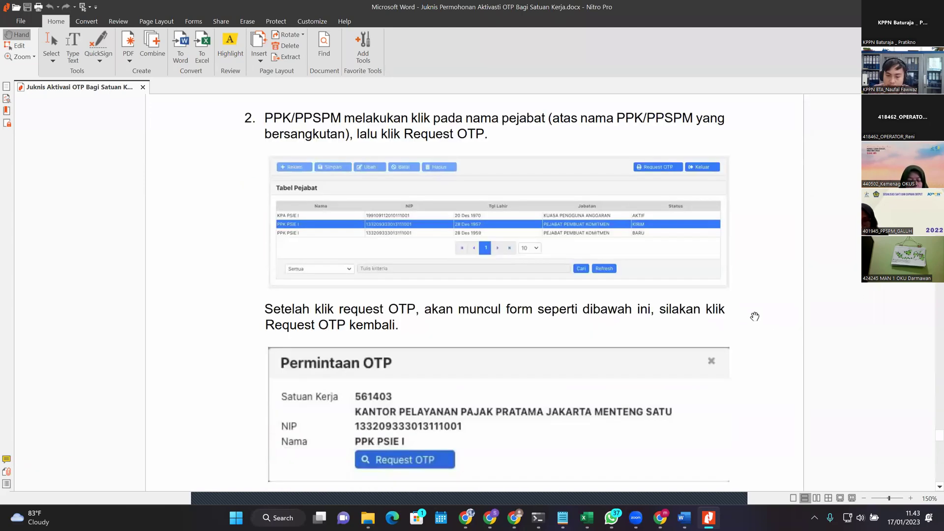
{"action": "scroll", "coordinate": [688, 238], "scroll_direction": "down", "scroll_amount": 1}
{"action": "scroll", "coordinate": [658, 206], "scroll_direction": "down", "scroll_amount": 1}
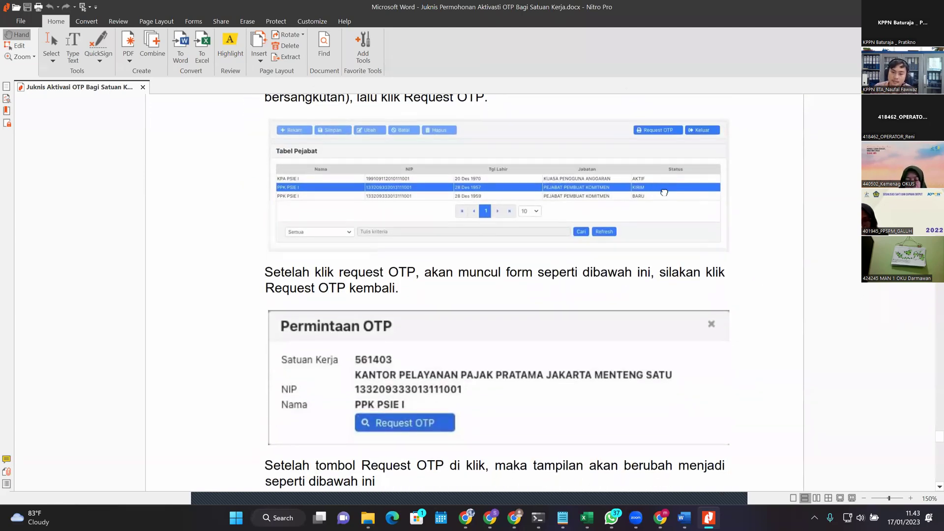
{"action": "scroll", "coordinate": [681, 182], "scroll_direction": "down", "scroll_amount": 1}
{"action": "scroll", "coordinate": [674, 158], "scroll_direction": "down", "scroll_amount": 1}
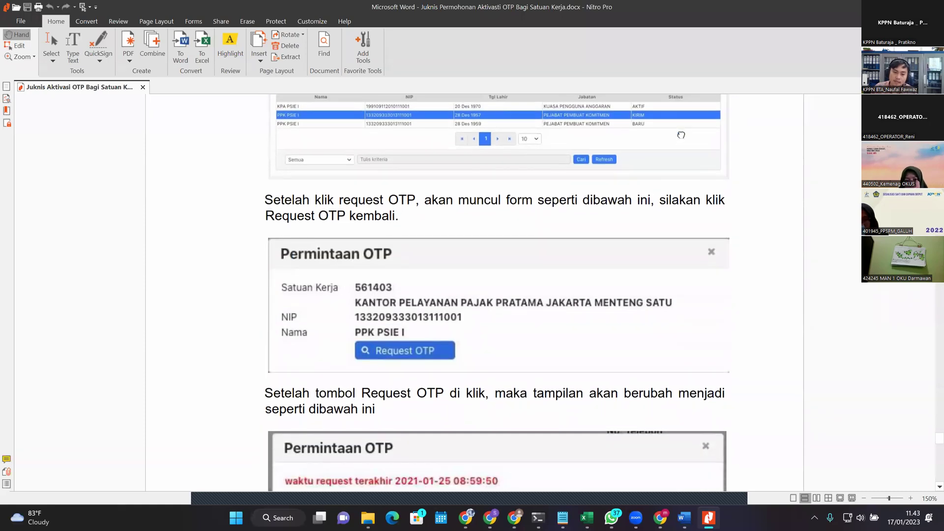
{"action": "left_click_drag", "start_coordinate": [685, 133], "coordinate": [687, 203]}
{"action": "scroll", "coordinate": [538, 262], "scroll_direction": "down", "scroll_amount": 3}
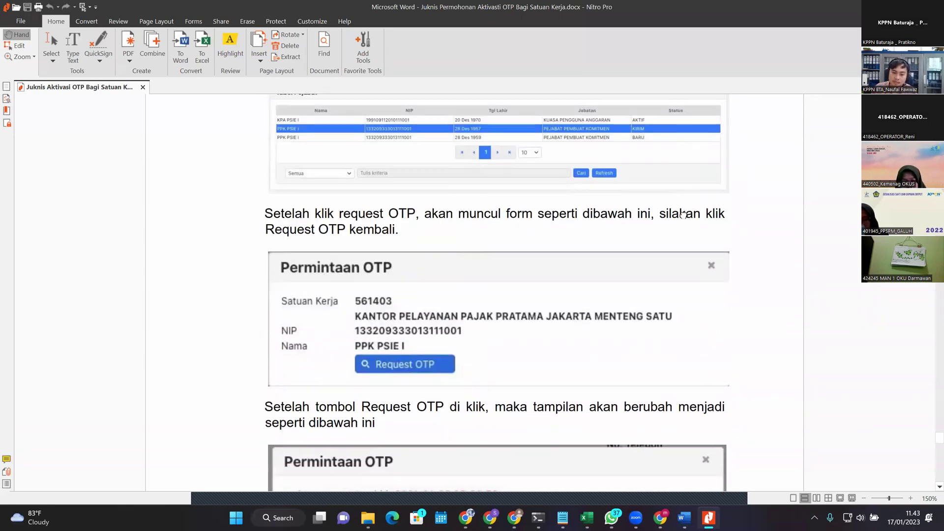
{"action": "scroll", "coordinate": [492, 222], "scroll_direction": "down", "scroll_amount": 3}
{"action": "scroll", "coordinate": [430, 231], "scroll_direction": "up", "scroll_amount": 1}
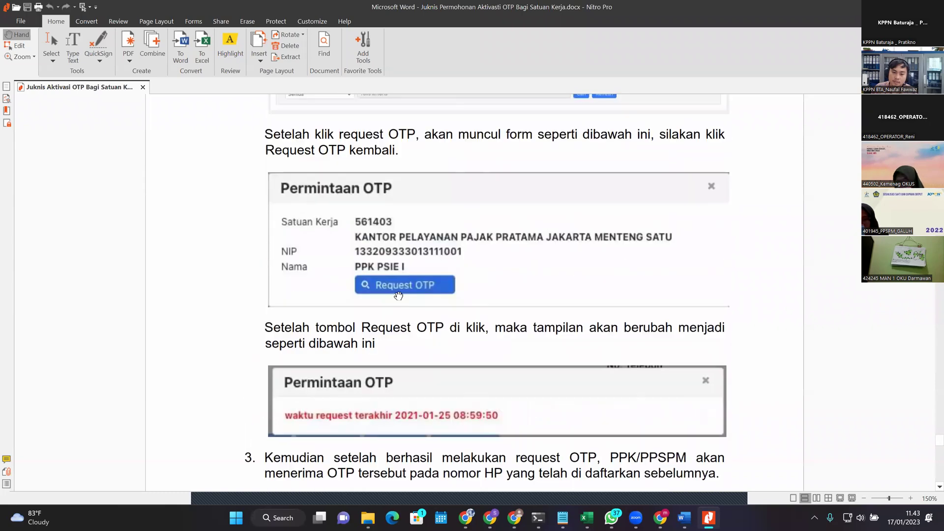
{"action": "scroll", "coordinate": [403, 315], "scroll_direction": "up", "scroll_amount": 5}
{"action": "scroll", "coordinate": [540, 306], "scroll_direction": "down", "scroll_amount": 7}
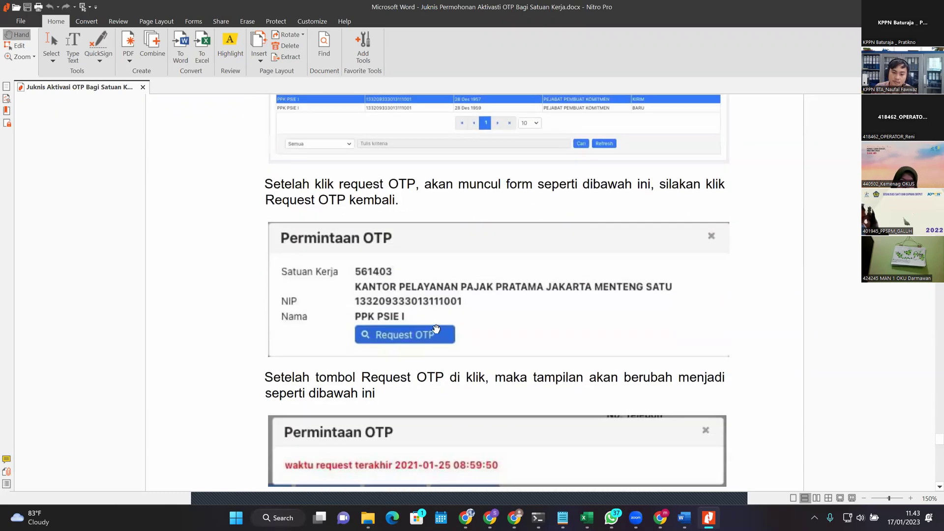
{"action": "scroll", "coordinate": [595, 227], "scroll_direction": "down", "scroll_amount": 6}
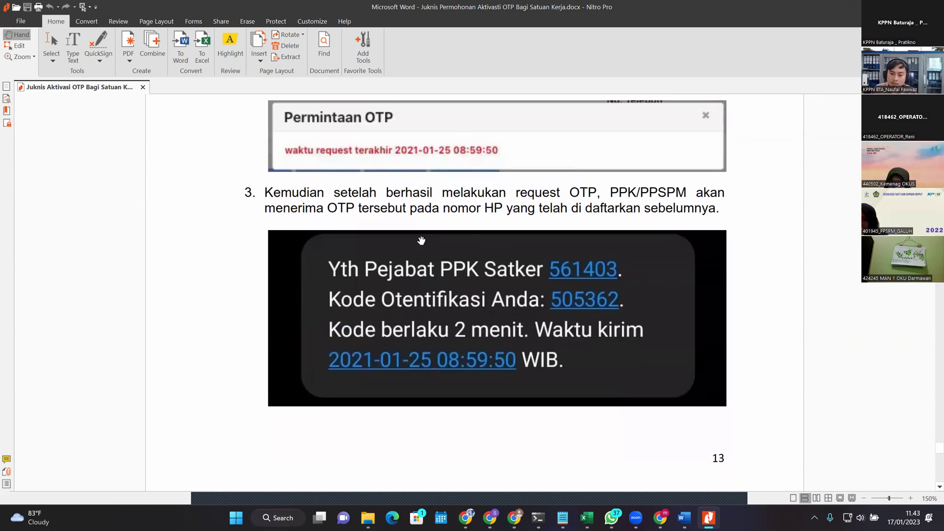
{"action": "scroll", "coordinate": [443, 213], "scroll_direction": "down", "scroll_amount": 1}
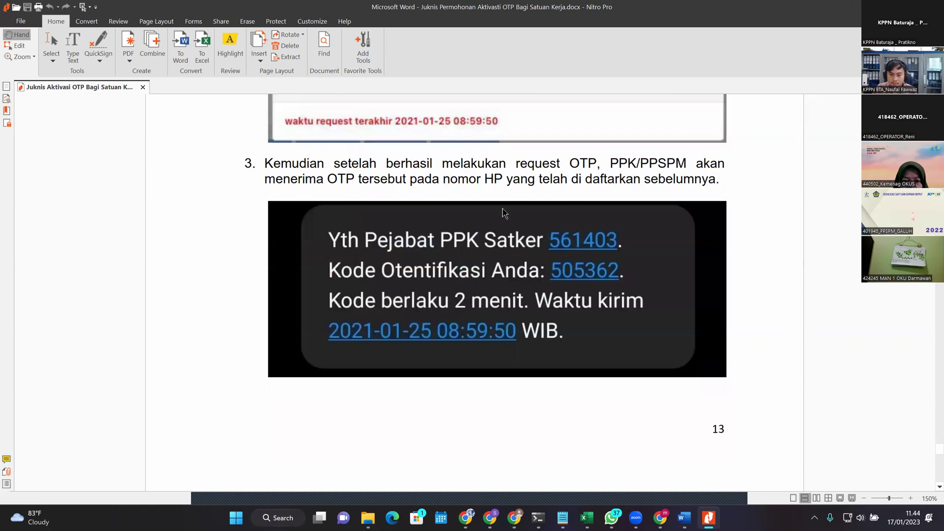
{"action": "scroll", "coordinate": [590, 209], "scroll_direction": "down", "scroll_amount": 10}
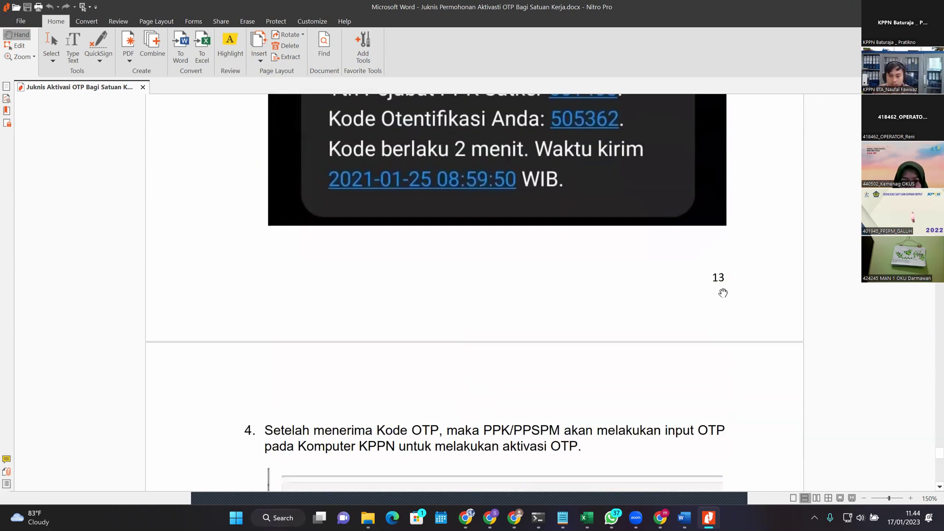
{"action": "scroll", "coordinate": [436, 288], "scroll_direction": "down", "scroll_amount": 12}
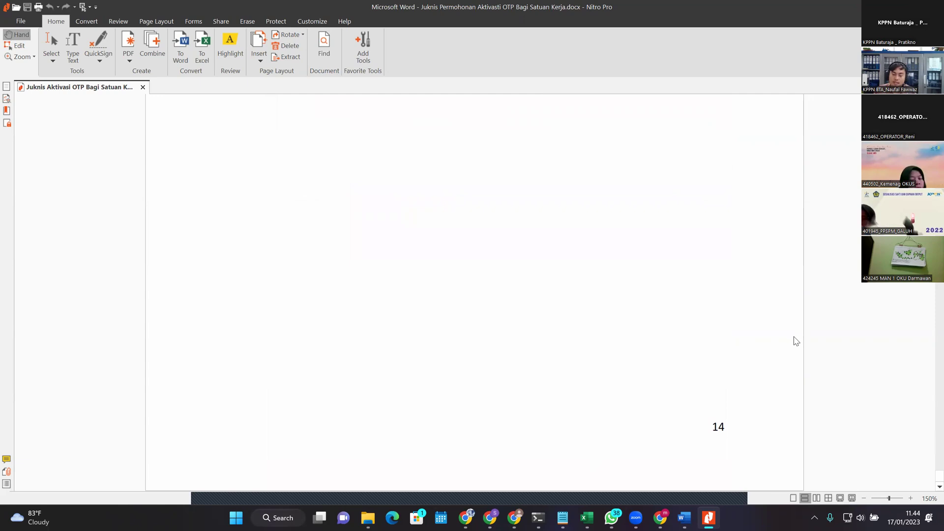
{"action": "key", "text": "alt+Tab"}
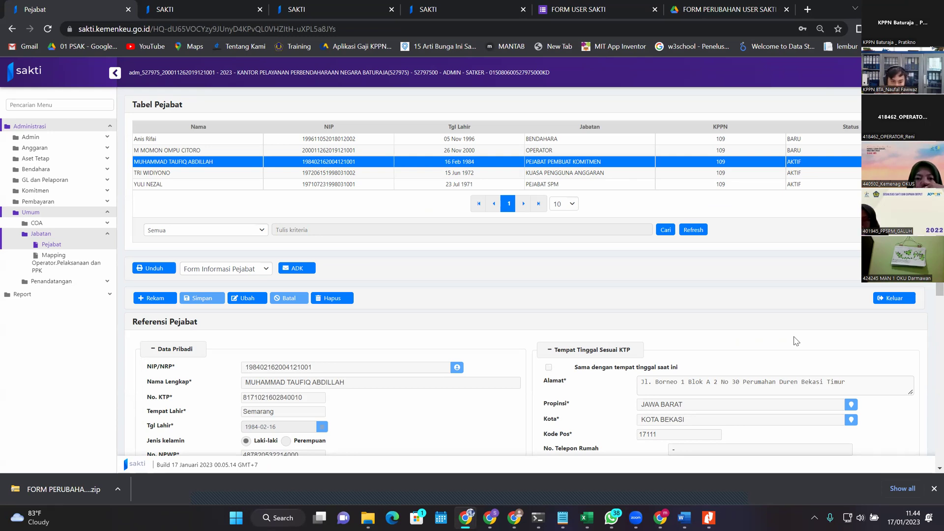
Step: Visit Umum > Penandatangan Non Aset, return to Jabatan > Pejabat, and close the download bar
{"action": "left_click", "coordinate": [111, 280]}
{"action": "left_click", "coordinate": [76, 256]}
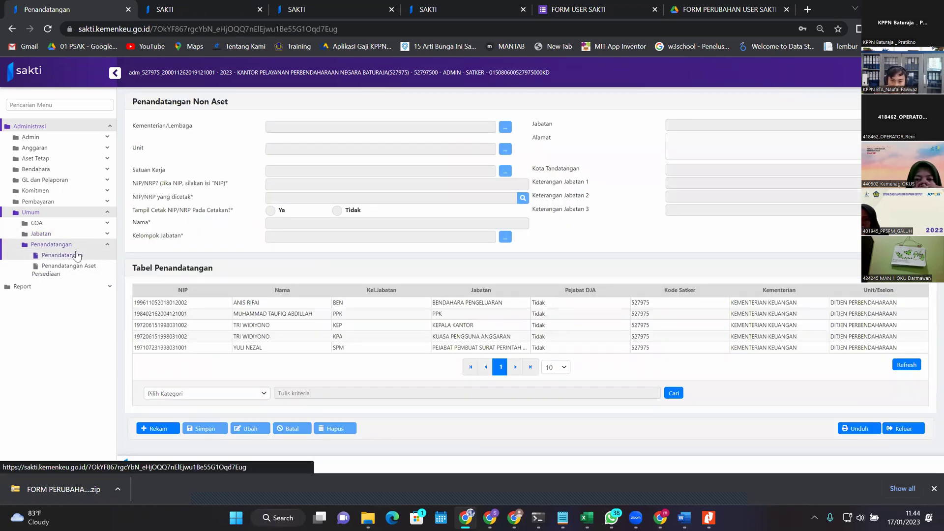
{"action": "left_click", "coordinate": [73, 230]}
{"action": "left_click", "coordinate": [63, 244]}
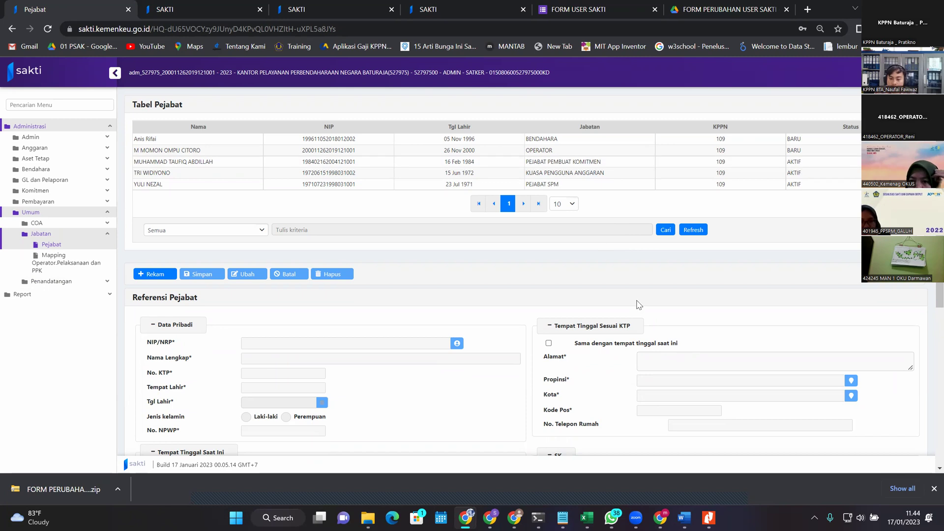
{"action": "left_click", "coordinate": [934, 489]}
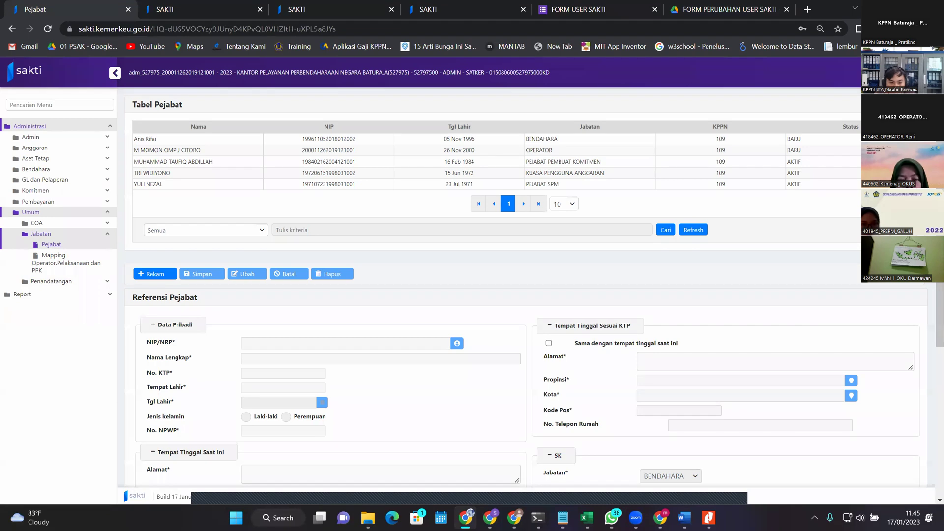
Step: Load the Pejabat SPM, KPA and operator records in turn, reviewing their SK and Data Satker sections
{"action": "left_click", "coordinate": [698, 186]}
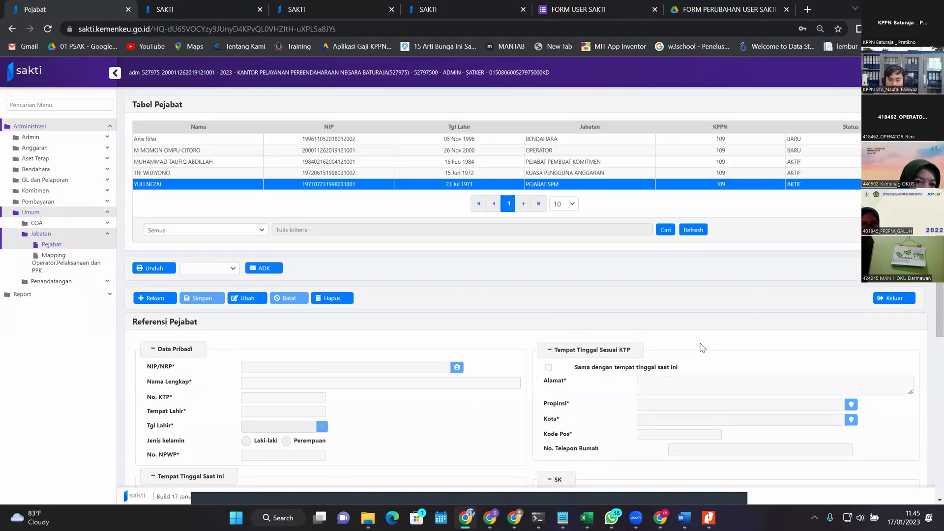
{"action": "scroll", "coordinate": [490, 465], "scroll_direction": "down", "scroll_amount": 5}
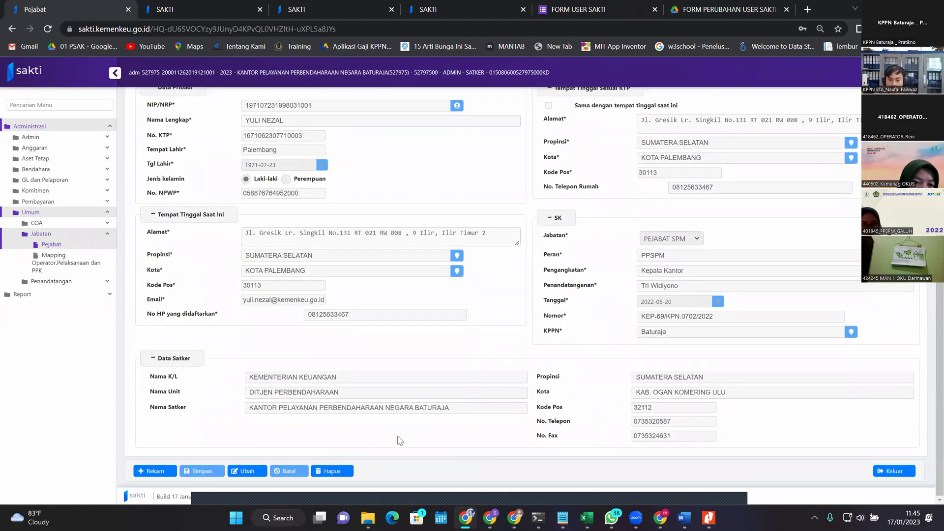
{"action": "scroll", "coordinate": [528, 445], "scroll_direction": "up", "scroll_amount": 5}
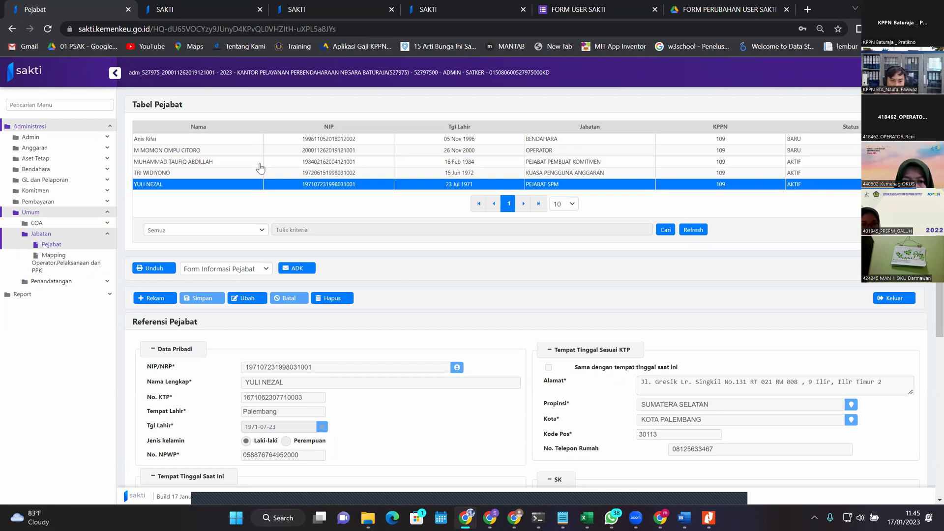
{"action": "left_click", "coordinate": [399, 170]}
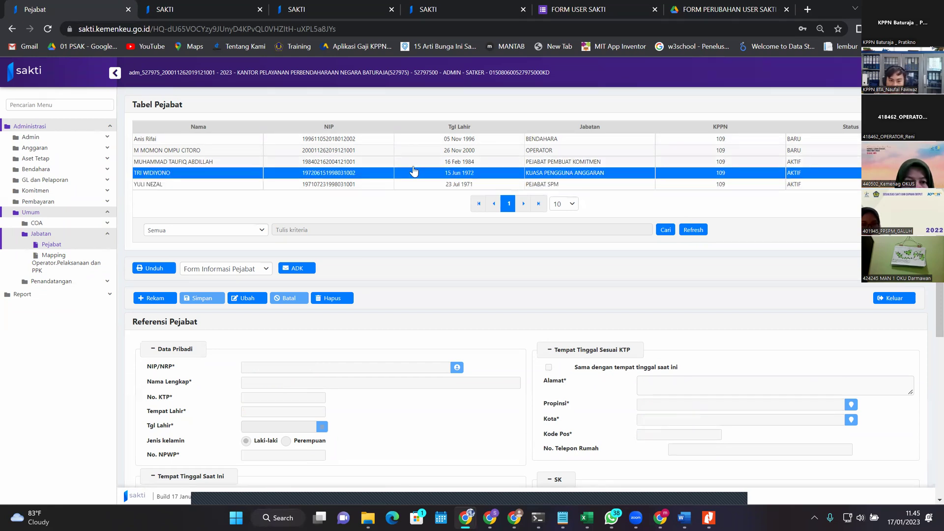
{"action": "left_click", "coordinate": [507, 151]}
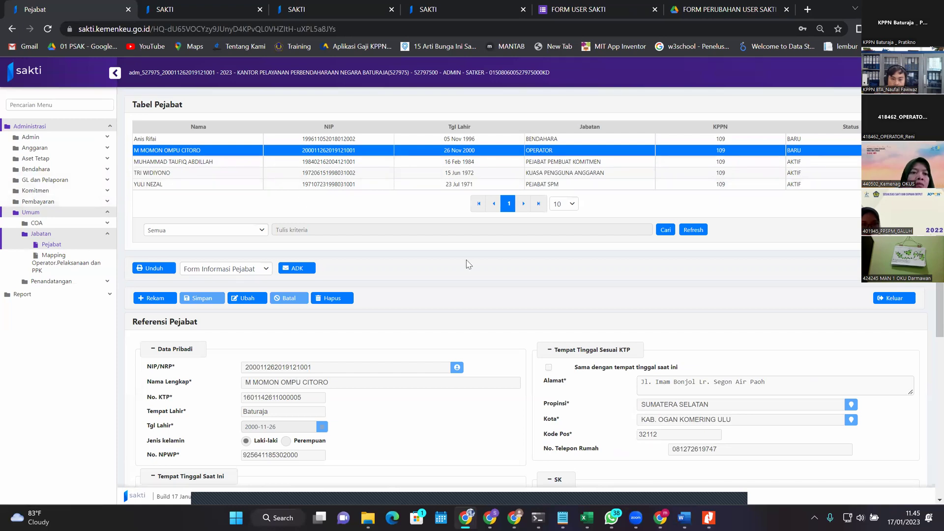
{"action": "scroll", "coordinate": [569, 362], "scroll_direction": "down", "scroll_amount": 5}
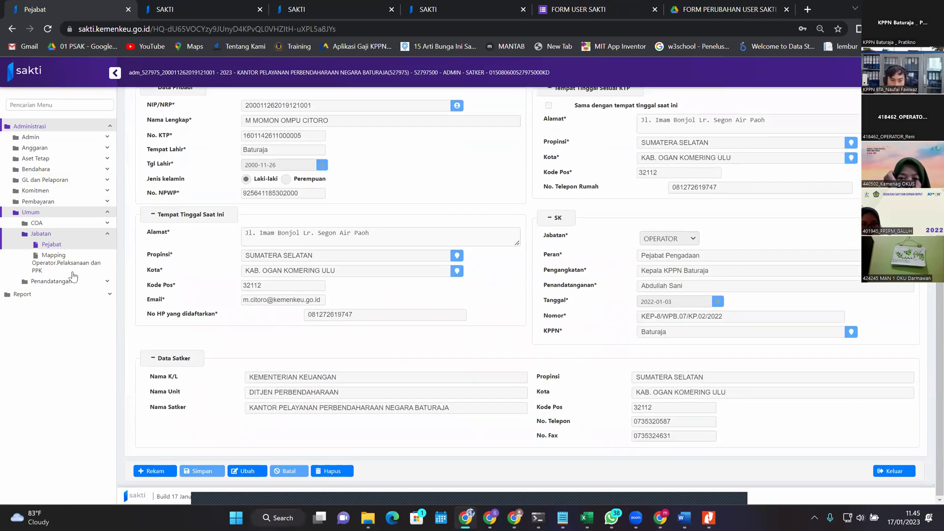
{"action": "left_click", "coordinate": [81, 203]}
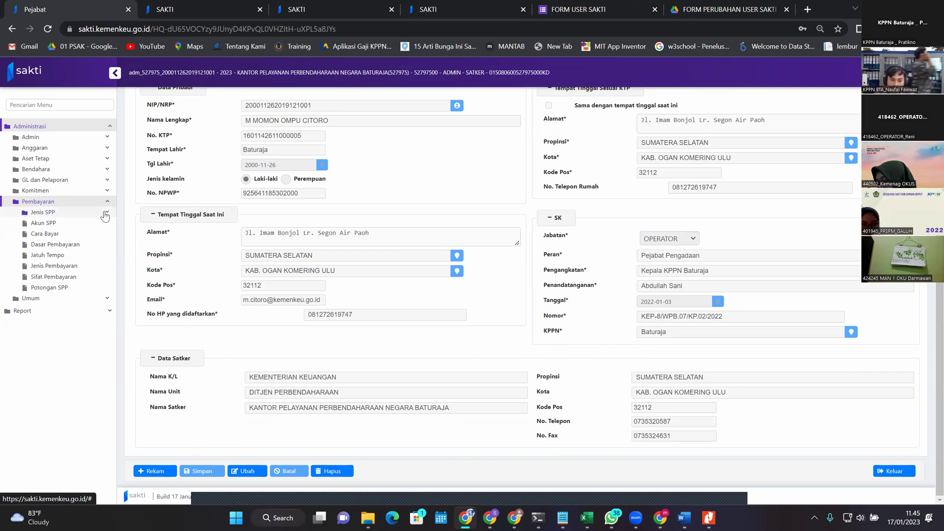
Step: Browse the Pembayaran, GL and Umum sidebar menus, viewing the COA Satker and Anak Satker pages
{"action": "left_click", "coordinate": [105, 215]}
{"action": "left_click", "coordinate": [63, 190]}
{"action": "left_click", "coordinate": [61, 180]}
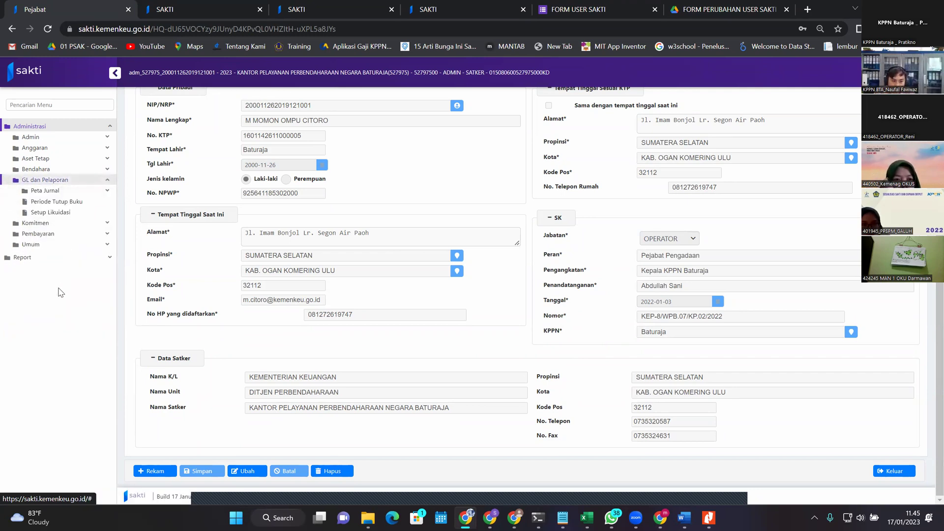
{"action": "left_click", "coordinate": [53, 235]}
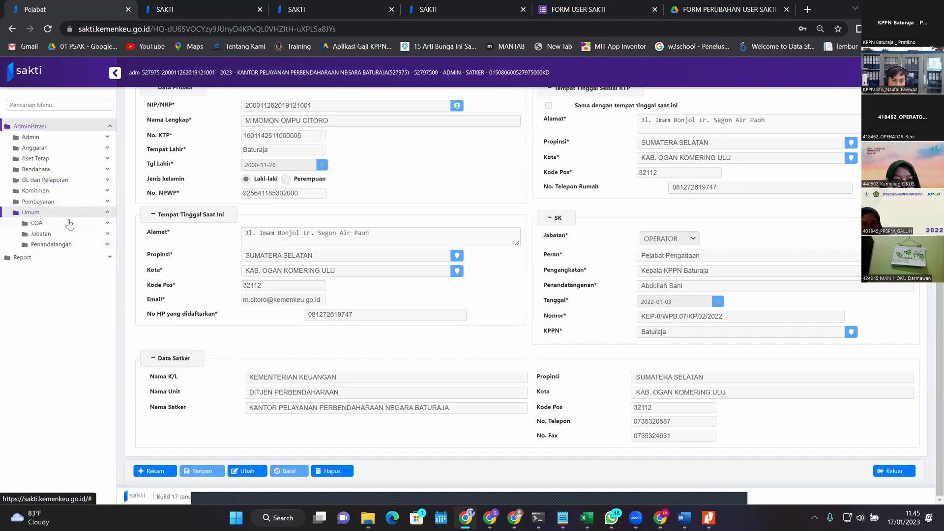
{"action": "left_click", "coordinate": [69, 224]}
{"action": "left_click", "coordinate": [68, 233]}
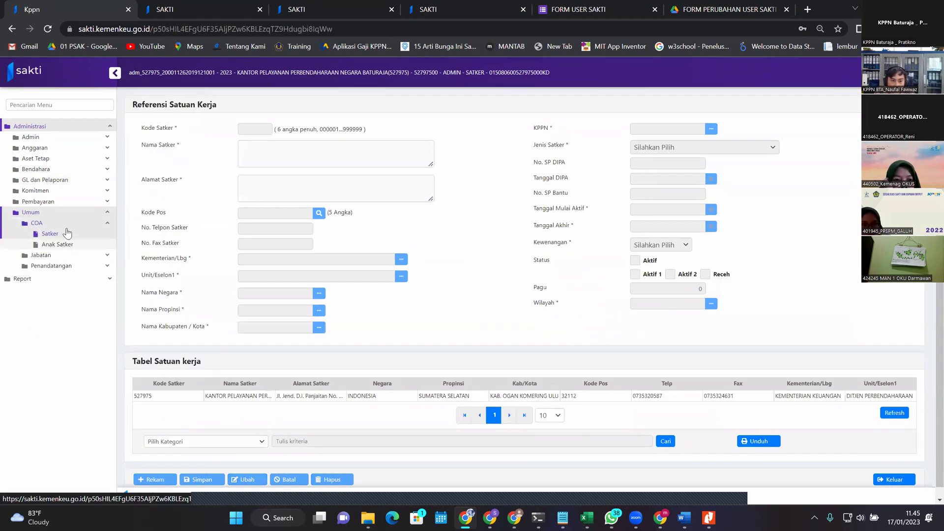
{"action": "left_click", "coordinate": [57, 245]}
{"action": "left_click", "coordinate": [60, 222]}
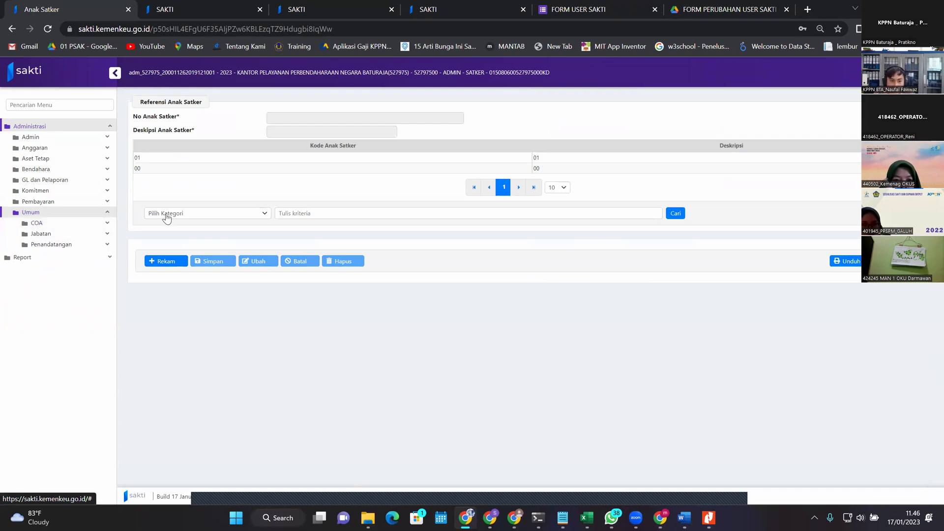
{"action": "left_click", "coordinate": [51, 233]}
{"action": "left_click", "coordinate": [51, 291]}
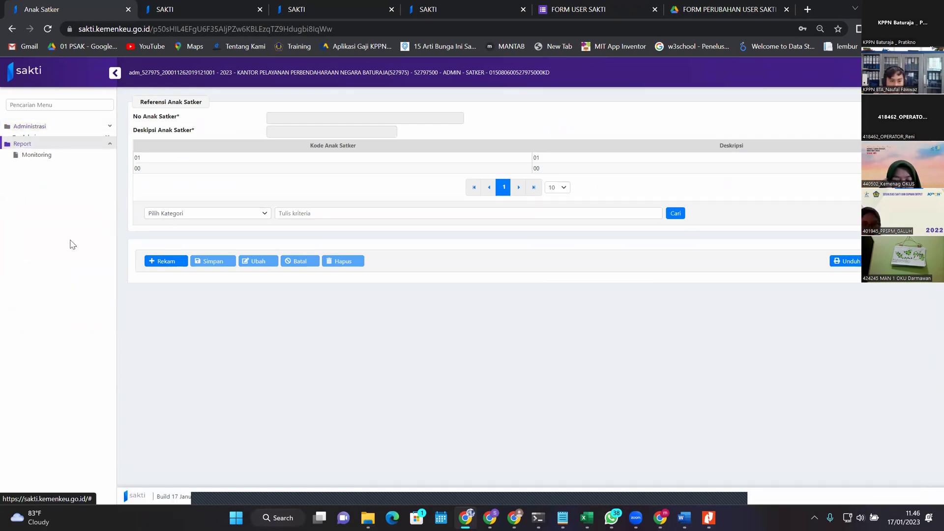
Step: Under Administrasi > Umum, view Jabatan > Mapping, then open Penandatangan Non Aset with five Satker 527975 signers
{"action": "left_click", "coordinate": [70, 127]}
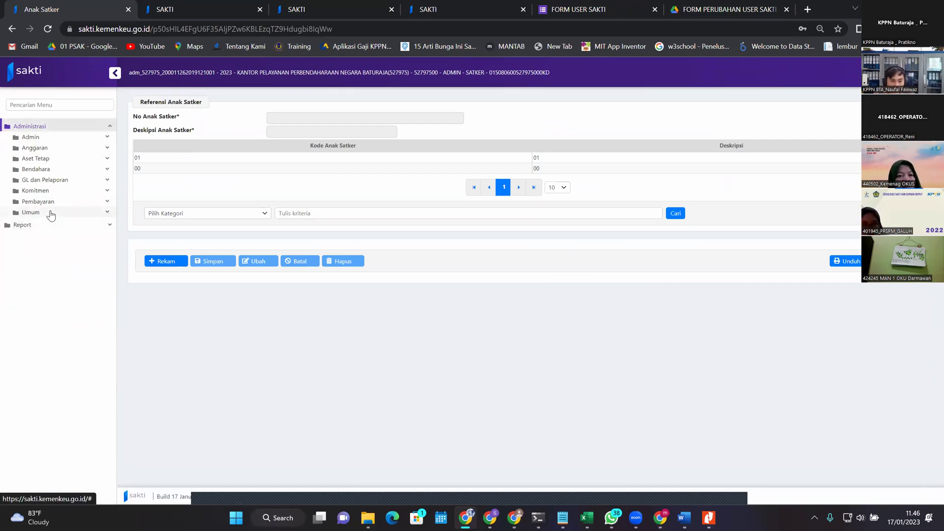
{"action": "left_click", "coordinate": [51, 213]}
{"action": "left_click", "coordinate": [76, 244]}
{"action": "left_click", "coordinate": [66, 234]}
{"action": "left_click", "coordinate": [62, 224]}
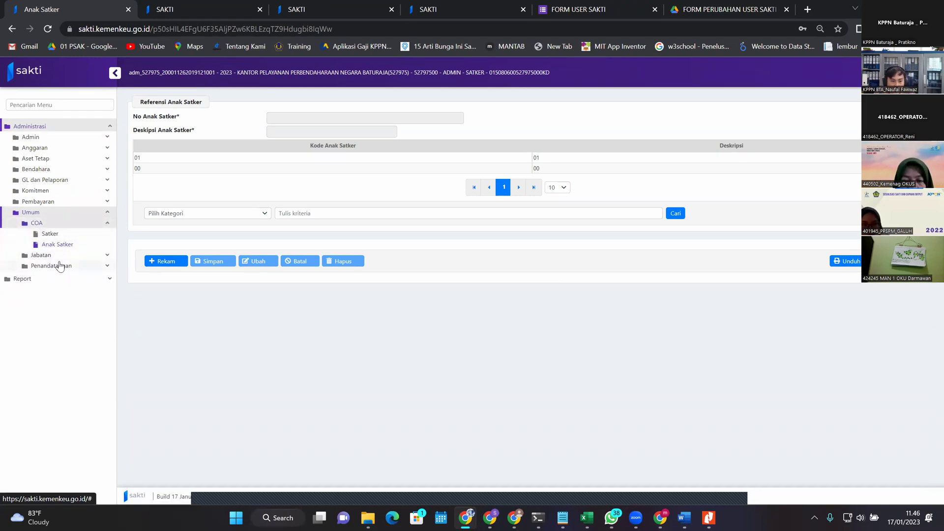
{"action": "left_click", "coordinate": [59, 266]}
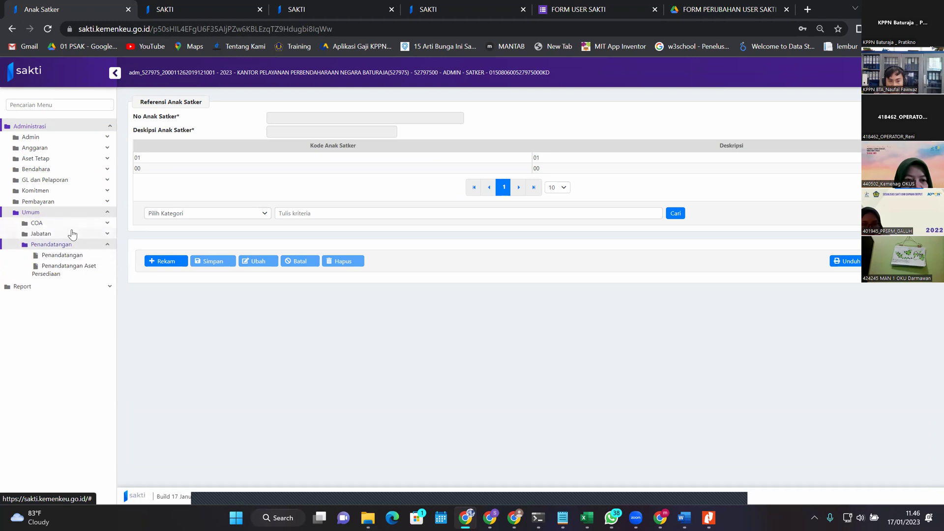
{"action": "left_click", "coordinate": [72, 234]}
{"action": "left_click", "coordinate": [74, 268]}
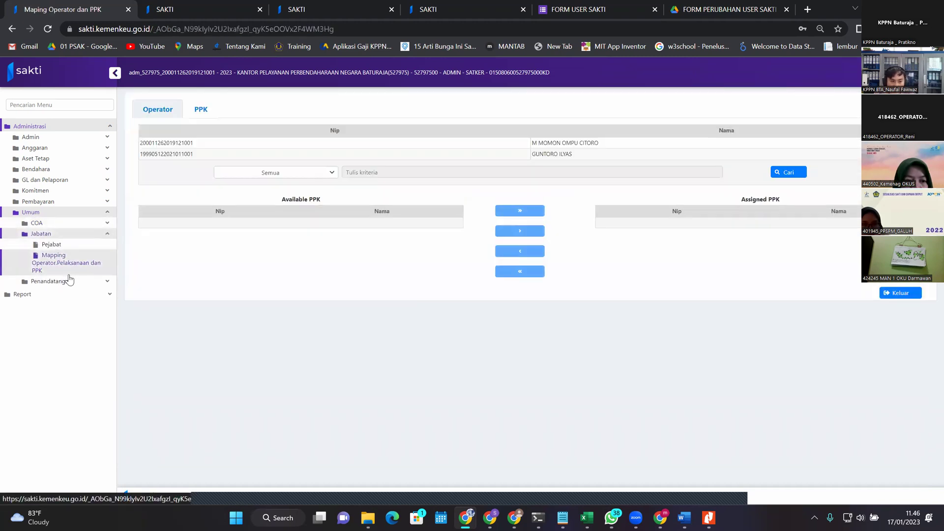
{"action": "left_click", "coordinate": [69, 280]}
{"action": "left_click", "coordinate": [63, 254]}
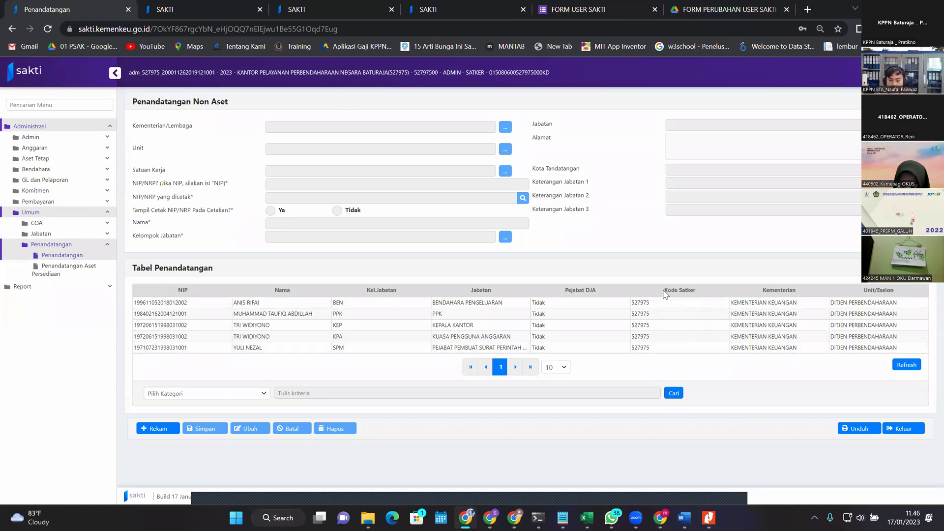
{"action": "left_click", "coordinate": [928, 518]}
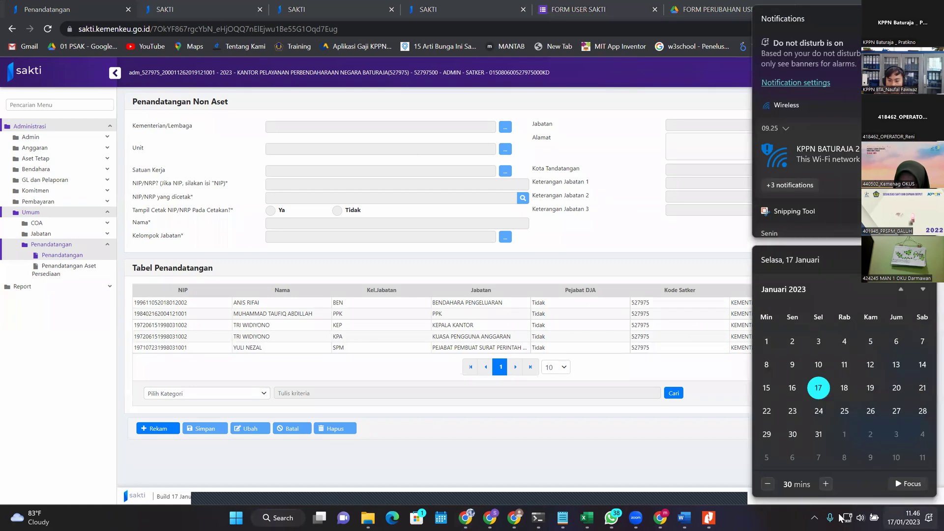
{"action": "left_click", "coordinate": [515, 476]}
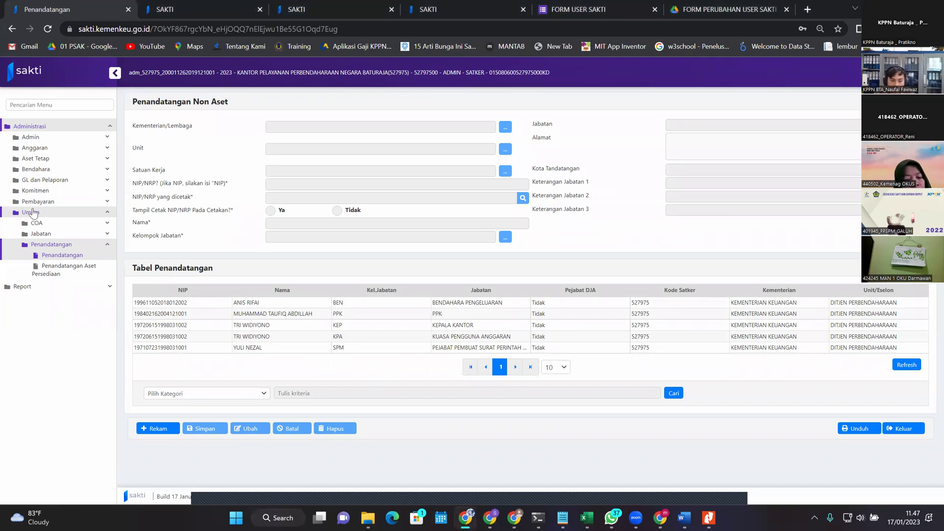
{"action": "left_click", "coordinate": [79, 233]}
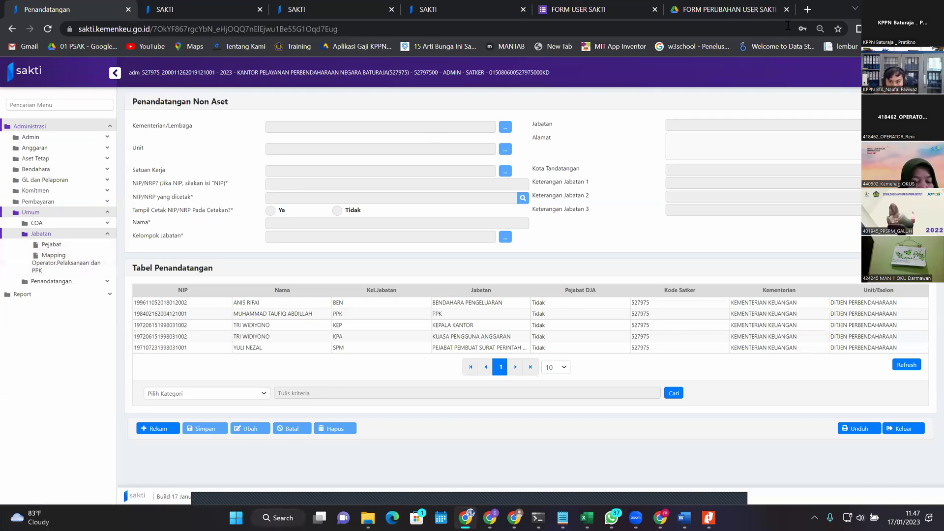
{"action": "left_click", "coordinate": [807, 9]}
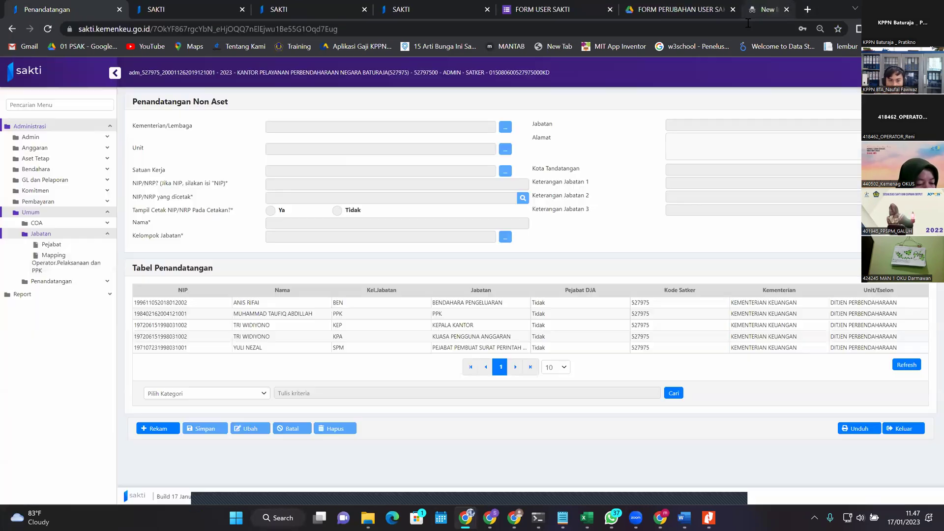
{"action": "key", "text": "ctrl+w"}
{"action": "left_click", "coordinate": [52, 223]}
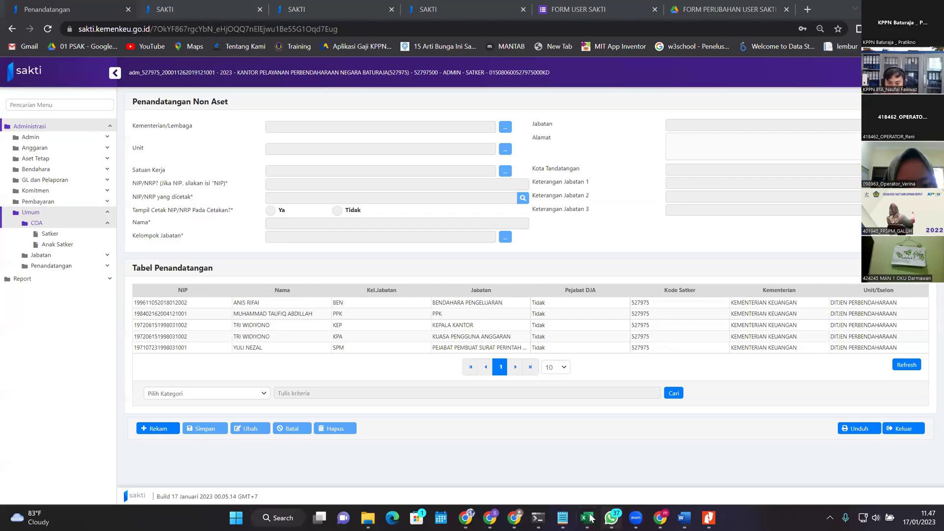
{"action": "left_click", "coordinate": [586, 518]}
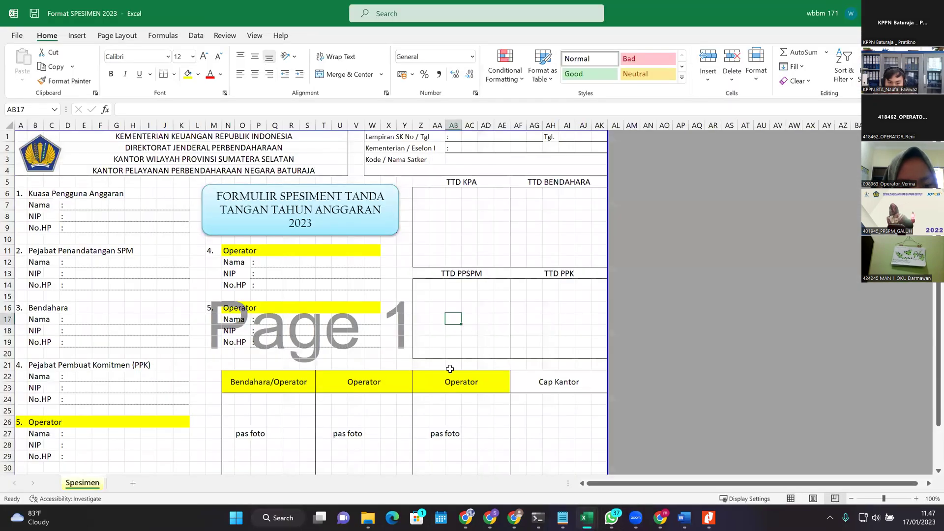
{"action": "left_click", "coordinate": [324, 318]}
{"action": "left_click", "coordinate": [340, 308]}
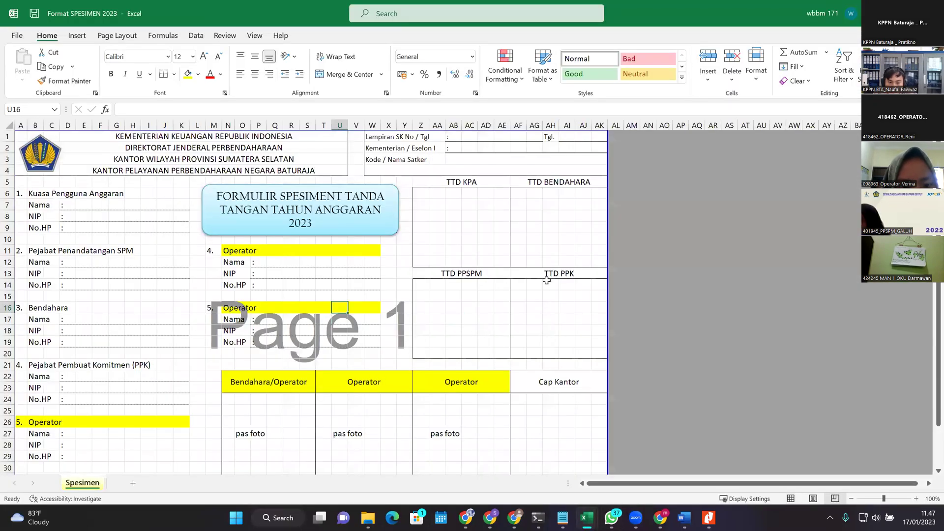
{"action": "scroll", "coordinate": [344, 295], "scroll_direction": "down", "scroll_amount": 1}
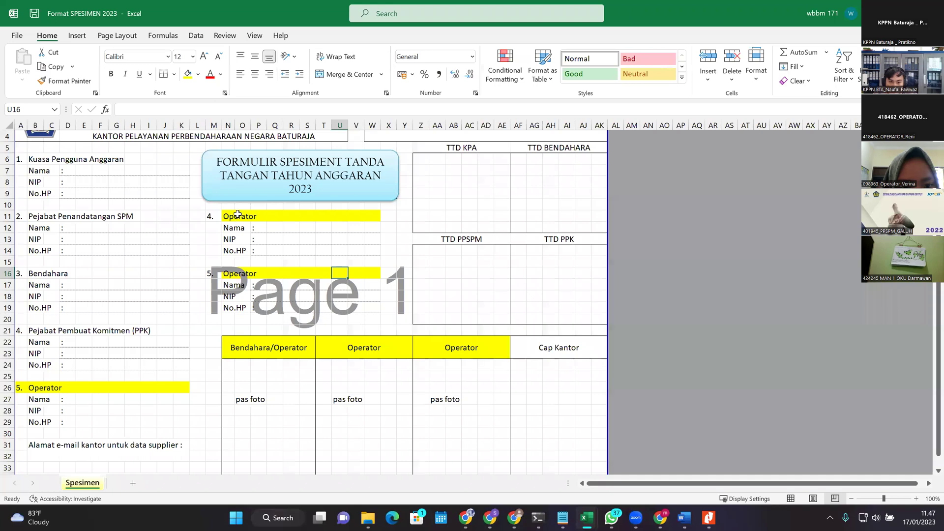
{"action": "left_click_drag", "start_coordinate": [240, 216], "coordinate": [314, 214]}
{"action": "left_click_drag", "start_coordinate": [241, 274], "coordinate": [315, 274]}
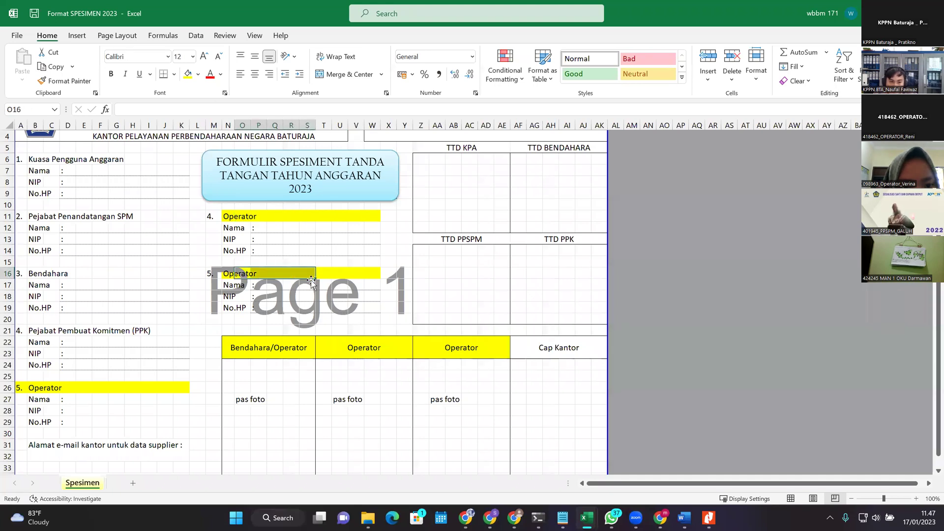
{"action": "left_click", "coordinate": [52, 387]}
{"action": "left_click", "coordinate": [37, 387]}
{"action": "left_click", "coordinate": [275, 216]}
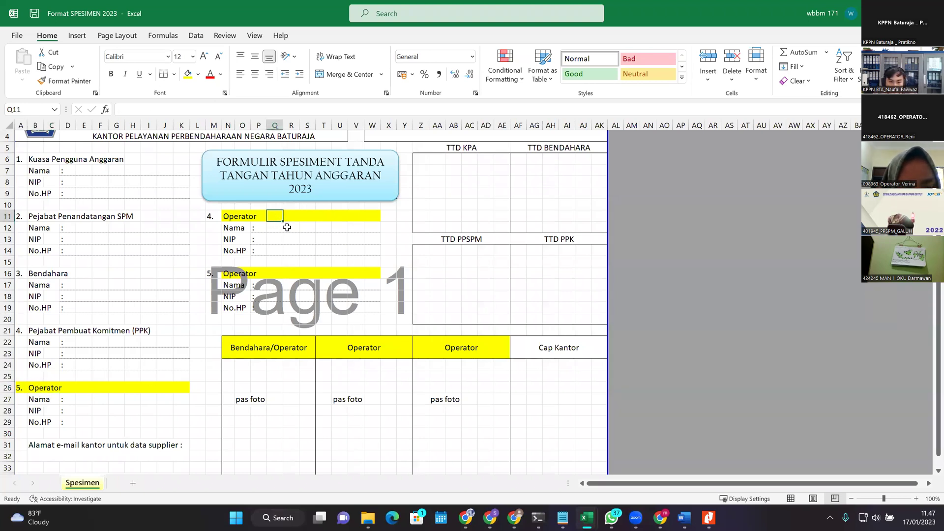
{"action": "left_click", "coordinate": [229, 217]}
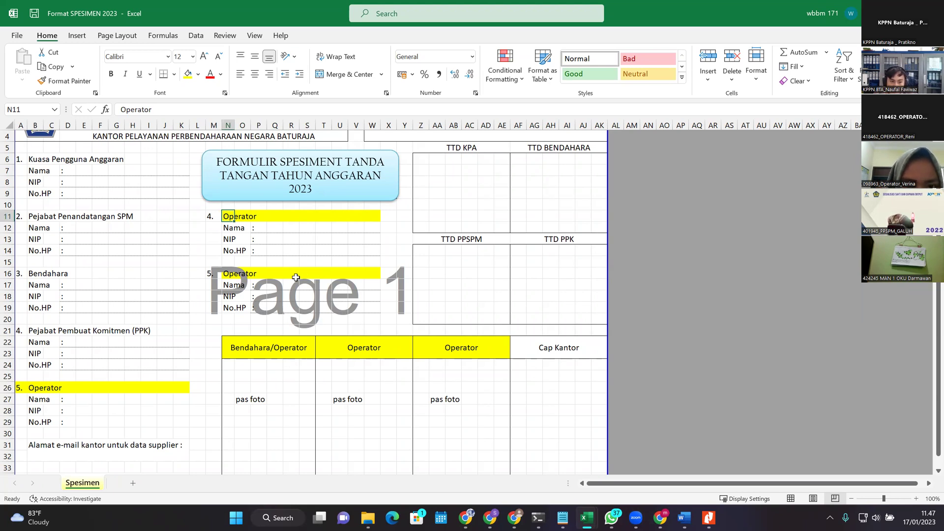
{"action": "left_click_drag", "start_coordinate": [289, 238], "coordinate": [308, 307]}
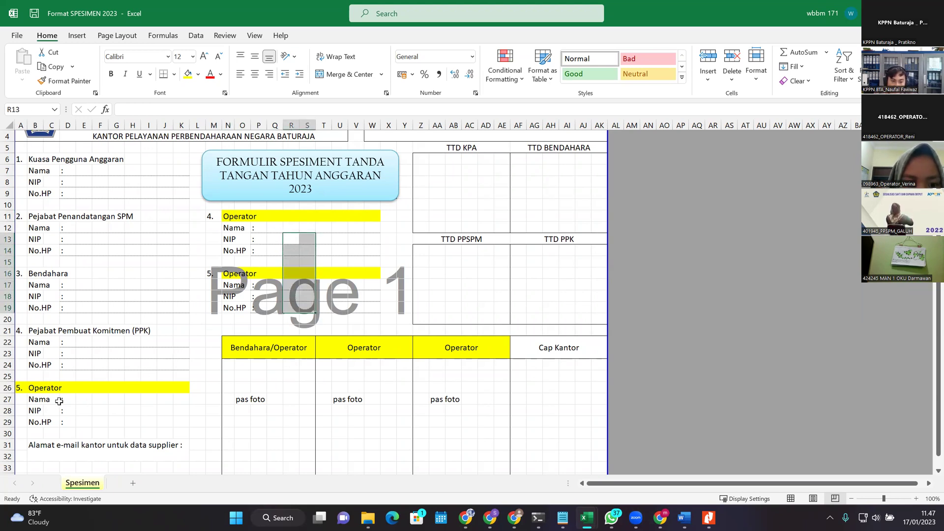
{"action": "left_click_drag", "start_coordinate": [37, 388], "coordinate": [140, 415]}
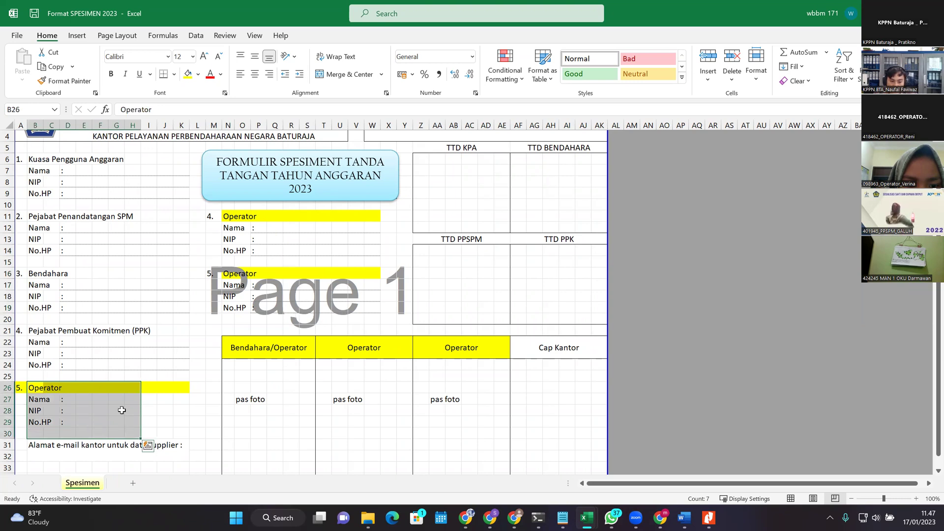
{"action": "left_click", "coordinate": [100, 420]}
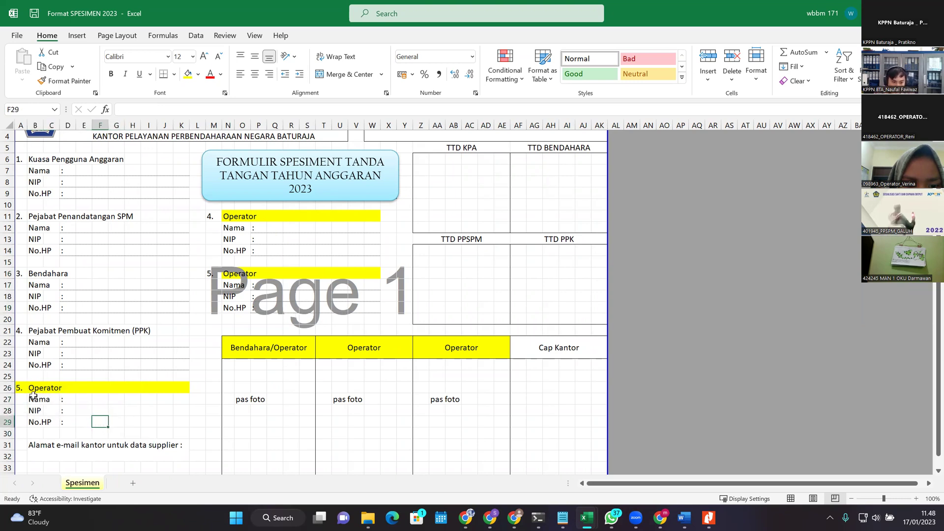
{"action": "left_click", "coordinate": [46, 389]}
{"action": "left_click_drag", "start_coordinate": [37, 388], "coordinate": [131, 428]}
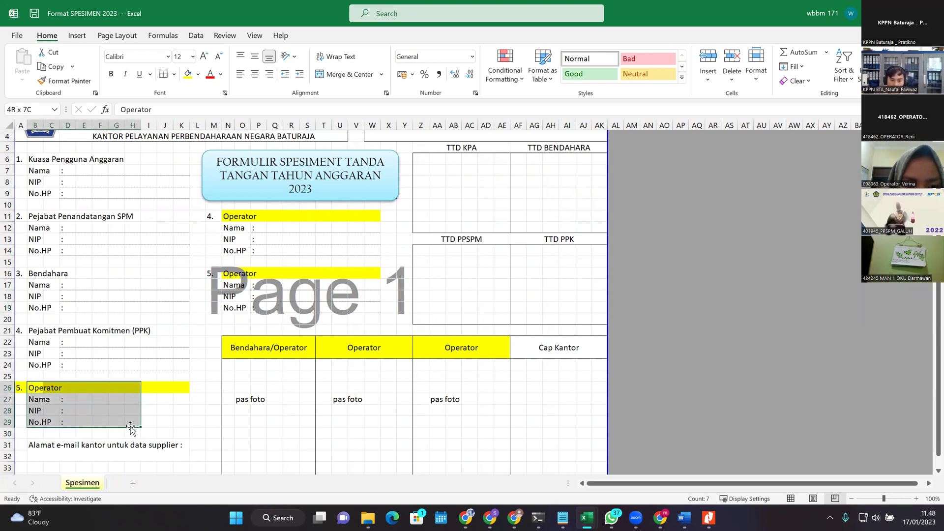
{"action": "left_click", "coordinate": [307, 411]}
{"action": "left_click", "coordinate": [454, 410]}
{"action": "left_click", "coordinate": [372, 411]}
{"action": "left_click", "coordinate": [414, 376]}
{"action": "left_click", "coordinate": [318, 398]}
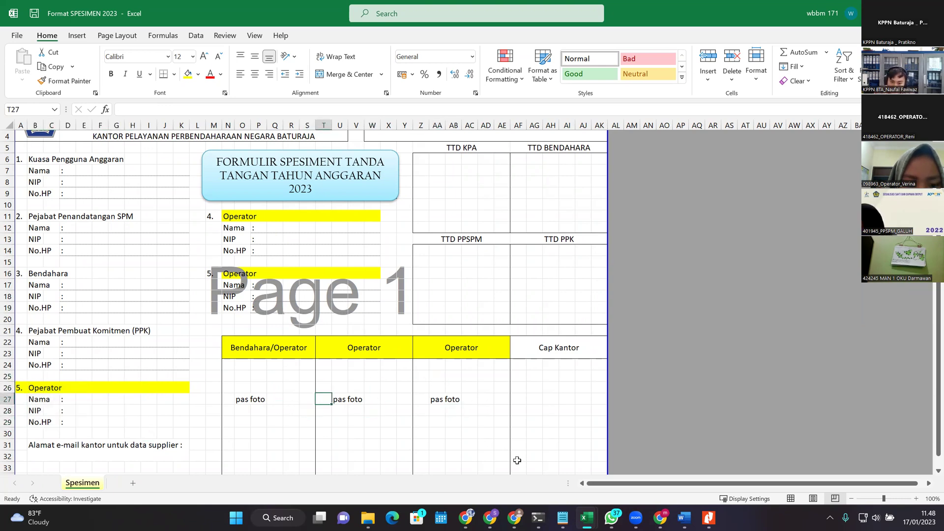
{"action": "left_click", "coordinate": [732, 424]}
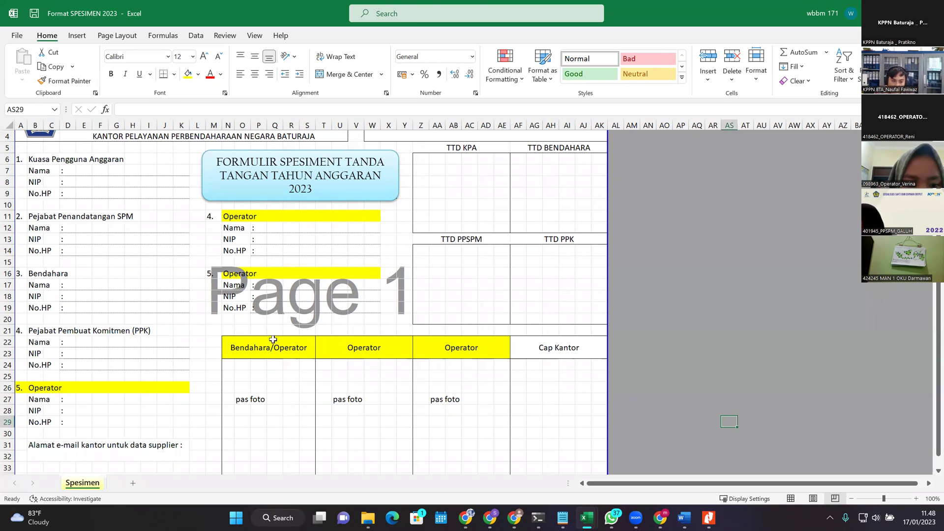
{"action": "scroll", "coordinate": [357, 323], "scroll_direction": "down", "scroll_amount": 2}
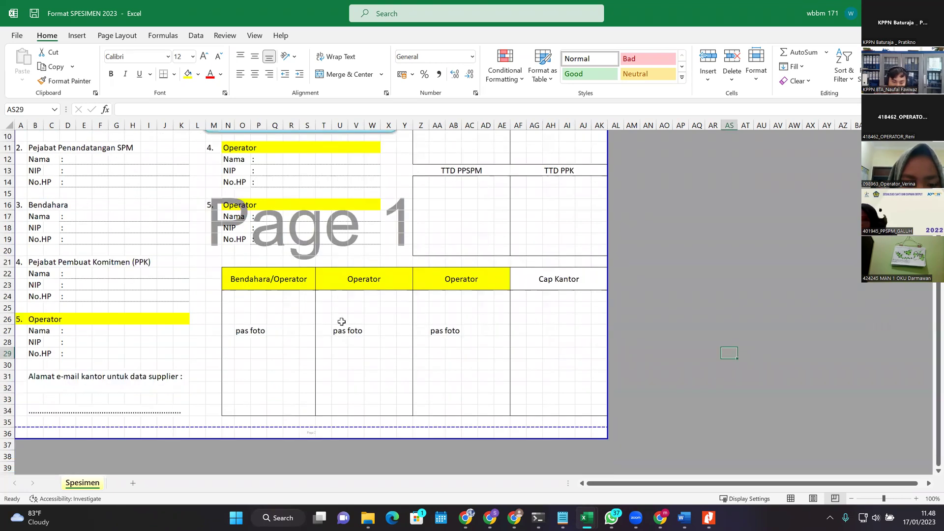
{"action": "scroll", "coordinate": [343, 322], "scroll_direction": "up", "scroll_amount": 2}
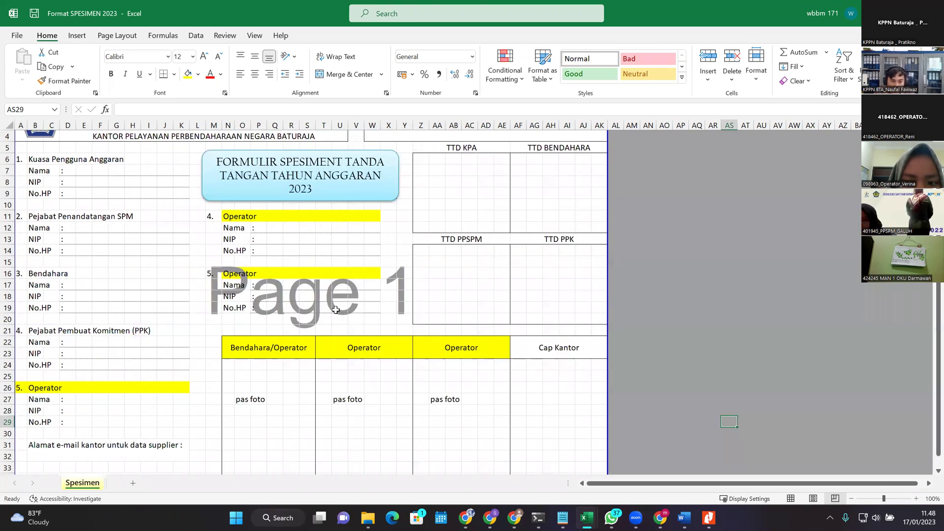
{"action": "scroll", "coordinate": [255, 375], "scroll_direction": "up", "scroll_amount": 1}
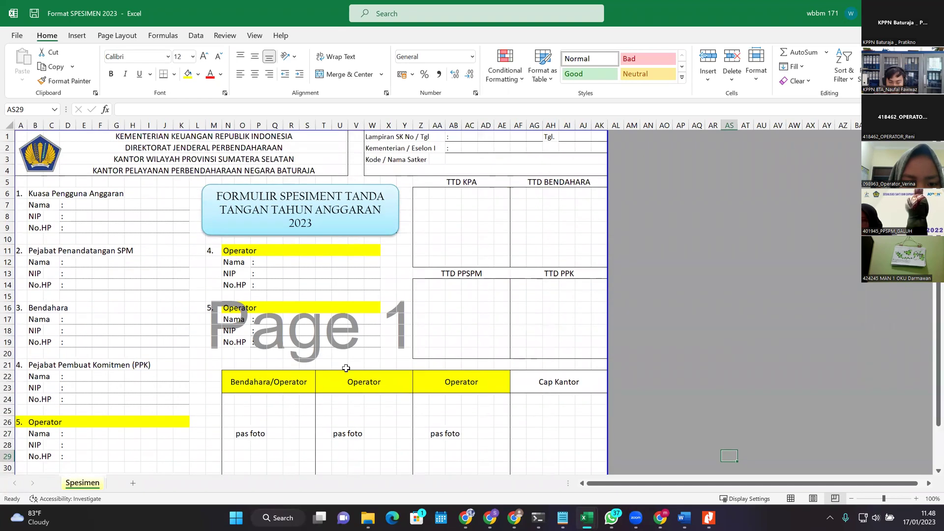
{"action": "scroll", "coordinate": [344, 361], "scroll_direction": "down", "scroll_amount": 4}
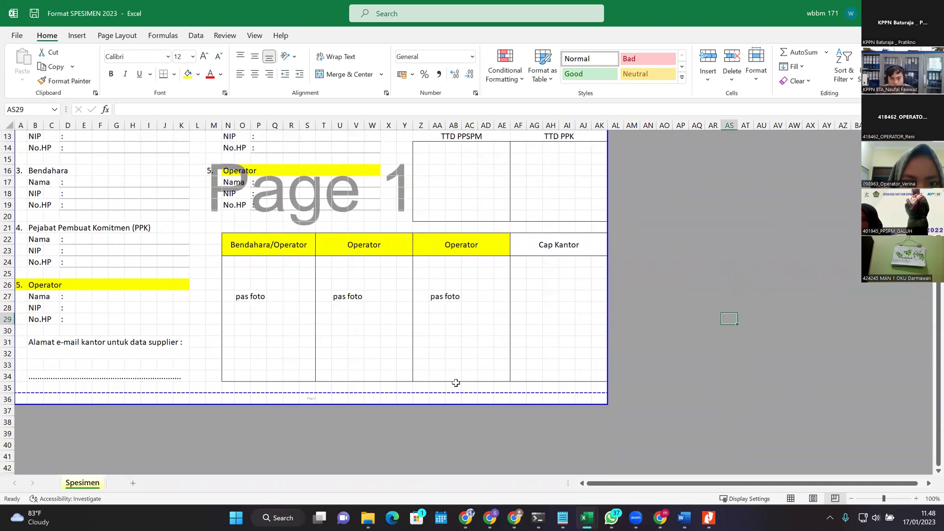
{"action": "scroll", "coordinate": [418, 382], "scroll_direction": "up", "scroll_amount": 4}
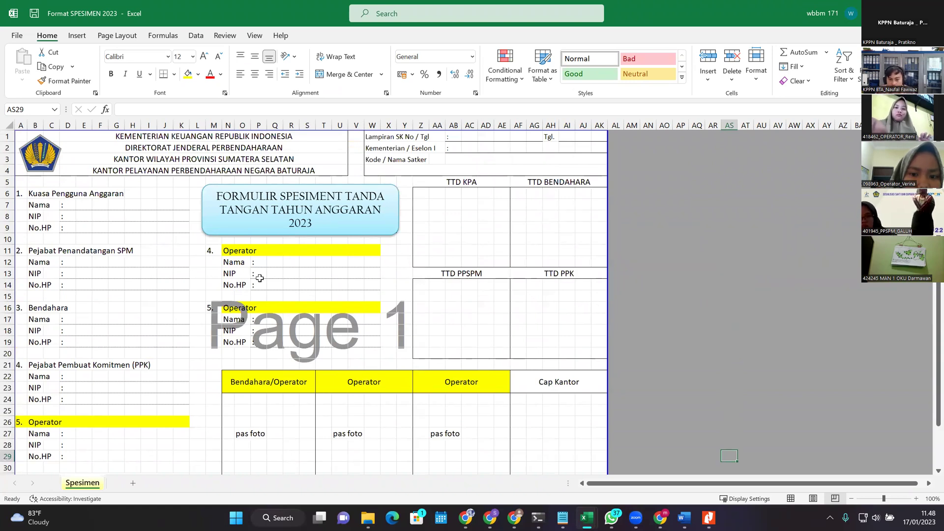
{"action": "scroll", "coordinate": [421, 294], "scroll_direction": "down", "scroll_amount": 4}
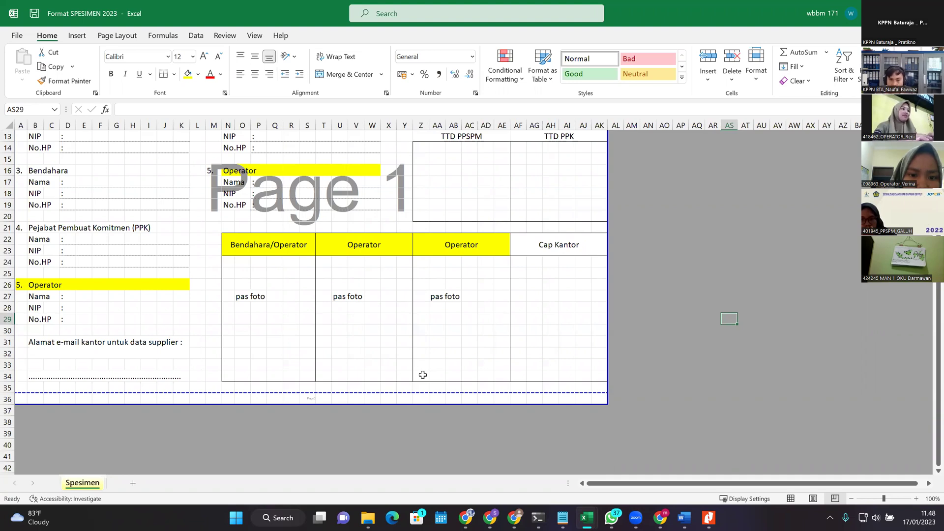
{"action": "scroll", "coordinate": [452, 369], "scroll_direction": "up", "scroll_amount": 4}
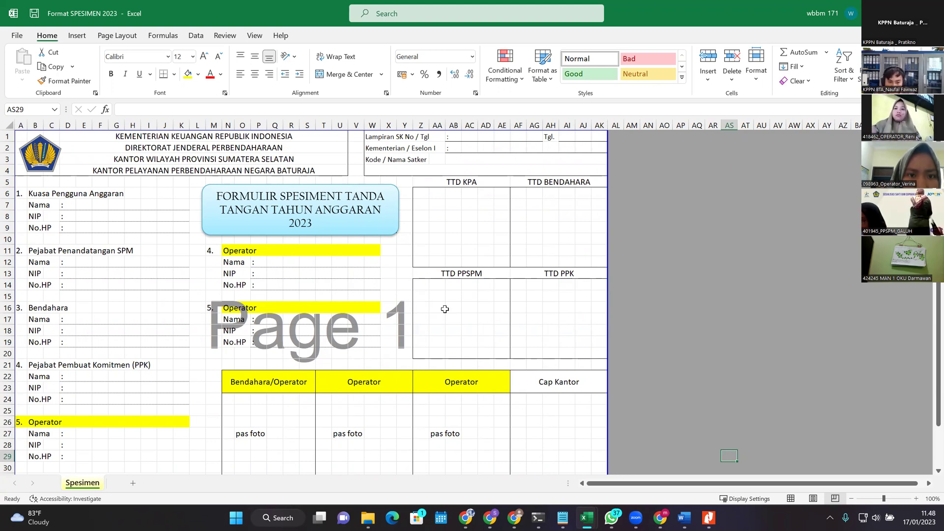
Step: Select the Bendahara/Operator header and section 5's Operator heading, then switch to the Zoom meeting
{"action": "left_click", "coordinate": [300, 381]}
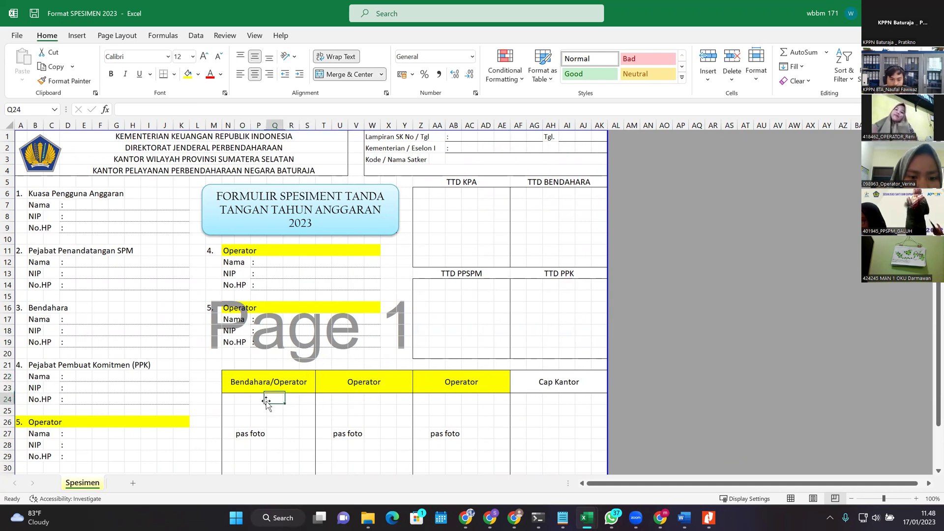
{"action": "left_click", "coordinate": [117, 420]}
{"action": "left_click", "coordinate": [35, 423]}
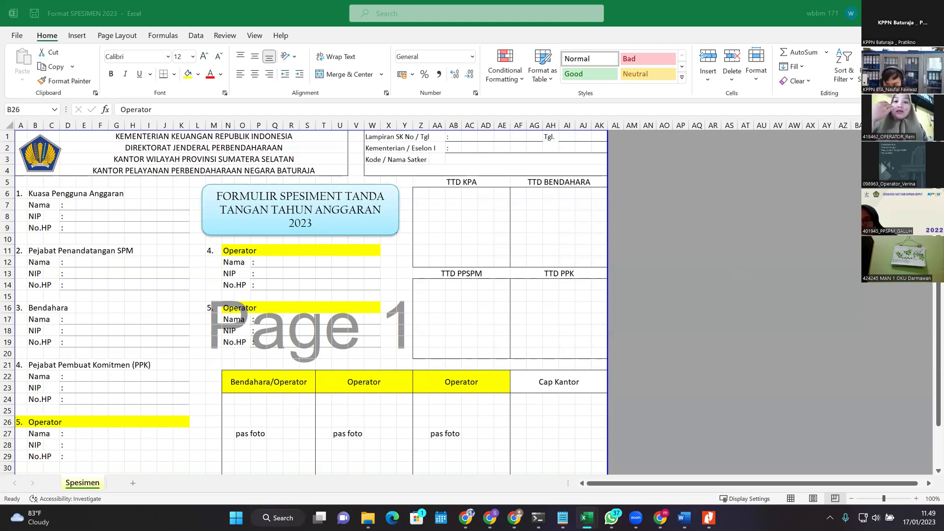
{"action": "left_click", "coordinate": [518, 512]}
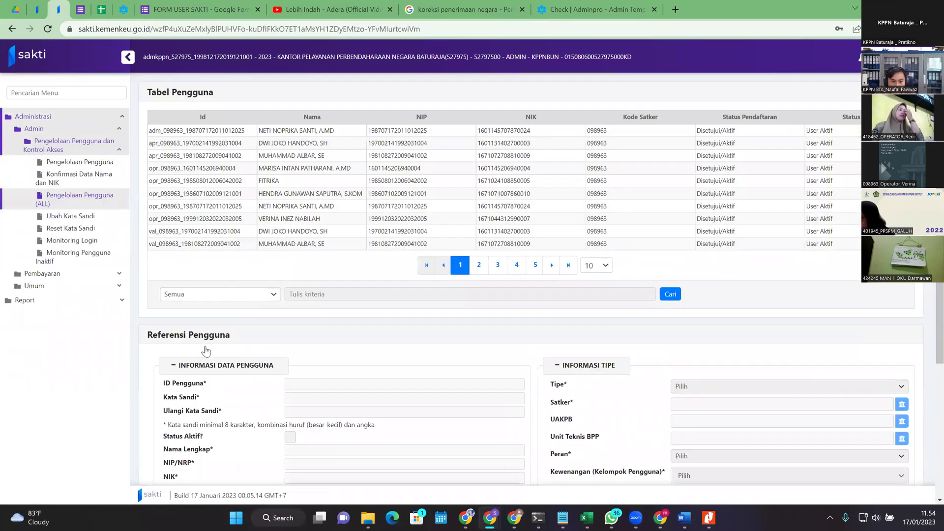
Step: Search the user table by Kode Satker for 440502, listing its ten users
{"action": "left_click", "coordinate": [220, 294]}
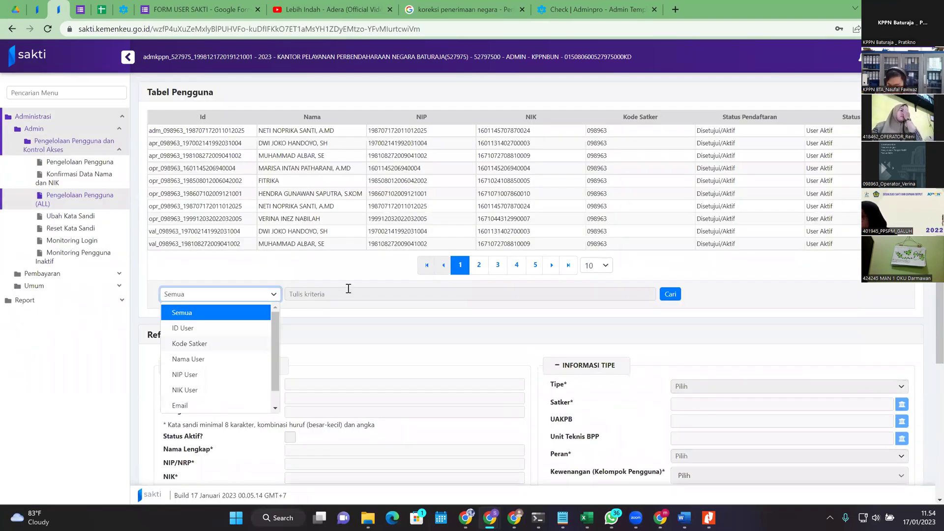
{"action": "left_click", "coordinate": [192, 341]}
{"action": "left_click", "coordinate": [348, 288]}
{"action": "type", "text": "440502"}
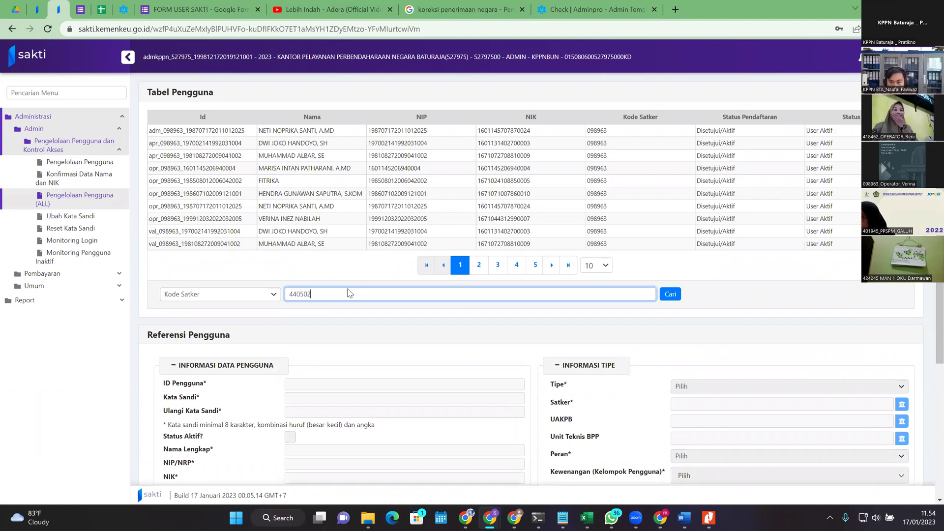
{"action": "key", "text": "Return"}
{"action": "type", "text": "."}
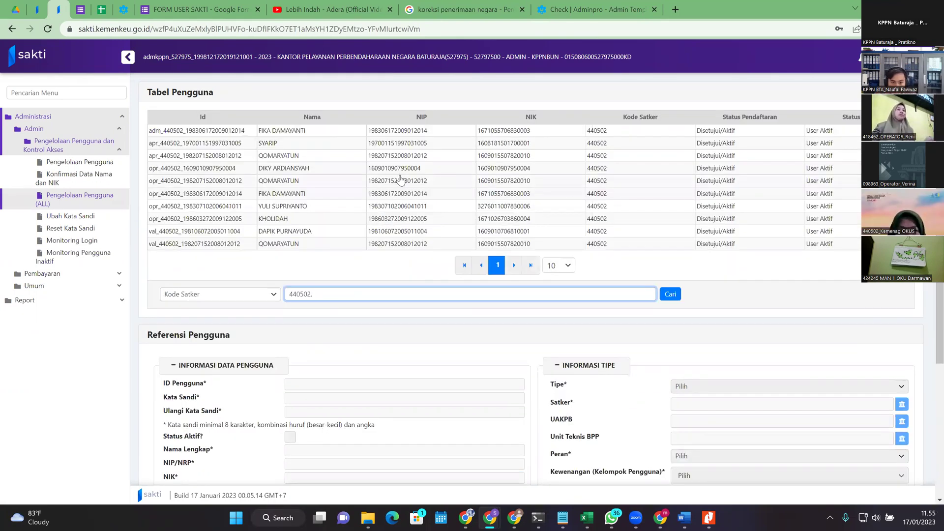
{"action": "key", "text": "BackSpace"}
{"action": "scroll", "coordinate": [320, 188], "scroll_direction": "down", "scroll_amount": 1}
{"action": "scroll", "coordinate": [310, 167], "scroll_direction": "up", "scroll_amount": 1}
Step: Load an operator user's record (ROLE_OPERATOR, OPERATOR ANGGARAN) into the Referensi Pengguna form and review it
{"action": "left_click", "coordinate": [318, 219]}
{"action": "left_click", "coordinate": [321, 219]}
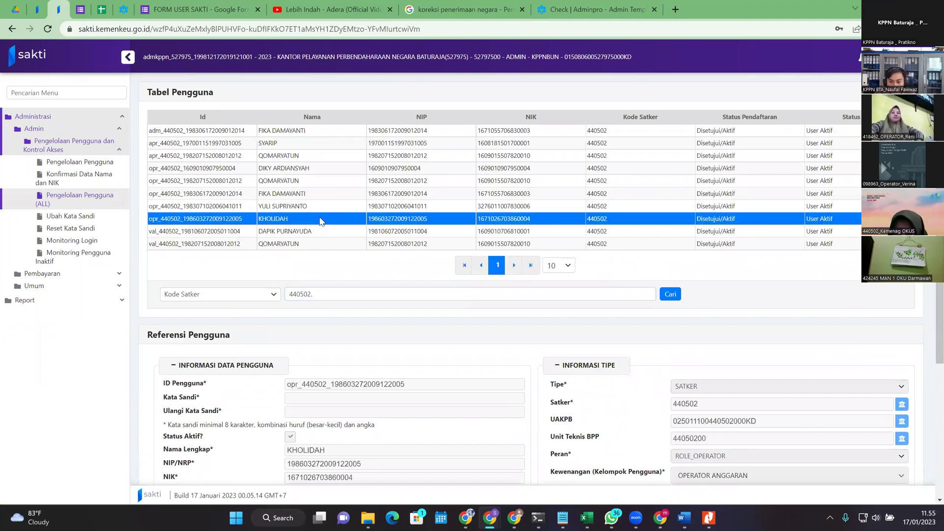
{"action": "scroll", "coordinate": [320, 219], "scroll_direction": "down", "scroll_amount": 2}
{"action": "scroll", "coordinate": [325, 219], "scroll_direction": "down", "scroll_amount": 1}
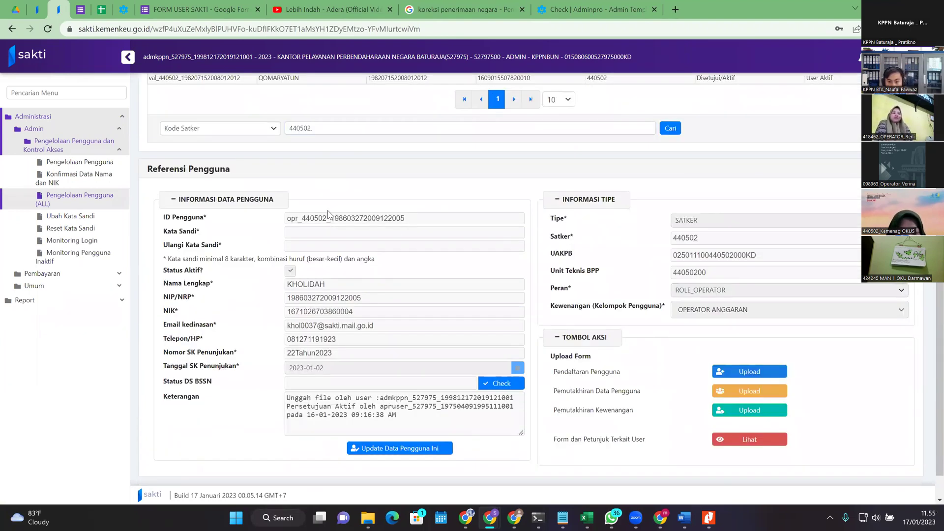
{"action": "scroll", "coordinate": [328, 215], "scroll_direction": "down", "scroll_amount": 1}
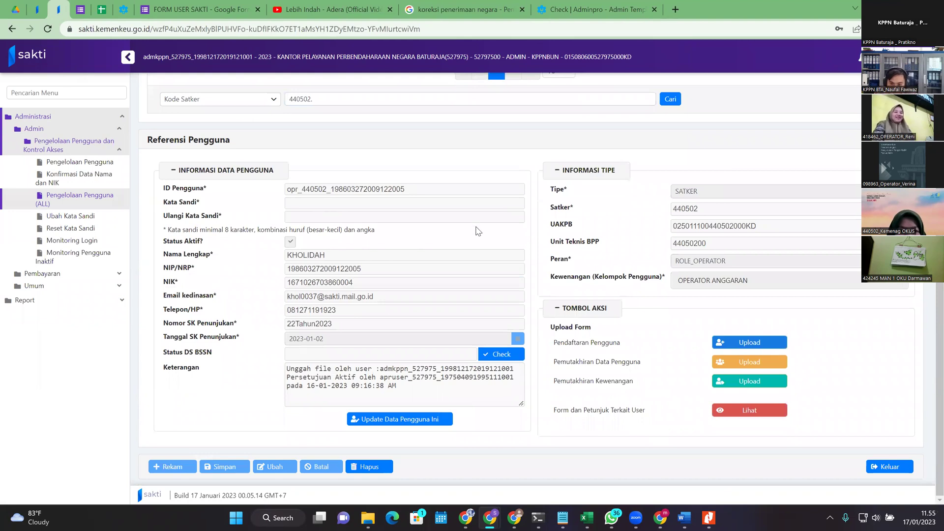
{"action": "scroll", "coordinate": [797, 257], "scroll_direction": "up", "scroll_amount": 2}
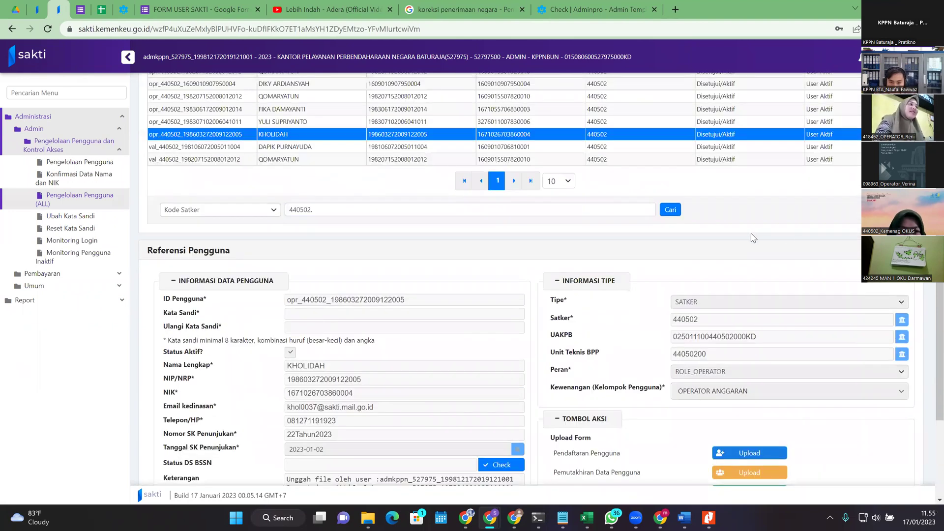
{"action": "scroll", "coordinate": [754, 238], "scroll_direction": "down", "scroll_amount": 2}
{"action": "scroll", "coordinate": [400, 235], "scroll_direction": "up", "scroll_amount": 4}
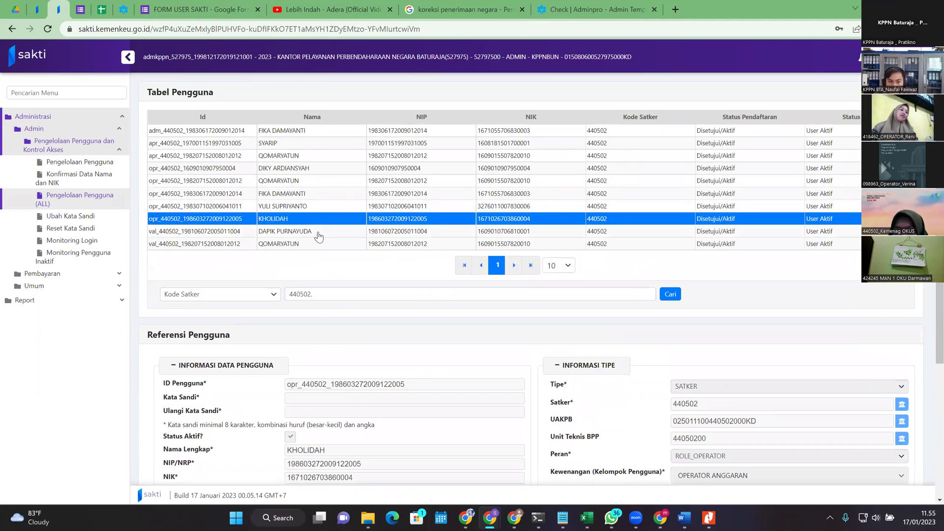
Step: Load and review user val_440502's record: ROLE_VALIDATOR, APPROVER KOMITMEN - PPK, VALIDATOR PEMBAYARAN - PPK
{"action": "left_click", "coordinate": [318, 232]}
{"action": "scroll", "coordinate": [358, 238], "scroll_direction": "down", "scroll_amount": 3}
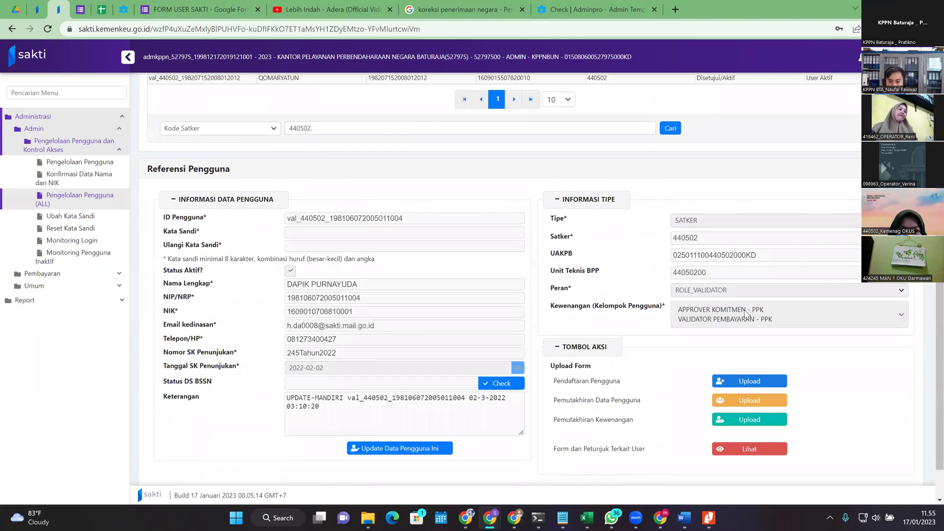
{"action": "scroll", "coordinate": [703, 255], "scroll_direction": "up", "scroll_amount": 3}
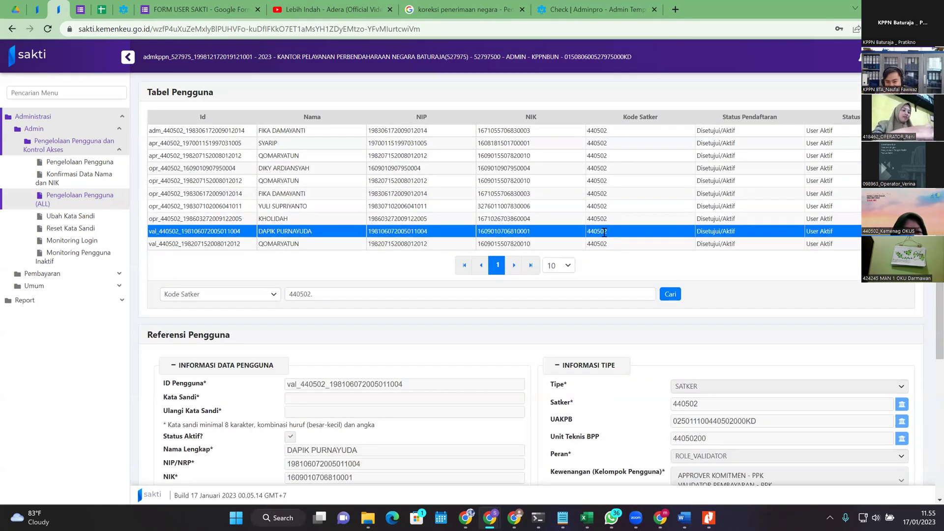
{"action": "scroll", "coordinate": [684, 313], "scroll_direction": "down", "scroll_amount": 3}
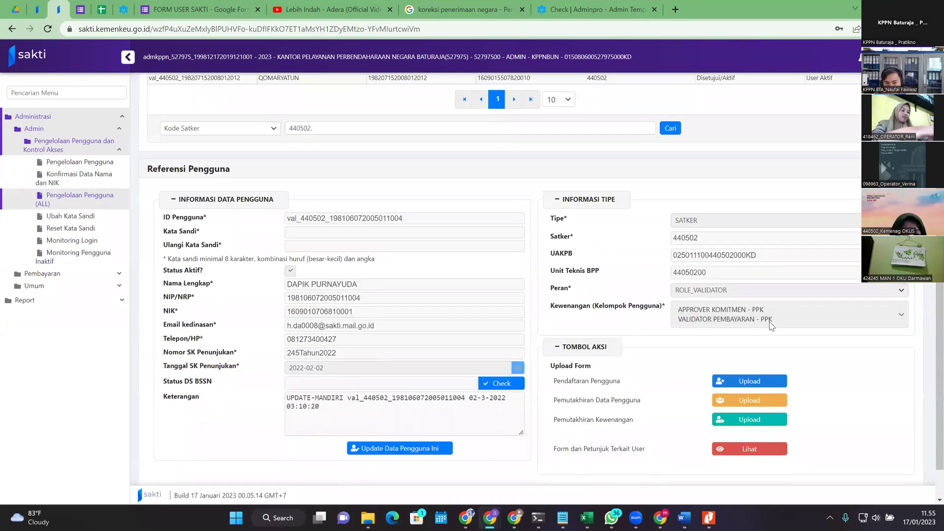
{"action": "scroll", "coordinate": [765, 328], "scroll_direction": "up", "scroll_amount": 3}
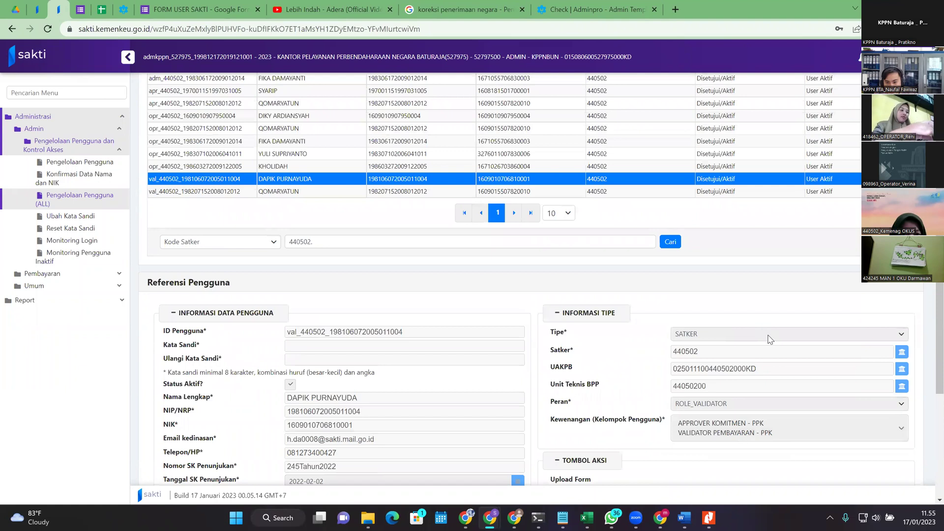
{"action": "left_click", "coordinate": [827, 235]}
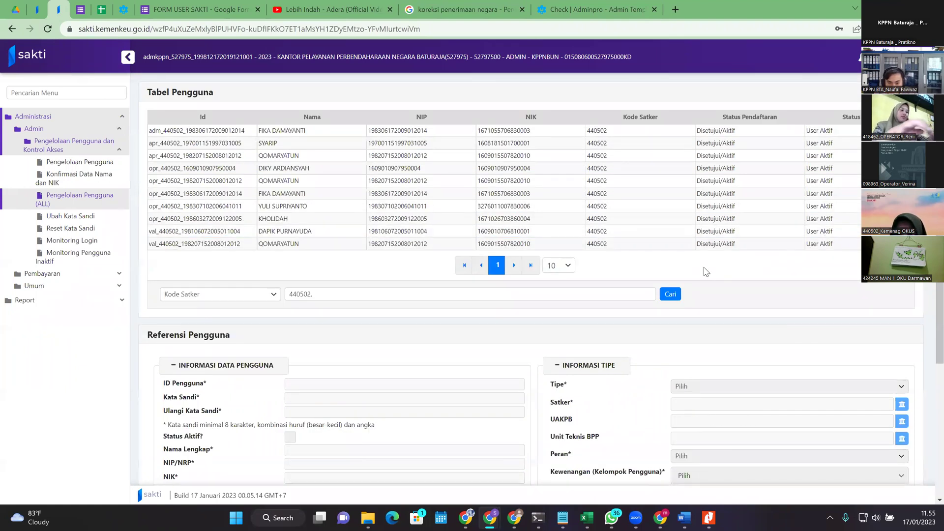
{"action": "left_click", "coordinate": [719, 232]}
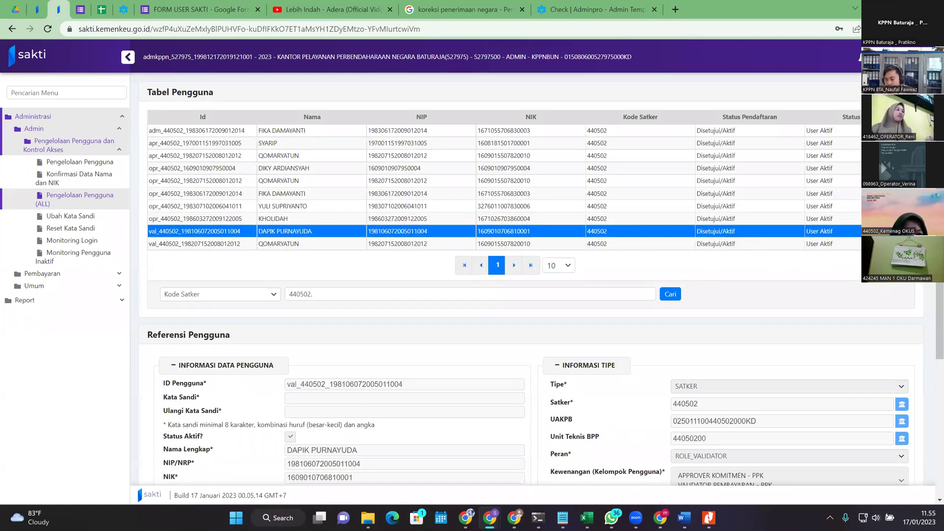